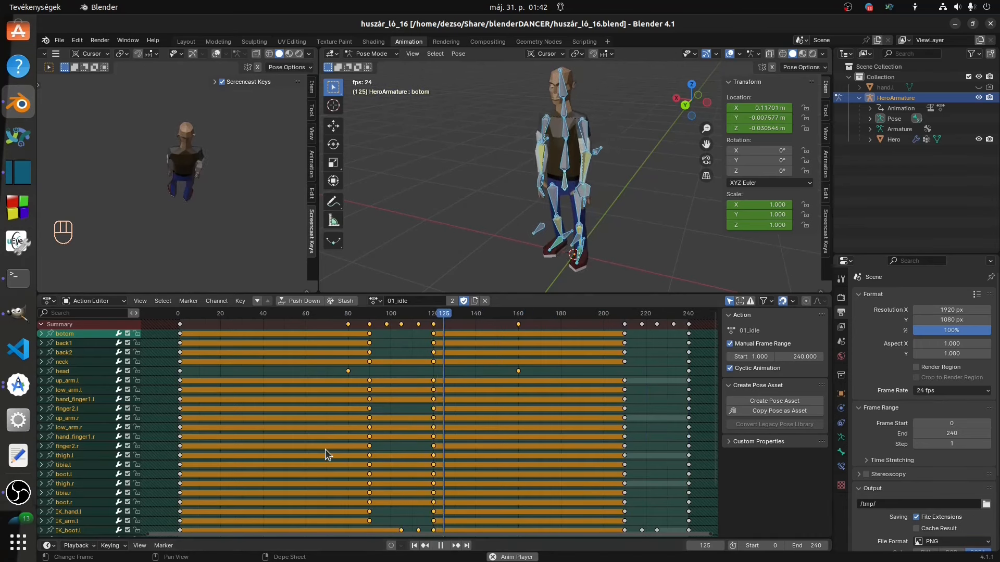
- Assign the 02_walk action to the hero armature in the Action Editor
left_click(377, 300)
left_click(384, 325)
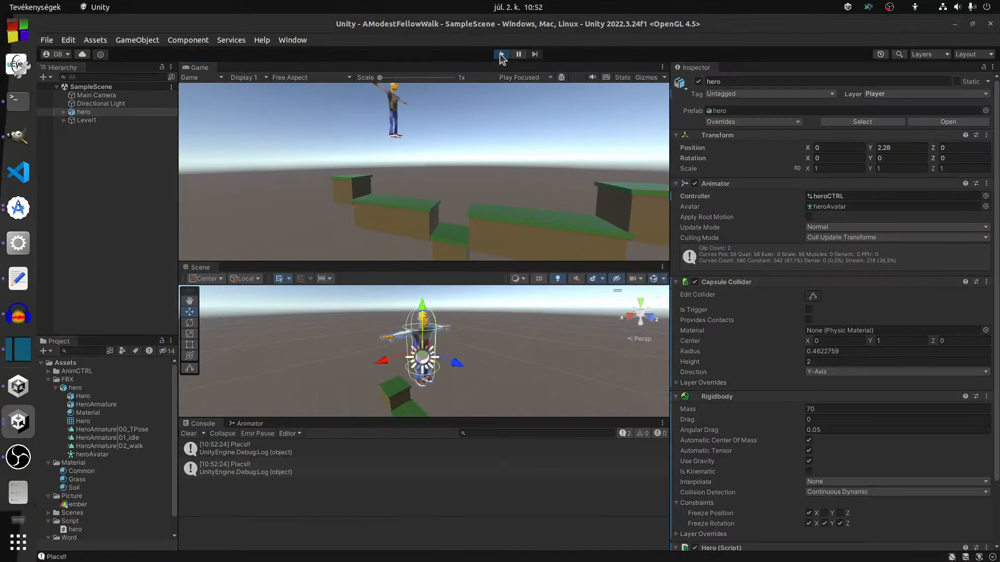
- Switch to Unity, play SampleScene and test the hero's walking and jumping on the level
left_click(501, 54)
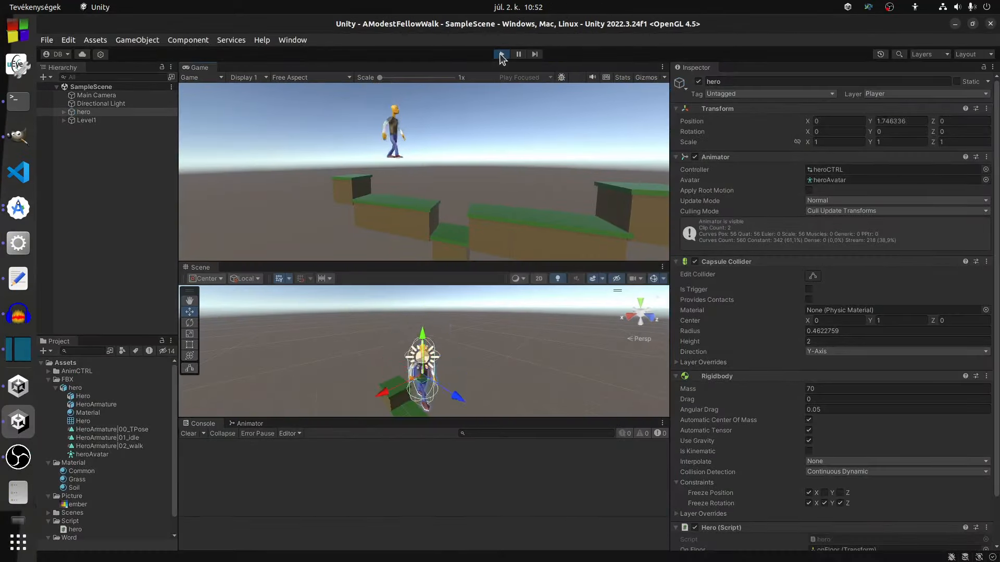
key("Right")
key("space")
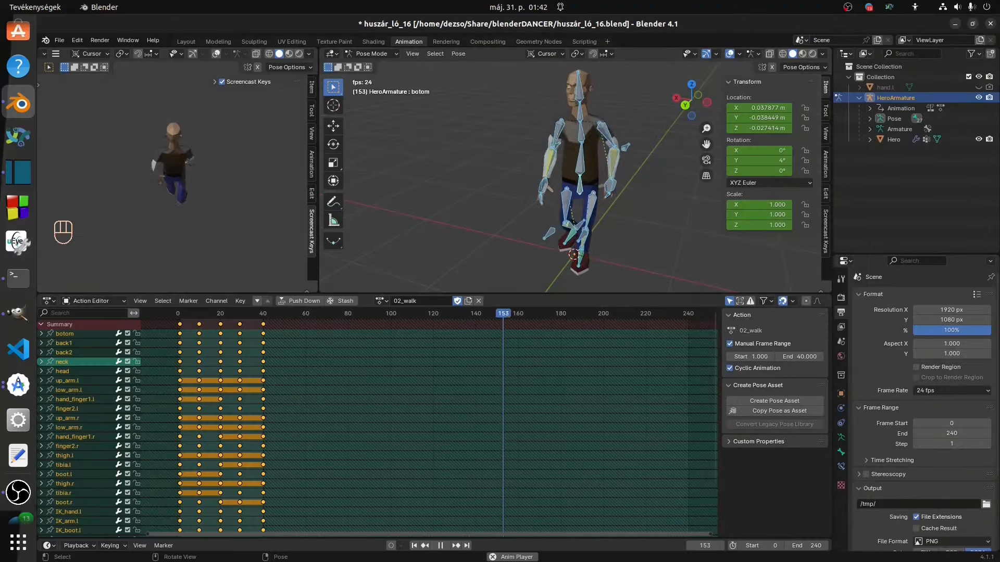
- In Blender, create a collection named Common under the Scene Collection and move hand.l into it
left_click(877, 67)
right_click(877, 66)
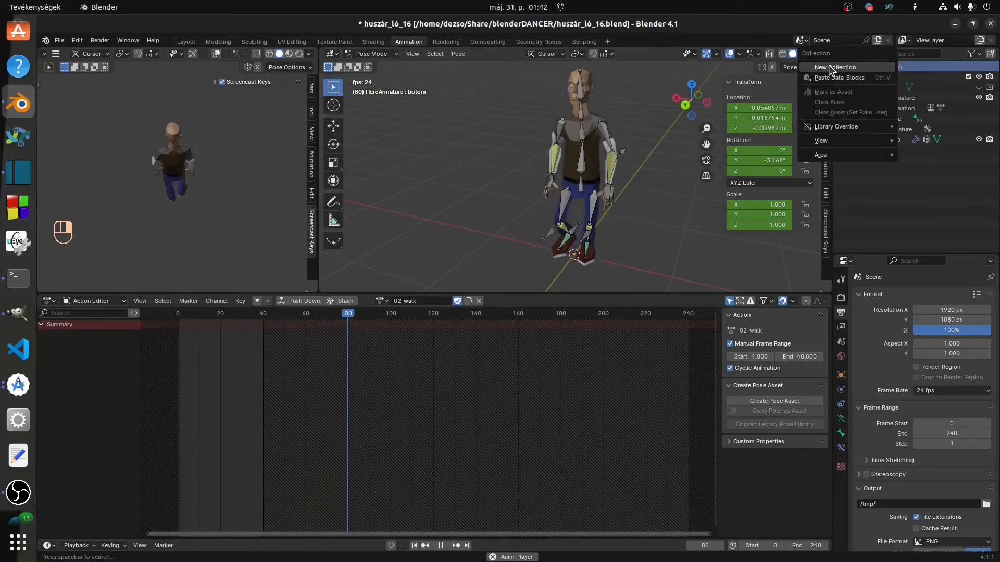
left_click(864, 67)
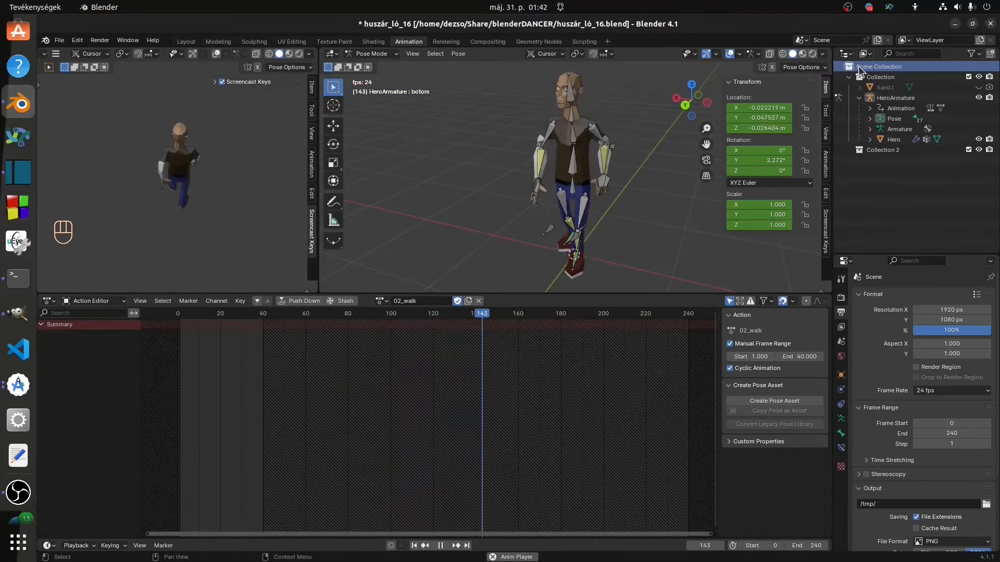
double_click(884, 149)
type("C")
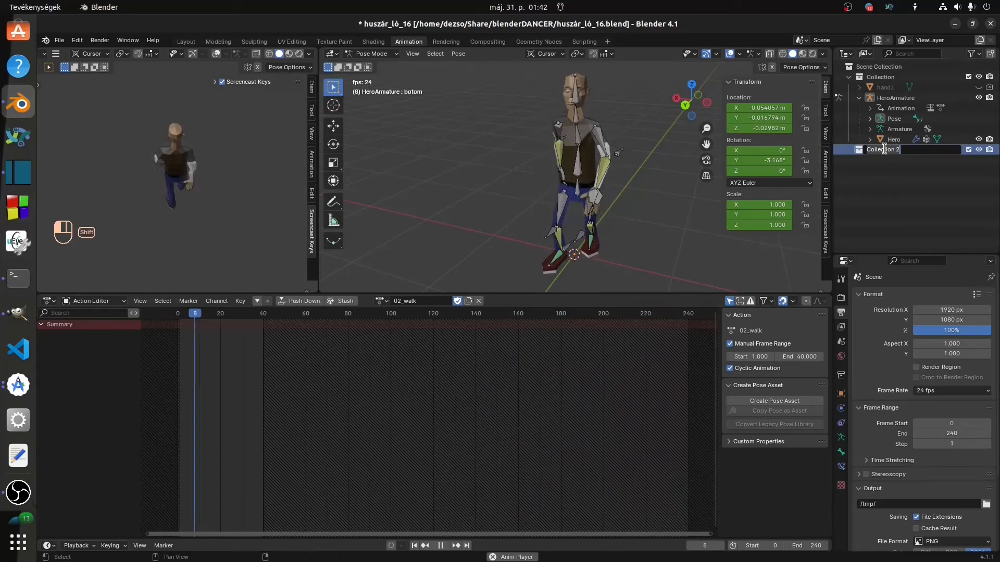
type("ommon")
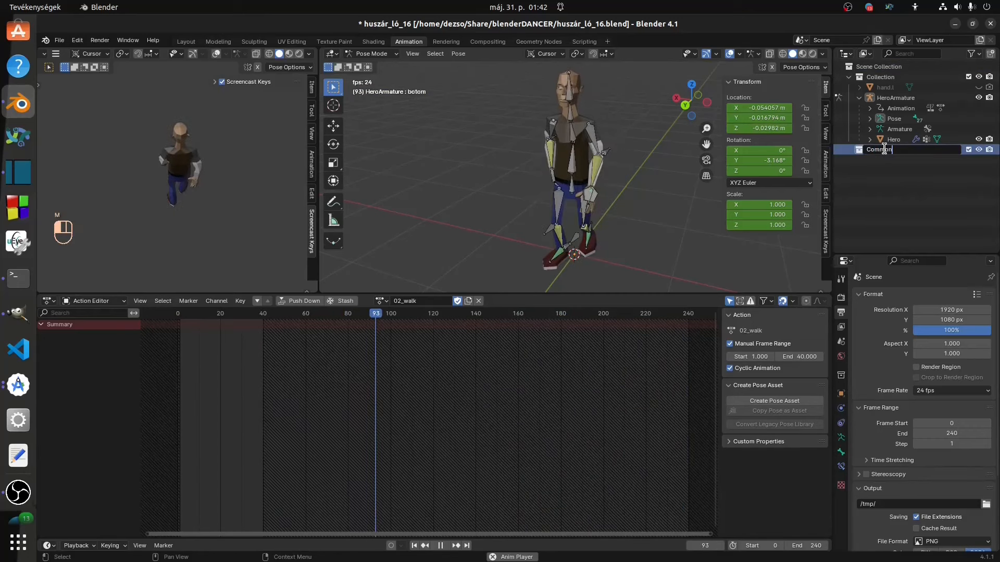
key("Return")
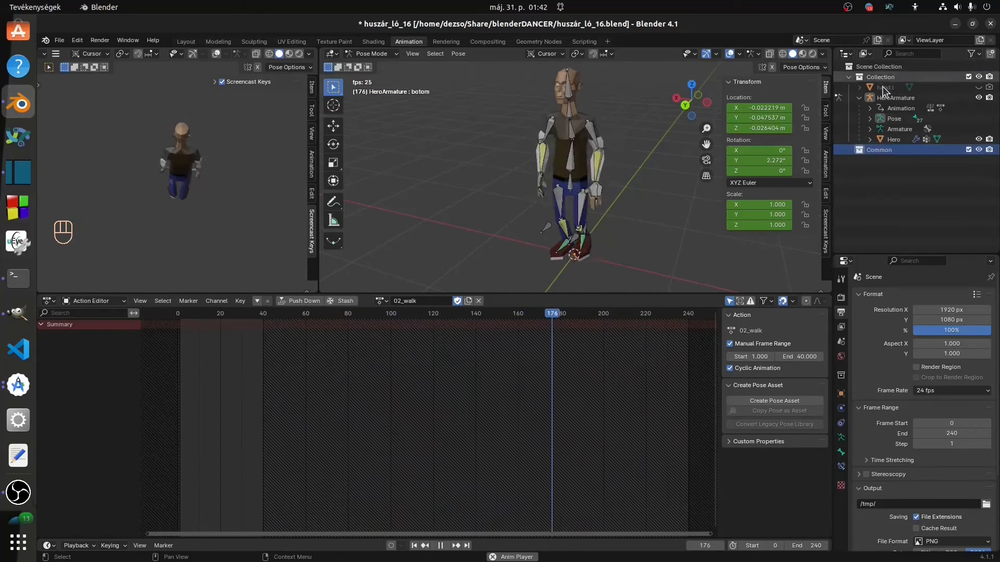
left_click_drag(885, 87, 879, 153)
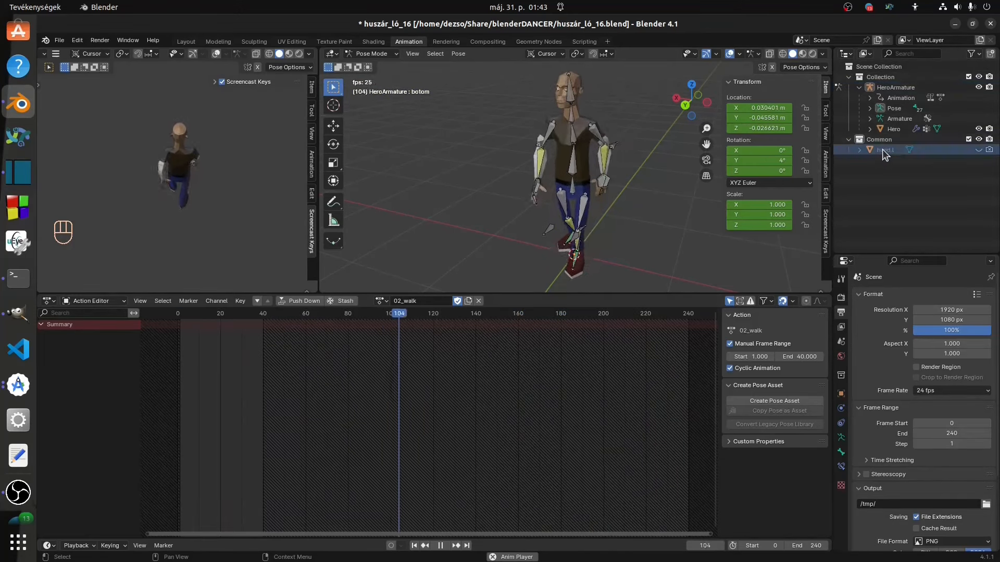
- Make the Common collection active, change to Object Mode and add a mesh plane
left_click(874, 139)
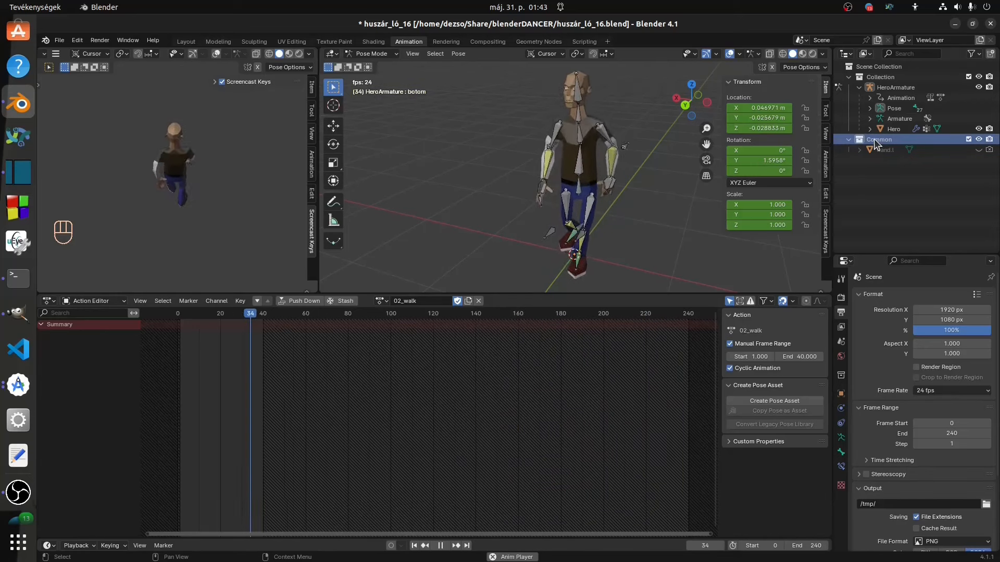
left_click(377, 52)
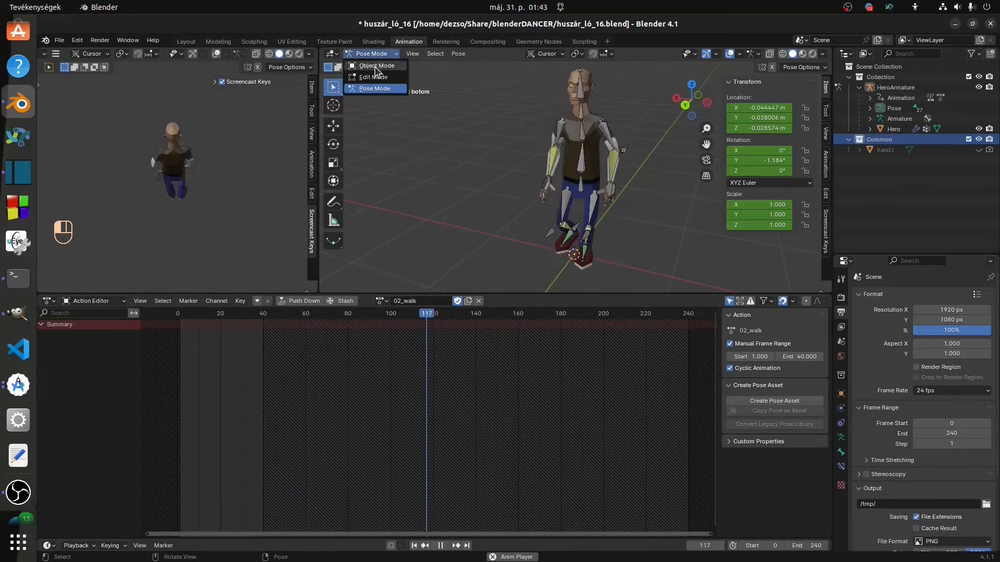
left_click(374, 64)
left_click(456, 54)
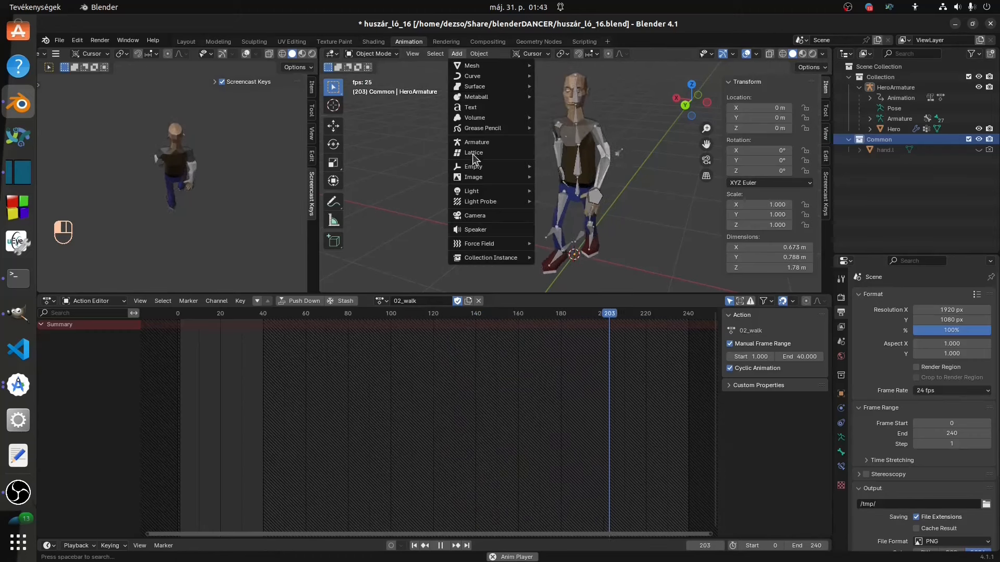
mouse_move(487, 64)
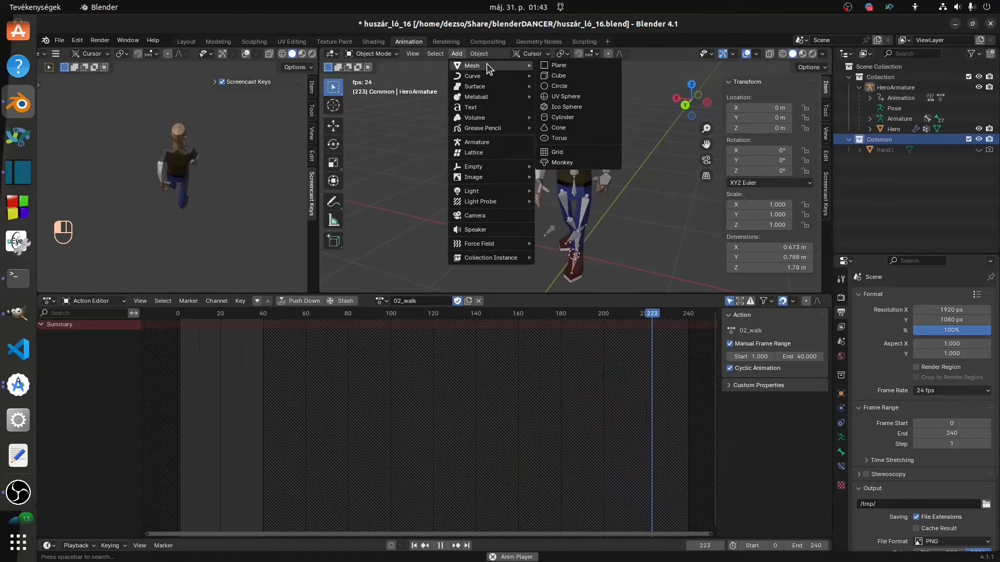
left_click(571, 64)
- Set the plane's dimensions to 4 m in X and 3 m in Y
left_click(791, 248)
type("4")
key("Return")
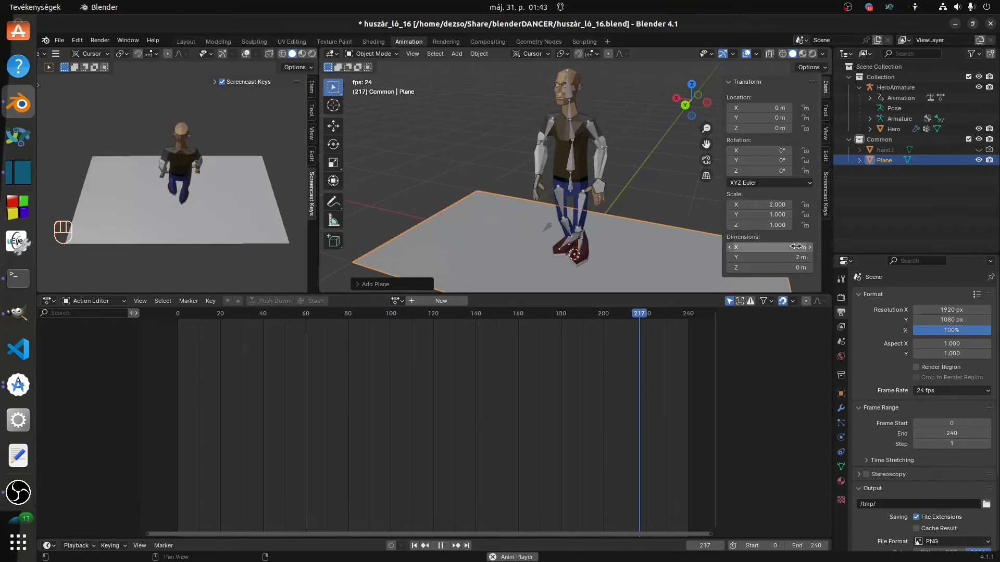
left_click(800, 258)
type("2")
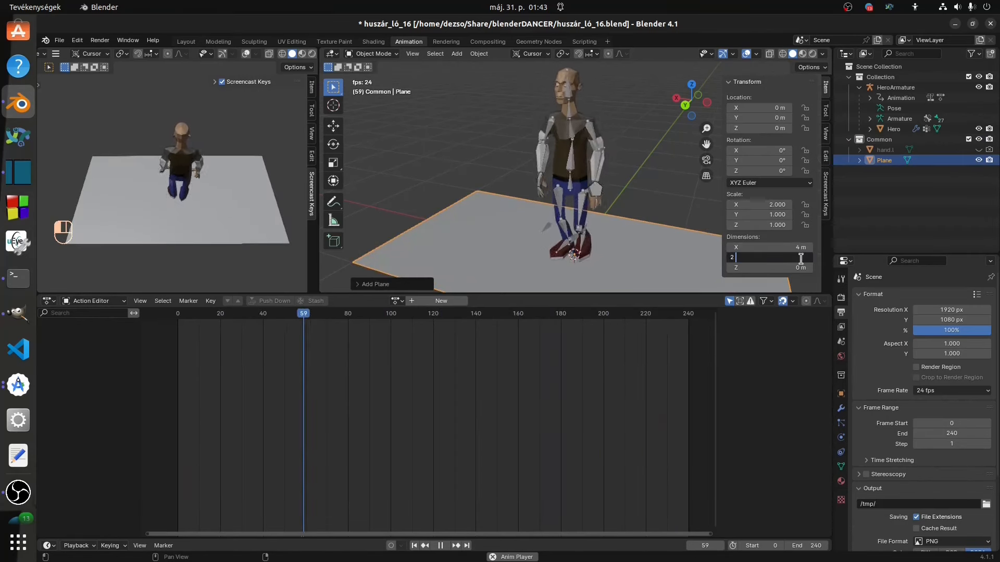
key("BackSpace")
type("3")
key("Return")
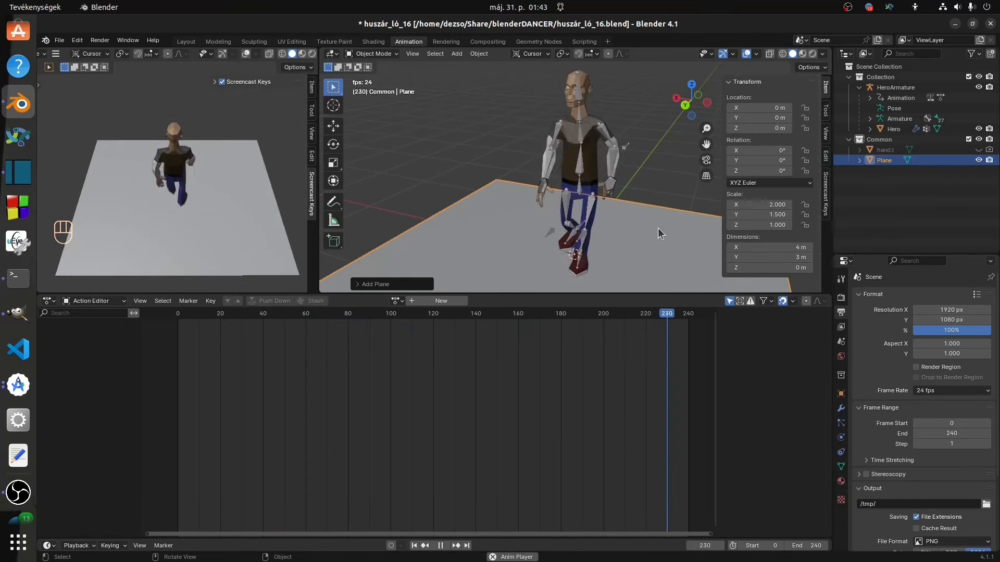
- Set the plane's rotation to 90° around X and -90° around Z so it stands upright along the character's side
middle_click_drag(665, 231, 582, 236)
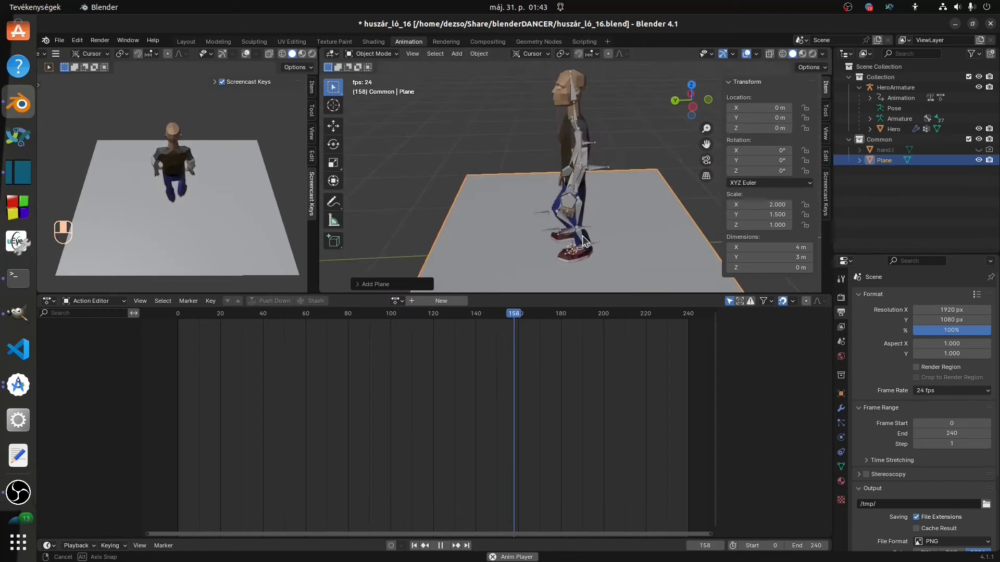
left_click(782, 150)
type("9")
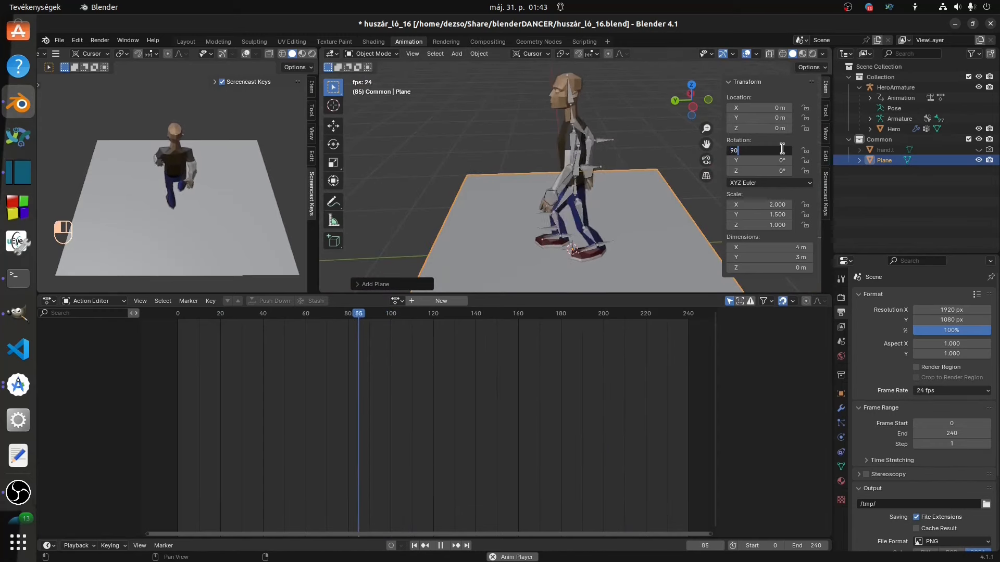
type("0")
key("Tab")
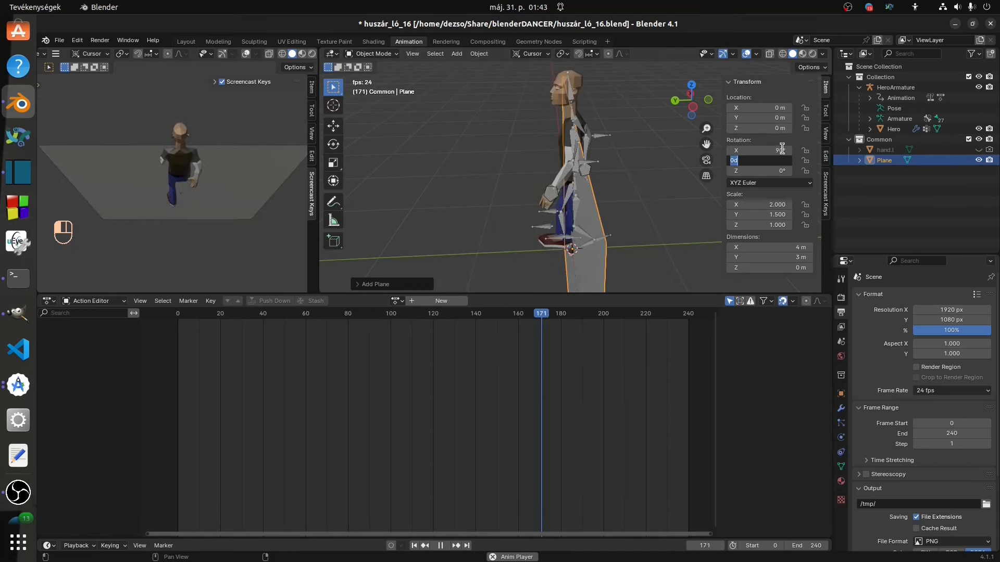
key("Tab")
type("-90")
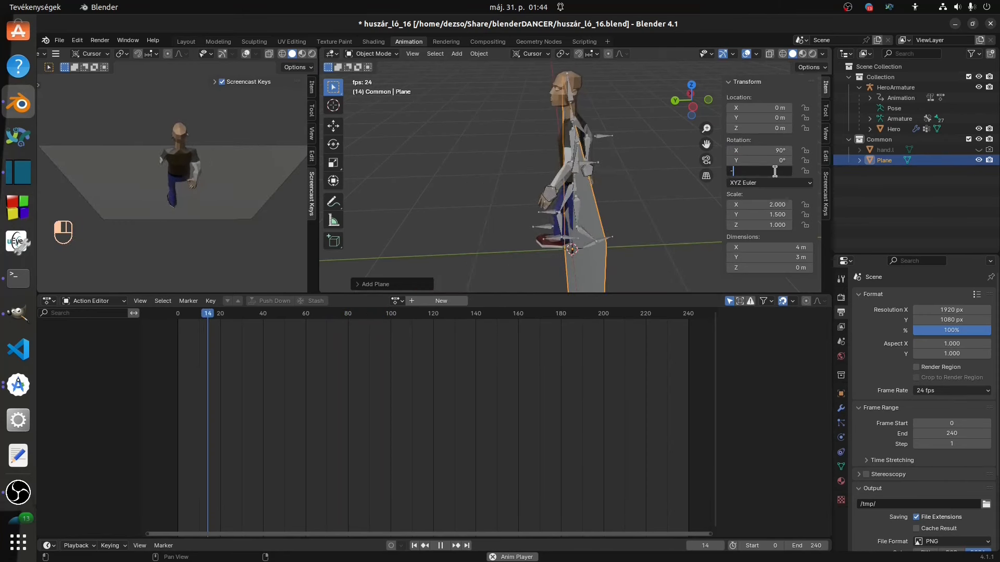
key("Return")
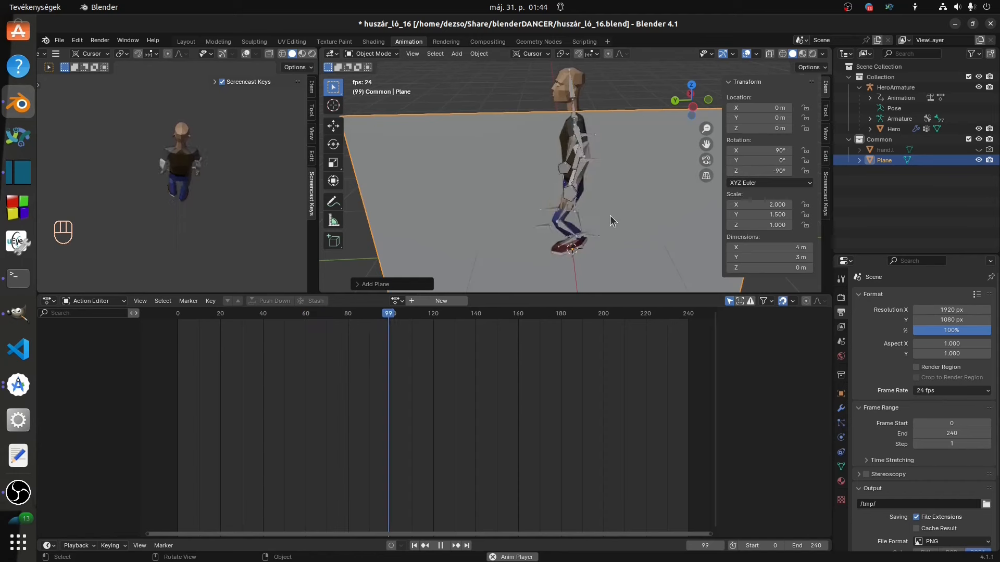
- Show the plane in the left orthographic view and activate the Move tool
key("ctrl+KP_3")
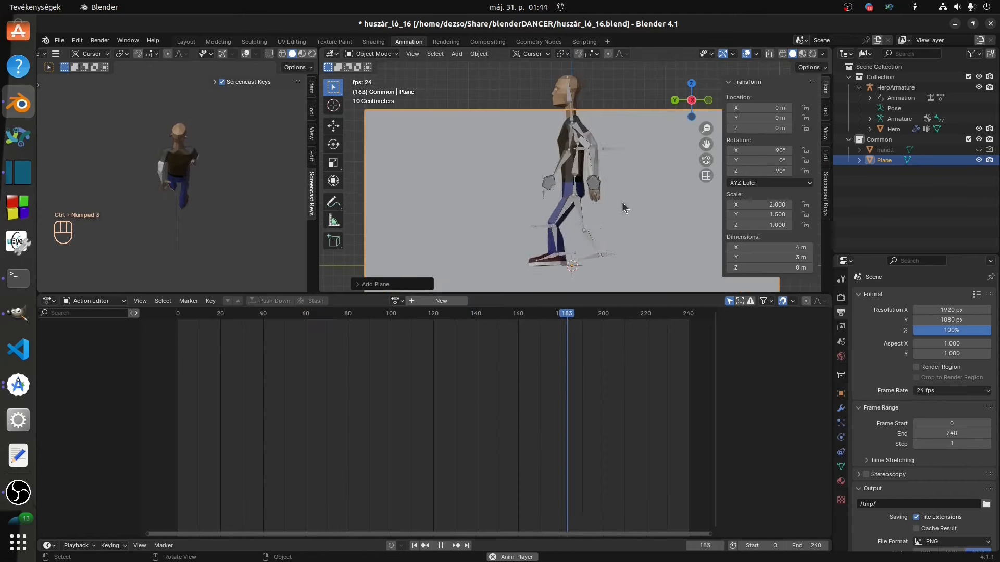
scroll(622, 201, "down", 4)
left_click(333, 126)
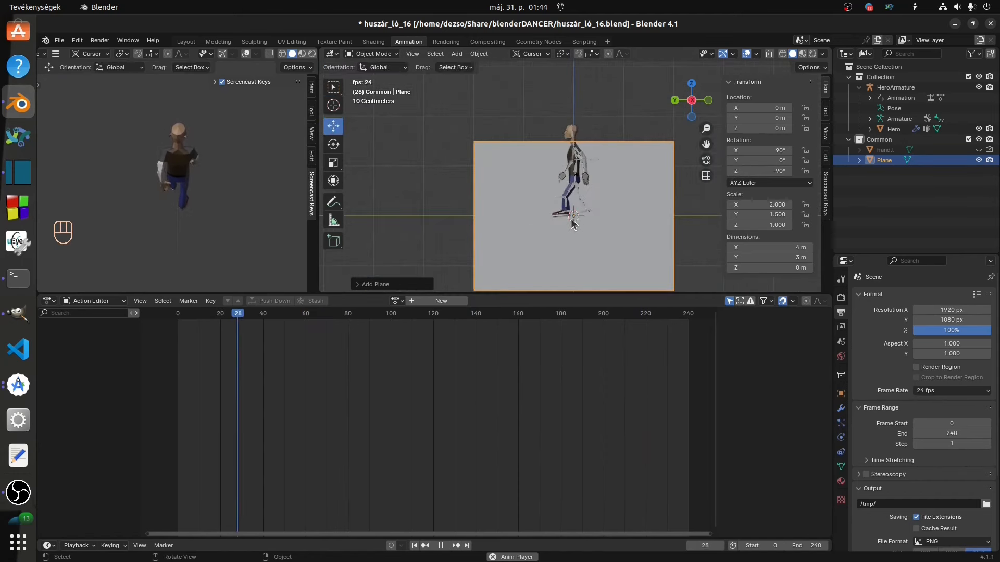
left_click_drag(600, 0, 536, 56)
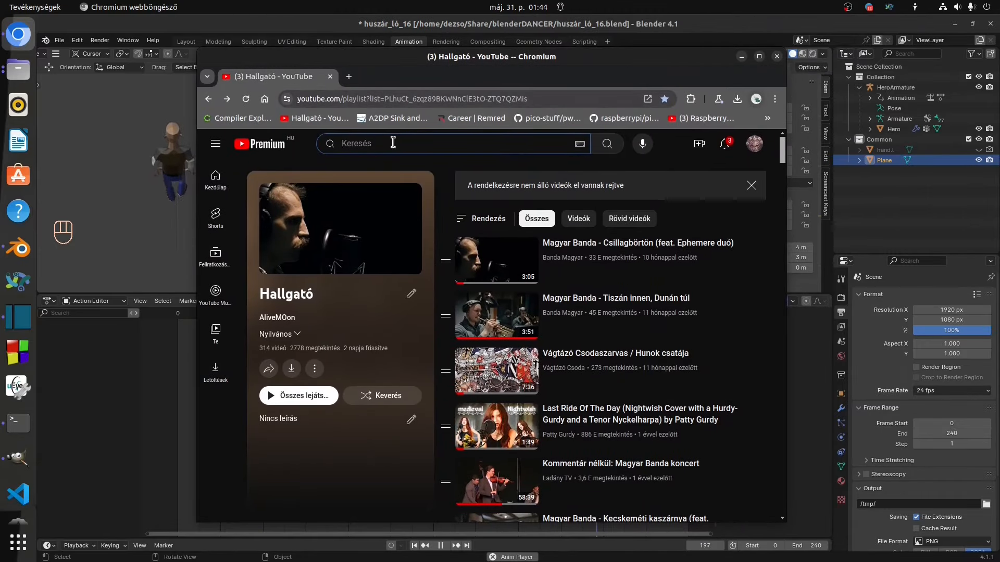
type("@al")
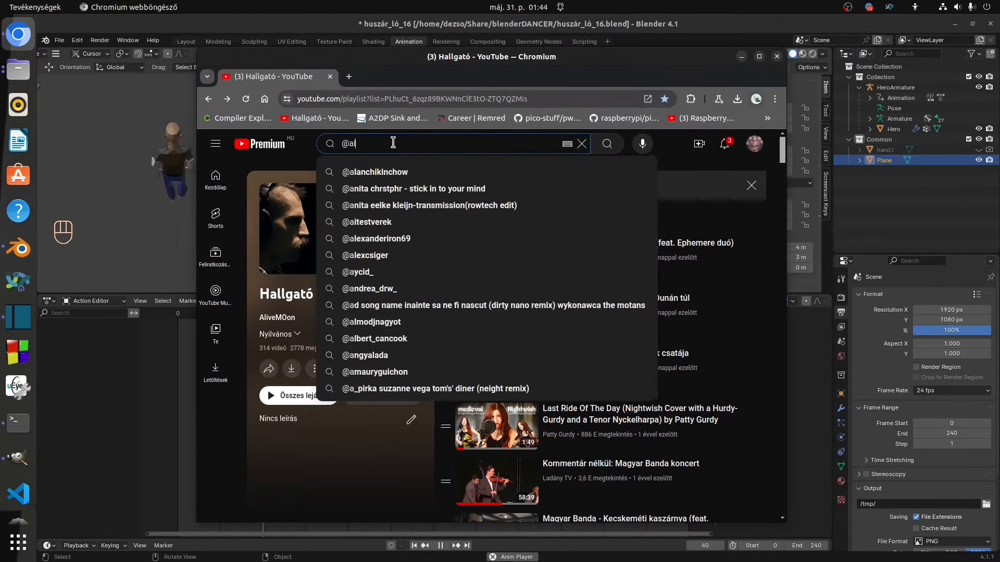
type("ivemoon")
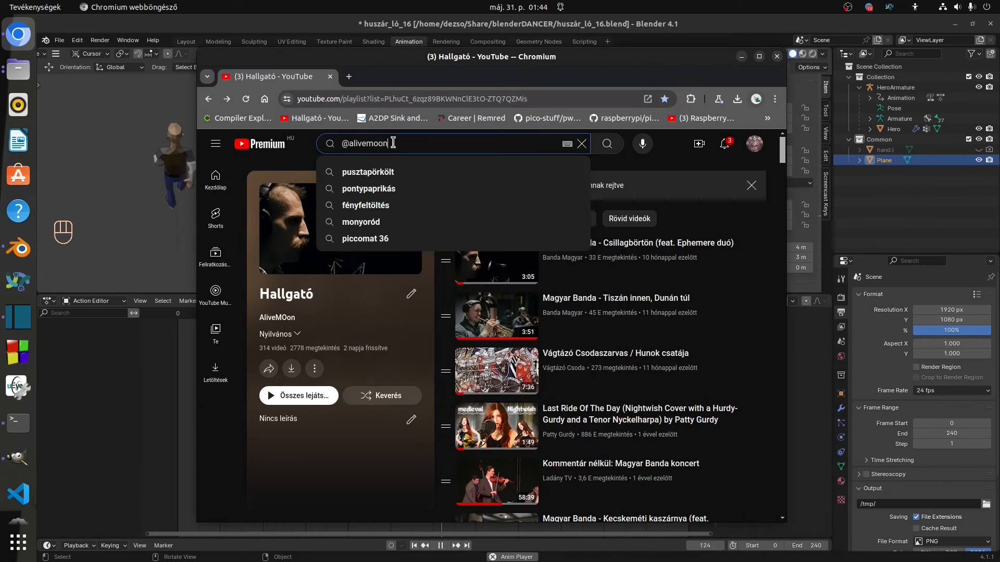
key("Return")
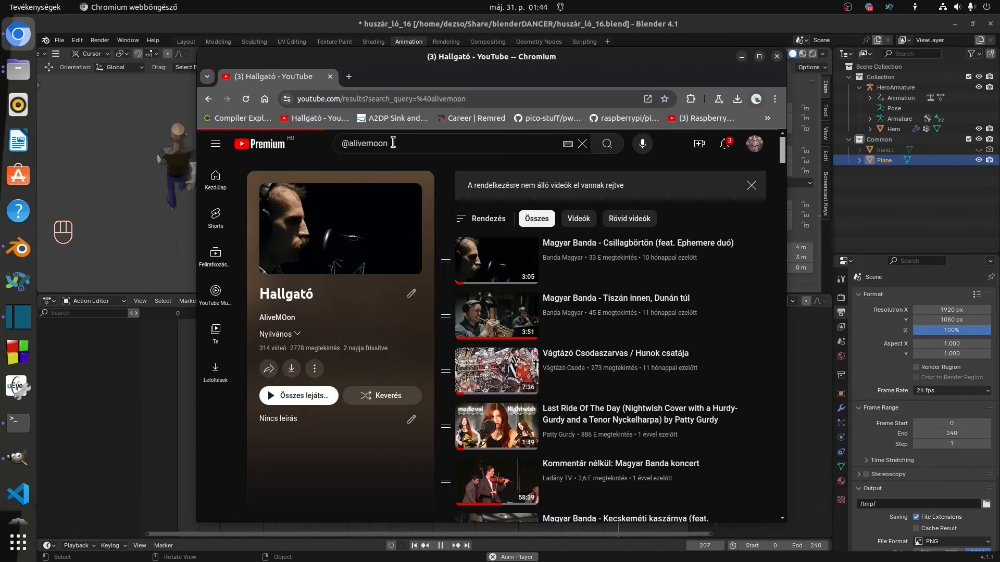
left_click(529, 213)
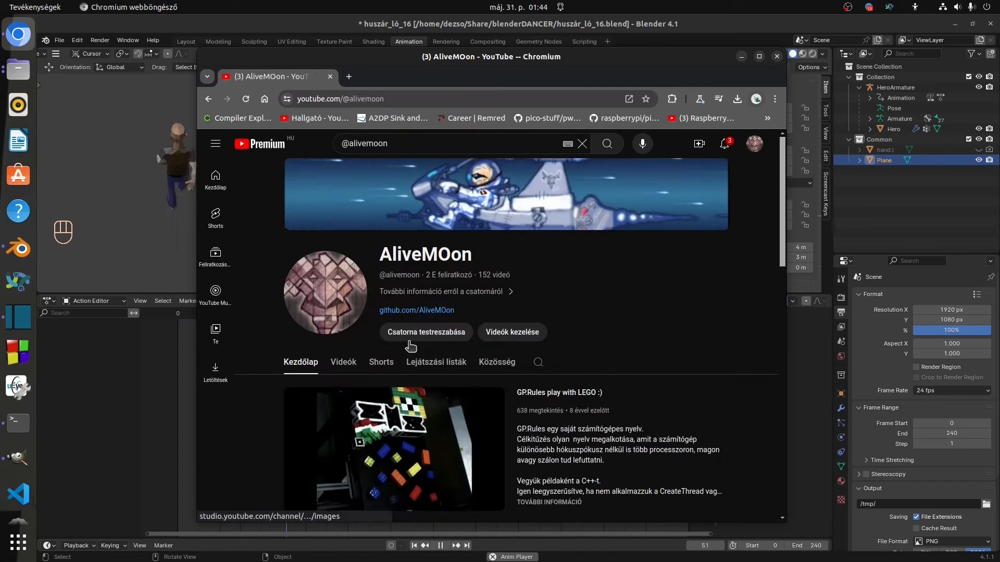
left_click(344, 364)
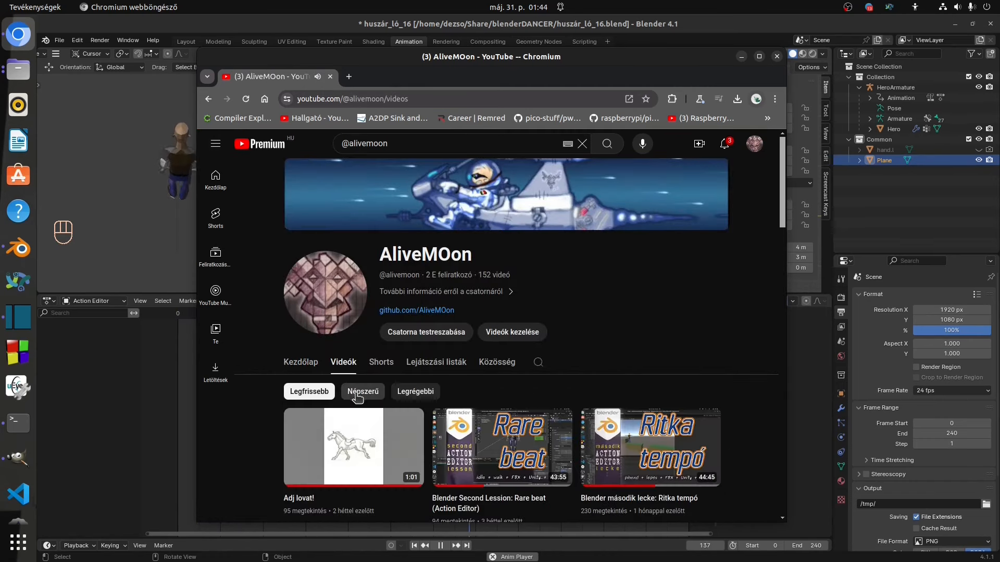
left_click(362, 395)
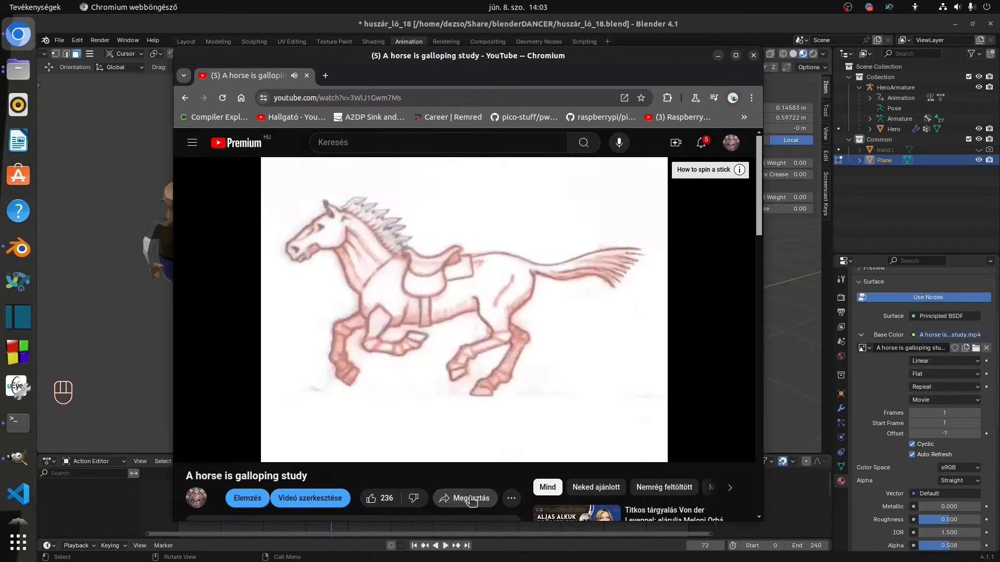
- Copy the share link of "A horse is galloping study" and search the web for a YouTube downloader in a new tab
left_click(468, 499)
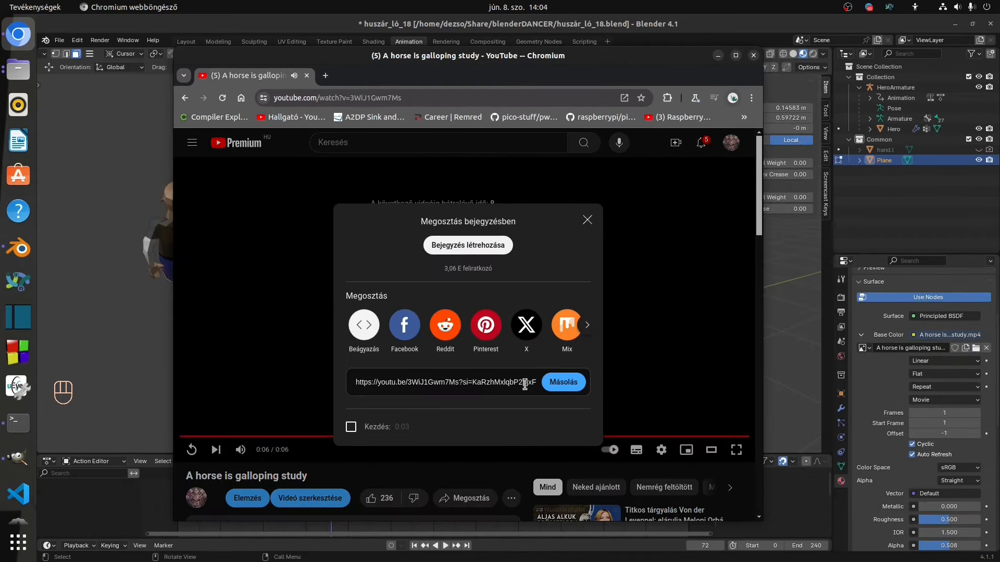
left_click(556, 386)
left_click(326, 75)
type("youtube down")
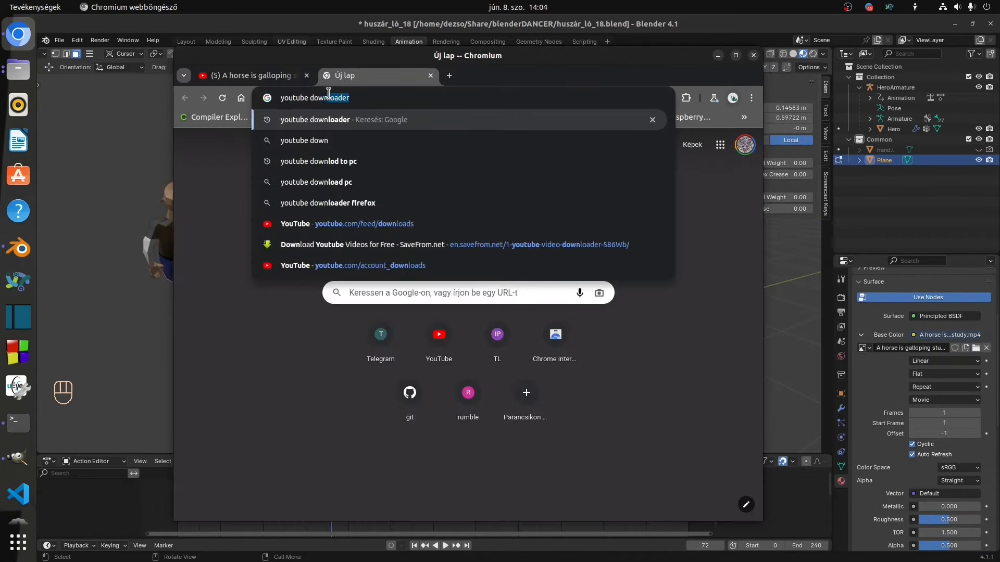
type("lo")
key("Return")
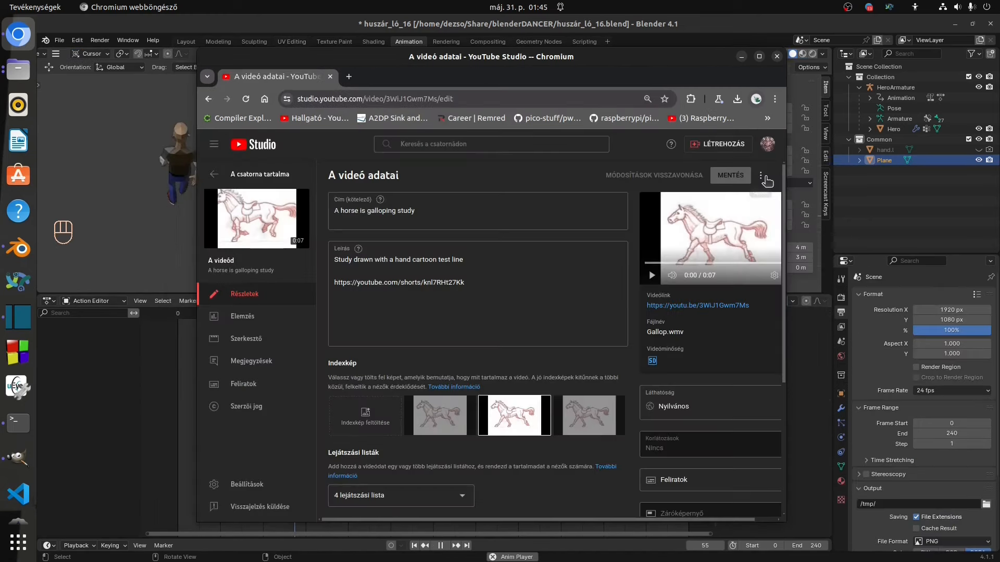
- Download the "A horse is galloping study" video from its YouTube Studio details page
left_click(762, 177)
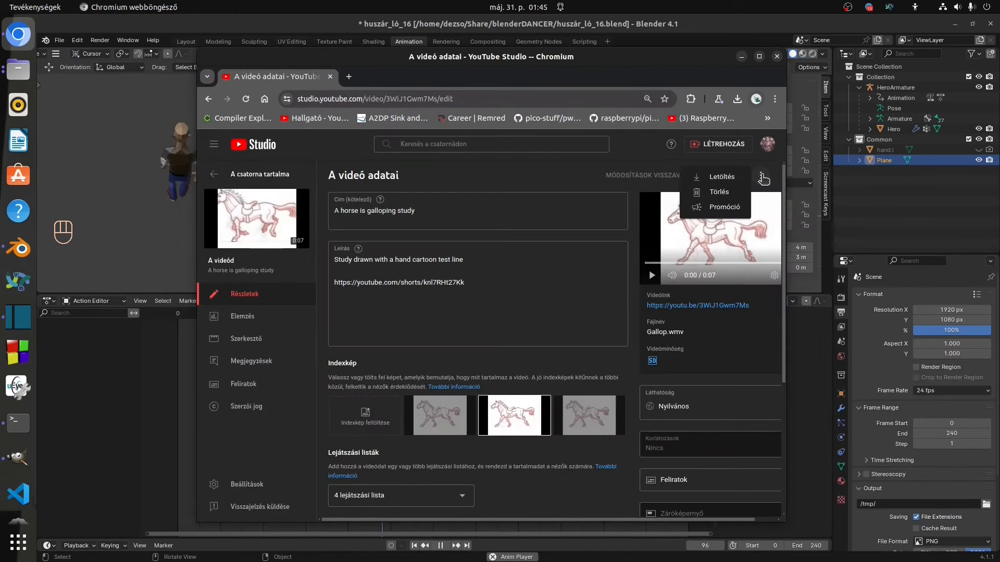
left_click(721, 177)
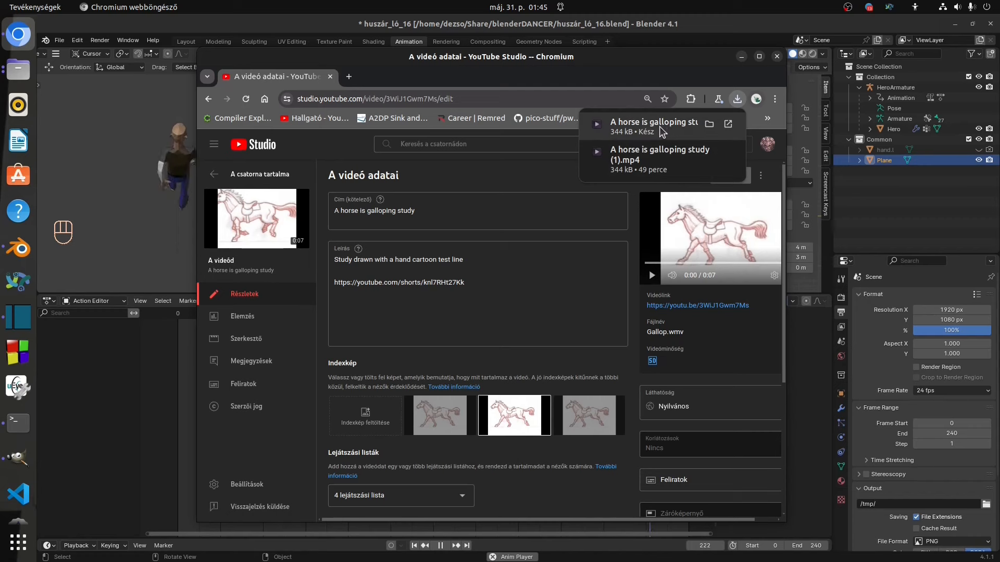
- Show the downloaded video in its folder and, in Blender's Shading workspace, give the plane in Edit Mode a new material named paravan
left_click(709, 124)
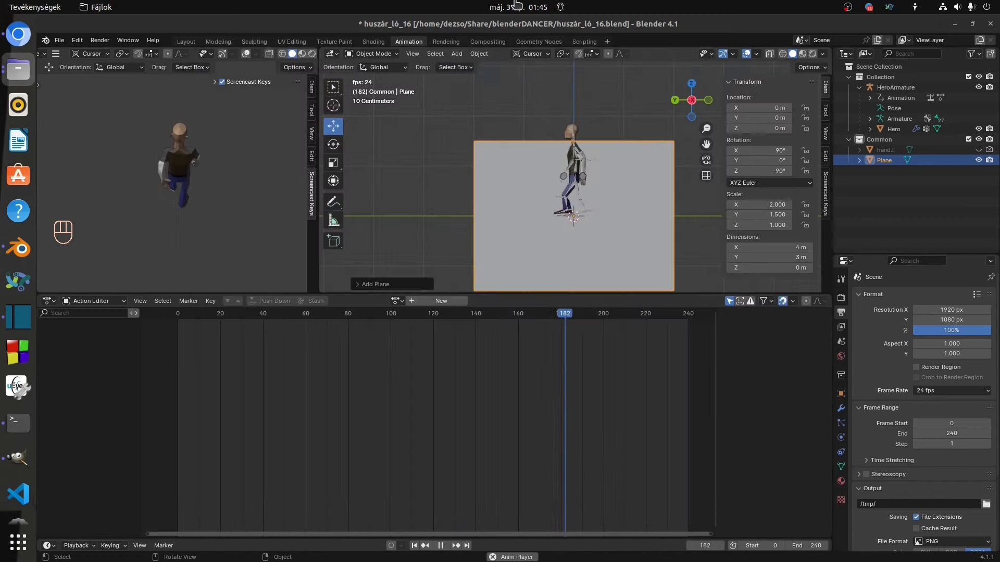
left_click(372, 43)
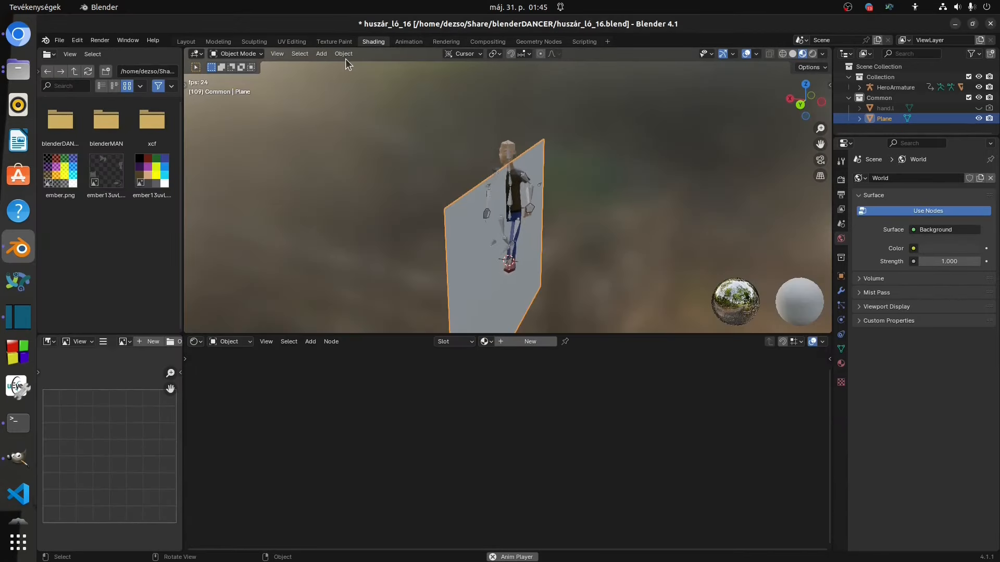
middle_click_drag(627, 263, 569, 238)
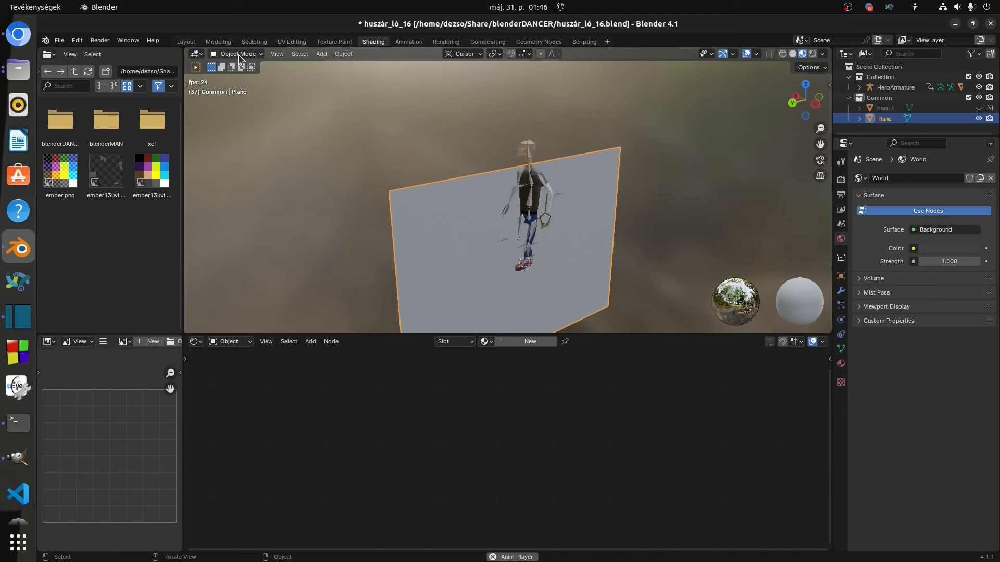
left_click(254, 55)
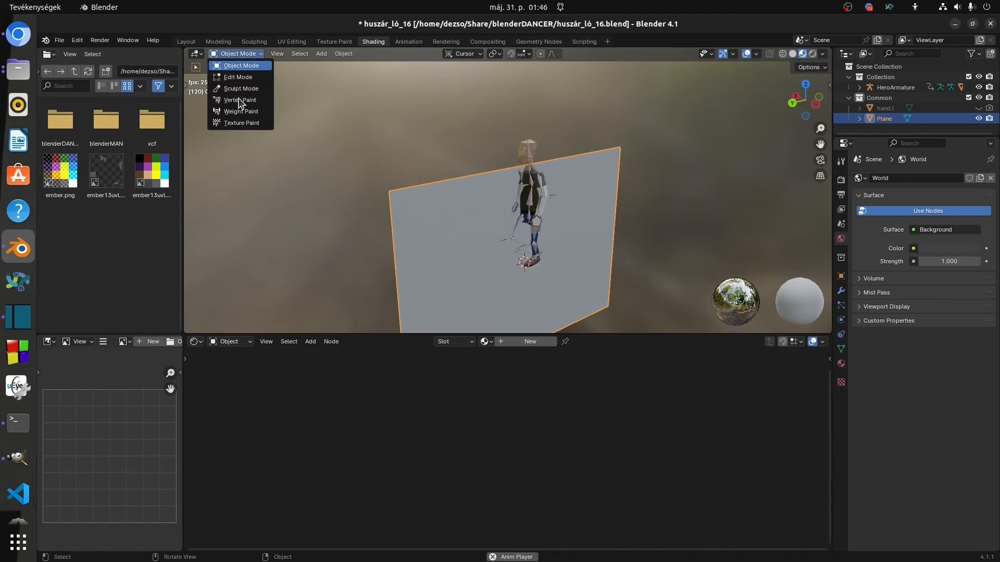
left_click(243, 77)
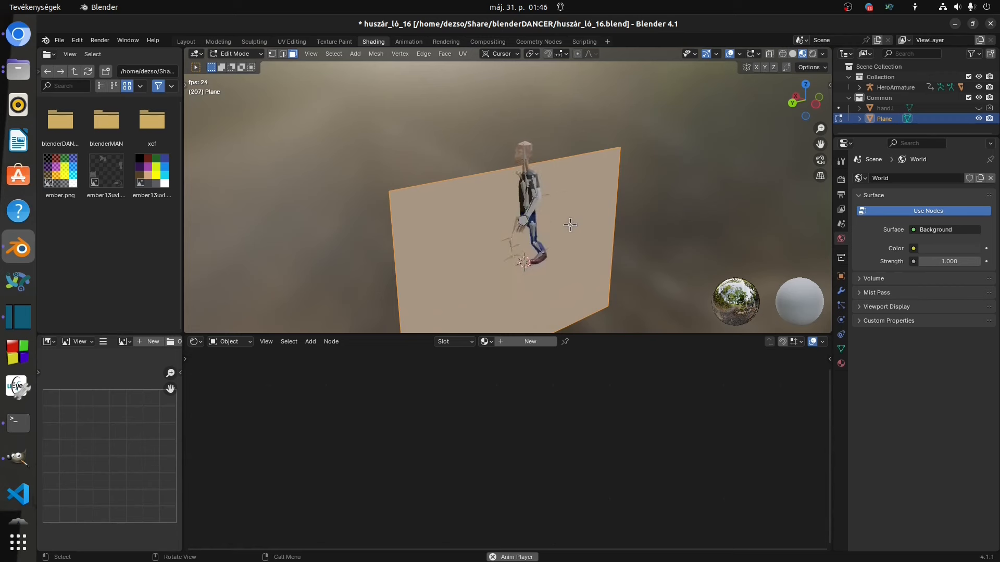
left_click(841, 363)
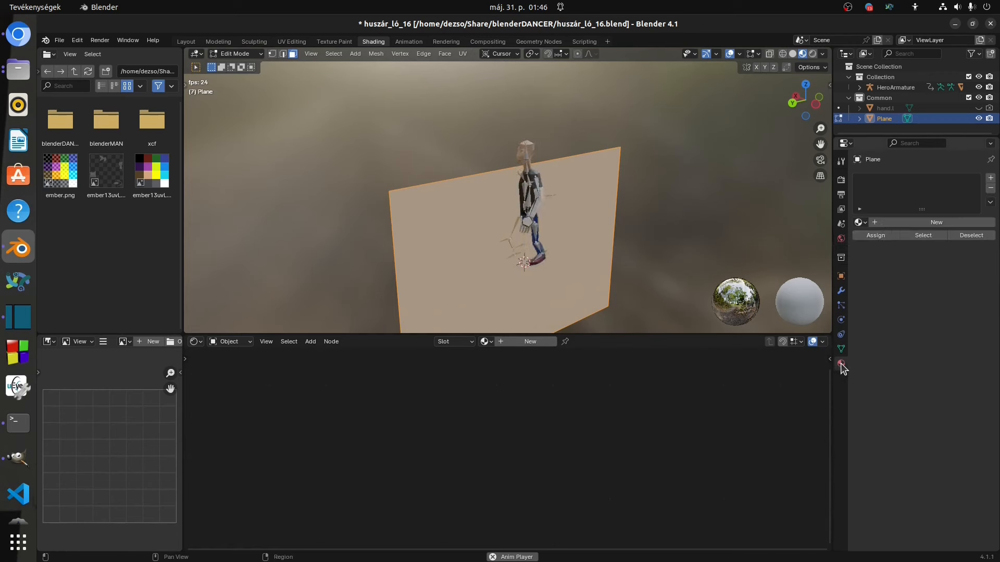
left_click(876, 224)
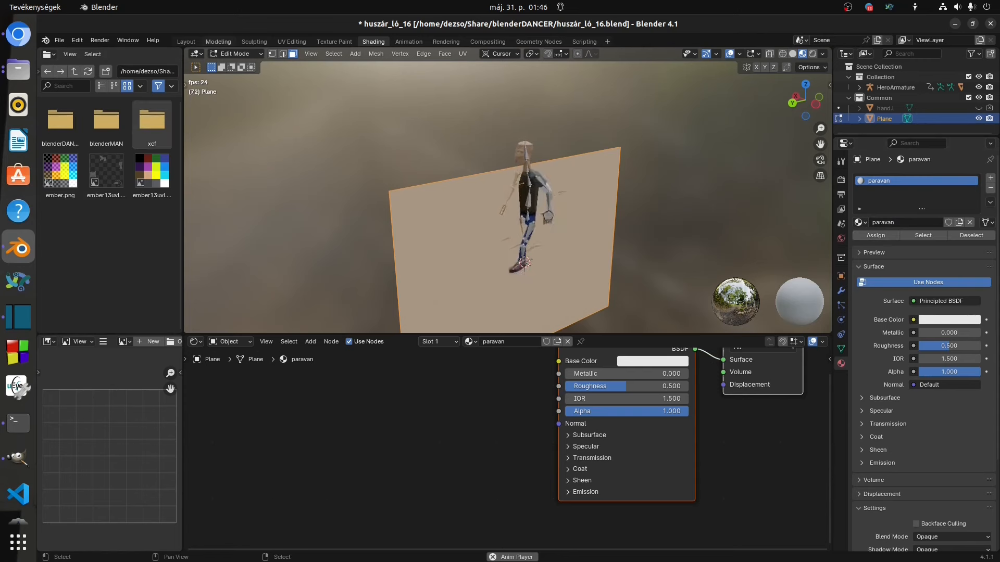
- Add A horse is galloping study.mp4 to the paravan material as a texture feeding Base Color, with Cyclic and Auto Refresh enabled
left_click_drag(588, 0, 469, 65)
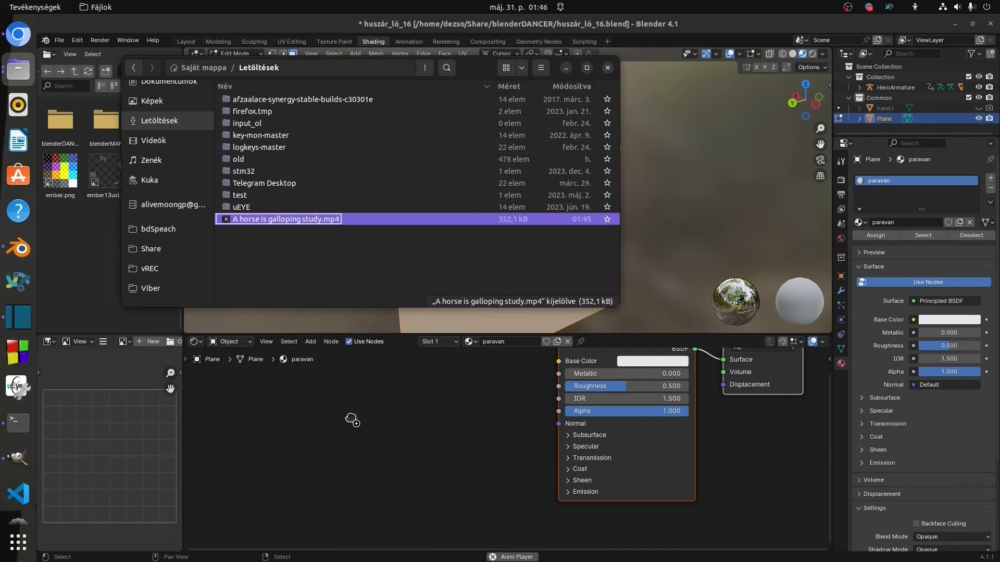
left_click_drag(354, 421, 384, 376)
left_click_drag(516, 385, 558, 425)
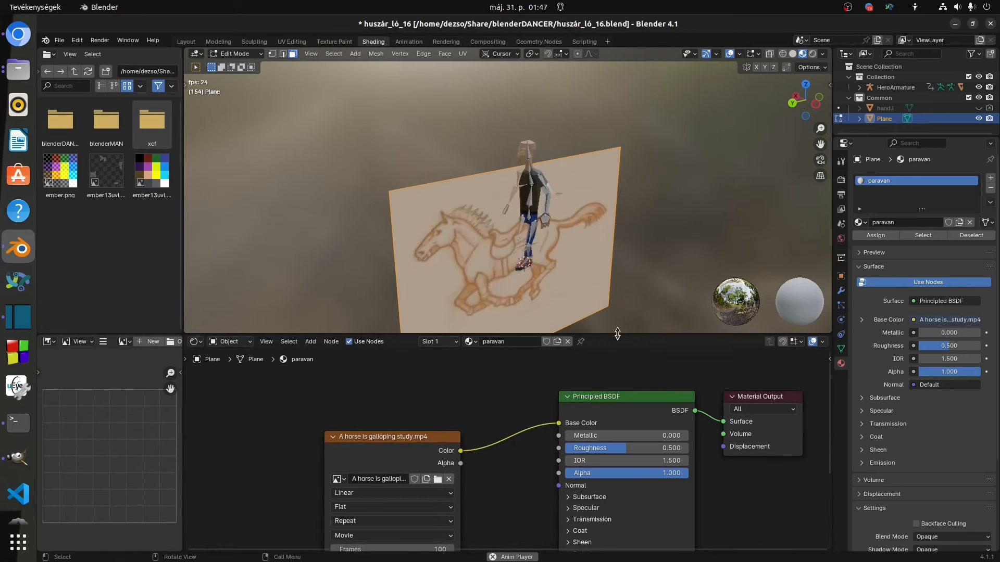
left_click_drag(619, 335, 619, 255)
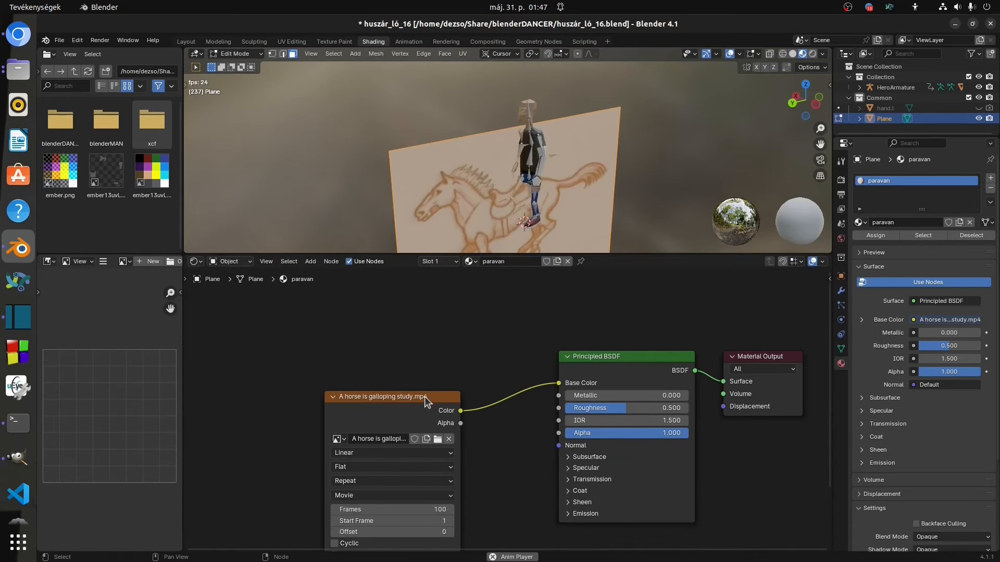
left_click_drag(424, 400, 468, 309)
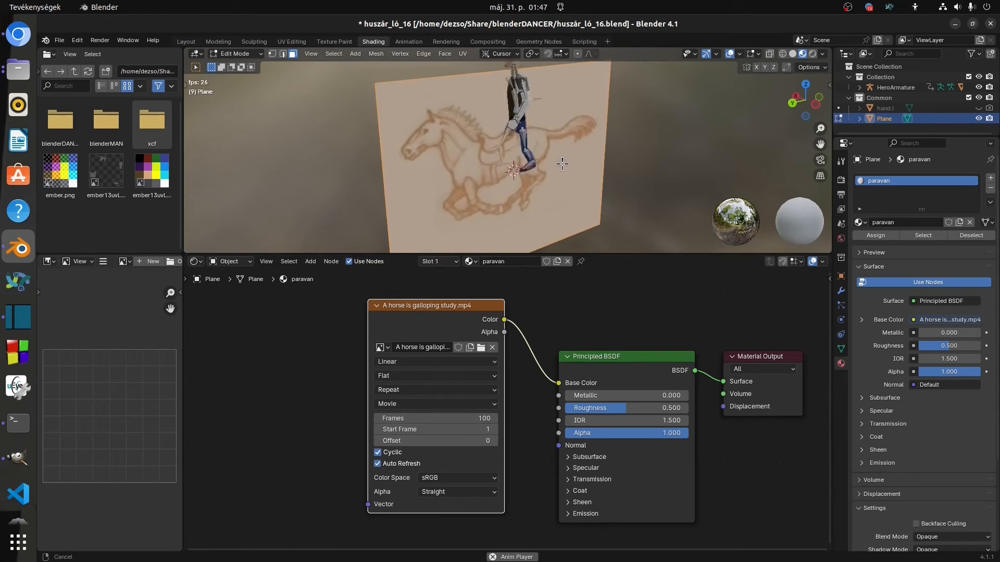
- In the Animation workspace, stop playback and move the plane's face to a local median of about X 0.146 m, Y 0.597 m
left_click(408, 41)
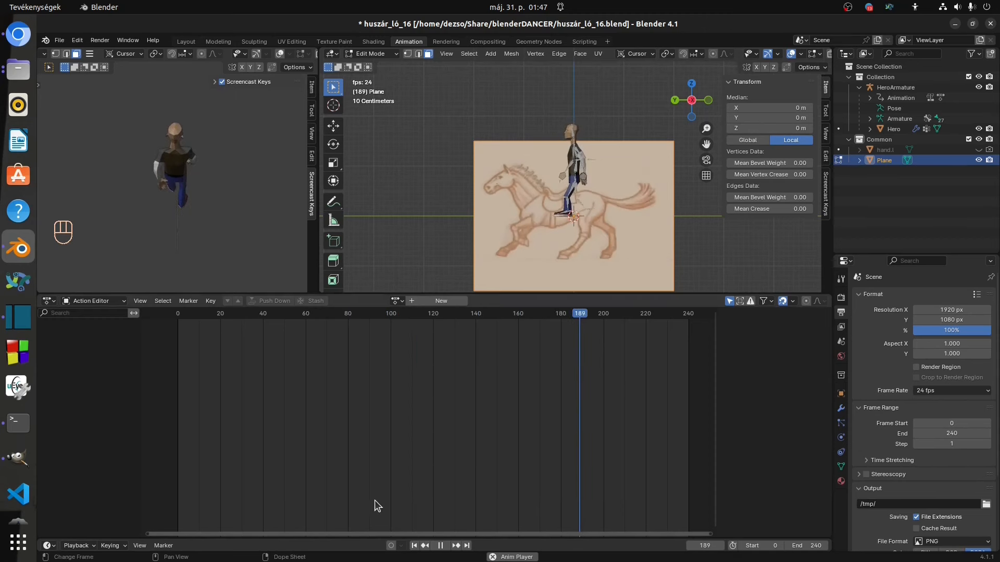
left_click(333, 127)
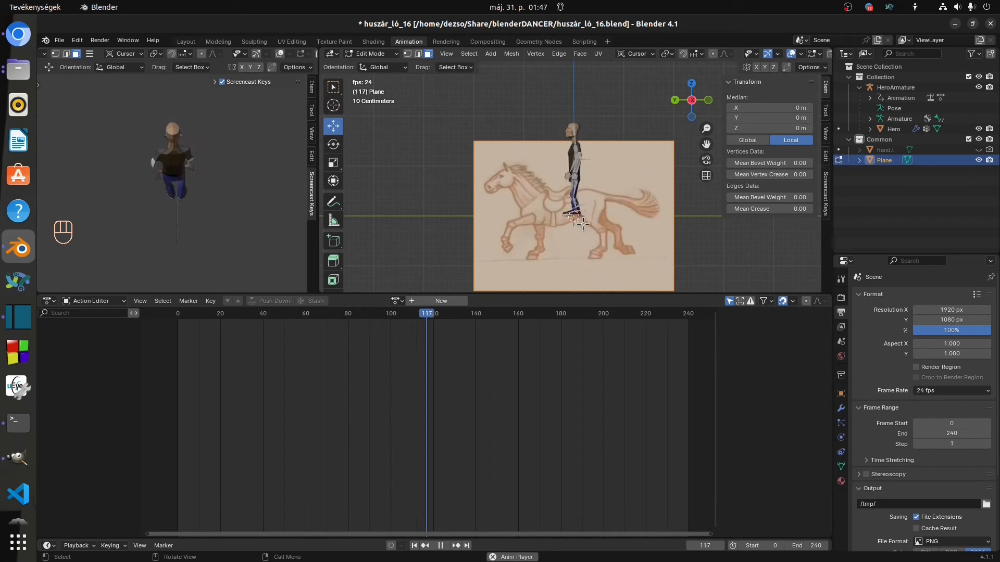
left_click(440, 545)
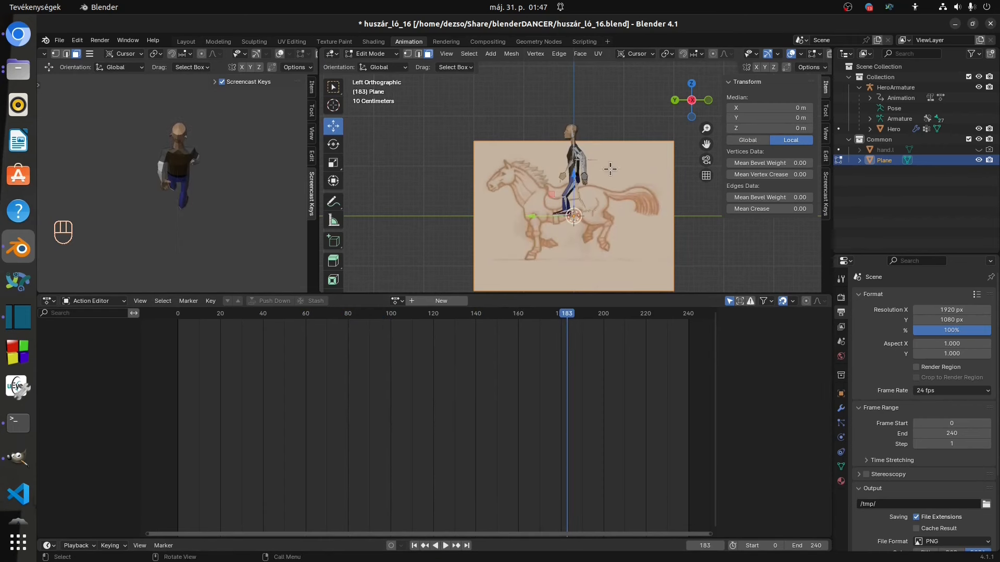
left_click_drag(551, 196, 565, 149)
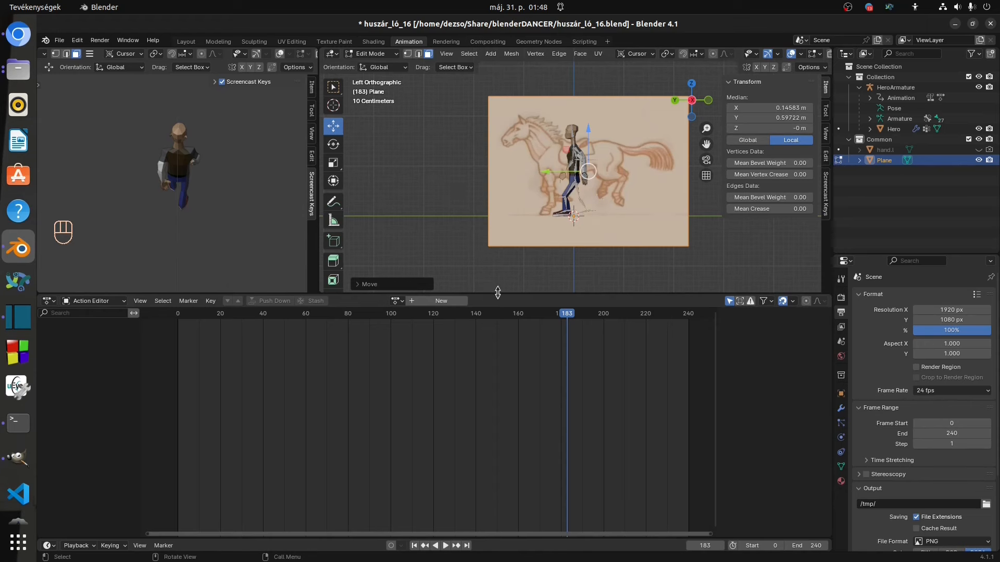
- Enlarge the 3D viewport area and set the paravan material's Alpha to about 0.508
left_click_drag(497, 292, 497, 456)
middle_click_drag(484, 242, 636, 307)
scroll(636, 309, "up", 4)
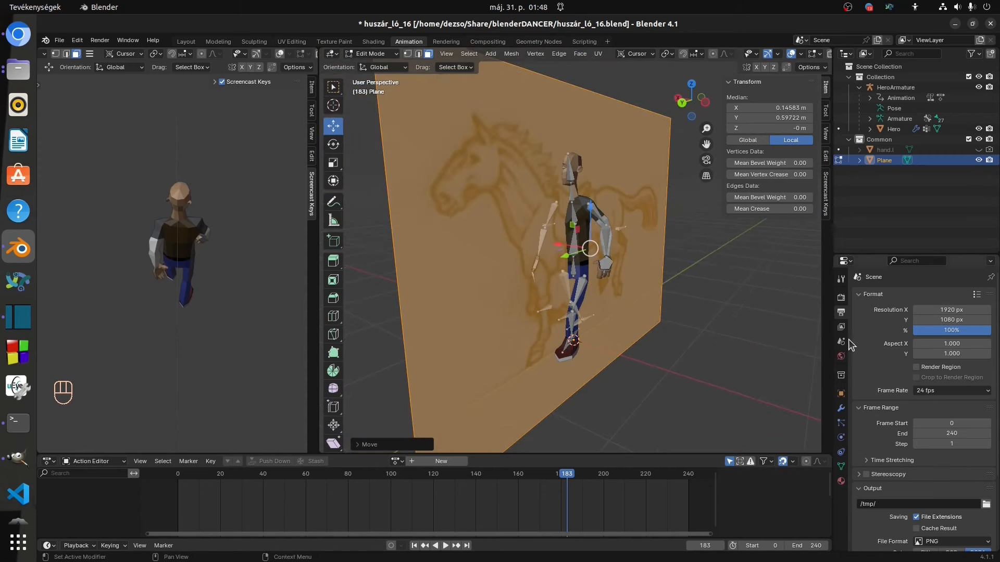
left_click(841, 480)
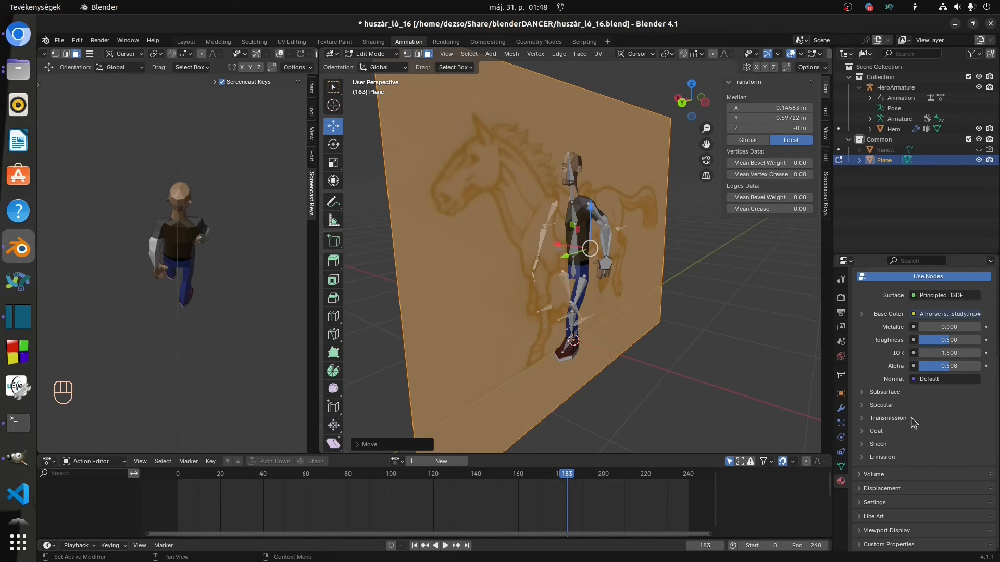
- Set the paravan material's Blend Mode to Alpha Blend and shade the main viewport in Material Preview
left_click(857, 505)
scroll(885, 484, "down", 5)
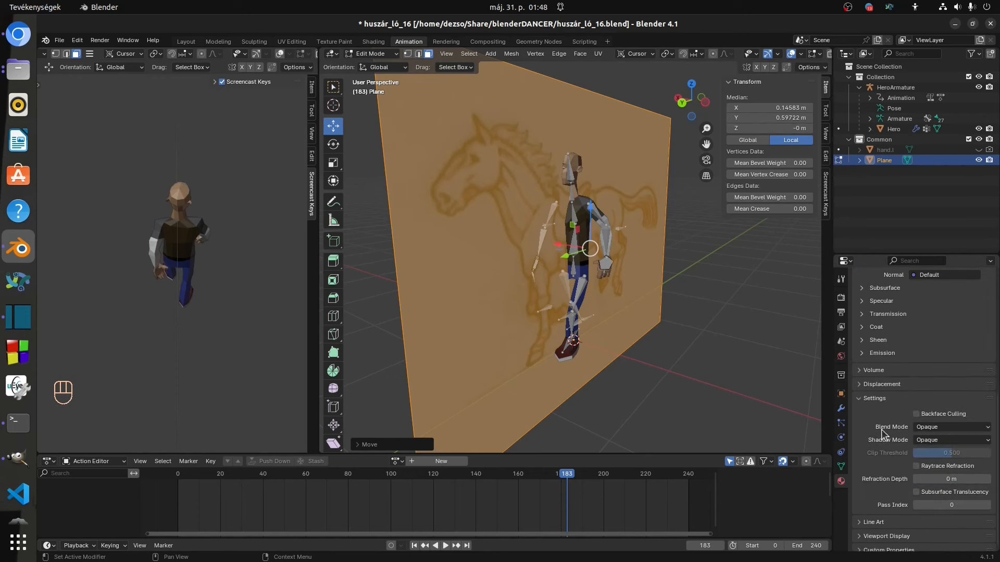
left_click(940, 428)
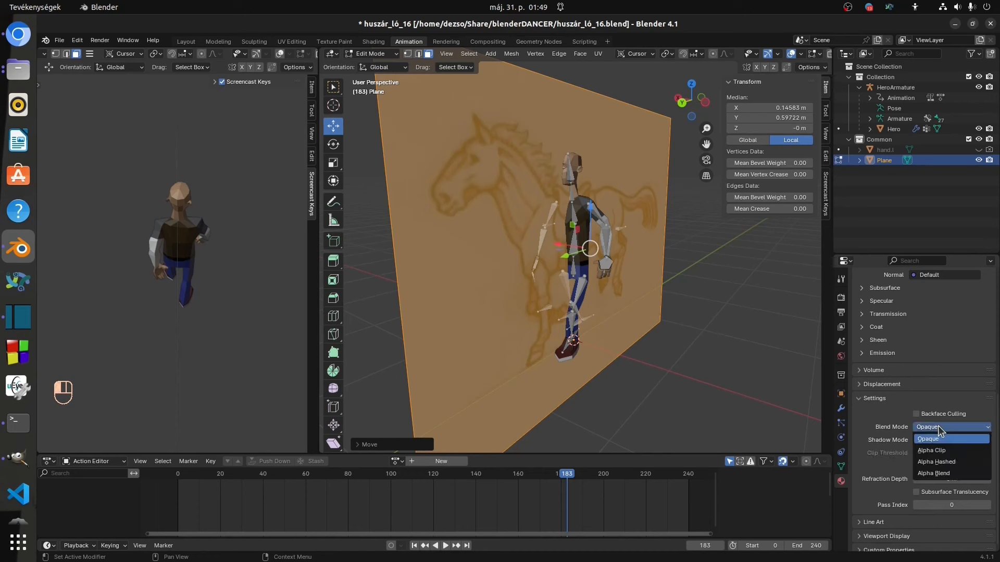
left_click(934, 473)
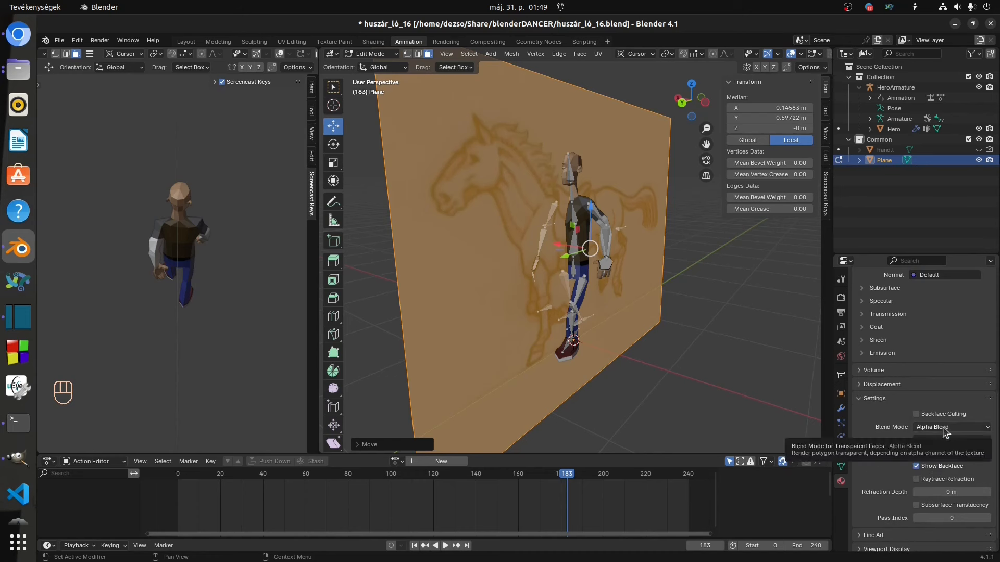
scroll(810, 57, "down", 3)
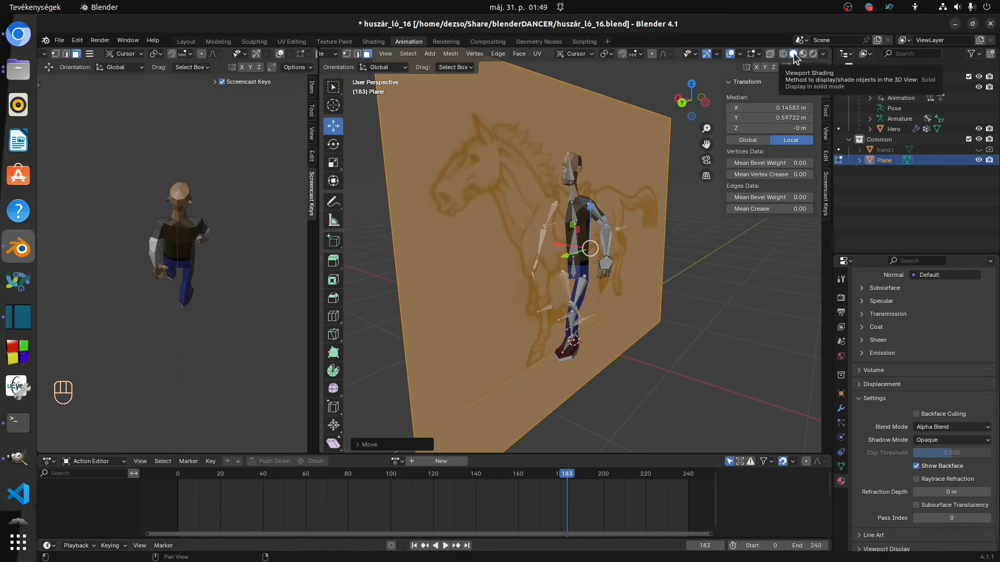
left_click(803, 54)
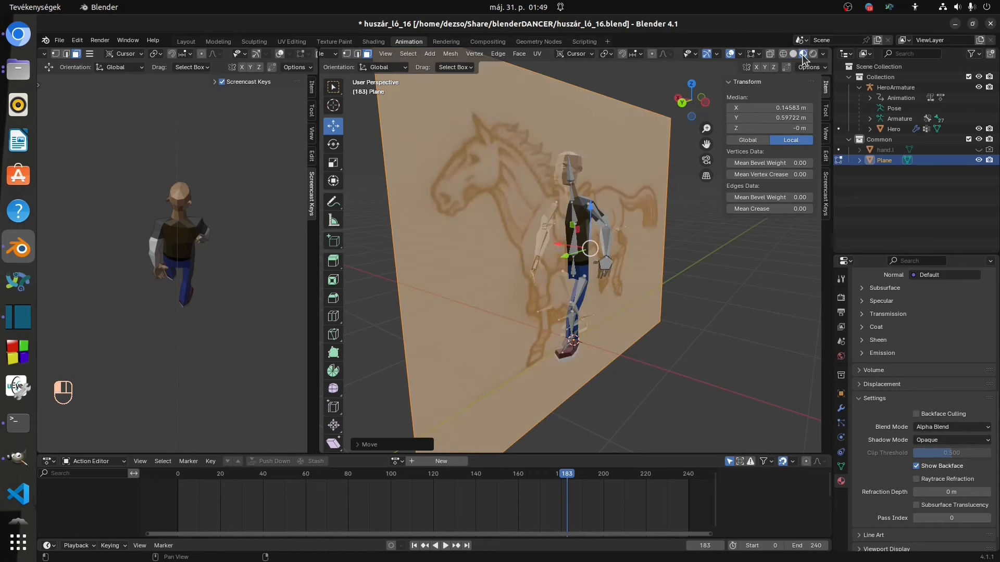
- Play the animation, lower the paravan material's Alpha to about 0.108 and deselect the plane's face
left_click(446, 546)
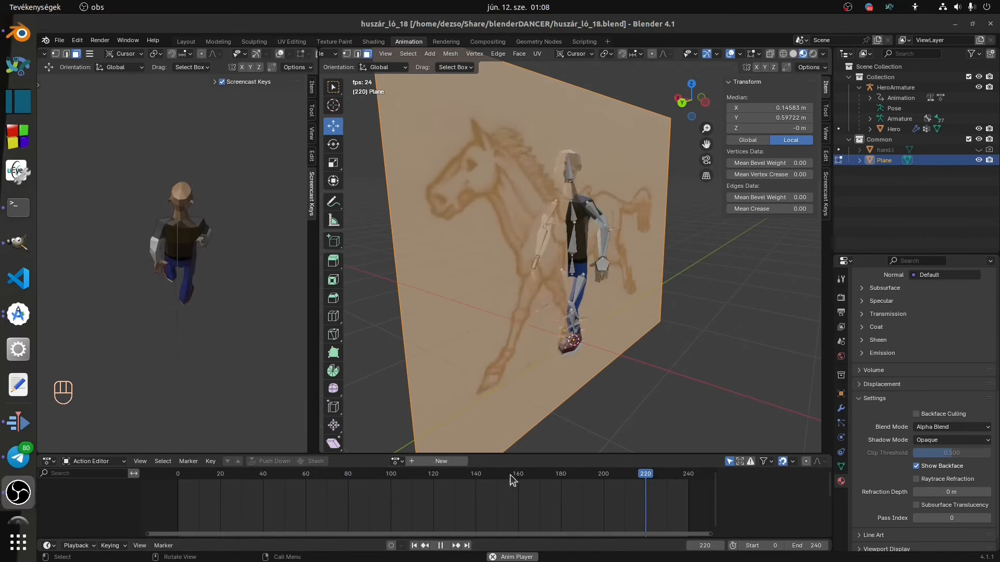
left_click(860, 395)
left_click_drag(948, 369, 925, 368)
left_click(731, 269)
mouse_move(699, 323)
middle_mouse_down()
mouse_move(620, 339)
mouse_move(660, 315)
mouse_move(700, 323)
mouse_move(694, 336)
mouse_move(681, 328)
mouse_move(696, 328)
middle_mouse_up()
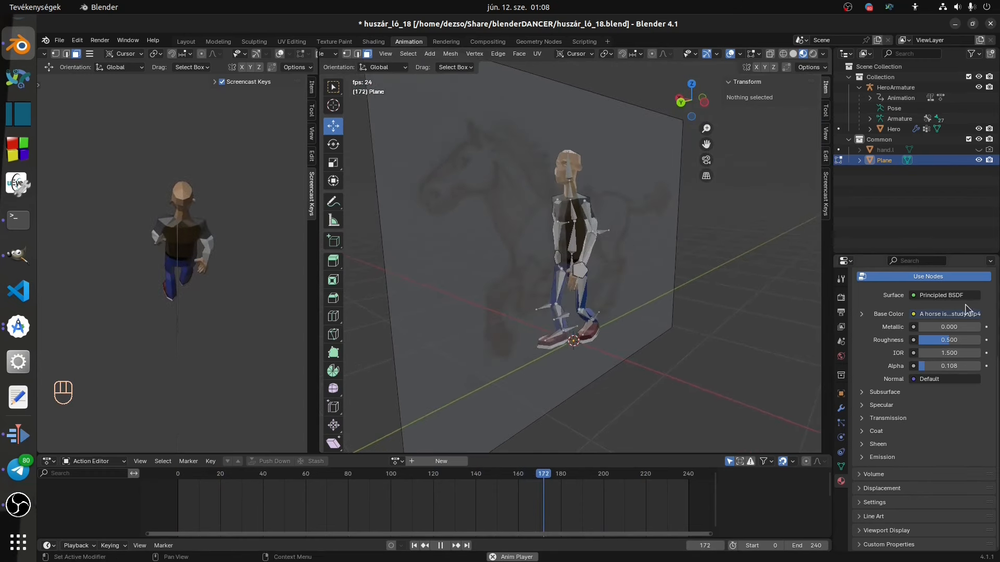
- Stop playback and go to frame 2 with the plane seen nearly from the side
left_click_drag(208, 478, 211, 478)
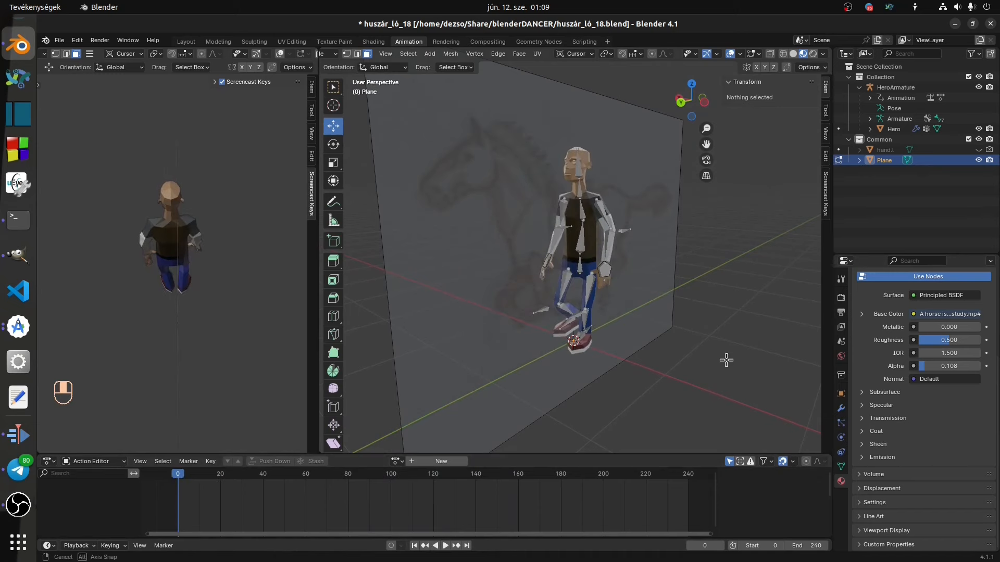
middle_click_drag(725, 360, 667, 341)
left_click_drag(179, 479, 182, 479)
- Disable Cyclic and Auto Refresh for the horse video texture, set Frames to 1 and Offset to 2, and play the animation
left_click(862, 314)
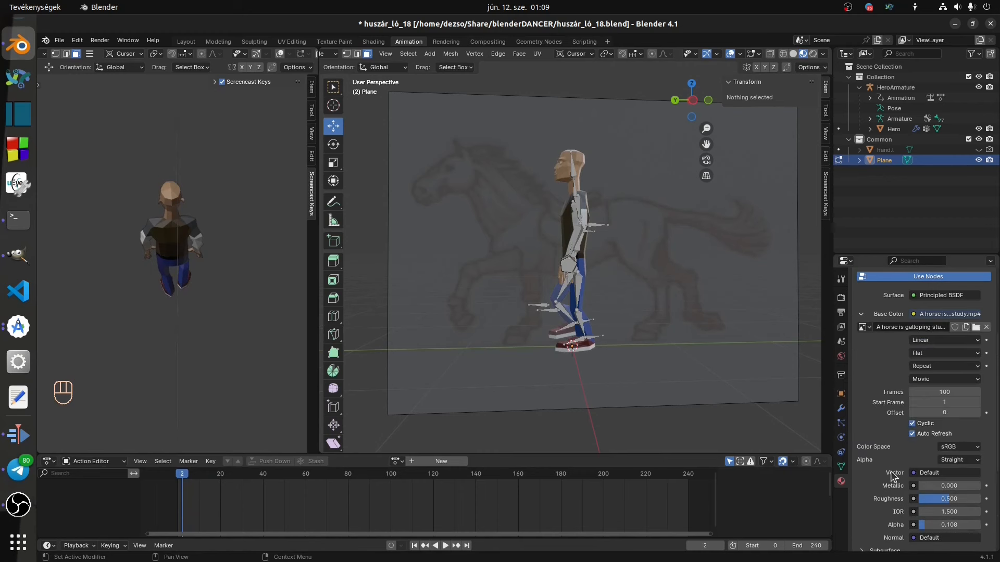
left_click(911, 423)
left_click(912, 434)
left_click(946, 392)
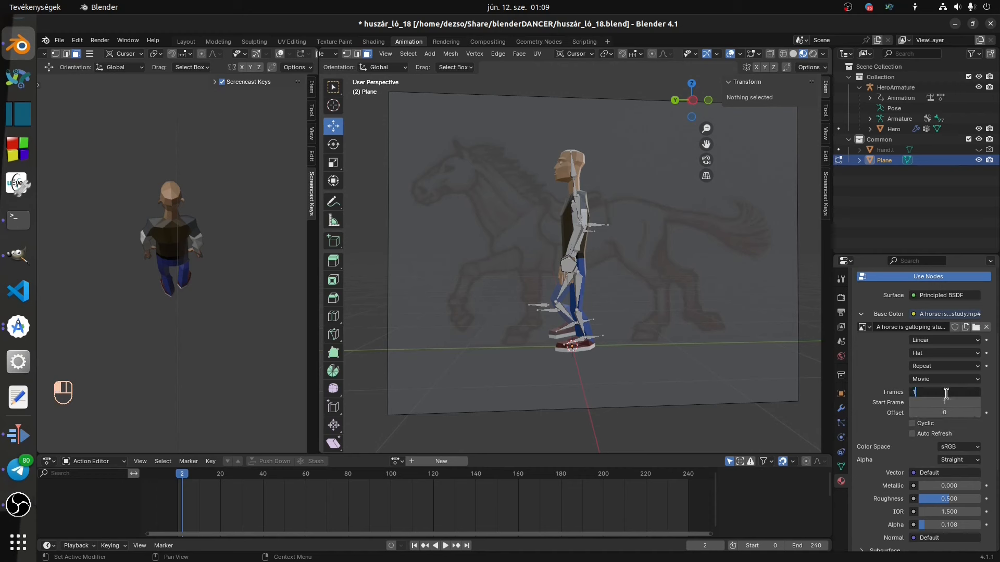
key("Return")
left_click(948, 413)
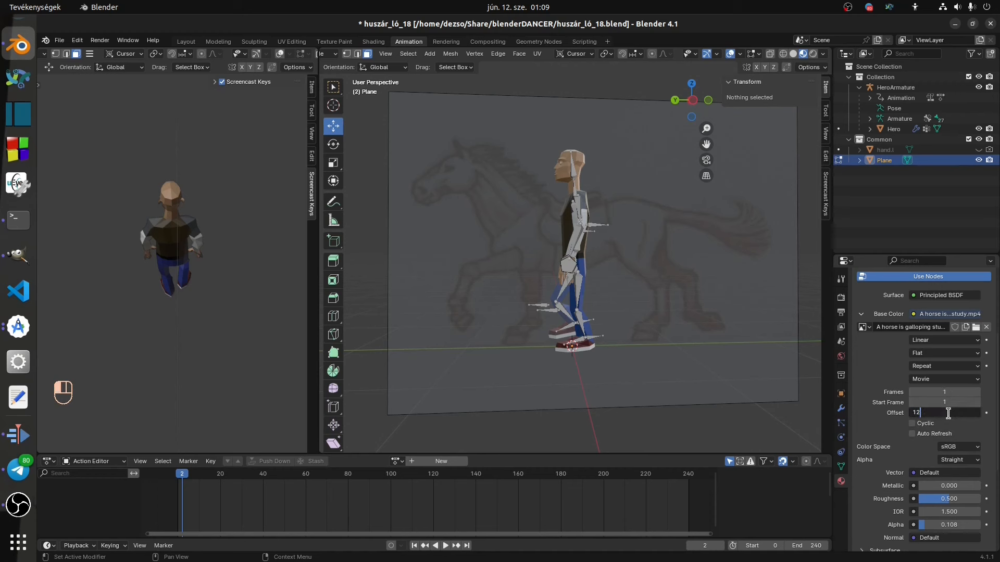
key("Return")
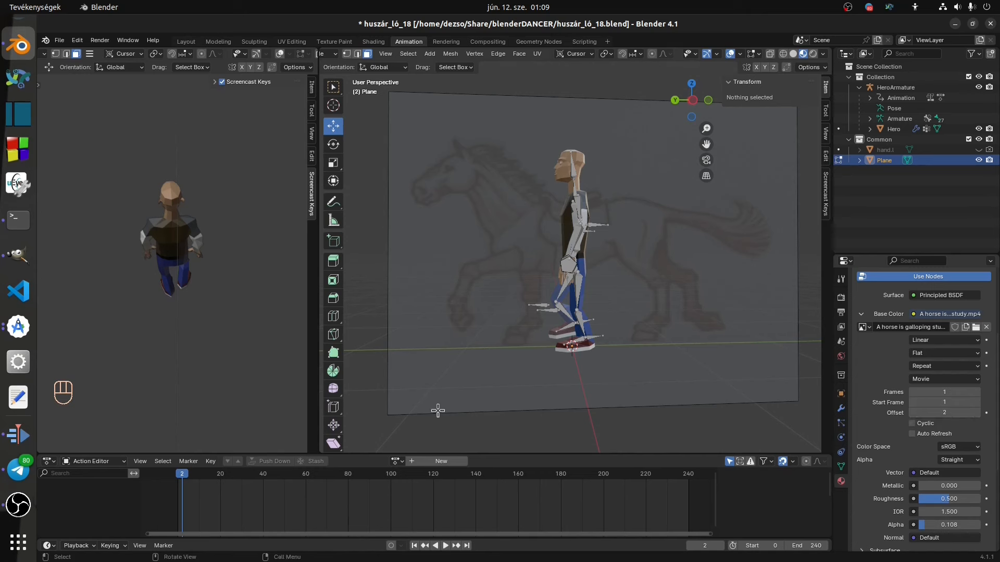
left_click(446, 545)
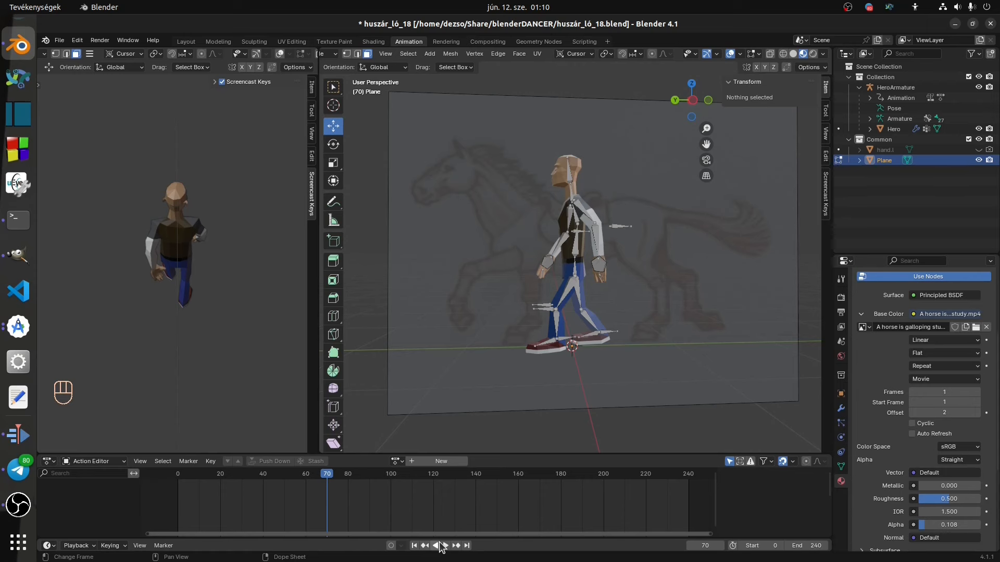
- Return to Object Mode, select HeroArmature and switch it to Pose Mode
middle_click_drag(519, 294, 562, 323)
scroll(352, 56, "up", 3)
left_click(358, 55)
left_click(370, 66)
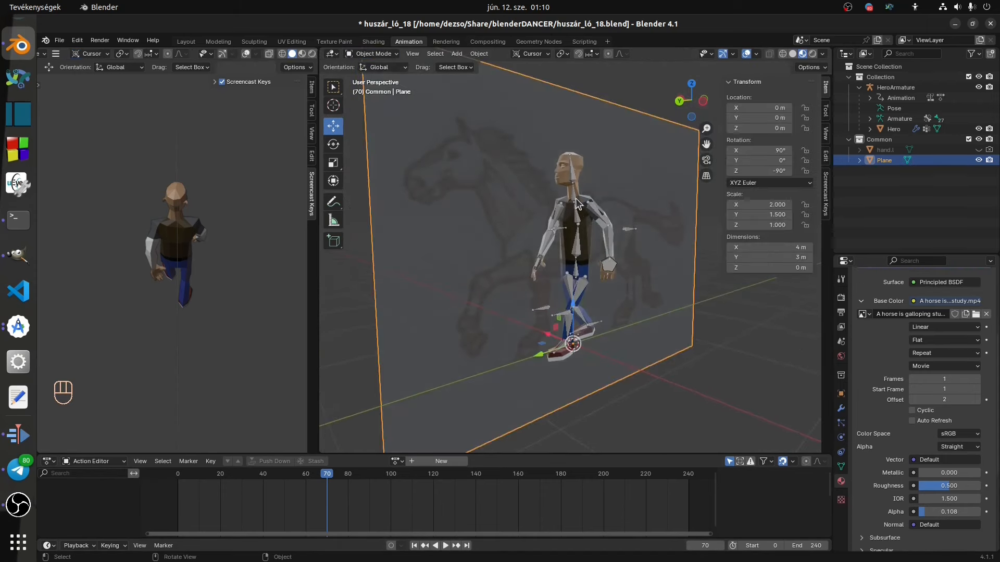
left_click(595, 210)
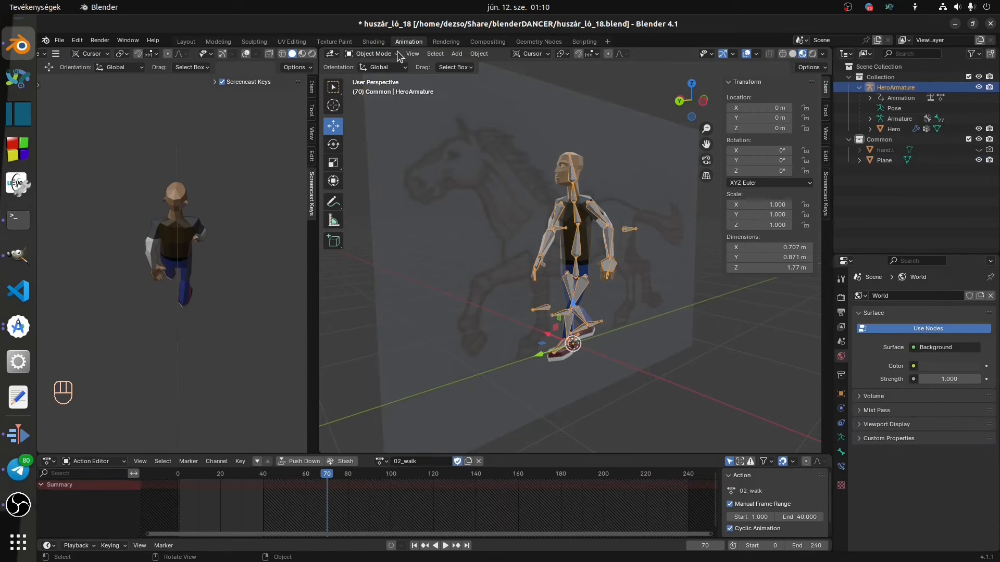
left_click(371, 54)
left_click(375, 88)
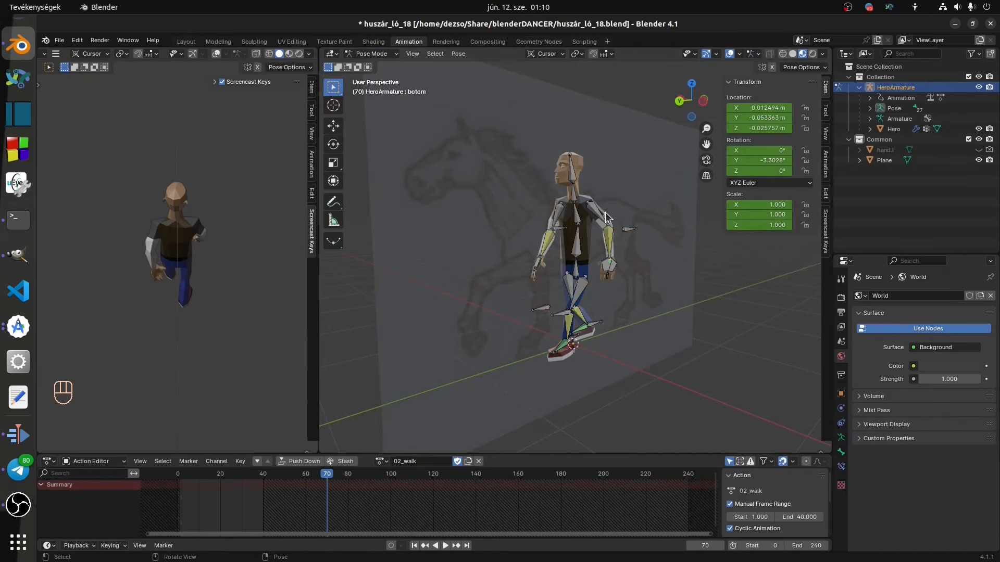
- Select all of the armature's bones, enlarge the Action Editor and go to frame 40 of the 02_walk action
key("a")
left_click_drag(436, 453, 435, 416)
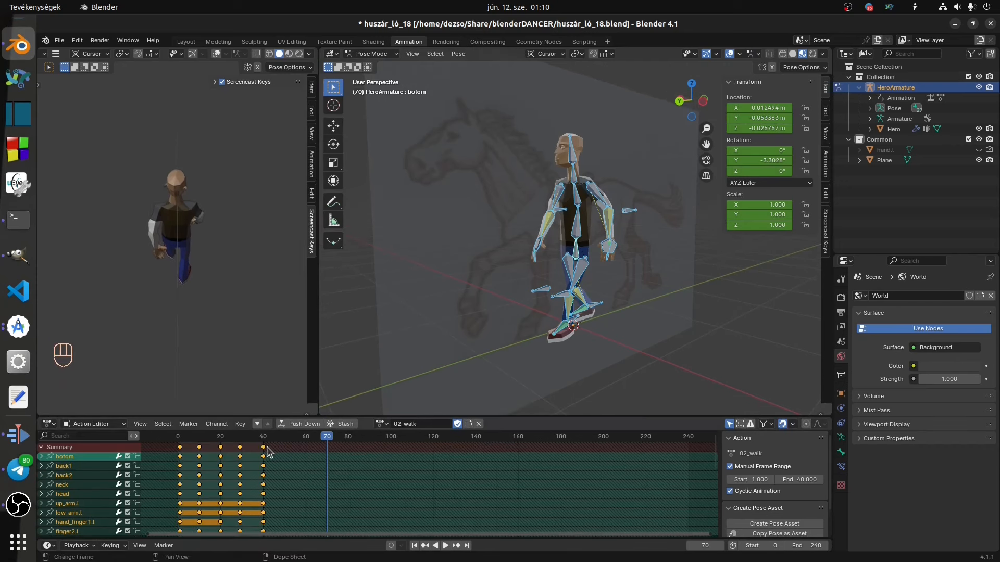
left_click_drag(327, 441, 264, 453)
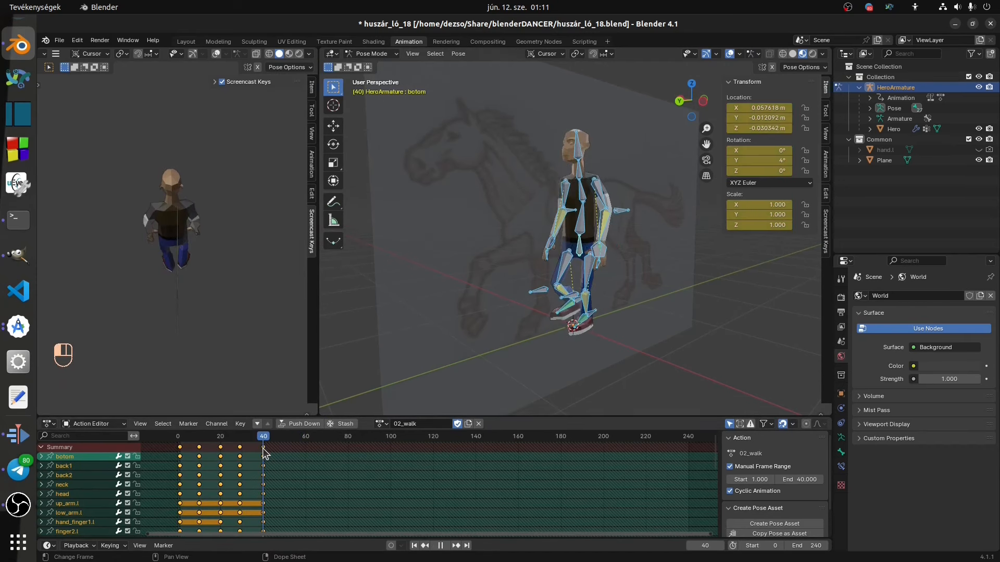
- Duplicate the 02_walk action and name the copy 03_mount
left_click(382, 424)
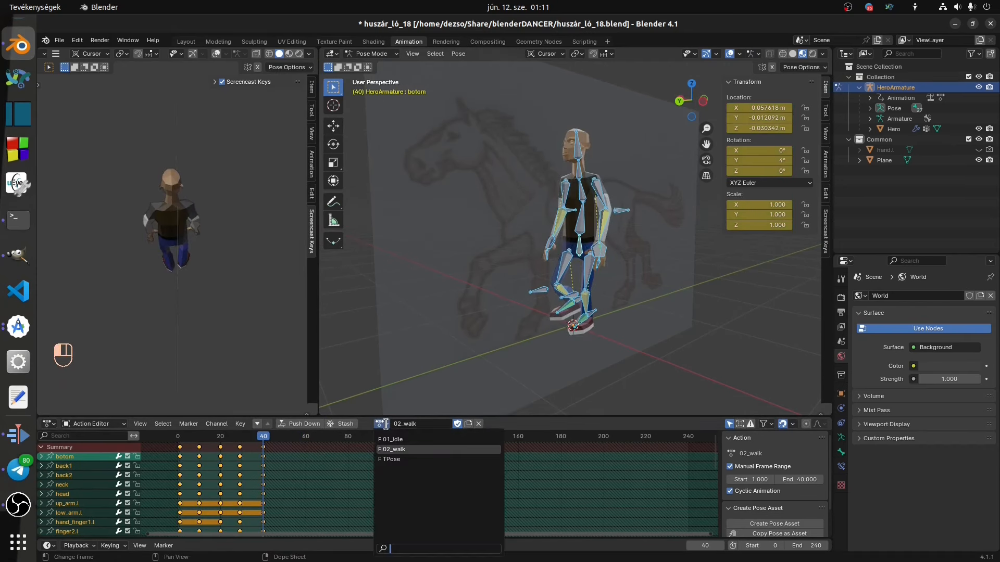
left_click(525, 421)
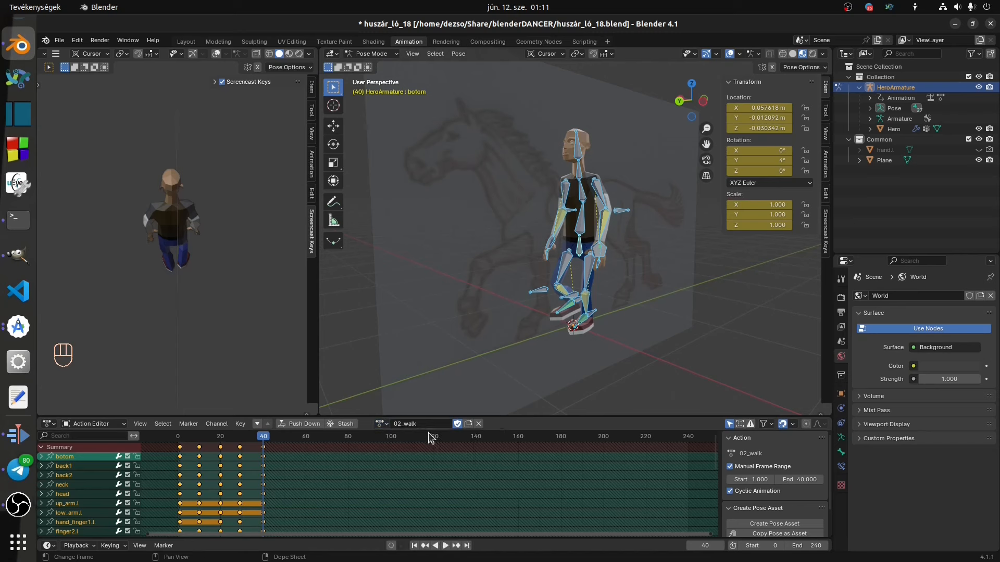
left_click(468, 424)
left_click_drag(429, 423, 385, 421)
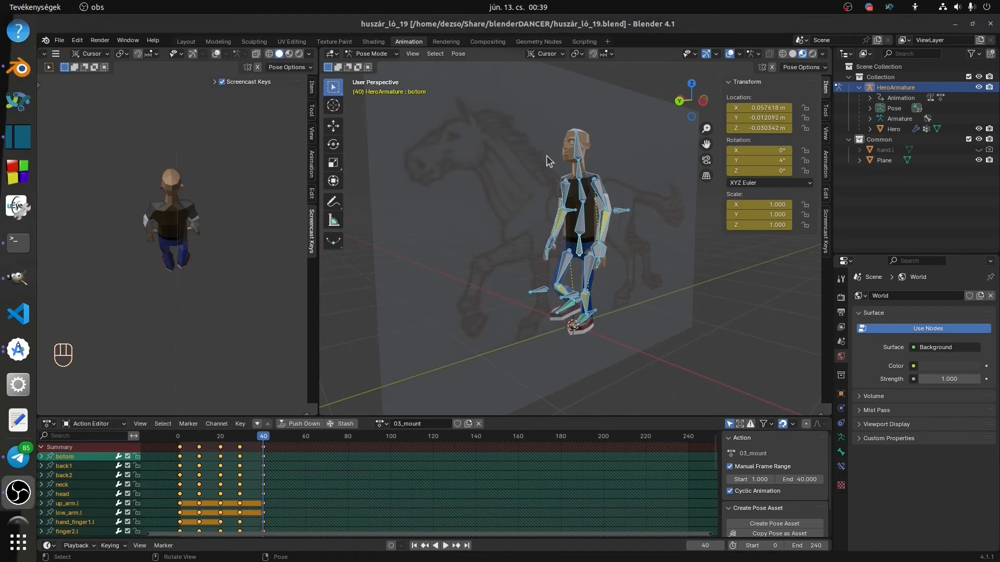
- In the left orthographic view, move all selected bones up about 0.73 m so the hero stands at the horse's back
middle_click_drag(590, 266, 582, 289)
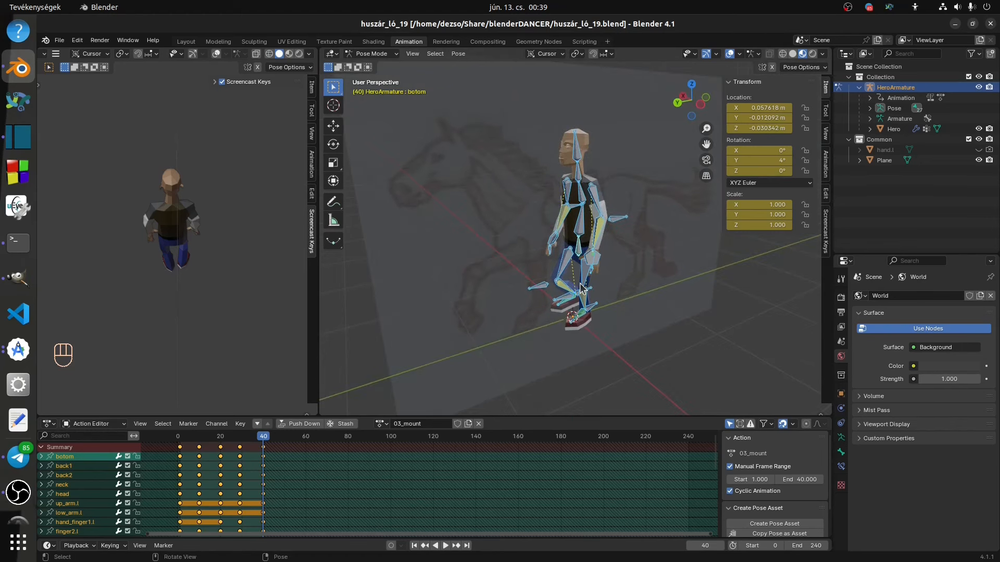
key("ctrl+KP_3")
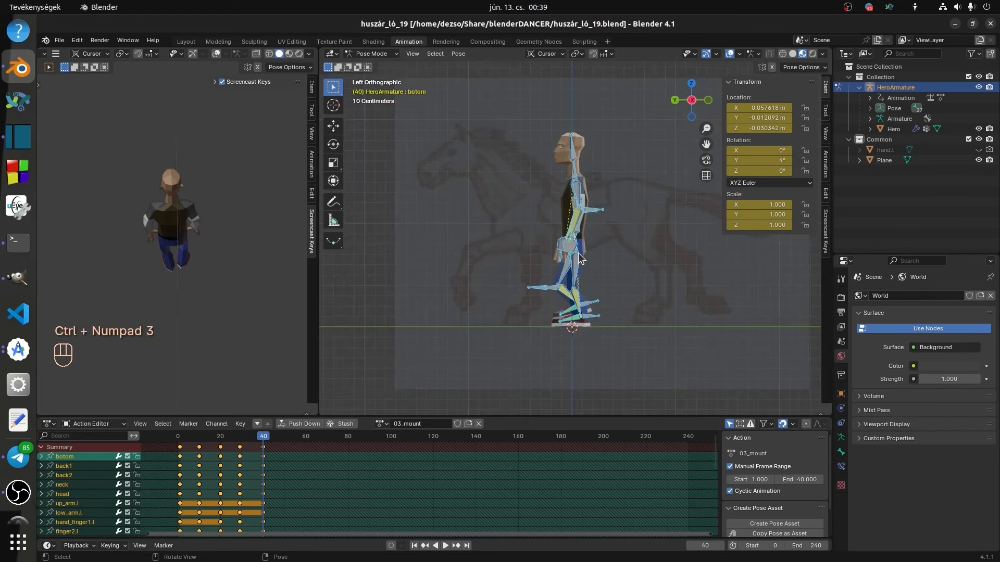
left_click(334, 127)
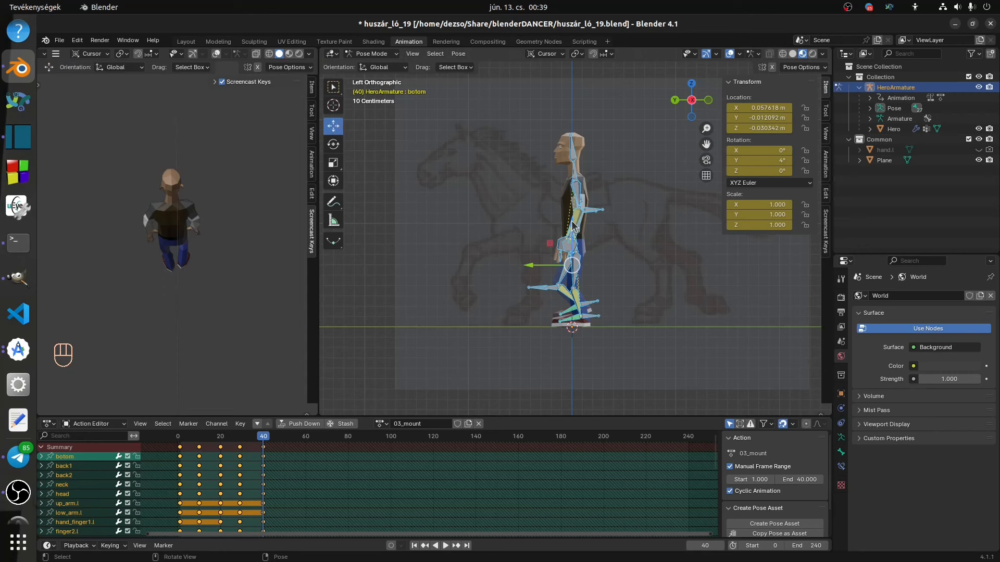
left_click_drag(550, 244, 545, 168)
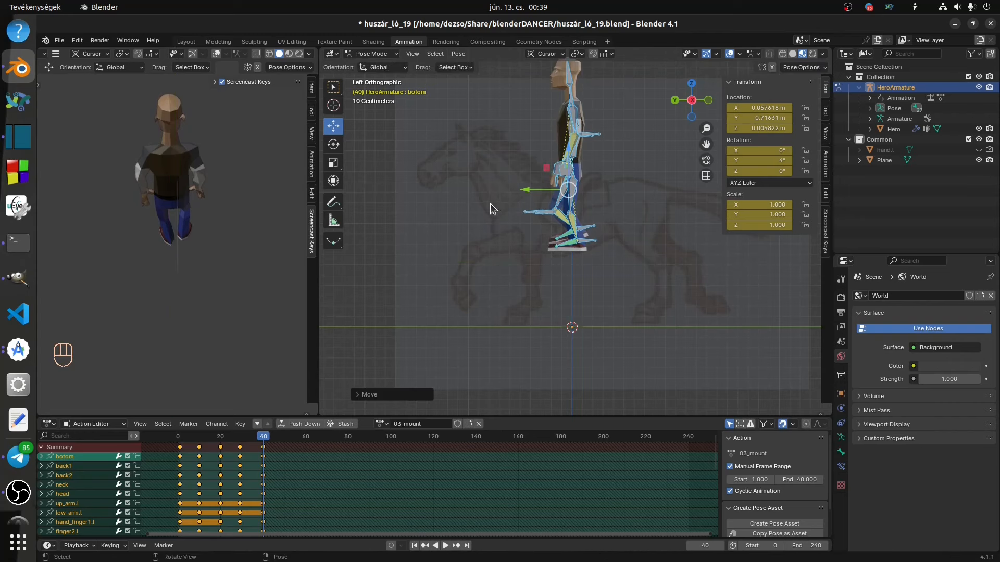
- Set the botom bone's X location to 0 m
middle_click_drag(492, 208, 591, 221)
left_click(769, 107)
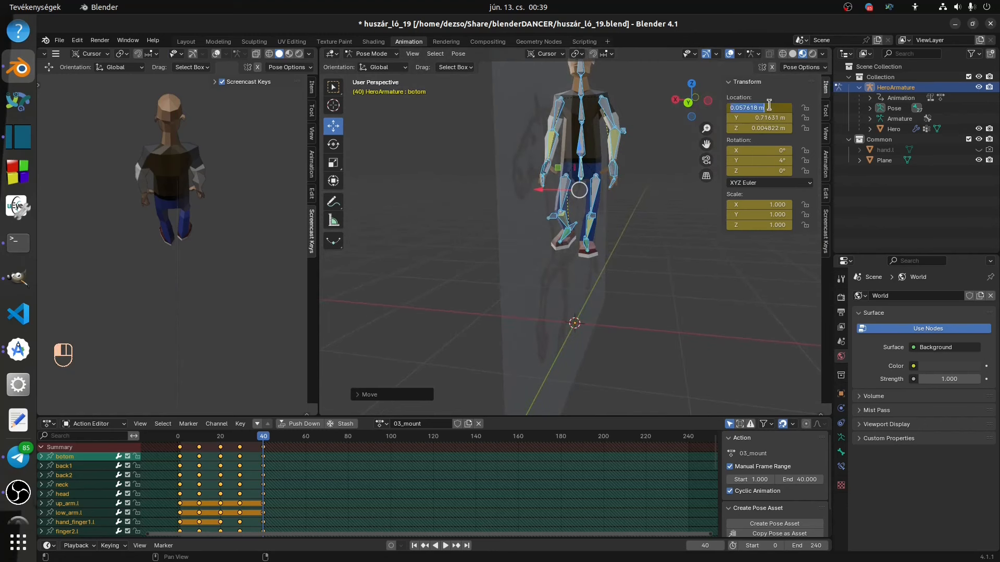
type("0")
key("Return")
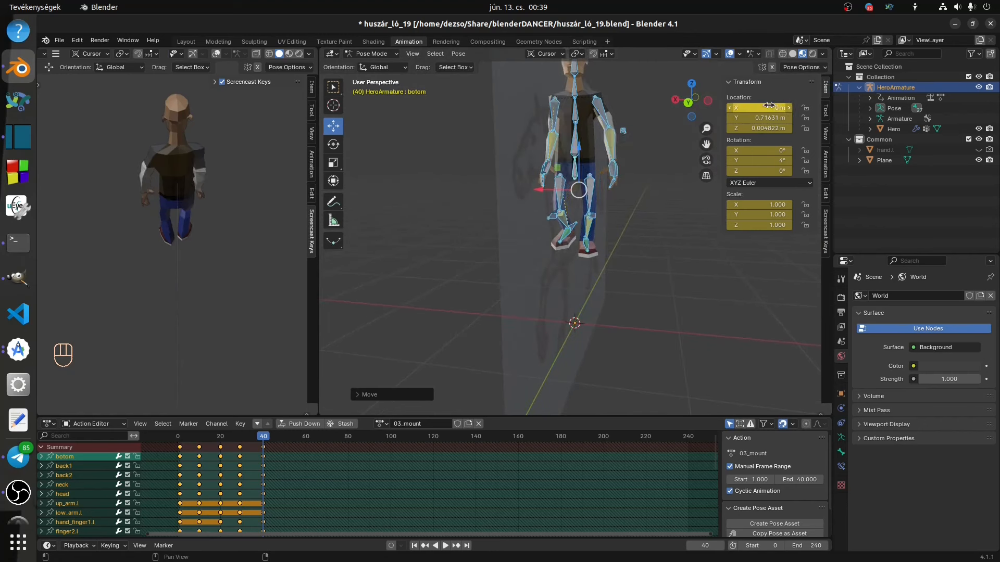
- Select the left hand's IK bone, IK_hand.l, and move it forward and inward in front of the hero's body
mouse_move(640, 171)
middle_mouse_down()
mouse_move(642, 146)
mouse_move(610, 165)
mouse_move(526, 157)
mouse_move(604, 121)
mouse_move(592, 87)
mouse_move(636, 92)
middle_mouse_up()
left_click(604, 183)
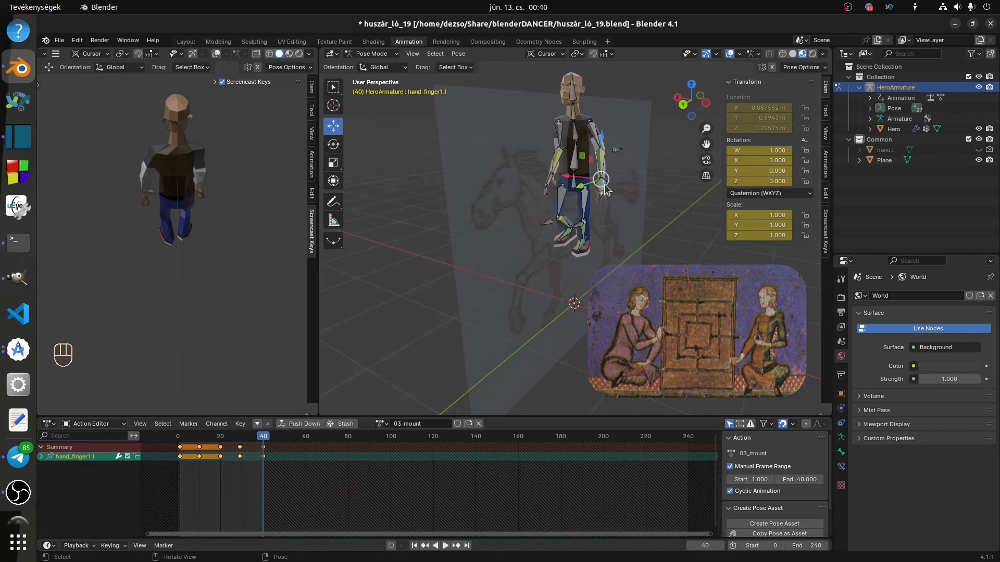
left_click(604, 186)
middle_click_drag(604, 186, 557, 174)
left_click_drag(544, 160, 495, 151)
middle_click_drag(496, 151, 611, 172)
left_click_drag(590, 187, 573, 186)
middle_click_drag(682, 198, 532, 206)
- Rotate IK_hand.l around its local axes to about X 52°, Y 32°, Z -63° into a rein-holding pose
left_click(333, 144)
left_click_drag(580, 236, 548, 227)
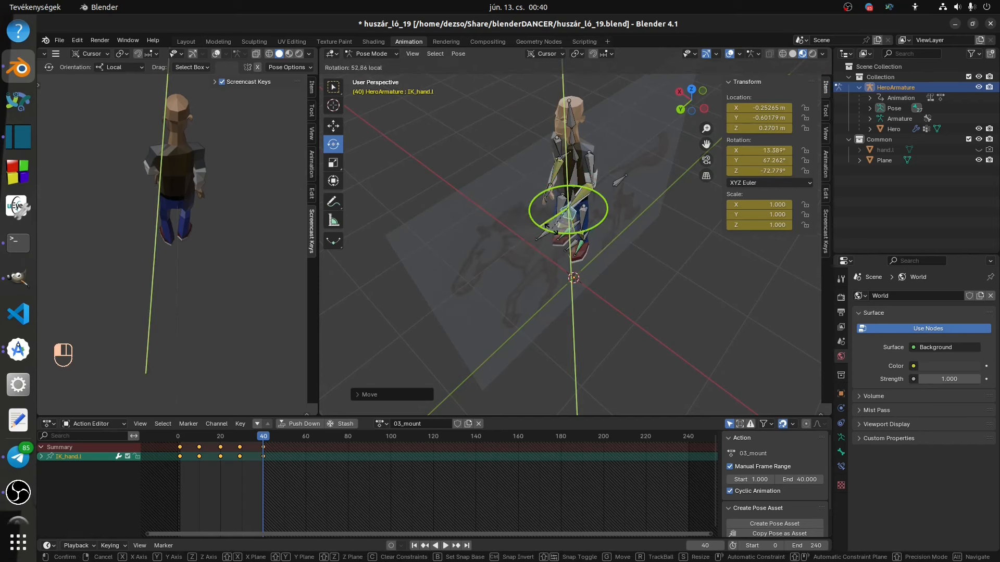
left_click_drag(541, 226, 542, 224)
middle_click_drag(543, 223, 574, 147)
left_click_drag(574, 148, 509, 162)
middle_click_drag(508, 162, 620, 149)
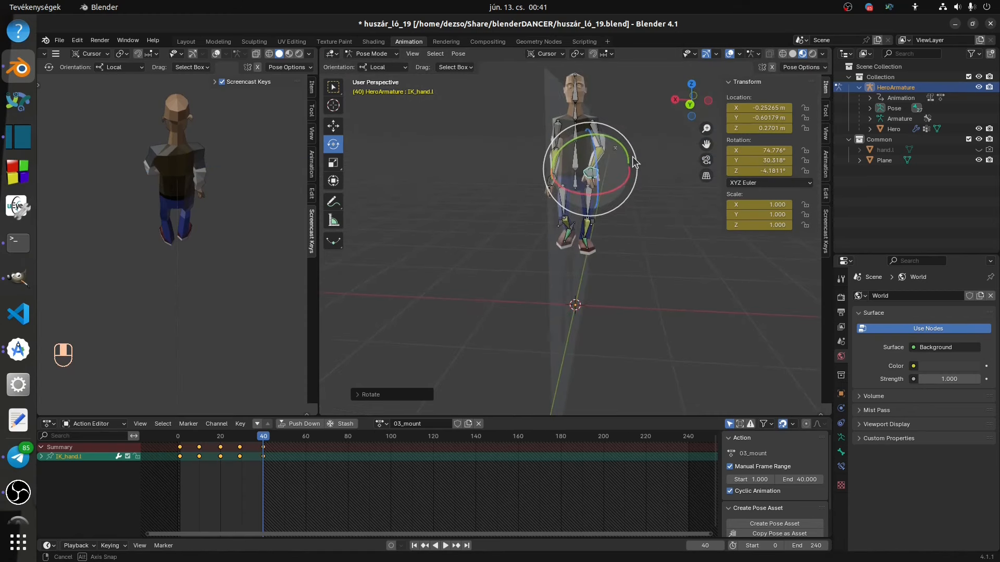
left_click_drag(617, 147, 624, 172)
middle_click_drag(624, 171, 539, 183)
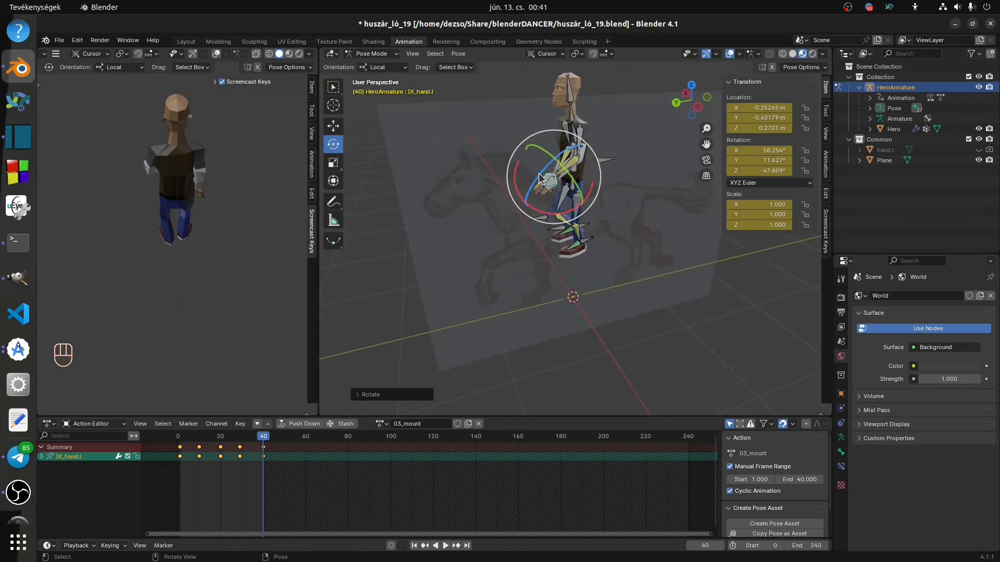
left_click_drag(532, 186, 537, 188)
middle_click_drag(536, 187, 613, 187)
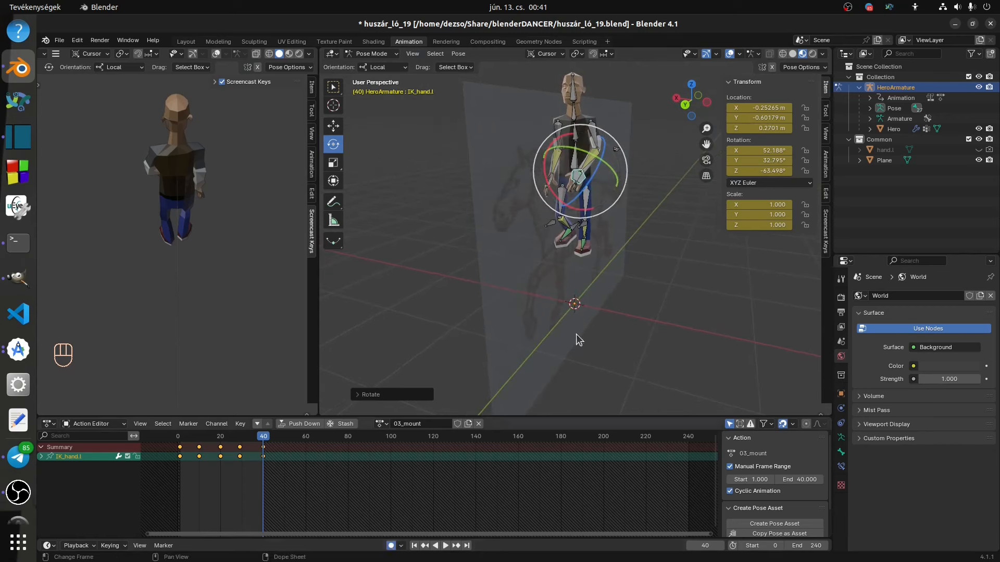
left_click_drag(600, 177, 592, 171)
- Select all bones and insert a keyframe for the pose at frame 40
middle_click_drag(630, 163, 580, 154)
key("a")
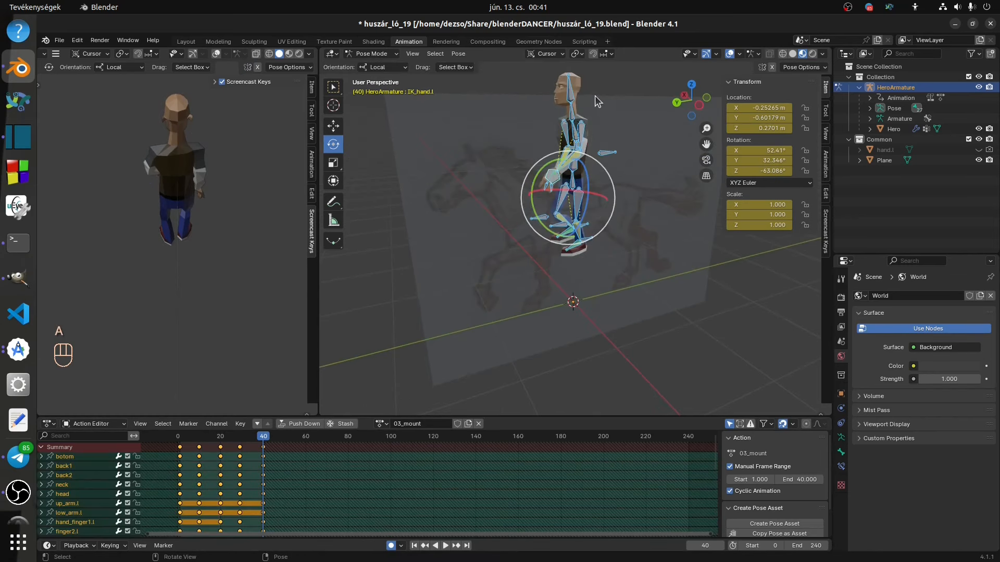
right_click(581, 134)
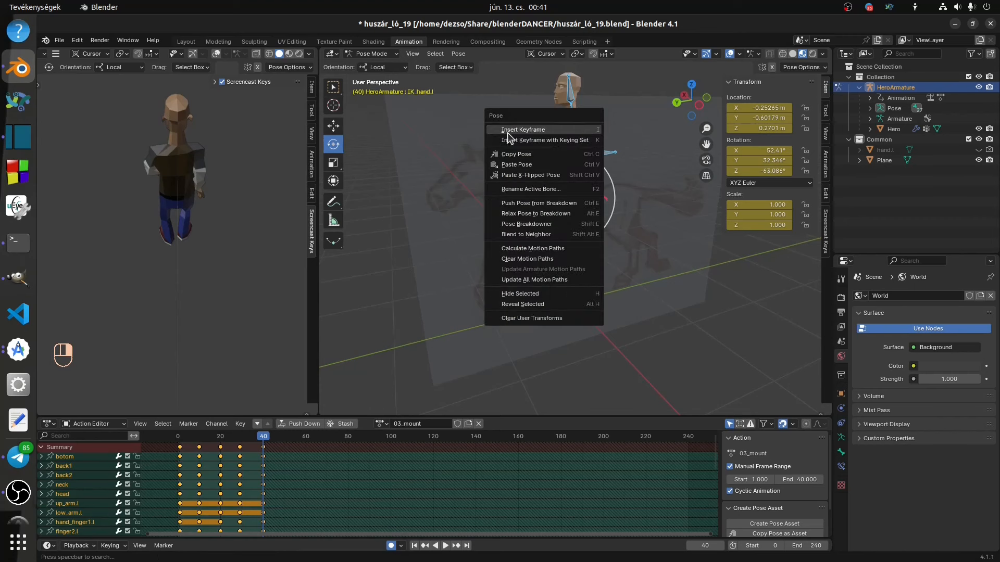
left_click(536, 131)
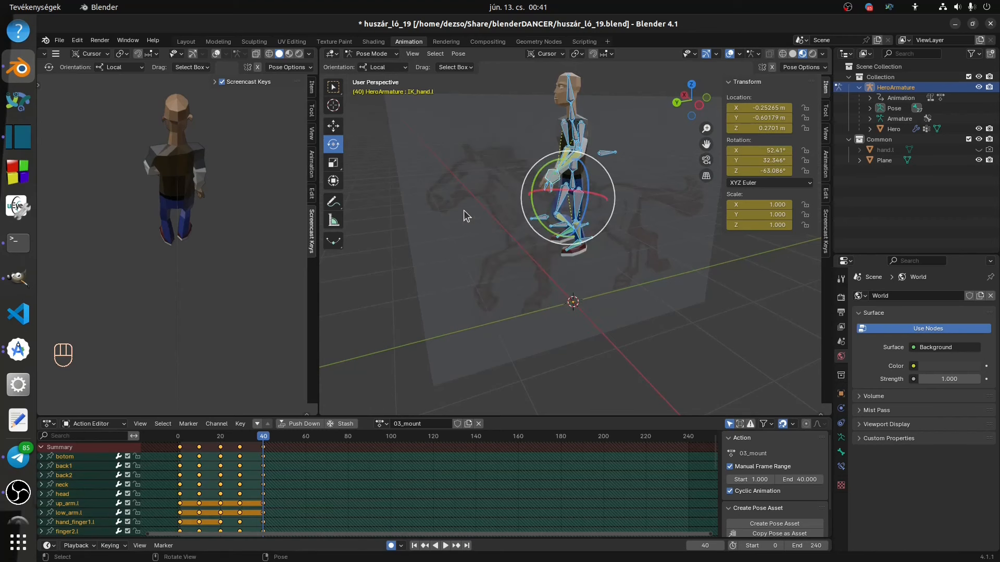
- Play the 03_mount action to check the motion and return to frame 40
middle_click_drag(458, 236, 489, 221)
key("space")
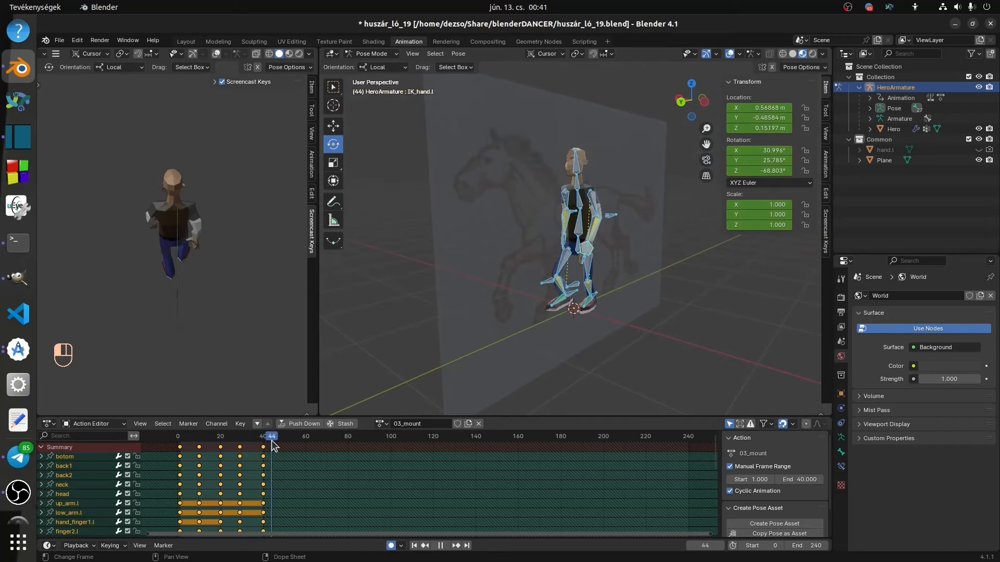
key("Escape")
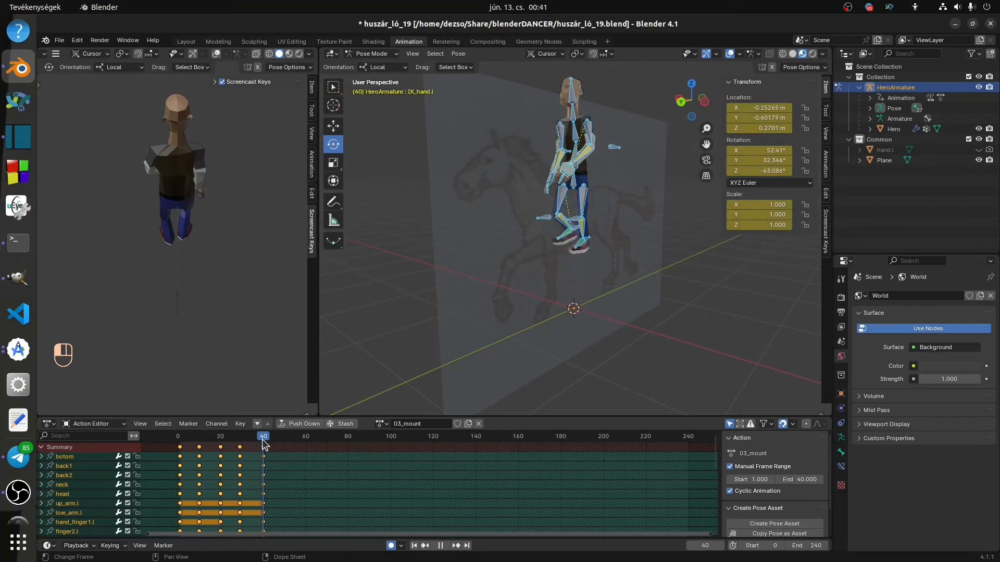
- Select IK_boot.l and IK_leg.l together and move them outward along X until IK_leg.l is at about 0.243 m
middle_click_drag(531, 270, 584, 228)
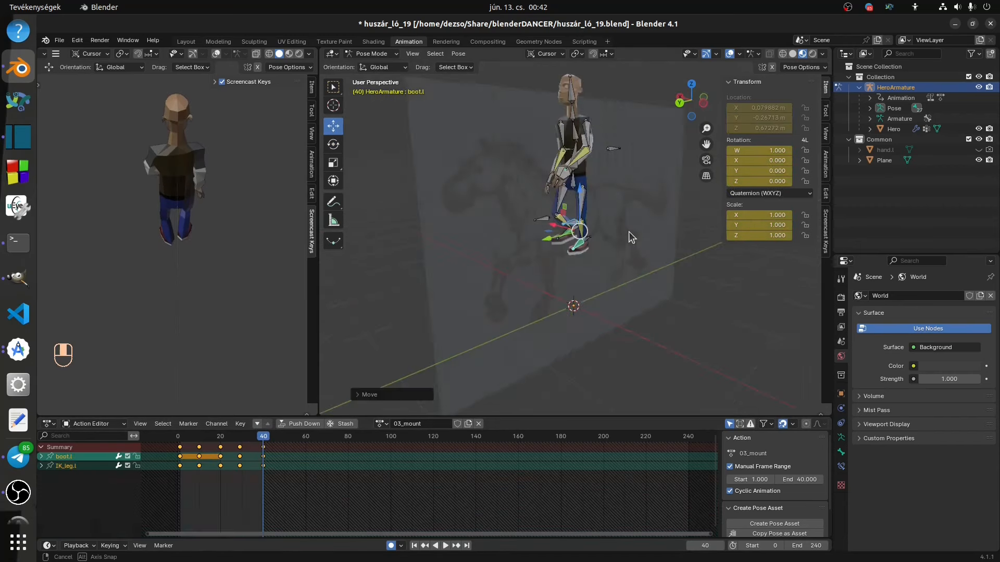
middle_click_drag(630, 238, 582, 245)
left_click(582, 245)
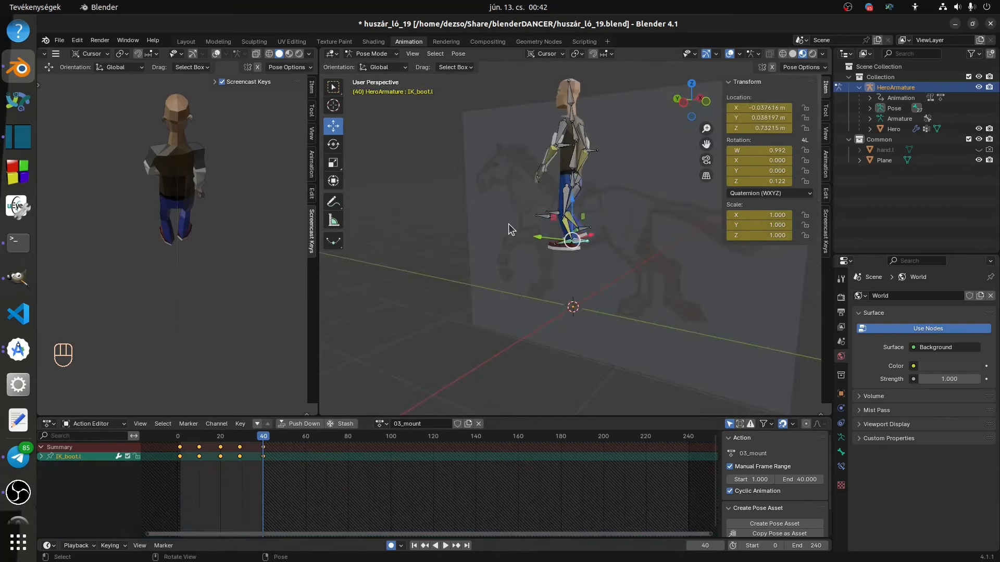
middle_click_drag(485, 232, 585, 230)
left_click(570, 232, "shift")
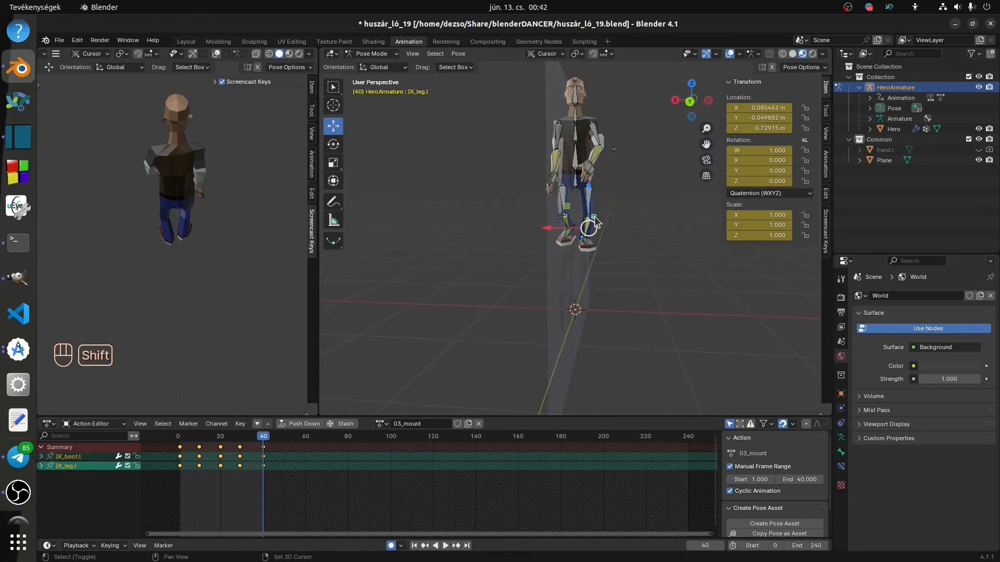
left_click_drag(569, 232, 584, 226)
- In the left orthographic view, move the left boot and leg IK bones about 0.15 m forward and 0.1 m up
middle_click_drag(584, 225, 529, 180)
key("ctrl+KP_3")
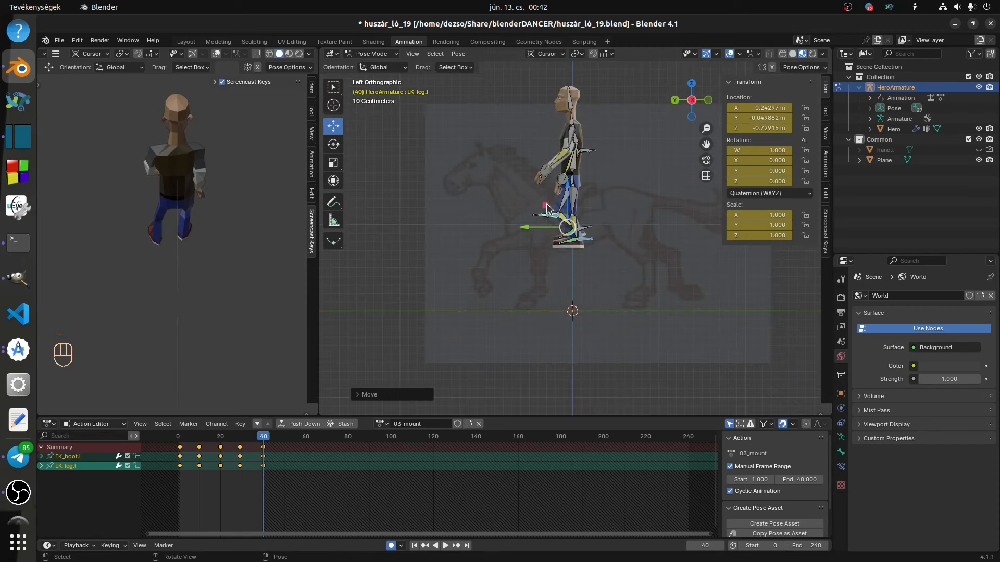
key("g")
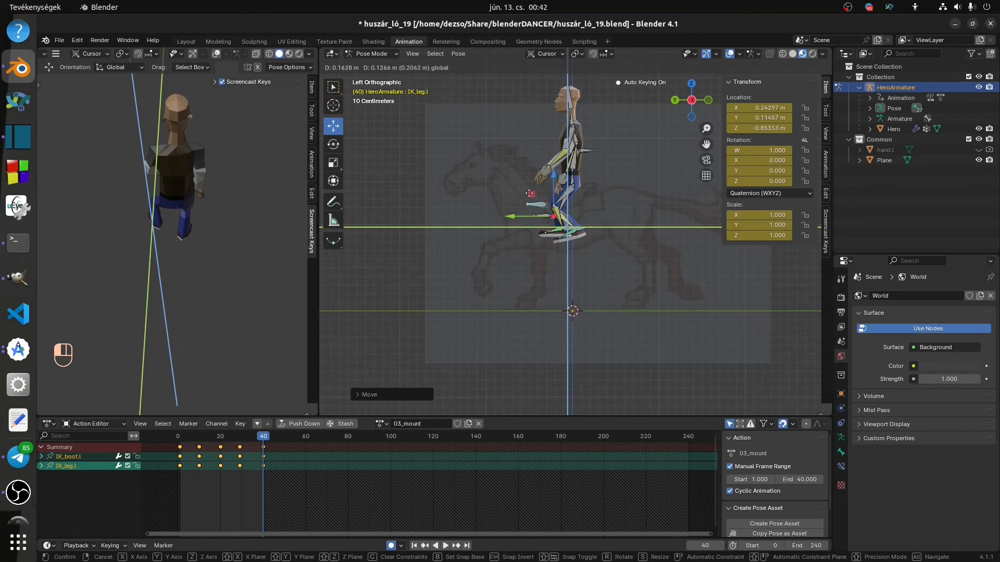
left_click(536, 229)
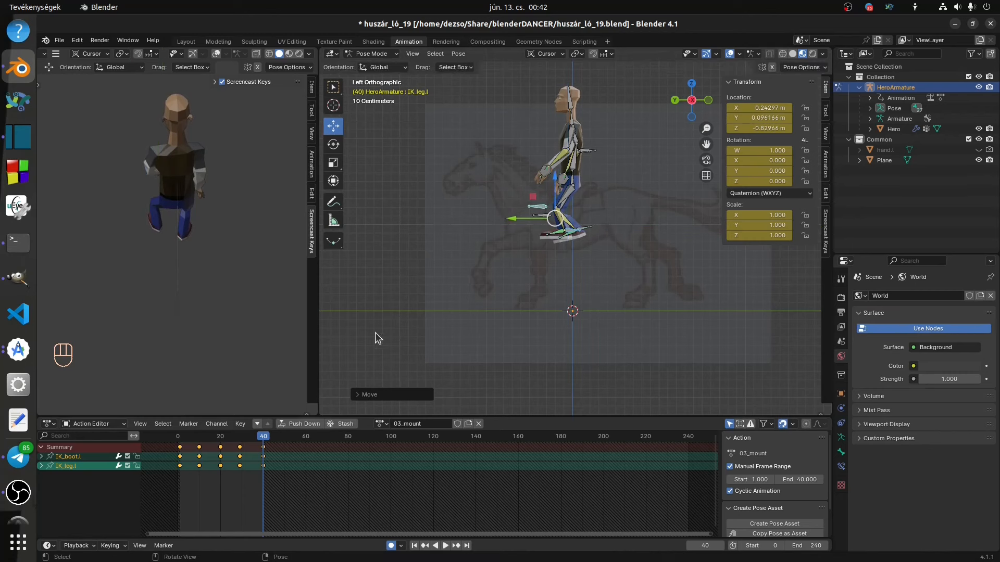
- Select the botom bone and raise it vertically by about 0.09 m
left_click(575, 182)
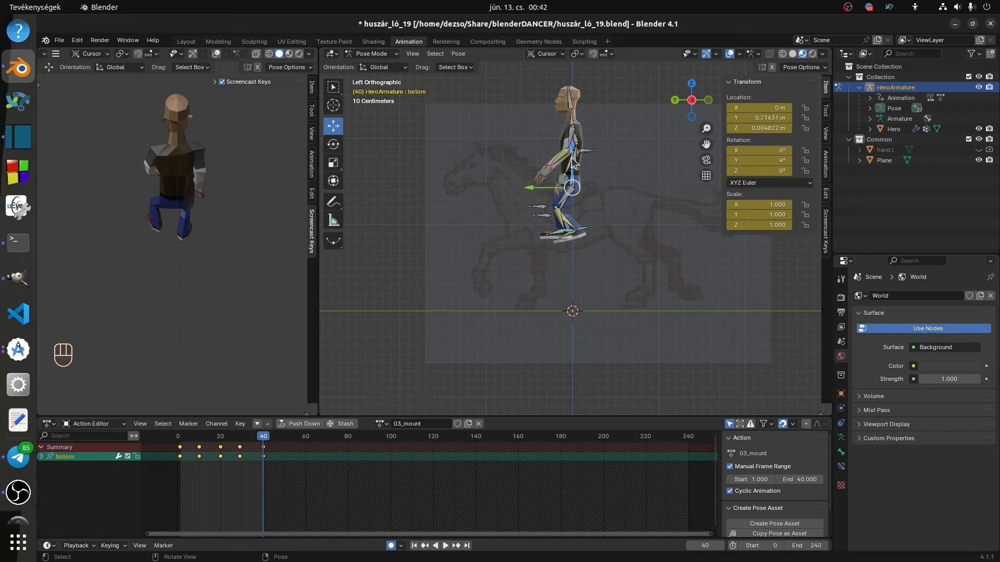
key("g")
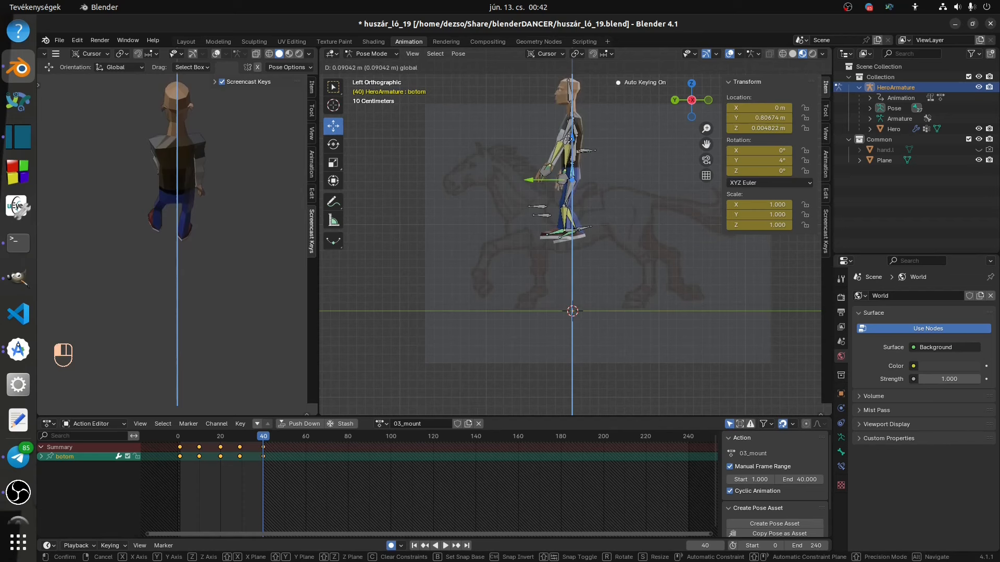
left_click(568, 139)
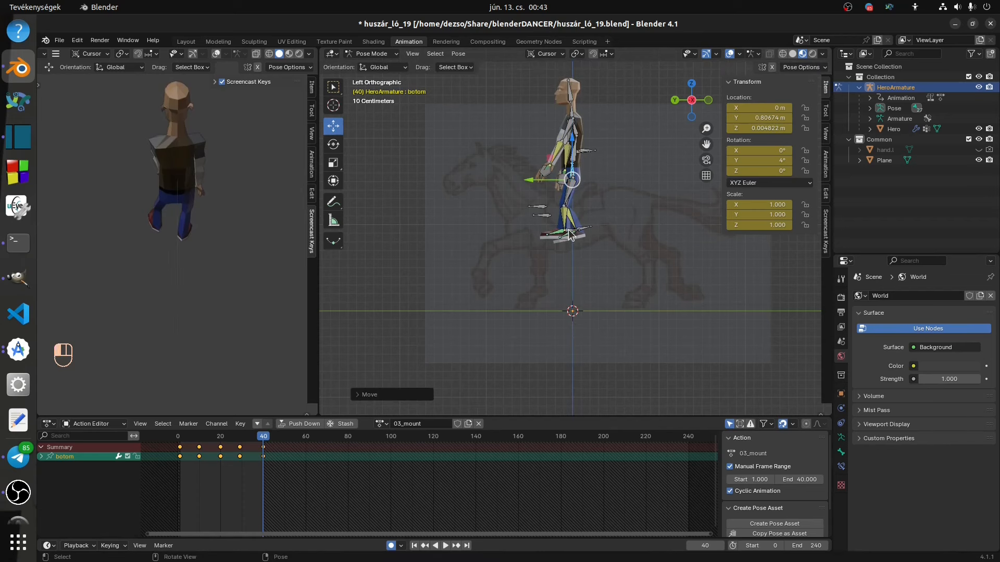
- Select IK_boot.l and IK_leg.l and move them horizontally back along Y by about 0.036 m
left_click(571, 234)
left_click(537, 209, "shift")
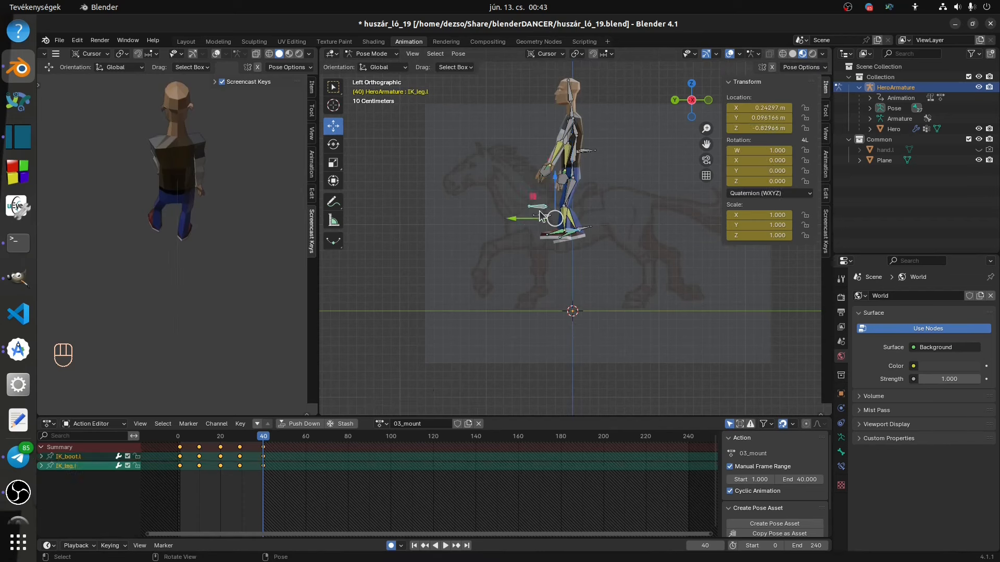
key("g")
key("shift+x")
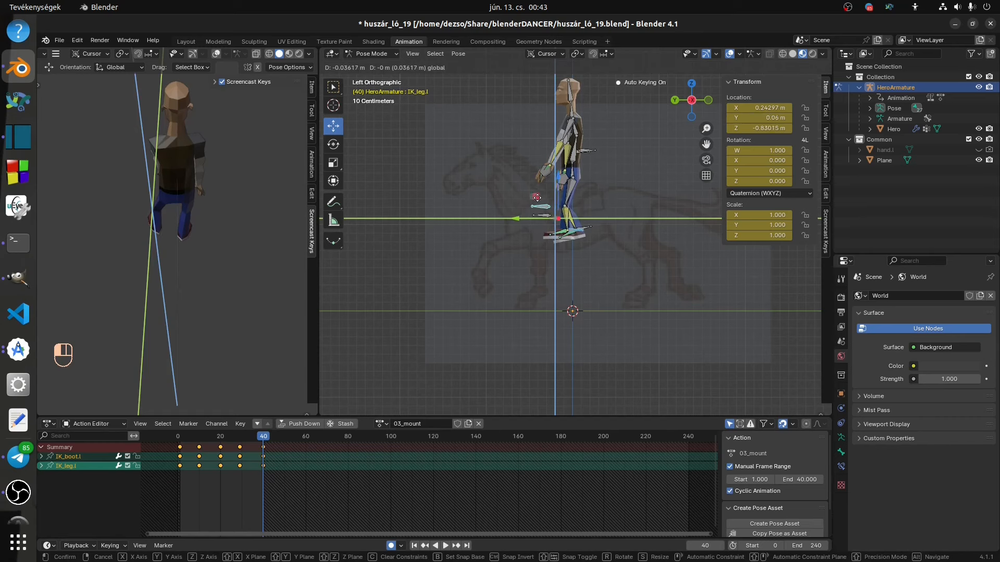
left_click(537, 197)
- Lower the botom bone in the YZ plane to a Y location of about 0.68 m so the knees bend
left_click(572, 177)
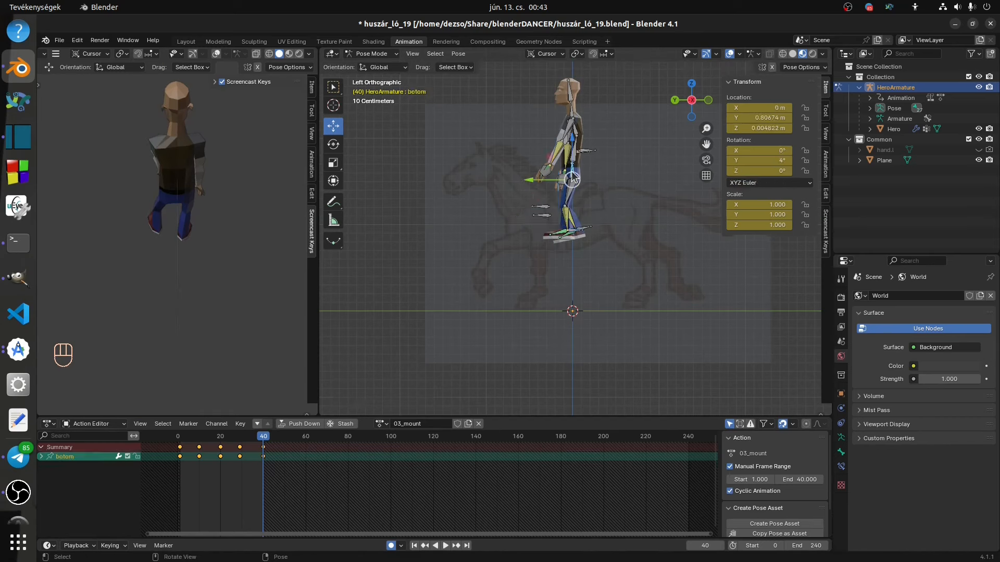
key("g")
key("shift+x")
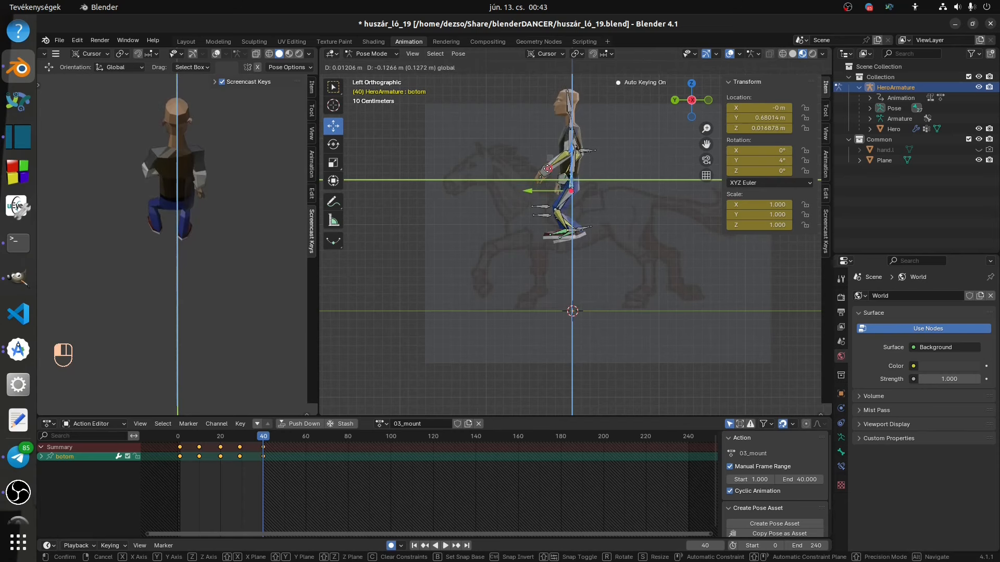
left_click(546, 166)
- Select only IK_boot.l and move it outward along X to about 0.161 m
middle_click_drag(546, 166, 641, 196)
left_click(597, 233)
left_click(597, 233)
mouse_move(597, 233)
middle_mouse_down()
mouse_move(602, 197)
mouse_move(591, 222)
middle_mouse_up()
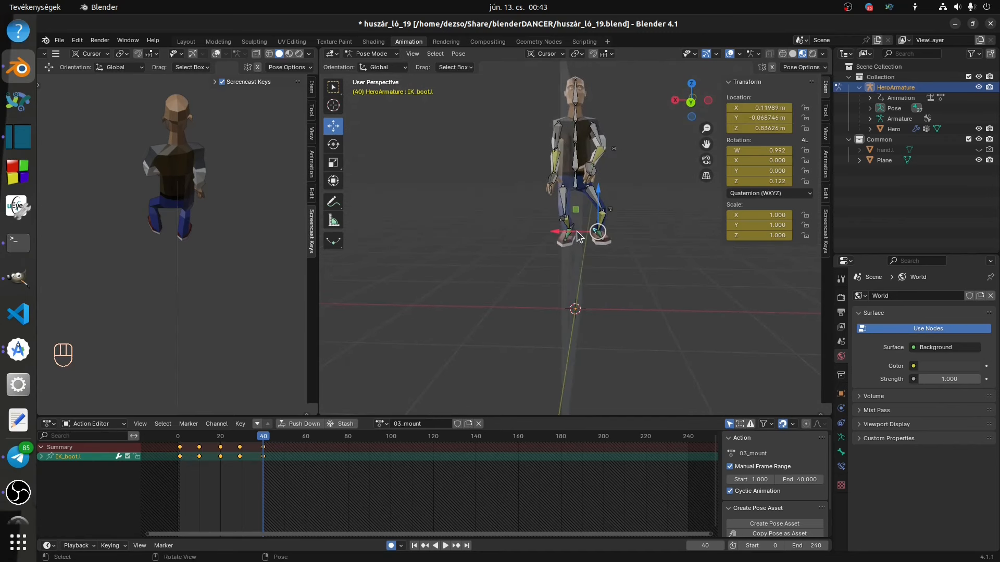
key("g")
key("x")
left_click(582, 230)
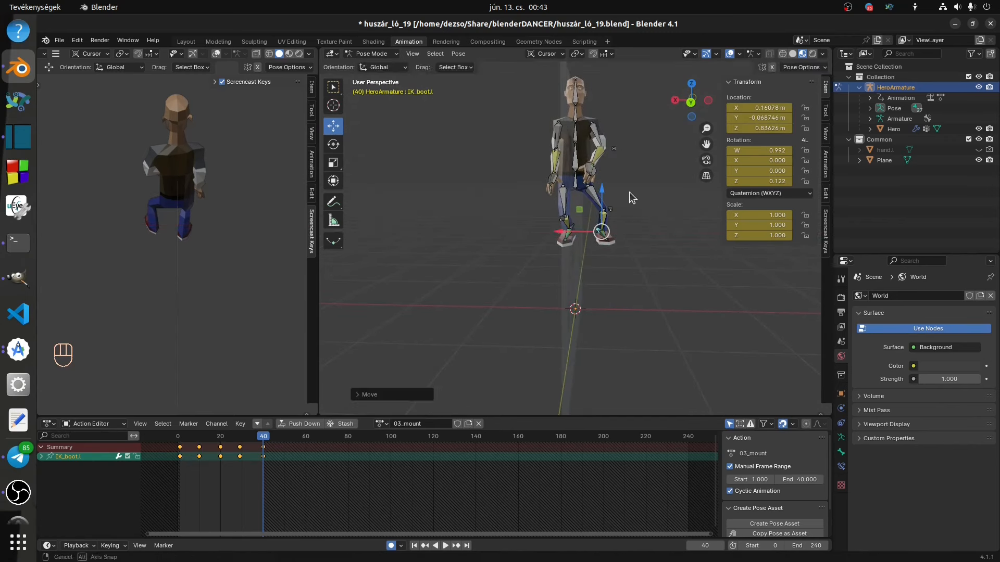
middle_click_drag(629, 192, 412, 192)
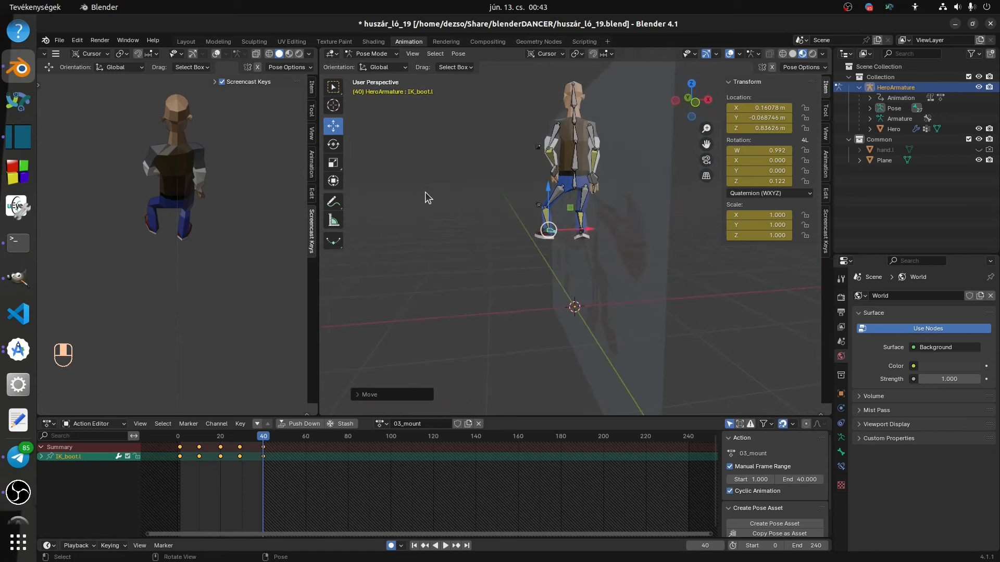
- Move IK_boot.l farther outward along X to about 0.198 m
key("g")
key("x")
left_click(563, 231)
middle_click_drag(509, 216, 715, 212)
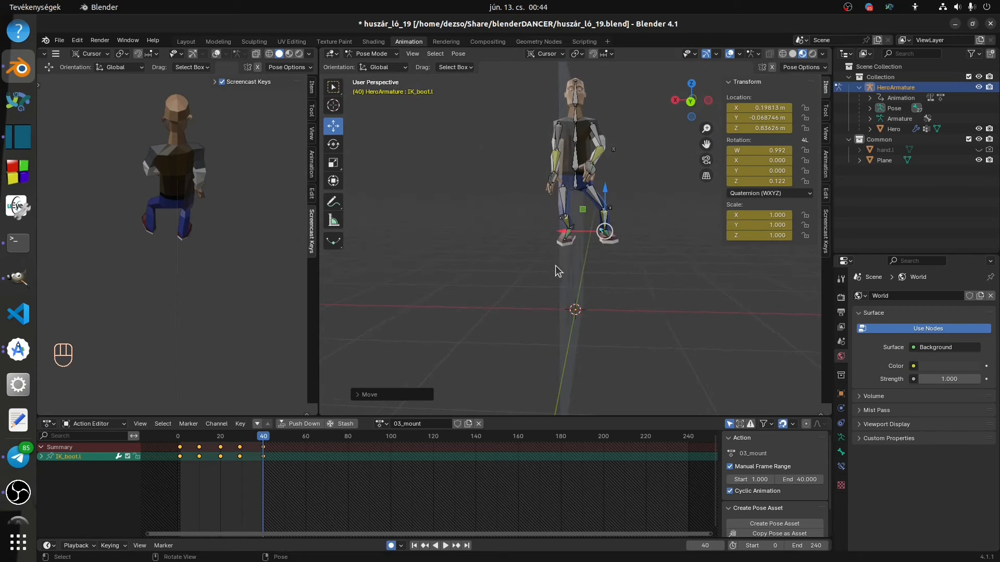
middle_click_drag(690, 203, 585, 203)
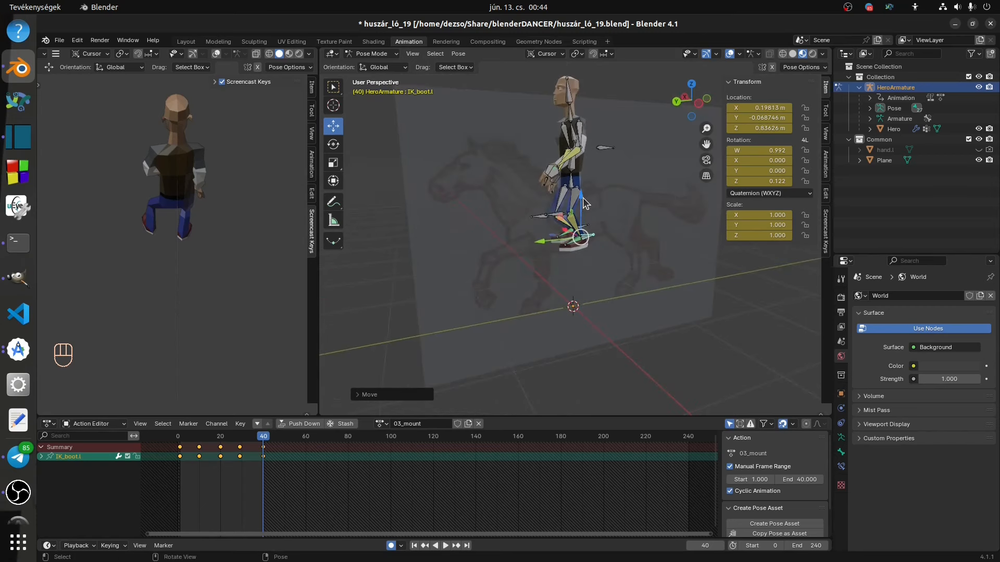
- Select all bones, copy their frame 40 keyframes and paste them mirrored at frame 35
middle_click_drag(530, 243, 679, 315)
key("a")
key("a")
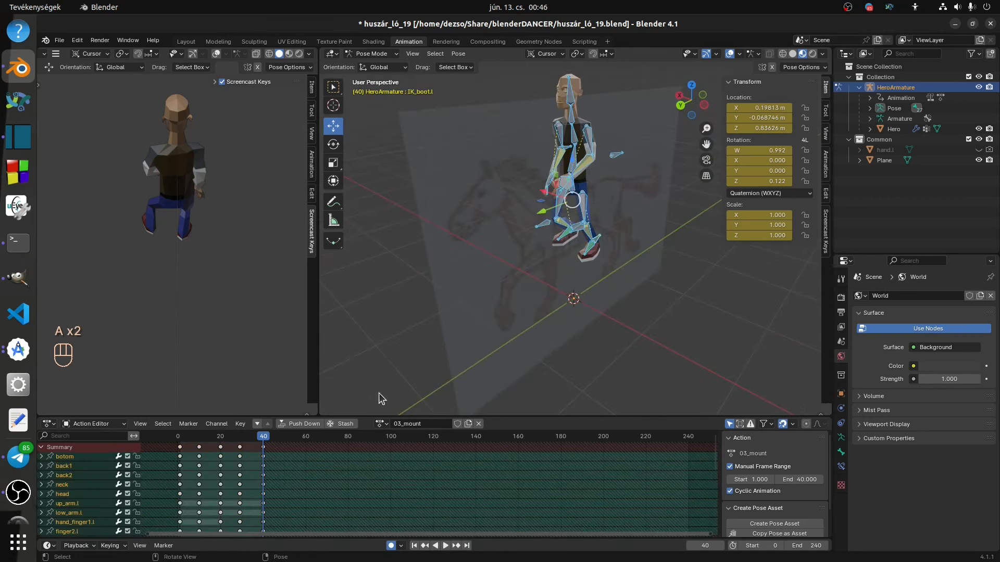
left_click(261, 446)
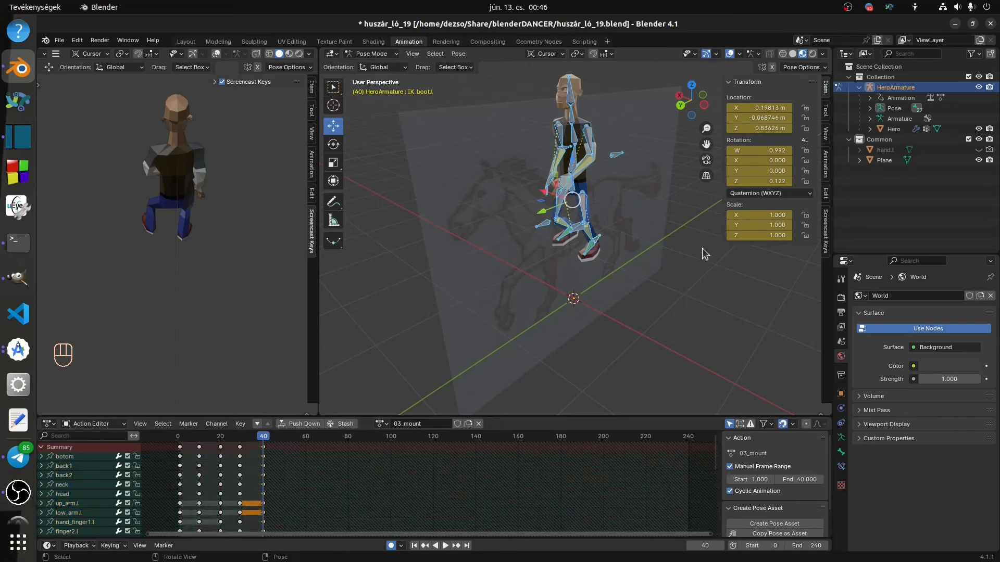
key("ctrl+c")
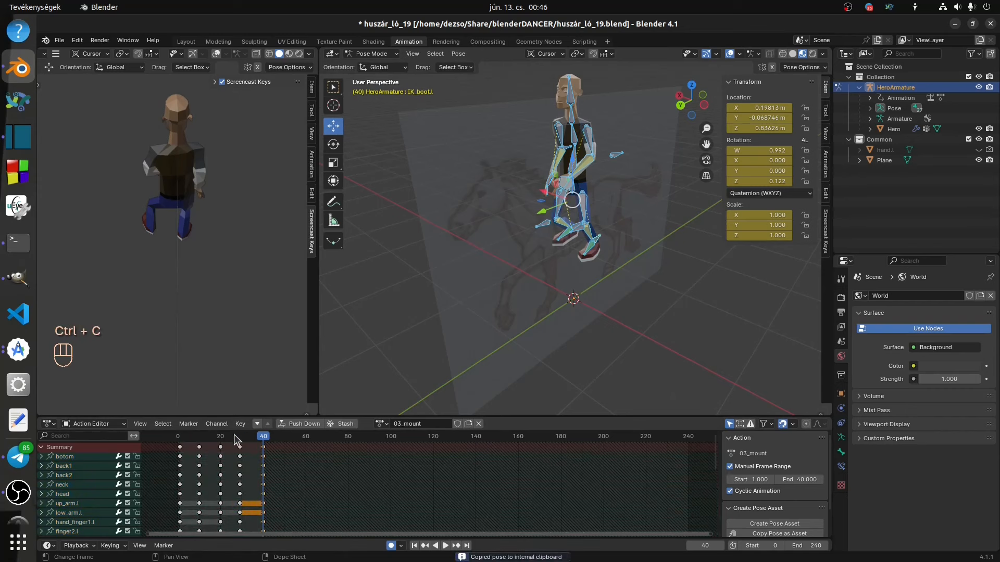
left_click_drag(267, 440, 253, 441)
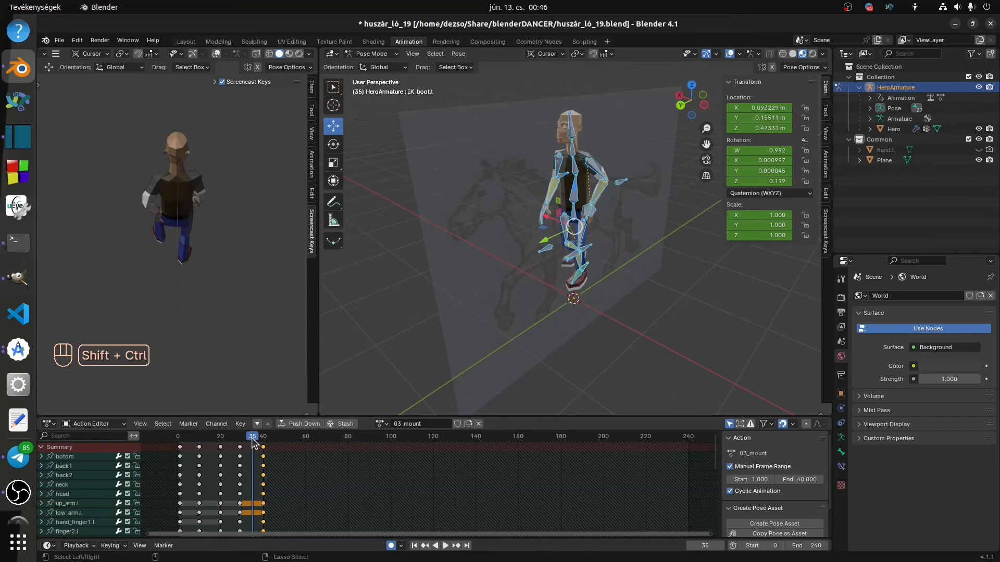
key("ctrl+shift+v")
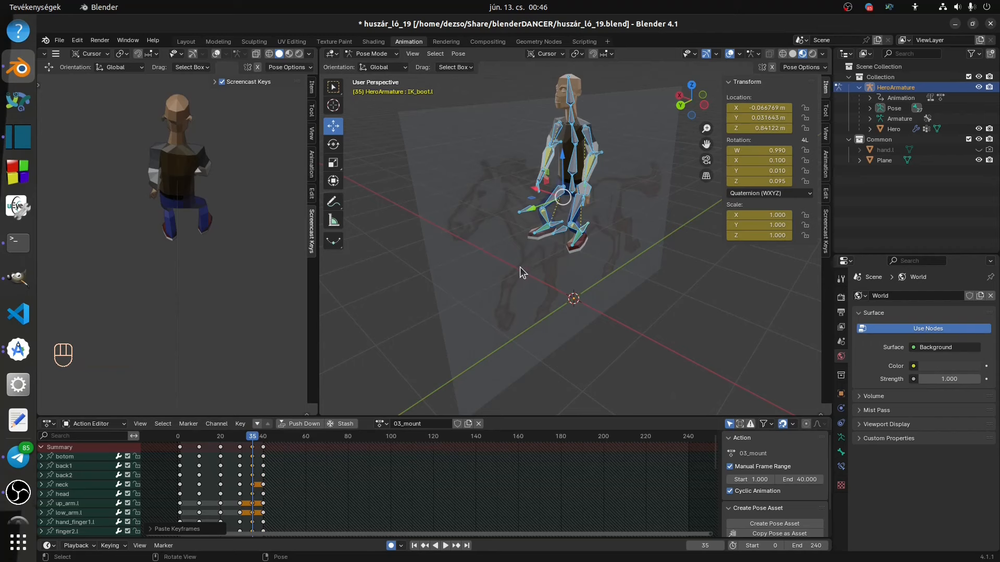
- Select the left arm and leg bones and delete their keyframes at frame 35
key("ctrl+KP_1")
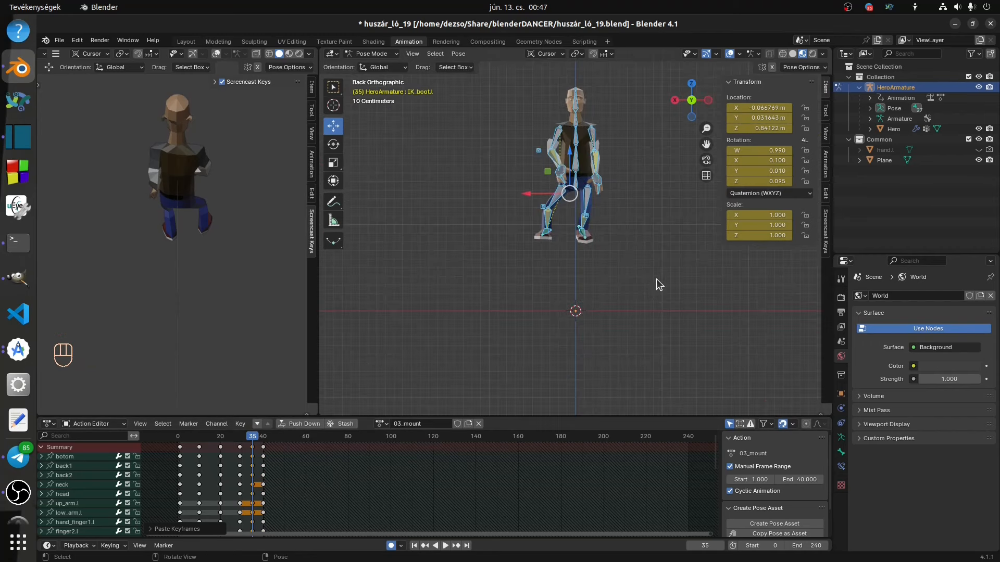
left_click_drag(655, 277, 578, 67)
left_click(252, 448)
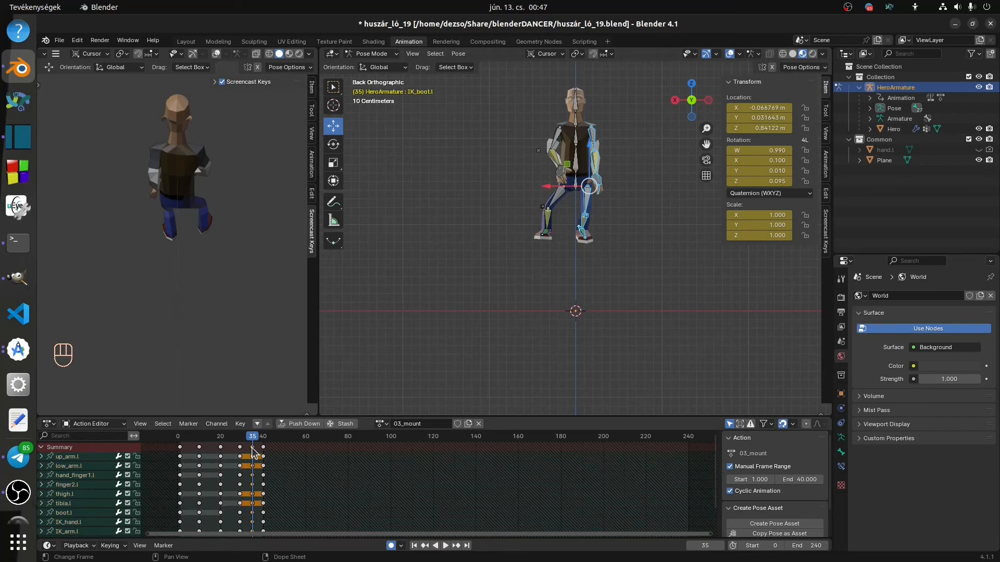
key("Delete")
- Select the right arm and leg bones and shift their frame 35 keyframes to frame 40
left_click_drag(514, 70, 569, 280)
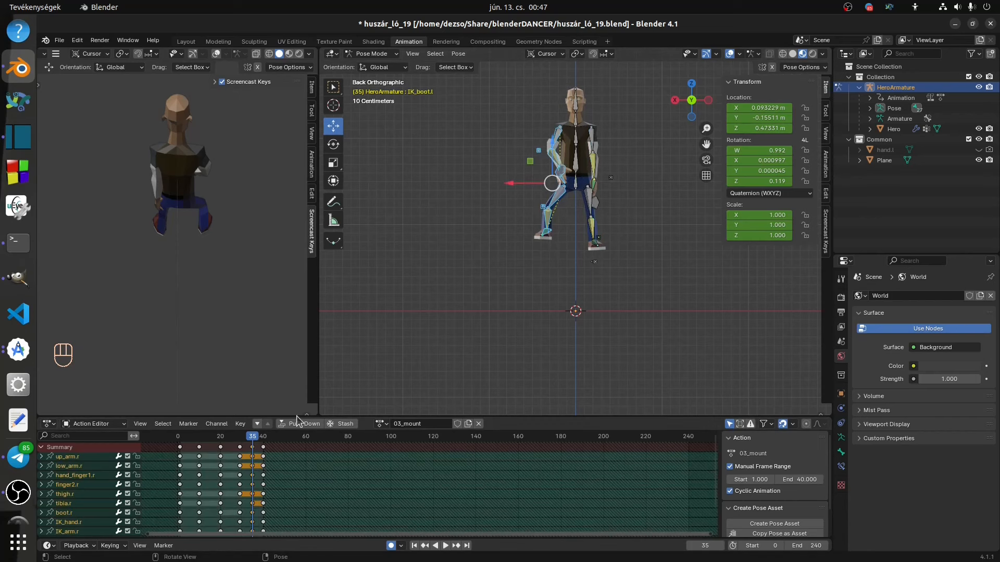
left_click(252, 446)
left_click_drag(254, 446, 265, 451)
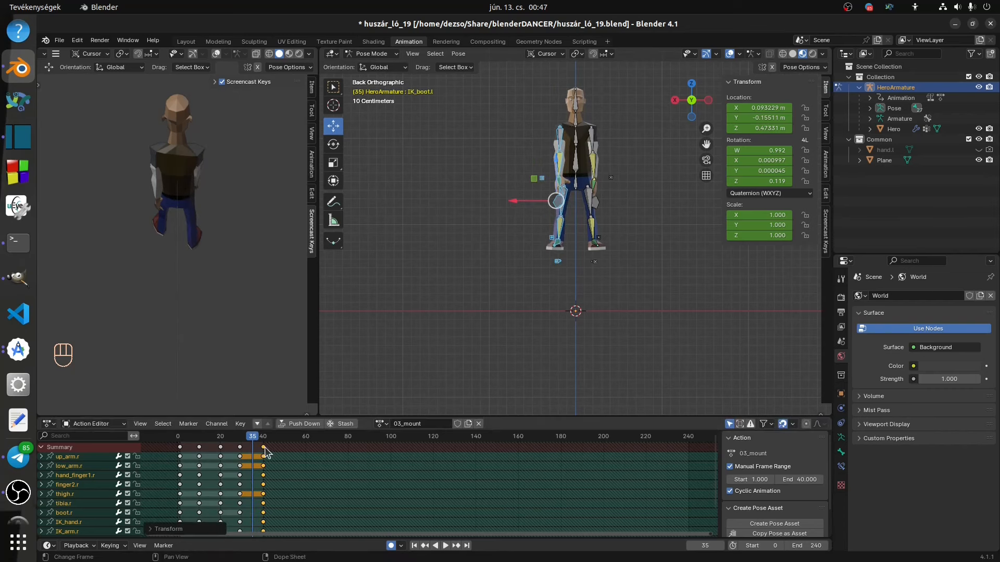
middle_click_drag(643, 192, 591, 212)
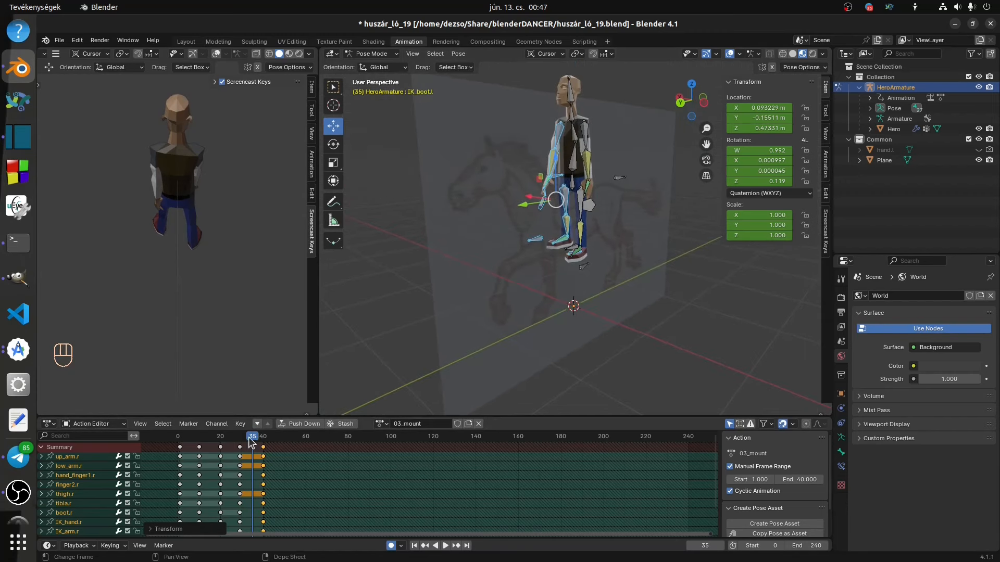
left_click_drag(252, 436, 264, 436)
- Select IK_boot.l and IK_leg.l and copy their keyframes from frame 40
middle_click_drag(501, 182, 495, 209)
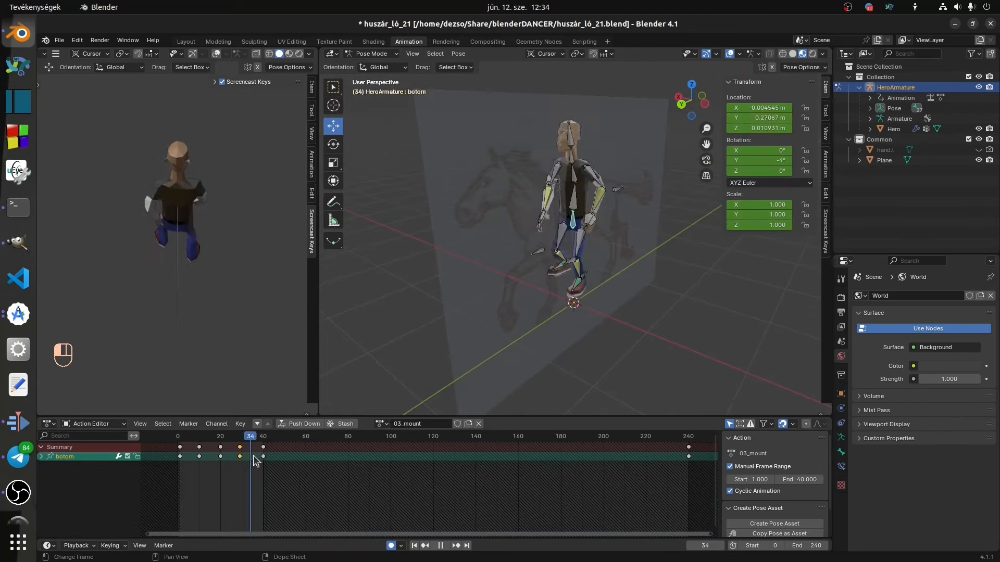
left_click_drag(253, 455, 261, 458)
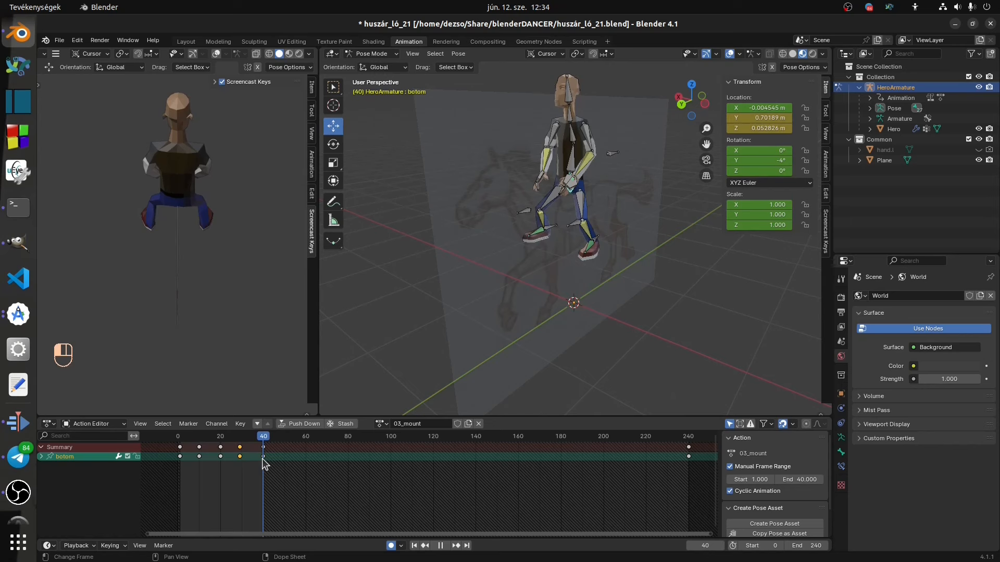
left_click_drag(261, 458, 220, 458)
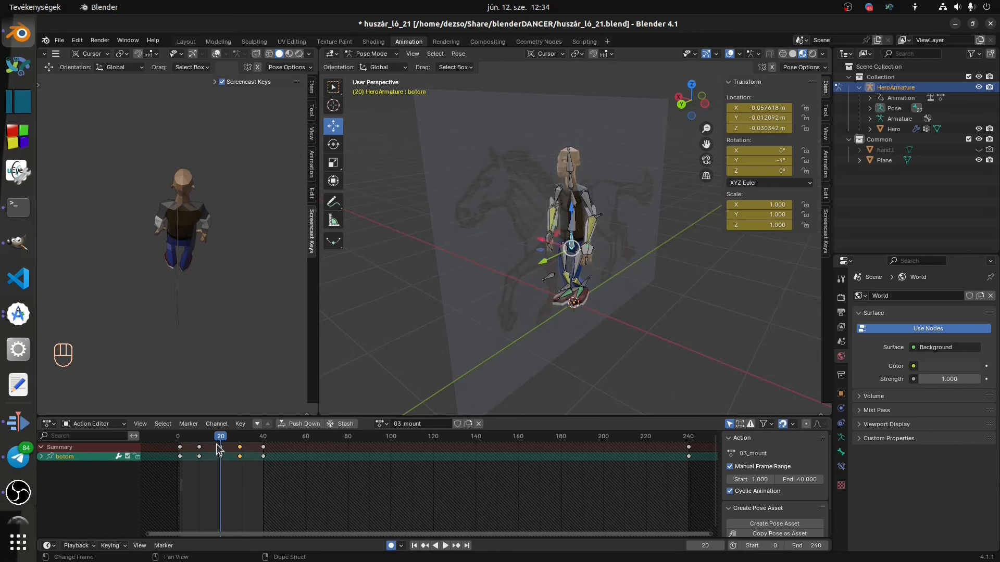
left_click(221, 446)
middle_click_drag(627, 247, 526, 219)
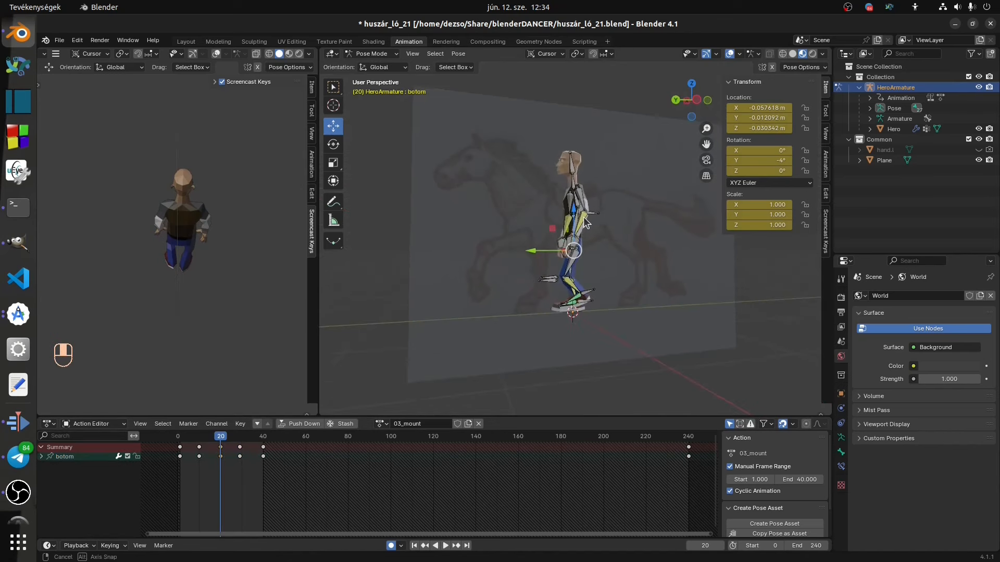
left_click(588, 297)
left_click(569, 287, "shift")
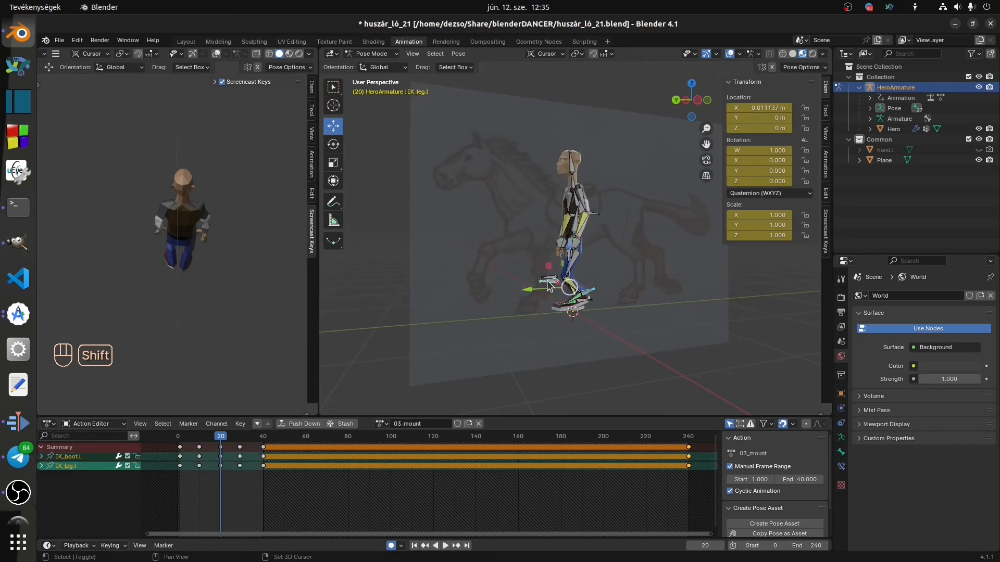
left_click(222, 442)
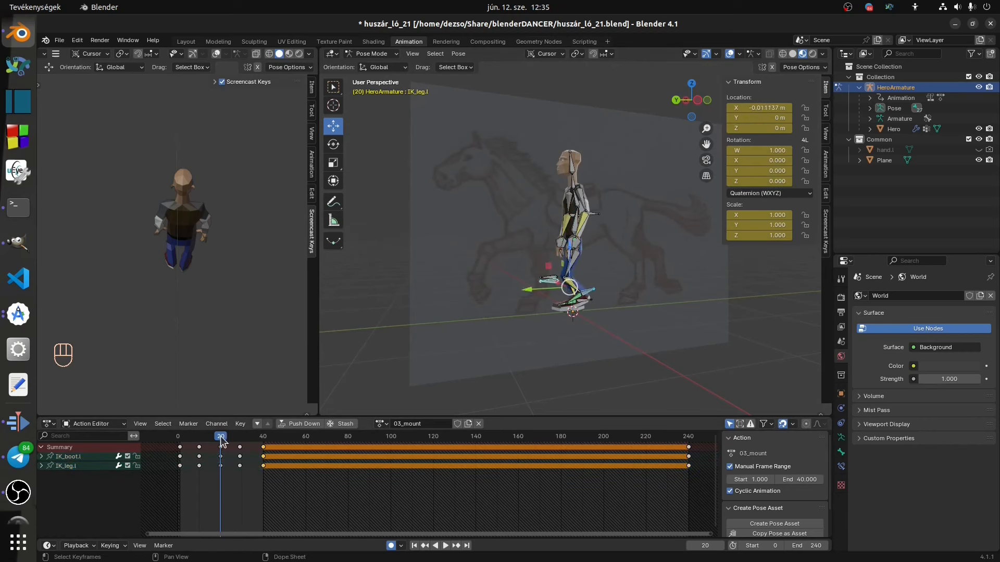
left_click_drag(221, 436, 264, 436)
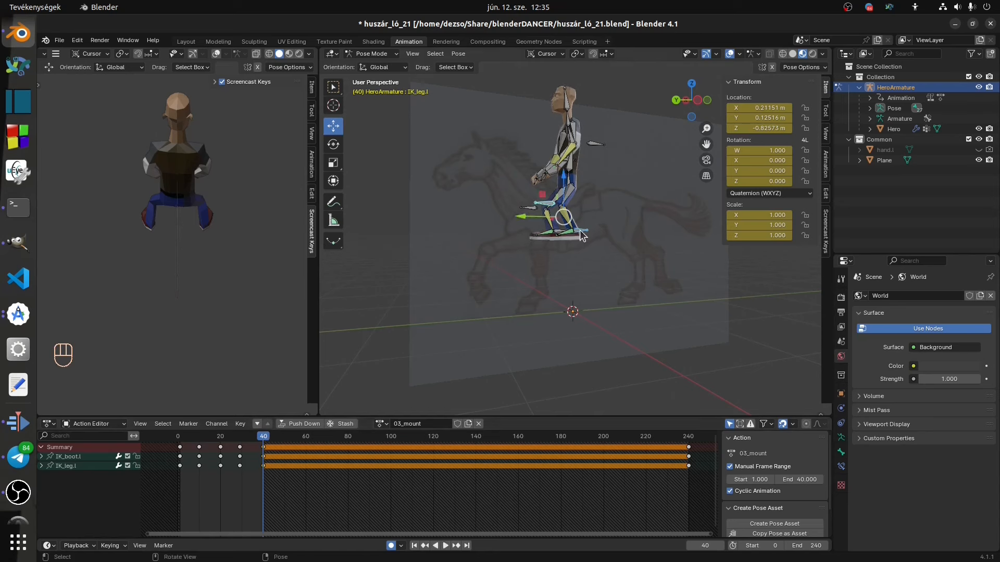
left_click(268, 452)
key("ctrl+c")
- Paste the copied left boot and leg keyframes over the ones at frame 20
left_click_drag(263, 440, 221, 439)
left_click(221, 446)
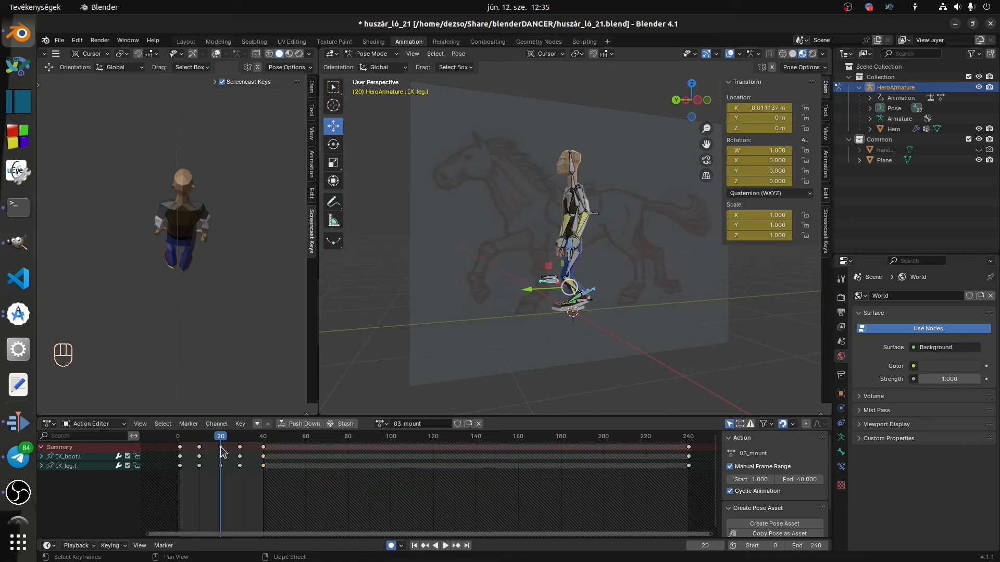
key("ctrl+v")
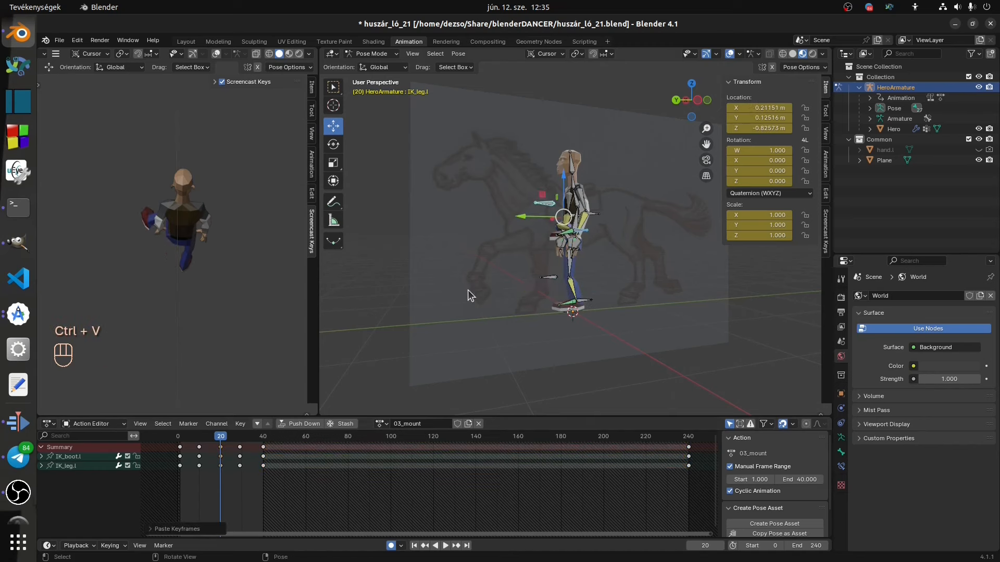
middle_click_drag(513, 240, 549, 259)
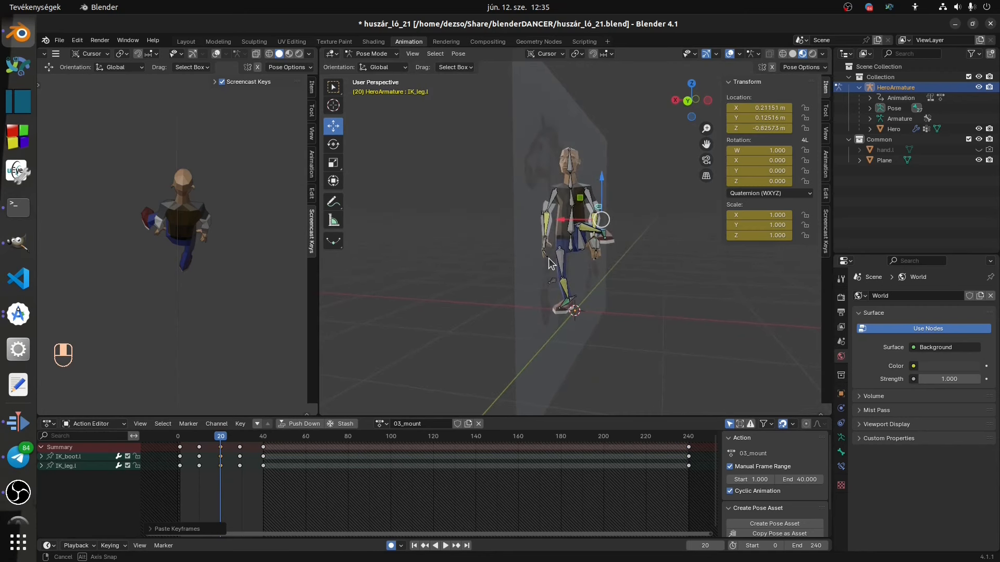
- Delete the IK_boot.l and IK_leg.l keyframes just before frame 30 and set the current frame to 30
left_click(240, 447)
left_click_drag(223, 437, 242, 449)
key("Delete")
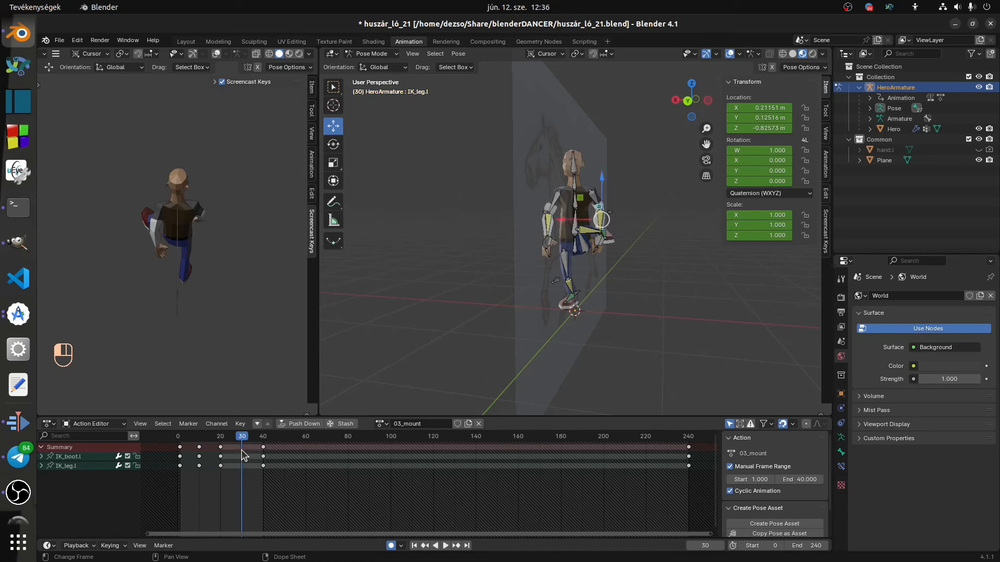
- Select the botom bone together with the IK controls of both arms and hands, IK_boot.r and IK_leg.r
middle_click_drag(619, 198, 473, 196)
left_click(576, 250)
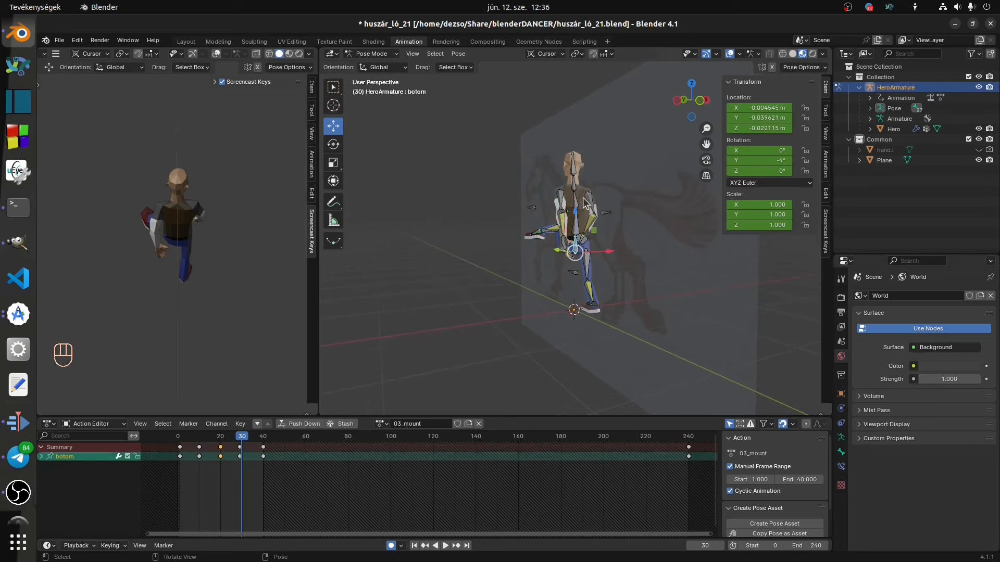
middle_click_drag(576, 250, 648, 205)
left_click(602, 215, "shift")
left_click(602, 216, "shift")
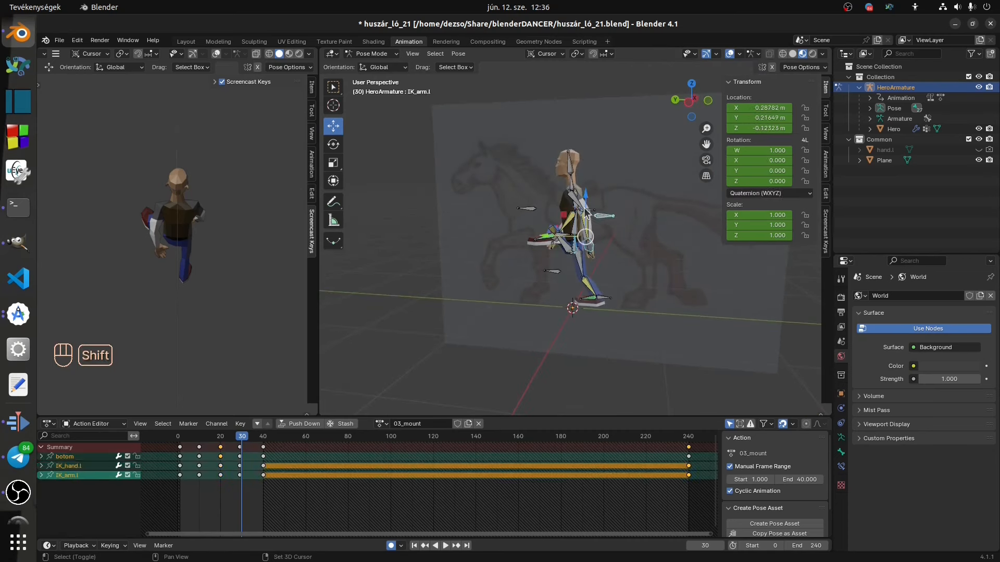
left_click(585, 222, "shift")
left_click(584, 221, "shift")
left_click(592, 215, "shift")
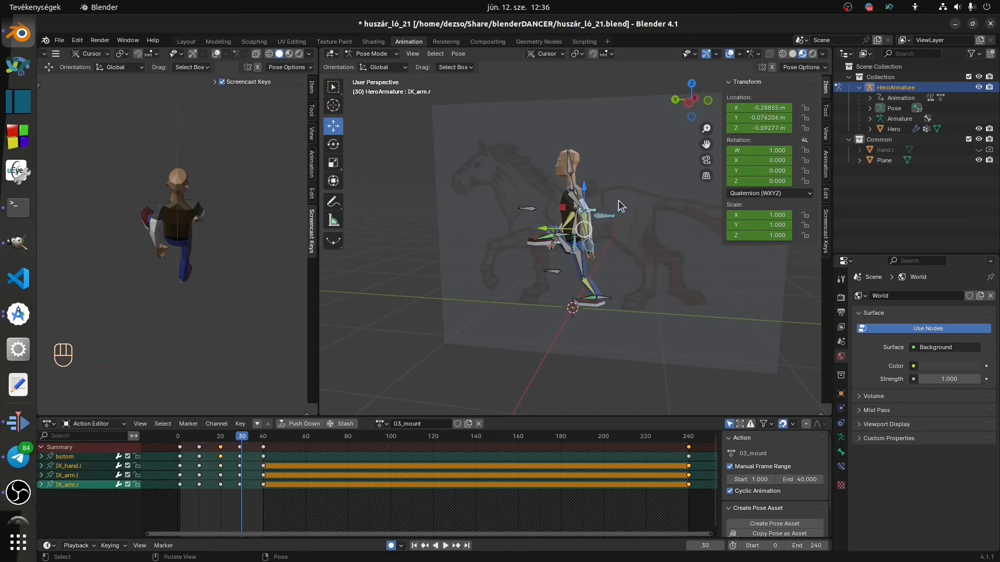
middle_click_drag(592, 215, 727, 210)
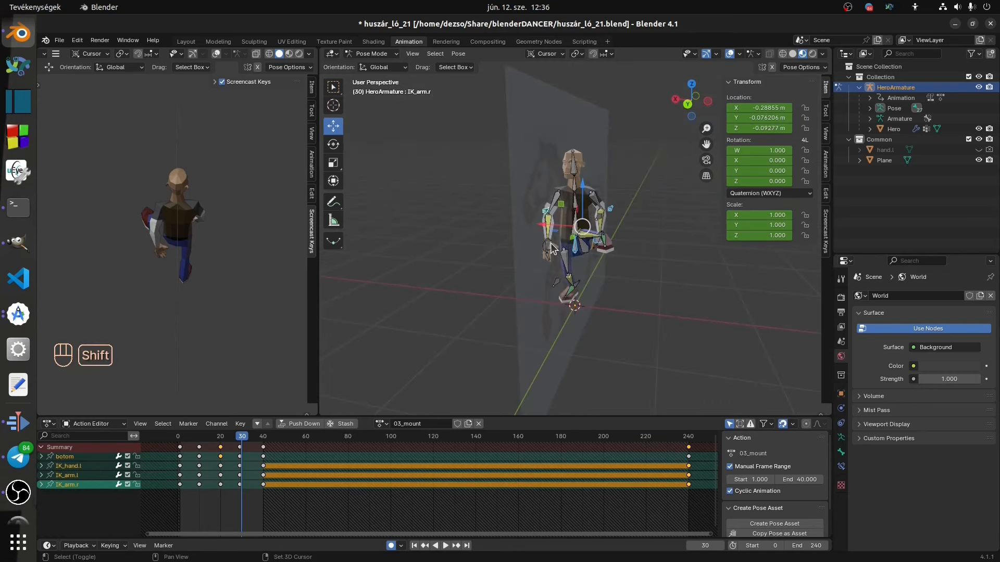
left_click(549, 243, "shift")
middle_click_drag(652, 198, 639, 240)
left_click(577, 282, "shift")
middle_click_drag(579, 284, 619, 285)
left_click(547, 299, "shift")
middle_click_drag(547, 301, 573, 284)
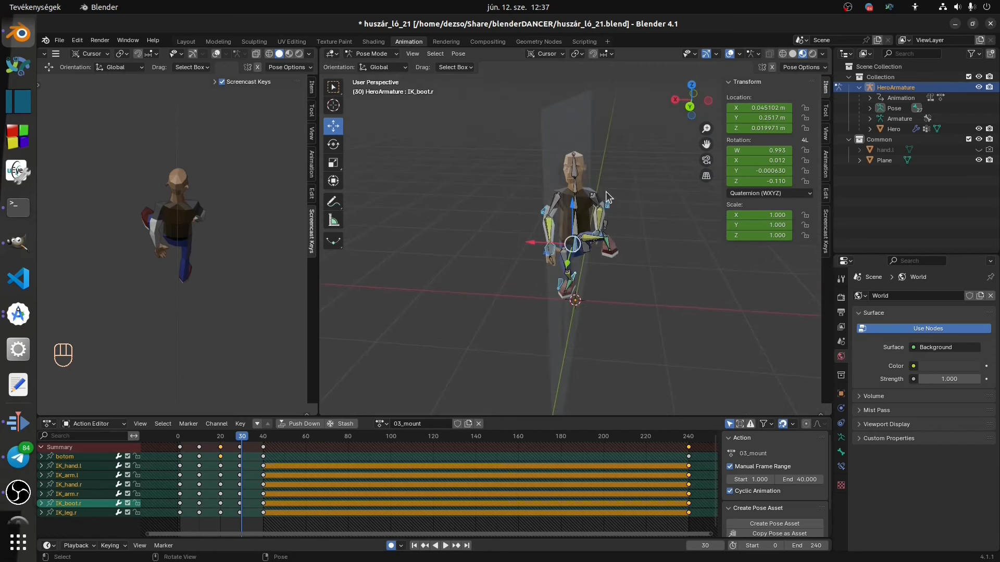
- Move the selected bones sideways and up at frame 30, bringing IK_boot.r to about X 0.395 m and Z 0.283 m
left_click_drag(564, 247, 586, 241)
middle_click_drag(587, 242, 588, 214)
left_click_drag(588, 218, 593, 191)
middle_click_drag(596, 239, 654, 274)
left_click_drag(587, 224, 585, 224)
middle_click_drag(584, 224, 542, 182)
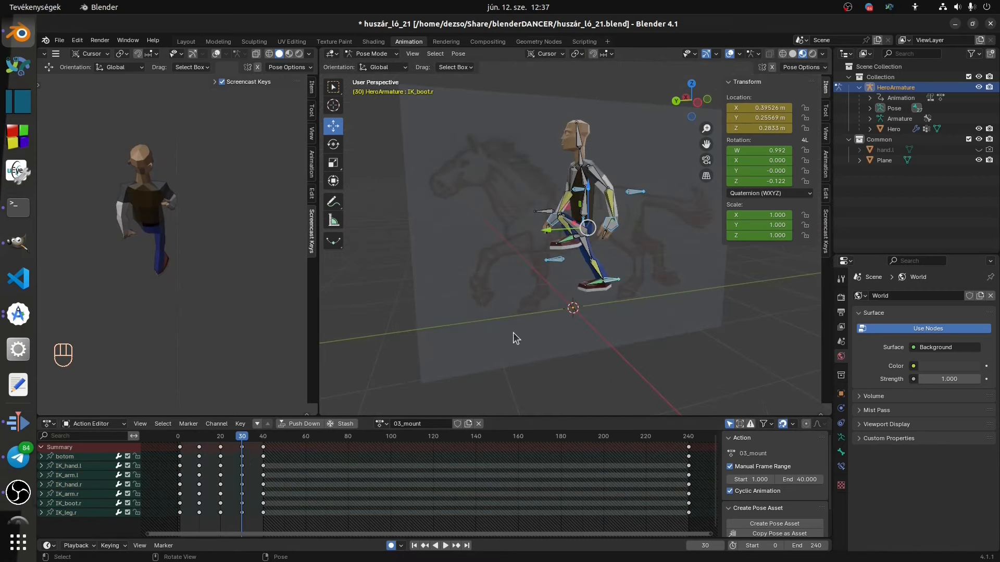
- Raise the same selected bones slightly farther at frame 30
middle_click_drag(487, 284, 568, 234)
left_click_drag(601, 197, 602, 175)
middle_click_drag(602, 174, 635, 182)
- Select only IK_hand.r and pull it back from in front of the body toward the torso
middle_click_drag(645, 205, 593, 228)
left_click(556, 207)
left_click(557, 205)
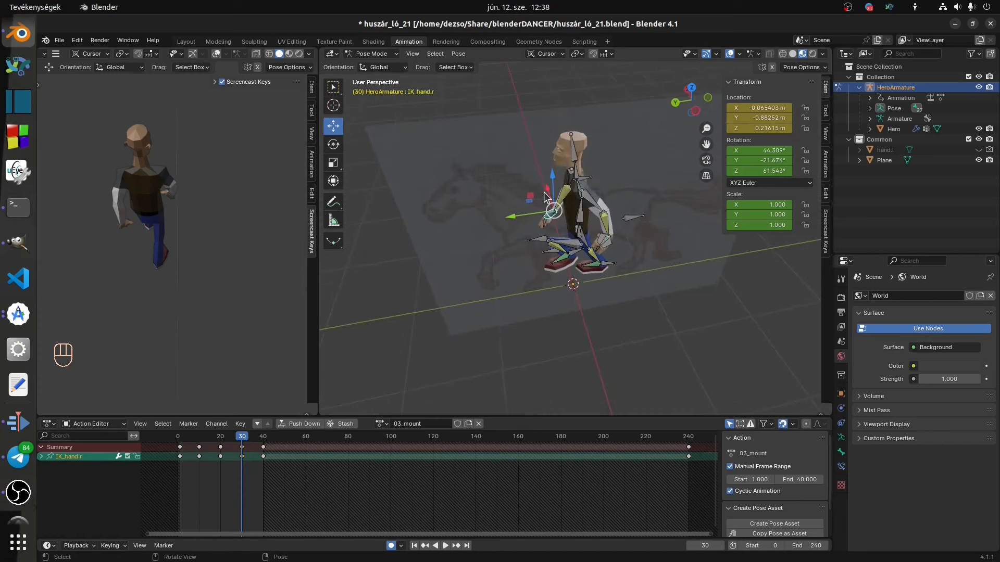
left_click_drag(536, 193, 581, 180)
middle_click_drag(582, 179, 631, 231)
- Reposition IK_arm.r to about X 0.30 m, Y 0.155 m, Z -0.60 m to aim the right elbow
left_click(577, 190)
left_click_drag(604, 198, 582, 214)
middle_click_drag(588, 215, 695, 163)
mouse_move(594, 132)
left_mouse_down()
mouse_move(594, 119)
mouse_move(612, 138)
left_mouse_up()
middle_click_drag(613, 137, 408, 162)
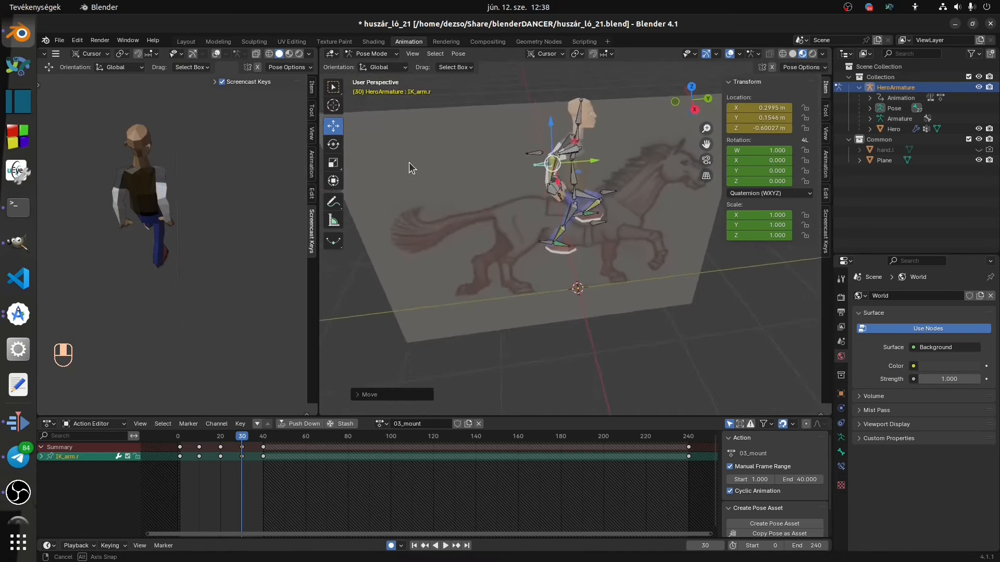
- Adjust IK_hand.r to about X 0.096 m, Y -0.88 m, Z -0.329 m
left_click(553, 198)
left_click_drag(581, 186, 575, 188)
middle_click_drag(574, 188, 657, 204)
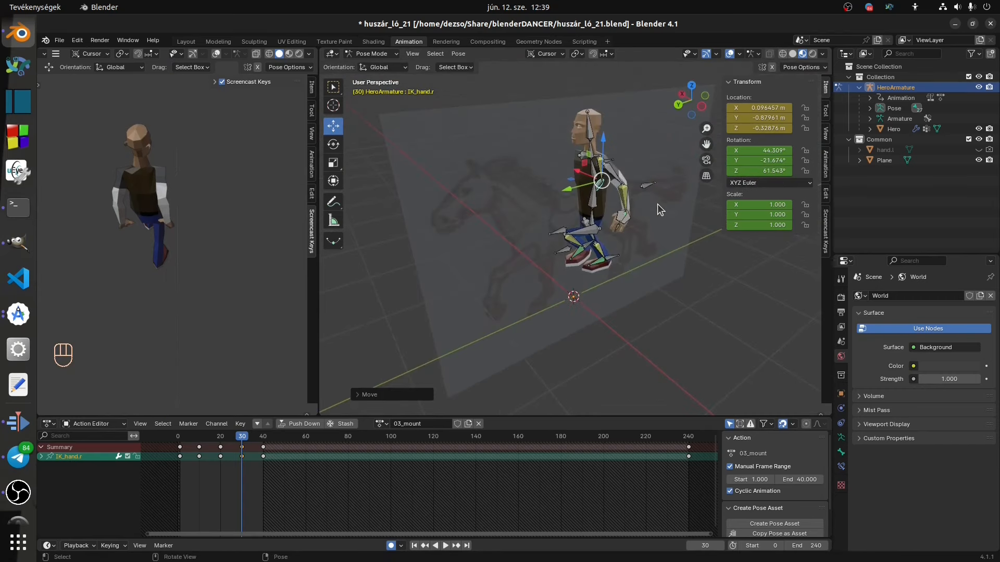
- Move the left and right hand IK controls forward in front of the torso at frame 30
left_click(626, 223)
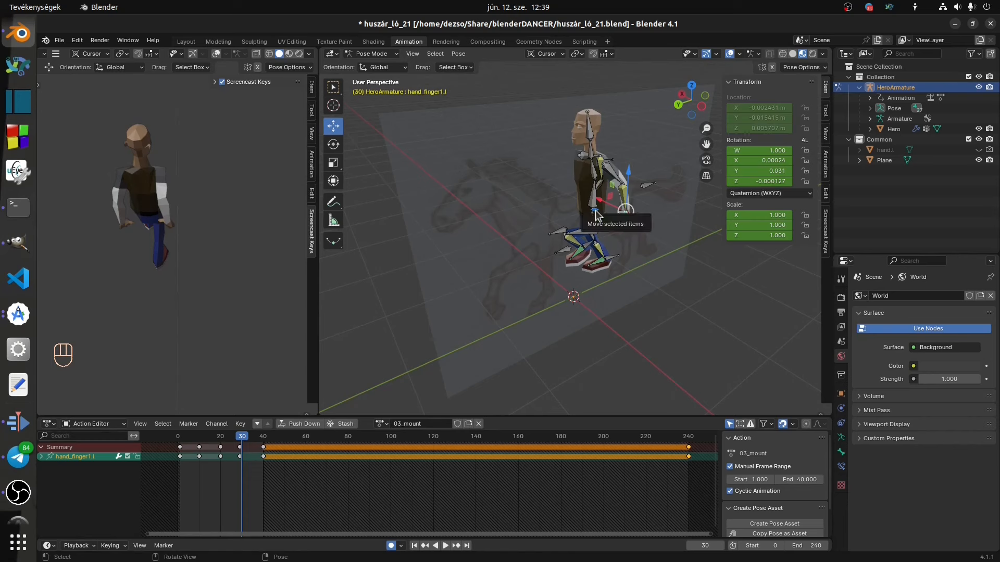
left_click_drag(597, 216, 533, 199)
left_click(626, 223)
middle_click_drag(534, 200, 562, 174)
left_click(603, 177)
left_click_drag(566, 180, 521, 179)
middle_click_drag(521, 179, 649, 206)
mouse_move(624, 186)
left_mouse_down()
mouse_move(637, 180)
mouse_move(615, 185)
left_mouse_up()
- Rotate the botom bone around its local Y axis to about -51.6° at frame 30
middle_click_drag(661, 178, 589, 201)
left_click(591, 213)
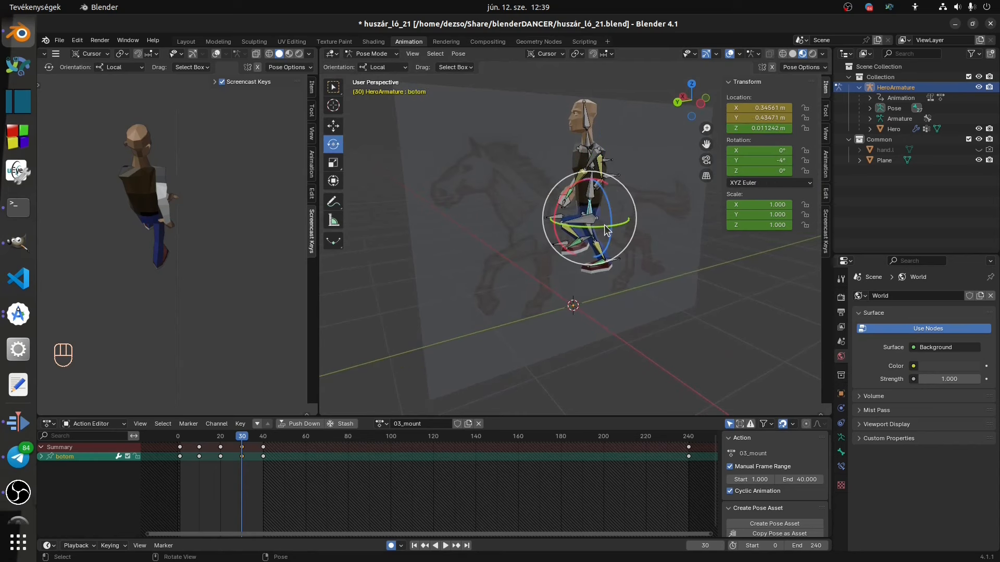
mouse_move(601, 224)
left_mouse_down()
mouse_move(581, 226)
mouse_move(596, 208)
left_mouse_up()
middle_click_drag(597, 207, 797, 216)
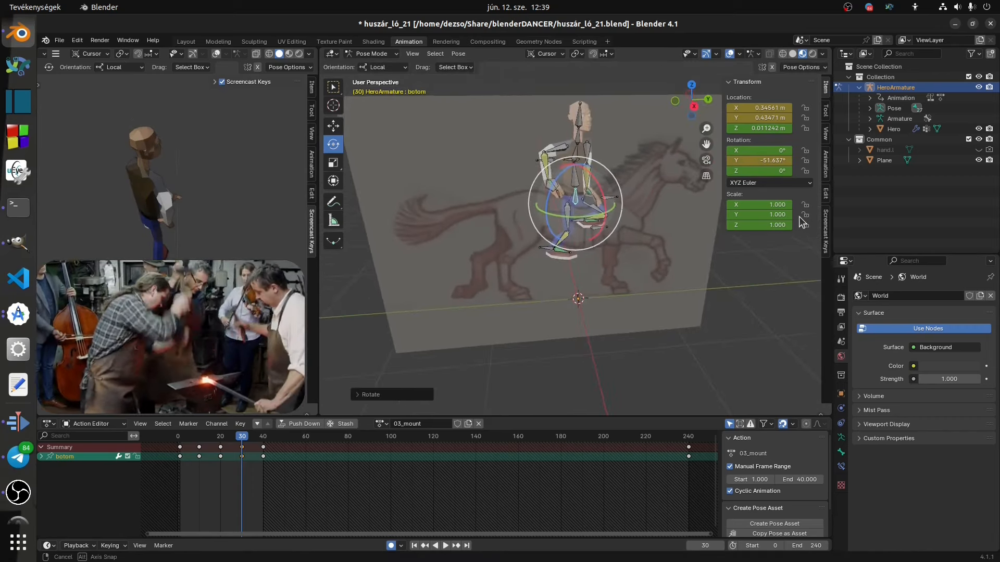
- Move the botom bone to about Z -0.086 m at frame 30
left_click(333, 126)
left_click_drag(608, 202, 526, 209)
middle_click_drag(526, 209, 594, 198)
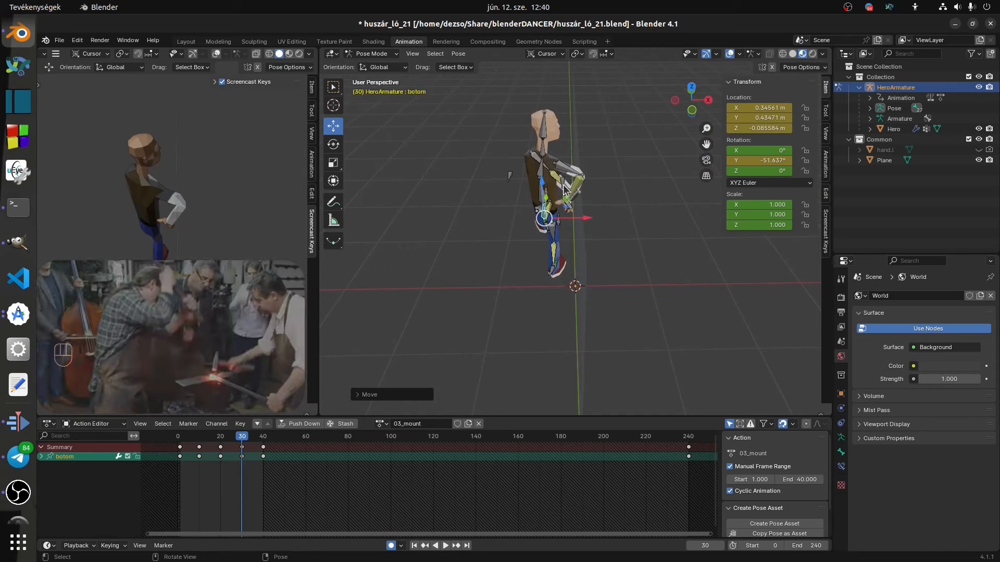
- Reposition the arm and hand IK controls around the torso at frame 30
left_click(584, 179)
mouse_move(583, 179)
left_mouse_down()
mouse_move(573, 179)
mouse_move(586, 184)
left_mouse_up()
middle_click_drag(586, 176, 525, 100)
left_click_drag(578, 160, 547, 159)
middle_click_drag(547, 159, 615, 172)
left_click_drag(605, 166, 584, 168)
middle_click_drag(547, 180, 526, 189)
- Rotate the botom bone to about Y -81.6° at frame 30
left_click(550, 207)
left_click(333, 144)
left_click(333, 126)
middle_click_drag(578, 208, 599, 197)
left_click(333, 144)
left_click(545, 207)
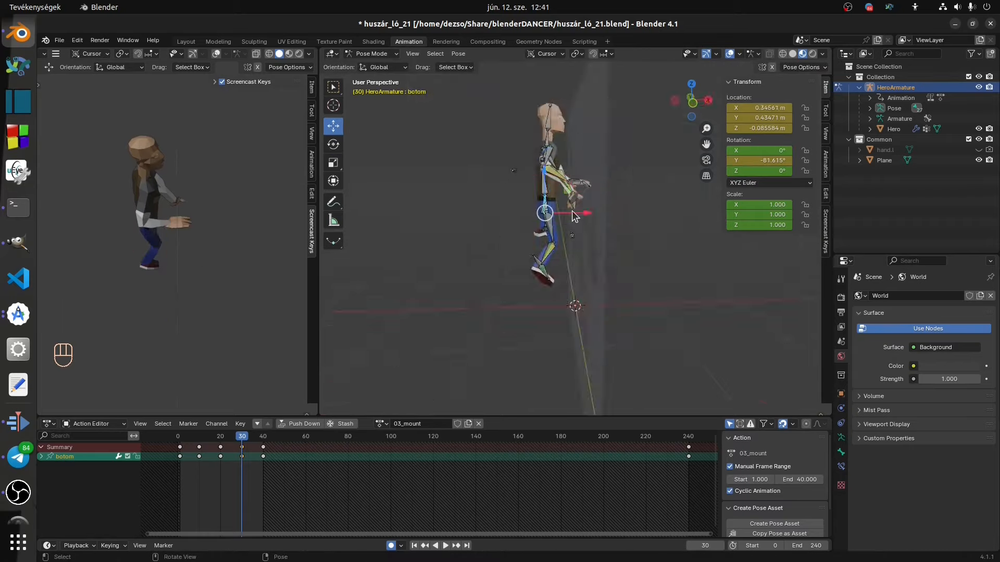
- Adjust the placement of the lower-body IK controls around the feet at frame 30
left_click(382, 67)
middle_click_drag(542, 219, 589, 229)
left_click_drag(573, 240, 589, 243)
middle_click_drag(598, 224, 578, 229)
middle_click_drag(578, 172, 580, 136)
left_click(560, 201)
middle_click_drag(562, 203, 588, 193)
left_click_drag(584, 241, 607, 244)
- Reposition the leg IK control to bend the leg at frame 30
left_click(333, 126)
middle_click_drag(588, 208, 643, 167)
left_click_drag(604, 230, 589, 212)
left_click(614, 211)
middle_click_drag(643, 167, 785, 210)
left_click(334, 144)
left_click(333, 126)
- Rotate the right boot control IK_boot.r to tilt the foot at frame 30
middle_click_drag(588, 234, 617, 312)
left_click(579, 235)
left_click(334, 145)
middle_click_drag(599, 208, 531, 201)
left_click(333, 126)
left_click(592, 276)
left_click(333, 144)
left_click_drag(598, 281, 615, 279)
middle_click_drag(615, 234, 547, 235)
- Go to frame 35 and move IK_boot.r and IK_leg.r about -0.44 m along the global X axis
left_click_drag(242, 436, 261, 458)
middle_click_drag(396, 261, 574, 238)
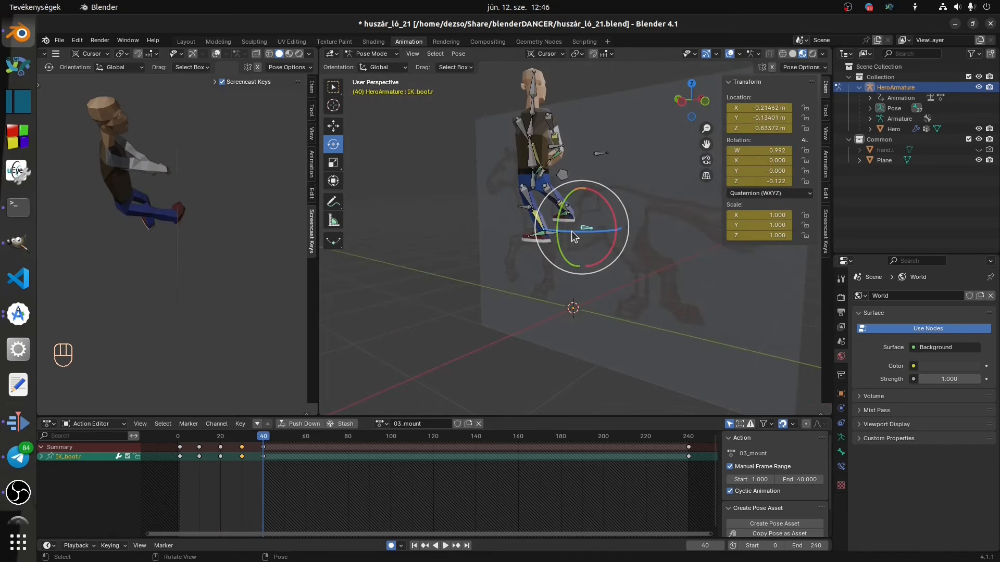
left_click_drag(258, 440, 252, 441)
middle_click_drag(602, 213, 562, 224)
left_click(333, 126)
left_click_drag(567, 229, 561, 230)
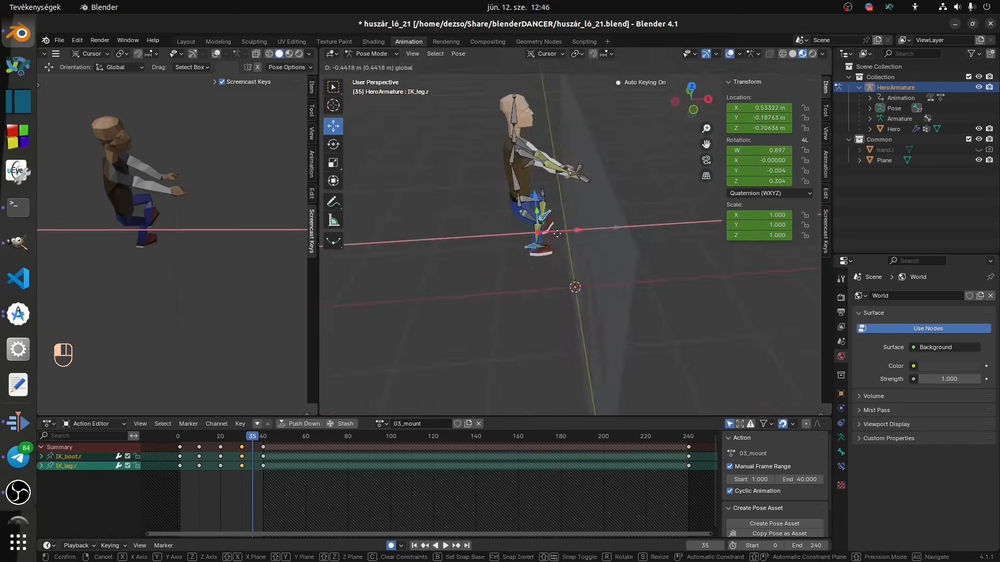
middle_click_drag(583, 234, 561, 230)
- Rotate IK_boot.r and place it at about X 0.627 m, Y 0.257 m, Z 0.668 m at frame 35
left_click(334, 145)
left_click_drag(555, 213, 546, 182)
middle_click_drag(546, 182, 578, 224)
left_click(333, 126)
left_click_drag(572, 239, 568, 235)
middle_click_drag(567, 235, 582, 204)
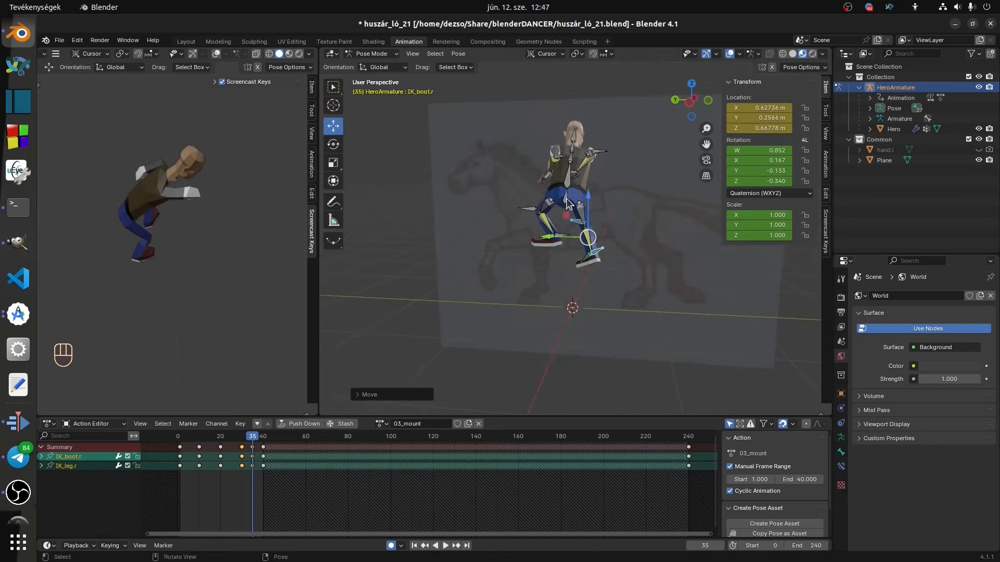
- Raise and rotate IK_boot.r to swing the right leg out sideways at frame 35
left_click_drag(587, 172, 587, 156)
middle_click_drag(587, 156, 567, 188)
left_click_drag(578, 182, 589, 187)
middle_click_drag(588, 187, 620, 214)
left_click(607, 221)
left_click_drag(604, 221, 613, 223)
left_click(334, 144)
left_click_drag(645, 214, 606, 216)
left_click(333, 126)
- Reposition the IK_leg.r control to about X 0.083 m, Y -0.52 m, Z -1.309 m at frame 35
mouse_move(253, 436)
left_mouse_down()
mouse_move(227, 434)
mouse_move(253, 433)
left_mouse_up()
left_click_drag(592, 166, 592, 156)
left_click(333, 144)
middle_click_drag(562, 177, 583, 177)
left_click_drag(599, 162, 604, 145)
left_click(599, 169)
middle_click_drag(604, 161, 583, 172)
left_click(333, 126)
left_click_drag(615, 151, 603, 140)
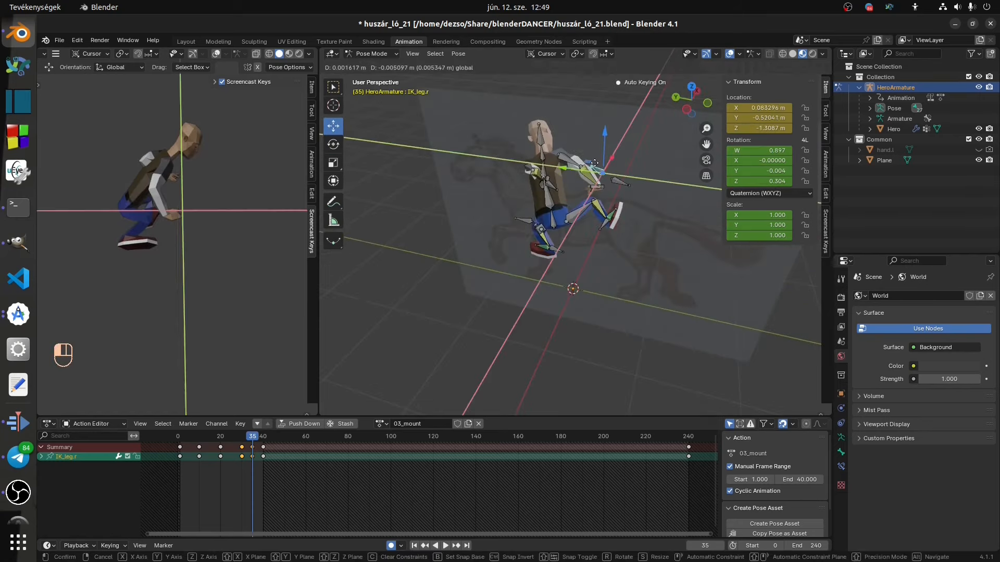
- Lift the right boot higher and farther out to extend the right leg at frame 35
left_click_drag(563, 201, 570, 199)
left_click(609, 192)
left_click_drag(620, 177, 645, 158)
middle_click_drag(645, 169, 583, 187)
- Shift the left boot control IK_boot.l along the global X axis at frame 35
left_click_drag(573, 230, 560, 230)
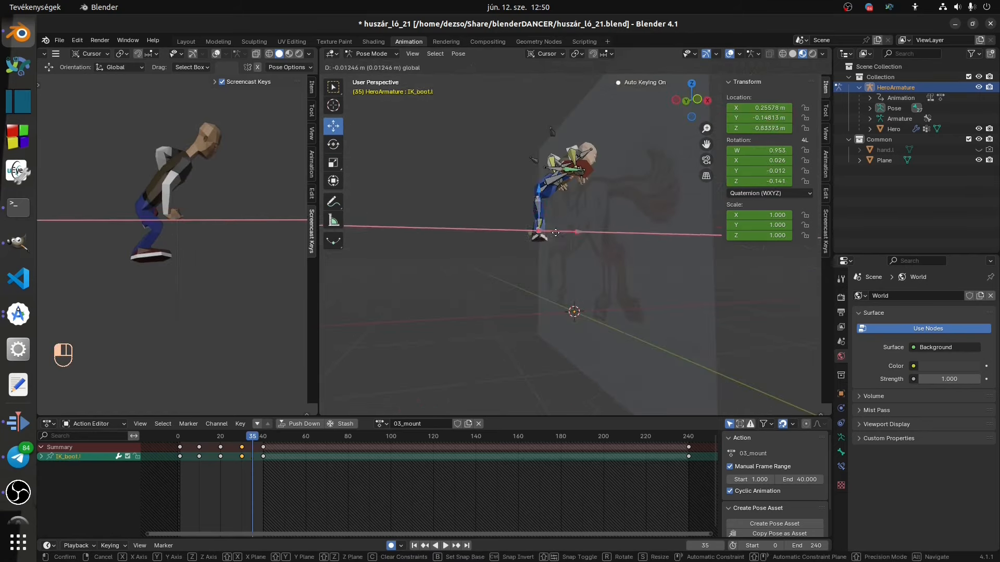
left_click(547, 201, "shift")
mouse_move(552, 229)
middle_mouse_down()
mouse_move(495, 262)
mouse_move(567, 234)
middle_mouse_up()
- Move IK_hand.r to about X 0.192 m, Y -0.85 m, Z -0.316 m at frame 35
left_click_drag(568, 174, 586, 172)
left_click(599, 172)
middle_click_drag(625, 177, 690, 182)
- Set the end of the 03_mount action's manual frame range to 60
left_click_drag(252, 436, 252, 436)
double_click(808, 480)
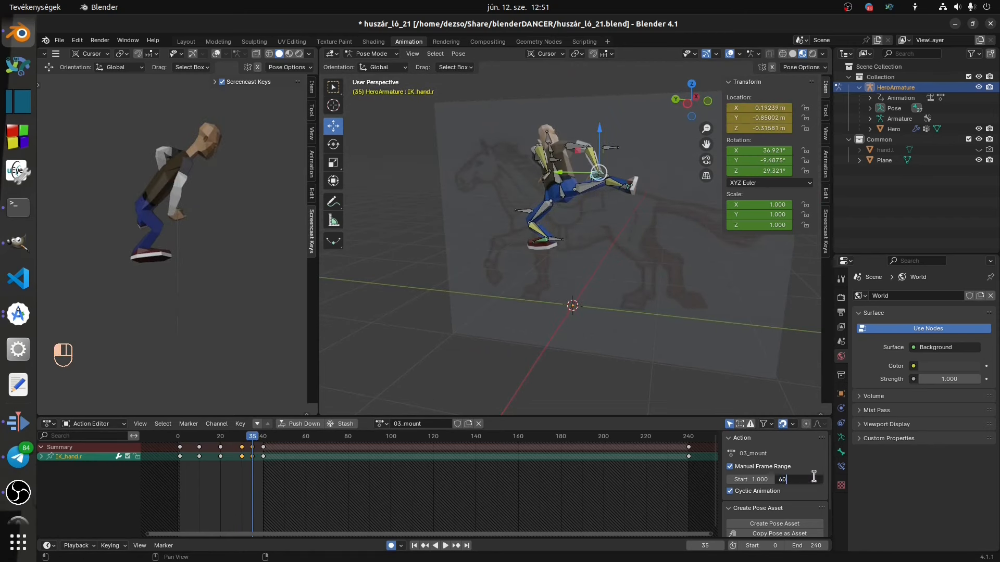
left_click_drag(252, 436, 293, 439)
- Select all bones and shift their frame 30 keyframes to frame 29
key("a")
left_click(240, 446)
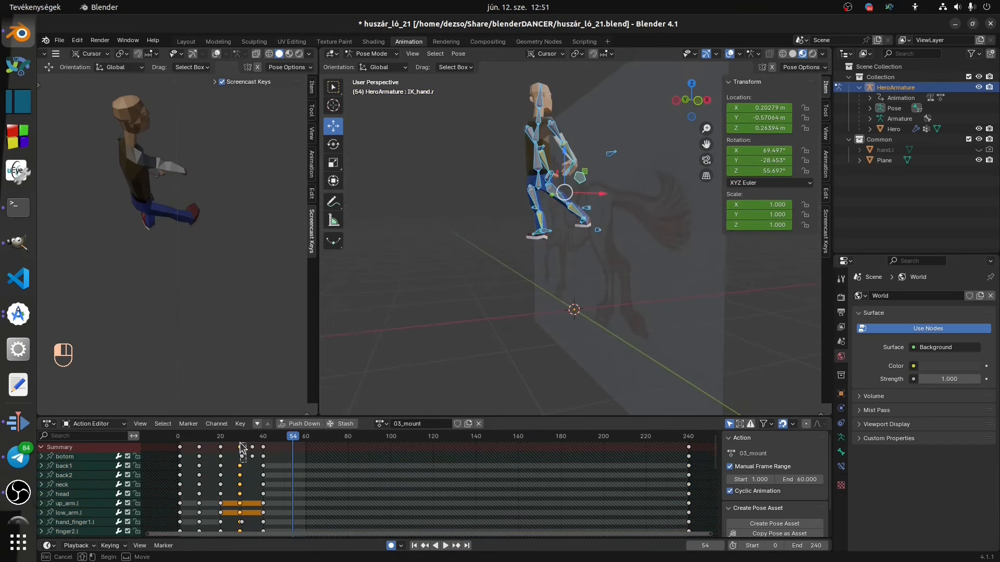
left_click_drag(240, 443, 240, 444)
left_click_drag(239, 447, 263, 440)
- Move the botom bone along the X axis to about X -0.049 m at frame 240 and enter 0 for a transform value
middle_click_drag(526, 214, 570, 198)
left_click(552, 187)
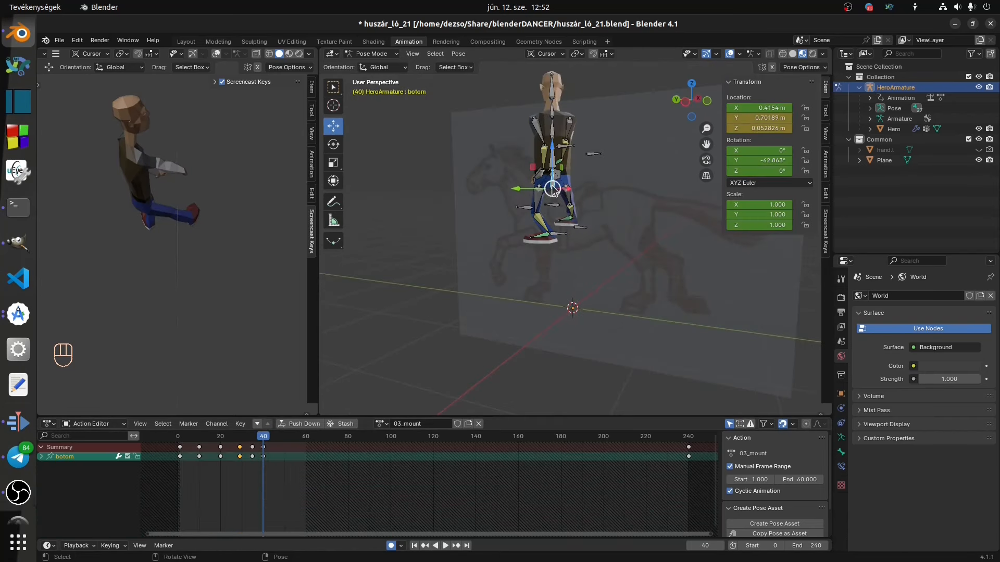
left_click_drag(264, 445, 692, 449)
middle_click_drag(651, 234, 542, 186)
key("g")
key("x")
left_click(610, 191)
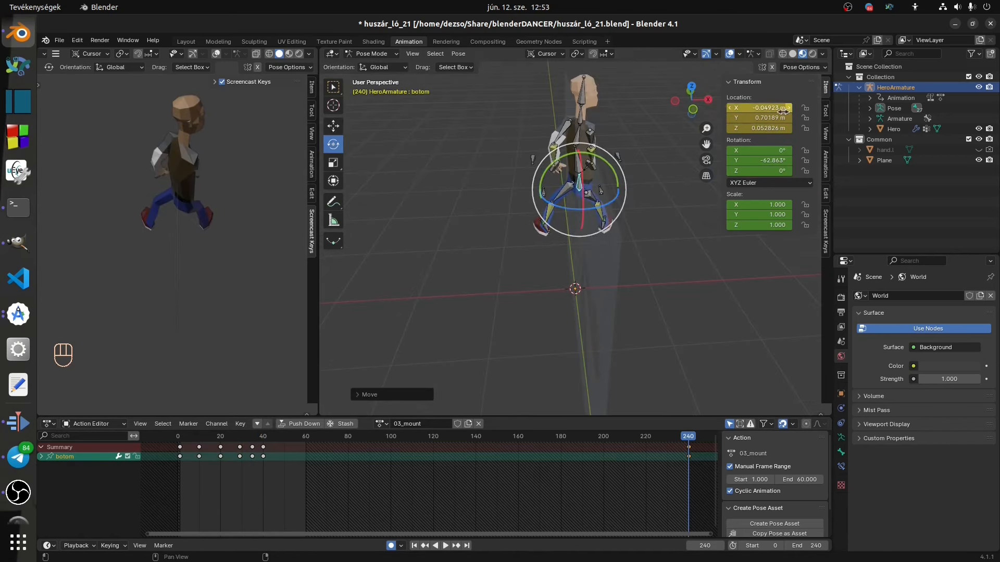
left_click(782, 154)
type("0")
key("Return")
- Select the frame 40 keyframes and paste the copied keyframes in the 03_mount action
left_click_drag(689, 438, 253, 440)
left_click(264, 448)
key("ctrl+v")
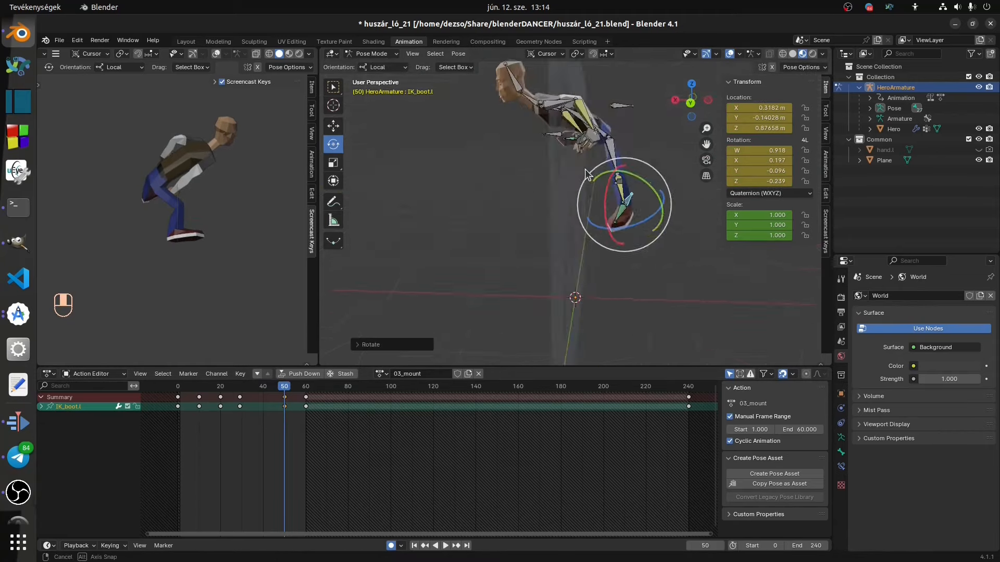
- Play and scrub the mount animation around frames 50 to 60 to check the leg motion
middle_click_drag(364, 195, 404, 190)
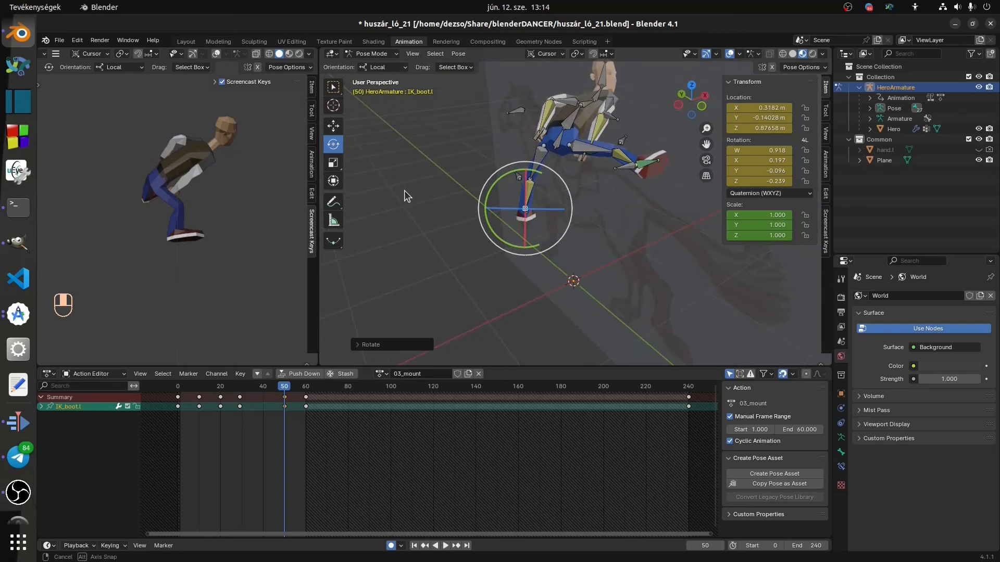
left_click(284, 391)
key("space")
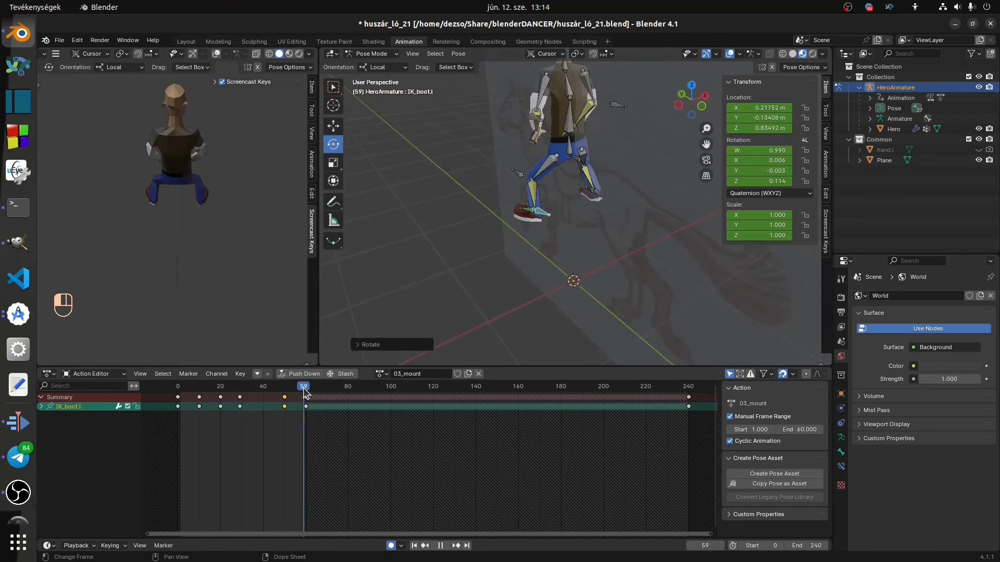
left_click_drag(301, 398, 315, 433)
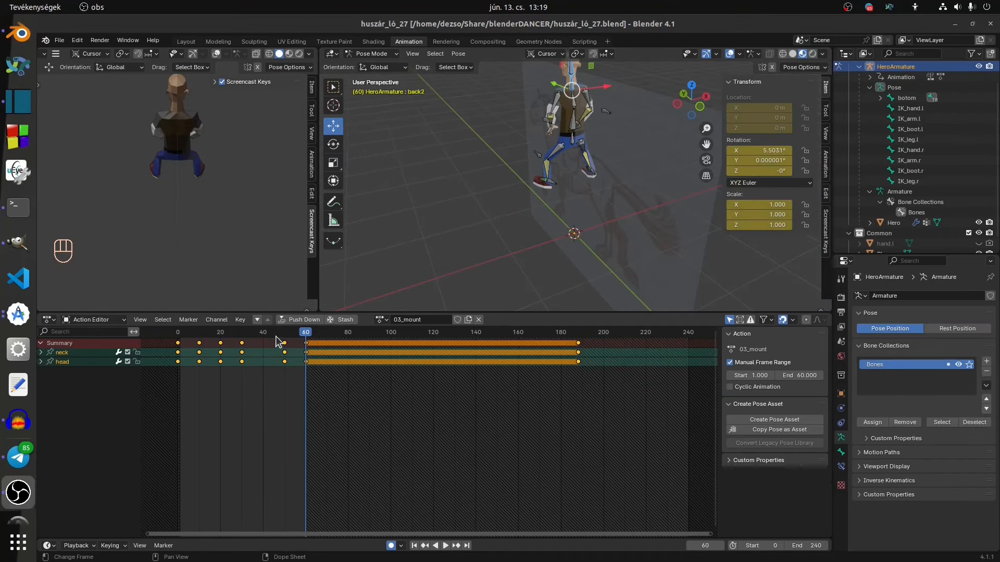
- Select the botom bone and all IK control bones at frame 20, and snap the 3D cursor to the selection
left_click_drag(308, 339, 221, 353)
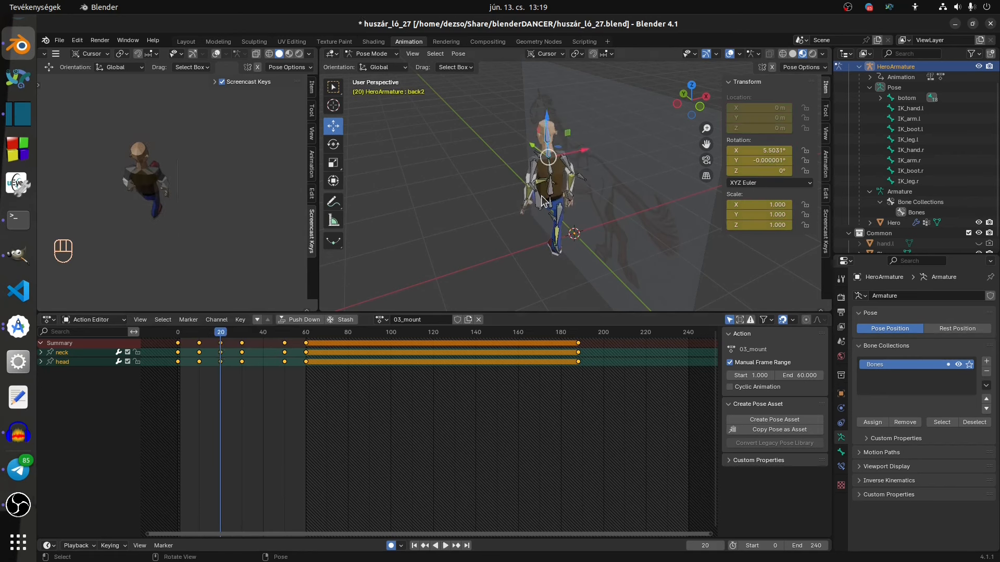
left_click(905, 98)
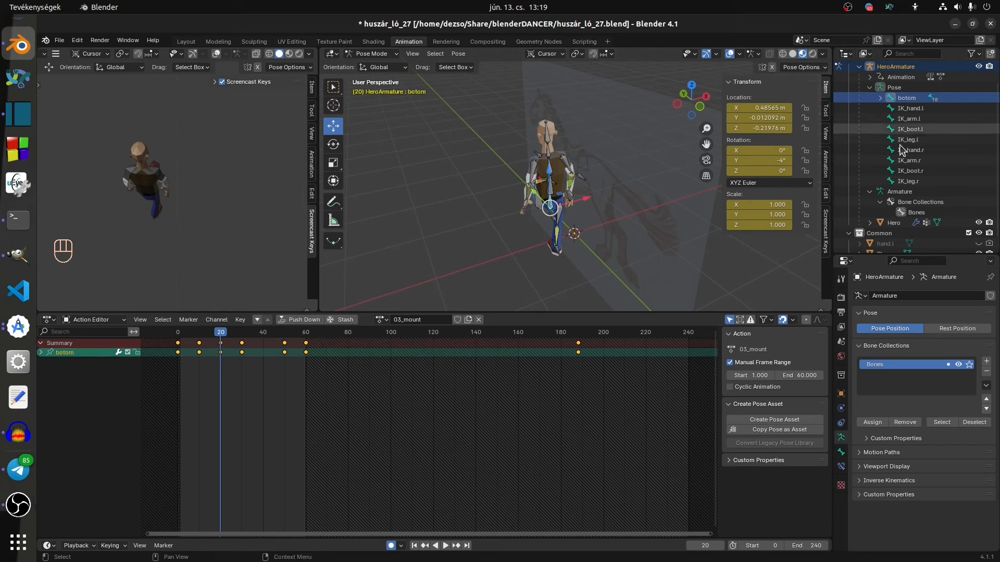
left_click(900, 182, "shift")
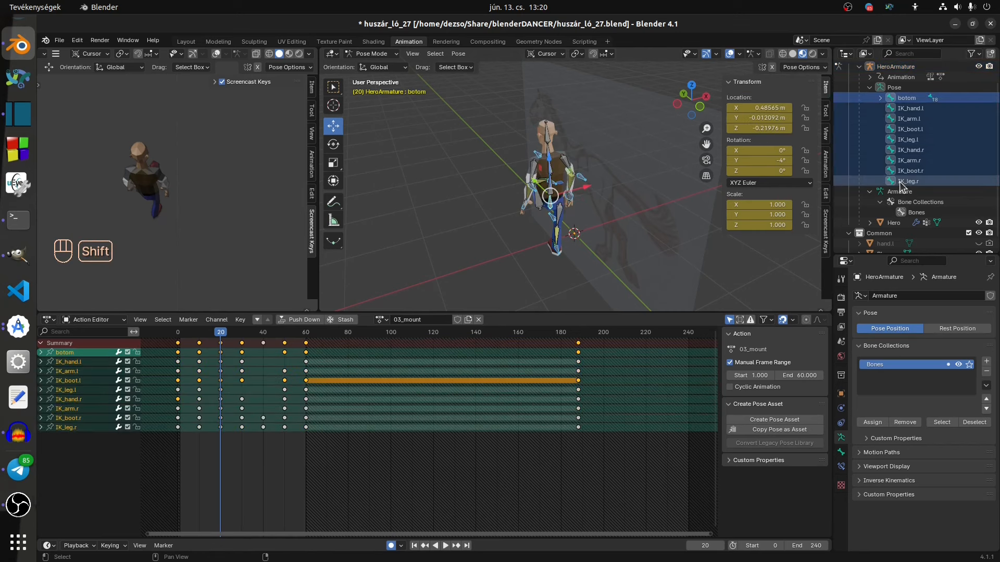
middle_click_drag(531, 180, 635, 197)
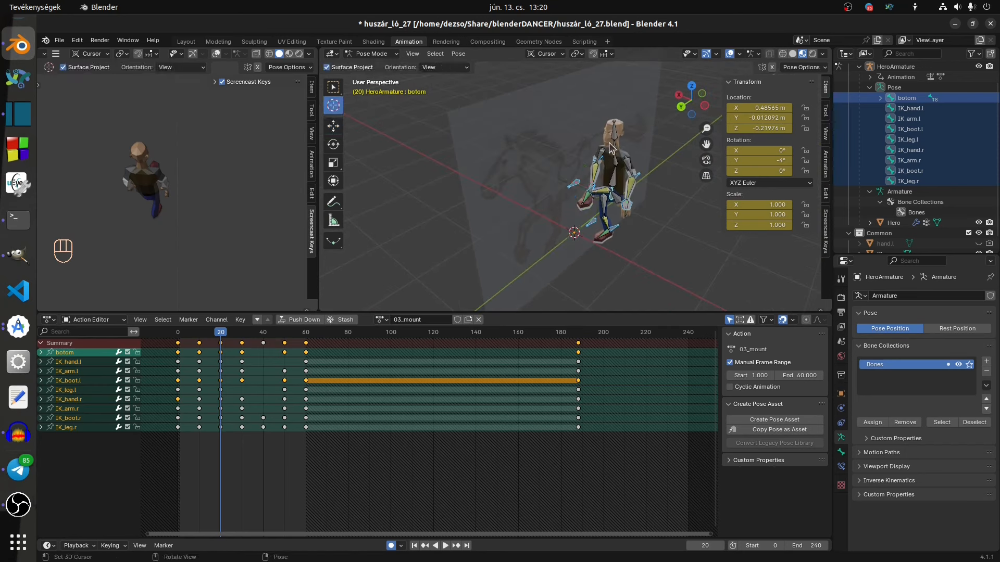
key("shift+s")
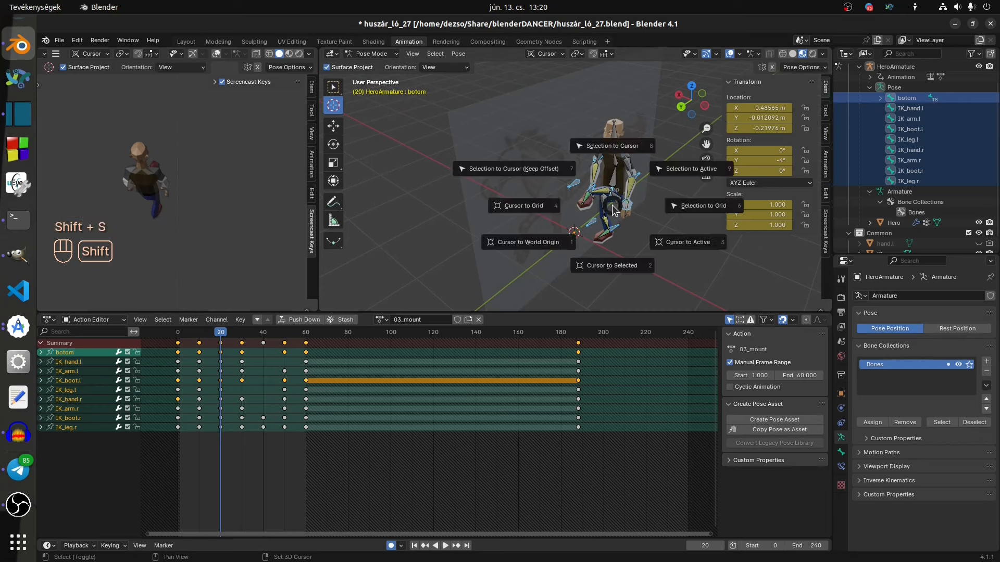
left_click(616, 266)
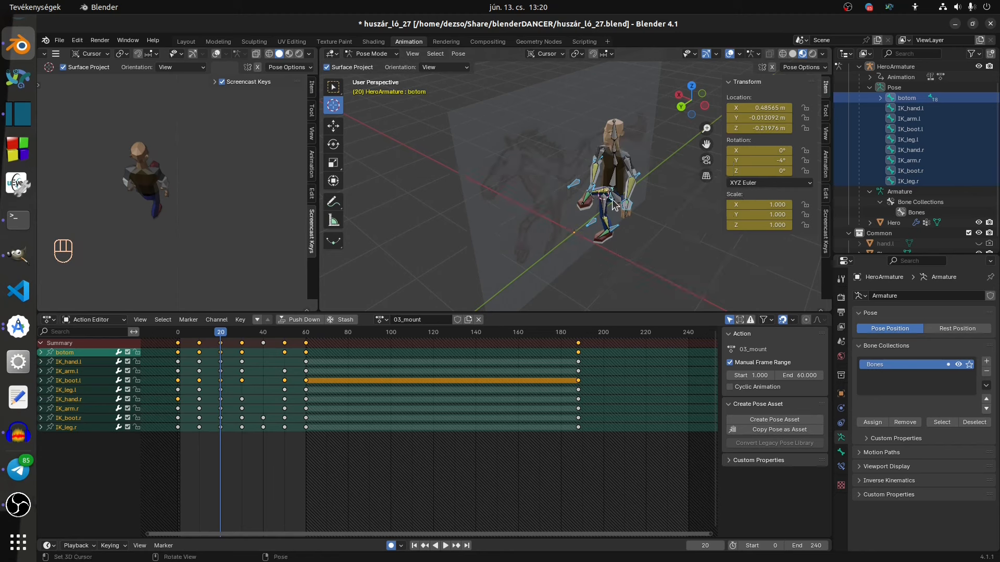
- Move the 3D cursor onto the raised foot in the top orthographic view
middle_click_drag(660, 210, 600, 252)
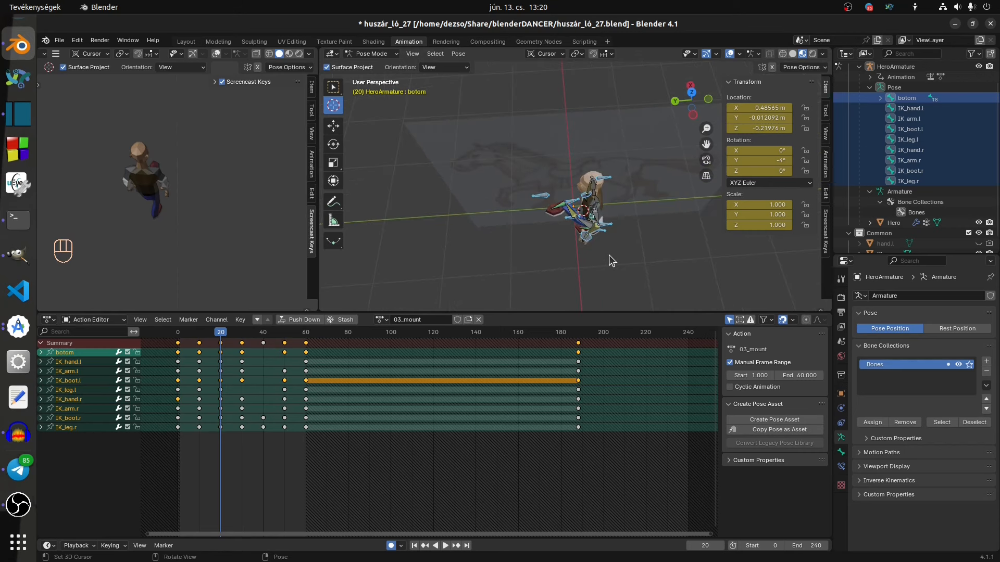
key("KP_1")
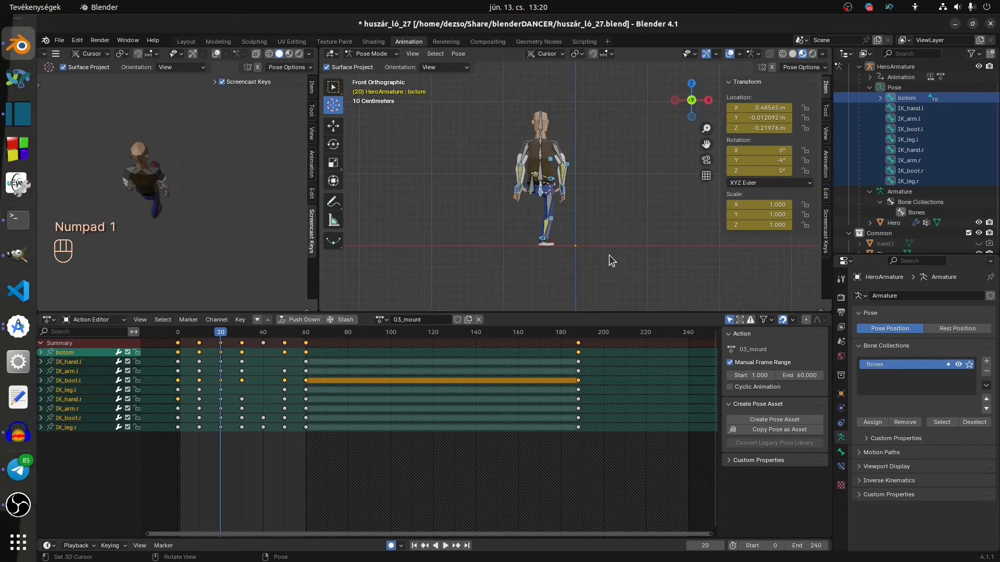
key("KP_7")
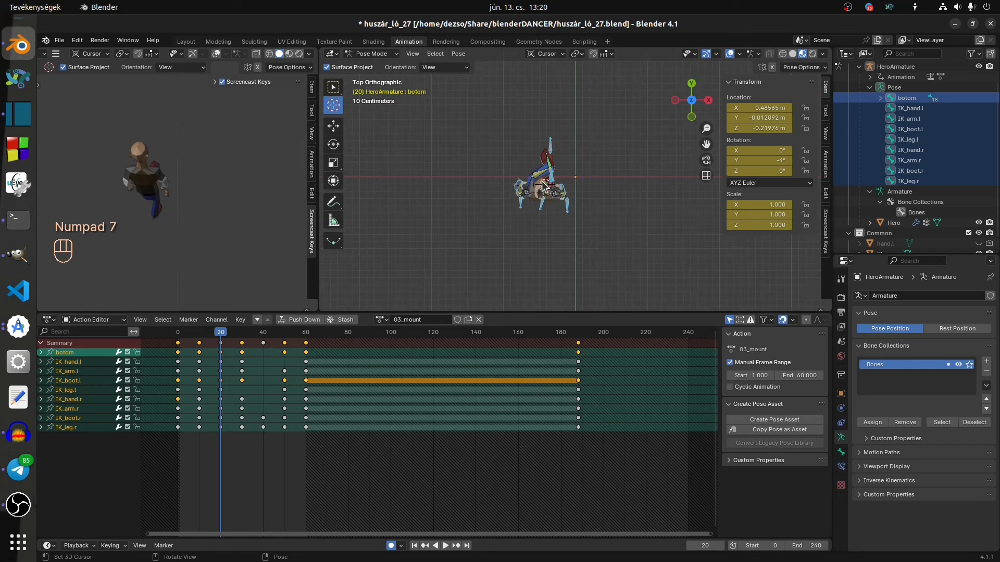
key("g")
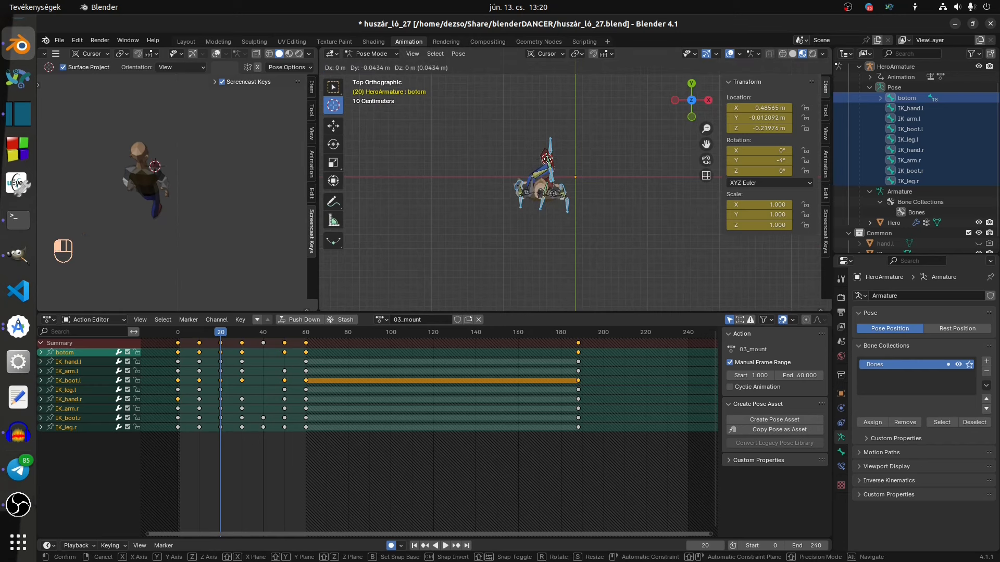
left_click(547, 159)
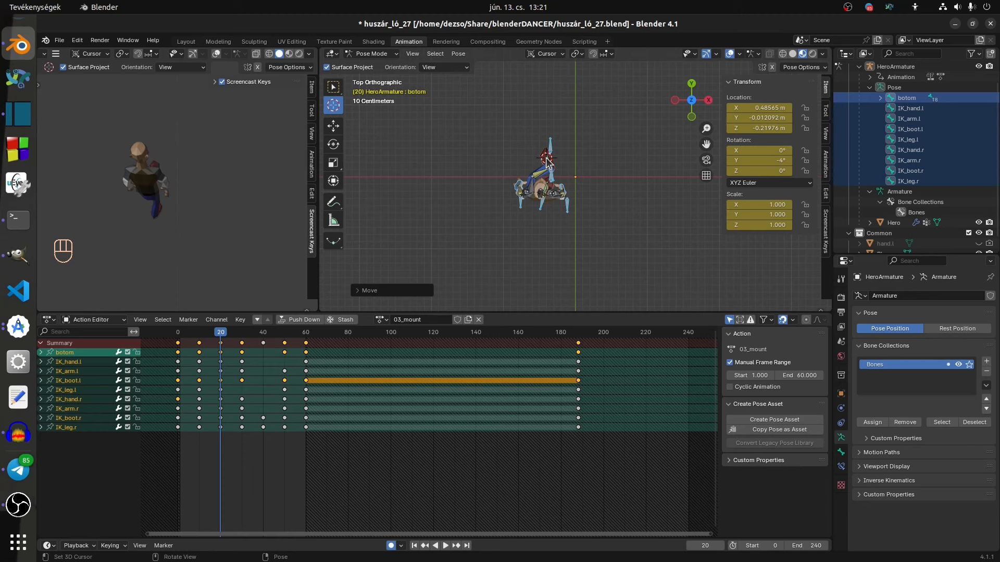
key("ctrl+KP_3")
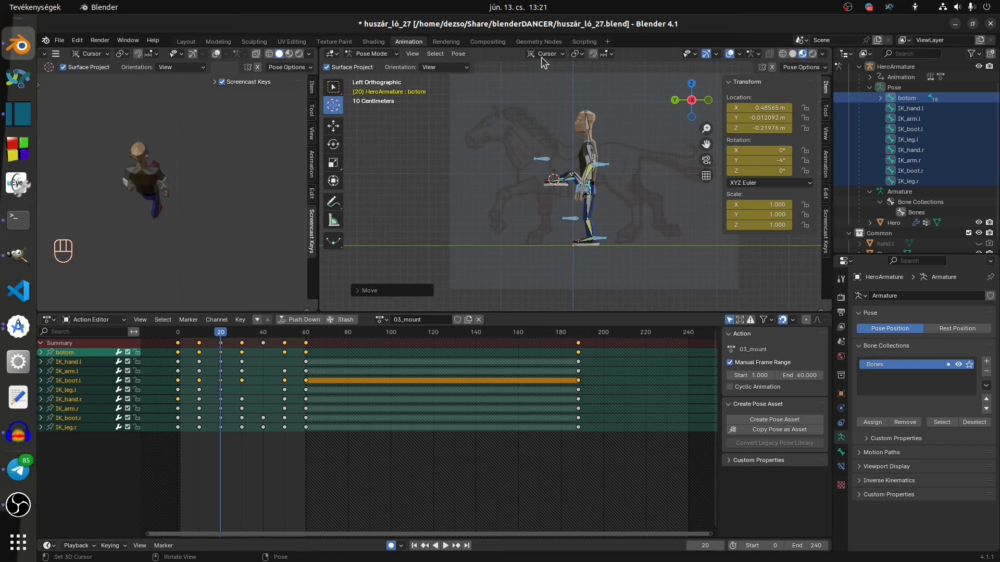
- Set the transform pivot point to 3D Cursor and the Rotate tool's orientation to Global
left_click(578, 53)
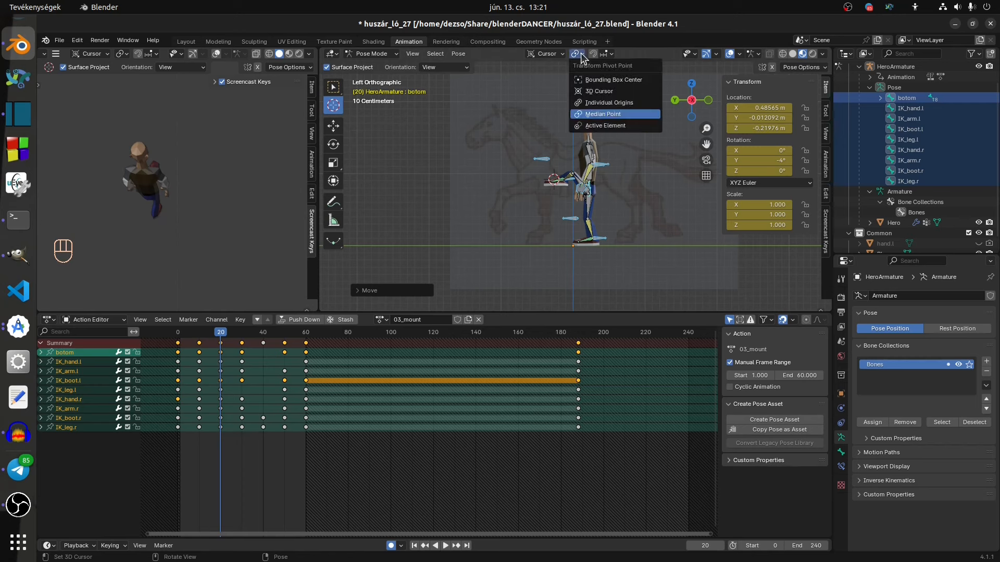
left_click(588, 93)
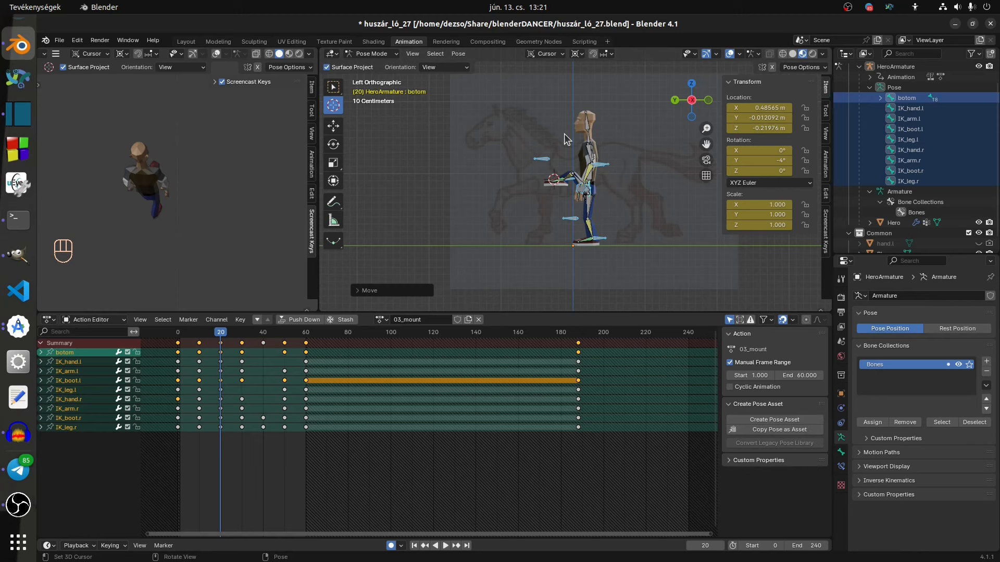
key("KP_7")
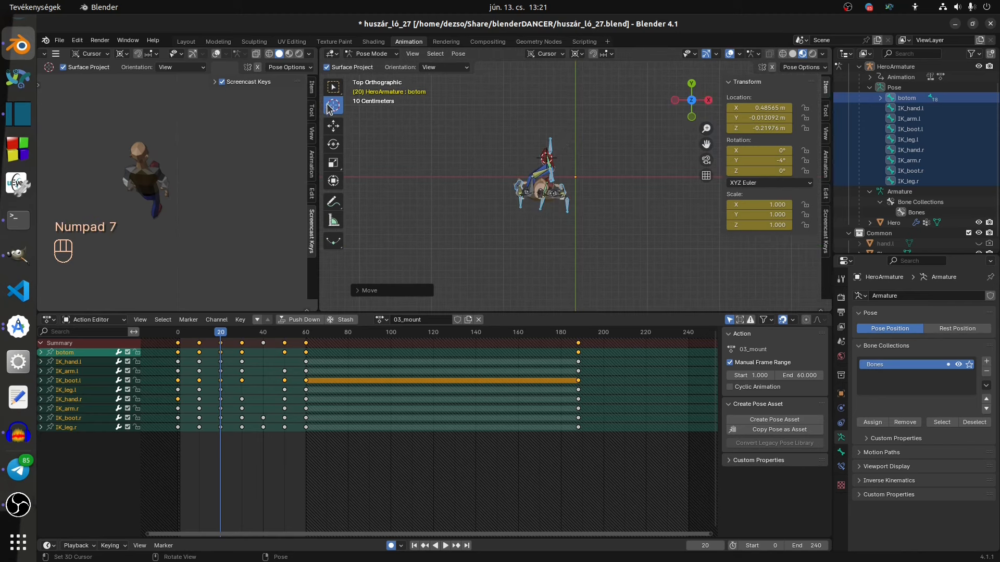
left_click(333, 145)
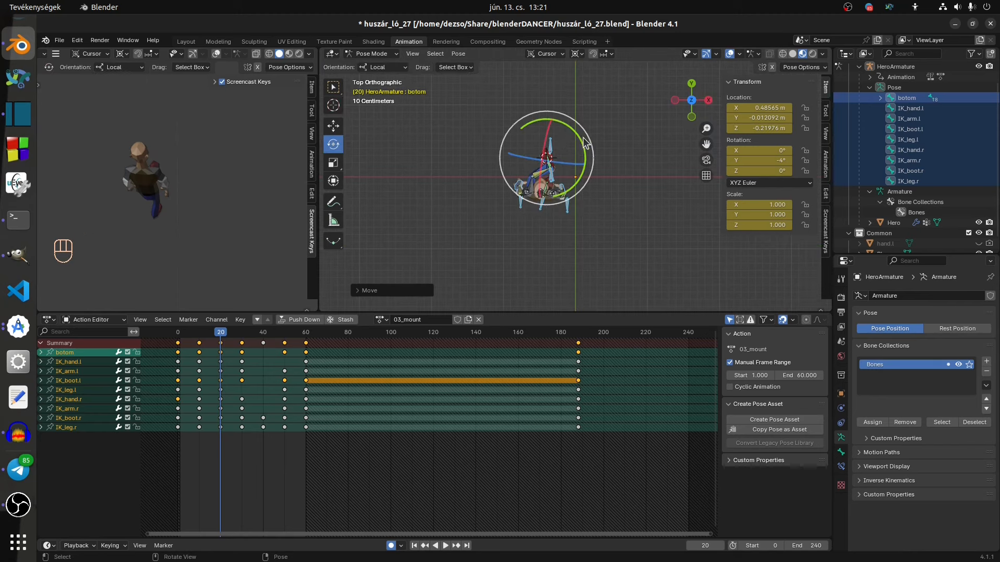
left_click(383, 67)
left_click(382, 92)
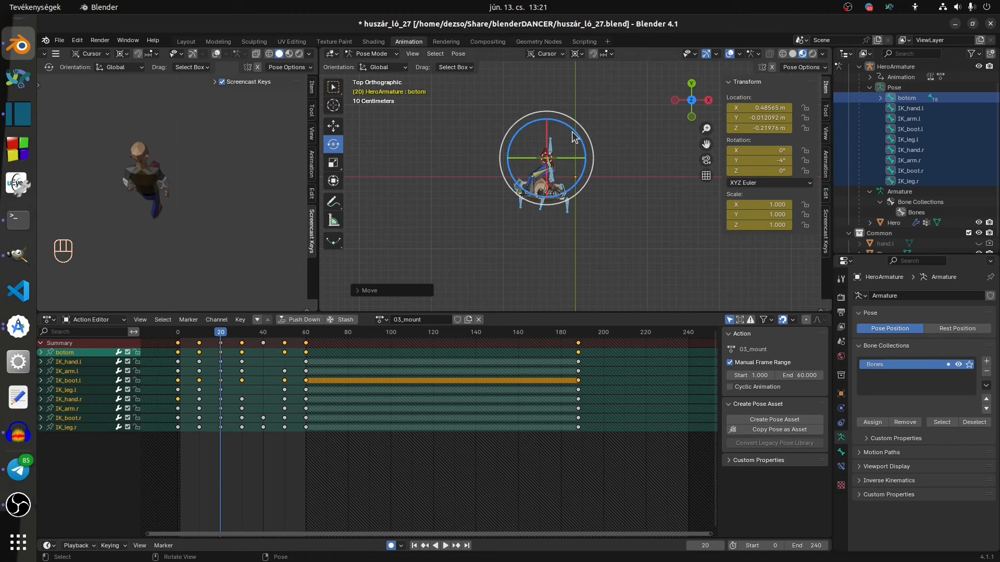
- Rotate the selected bones around the global Z axis at the 3D cursor until botom's Y rotation is about -73.5° at frame 20
left_click_drag(576, 137, 586, 182)
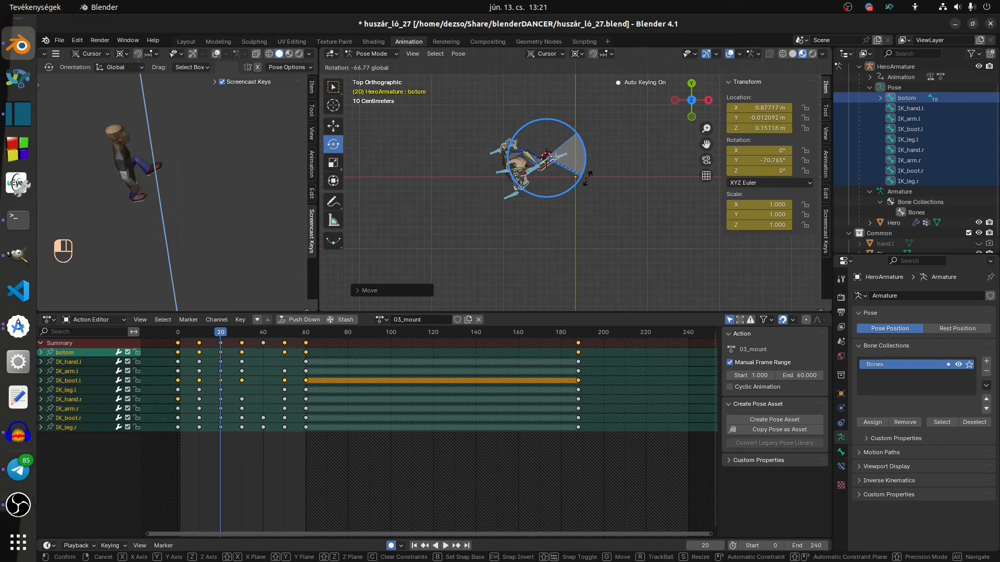
left_click_drag(583, 178, 584, 179)
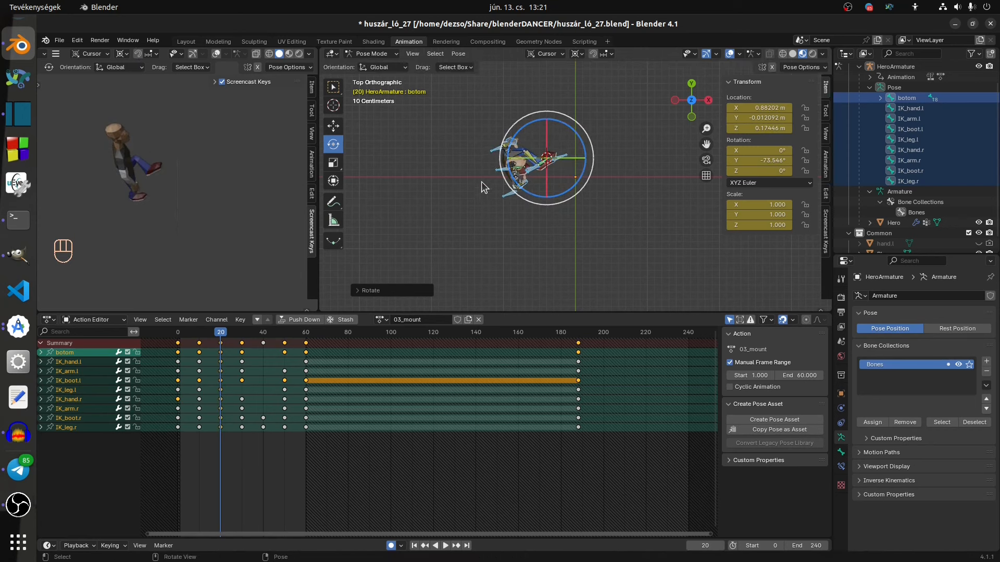
middle_click_drag(497, 180, 697, 100)
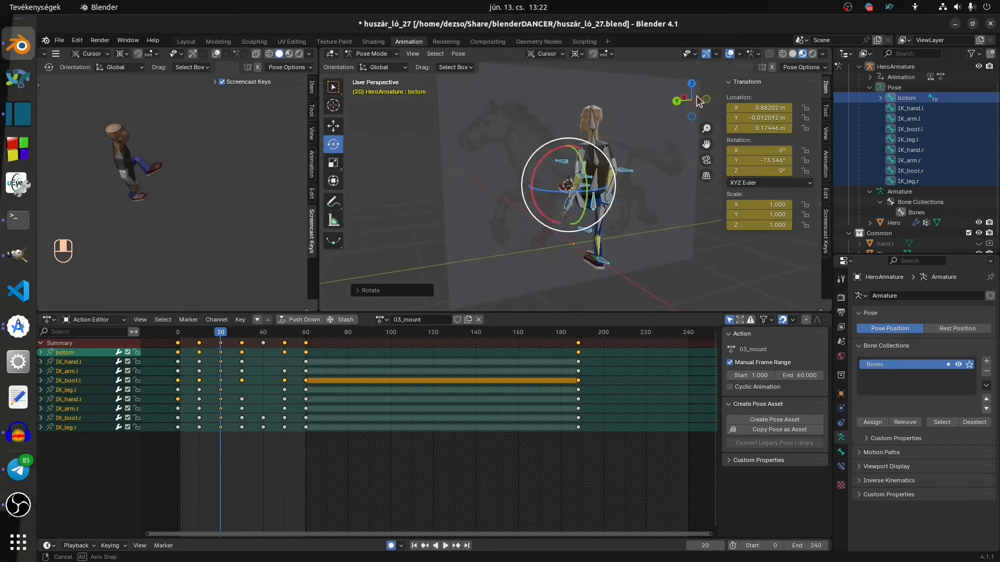
- At frame 10, rotate the selected bones around the global Z axis until botom's Y rotation is about -101.6°
key("space")
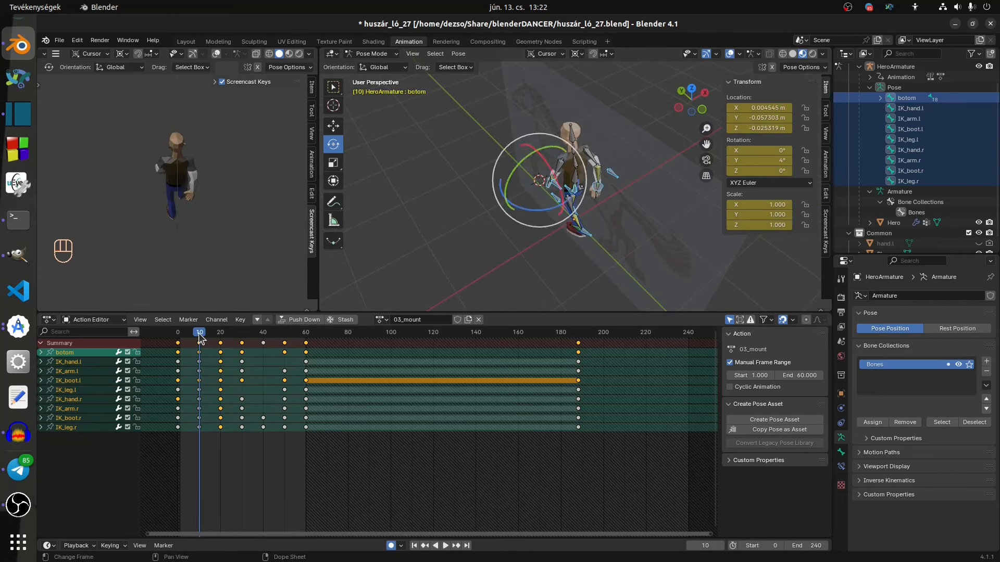
middle_click_drag(488, 215, 543, 229)
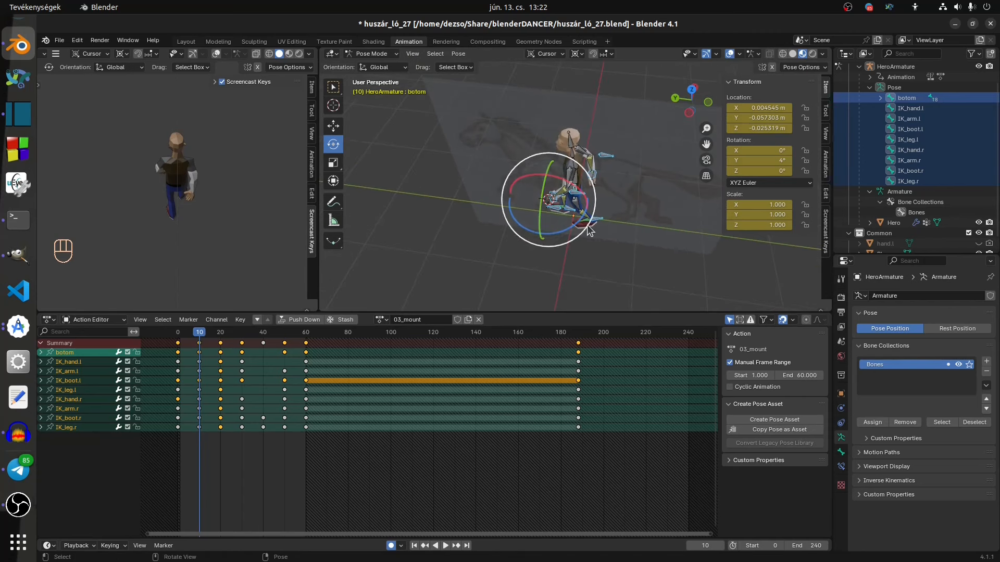
left_click(199, 342)
left_click_drag(573, 232, 485, 235)
middle_click_drag(568, 201, 488, 155)
- Move the selected bones at frame 10 until botom's location is about X 1.082 m and Z 0.317 m
left_click_drag(568, 176, 544, 177)
middle_click_drag(544, 177, 550, 211)
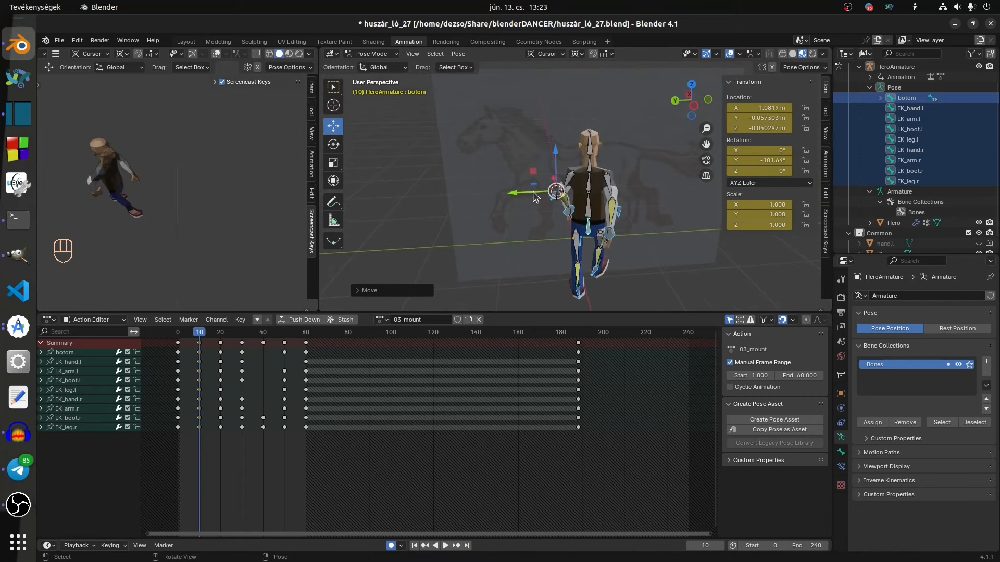
left_click_drag(535, 197, 504, 197)
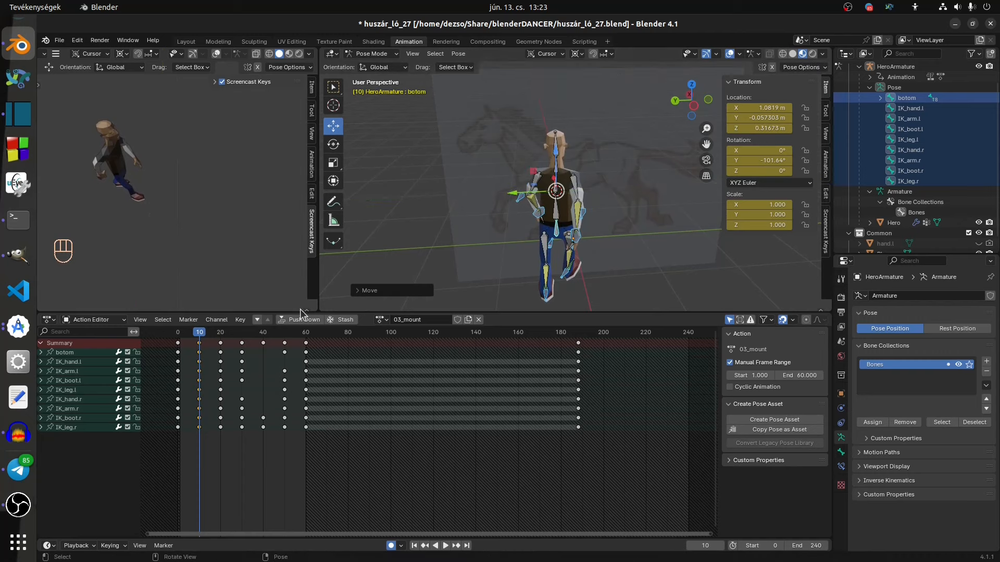
- At frame 0, move the selected bones along global X and Y until botom's location is about X 1.136 m, Z 0.218 m
key("space")
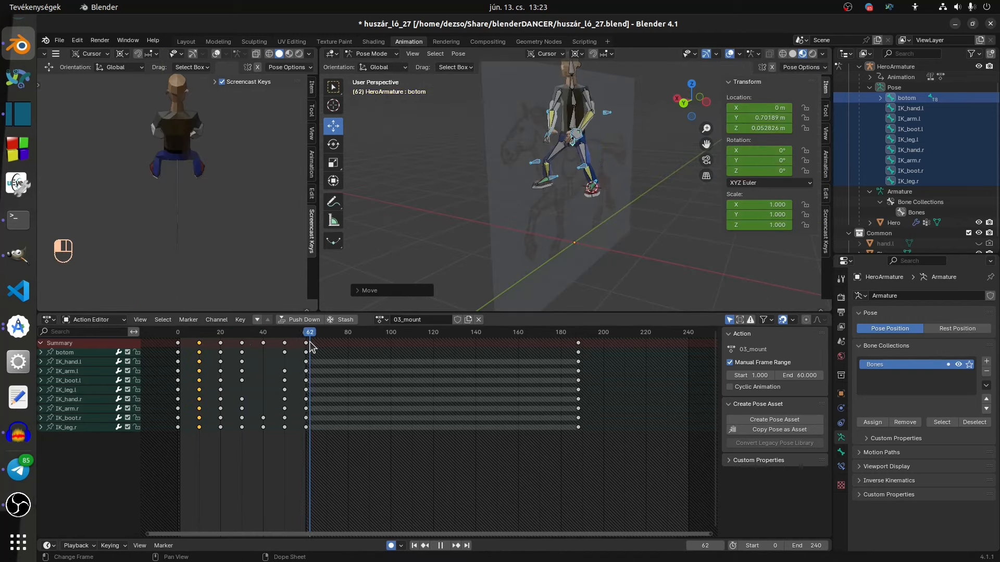
left_click_drag(310, 342, 176, 343)
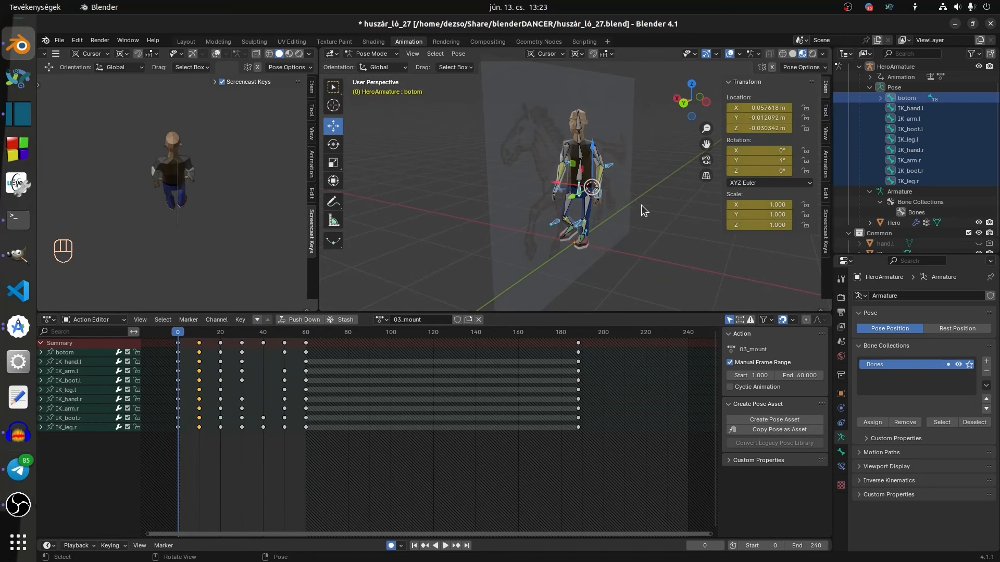
left_click_drag(566, 189, 650, 228)
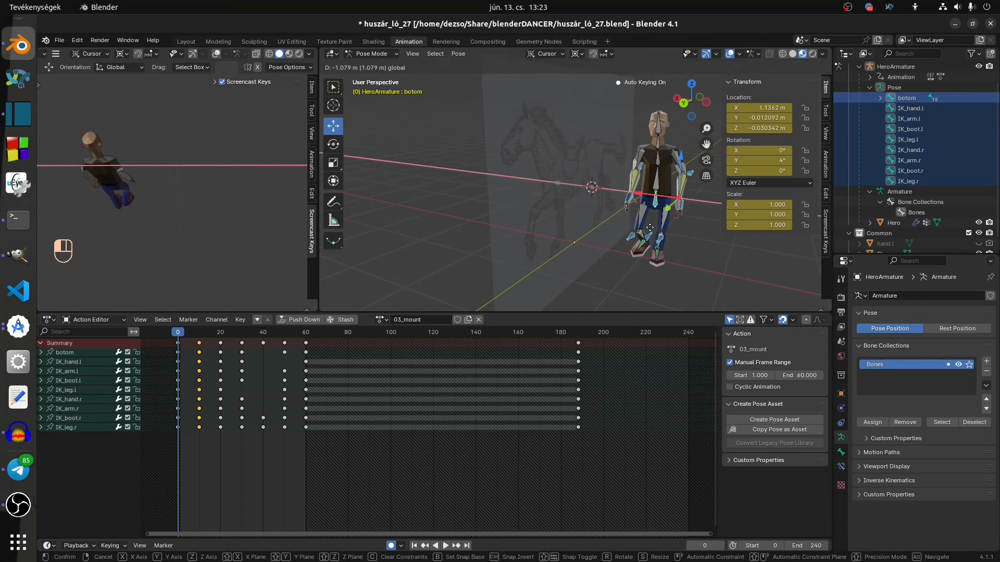
left_click(649, 228)
middle_click_drag(701, 208, 651, 202)
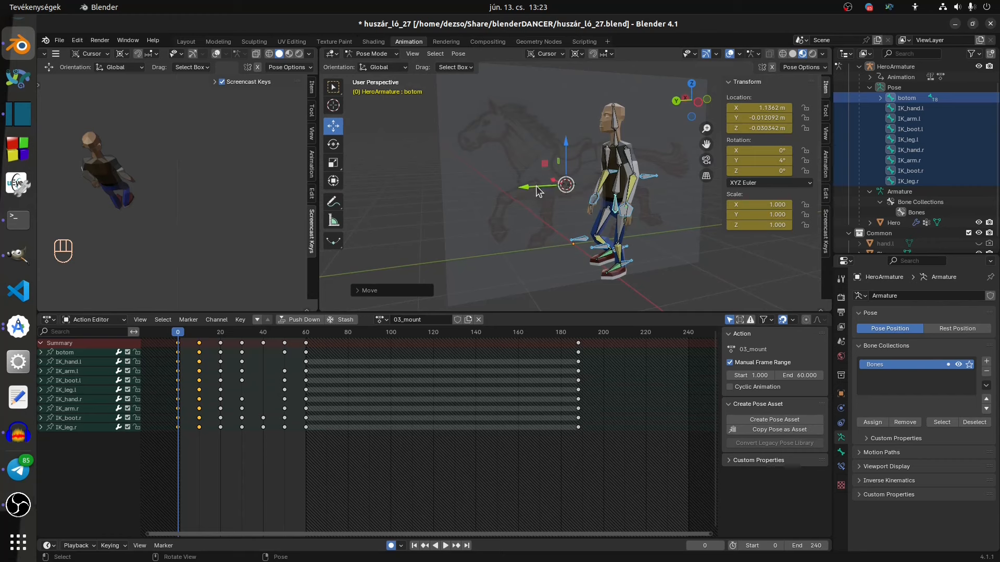
left_click_drag(538, 192, 517, 190)
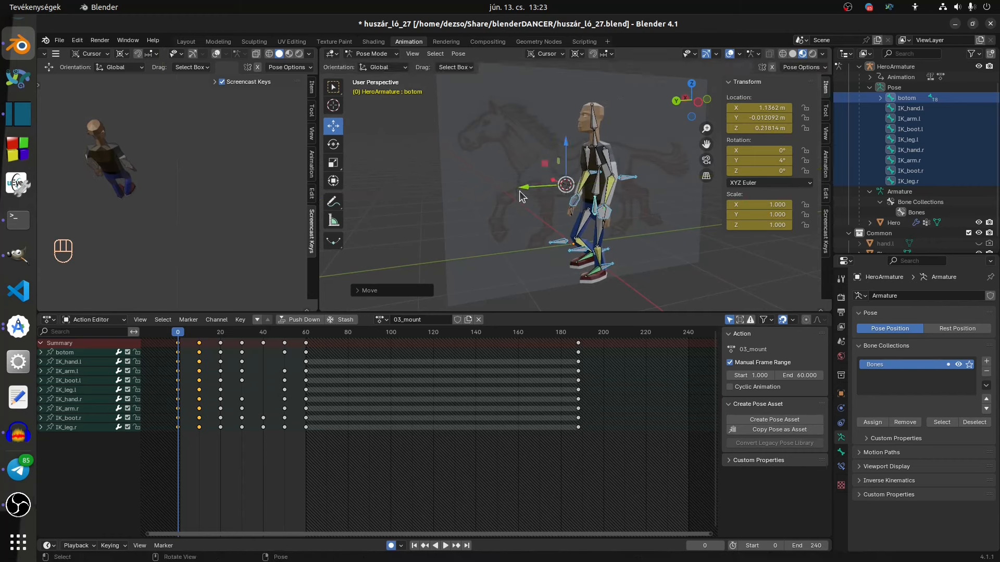
- Snap the 3D cursor to the selected bones and rotate them around global Z at frame 0 to face the horse
middle_click_drag(517, 190, 575, 243)
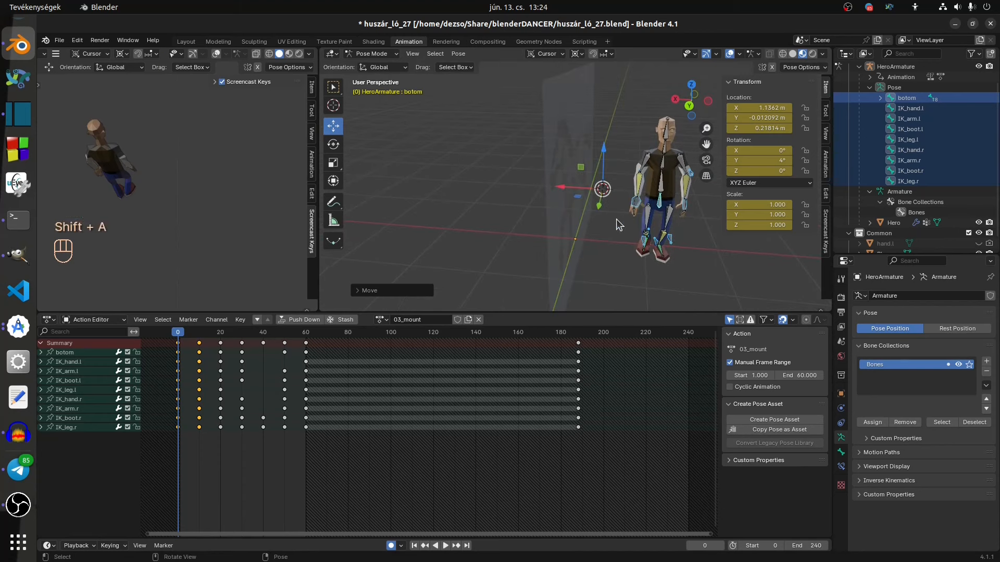
key("shift+s")
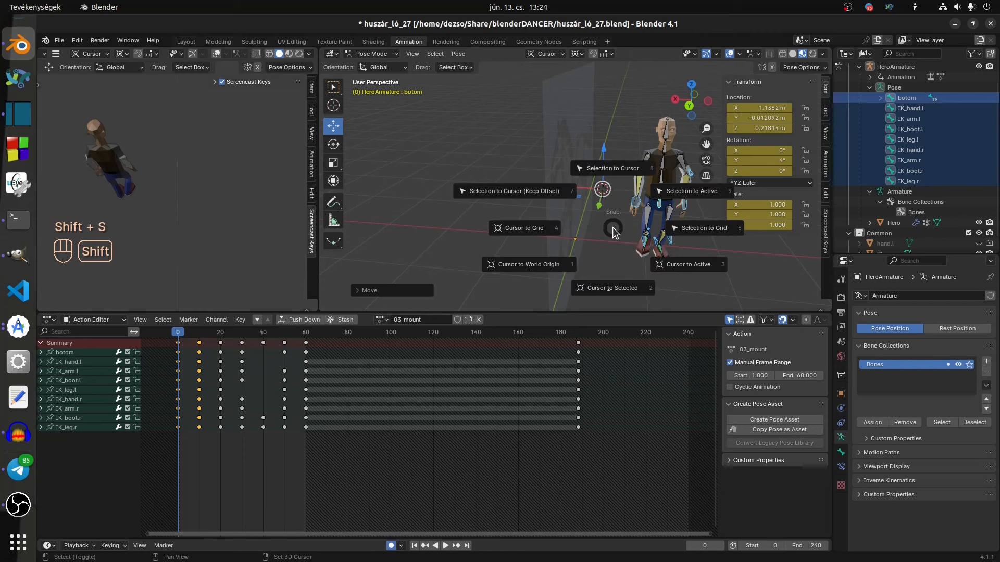
left_click(603, 289)
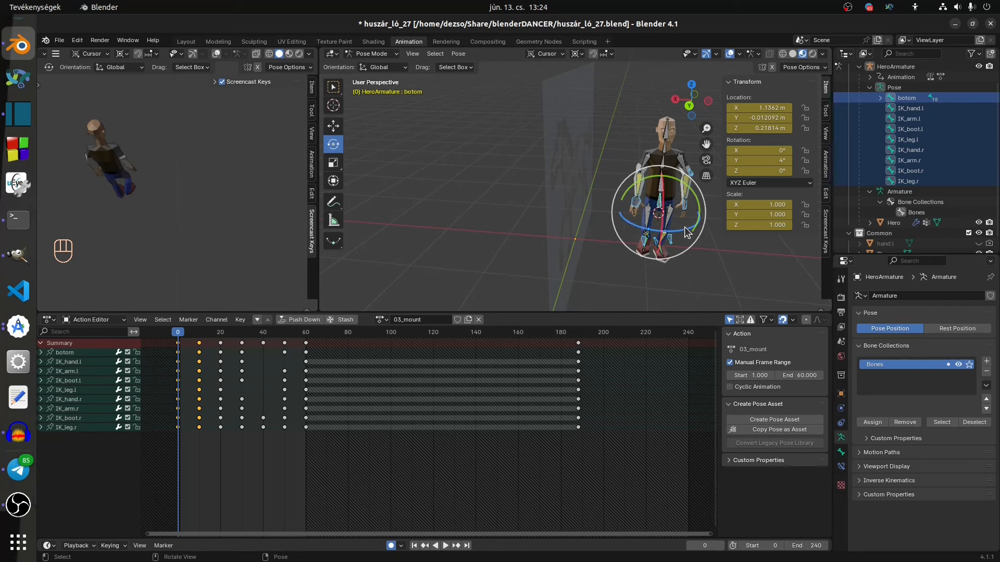
middle_click_drag(686, 233, 680, 242)
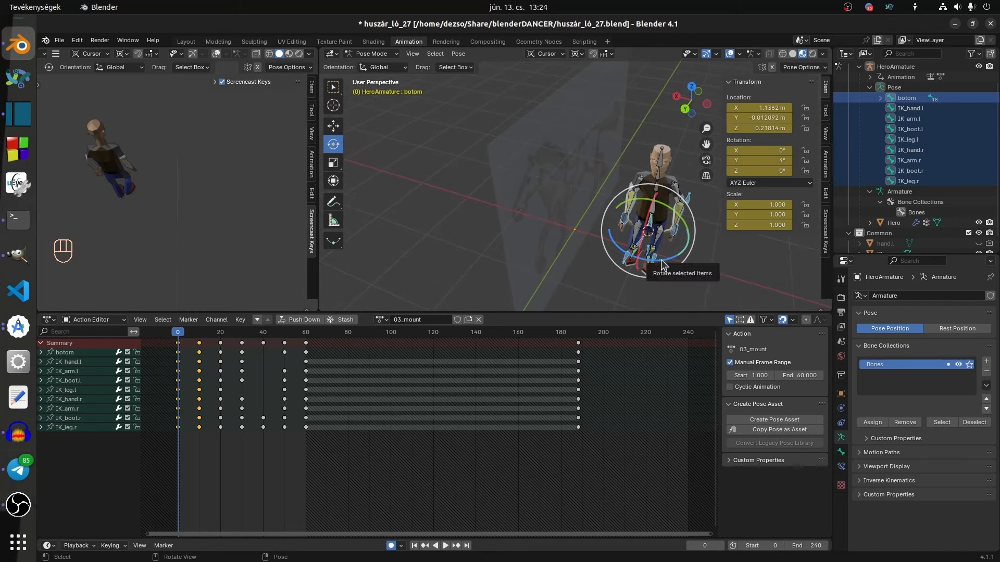
left_click_drag(667, 265, 599, 205)
- Play and scrub through the mount animation from several angles to check the hero's approach to the horse
key("space")
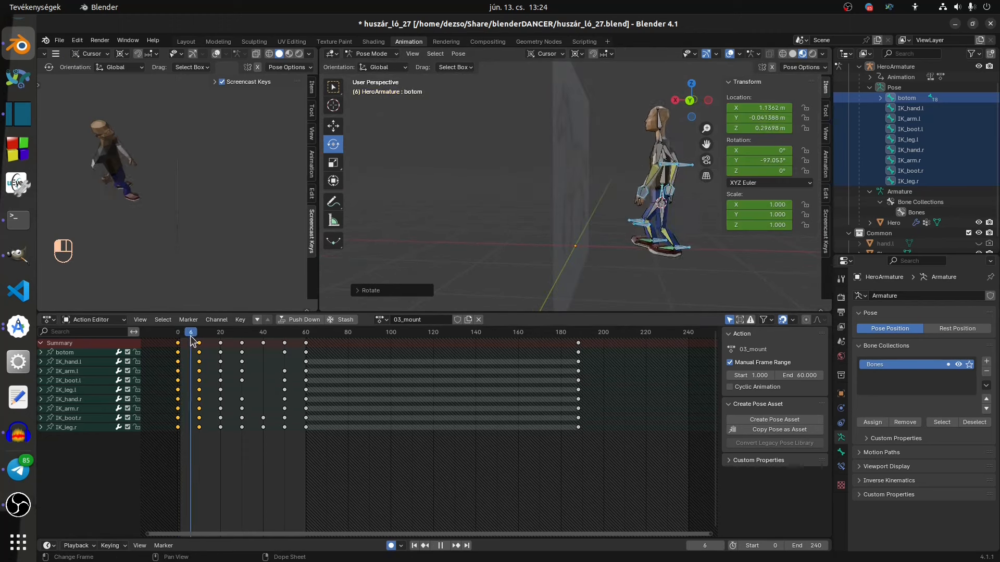
left_click_drag(216, 345, 198, 345)
middle_click_drag(480, 226, 393, 229)
left_click_drag(199, 333, 223, 352)
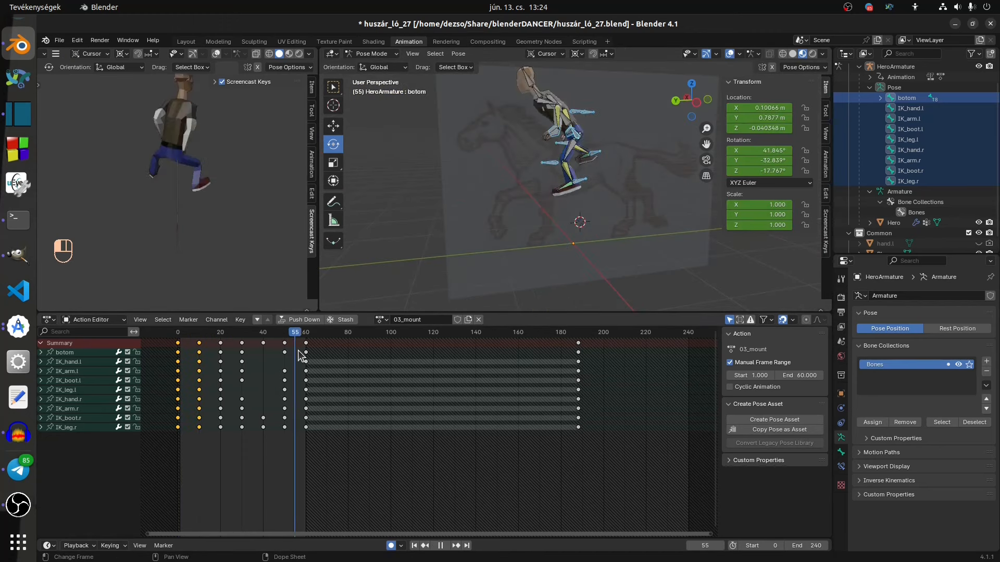
key("space")
middle_click_drag(478, 269, 792, 253)
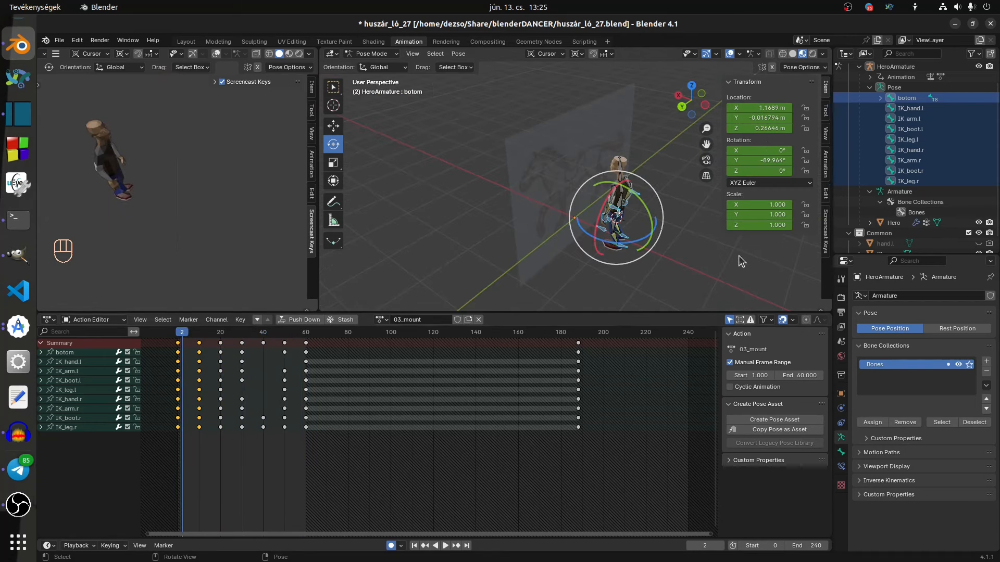
key("space")
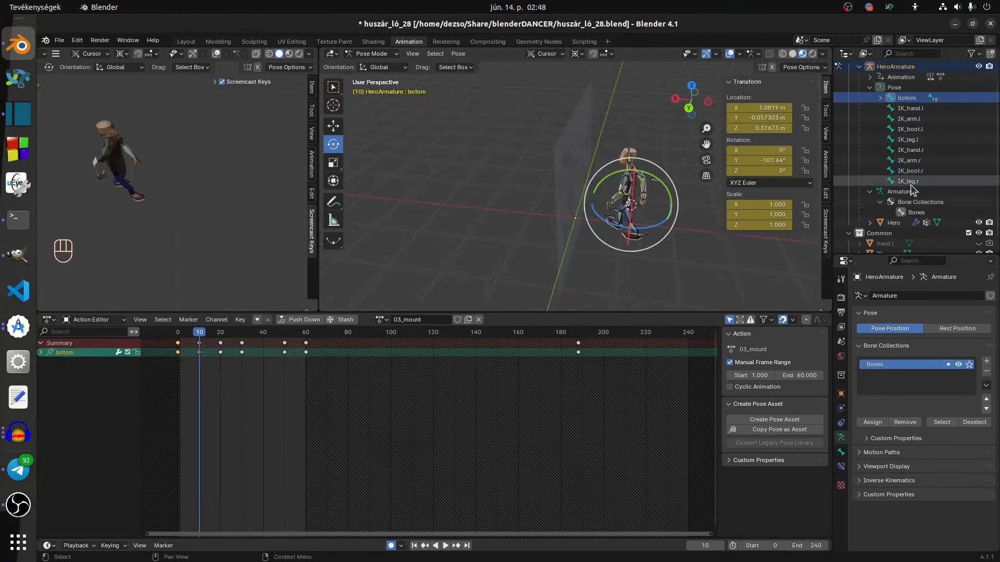
- Select IK_hand.l at frame 10 and snap the 3D cursor to the world origin
left_click(910, 108)
key("shift+s")
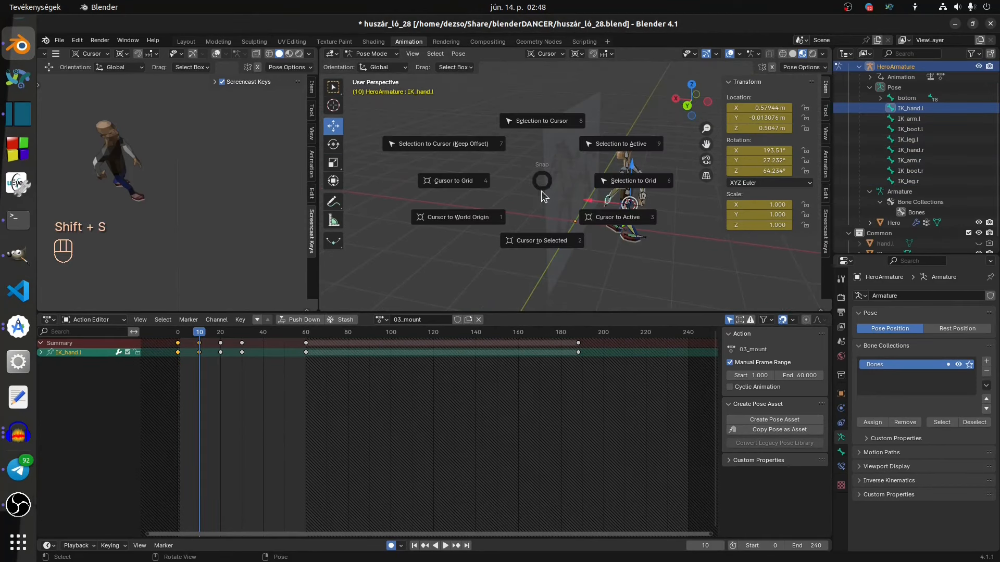
left_click(461, 216)
left_click(535, 111)
left_click(651, 180)
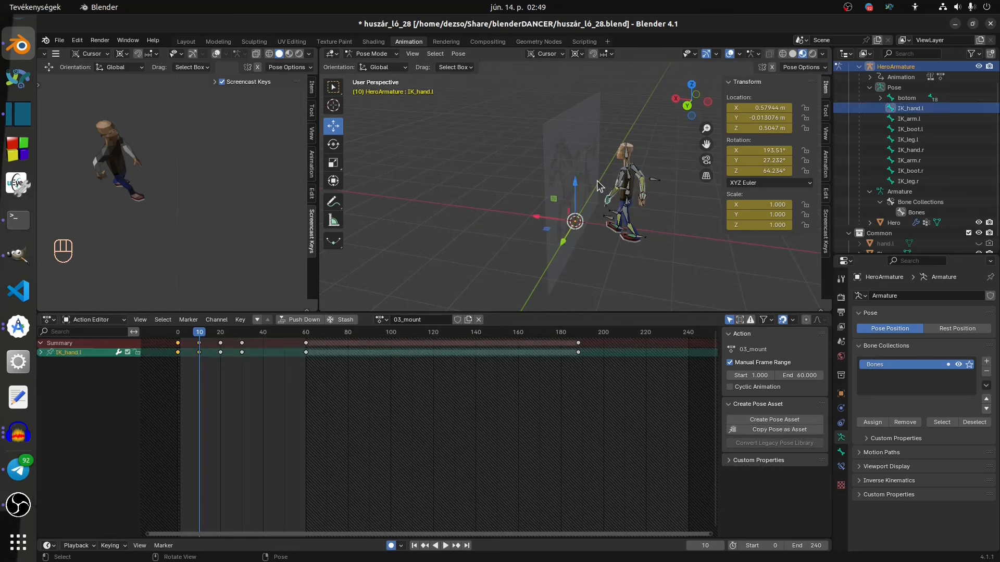
- Try Individual Origins as the transform pivot point and switch it to Active Element
left_click(577, 54)
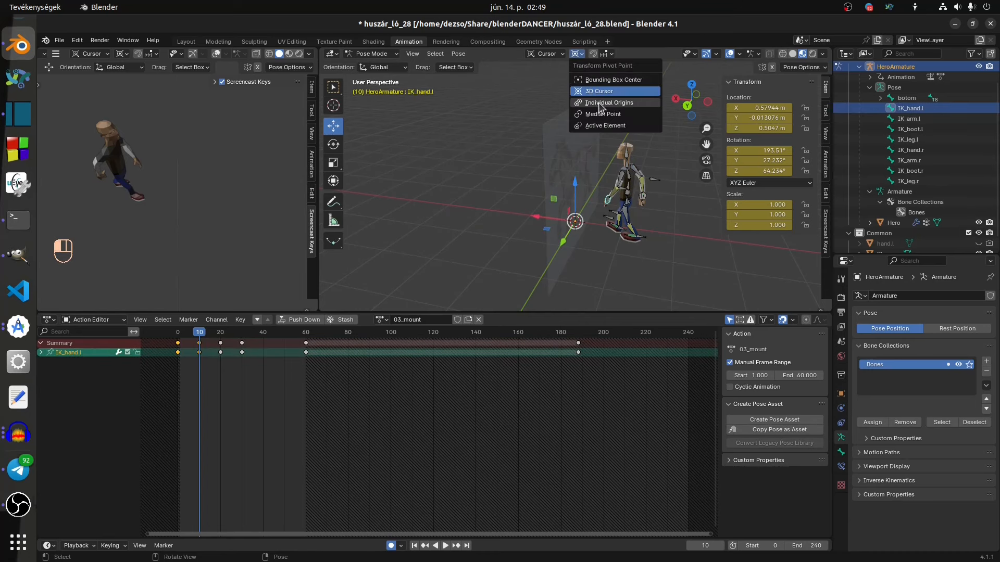
left_click(599, 104)
left_click(589, 175)
key("ctrl+z")
left_click(577, 53)
left_click(604, 125)
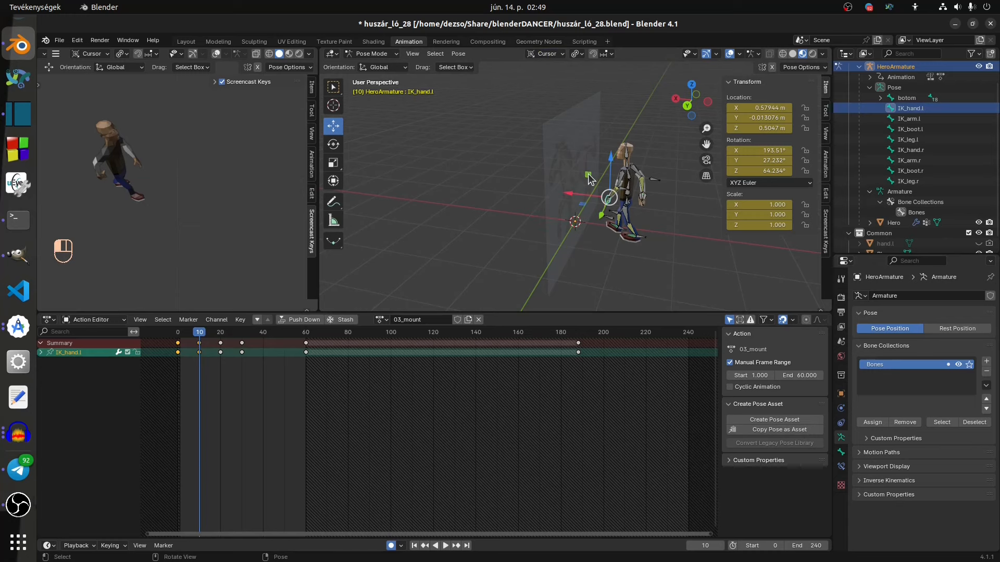
- Raise IK_hand.l toward the horse at frame 10 and rotate it to about X 193.5°, Y 27.1°, Z -9.8°
left_click_drag(589, 175, 572, 136)
scroll(573, 172, "up", 4)
mouse_move(671, 172)
middle_mouse_down()
mouse_move(567, 172)
mouse_move(661, 178)
middle_mouse_up()
left_click(333, 144)
left_click_drag(635, 119, 648, 172)
- Select the back1 and back2 bones at frame 10 and rotate them slightly to follow the outstretched left arm
middle_click_drag(650, 179, 670, 189)
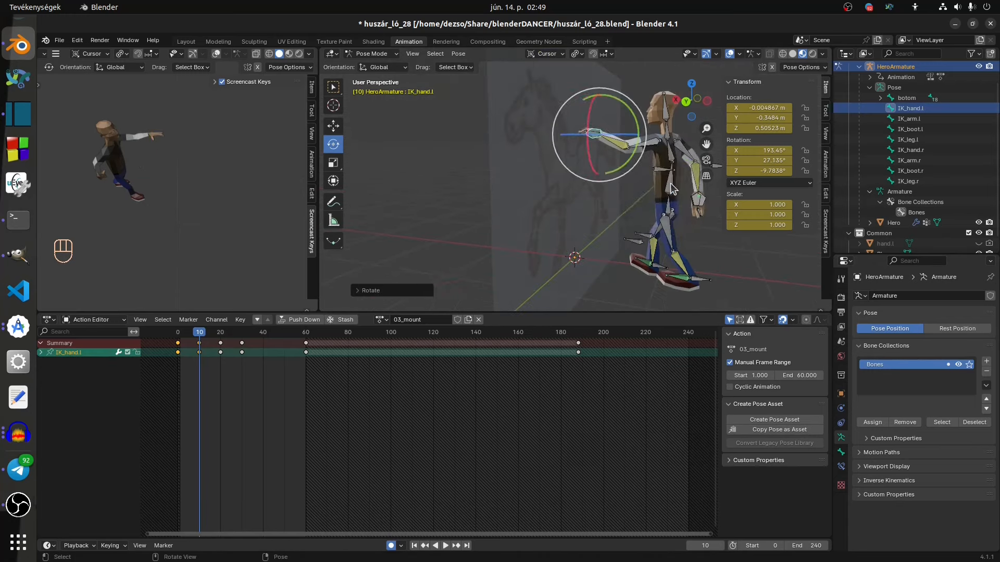
left_click(671, 182)
left_click(673, 165, "shift")
left_click_drag(695, 162, 690, 156)
mouse_move(677, 151)
middle_mouse_down()
mouse_move(555, 133)
mouse_move(666, 146)
middle_mouse_up()
- Move IK_hand.l slightly farther toward the horse at frame 10, extending the left arm
left_click(608, 136)
left_click(334, 126)
left_click_drag(592, 138, 587, 139)
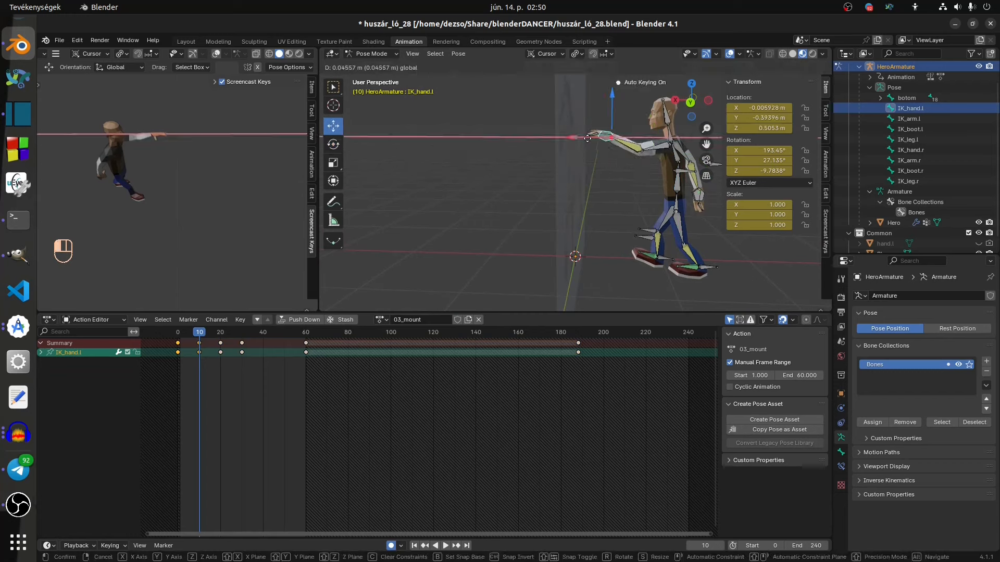
middle_click_drag(650, 135, 521, 156)
left_click_drag(476, 185, 472, 185)
- Rotate the back2 bone at frame 10 to turn the upper torso with the outstretched left arm
middle_click_drag(500, 166, 656, 159)
left_click(671, 162)
left_click(333, 144)
middle_click_drag(604, 157, 565, 159)
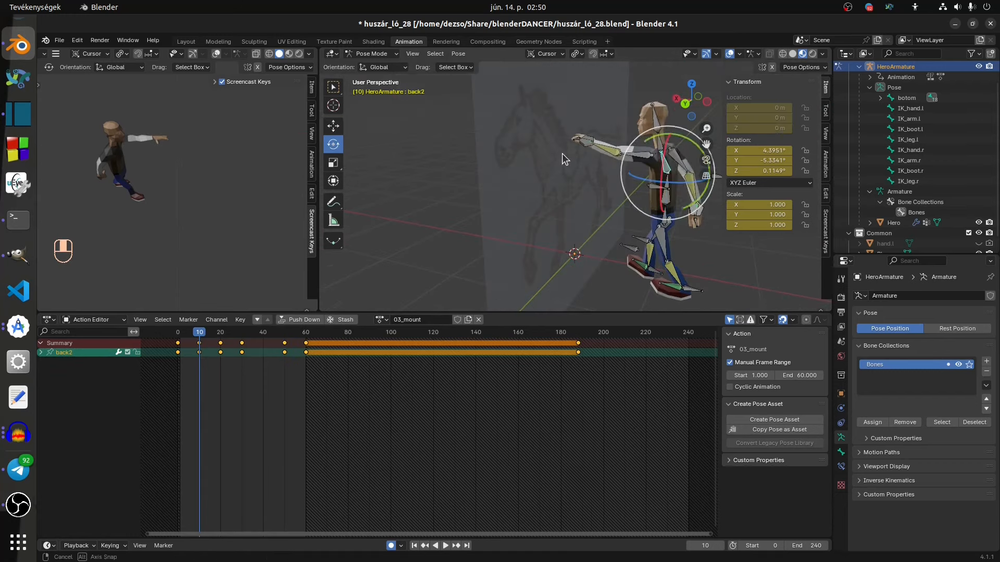
left_click_drag(662, 182, 636, 179)
- Copy IK_hand.l's key at frame 10 and paste it at frame 20
middle_click_drag(517, 219, 453, 235)
mouse_move(199, 332)
left_mouse_down()
mouse_move(208, 328)
mouse_move(199, 331)
left_mouse_up()
middle_click_drag(500, 206, 572, 190)
left_click(585, 136)
left_click(200, 345)
key("ctrl+c")
mouse_move(221, 333)
left_mouse_down()
mouse_move(243, 336)
mouse_move(221, 334)
left_mouse_up()
key("ctrl+v")
- Select back1 and back2 and compare the torso pose at frames 20, 10 and 15
left_click(607, 199)
left_click(610, 175, "shift")
middle_click_drag(641, 182, 651, 208)
left_click_drag(221, 333, 200, 339)
middle_click_drag(614, 198, 531, 200)
left_click_drag(200, 334, 210, 338)
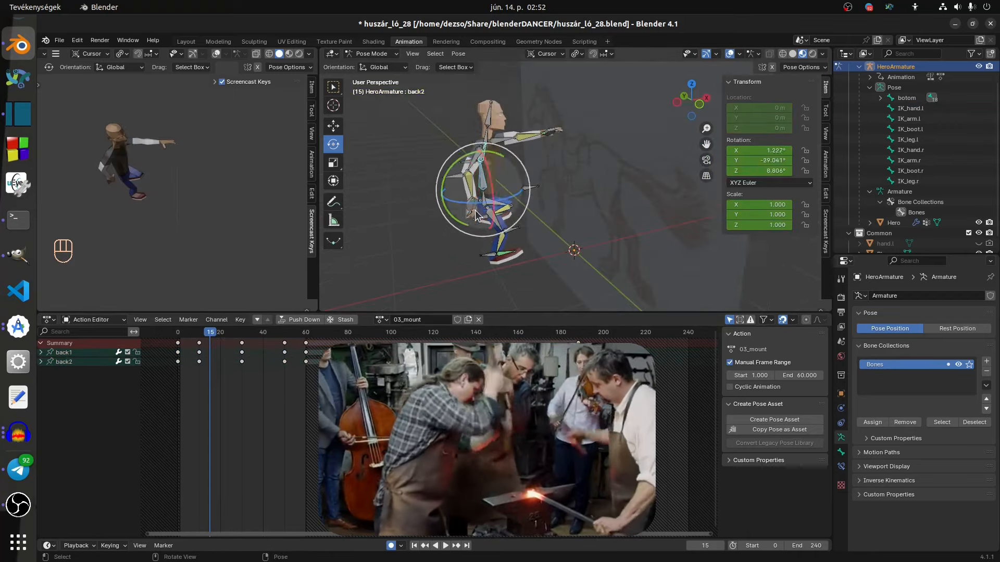
- Adjust the hero's arm pose at frame 15 with the Move and Rotate tools
left_click(547, 192)
left_click(333, 126)
left_click(334, 145)
left_click_drag(583, 192, 572, 219)
- At frame 20, move and rotate the hero's limb controls to shape the mounting pose
left_click_drag(210, 334, 221, 334)
middle_click_drag(552, 203, 624, 187)
left_click(333, 126)
left_click(635, 185)
left_click(333, 144)
left_click(563, 155)
left_click(333, 126)
left_click_drag(578, 148, 562, 144)
left_click(651, 255)
left_click_drag(654, 224, 695, 242)
left_click(333, 144)
left_click(615, 184)
- At frame 25, select and adjust the hero's limb controls for the mounting pose
mouse_move(223, 343)
left_mouse_down()
mouse_move(176, 333)
mouse_move(231, 337)
left_mouse_up()
left_click(597, 180)
left_click(334, 126)
left_click(615, 186)
left_click(604, 178)
- Copy IK_hand.r's key just before frame 20 and paste it at frame 20
left_click(208, 344)
key("ctrl+c")
key("ctrl+v")
- At frame 25, move IK_hand.r to about X 0.031, Y -1.061, Z -0.303 m and rotate it to about 8.2°, 39.1°, -38°
middle_click_drag(615, 177, 572, 208)
left_click_drag(568, 172, 632, 156)
left_click(333, 144)
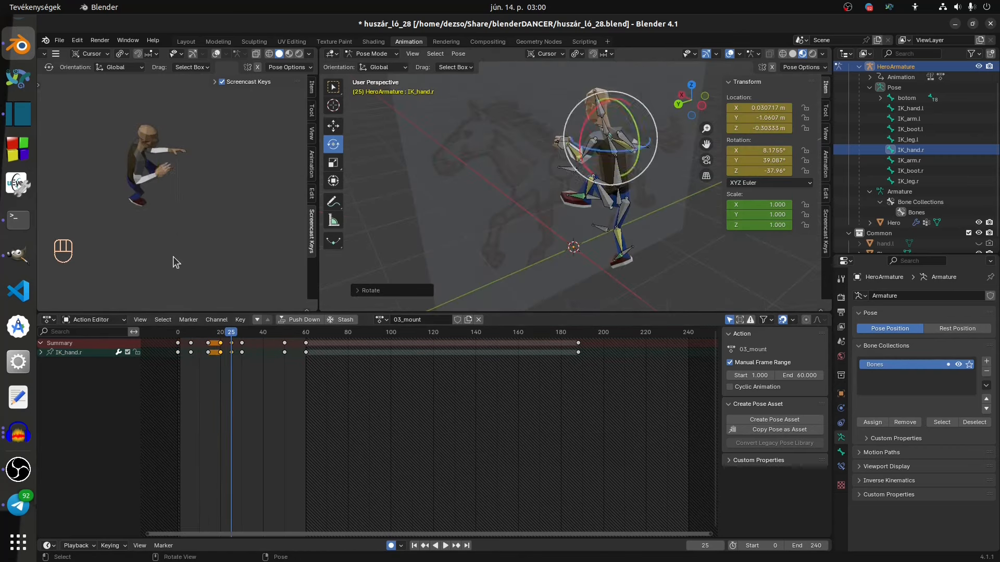
- Go to frame 10 and adjust the selected hand control with the Move and Rotate tools
middle_click_drag(177, 263, 130, 230)
left_click_drag(231, 333, 200, 335)
middle_click_drag(626, 190, 573, 177)
left_click(333, 126)
left_click(333, 144)
- Fine-tune the selected control at frame 15
mouse_move(199, 333)
left_mouse_down()
mouse_move(158, 337)
mouse_move(210, 347)
left_mouse_up()
middle_click_drag(614, 187, 521, 208)
left_click_drag(487, 206, 487, 207)
middle_click_drag(520, 203, 574, 196)
- At frame 20, select IK_leg.l and adjust the left leg's pose
left_click_drag(211, 333, 220, 335)
left_click(564, 159)
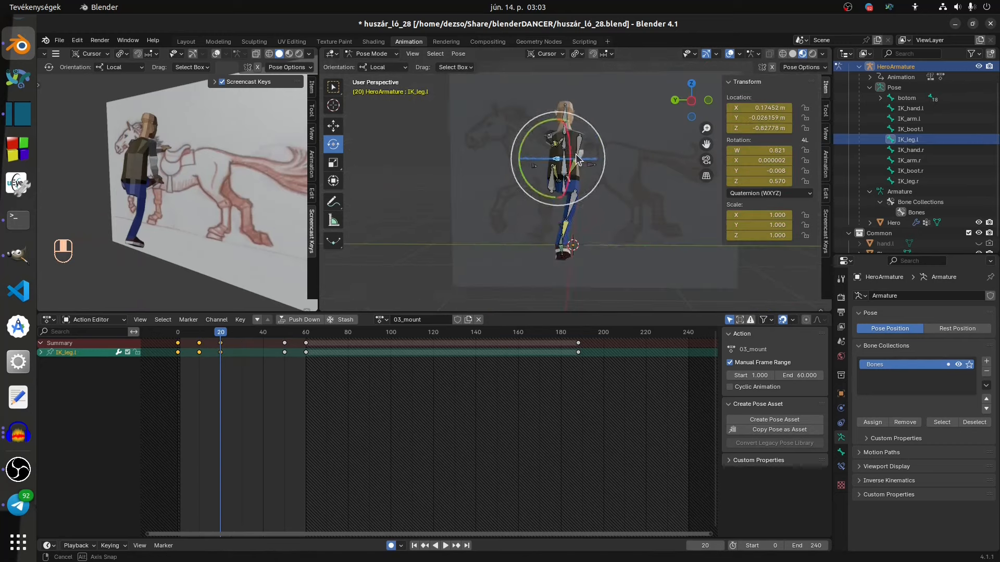
left_click(333, 126)
left_click(617, 190)
middle_click_drag(567, 198, 615, 193)
- At frame 15, select a control near the torso, then move and rotate it to refine the pose
left_click_drag(220, 333, 211, 336)
middle_click_drag(614, 193, 568, 187)
left_click(577, 172)
left_click_drag(586, 177, 599, 162)
left_click(333, 144)
middle_click_drag(604, 182, 639, 131)
- Position IK_hand.r at frame 10 at about X -0.477 m, Y -1.651 m, Z -0.022 m
mouse_move(211, 333)
left_mouse_down()
mouse_move(160, 336)
mouse_move(195, 336)
left_mouse_up()
left_click(333, 126)
middle_click_drag(573, 178, 502, 166)
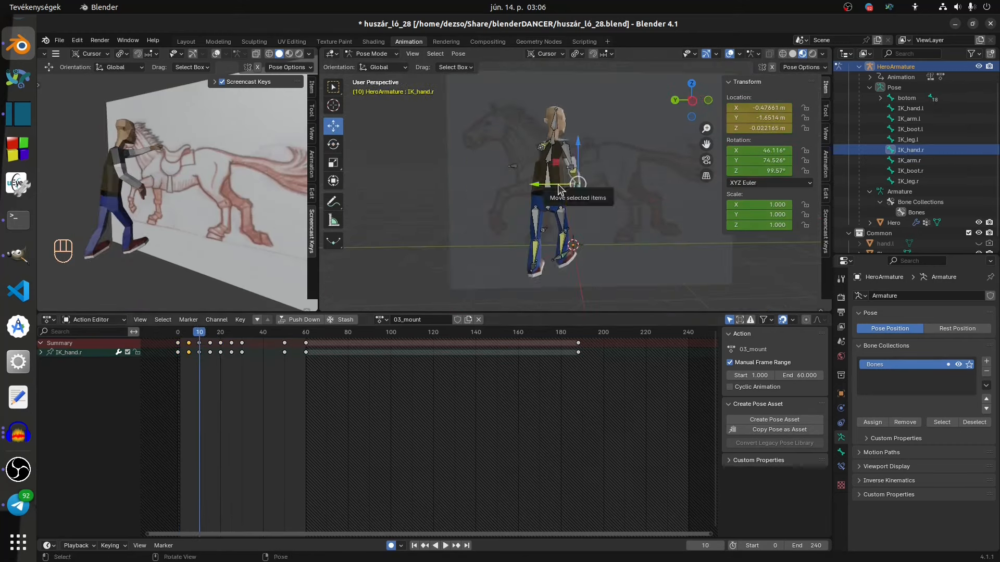
- At frame 12, move and rotate IK_hand.r to refine the right hand's path
left_click_drag(199, 334, 204, 336)
left_click_drag(502, 214, 496, 221)
middle_click_drag(521, 208, 568, 187)
left_click(333, 144)
left_click_drag(610, 180, 607, 172)
- At frame 10, reposition IK_hand.r at about X -0.390 m, Y -1.394 m, Z -0.128 m
left_click(334, 126)
left_click(558, 205)
left_click_drag(204, 334, 199, 336)
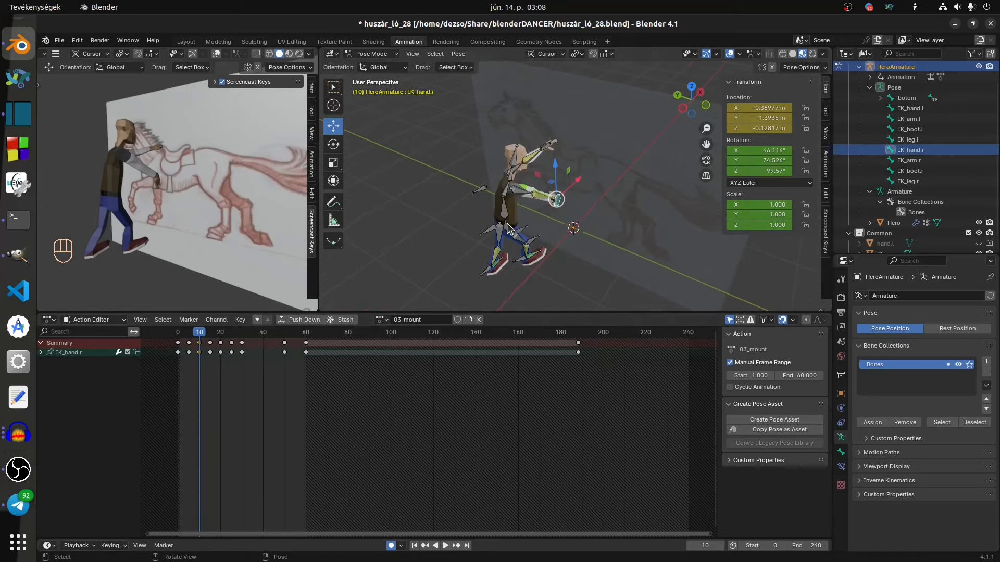
left_click(574, 194)
middle_click_drag(552, 182, 573, 185)
left_click(333, 144)
- At frame 5, move IK_hand.r along the global X axis toward the horse and adjust its rotation
left_click_drag(199, 333, 188, 336)
left_click(333, 126)
middle_click_drag(610, 172, 521, 172)
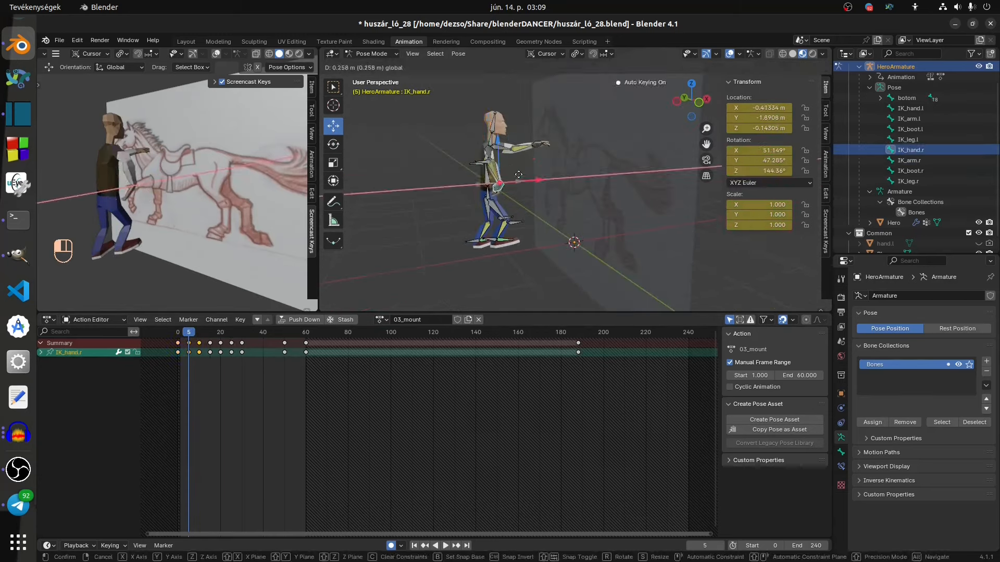
left_click_drag(500, 156, 552, 187)
left_click(334, 144)
- Zoom the keyframe timeline in on the first 60 frames and rotate a foot control at frame 0
left_click_drag(188, 334, 197, 343)
left_click_drag(711, 534, 379, 534)
left_click_drag(271, 333, 230, 336)
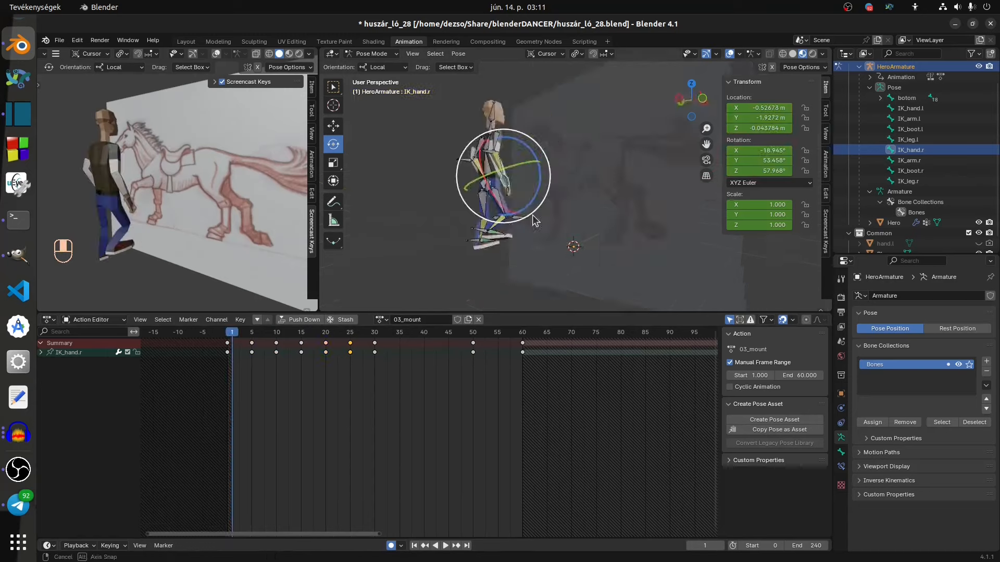
middle_click_drag(533, 219, 625, 208)
left_click(669, 240)
left_click_drag(646, 260, 638, 244)
- At frame 8, rotate the back1 bone to refine the upper body's lean toward the horse
left_click_drag(227, 334, 252, 336)
middle_click_drag(584, 182, 521, 188)
left_click(503, 246)
left_click_drag(252, 333, 268, 336)
left_click(659, 173)
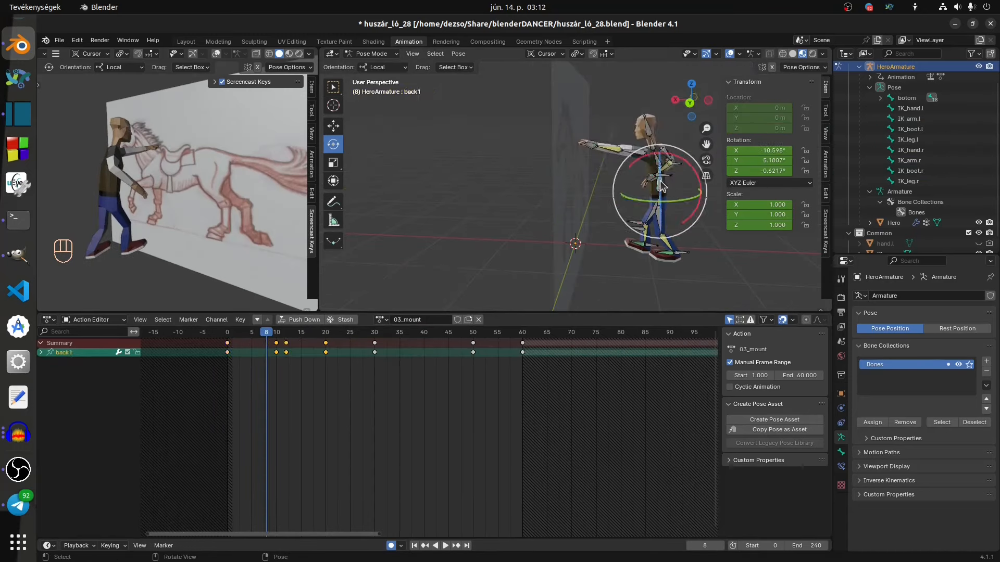
middle_click_drag(614, 172, 583, 219)
left_click_drag(619, 208, 627, 192)
- Enlarge the 3D viewports above the timeline and, at frame 10, delete a keyframe of the selected bone
left_click_drag(380, 535, 348, 535)
left_click_drag(294, 333, 250, 336)
left_click_drag(468, 312, 469, 429)
middle_click_drag(547, 208, 610, 272)
left_click_drag(251, 450, 294, 469)
left_click(666, 261)
key("Delete")
- At frame 10, position IK_arm.l at about X 0.262 m, Y -0.651 m, Z 0.063 m and rotate it
left_click(664, 214)
left_click(333, 126)
middle_click_drag(573, 219, 627, 171)
left_click(333, 144)
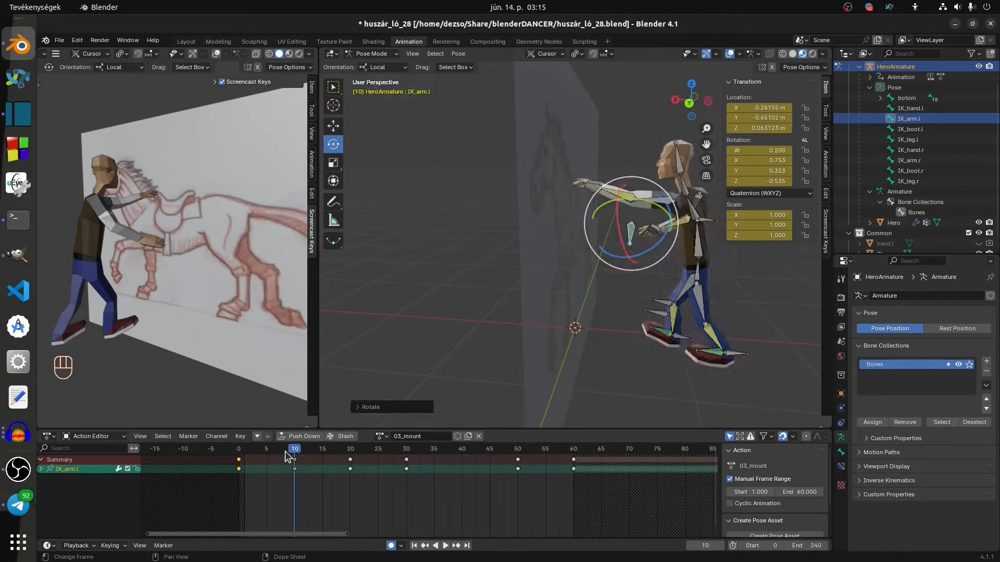
- At frame 10, shift a pose control slightly toward the horse and rotate the back2 bone
left_click(688, 271)
left_click(333, 126)
left_click_drag(668, 281, 660, 282)
left_click(333, 144)
middle_click_drag(646, 271, 651, 250)
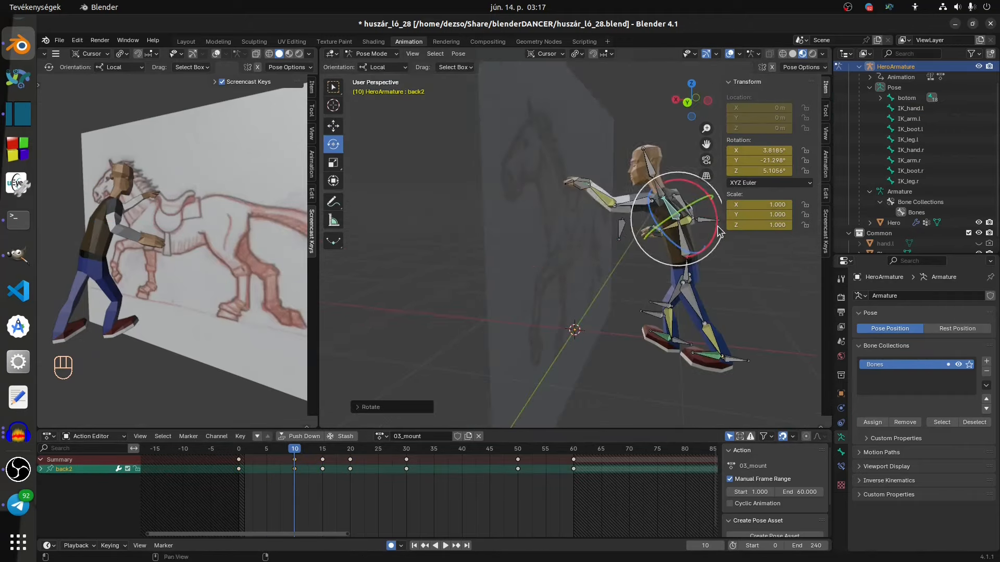
- At frame 15, reposition and rotate IK_boot.l to pose the raised left foot
left_click_drag(295, 449, 322, 449)
middle_click_drag(562, 323, 478, 328)
left_click(333, 126)
left_click(594, 293)
middle_click_drag(609, 261, 685, 212)
left_click(333, 144)
left_click(659, 286)
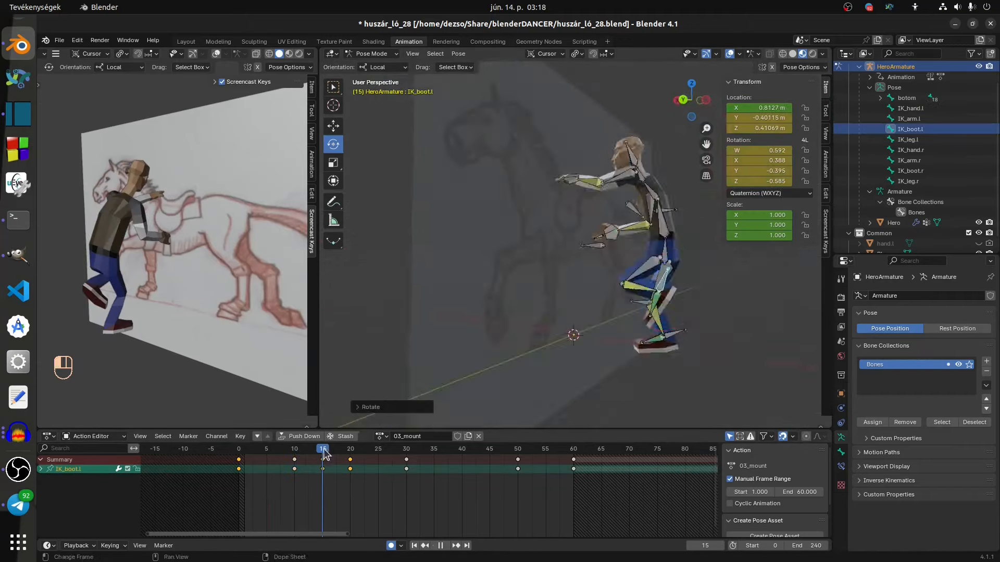
- Raise a pose control at frame 20 and adjust IK_hand.r at frame 25
left_click_drag(322, 449, 350, 449)
left_click(333, 126)
left_click_drag(620, 250, 620, 208)
left_click_drag(351, 450, 378, 450)
middle_click_drag(599, 234, 521, 291)
left_click(594, 209)
left_click_drag(378, 450, 331, 456)
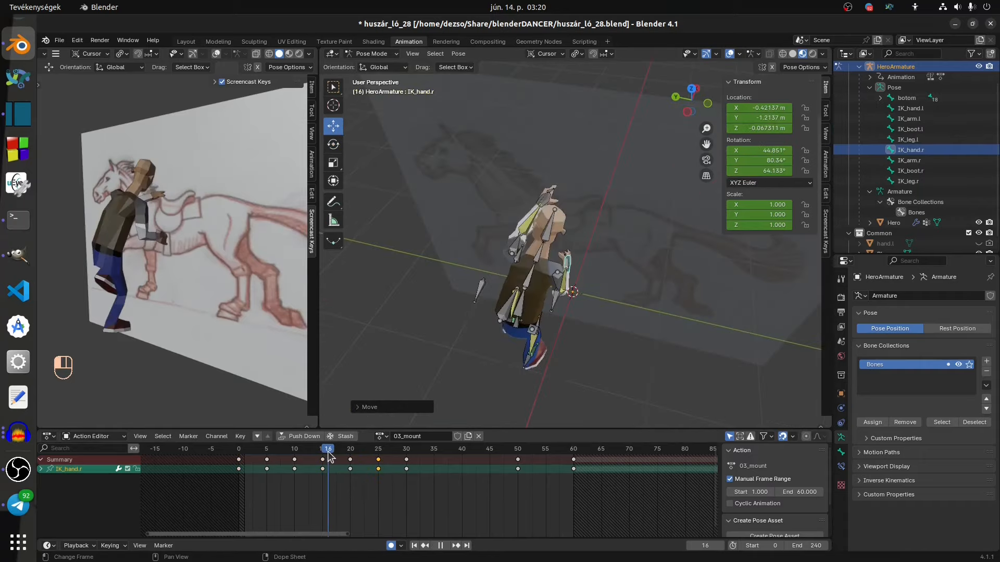
- Lower IK_hand.r slightly near frame 16, and move IK_leg.l to about X 0.439 m, Y 0.251 m, Z -0.379 m
middle_click_drag(521, 260, 625, 219)
mouse_move(322, 450)
left_mouse_down()
mouse_move(212, 458)
mouse_move(323, 451)
left_mouse_up()
left_click_drag(604, 195, 604, 201)
middle_click_drag(604, 235, 521, 250)
left_click(539, 294)
left_click(333, 144)
left_click(333, 126)
left_click(517, 254)
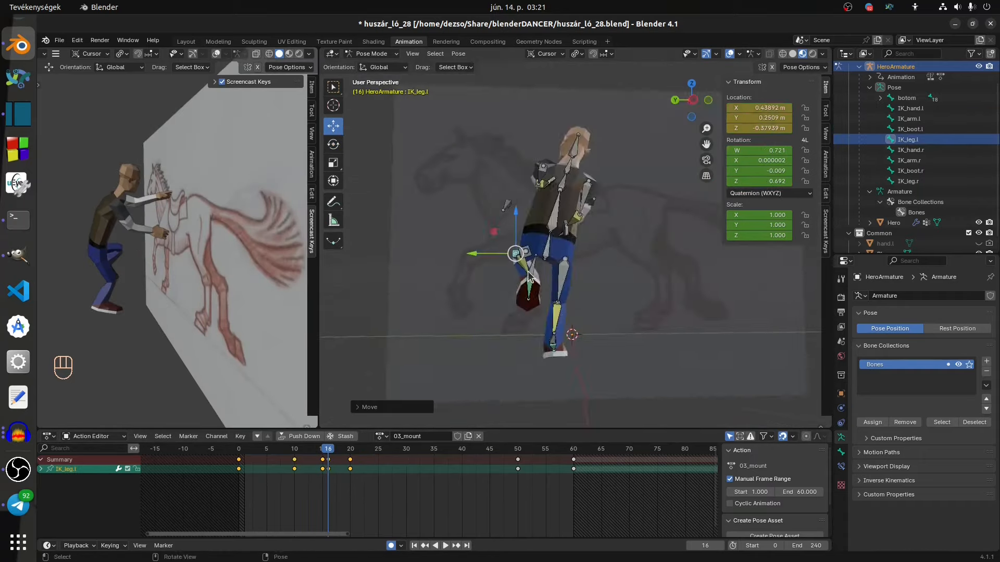
- Go to frame 40 and rotate a pose control of the hero's upper body
left_click_drag(324, 452, 406, 453)
middle_click_drag(599, 239, 521, 246)
left_click(544, 296)
left_click_drag(406, 450, 461, 452)
left_click(604, 250, "shift")
middle_click_drag(599, 229, 630, 187)
left_click(560, 182)
left_click(334, 144)
left_click_drag(593, 157, 602, 149)
- At frame 40, move another pose control slightly downward along its vertical axis
left_click(333, 126)
middle_click_drag(583, 208, 677, 152)
left_click(511, 268)
left_click_drag(511, 219, 513, 226)
middle_click_drag(513, 229, 578, 219)
left_click_drag(513, 221, 512, 229)
middle_click_drag(578, 219, 542, 240)
- Compare the poses around frames 25 and 40, and move a pose control slightly upward at frame 50
left_click_drag(462, 450, 381, 460)
left_click(544, 206)
middle_click_drag(552, 224, 625, 224)
left_click_drag(378, 451, 461, 452)
left_click(573, 159)
middle_click_drag(552, 198, 626, 156)
left_click_drag(462, 452, 517, 452)
left_click(606, 170)
left_click_drag(609, 177, 610, 166)
middle_click_drag(615, 198, 692, 198)
left_click(624, 184)
- At frame 45, rotate a pose control to refine the hero's pose
left_click_drag(518, 452, 489, 453)
left_click(604, 181)
middle_click_drag(604, 209, 714, 220)
left_click(640, 211)
left_click(554, 221)
left_click(333, 145)
left_click(573, 180)
left_click_drag(573, 201, 620, 156)
left_click(617, 182)
left_click(333, 126)
left_click(558, 174)
mouse_move(572, 209)
middle_mouse_down()
mouse_move(666, 177)
mouse_move(583, 208)
middle_mouse_up()
left_click(589, 180)
- At frame 23, adjust IK_hand.r and scrub forward to review the motion
left_click_drag(489, 452, 367, 452)
middle_click_drag(583, 218, 625, 209)
left_click(598, 272)
left_click_drag(609, 151, 567, 198)
left_click(379, 451)
left_click(367, 451)
left_click(333, 145)
middle_click_drag(573, 219, 635, 209)
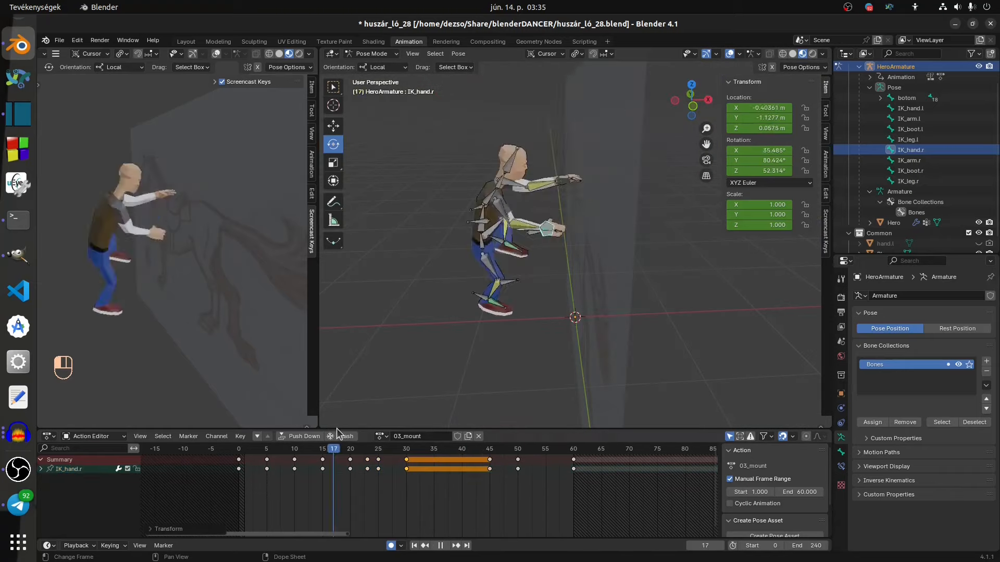
left_click_drag(367, 451, 504, 452)
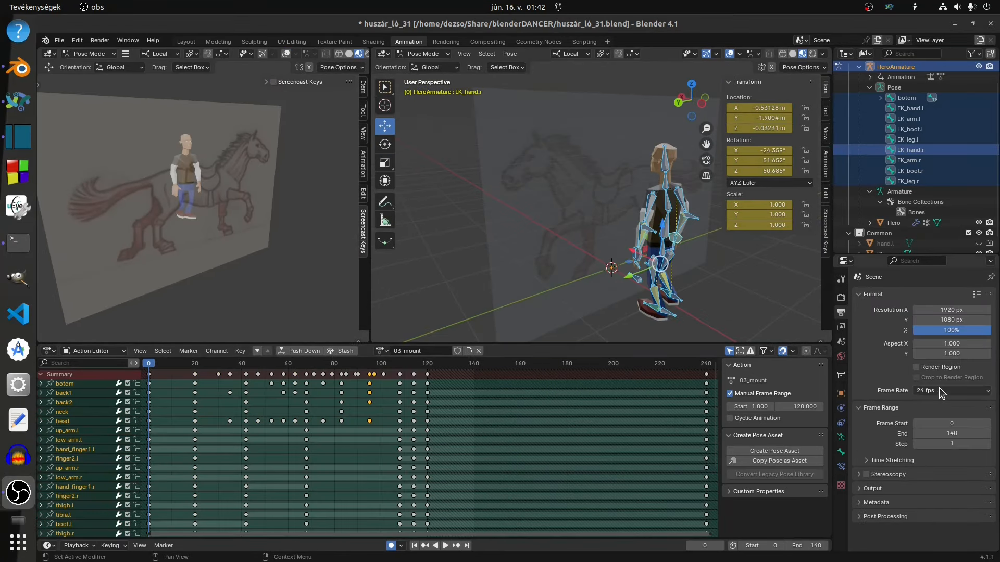
- Display the Action Editor timeline in seconds, and review the 03_mount animation by scrubbing and playing it from frame 0
left_click(140, 352)
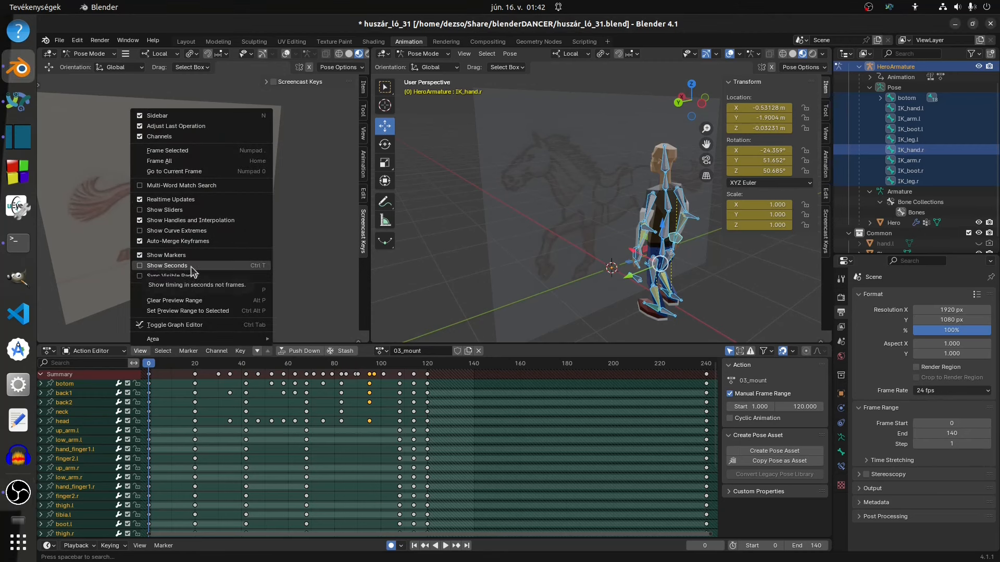
left_click(180, 266)
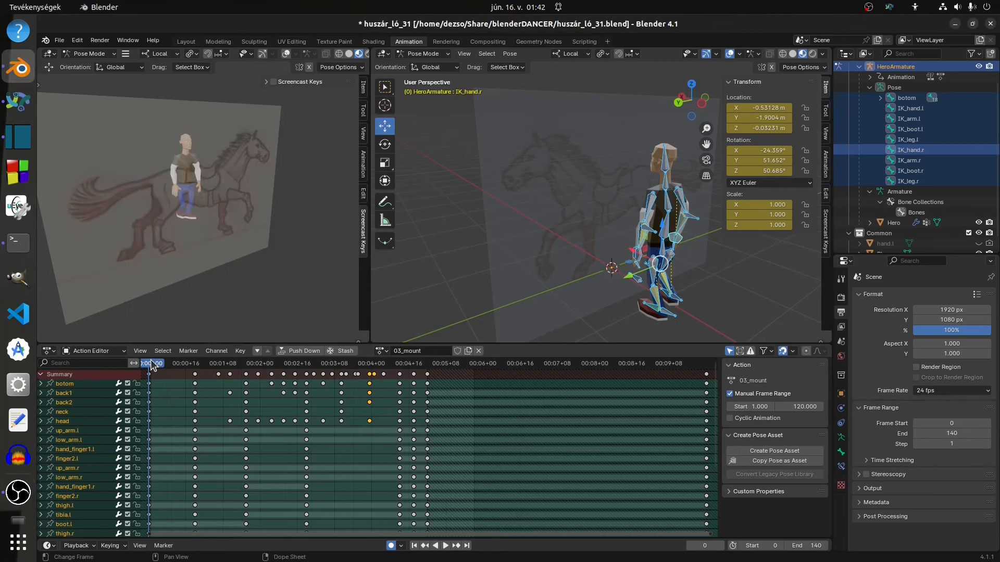
left_click_drag(151, 363, 271, 376)
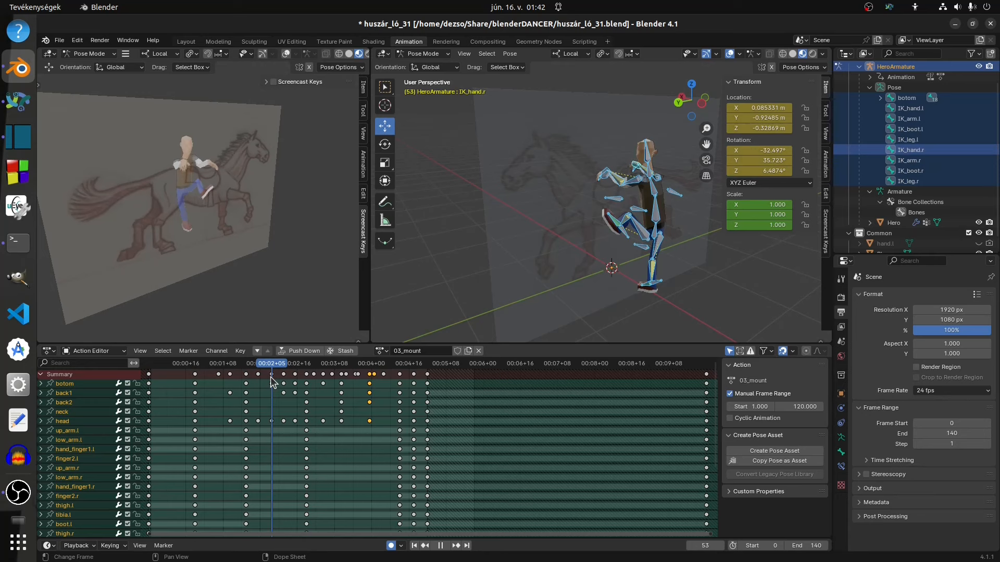
left_click_drag(271, 376, 251, 383)
left_click_drag(264, 385, 146, 399)
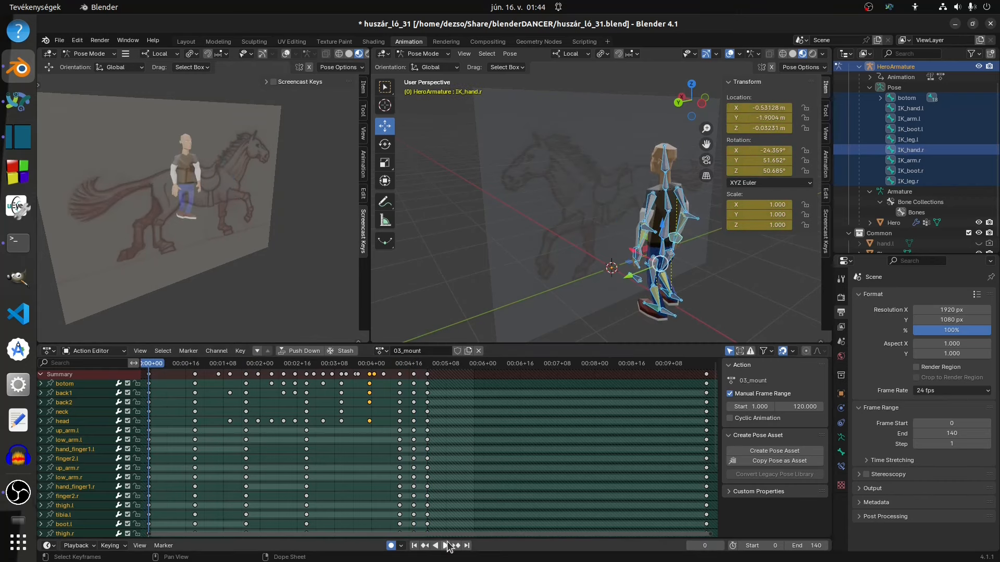
left_click(445, 545)
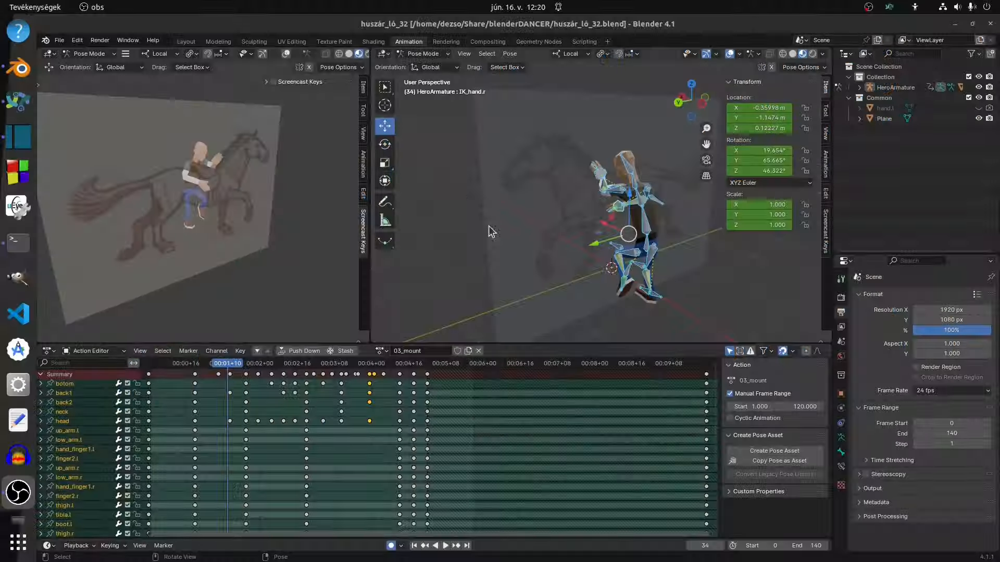
- In the Layout workspace, show the Outliner's selectability toggles and make the Common collection unselectable
middle_click_drag(503, 243, 529, 242)
left_click(185, 41)
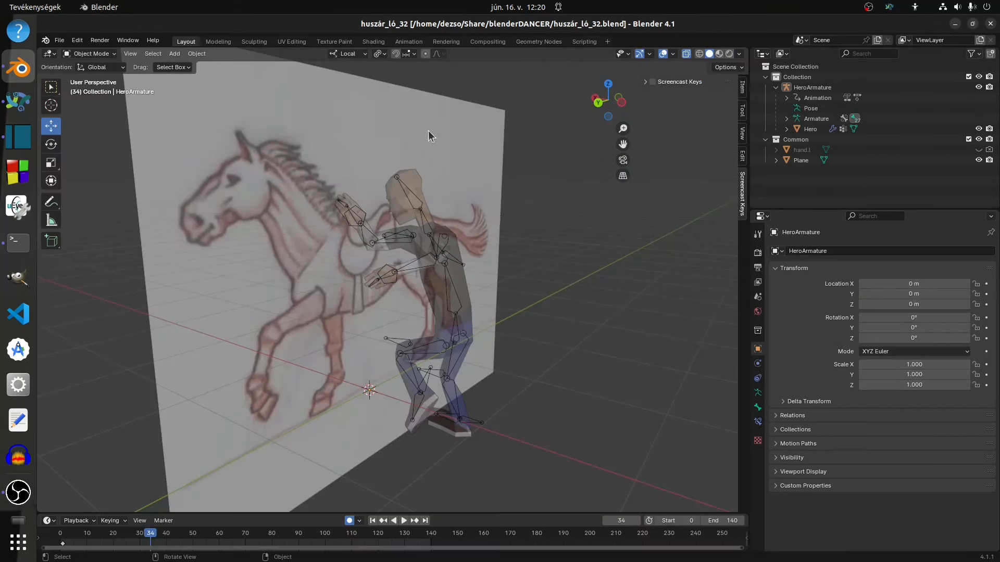
left_click(978, 54)
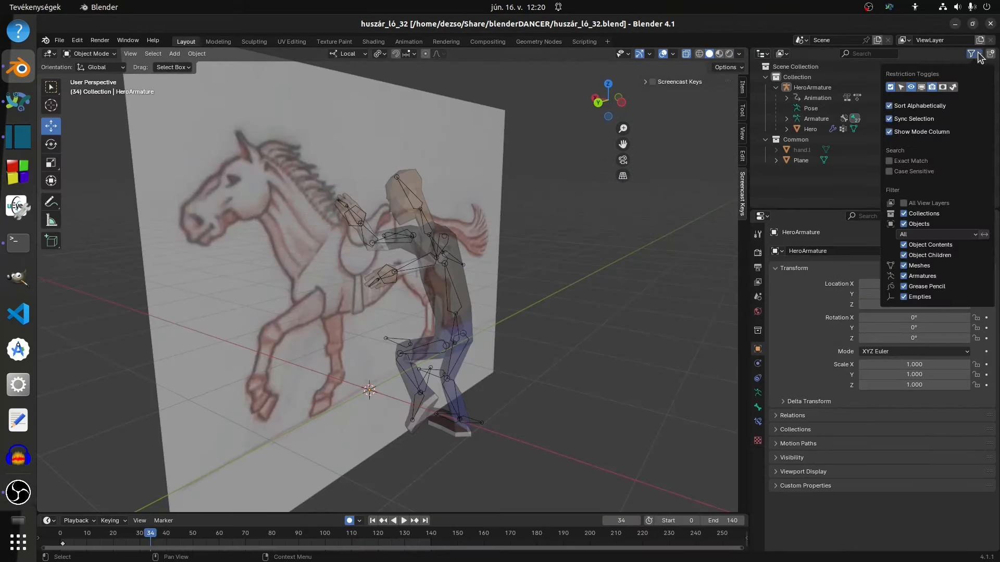
left_click(901, 89)
left_click(981, 55)
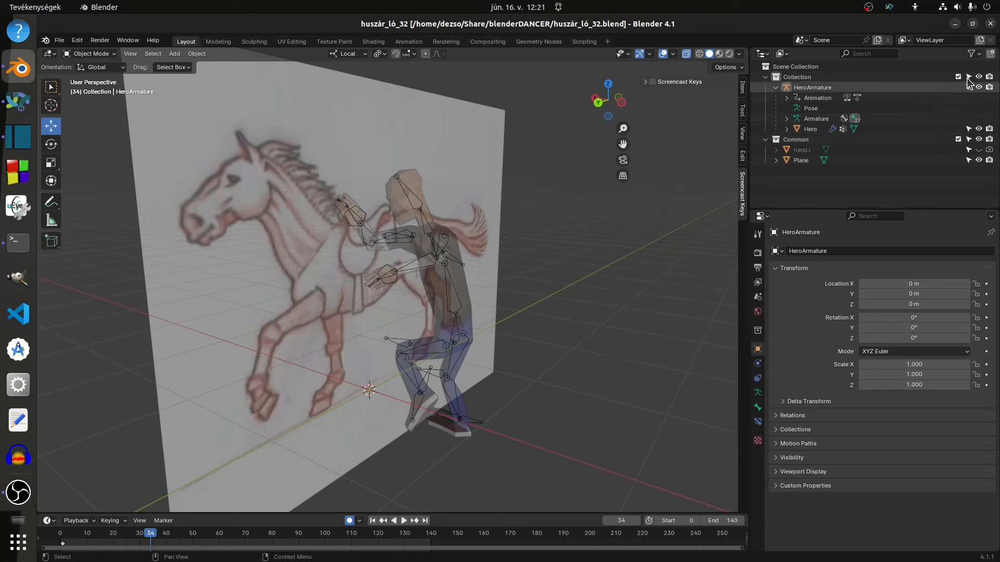
left_click(970, 141)
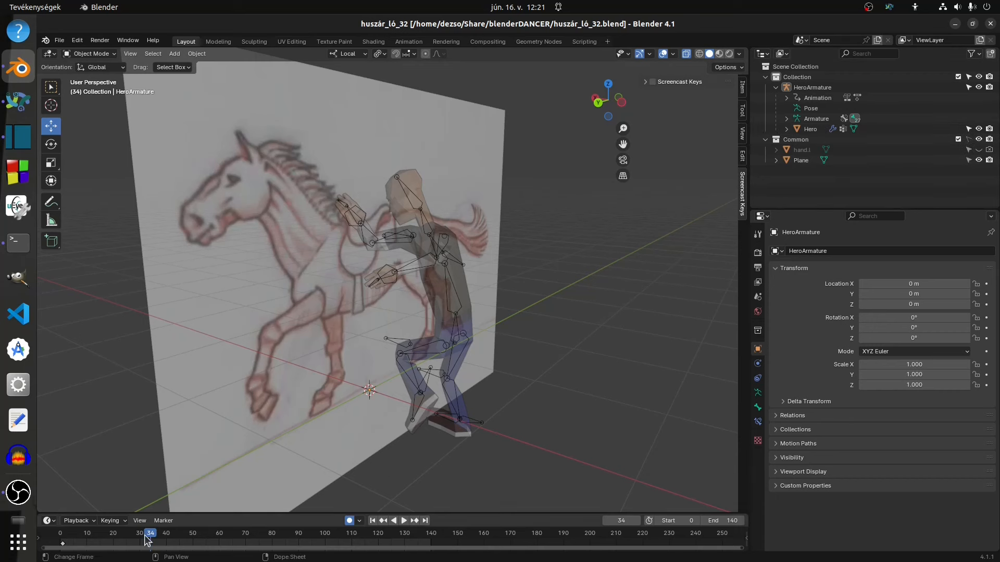
- Return to frame 0, rename the collection holding HeroArmature as Hero and collapse it
left_click_drag(147, 542, 61, 537)
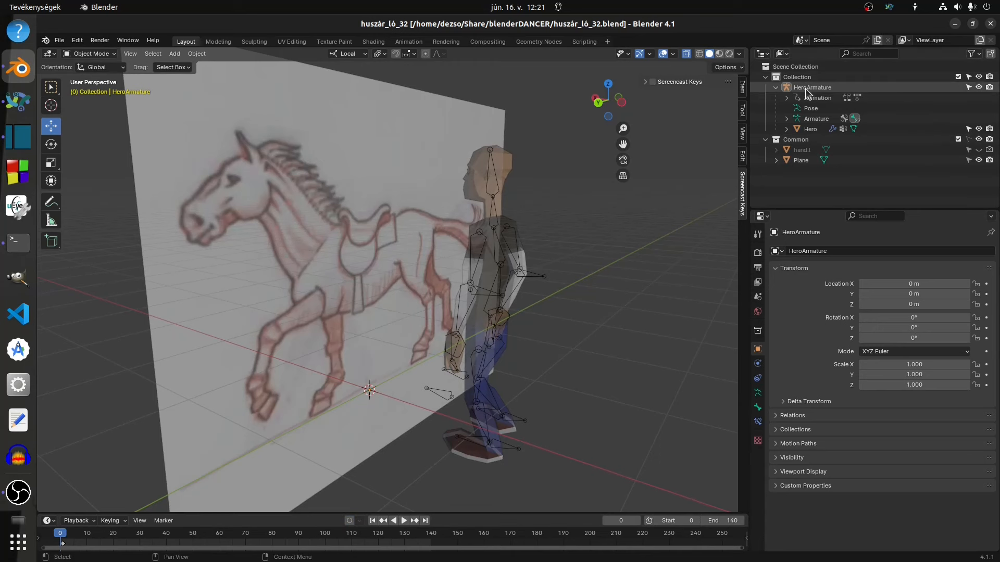
double_click(793, 76)
type("Hero")
key("Return")
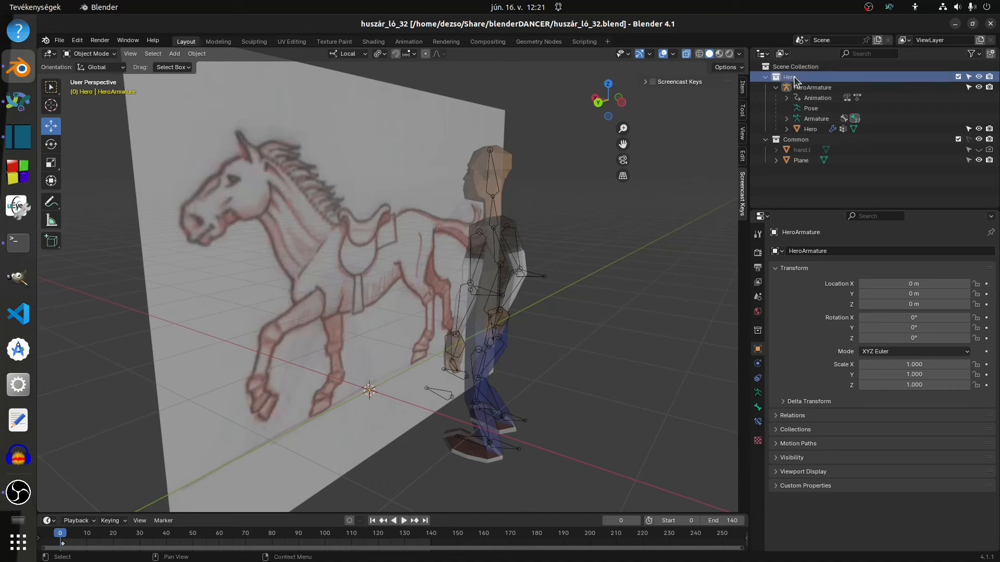
left_click(766, 77)
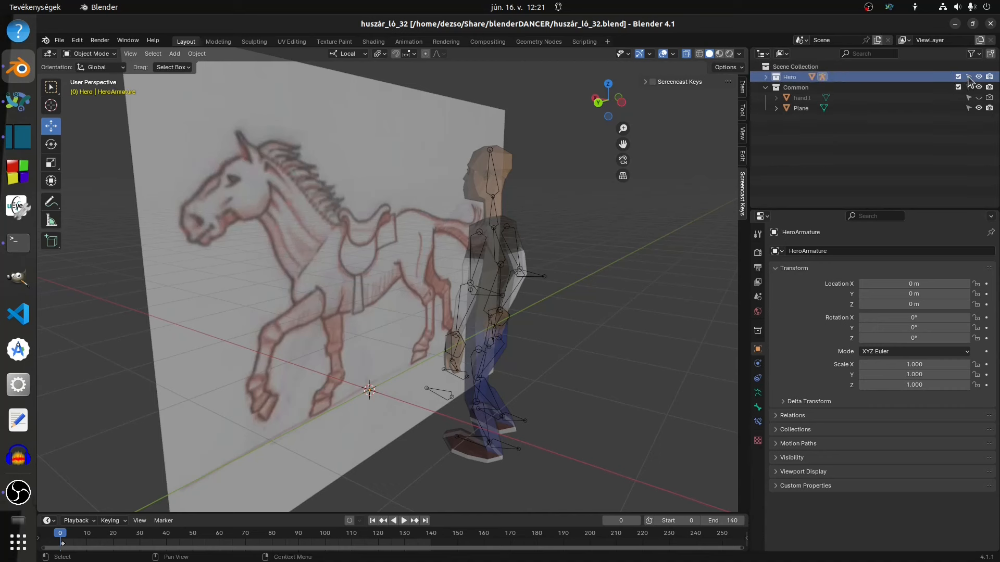
- Create a new collection under the Scene Collection and name it Horse
left_click(785, 65)
right_click(785, 65)
left_click(785, 64)
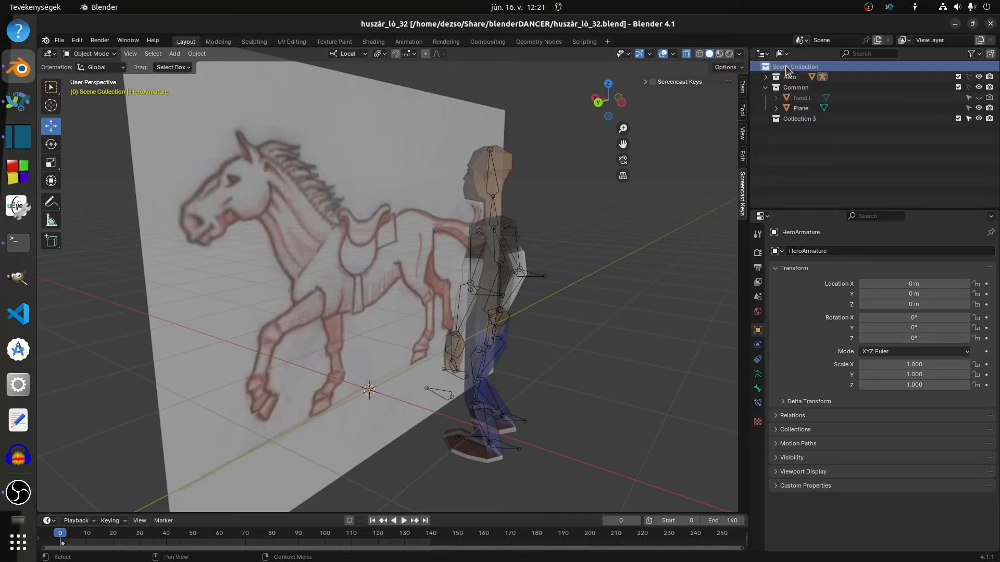
double_click(798, 117)
type("Hors")
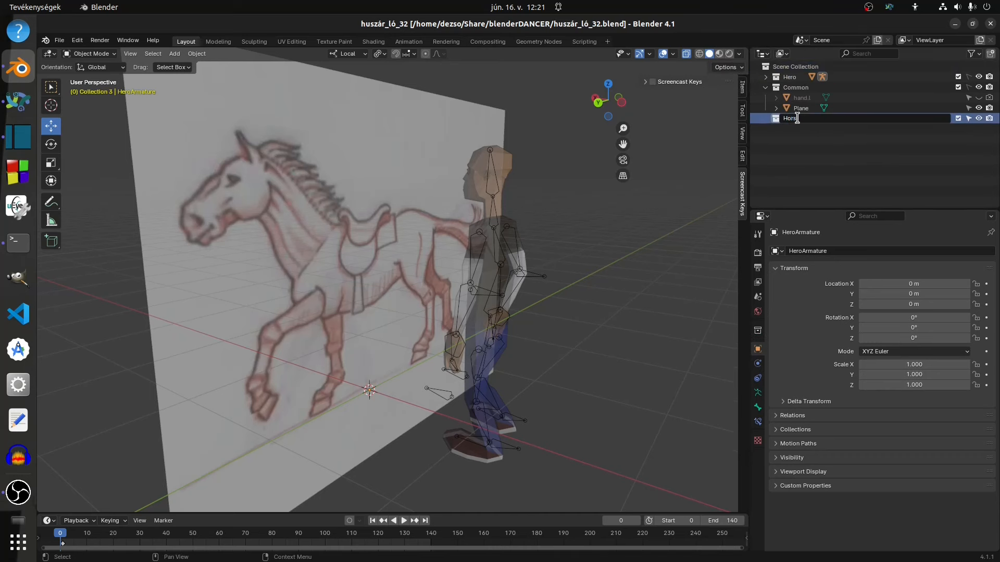
type("e")
key("Return")
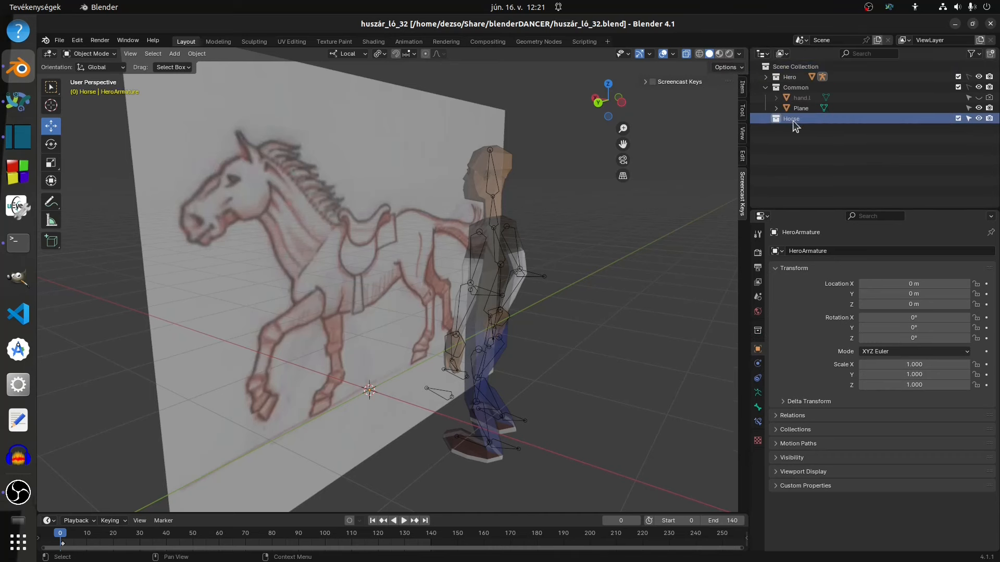
- Check the available mesh primitives, and enable the Add Mesh: Extra Objects add-on in the preferences
left_click(175, 53)
mouse_move(180, 63)
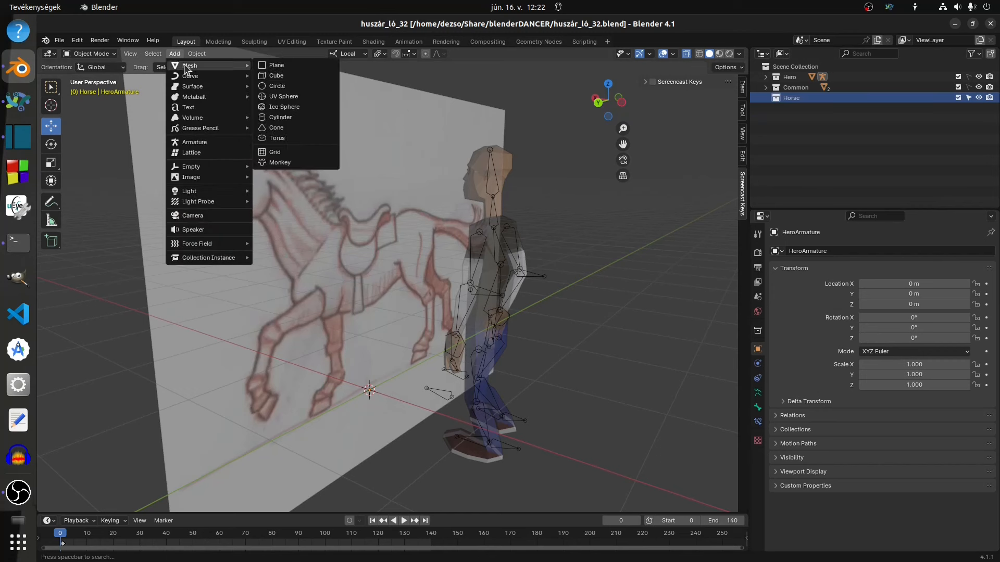
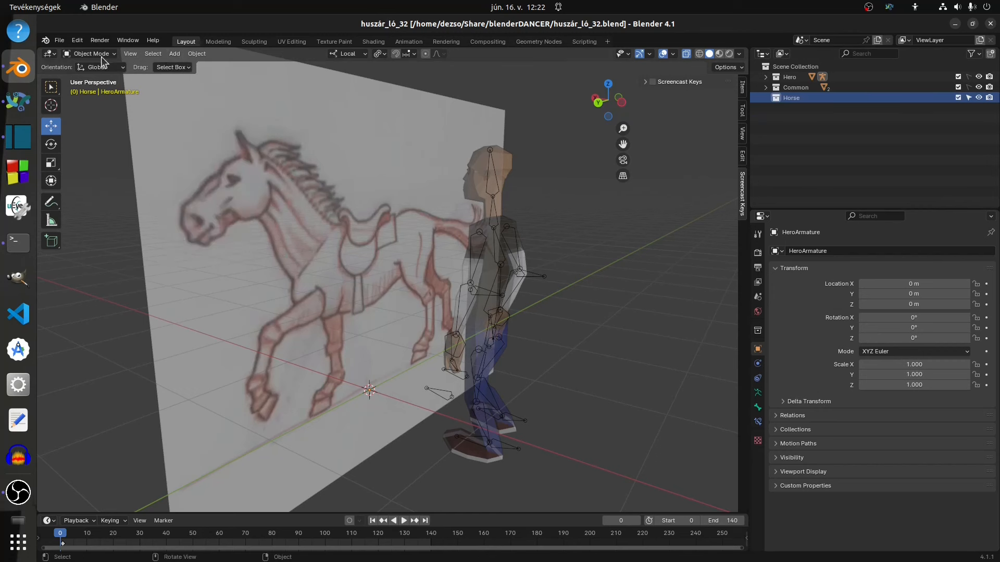
left_click(77, 41)
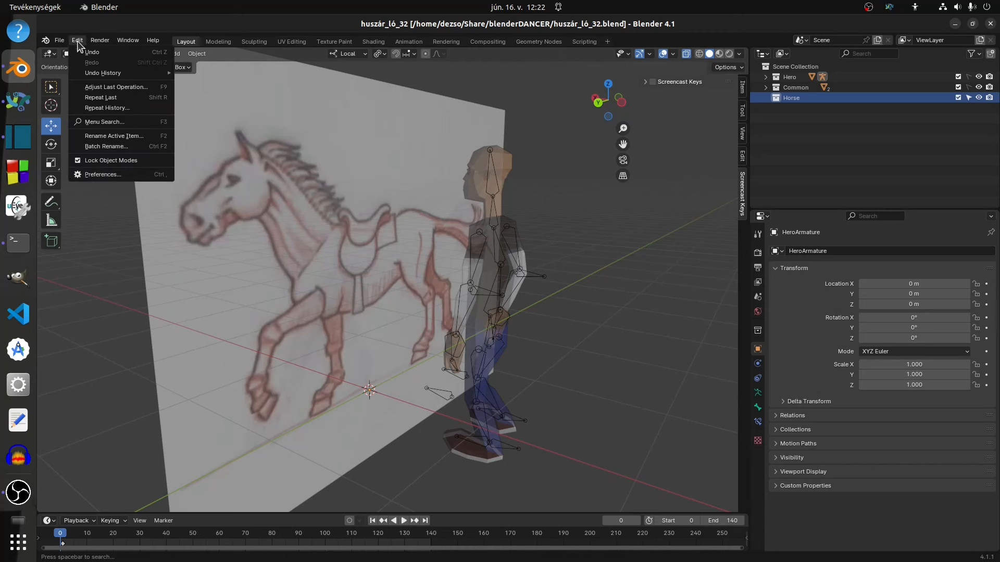
left_click(119, 175)
left_click(313, 54)
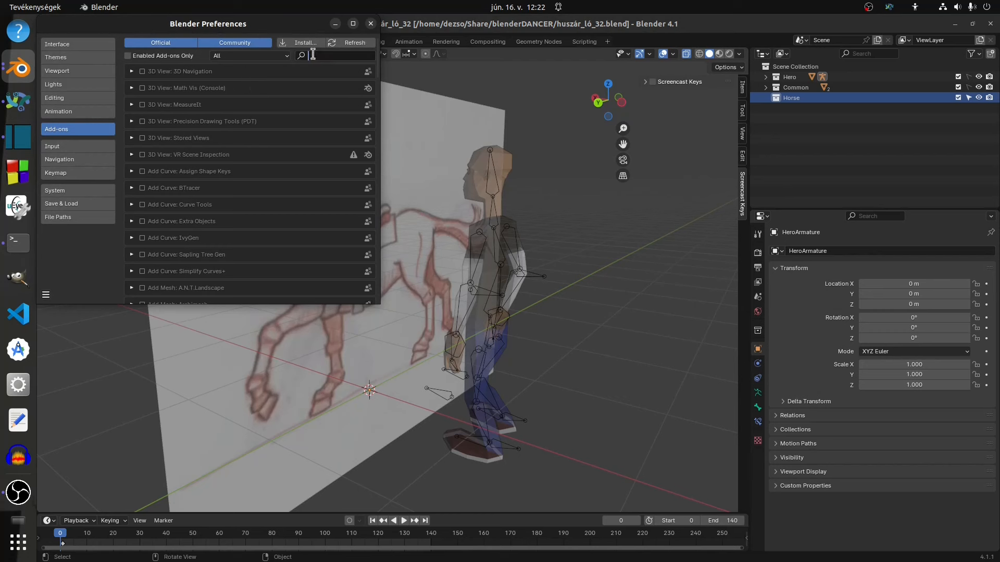
type("extra")
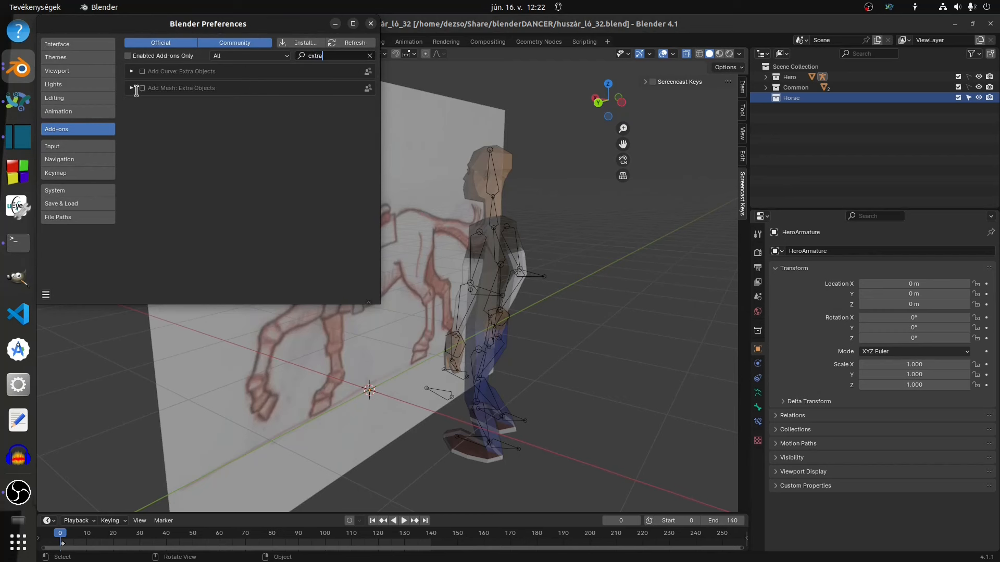
left_click(142, 88)
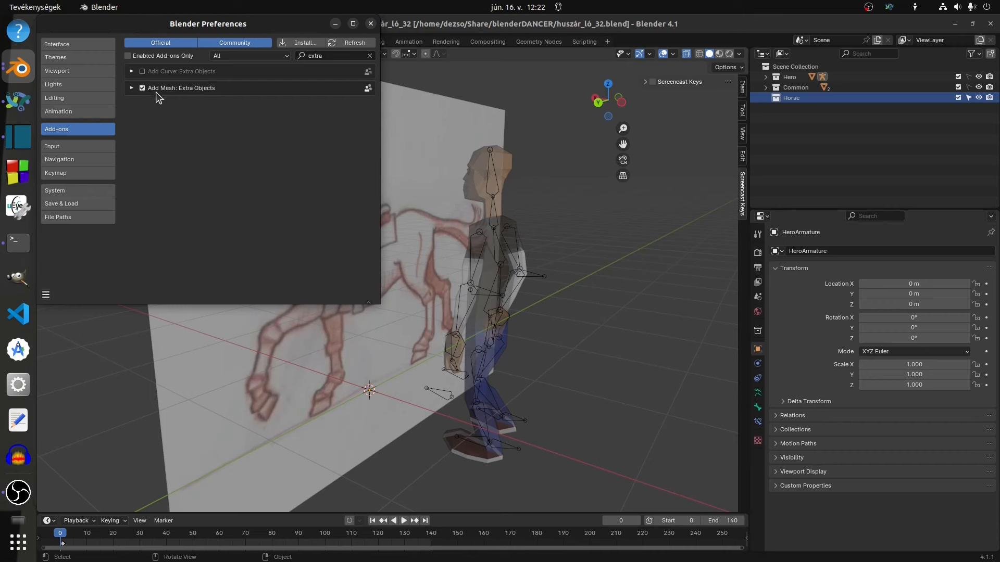
- List only the enabled add-ons without a search filter, and close the preferences
left_click(128, 55)
left_click(369, 55)
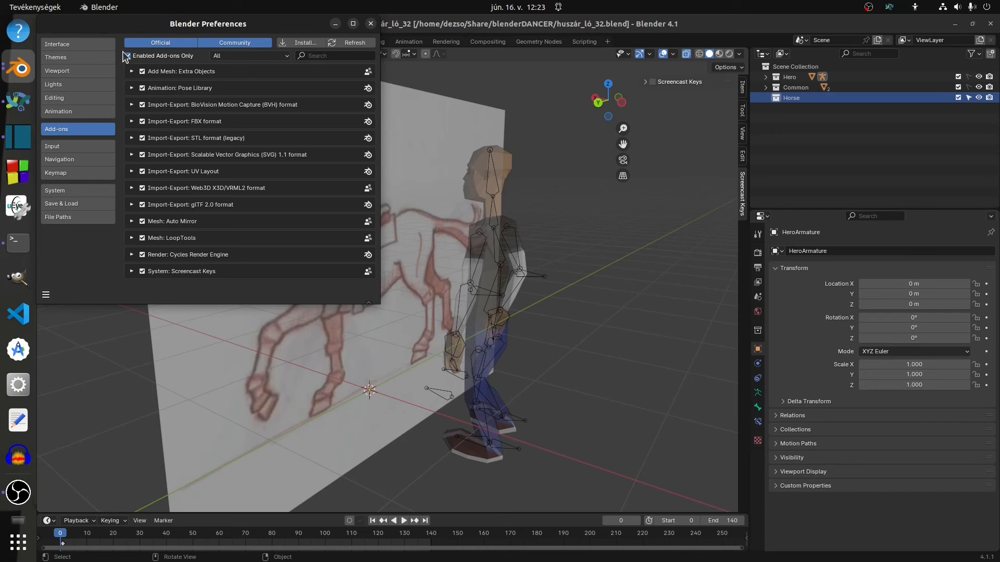
left_click(371, 24)
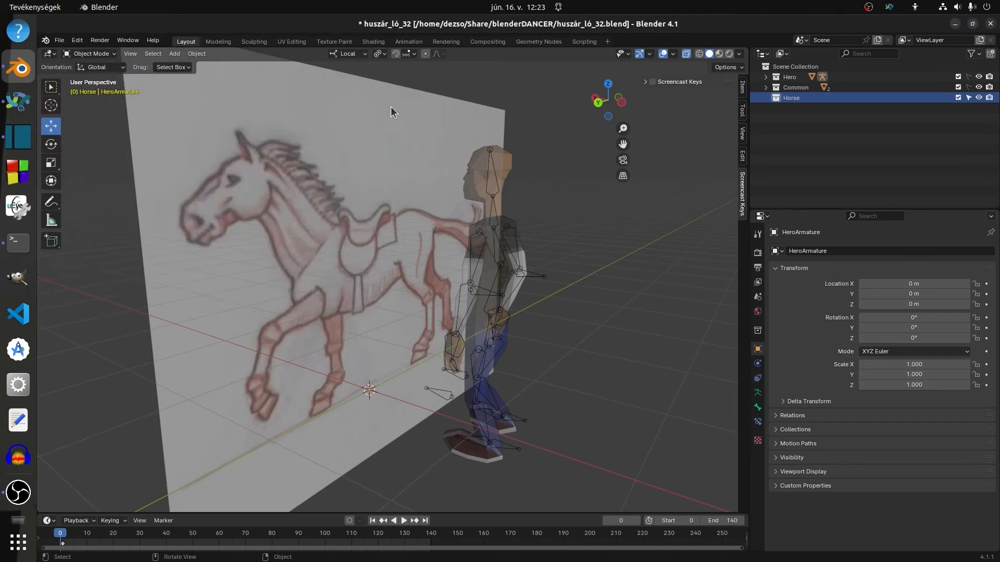
- Add a single vertex mesh to the Horse collection and switch the viewport to Material Preview shading
left_click(173, 54)
mouse_move(192, 66)
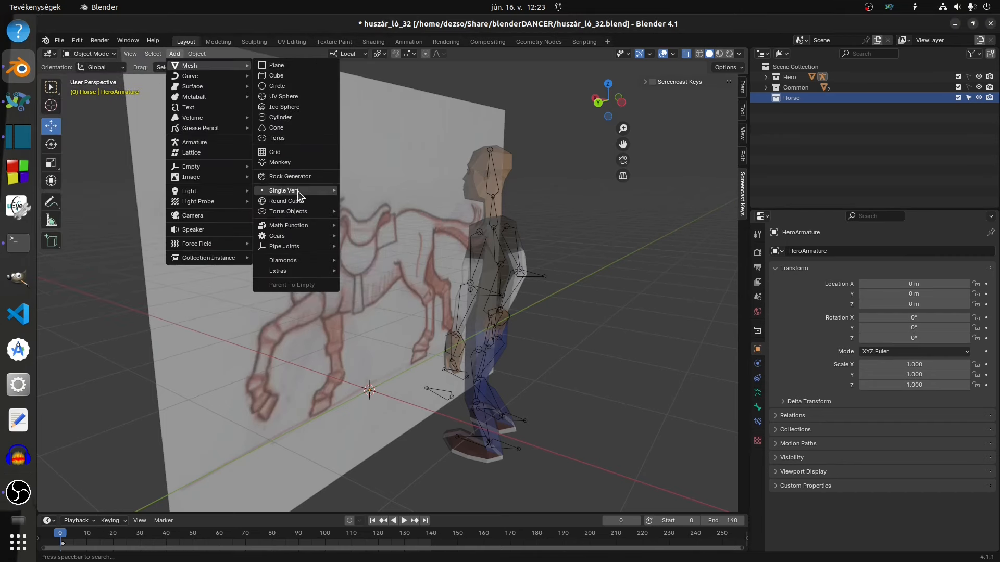
mouse_move(298, 190)
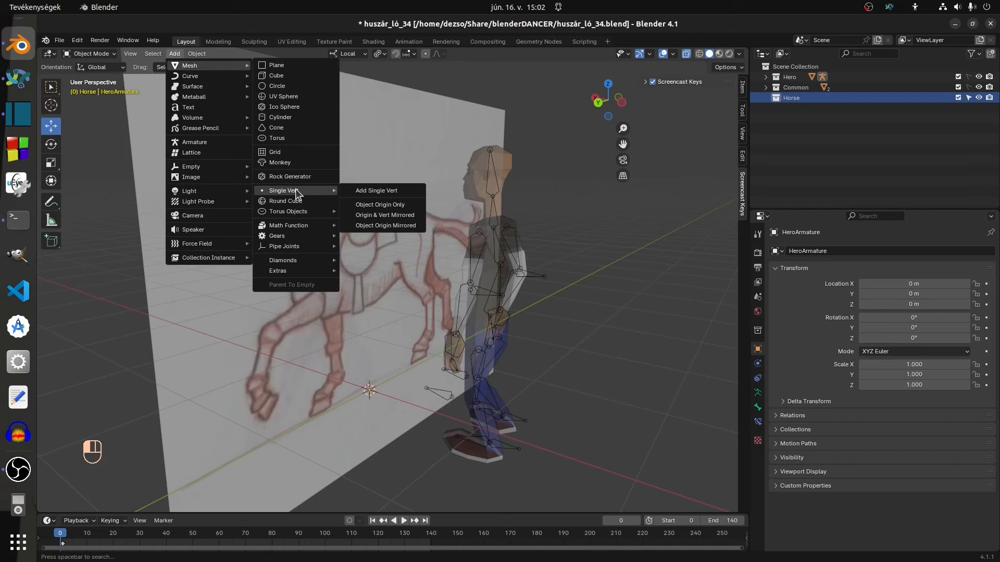
left_click(392, 191)
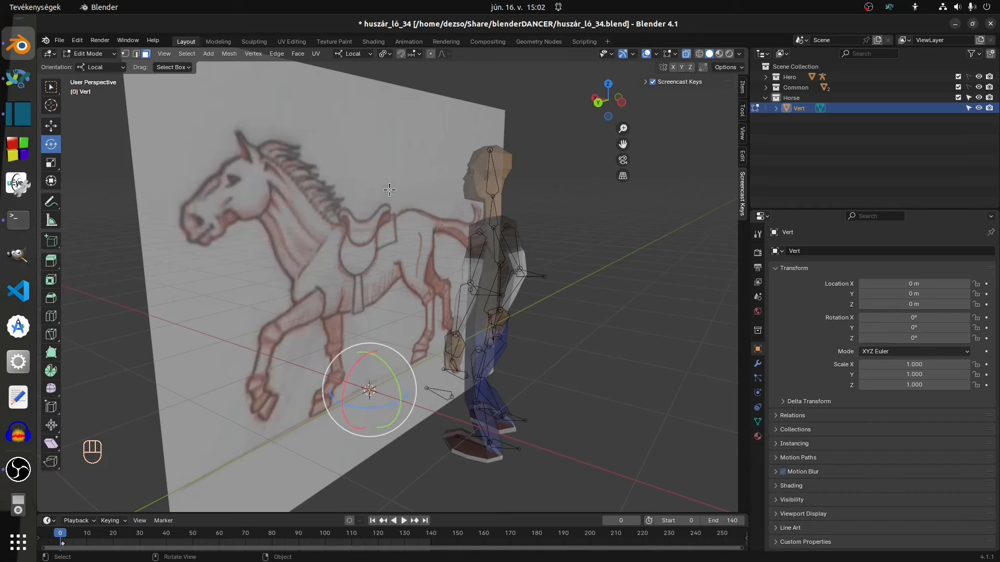
left_click(720, 54)
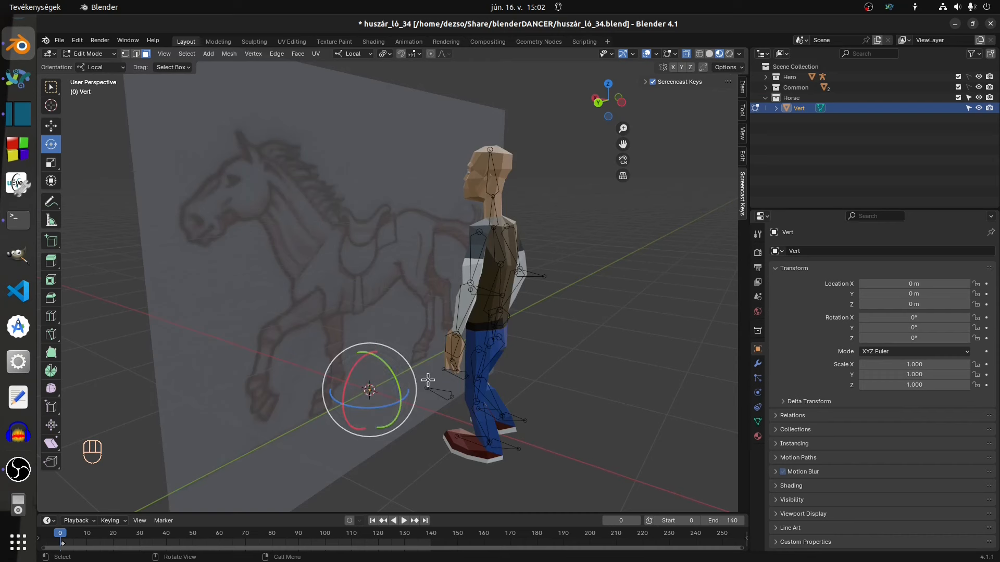
- Rename the new single-vertex object in the Horse collection to Horse
double_click(797, 108)
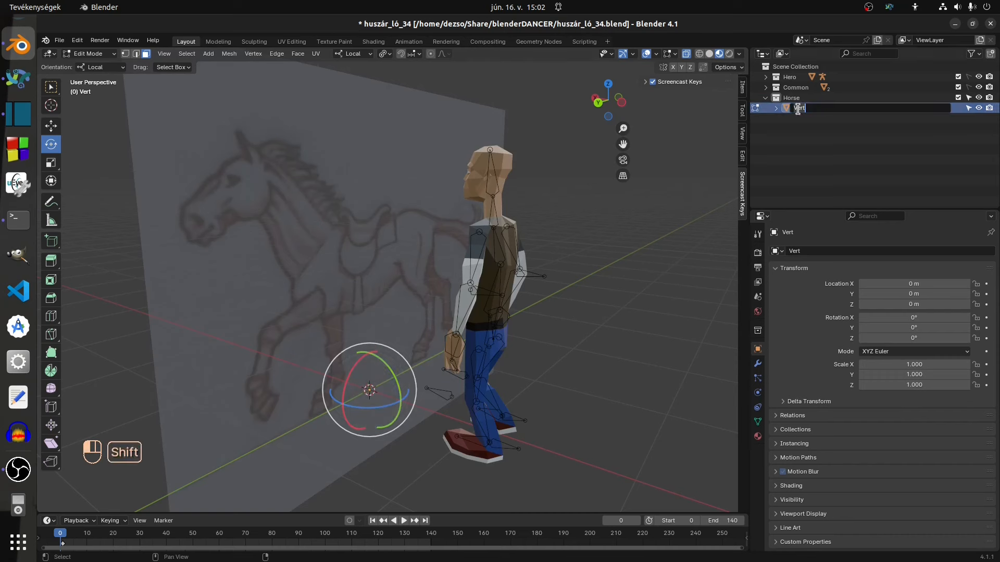
type("Horse")
key("Return")
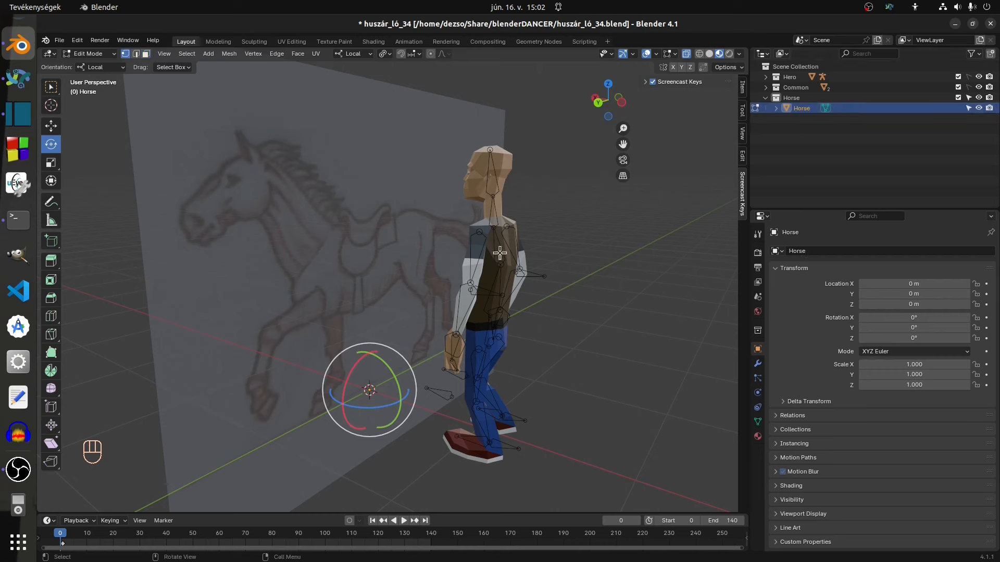
- Go to frame 140 and move the vertex in the left side view onto the rump of the reference horse
left_click_drag(65, 541, 430, 541)
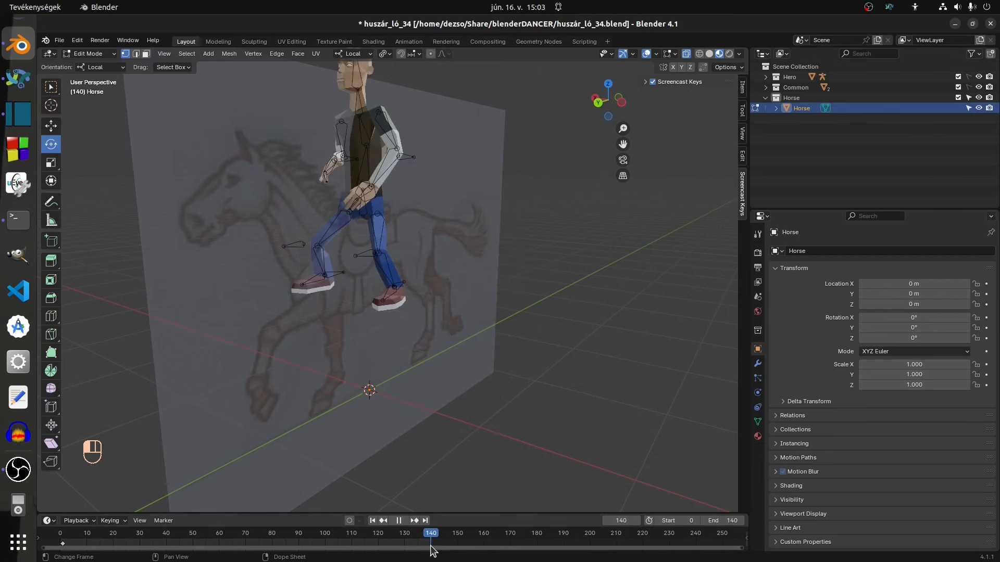
key("ctrl+KP_3")
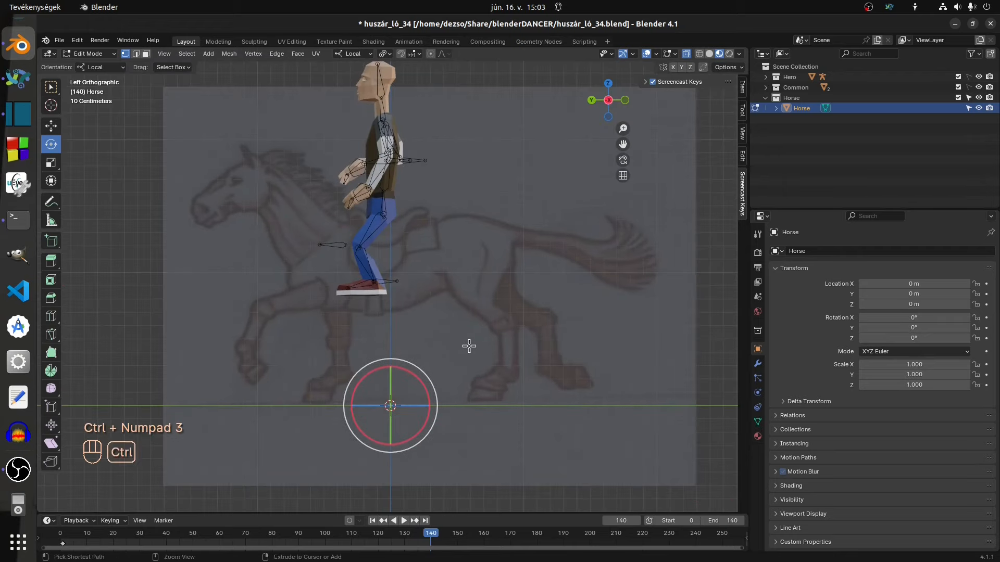
left_click(51, 125)
left_click_drag(368, 383, 484, 212)
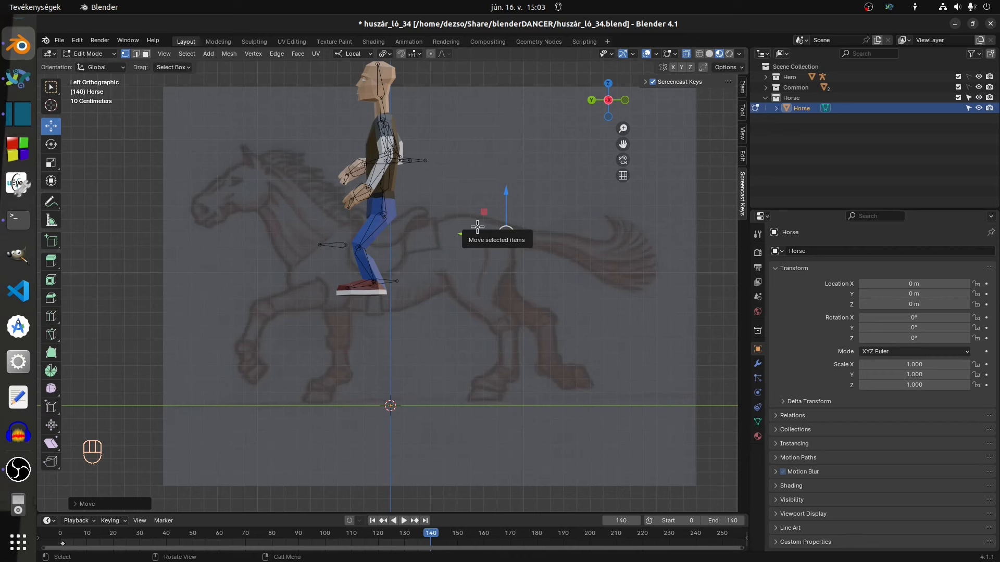
- Add an X-axis mirror with AutoMirror and a Skin modifier to the Horse mesh
left_click(742, 155)
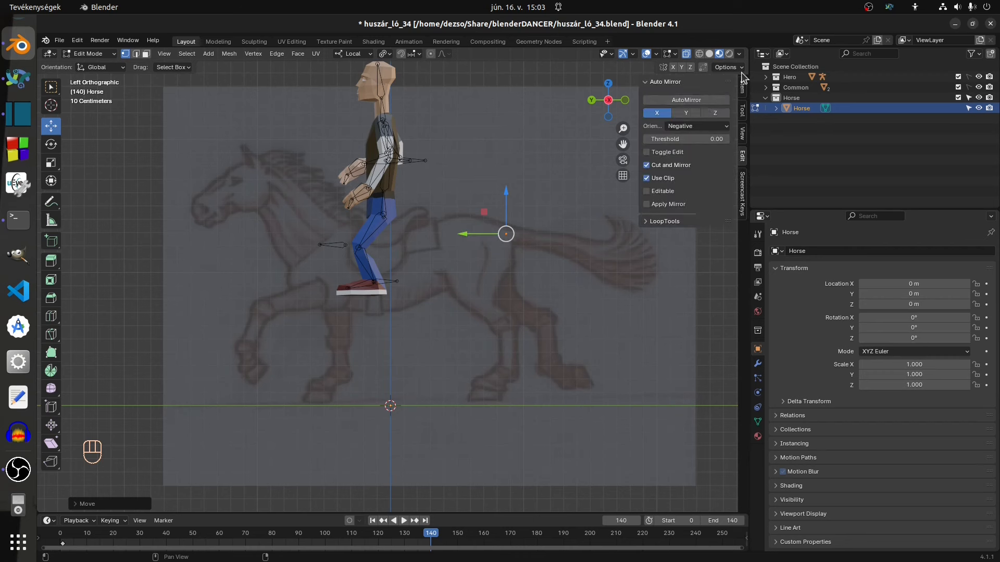
left_click(684, 101)
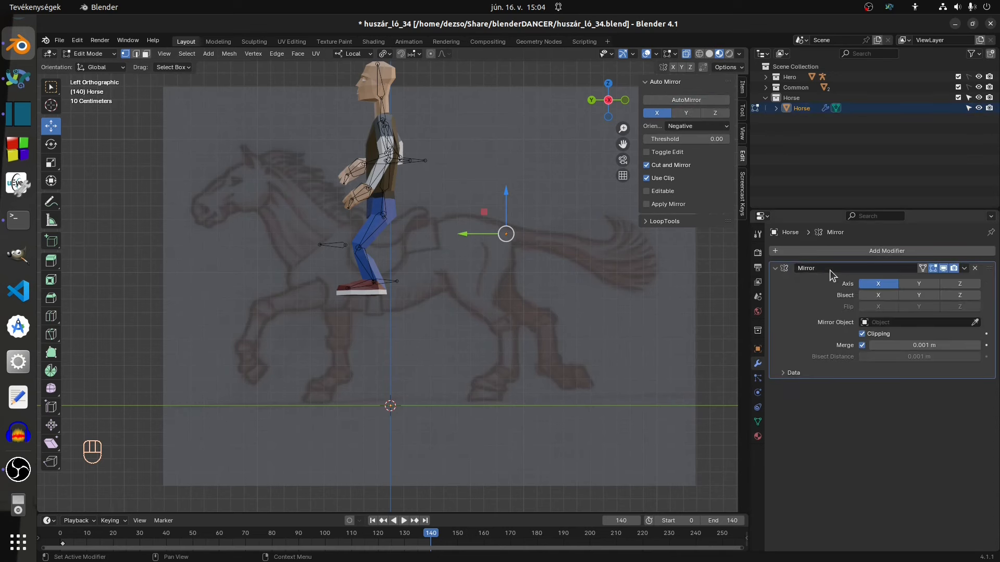
left_click(774, 250)
mouse_move(774, 250)
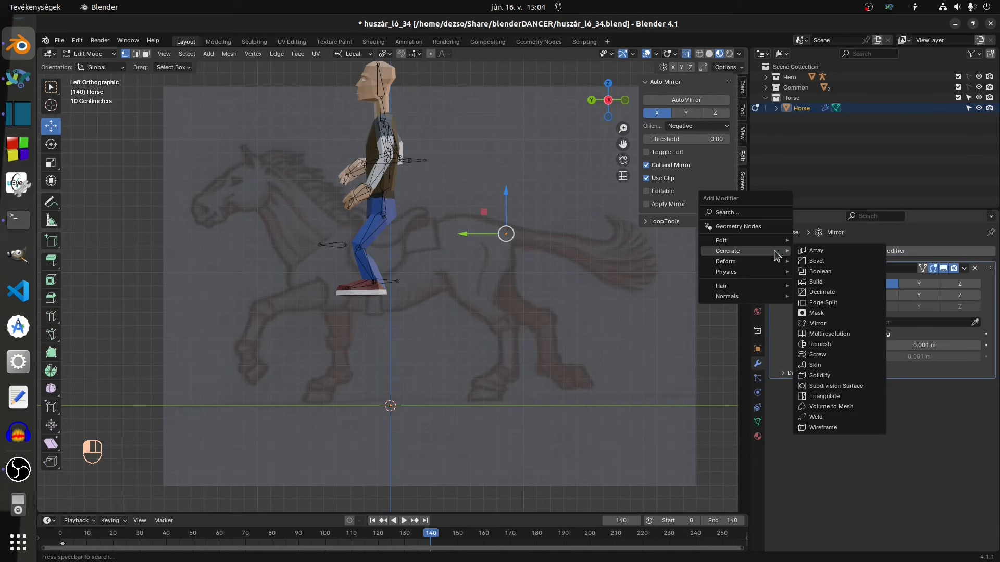
left_click(826, 382)
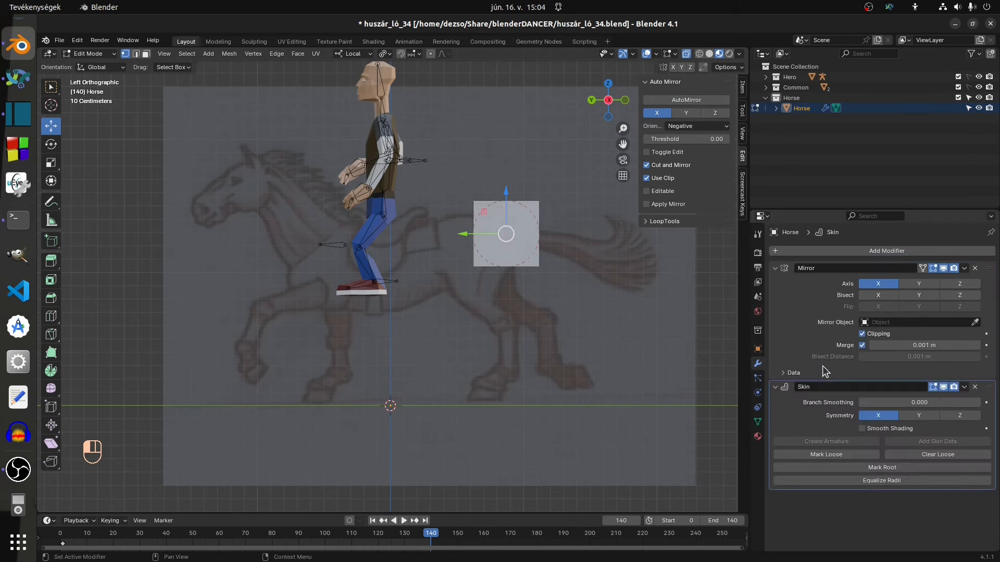
- Add a Subdivision Surface modifier and shrink the rump vertex's skin radius to about 0.094
left_click(773, 251)
mouse_move(772, 251)
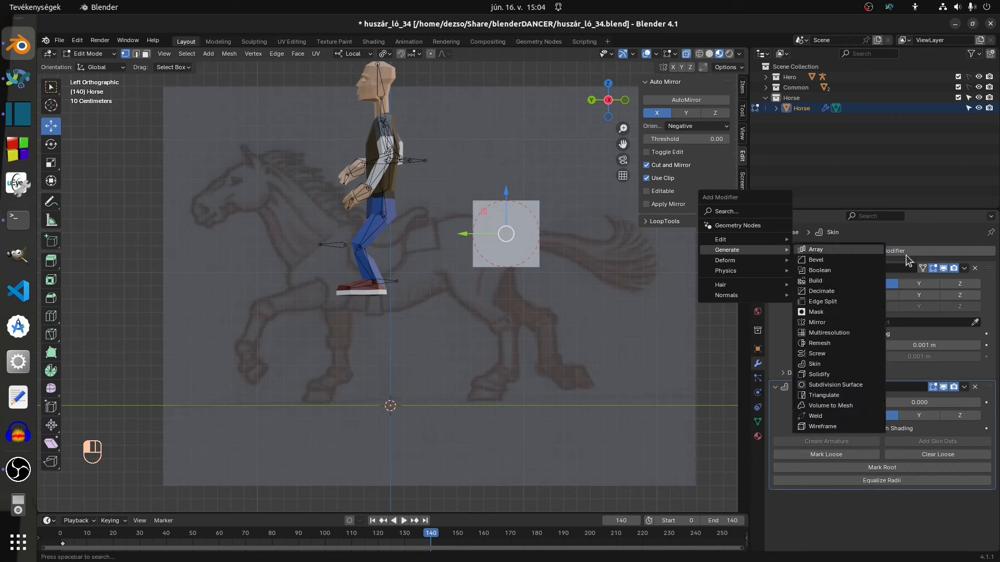
left_click(827, 385)
left_click_drag(819, 207, 817, 141)
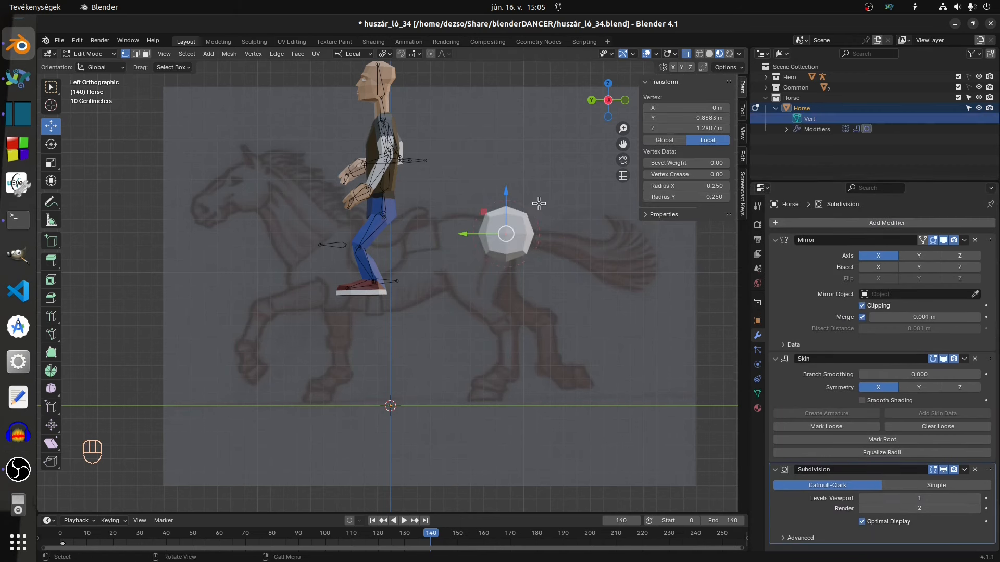
key("ctrl+a")
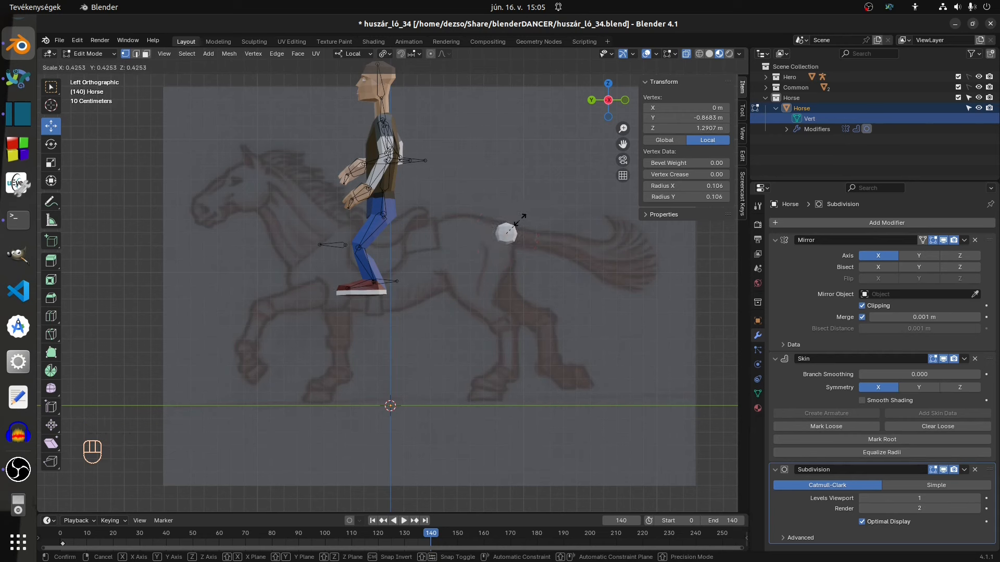
left_click(511, 226)
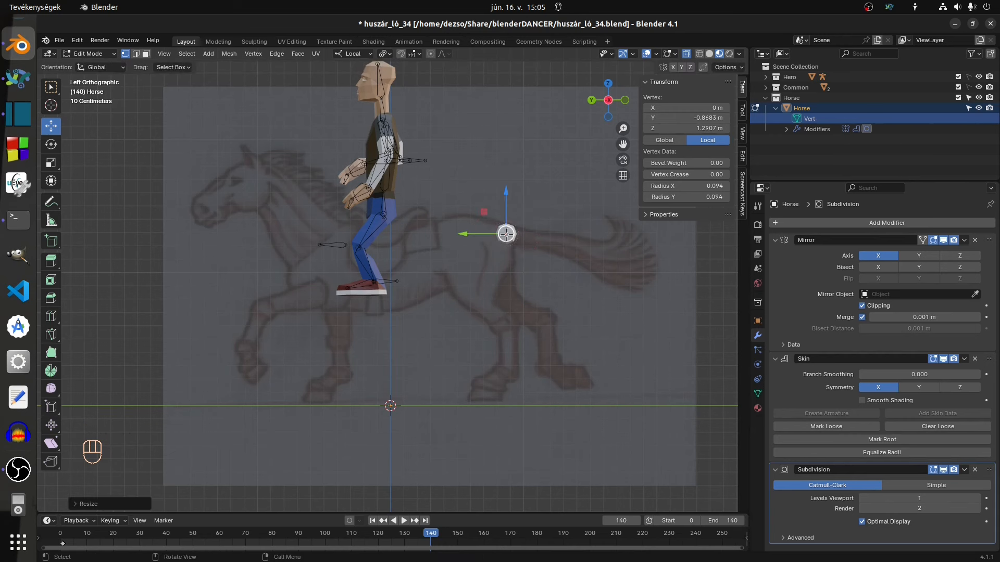
- Extrude the rump vertex forward in three segments along the drawn back to the base of the neck
key("e")
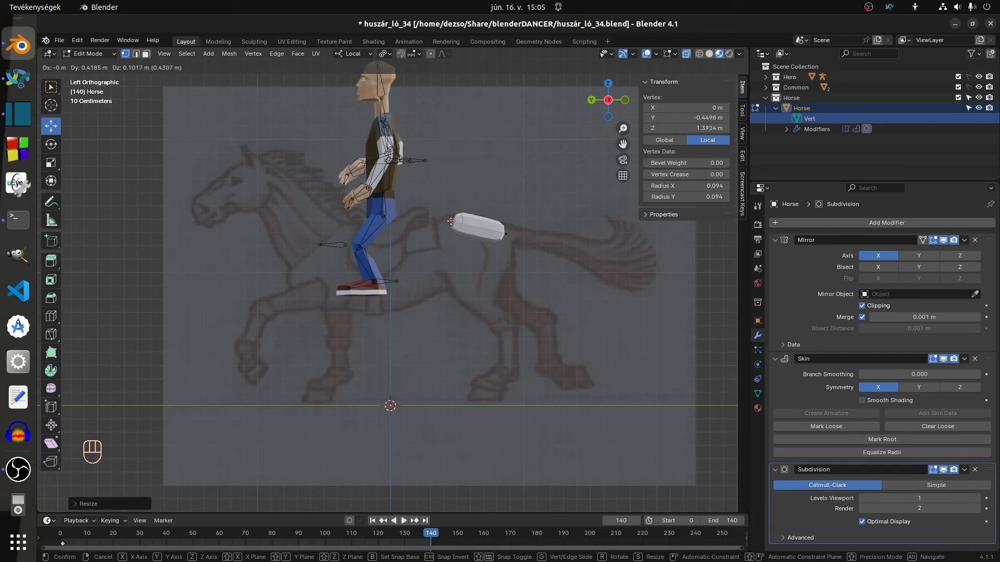
left_click(451, 223)
left_click_drag(451, 223, 397, 241)
key("e")
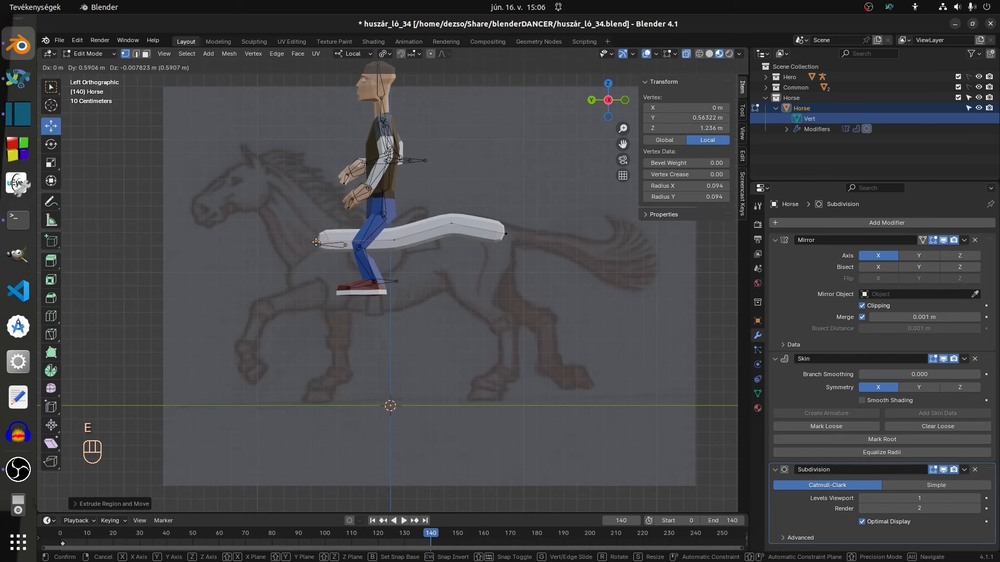
left_click(316, 242)
- Continue extruding vertices up the neck, over the poll and down the head to the muzzle of the drawing
left_click_drag(316, 242, 301, 214)
key("e")
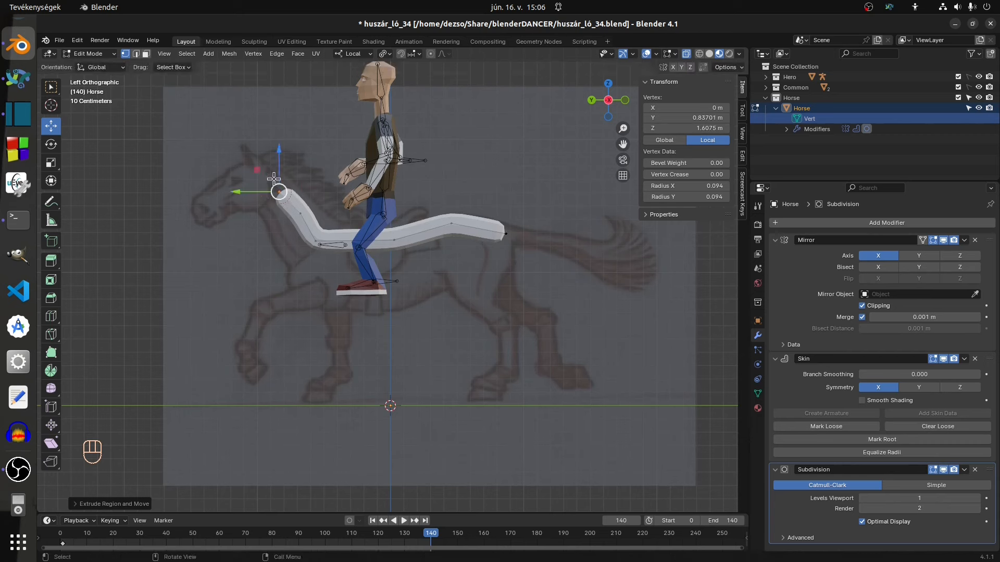
left_click(249, 164)
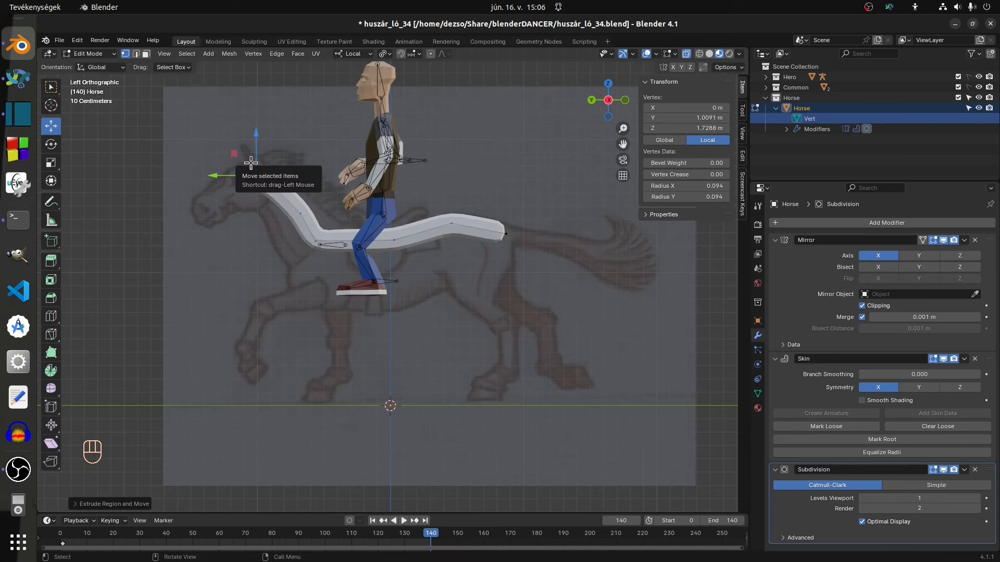
key("e")
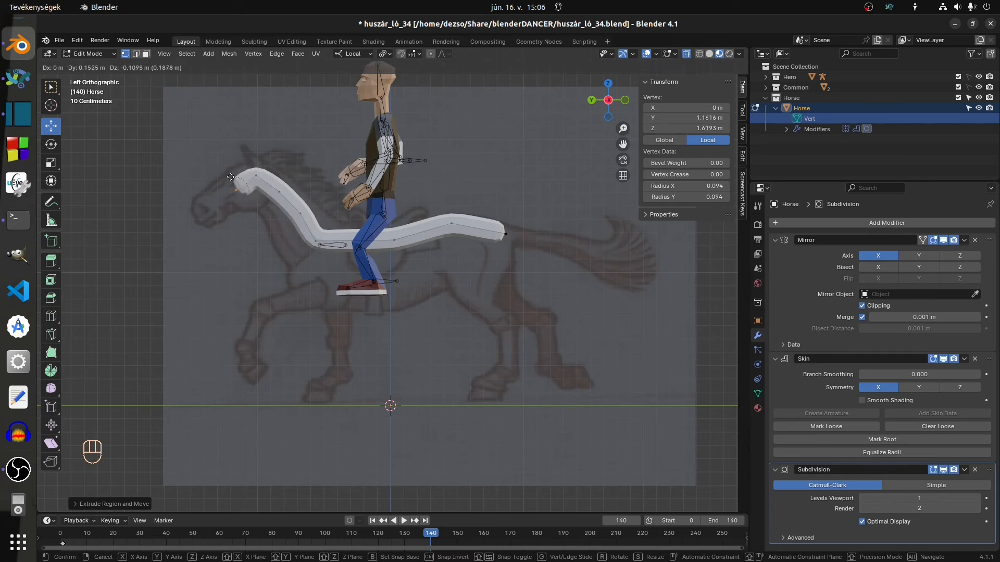
left_click(227, 175)
key("e")
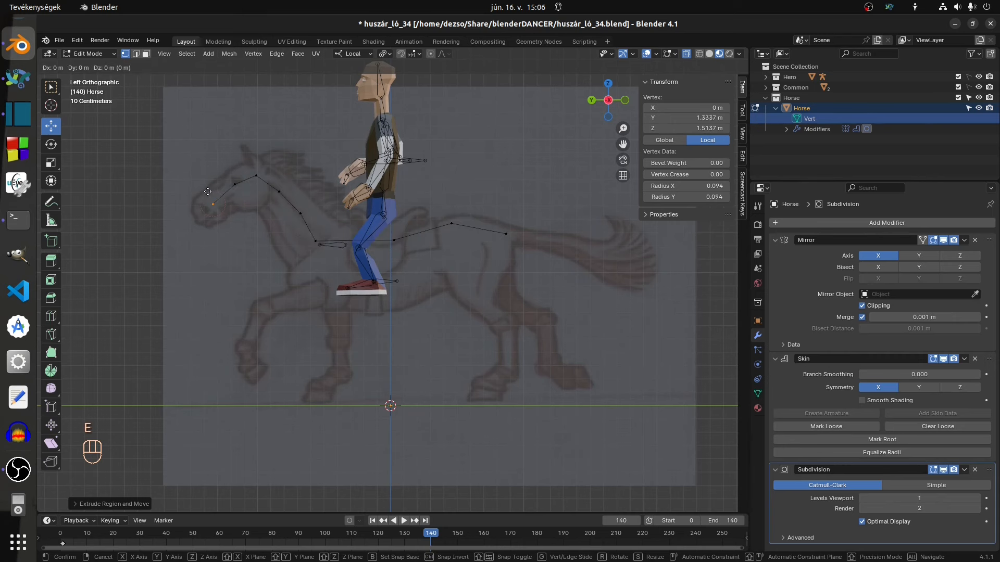
left_click(189, 210)
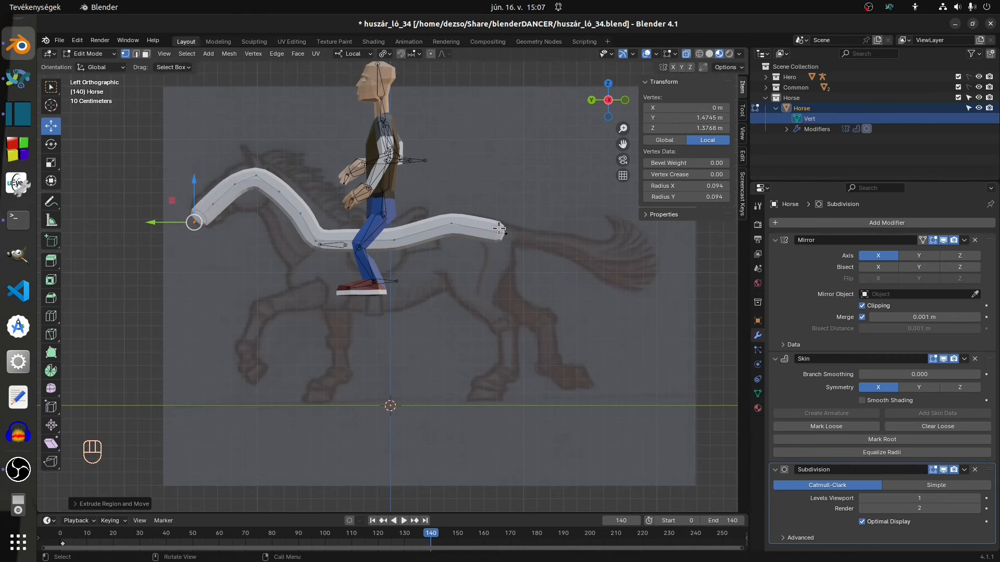
- Extrude a hind thigh down from the croup vertex and move its end sideways to about X -0.244 m
left_click(450, 222)
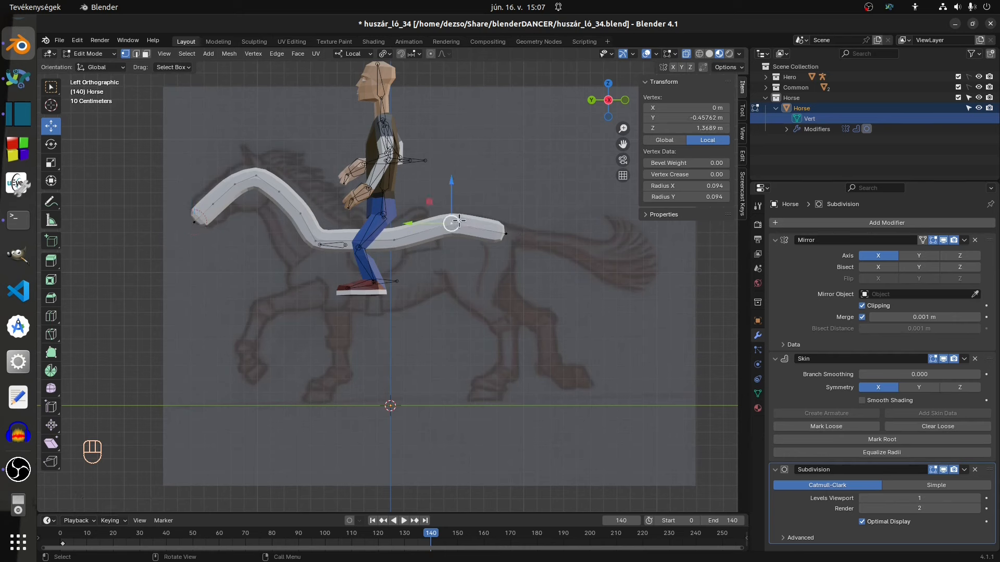
key("e")
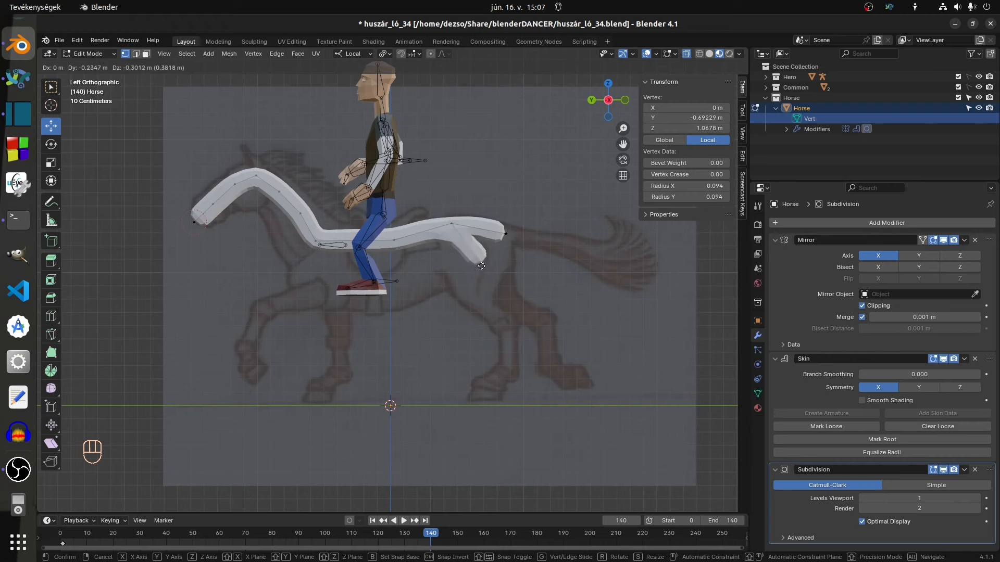
left_click(483, 265)
middle_click_drag(535, 274, 418, 279)
left_click_drag(476, 267, 423, 266)
- Set the Mirror modifier's merge distance to 0.1 m
left_click(862, 306)
middle_click_drag(376, 232, 424, 259)
left_click(864, 308)
double_click(886, 317)
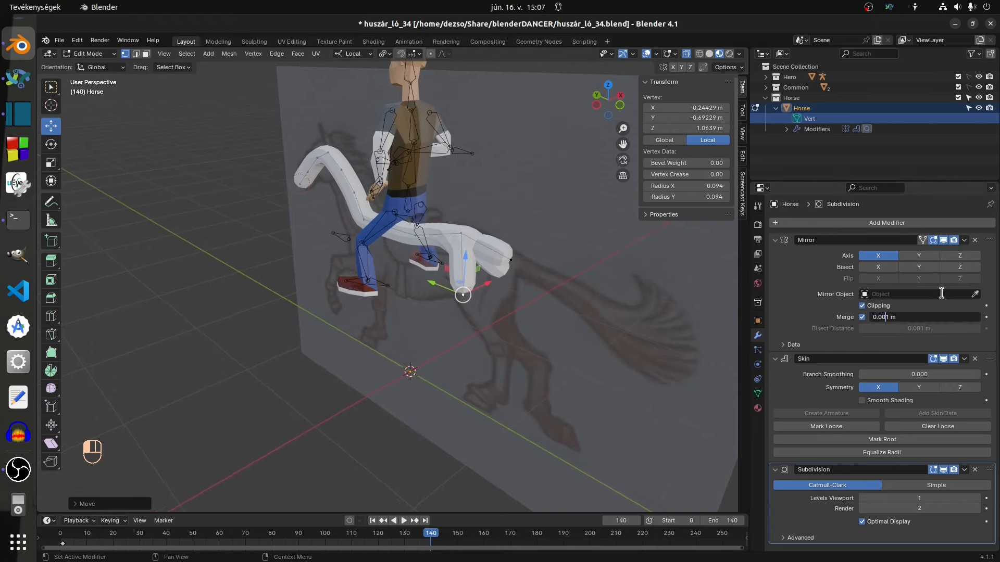
key("BackSpace")
key("Return")
- Adjust the thigh vertex slightly downward and backward, and enlarge the skin radius at the croup vertex
middle_click_drag(687, 213, 430, 262)
left_click_drag(441, 264, 444, 264)
middle_click_drag(449, 262, 404, 272)
left_click_drag(477, 229, 478, 235)
left_click(462, 224)
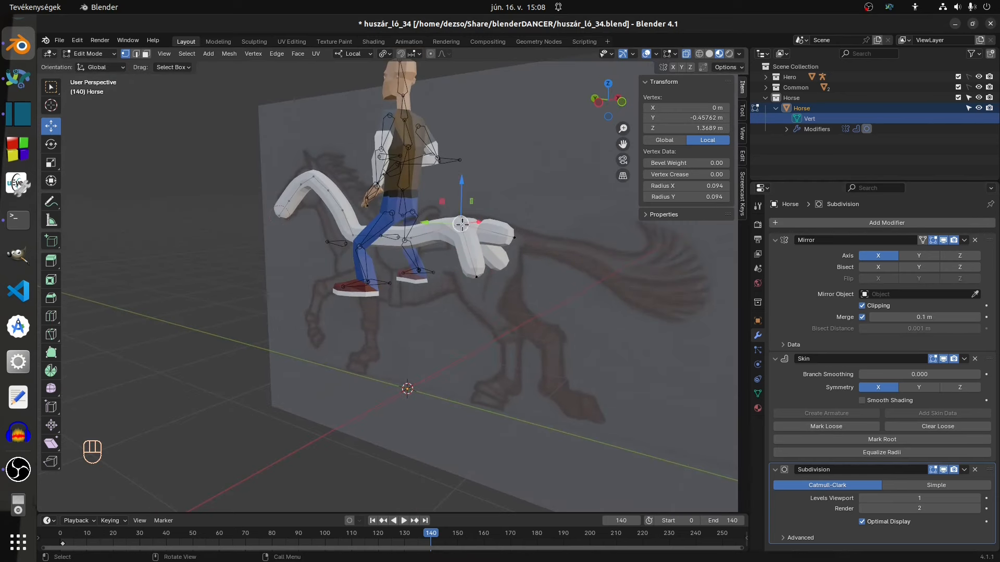
key("ctrl+a")
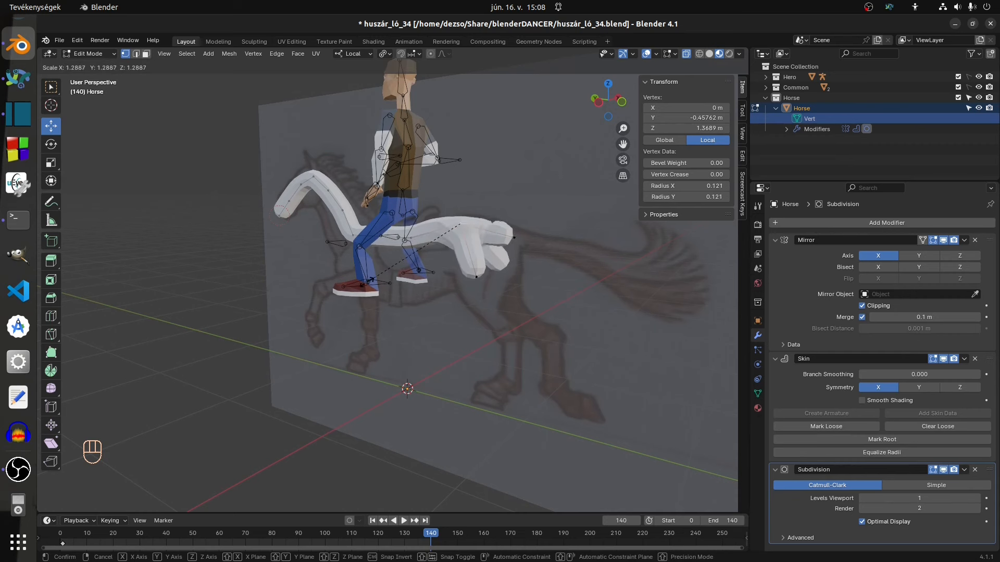
left_click(382, 272)
- Reposition the rump, croup, mid-back and neck-base vertices slightly to refine the horse's back line
left_click(517, 238)
left_click_drag(516, 213, 514, 204)
middle_click_drag(481, 214, 530, 207)
mouse_move(483, 208)
left_mouse_down()
mouse_move(497, 215)
mouse_move(488, 221)
left_mouse_up()
left_click(449, 224)
left_click_drag(427, 201, 433, 199)
left_click(396, 240)
left_click_drag(373, 217, 378, 215)
left_click(321, 242)
left_click_drag(300, 219, 303, 218)
- Extrude the hind leg from the thigh through the knee to the hock along the drawing, adjusting the thigh vertex
middle_click_drag(544, 230, 547, 226)
left_click(487, 267)
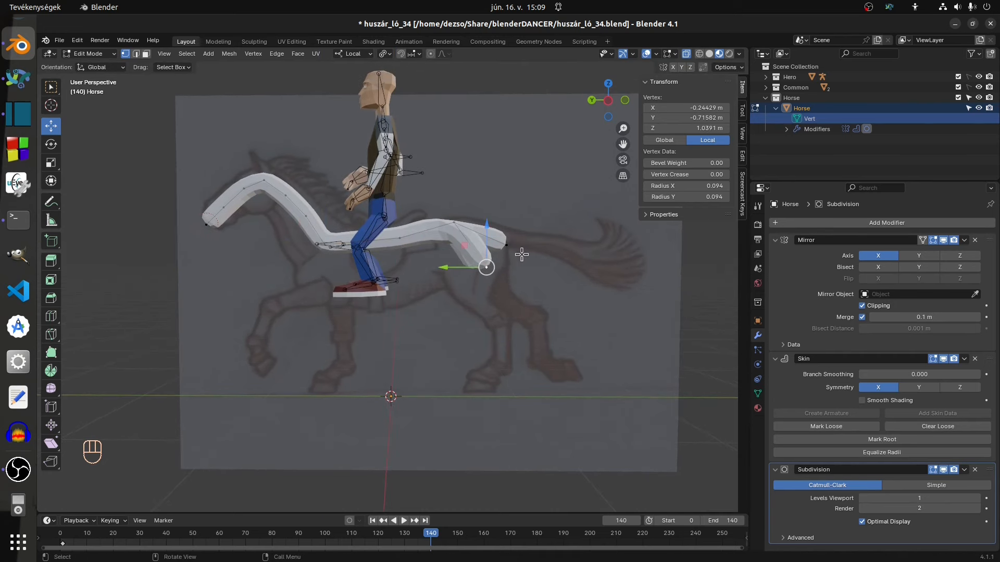
key("ctrl+KP_3")
key("g")
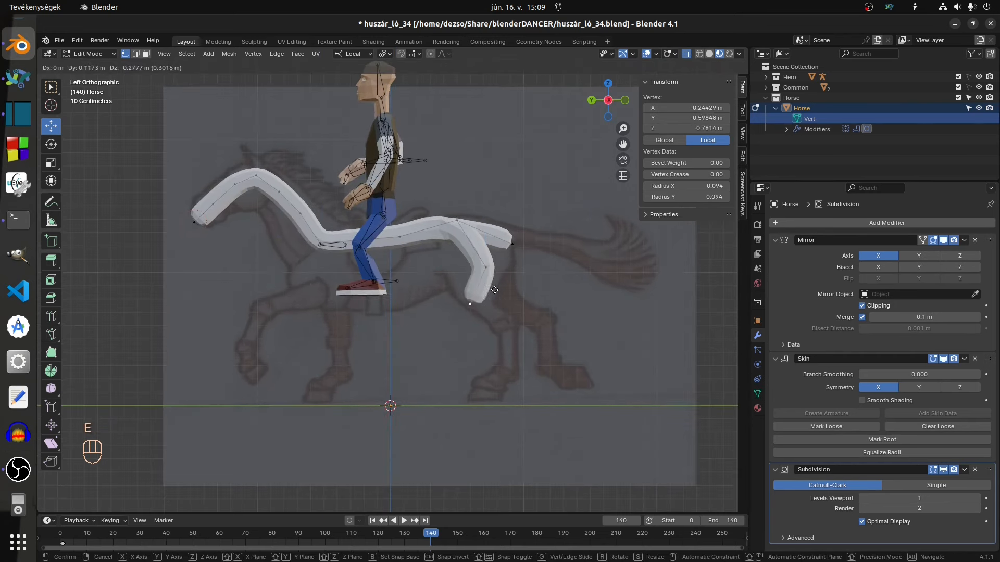
left_click(492, 288)
left_click(488, 267)
left_click_drag(464, 244, 452, 271)
key("e")
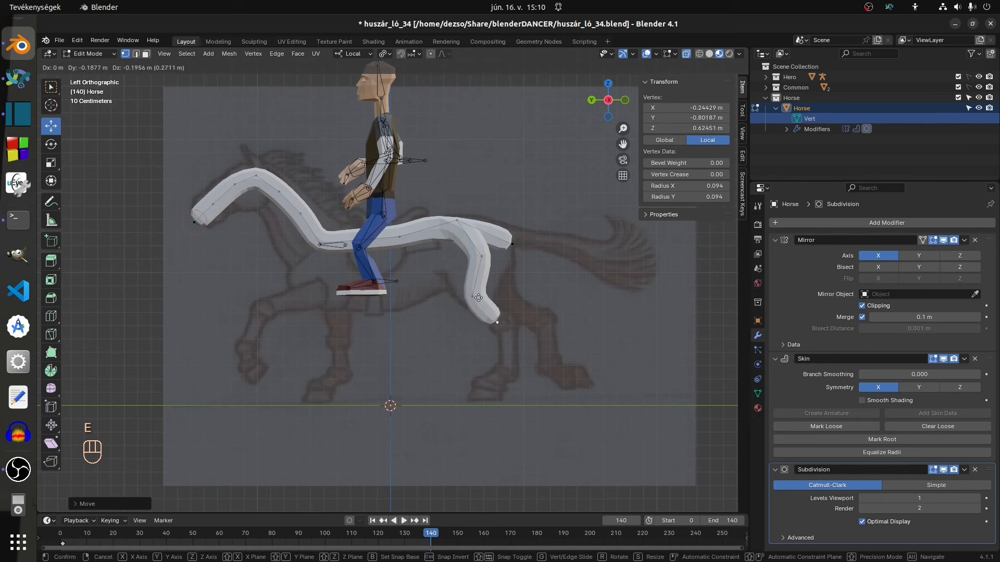
left_click(485, 297)
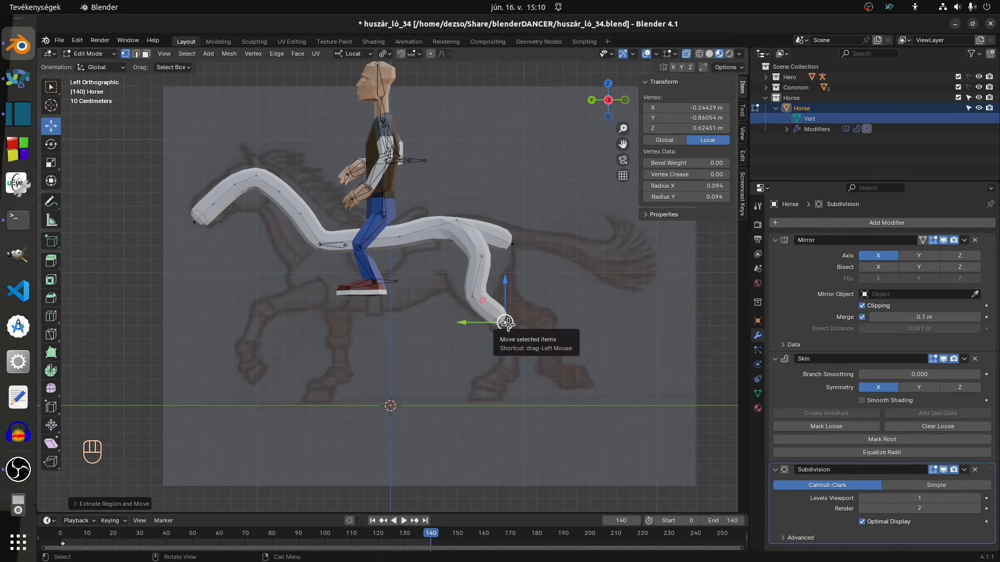
- Extrude the lower hind leg from the hock through the fetlock and pastern to the hoof at ground level
left_click_drag(504, 323, 505, 378)
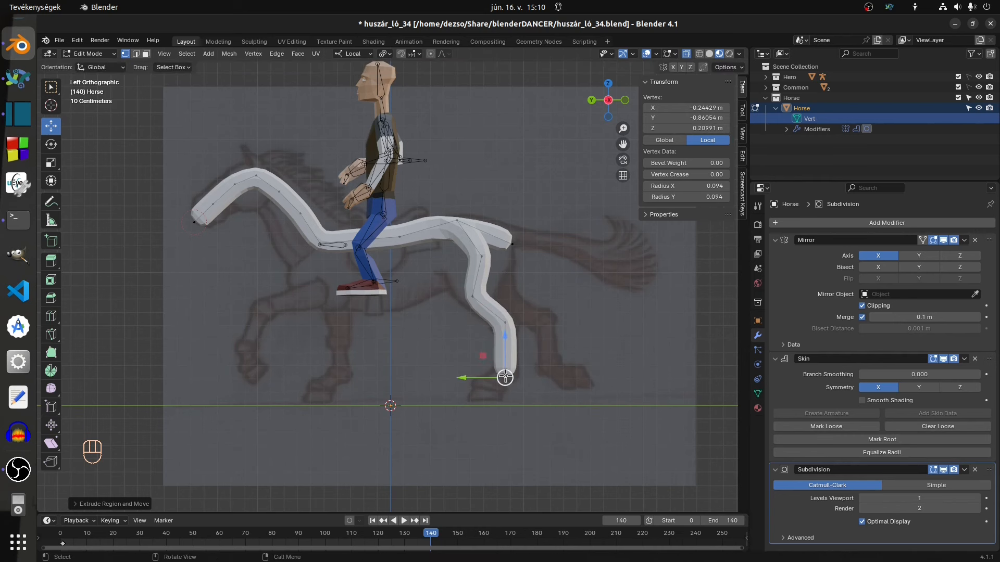
key("e")
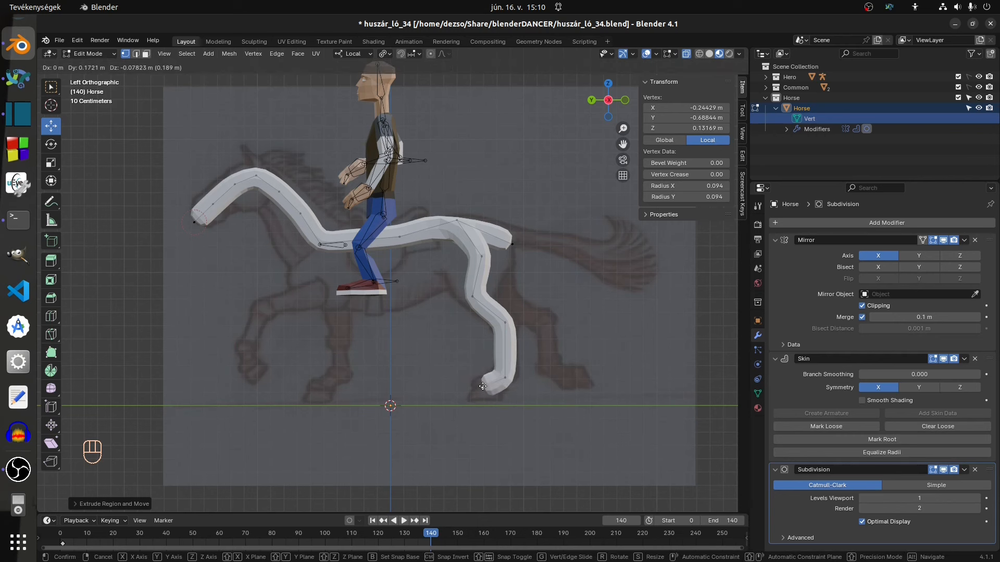
left_click(487, 384)
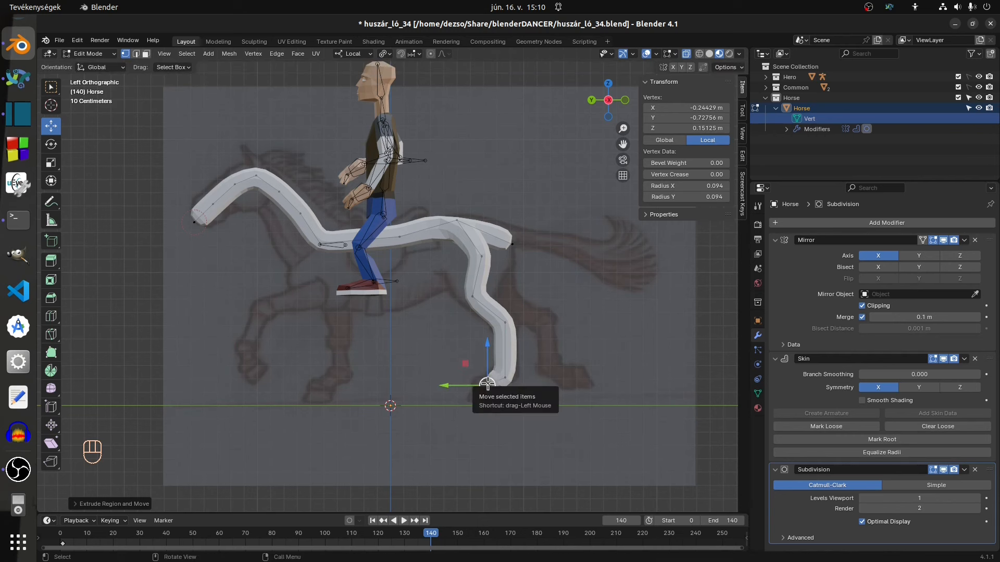
key("e")
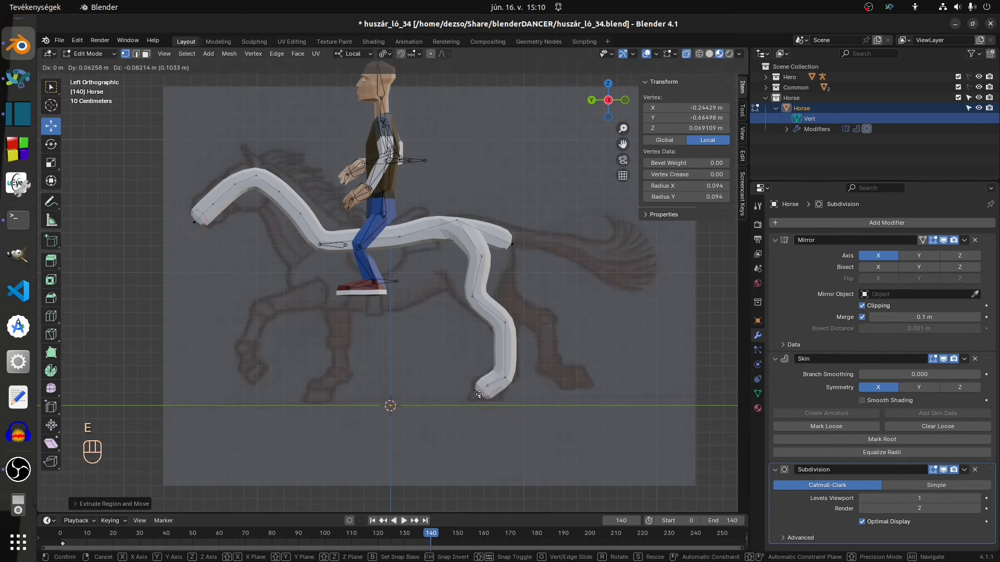
left_click(480, 395)
left_click_drag(479, 394, 480, 409)
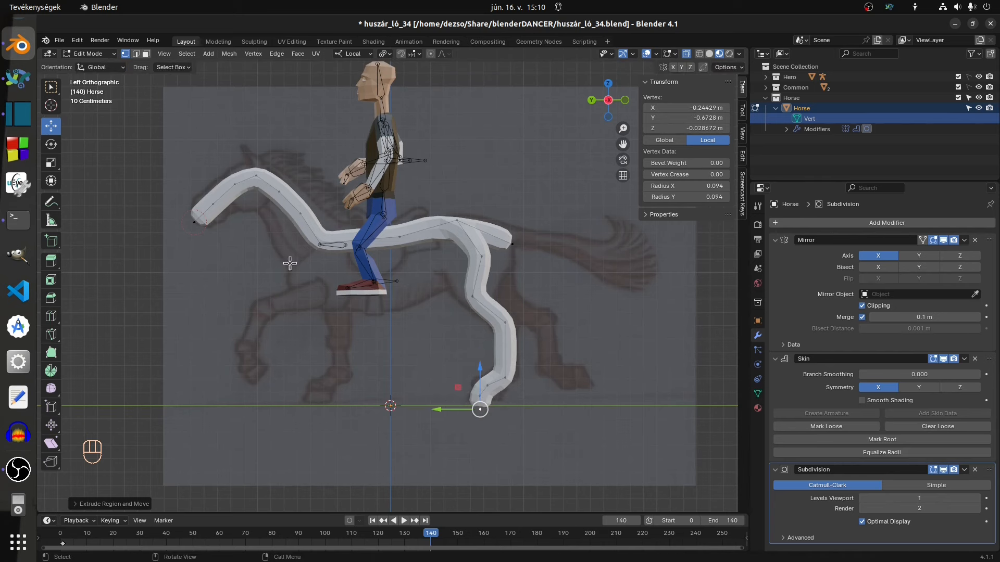
- Nudge the fetlock, hock, knee and hoof vertices of the hind leg so it follows the drawing more closely
left_click(506, 373, "shift")
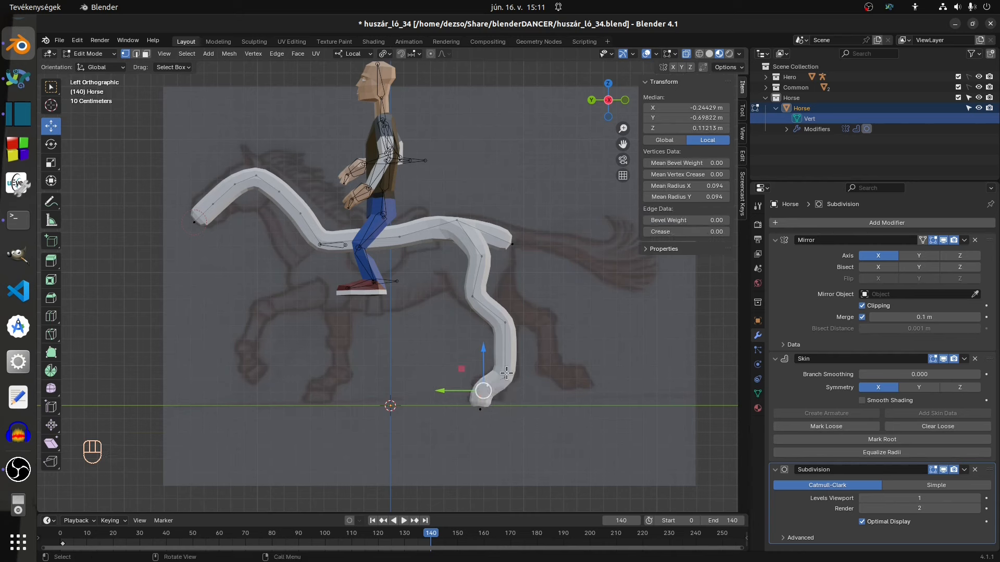
left_click(508, 378)
left_click_drag(482, 357, 483, 352)
left_click(504, 321)
left_click_drag(481, 300, 452, 273)
left_click(473, 296)
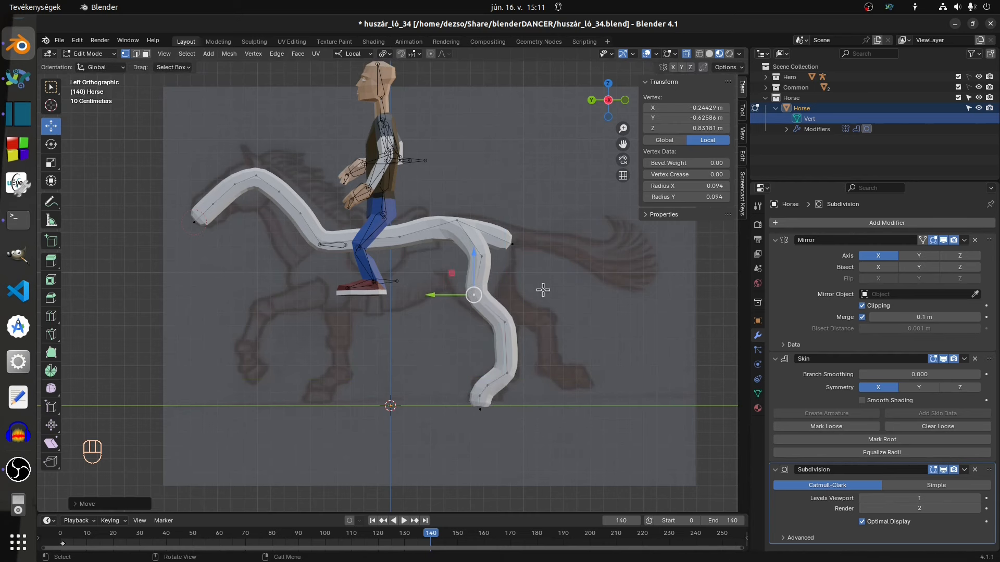
left_click(488, 385)
left_click_drag(465, 364, 463, 384)
- Select the lower hind-leg vertices from behind and move them slightly inward towards the horse's centre line
middle_click_drag(463, 384, 385, 336)
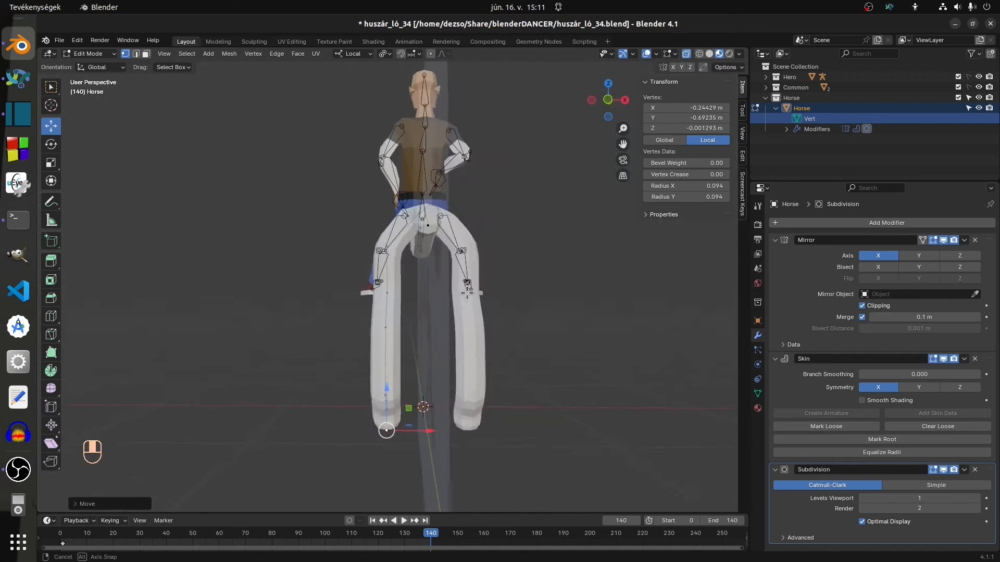
left_click(385, 337)
left_click(386, 430, "shift")
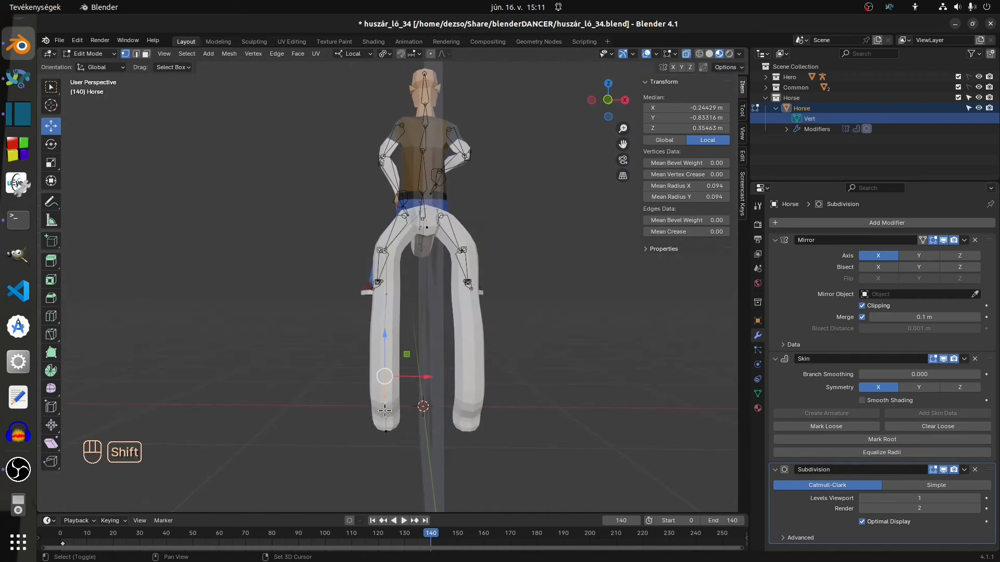
left_click_drag(385, 385, 395, 396)
- Extrude a shoulder vertex from the neck-base vertex, turn off the mirror's clipping, and move the vertex outward to X about -0.387 m
middle_click_drag(221, 350, 352, 360)
left_click(318, 242)
middle_click_drag(317, 243, 382, 262)
key("ctrl+KP_3")
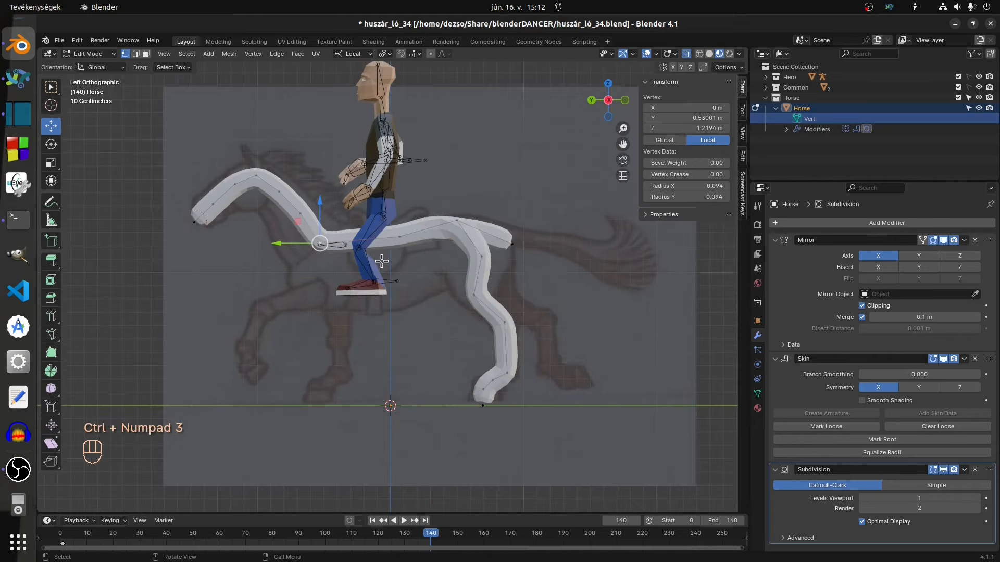
middle_click_drag(470, 208, 323, 239)
key("e")
left_click(286, 256)
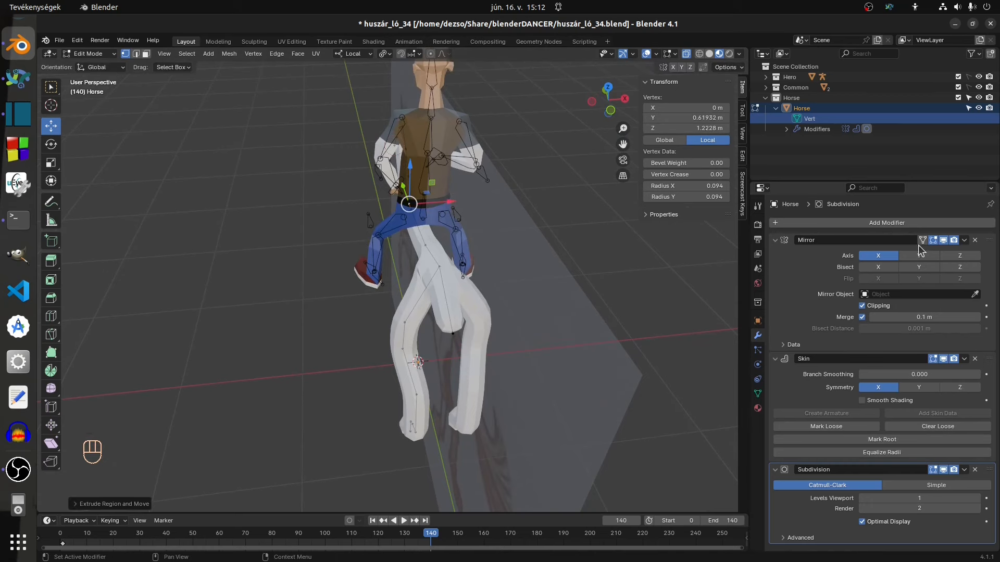
left_click_drag(447, 202, 396, 206)
middle_click_drag(367, 218, 469, 182)
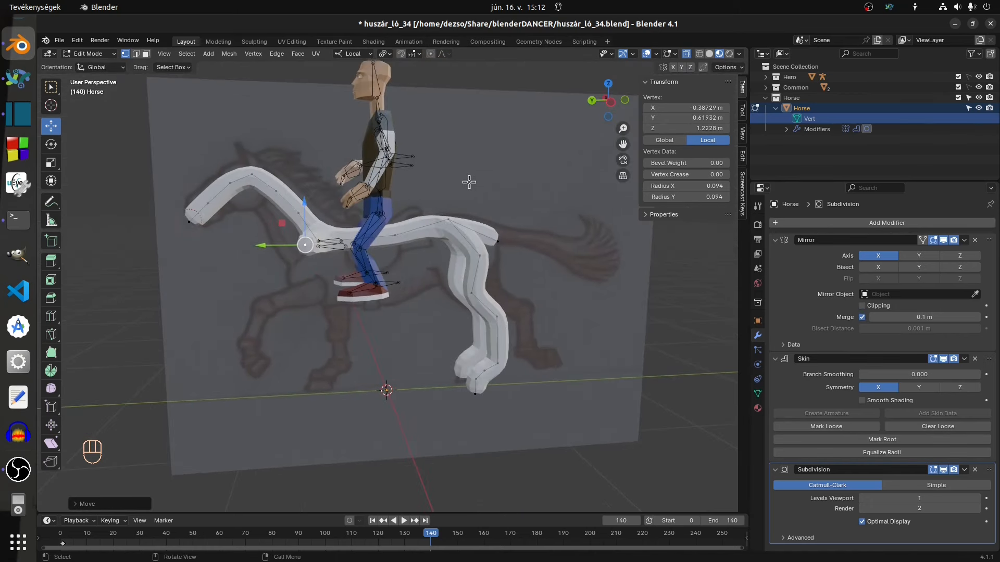
- Lower the shoulder vertex to the drawing's shoulder point and bring it inward to X about -0.274 m
key("ctrl+KP_3")
left_click_drag(284, 222, 276, 254)
middle_click_drag(276, 253, 363, 285)
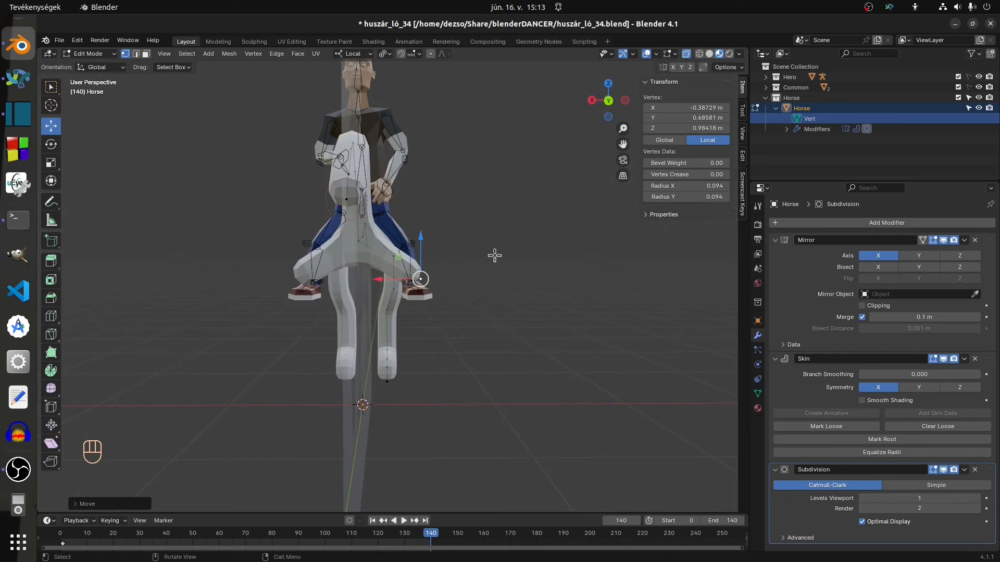
key("KP_1")
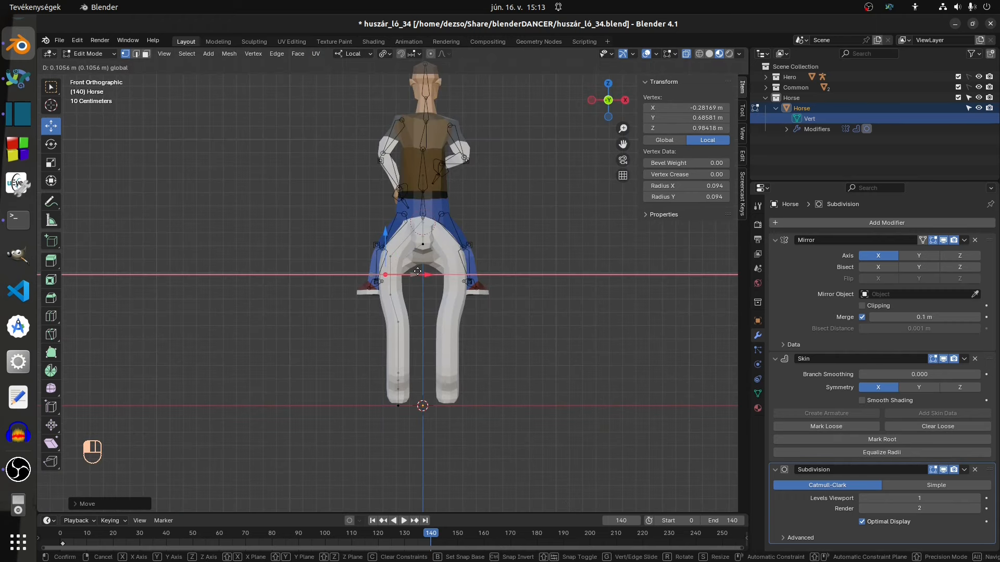
mouse_move(402, 277)
left_mouse_down()
mouse_move(419, 270)
mouse_move(416, 281)
left_mouse_up()
- Move the hind leg's hock vertex inward to X about -0.194 m and enable the Mirror modifier's on-cage display
left_click(391, 257)
left_click(391, 295, "shift")
left_click(398, 322)
left_click_drag(425, 321, 424, 323)
middle_click_drag(424, 323, 526, 266)
left_click(922, 240)
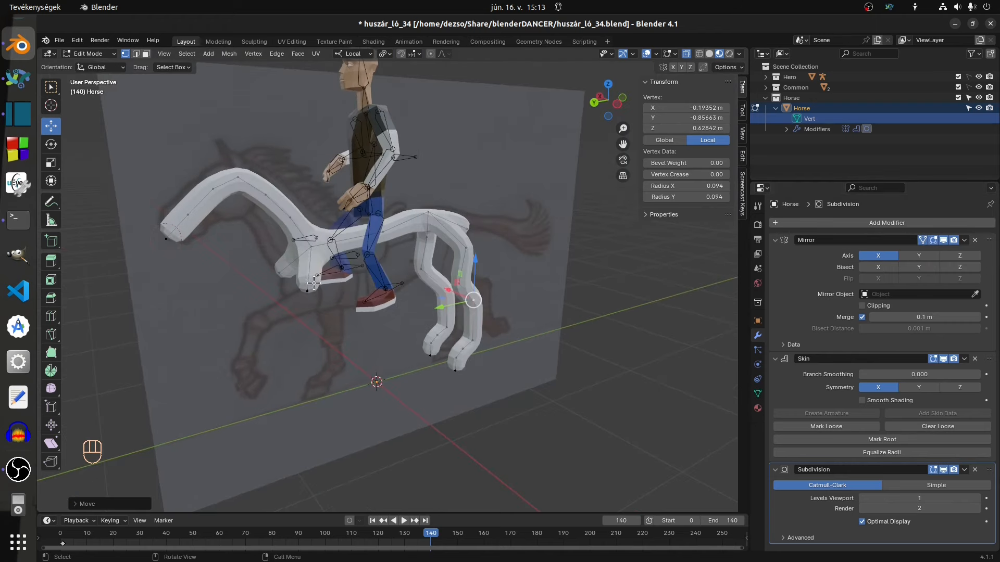
middle_click_drag(519, 269, 496, 248)
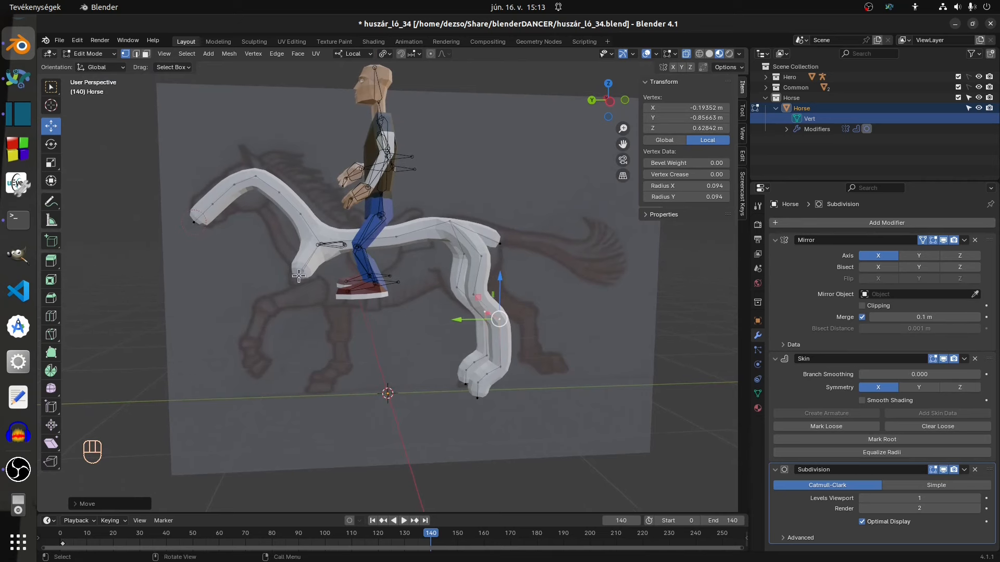
- Shift the shoulder-point vertex slightly with X locked, and extrude an upper foreleg segment backward and down to the elbow
left_click(298, 276)
key("g")
key("shift+x")
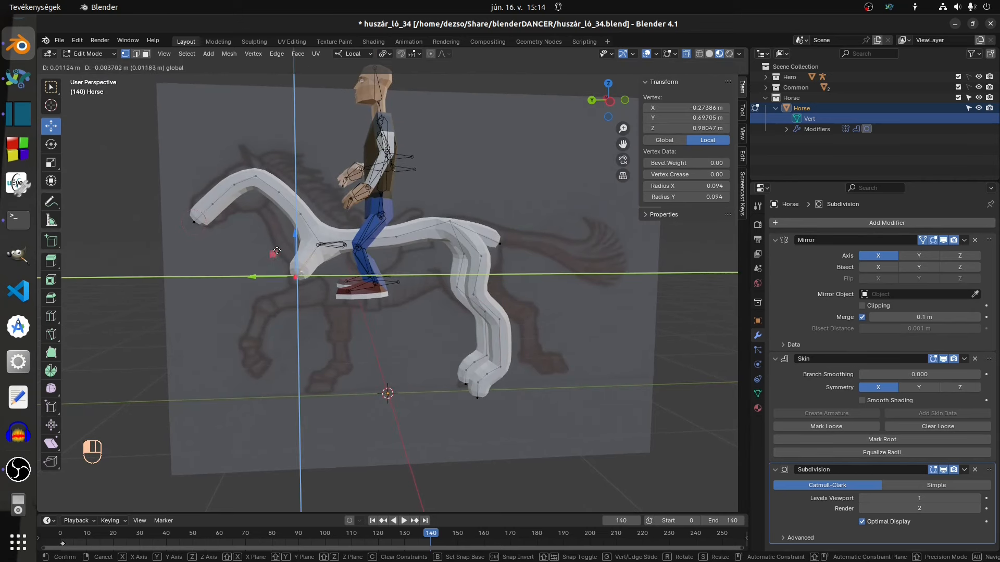
left_click(275, 252)
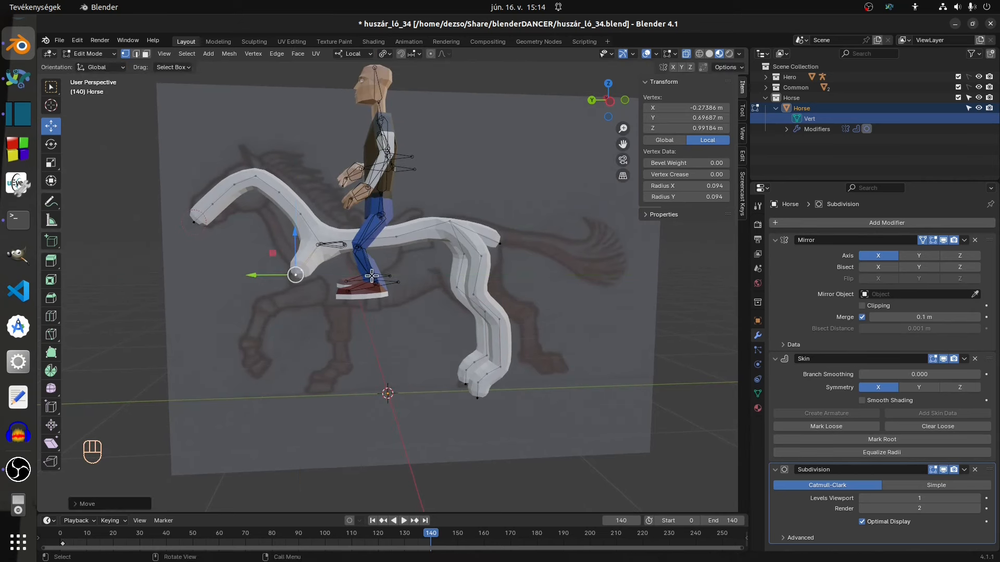
key("e")
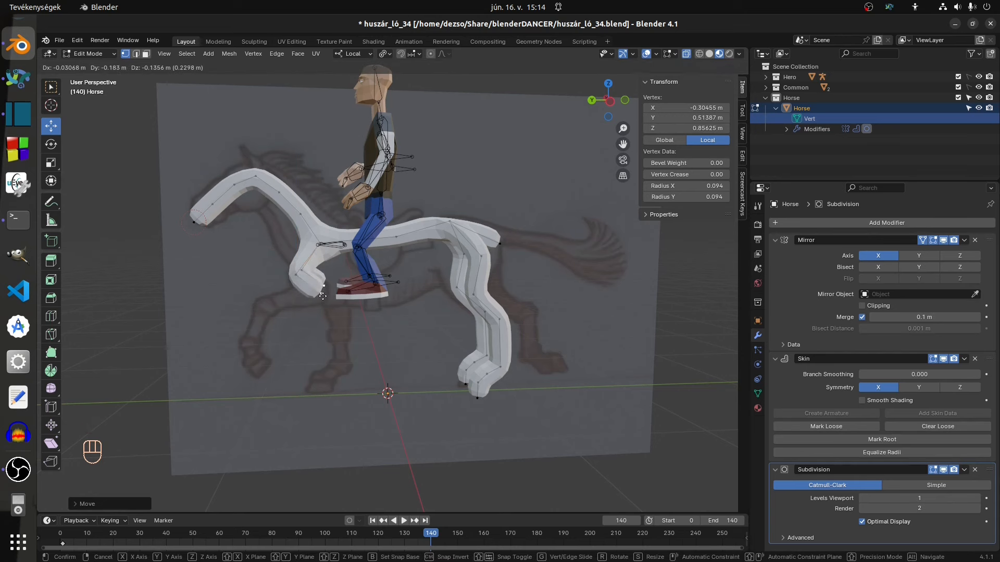
left_click(328, 299)
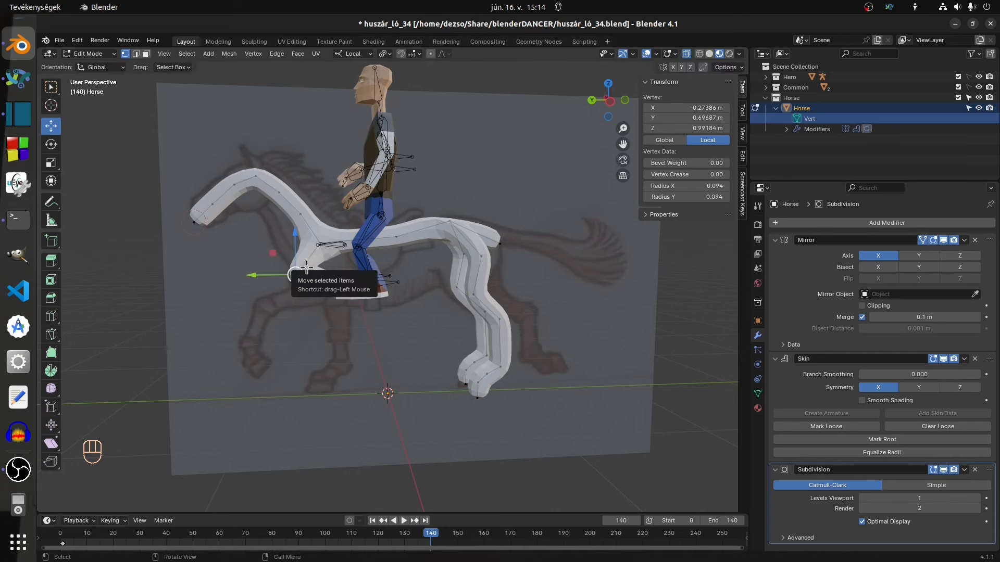
- Reposition the shoulder-point and elbow vertices in the left side view to match the drawing, keeping the elbow's X locked
key("ctrl+KP_3")
key("g")
left_click(281, 254)
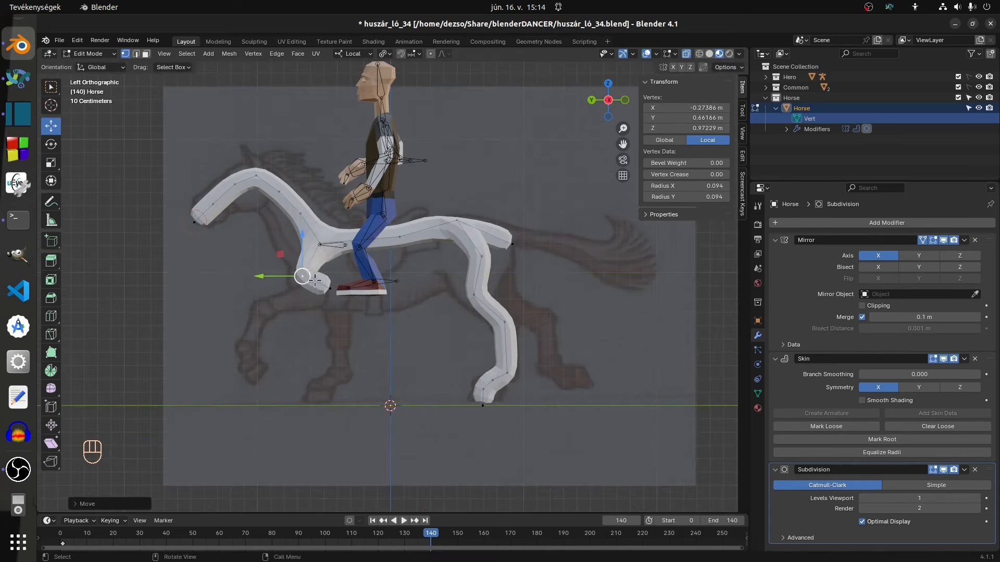
key("g")
key("shift+x")
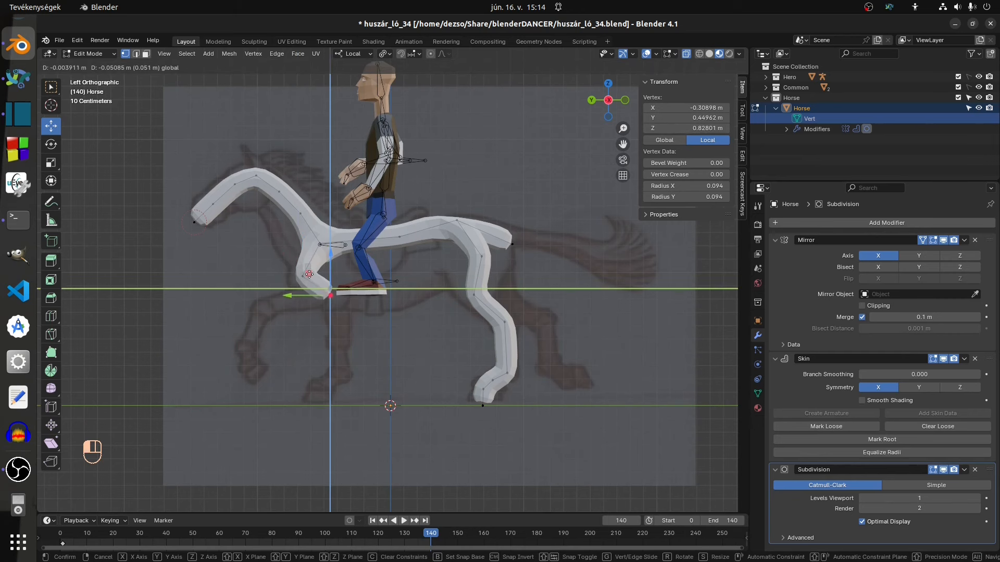
left_click(308, 274)
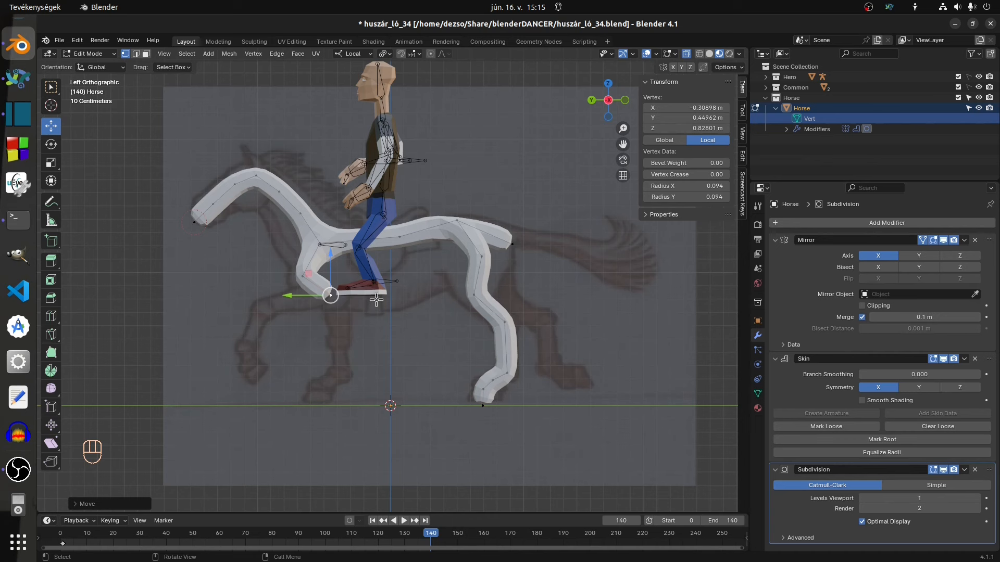
- Extrude the foreleg from the elbow through the knee, fetlock and pastern to the hoof, and save the file as huszár_ló_37.blend
key("e")
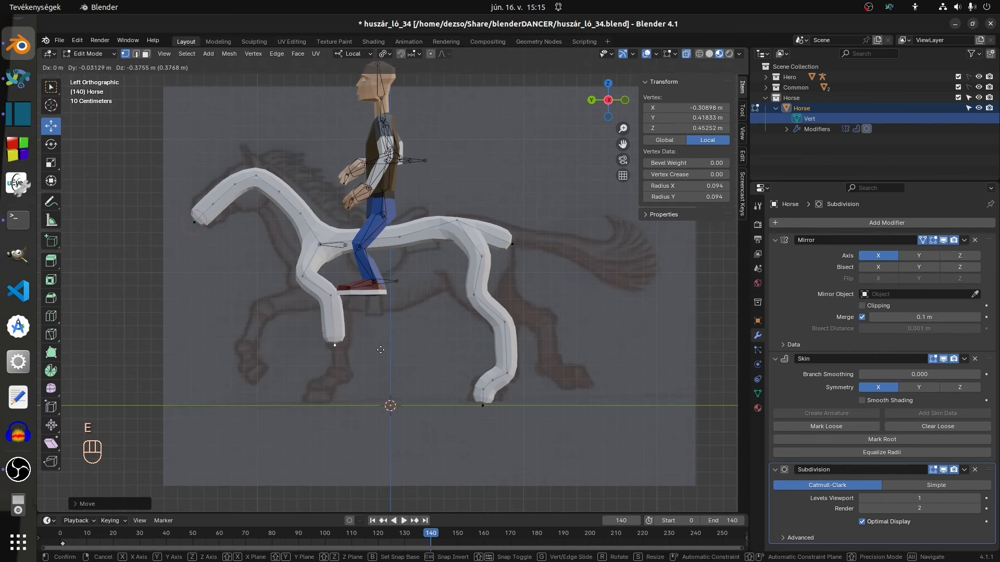
left_click(380, 349)
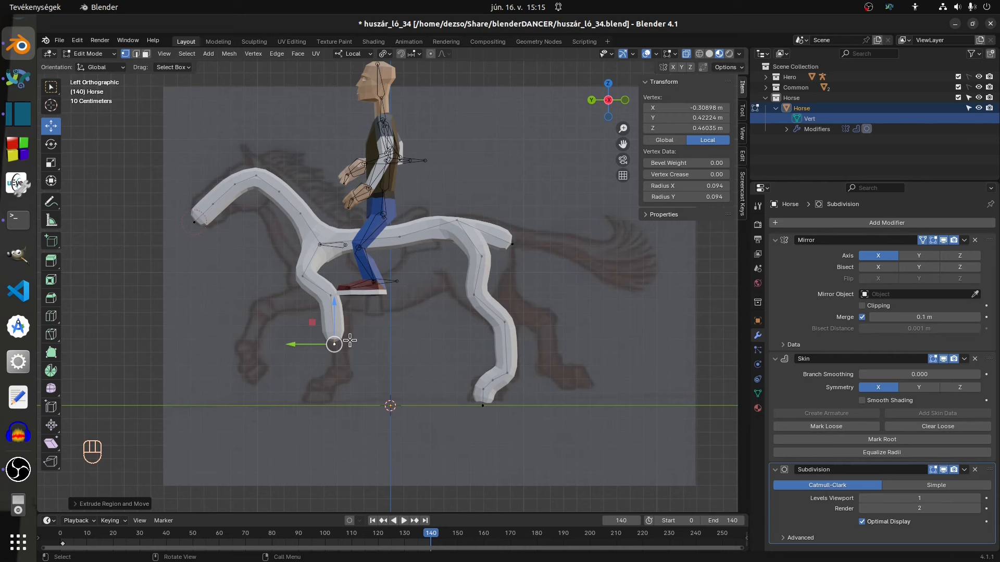
key("e")
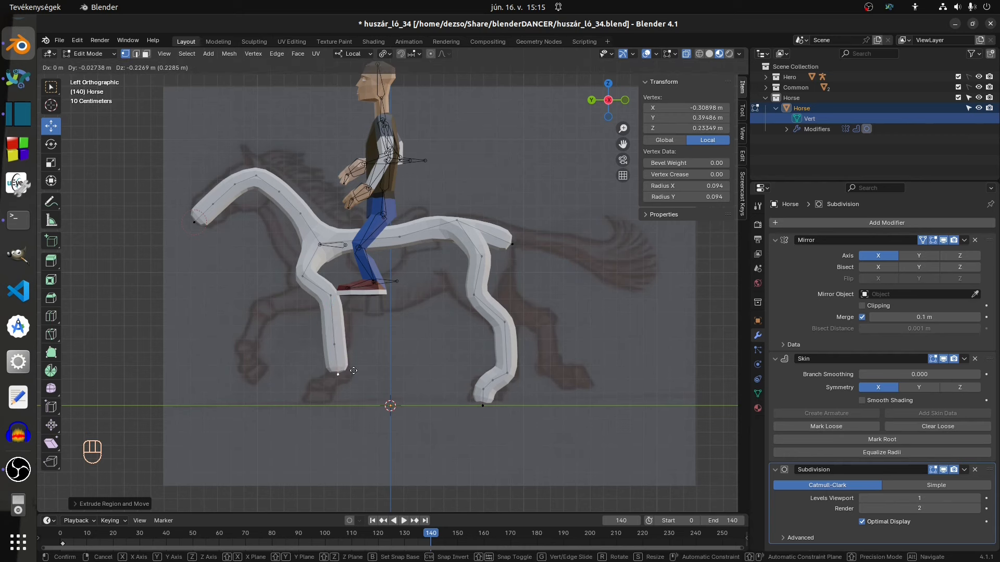
left_click(341, 372)
key("e")
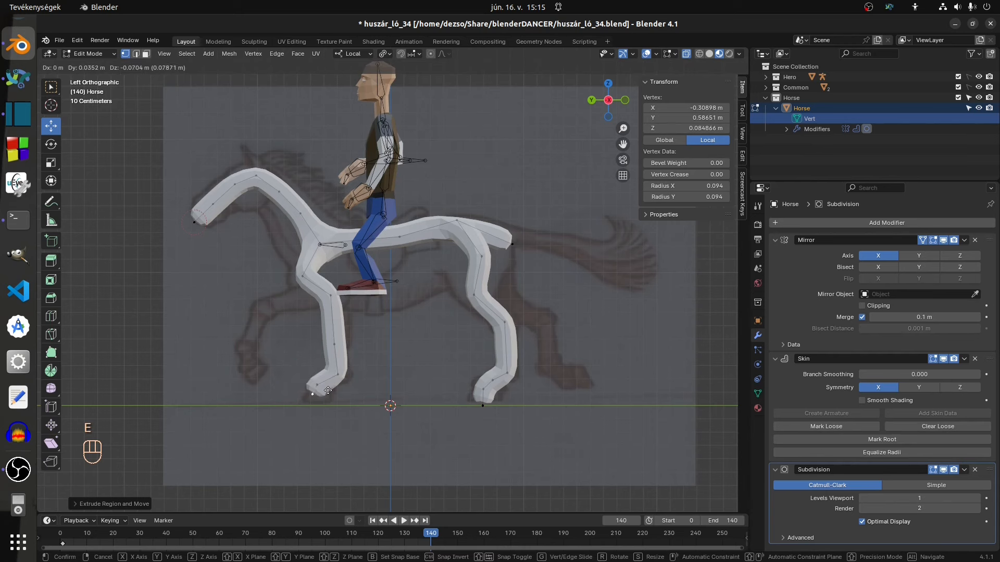
left_click(329, 389)
key("e")
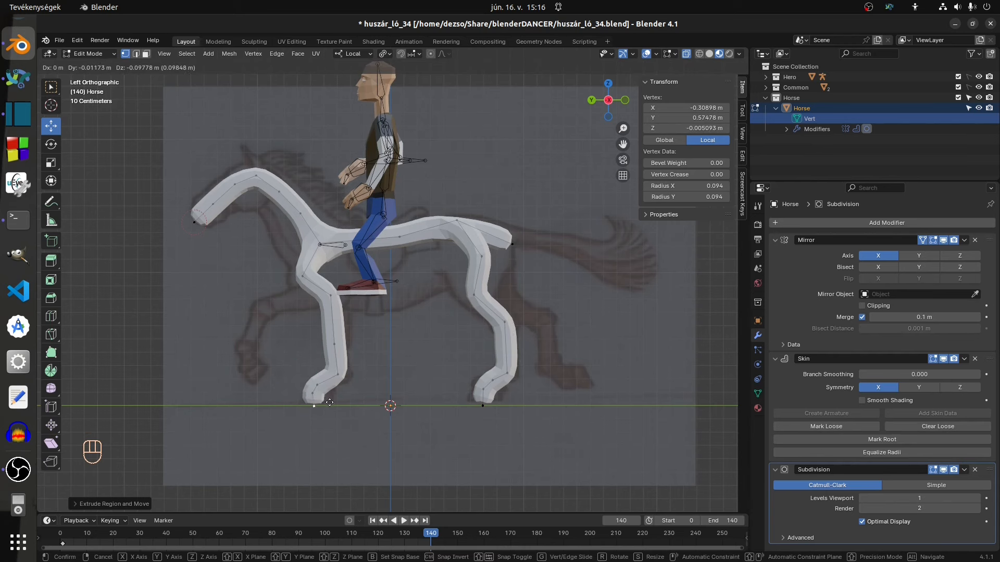
left_click(329, 402)
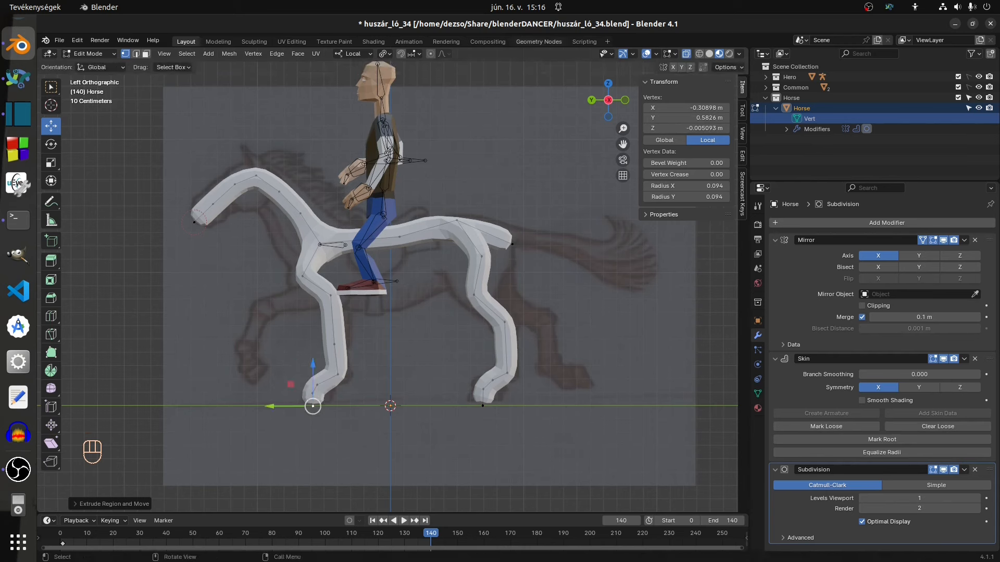
left_click(59, 40)
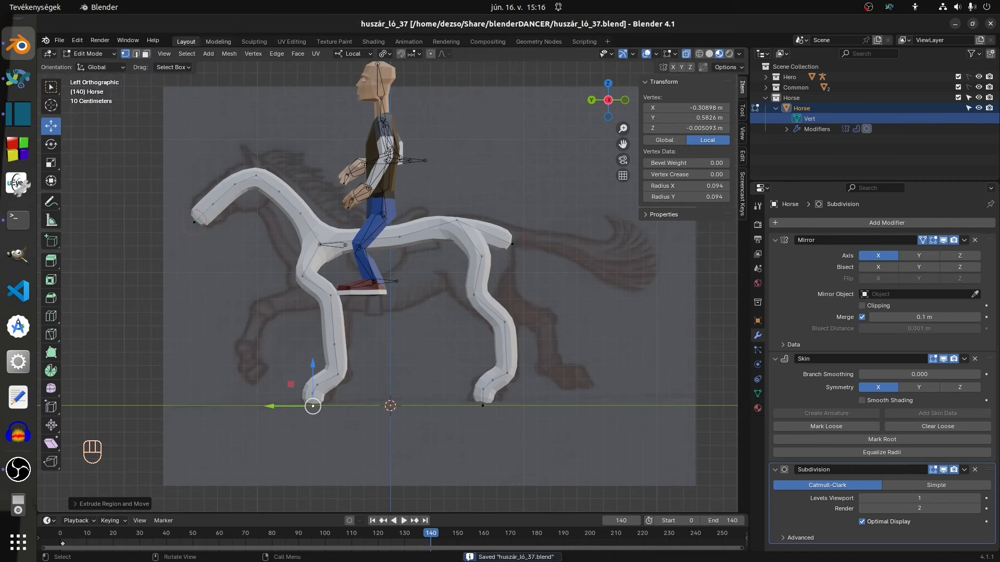
- Extrude three tail segments backward from the rump vertex along the drawing, and move the second tail vertex slightly forward
key("e")
left_click(535, 238)
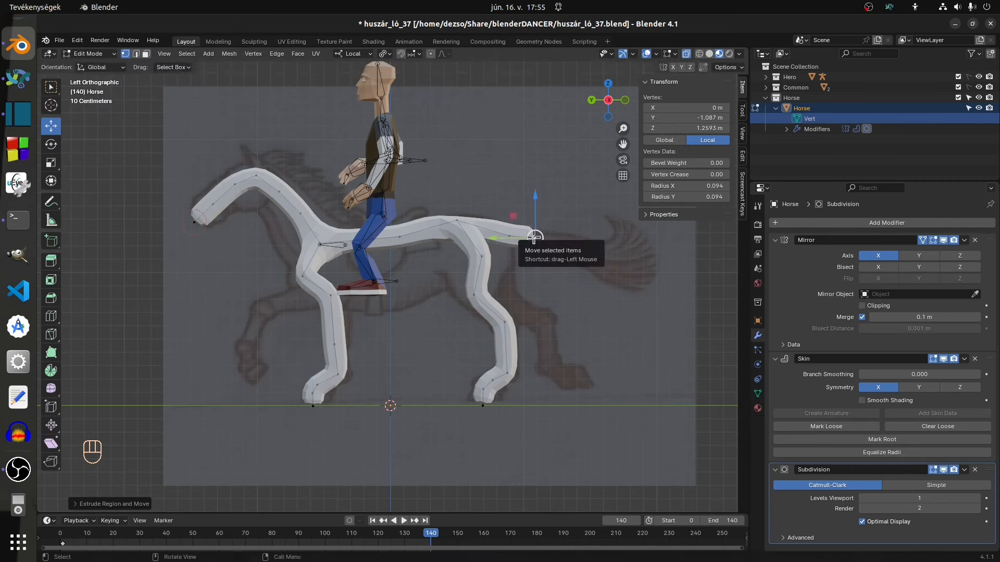
key("e")
left_click(564, 243)
key("e")
left_click(583, 249)
left_click(565, 243)
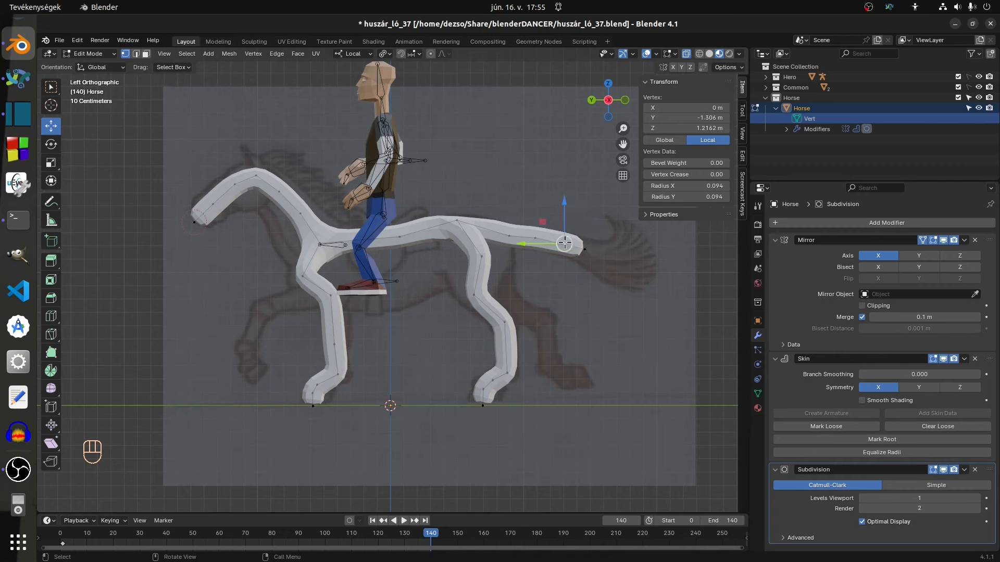
left_click_drag(543, 221, 534, 220)
- Reduce the skin radii of the tail vertices so the tail tapers to its tip, with 0.034 at the second one, and nudge the tail base
left_click(585, 250)
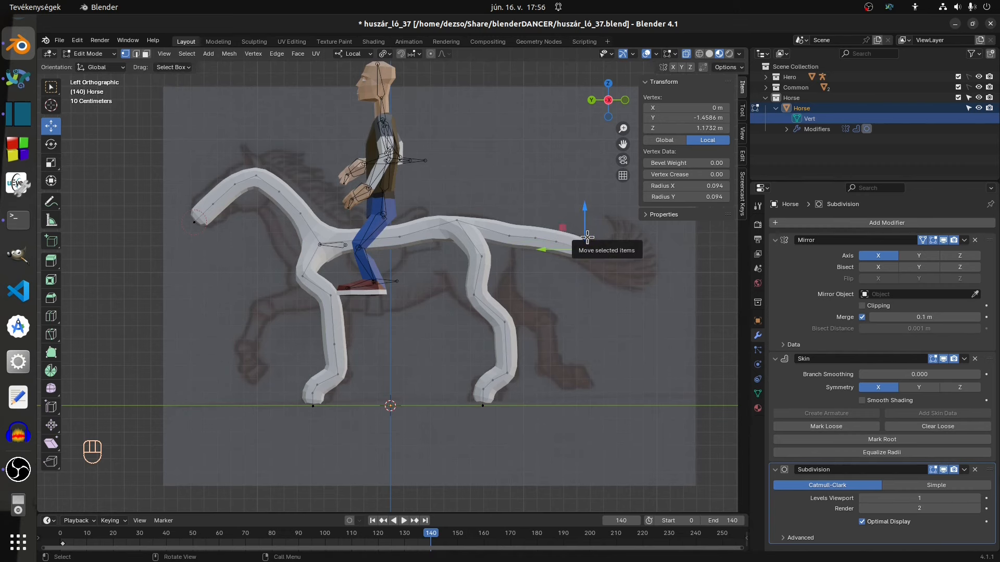
left_click(556, 242)
key("ctrl+a")
left_click(563, 223)
key("ctrl+a")
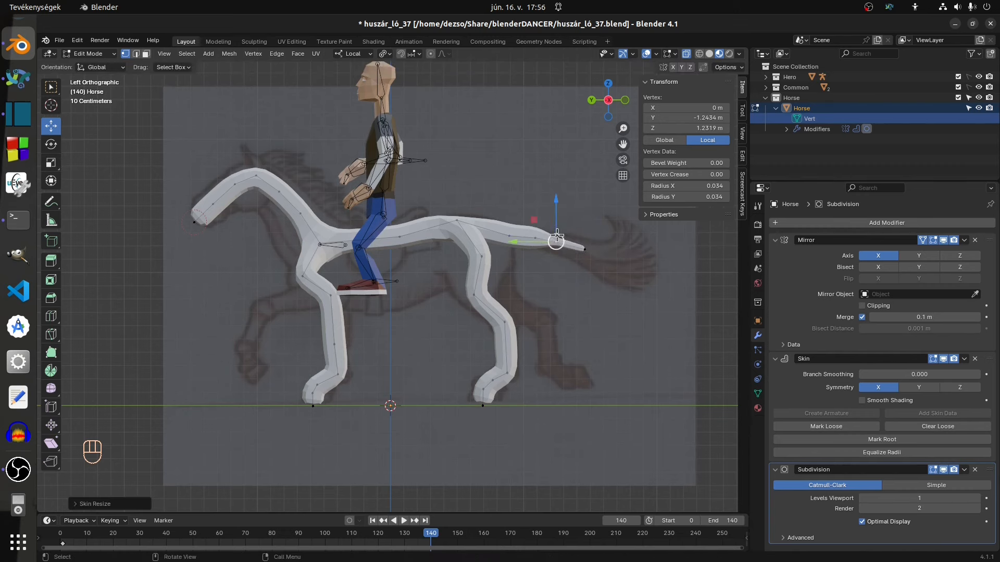
left_click(535, 238)
key("ctrl+a")
left_click(538, 224)
left_click(509, 236)
key("ctrl+a")
left_click(517, 223)
left_click_drag(486, 215, 483, 211)
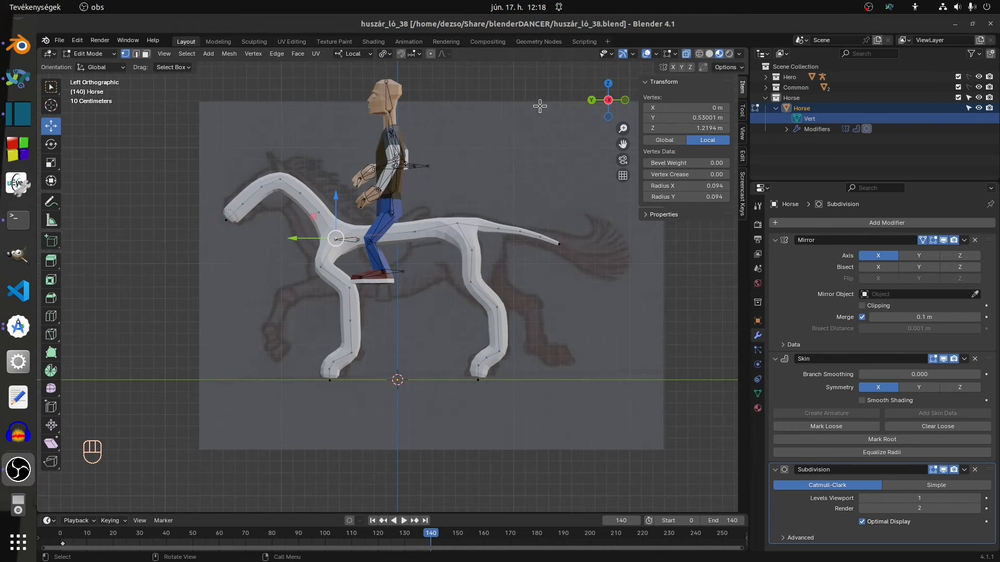
- Hide the Subdivision modifier in Edit Mode to examine the blocky skin mesh, and remove the modifier from the horse
middle_click_drag(438, 197, 502, 227)
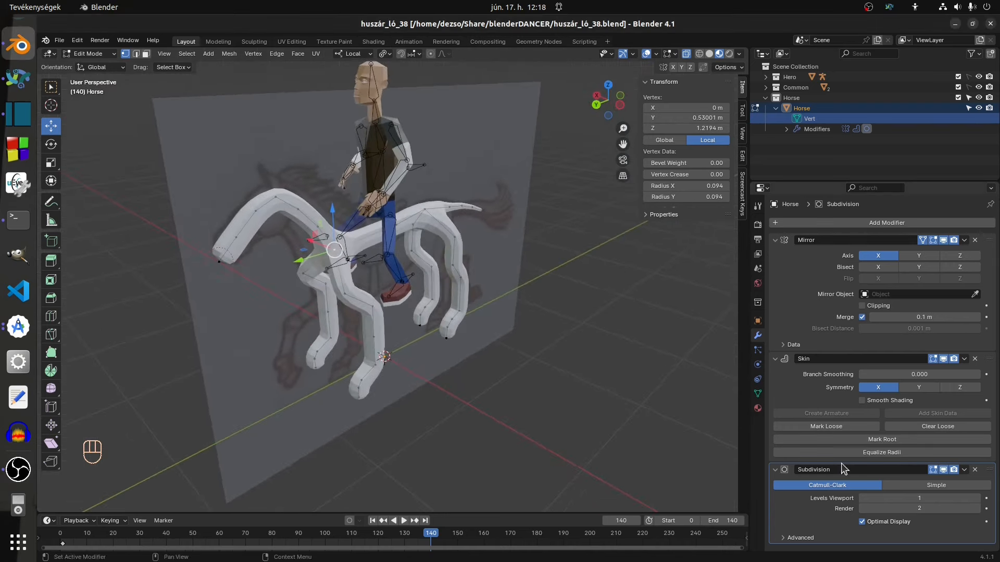
left_click(932, 470)
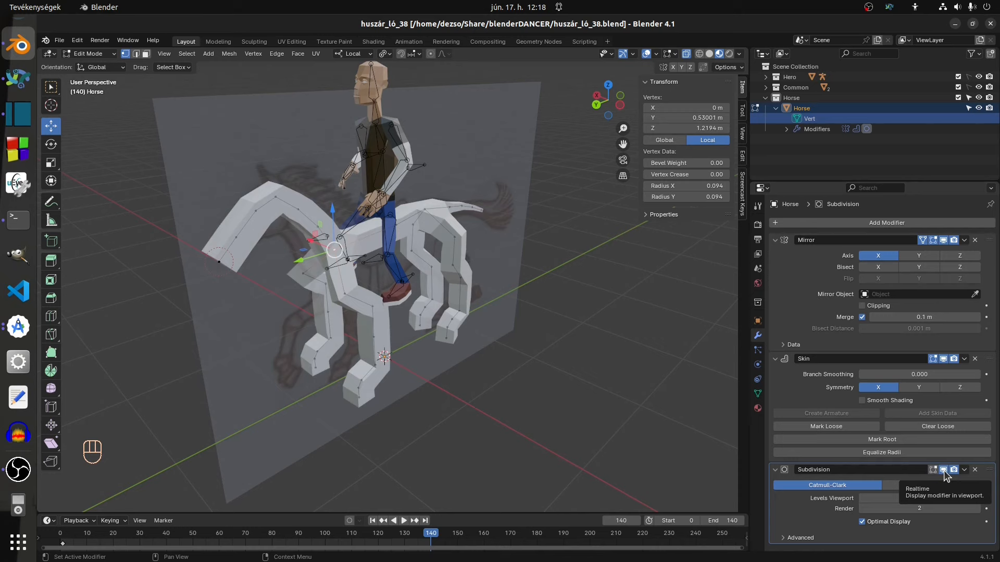
middle_click_drag(540, 316, 578, 284)
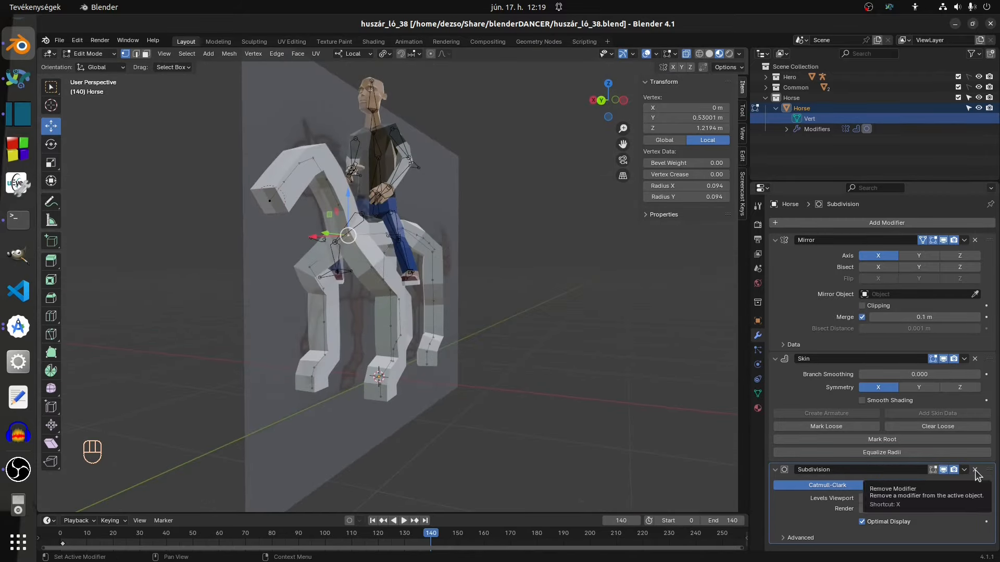
left_click(975, 472)
middle_click_drag(541, 314, 576, 308)
- Move the lower foreleg vertices inward along X to about -0.188 m and check both leg pairs from front and back
key("ctrl+KP_1")
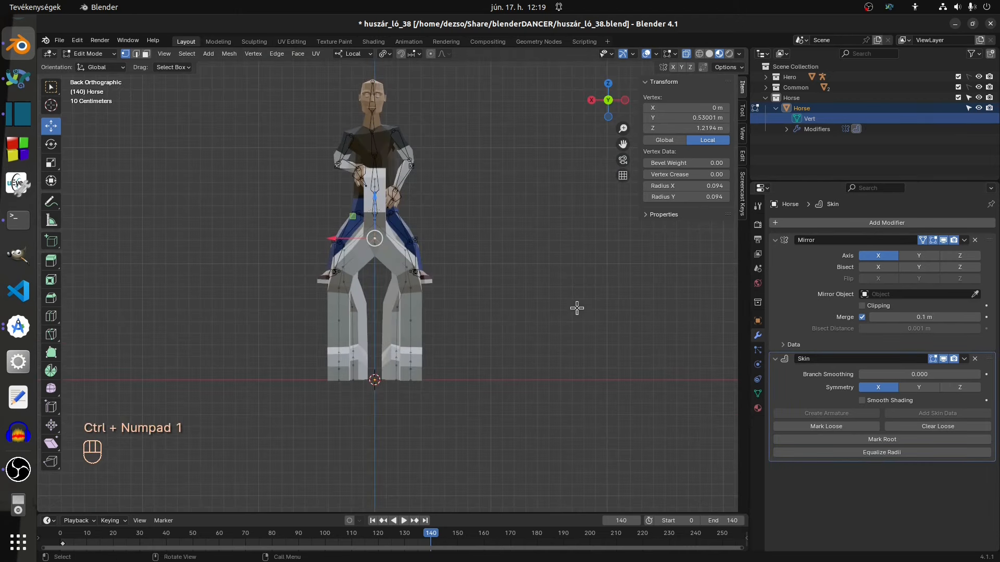
left_click(408, 289, "shift")
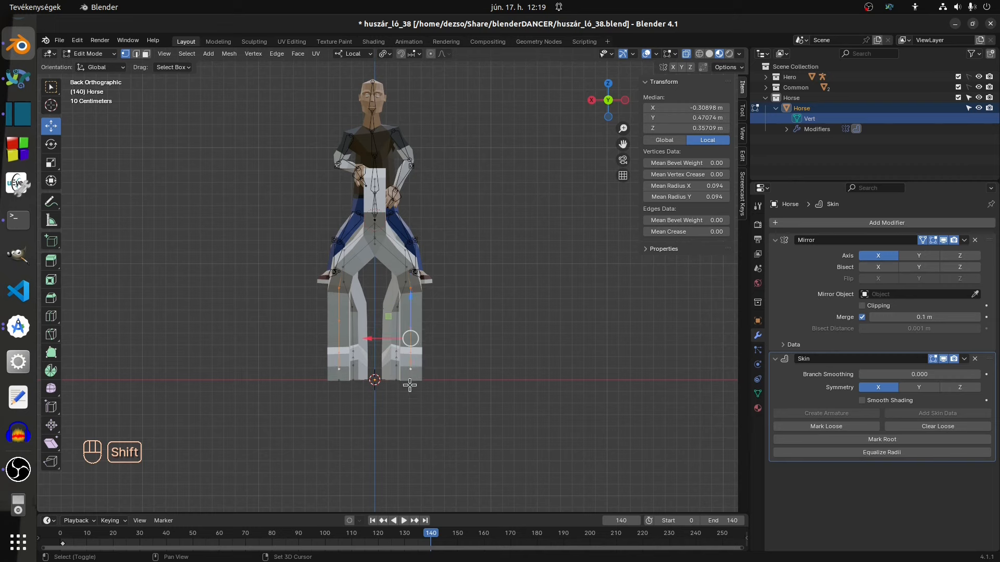
left_click_drag(387, 346, 374, 347)
middle_click_drag(427, 259, 241, 250)
key("KP_1")
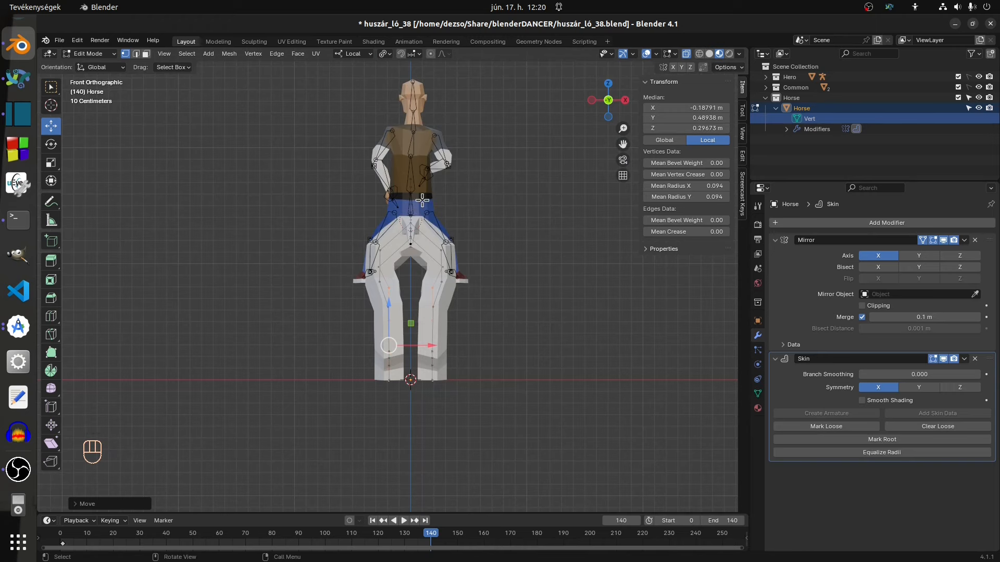
key("ctrl+KP_1")
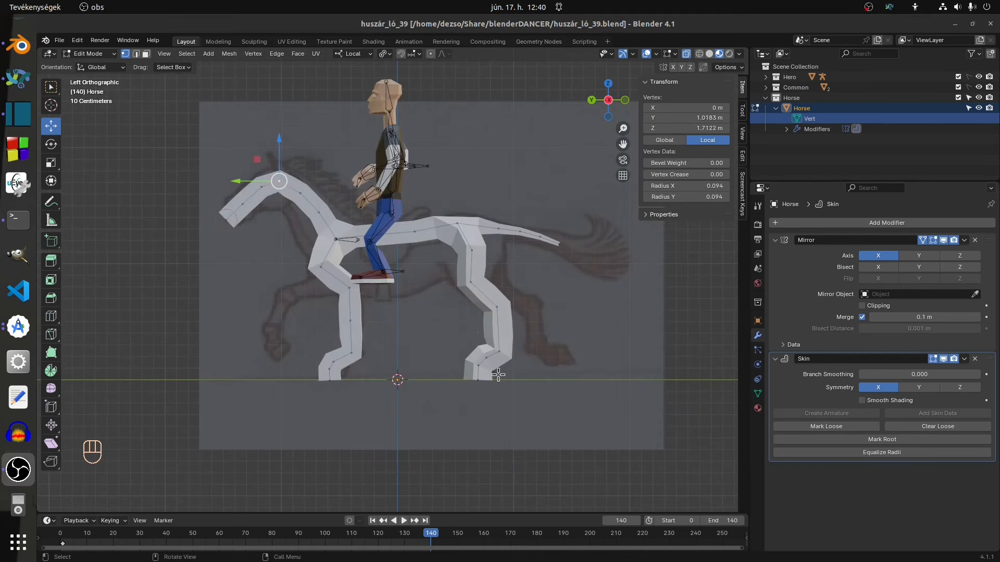
- Reduce the skin radii of the hind hoof and the hind pastern and fetlock vertices to about 0.07
key("ctrl+a")
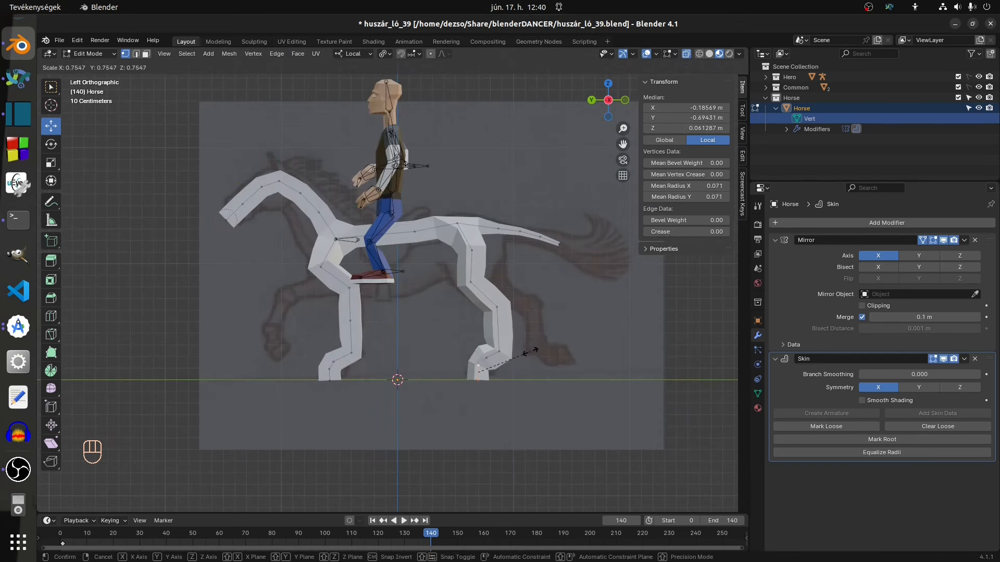
left_click(537, 344)
left_click(487, 358)
left_click(498, 352, "shift")
key("ctrl+a")
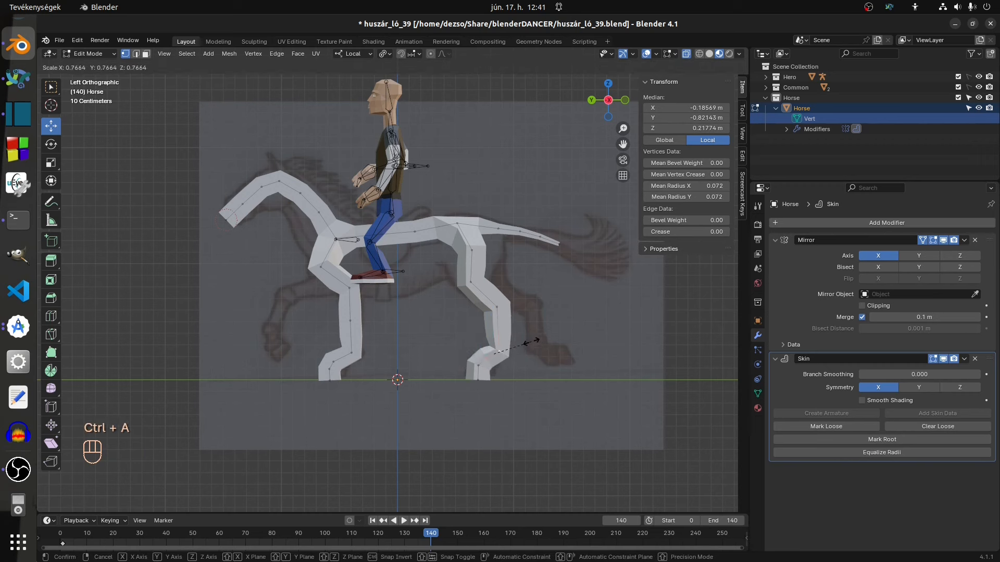
left_click(530, 338)
- Move the hind fetlock vertex and the fore fetlock vertex slightly forward and up
left_click(502, 351)
left_click_drag(478, 330, 475, 325)
left_click(352, 353)
left_click_drag(329, 331, 327, 327)
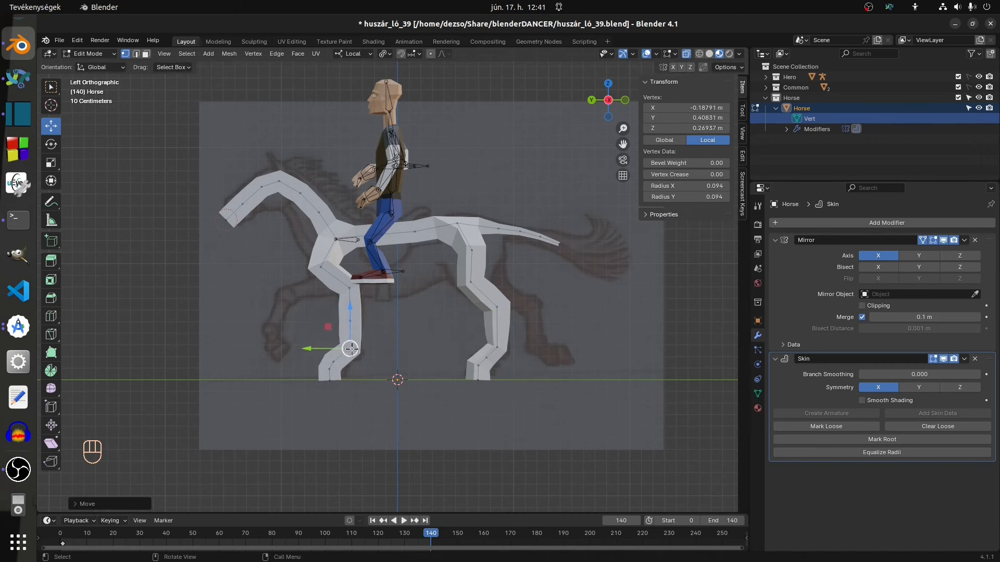
- Reduce the skin radii at the hind hock, along the foreleg's cannon down to the fetlock, and at the fore pastern
left_click(496, 307)
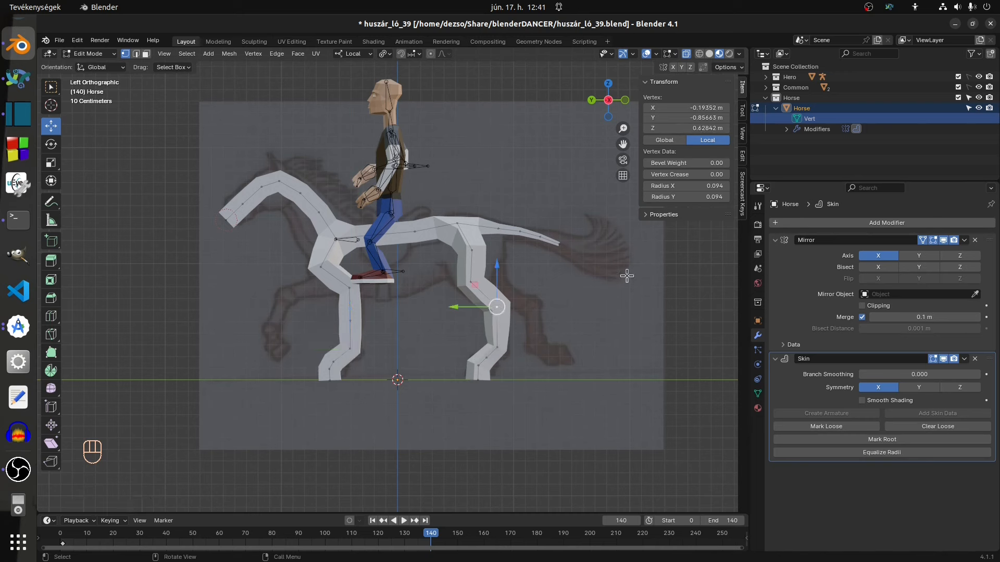
key("ctrl+a")
left_click(492, 306)
left_click(356, 319)
left_click(351, 347, "shift")
key("ctrl+a")
left_click(398, 331)
left_click(337, 361)
key("ctrl+a")
left_click(349, 354)
- Reposition the fore fetlock vertex and refine the pastern and hoof vertices of the foreleg
left_click(350, 349)
left_click_drag(328, 327, 313, 343)
left_click(341, 364)
key("ctrl+KP_Add")
left_click(333, 380)
key("ctrl+KP_Add")
left_click(334, 381)
left_click(334, 370)
left_click(337, 364, "shift")
left_click(337, 362)
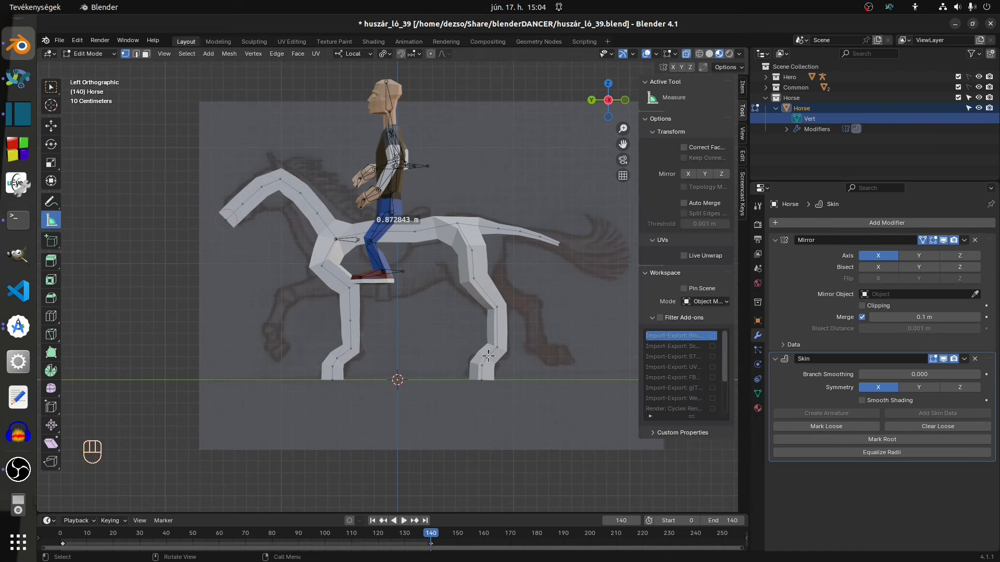
- Measure the slope angle of the hind pastern with an angle ruler in the side view
left_click_drag(466, 358, 487, 358)
scroll(452, 332, "up", 5)
middle_click_drag(453, 332, 306, 239, "shift")
left_click_drag(461, 303, 453, 303)
left_click_drag(437, 251, 431, 248)
- Nudge the hind fetlock and hock vertices minimally along Y with the Move tool to align the hind cannon
left_click(51, 126)
left_click(416, 276)
left_click_drag(374, 277, 373, 277)
left_click(416, 177)
left_click_drag(373, 176, 373, 177)
- Transfer the angle ruler to the foreleg and measure the slope of the fore pastern
left_click(49, 223)
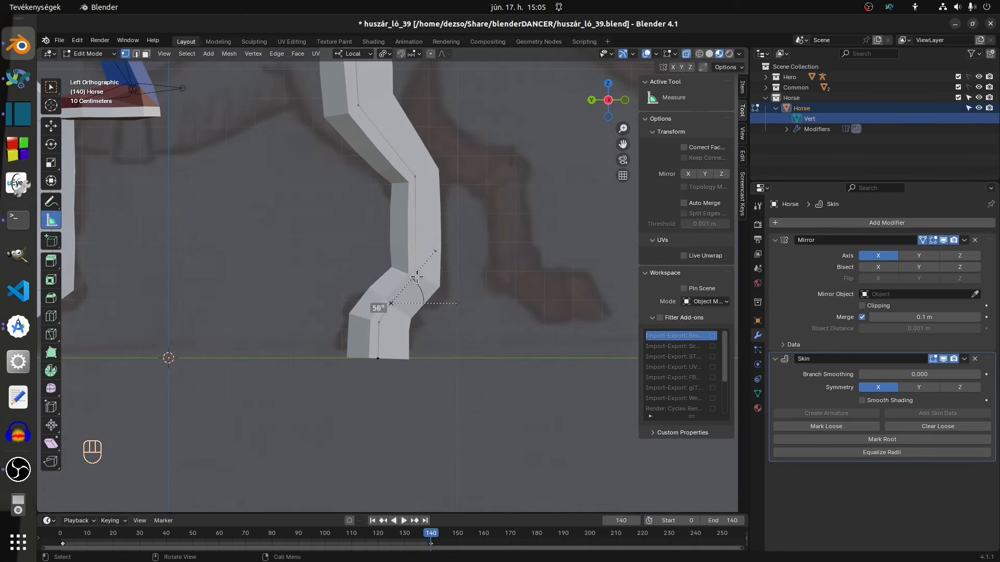
scroll(424, 282, "down", 3)
left_click_drag(391, 293, 177, 295)
left_click_drag(430, 293, 212, 293)
left_click_drag(417, 263, 218, 250)
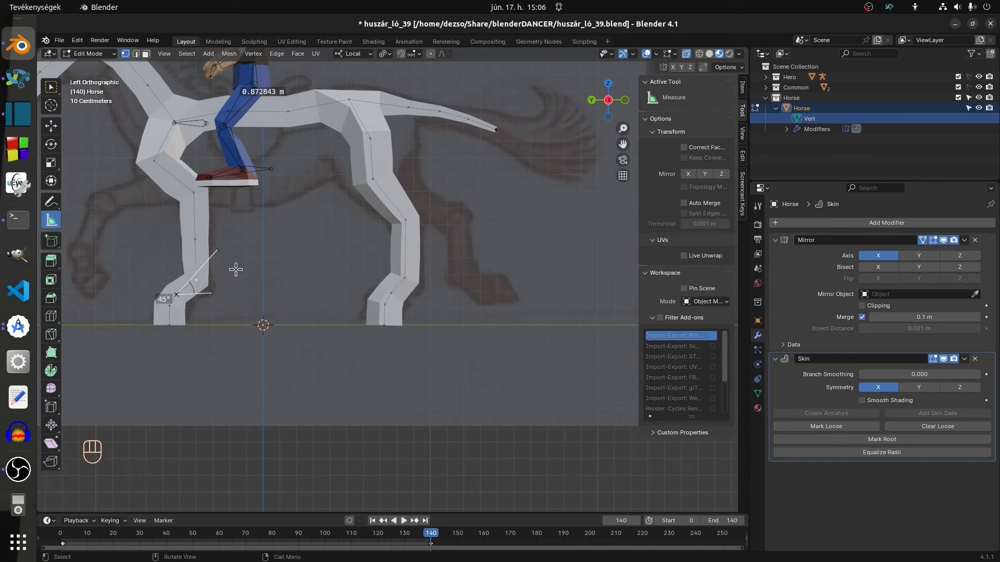
- Frame the whole horse again and save an incremental version as huszár_ló_40.blend
key("KP_Decimal")
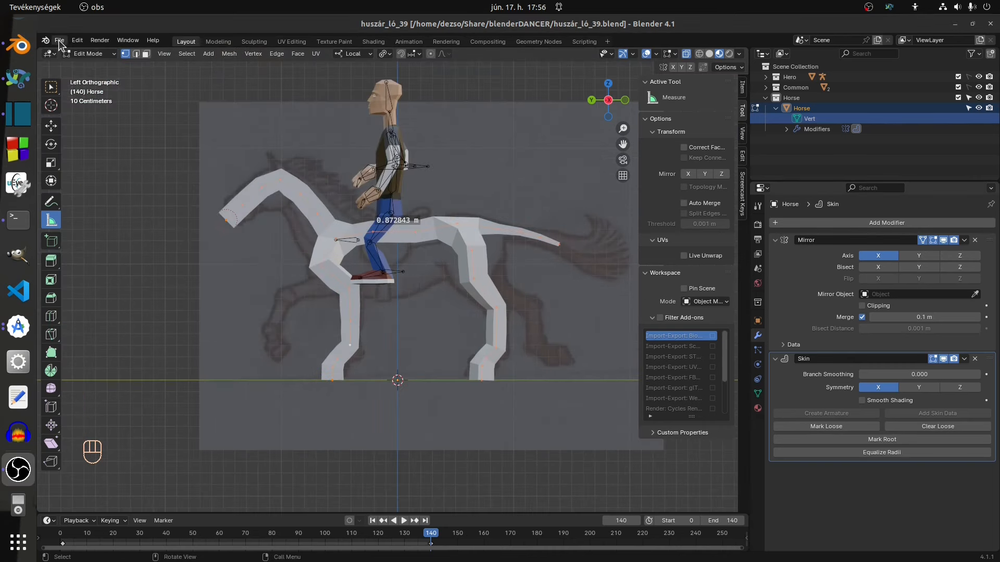
left_click(59, 40)
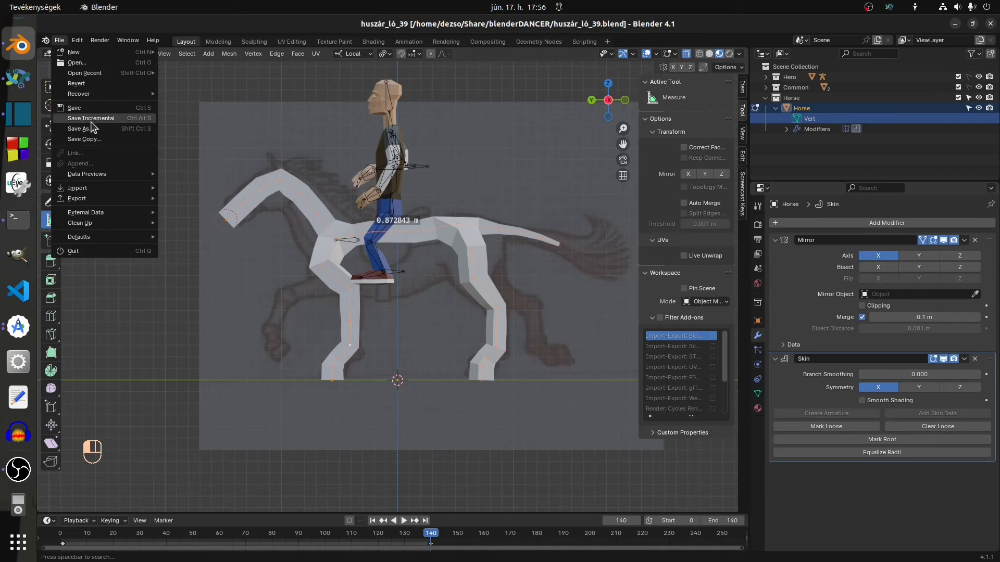
left_click(91, 121)
- Switch the horse to Object Mode and apply its Mirror modifier
middle_click_drag(253, 262, 307, 236)
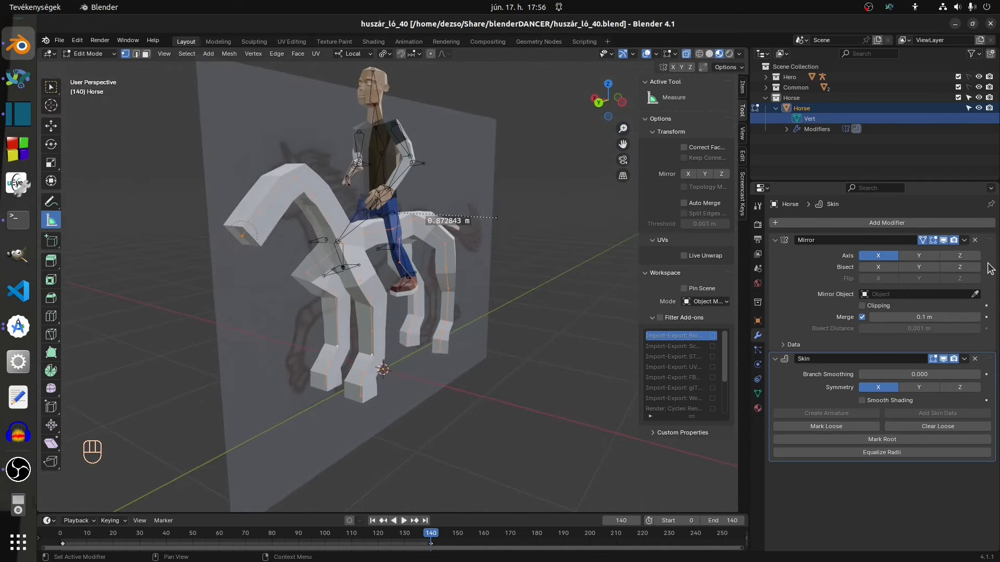
left_click(971, 252)
left_click(93, 54)
left_click(97, 66)
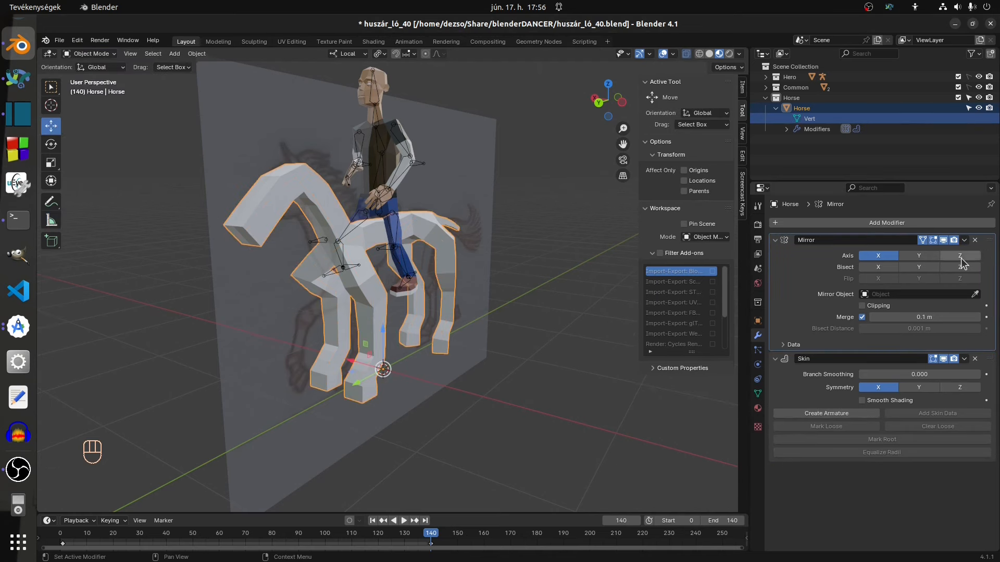
left_click(965, 240)
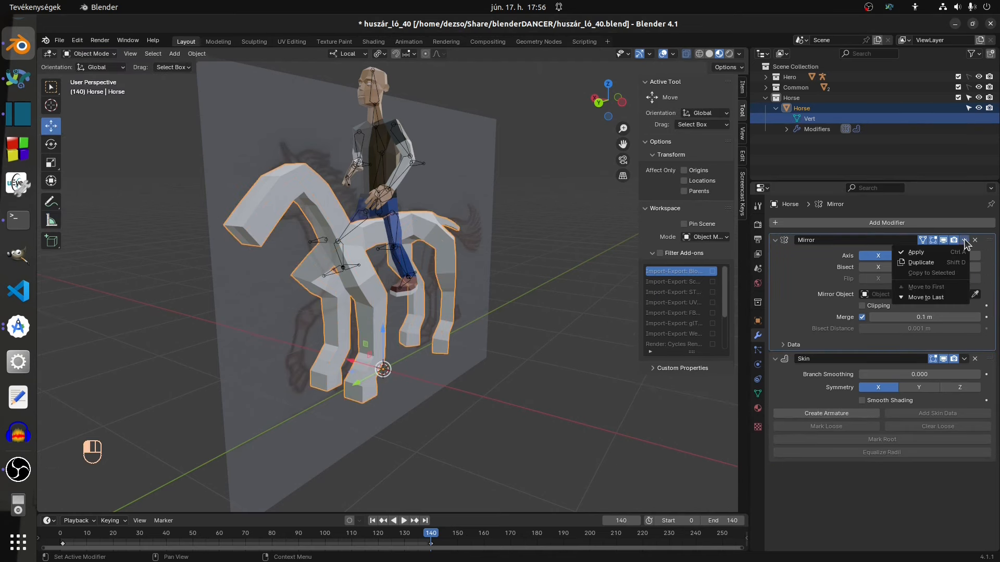
left_click(917, 252)
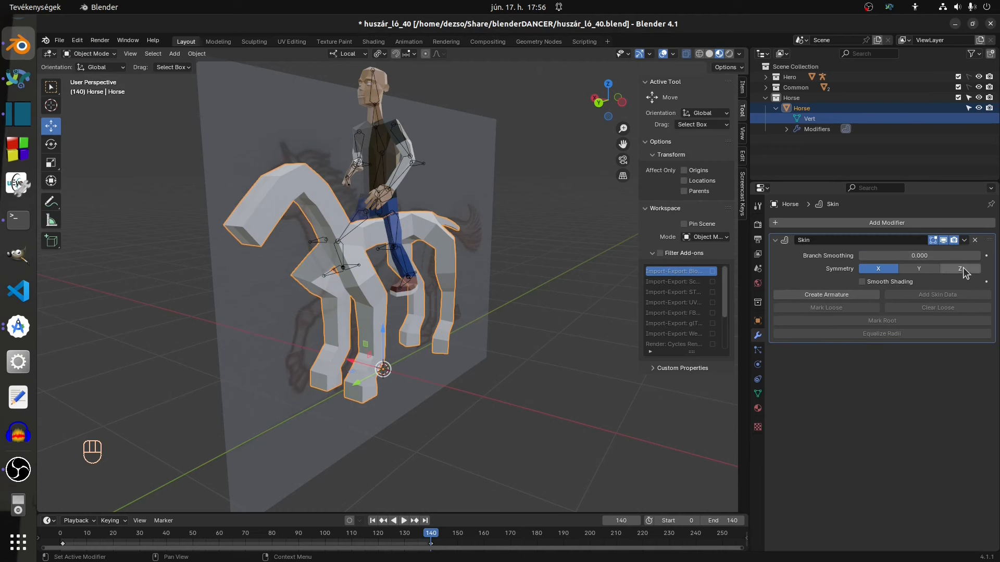
- Create an armature from the horse's Skin modifier and enter Pose Mode for it
left_click(814, 295)
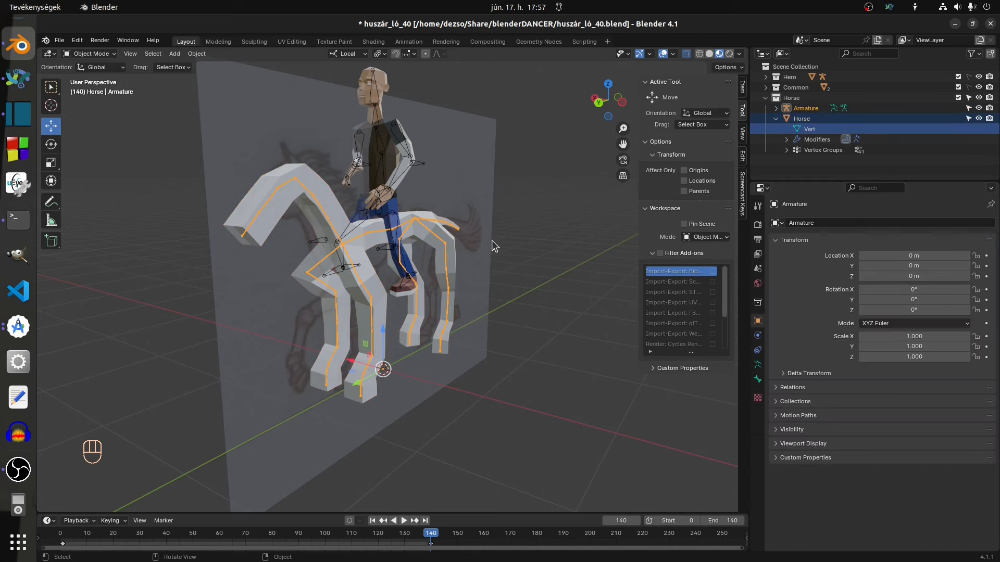
left_click(98, 55)
left_click(91, 89)
- Try rotating the hind cannon bone to test the new rig, and undo the rotation
middle_click_drag(502, 261, 519, 315)
left_click(492, 318)
left_click(51, 144)
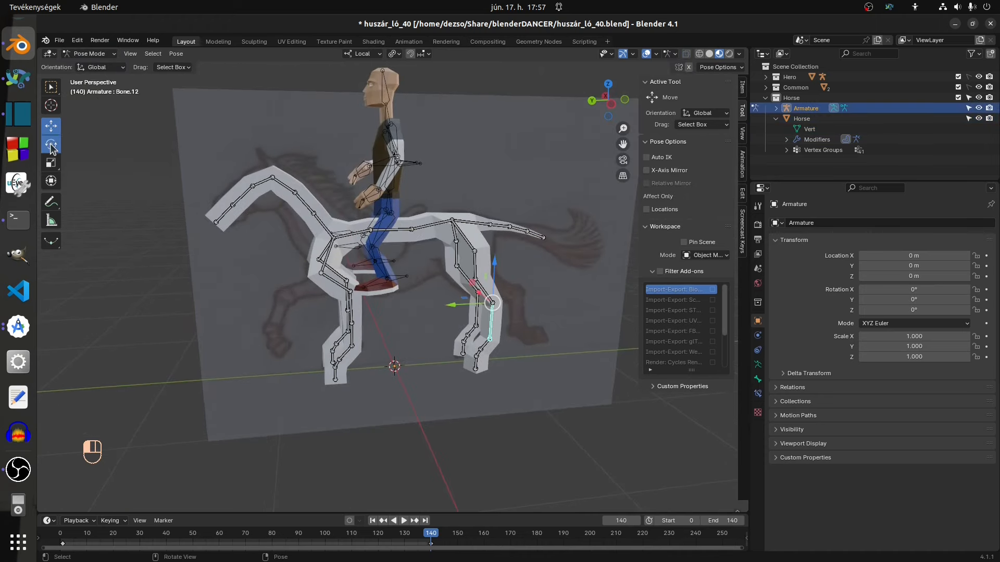
left_click_drag(536, 319, 512, 291)
key("ctrl+z")
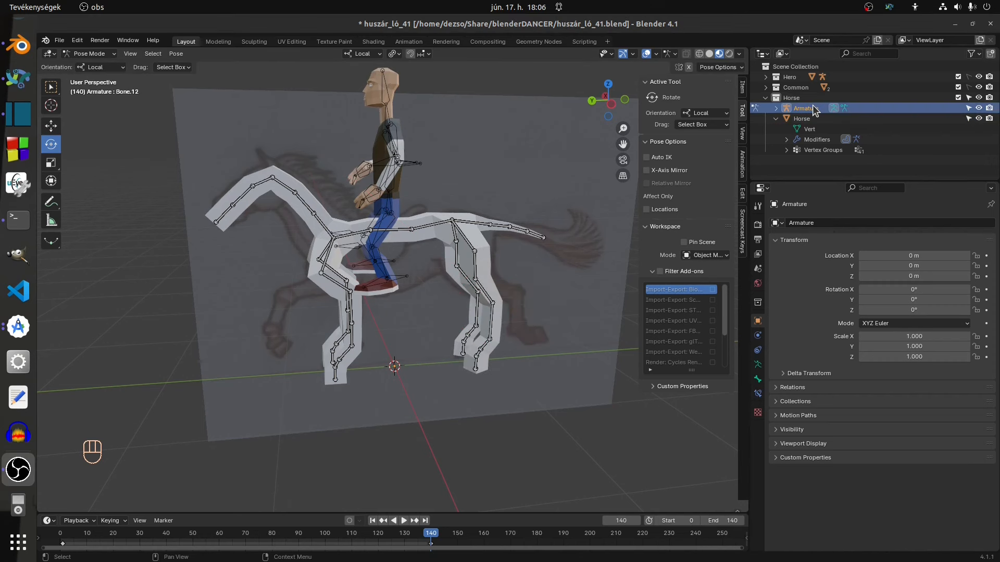
- Rename the armature as HorseArmature and save an incremental version as huszár_ló_42.blend
left_click(814, 108)
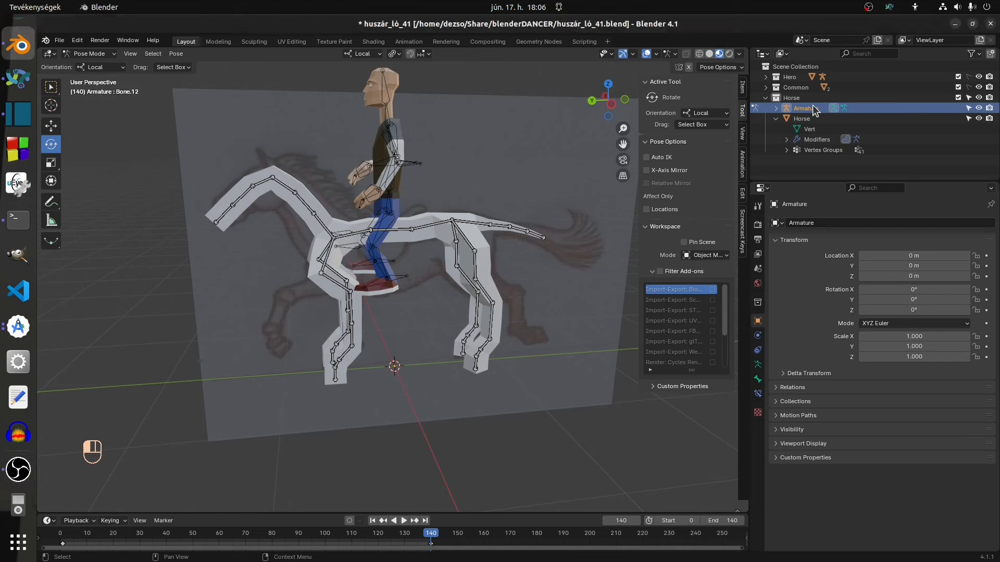
key("F2")
key("Left")
type("H")
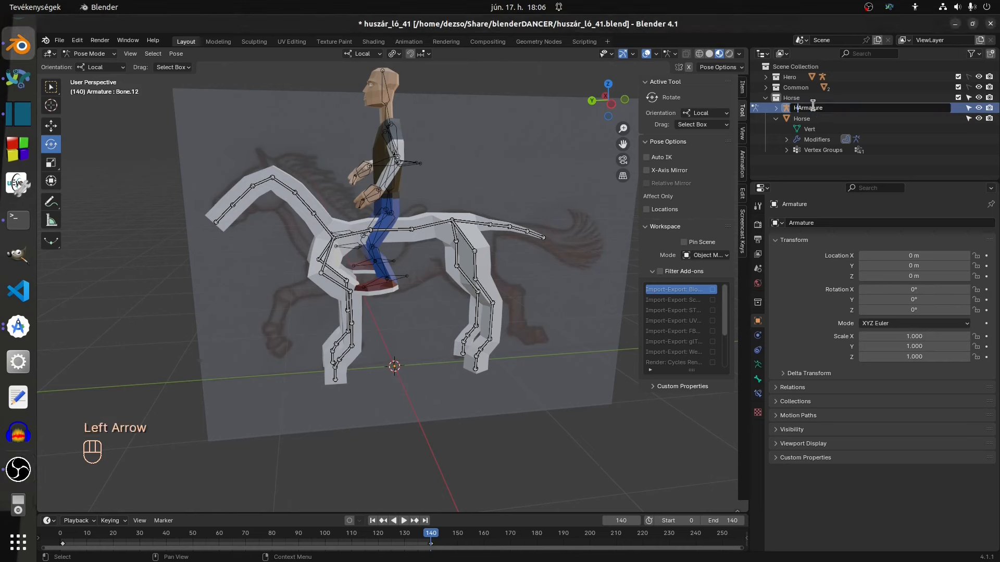
type("orse")
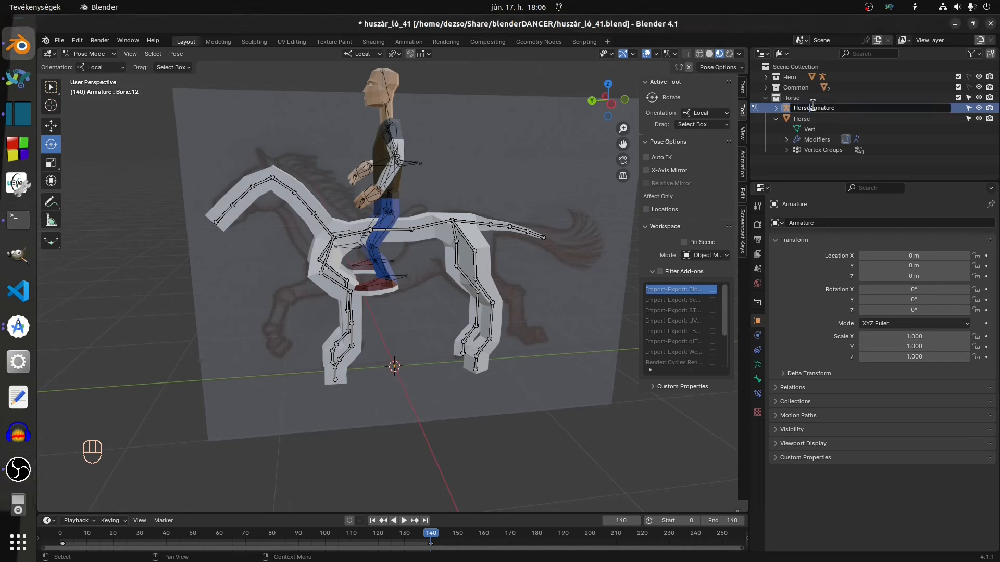
key("Return")
left_click(60, 40)
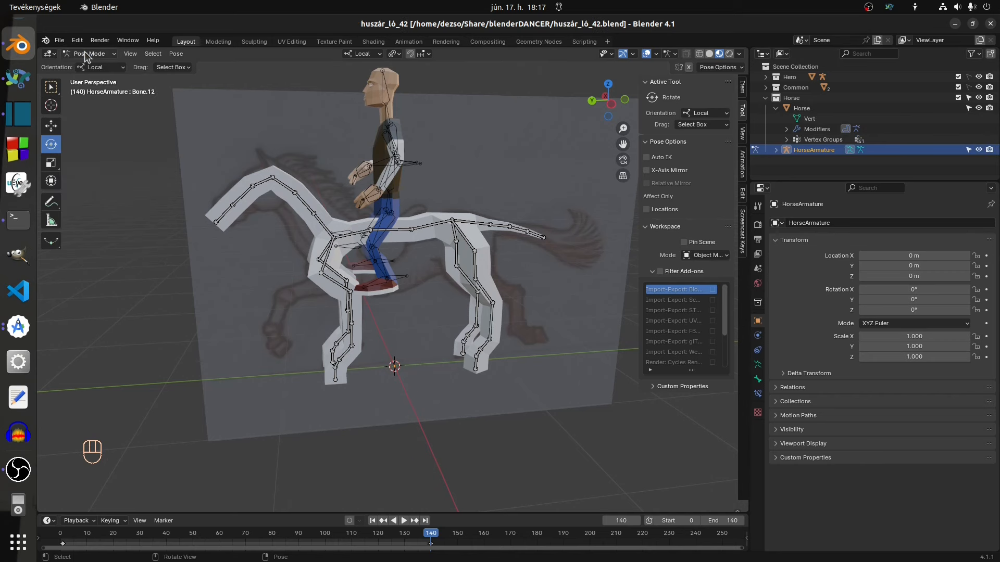
- Return to Object Mode, select the Horse mesh and apply its Skin modifier, keeping the Armature modifier
left_click(88, 54)
left_click(94, 67)
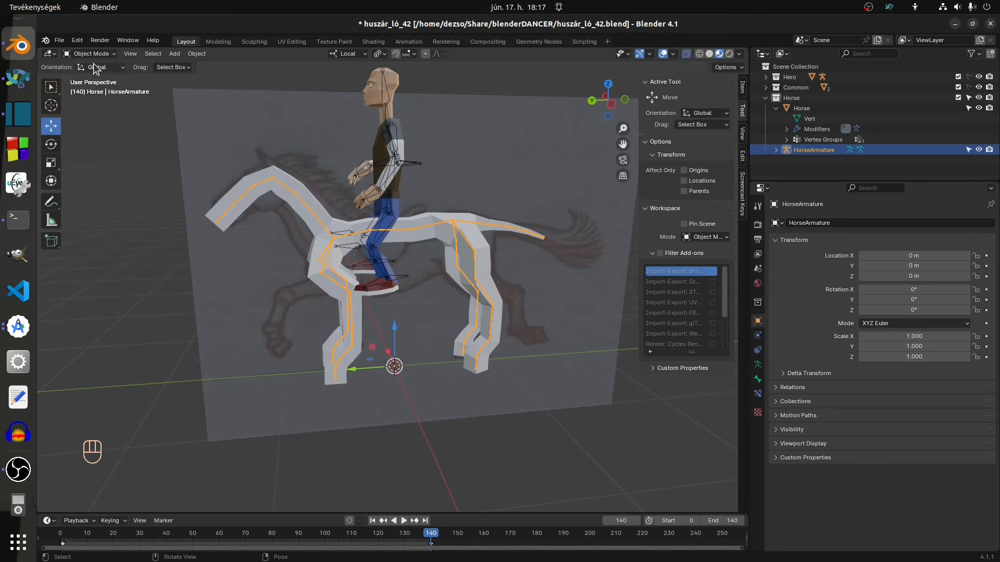
left_click(802, 109)
left_click(757, 336)
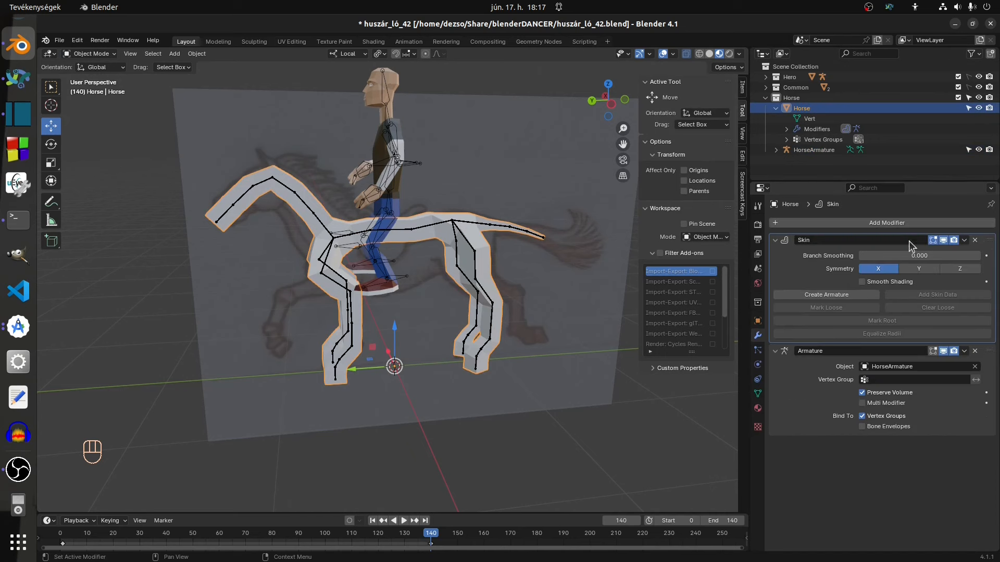
left_click(963, 241)
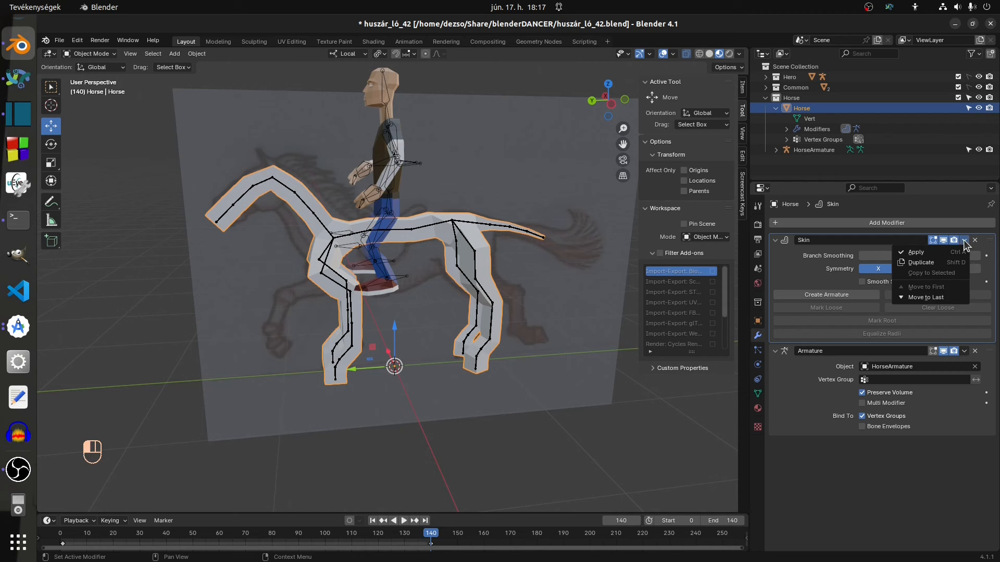
left_click(914, 252)
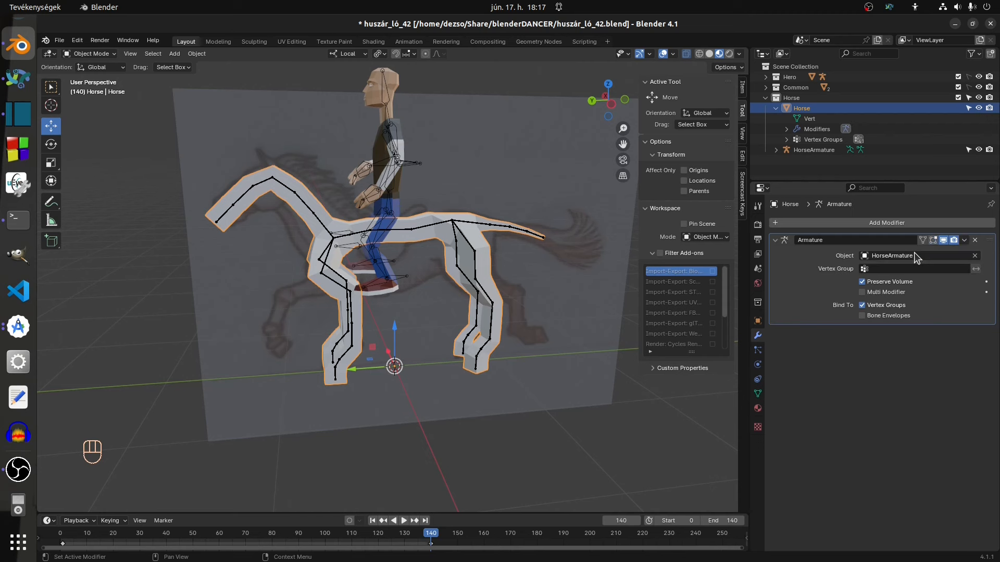
- Switch the Horse mesh to Weight Paint mode and display the weights of the vertex group Bone.02
left_click(103, 54)
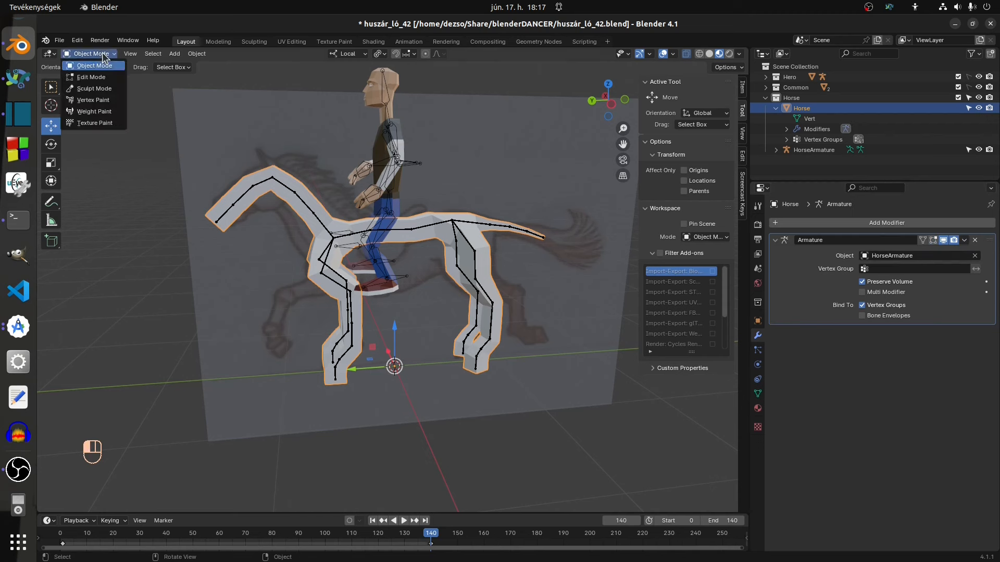
left_click(93, 110)
left_click(412, 53)
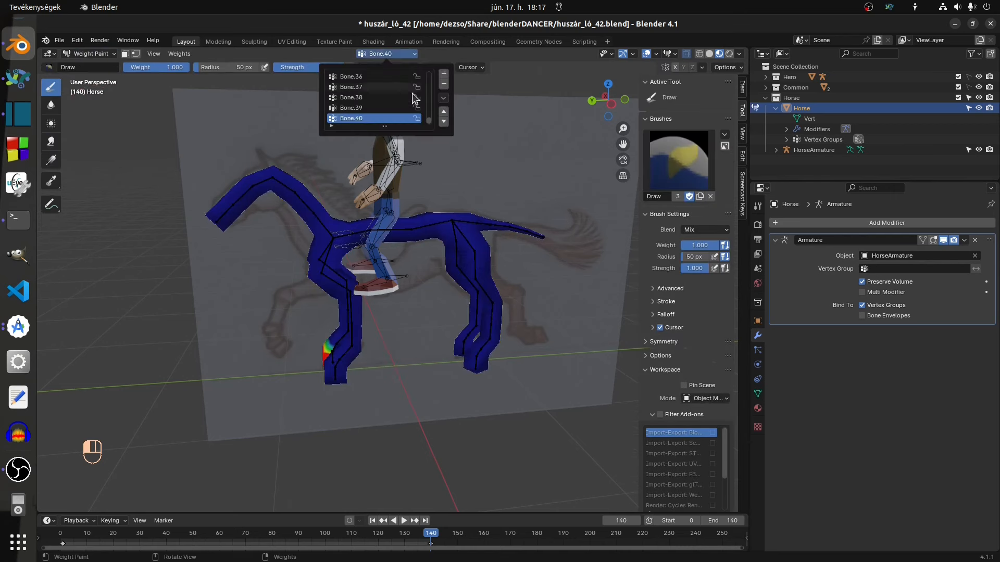
scroll(400, 113, "up", 10)
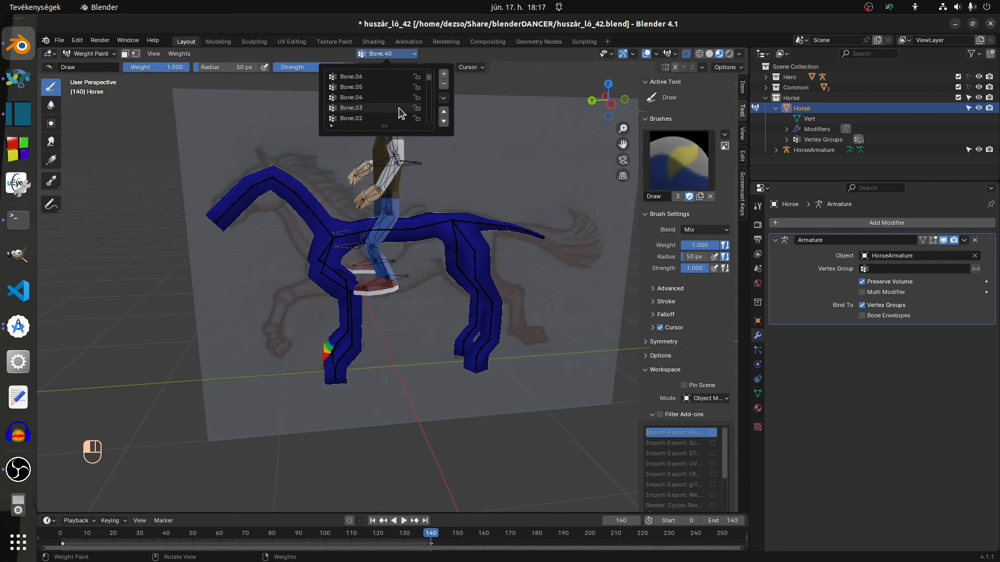
scroll(393, 112, "down", 3)
left_click(363, 107)
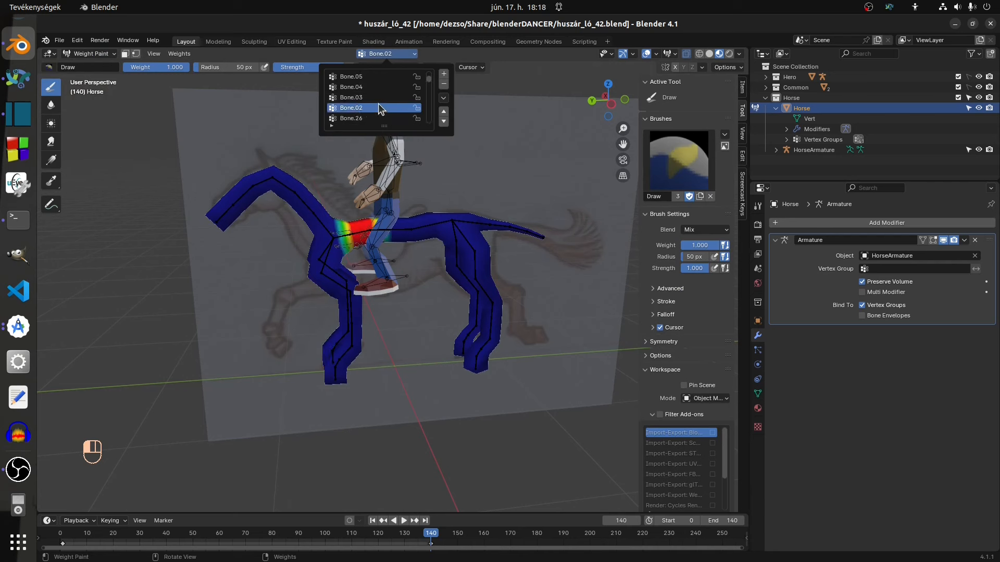
- Examine the weights of the neck and head vertex groups one by one, up to Bone.08
scroll(368, 105, "up", 1)
left_click(365, 106)
left_click(365, 97)
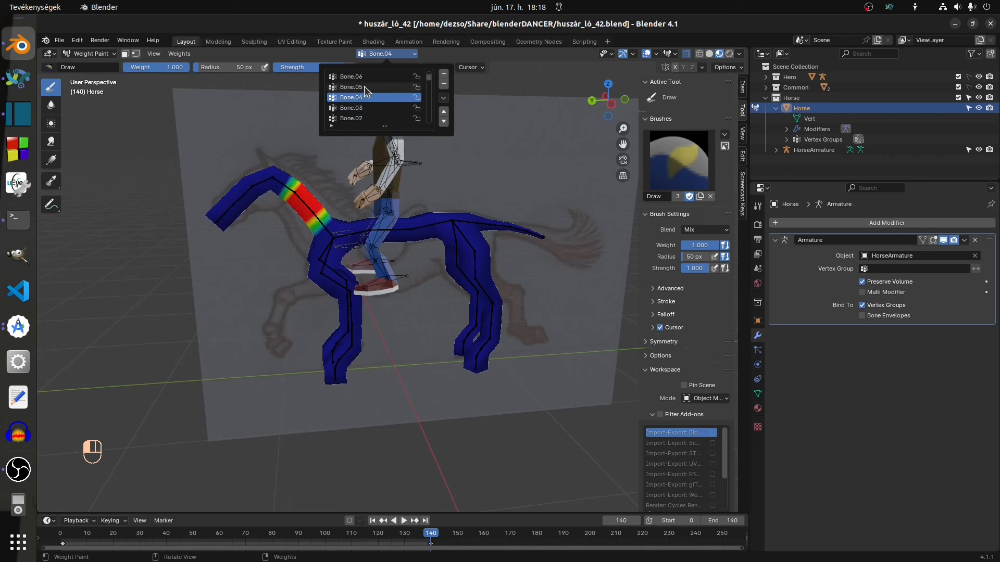
left_click(364, 87)
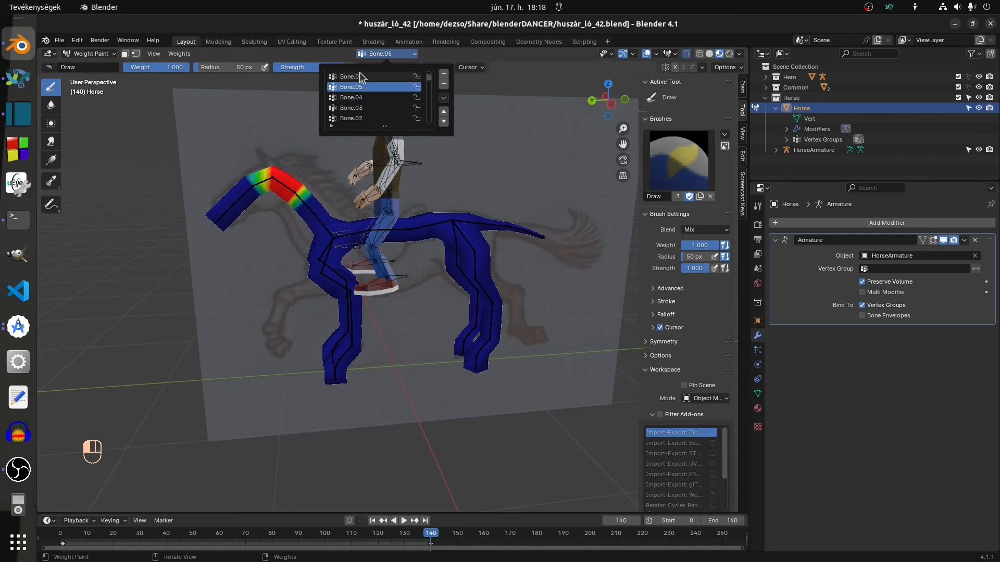
left_click(360, 75)
scroll(366, 82, "up", 2)
left_click(357, 88)
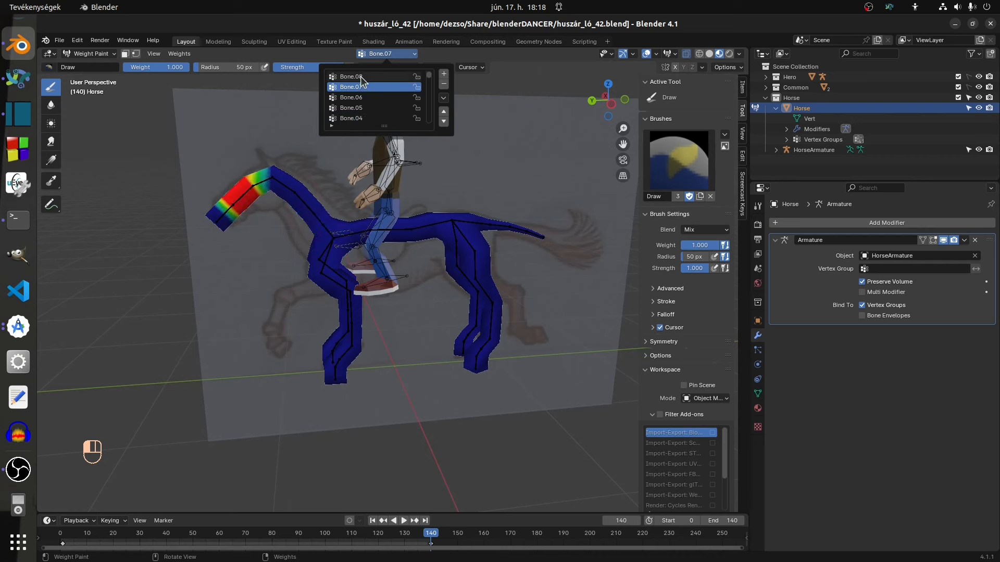
left_click(364, 76)
- Examine the weights of the rear vertex groups, finishing with Bone.00 at the base of the tail
scroll(372, 93, "down", 5)
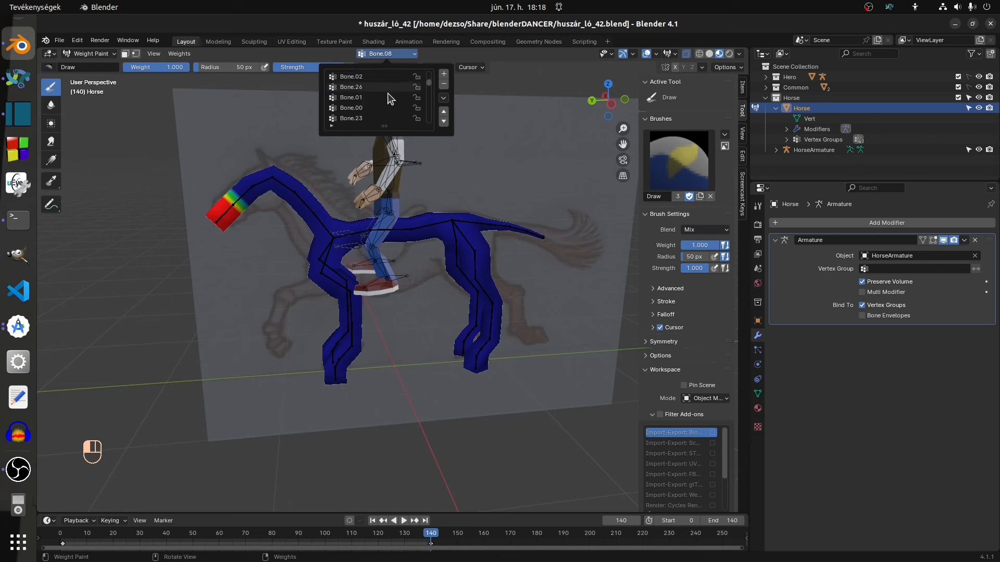
left_click(364, 85)
left_click(365, 96)
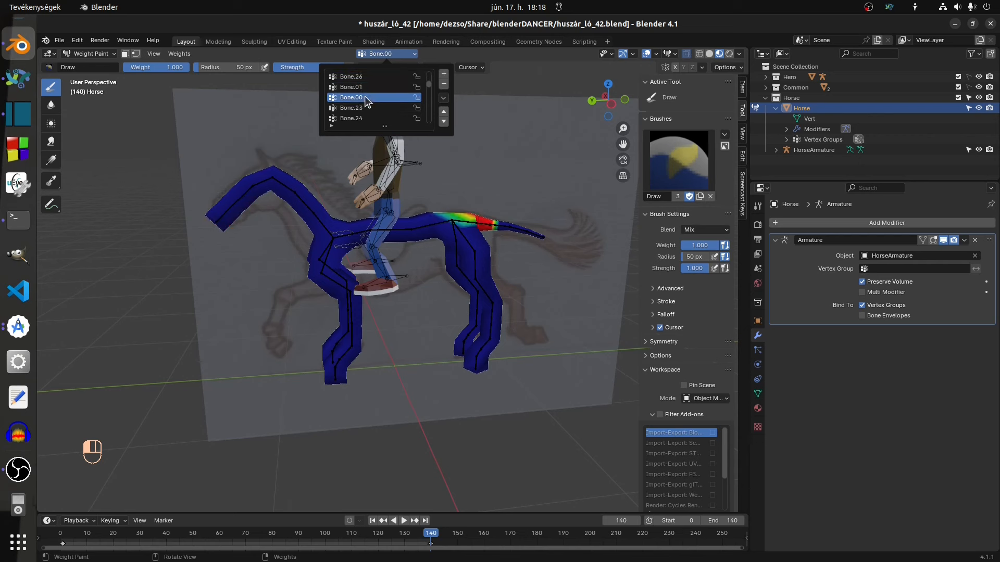
- Return the Horse to Object Mode, select HorseArmature and enter Pose Mode for it
left_click(94, 53)
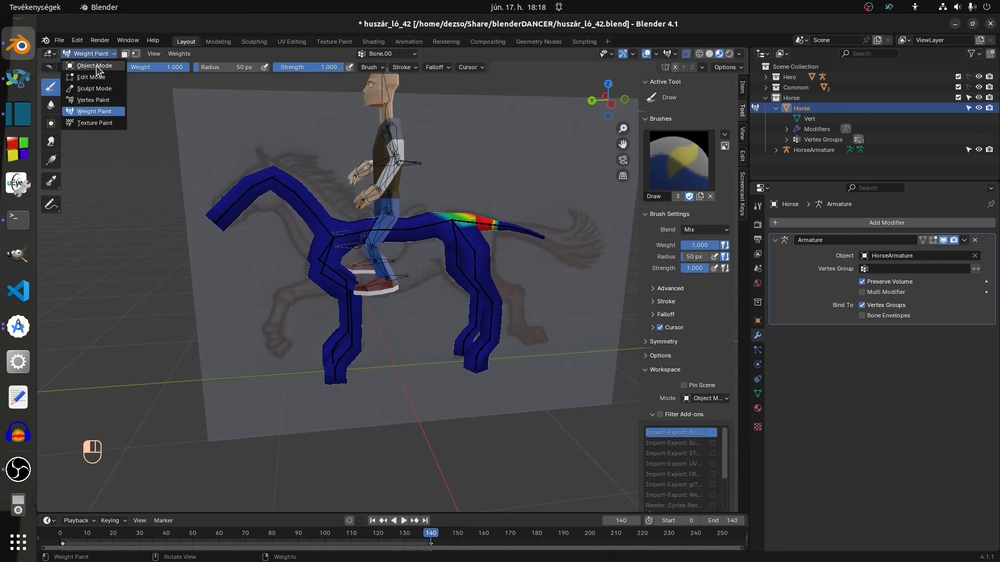
left_click(94, 66)
left_click(456, 225)
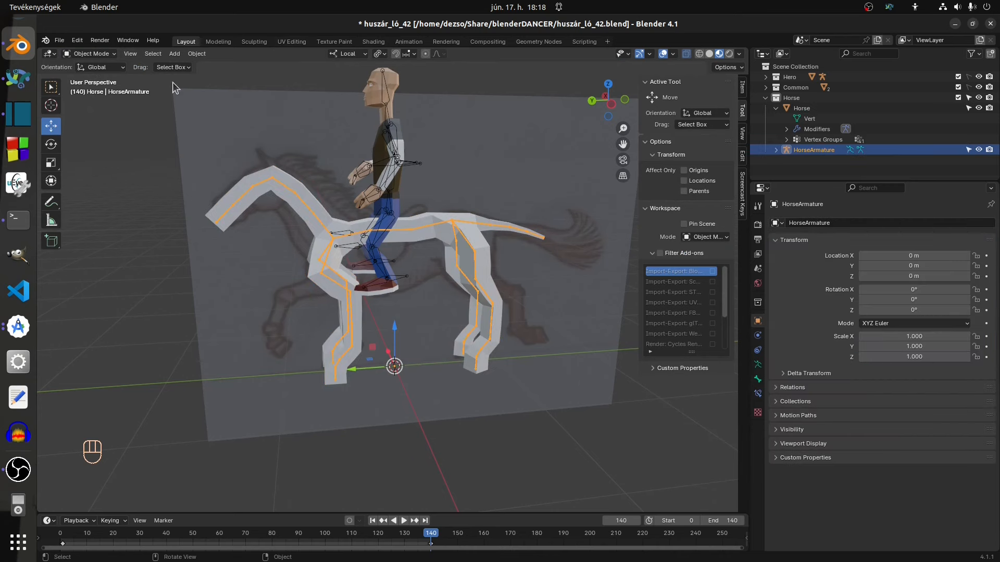
left_click(90, 54)
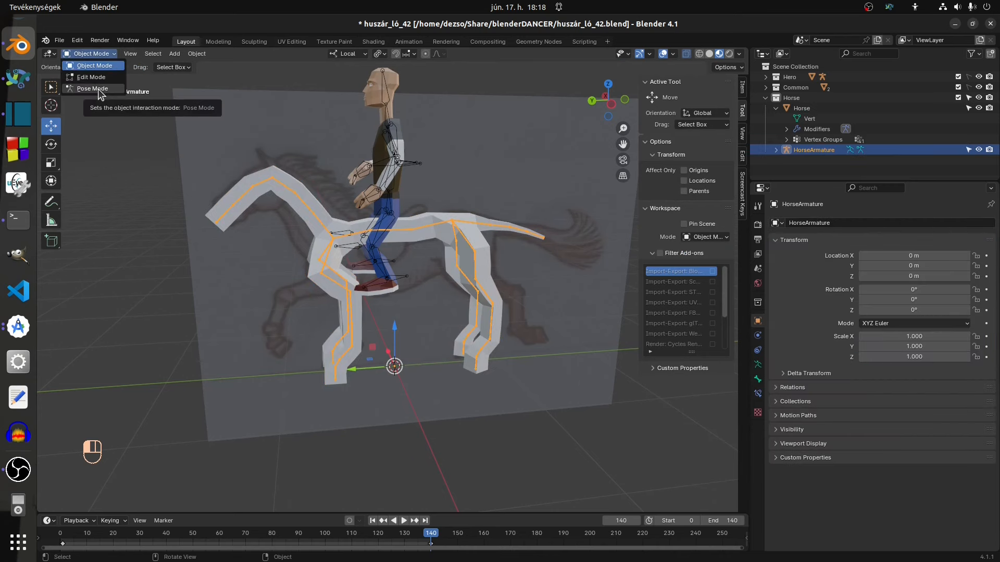
left_click(93, 88)
- Rotate the last two tail bones, Bone.24 and Bone.25, together so that the tail curls upward
left_click(500, 228)
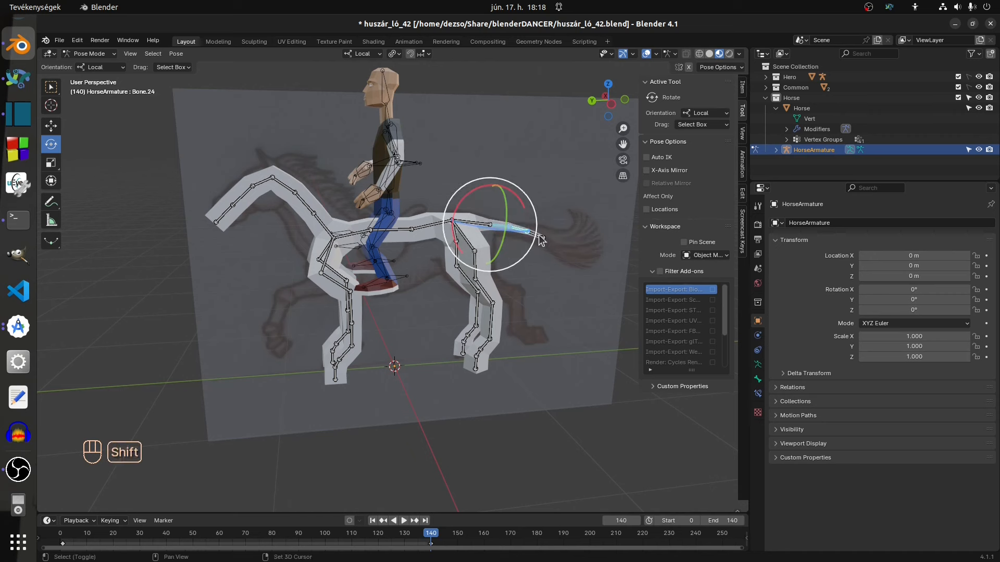
left_click(539, 236, "shift")
left_click_drag(475, 191, 456, 210)
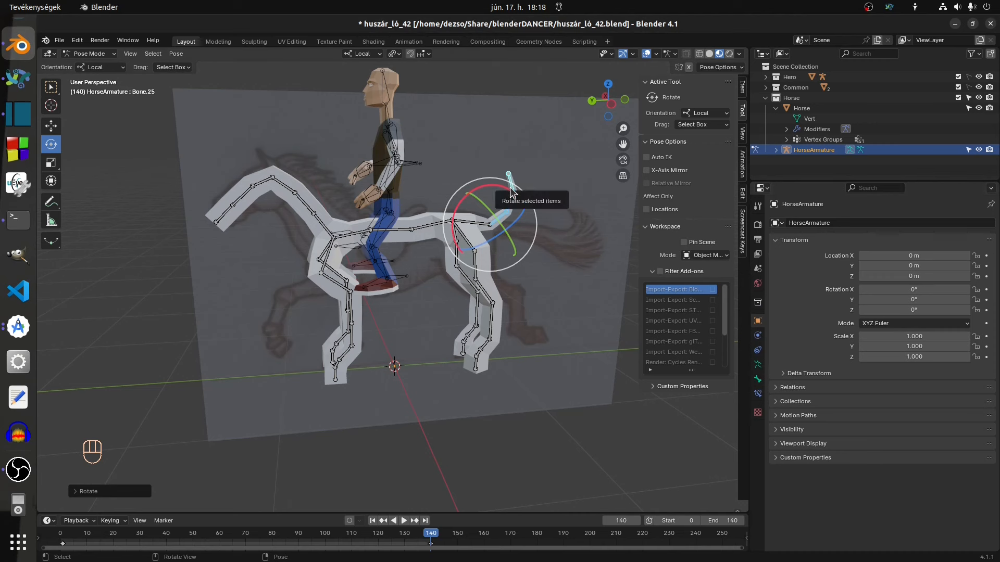
key("a")
- Set the horse armature's viewport display of bones to Octahedral
left_click(773, 429)
left_click(774, 429)
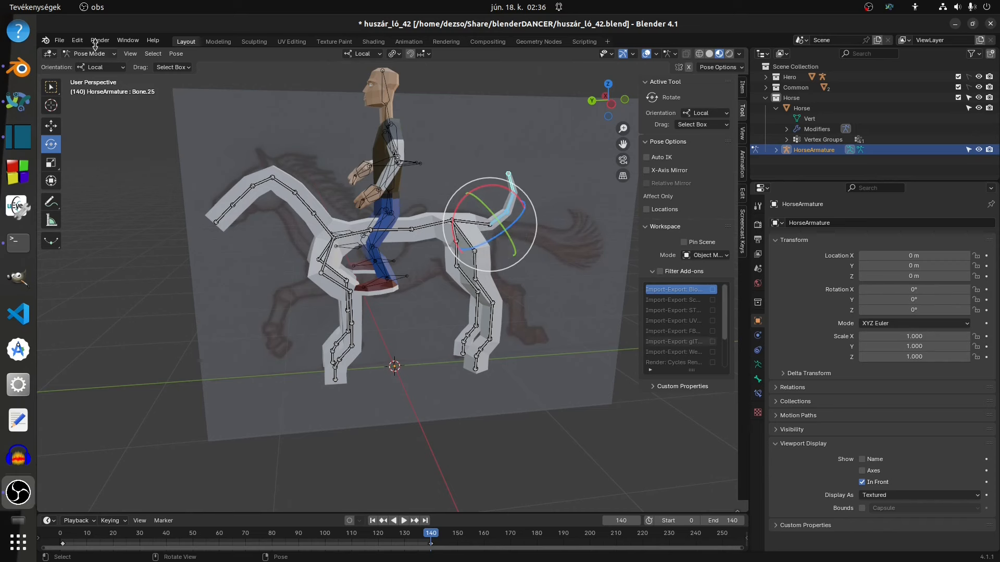
left_click(758, 365)
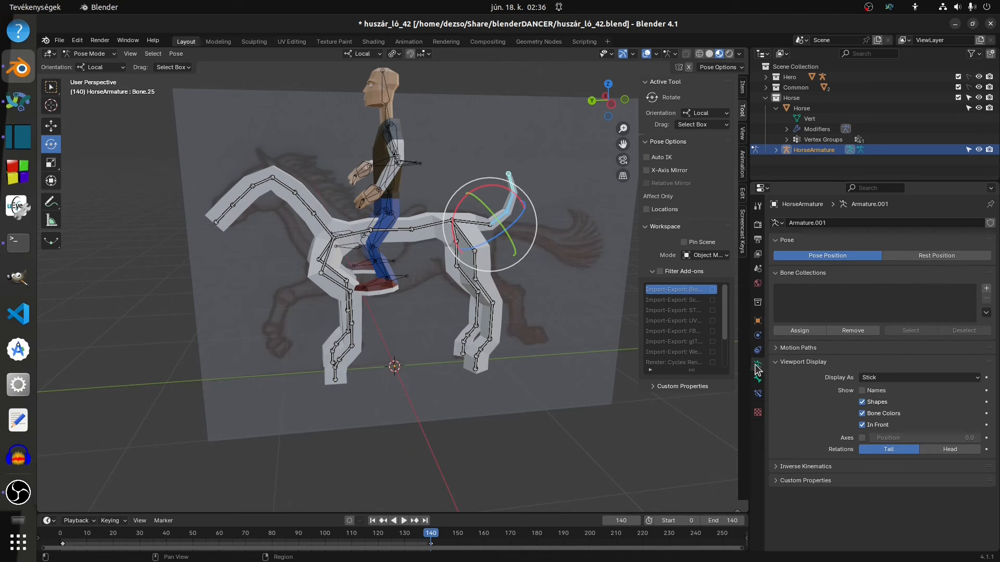
left_click(875, 379)
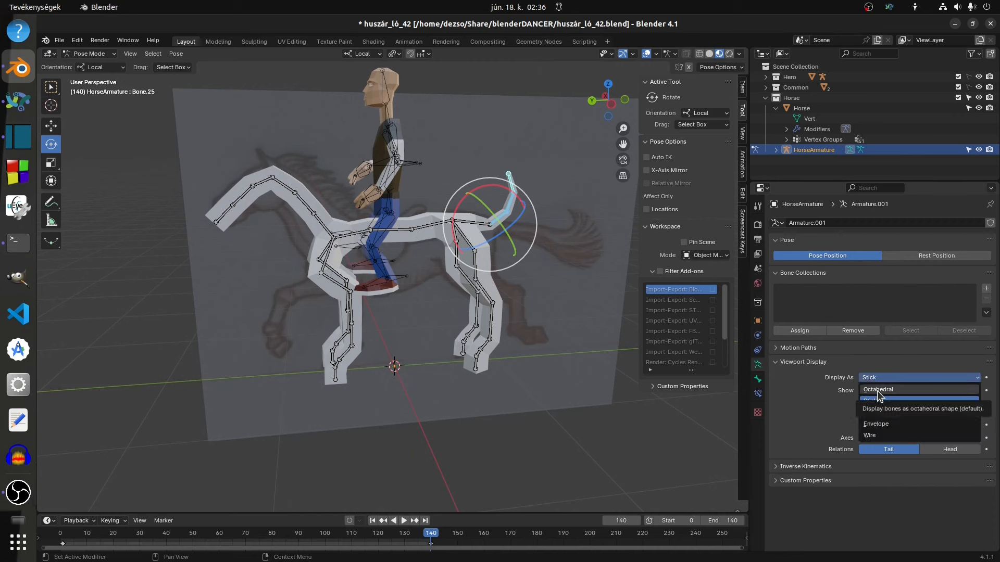
left_click(878, 391)
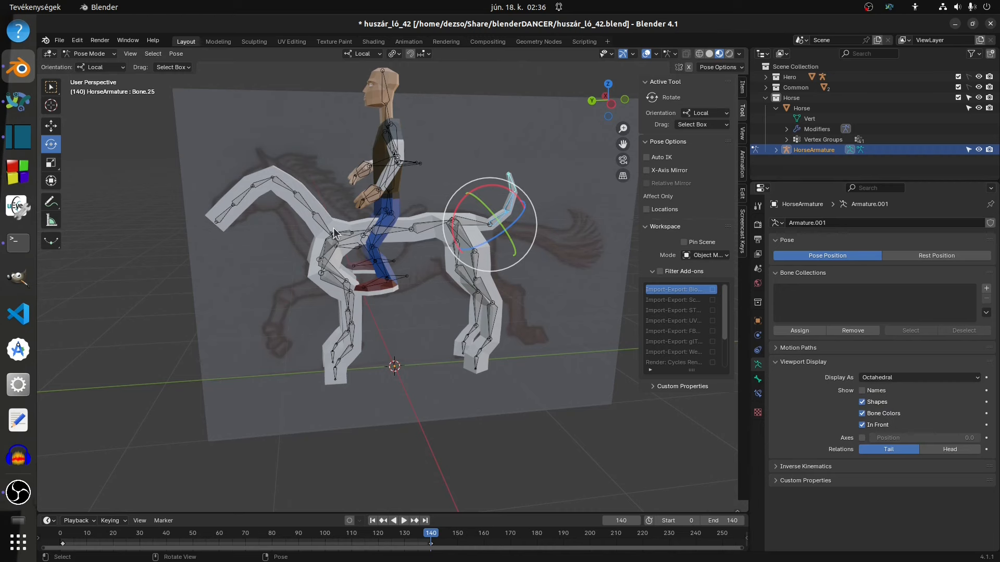
- Select the whole chain of horse bones from the head tip through the neck and along the back to Bone.01
mouse_move(343, 214)
middle_mouse_down()
mouse_move(320, 185)
mouse_move(390, 202)
mouse_move(380, 223)
mouse_move(353, 212)
mouse_move(341, 225)
middle_mouse_up()
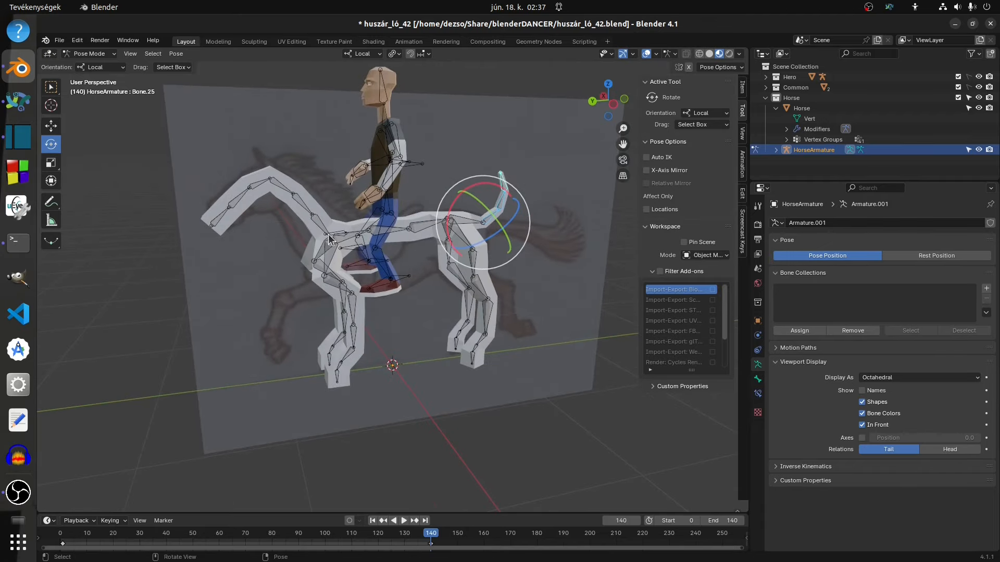
left_click(221, 221)
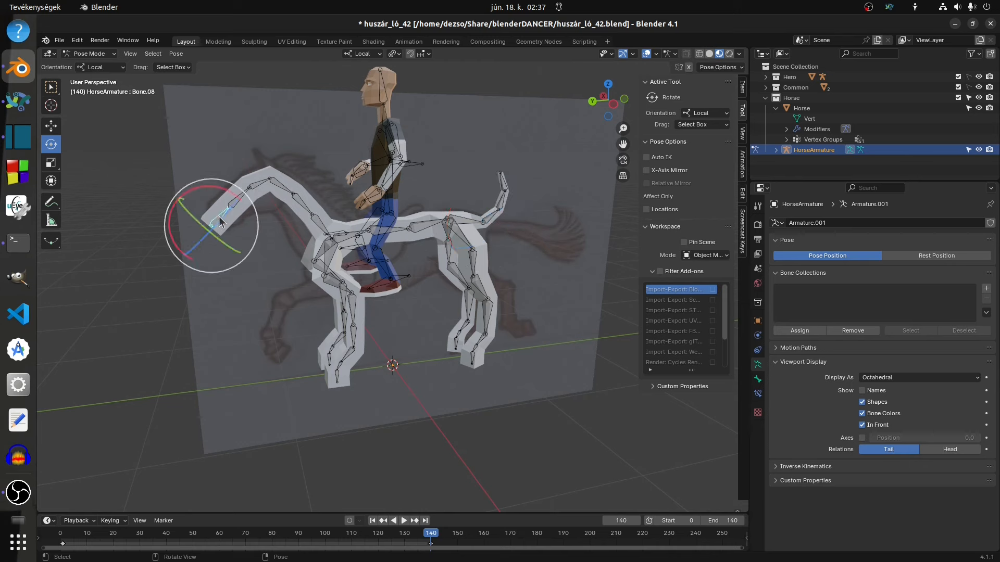
left_click_drag(229, 195, 292, 179)
left_click(249, 195, "shift")
left_click(266, 187, "shift")
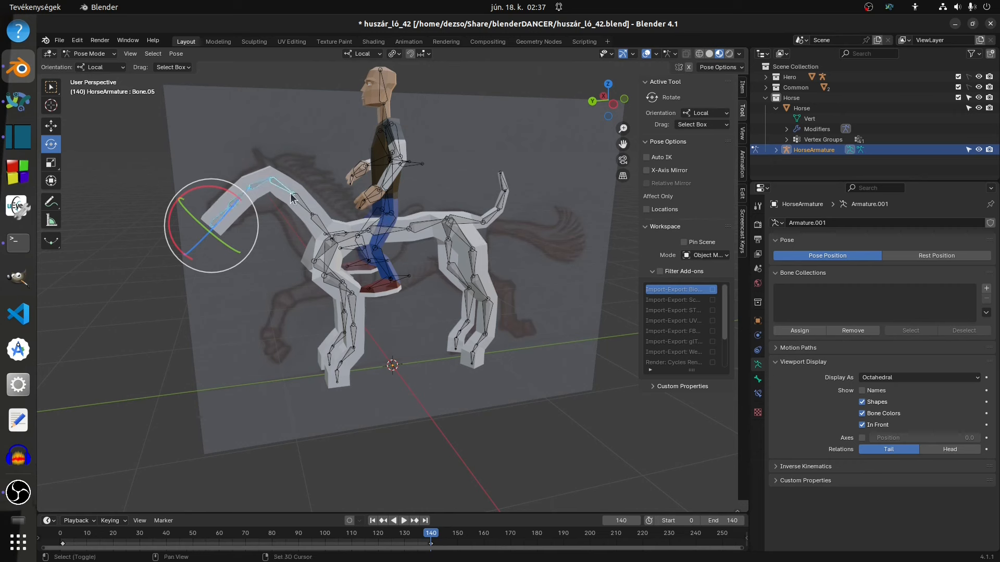
left_click(305, 203, "shift")
left_click(321, 225, "shift")
left_click(345, 236, "shift")
left_click(394, 228, "shift")
left_click(423, 226, "shift")
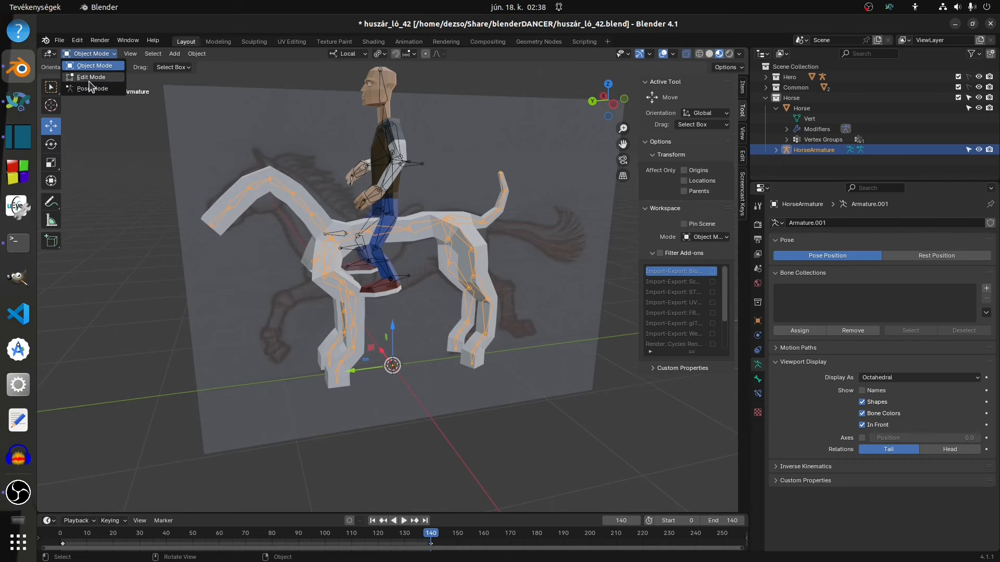
- Switch the direction of the selected head, neck and back bones in Edit Mode, and return to Pose Mode
left_click(89, 78)
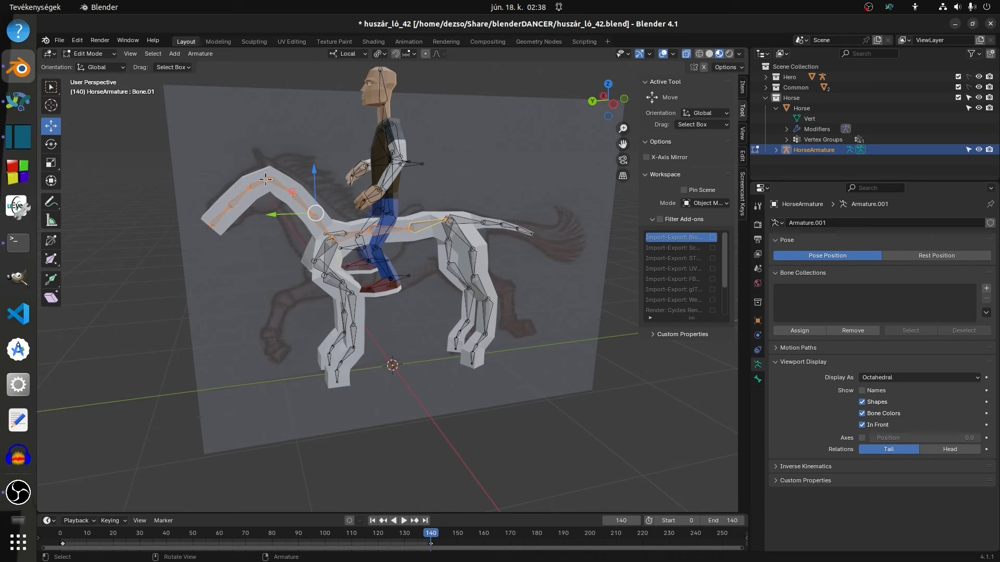
left_click(202, 52)
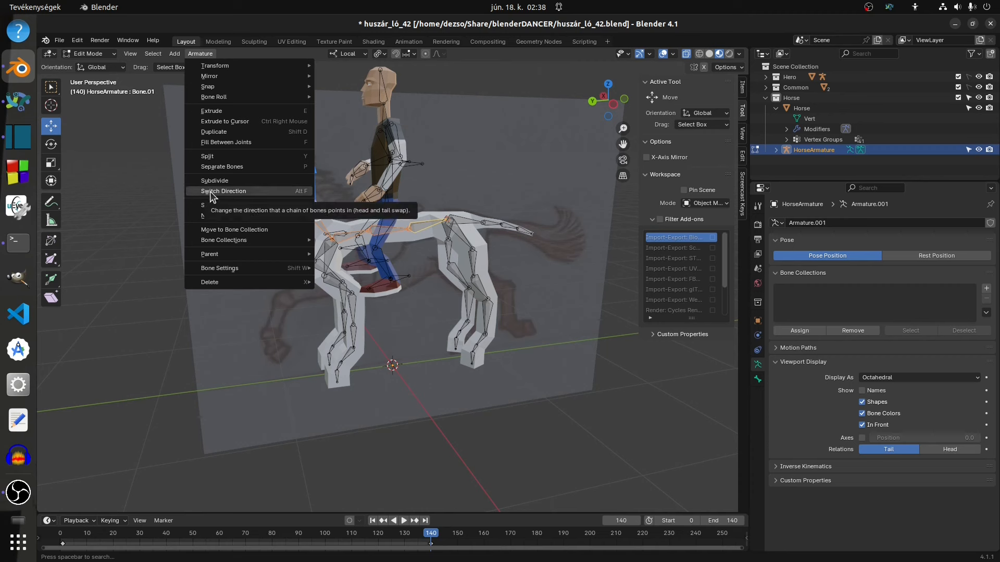
left_click(296, 192)
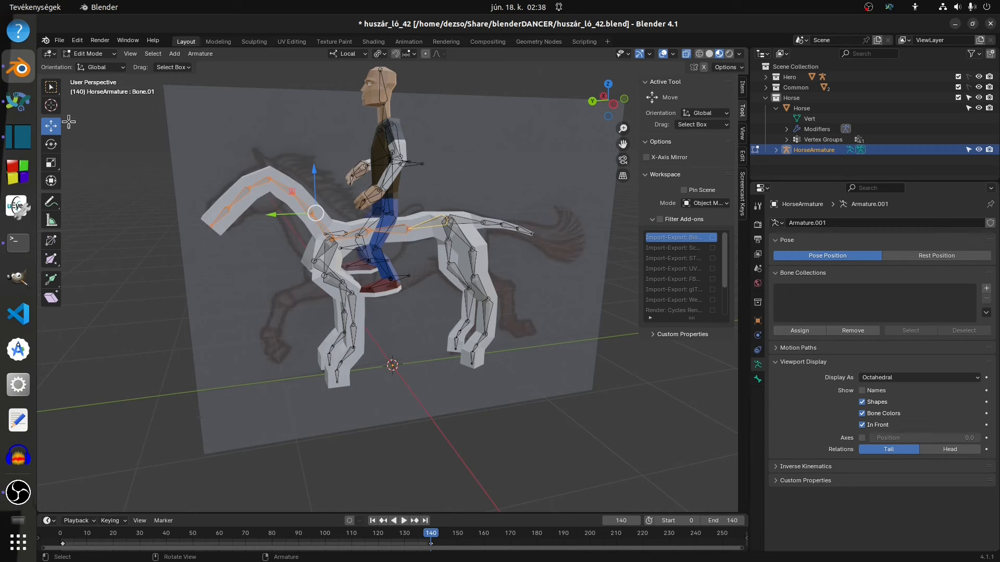
left_click(101, 52)
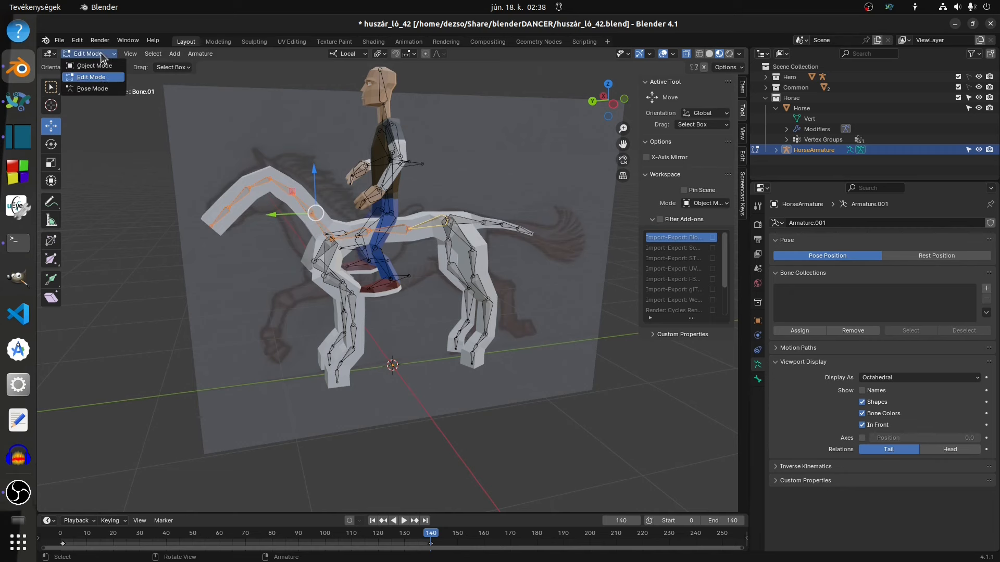
left_click(99, 88)
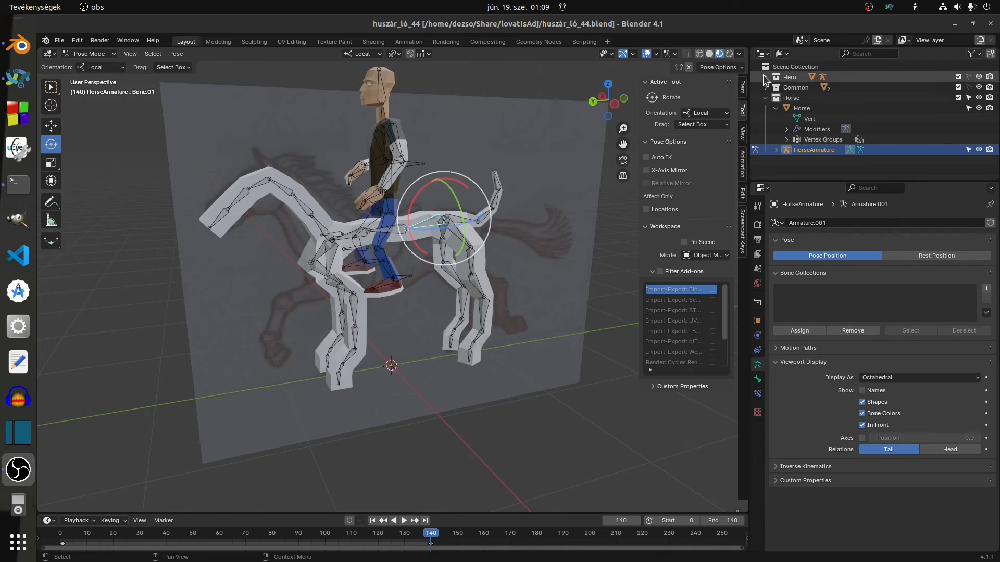
- Enlarge the Outliner and expand the bone hierarchies of HeroArmature and HorseArmature for comparison
left_click(765, 76)
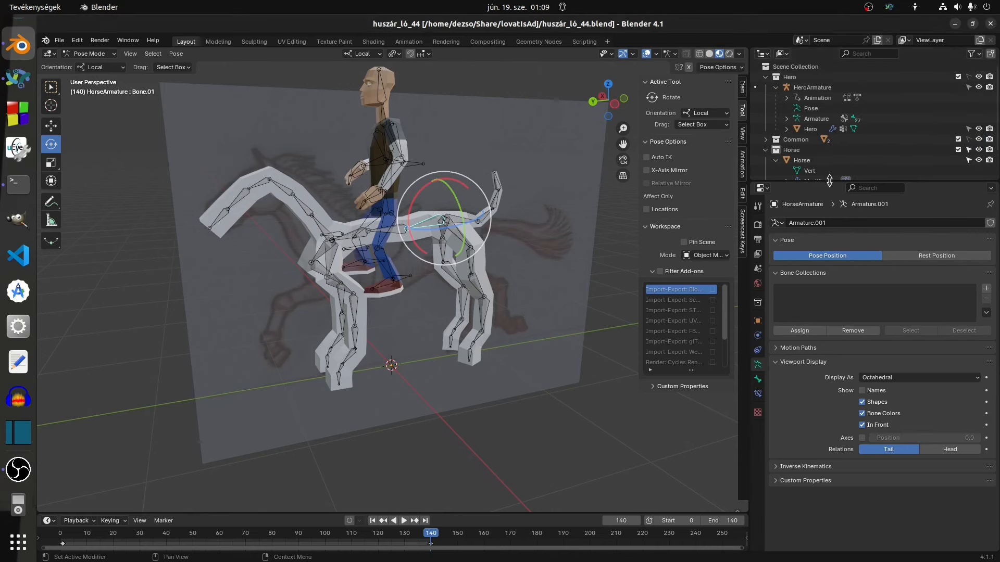
left_click_drag(831, 184, 829, 254)
left_click_drag(816, 356, 815, 369)
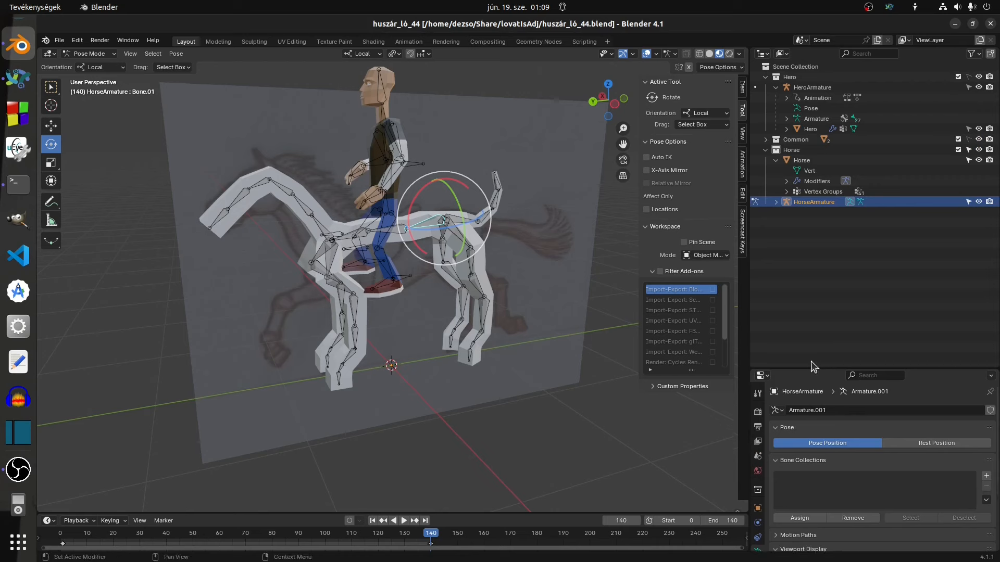
left_click(776, 202)
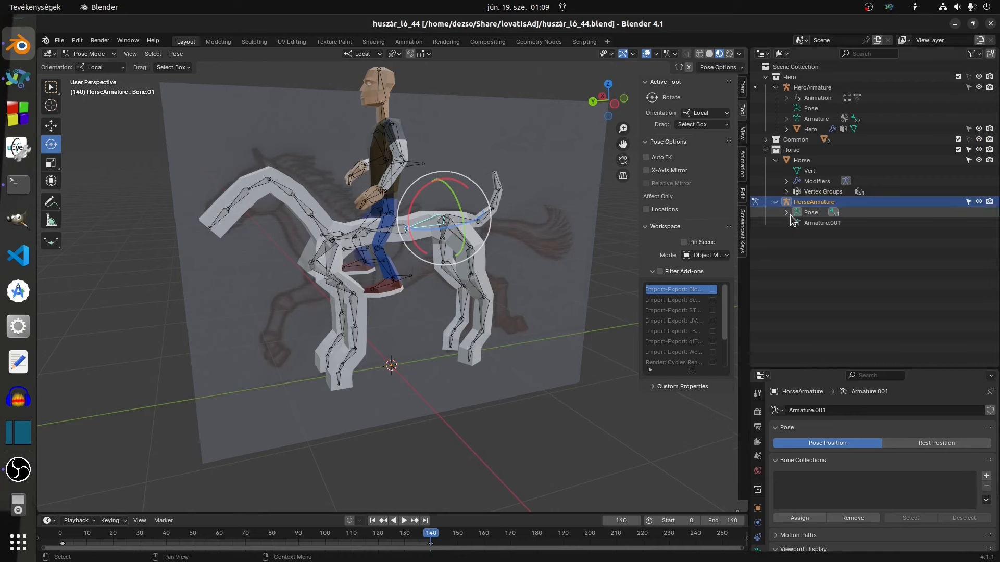
left_click(786, 213)
left_click(786, 118)
- Correct the hero's root bone name to bottom and rename the horse's Bone.01 as bottom too
double_click(824, 129)
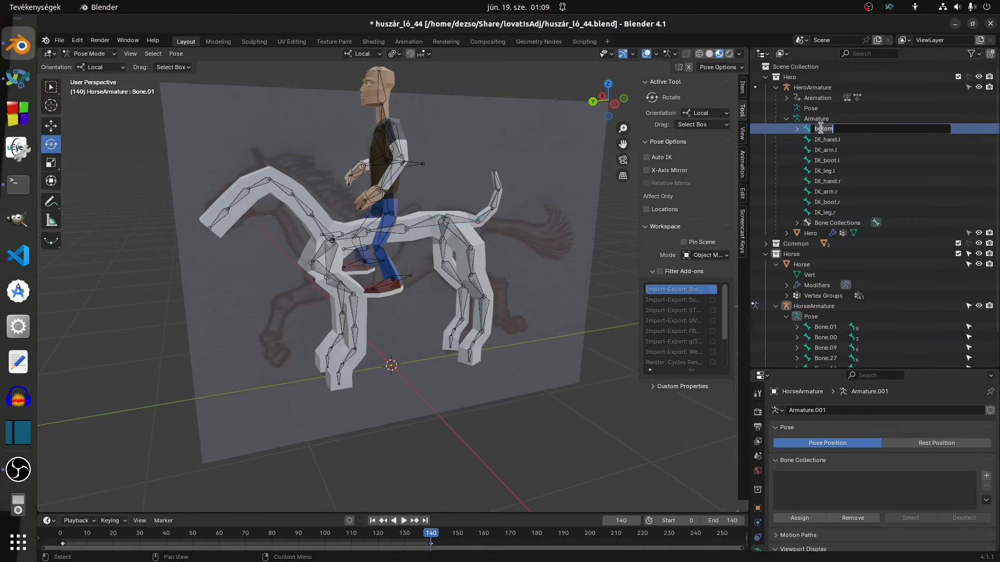
type("bottom")
key("Return")
scroll(833, 208, "down", 3)
key("F2")
type("bottom")
key("Return")
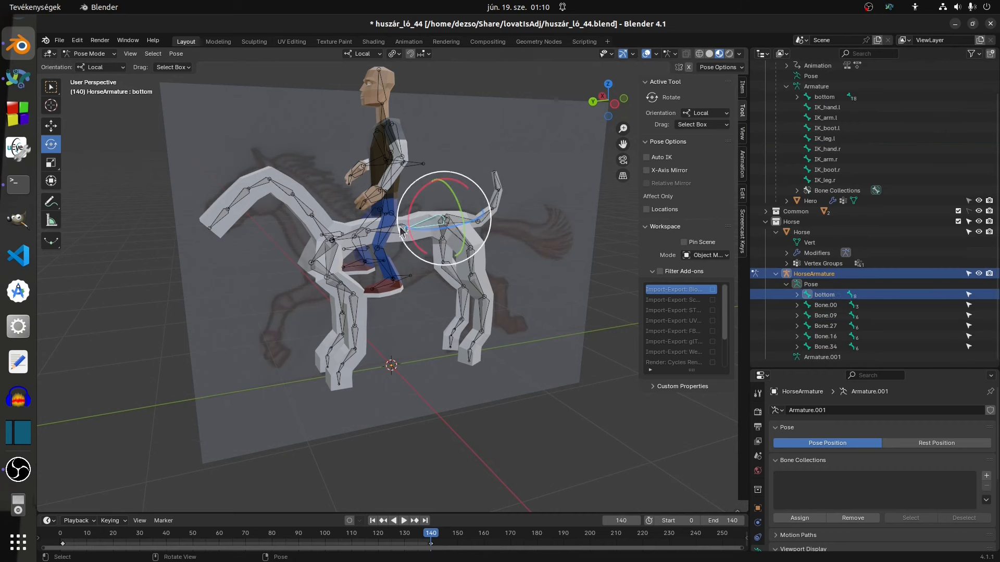
- Rename the next two horse bones along the spine as back1 and back2, matching the hero's bone names
left_click(797, 97)
left_click(396, 228)
key("F2")
type("back1")
key("Return")
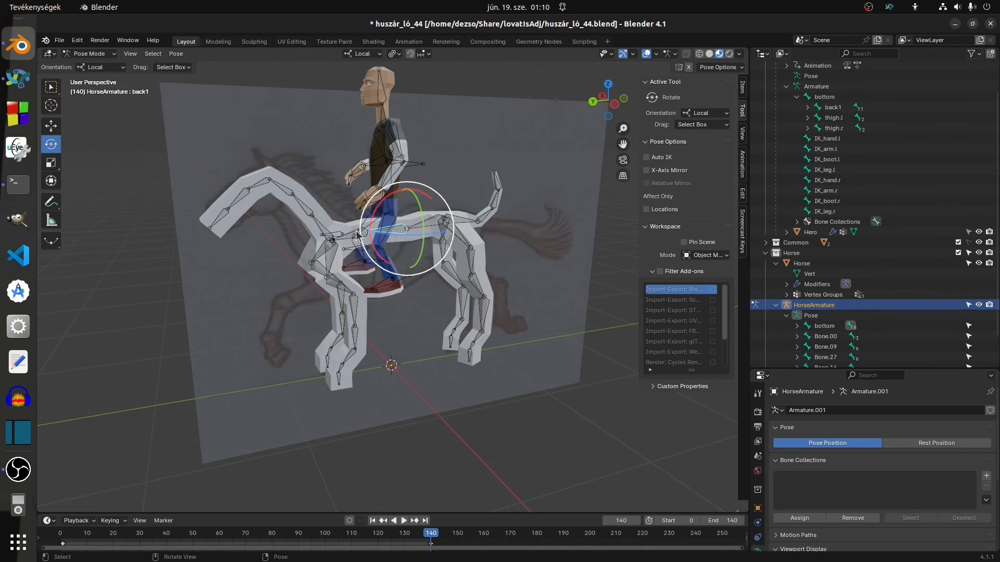
left_click(351, 233)
key("F2")
type("back2")
key("Return")
- Select the horse's shoulder bone Bone.16 and expand the bottom and back1 bones in the horse's pose hierarchy
left_click(330, 261)
middle_click_drag(330, 261, 351, 257)
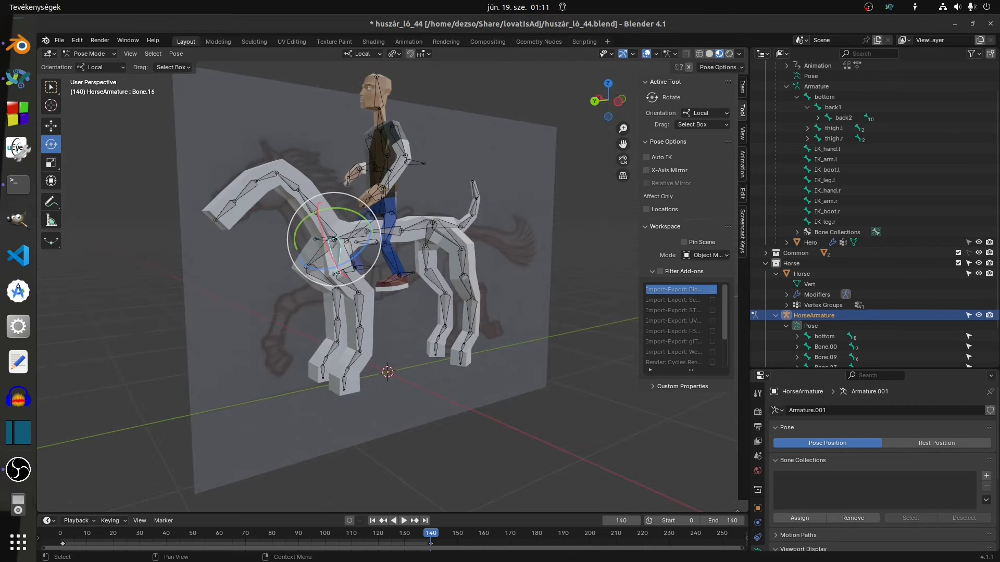
left_click(787, 305)
scroll(853, 264, "down", 12)
scroll(834, 234, "up", 6)
left_click(787, 180)
left_click(797, 295)
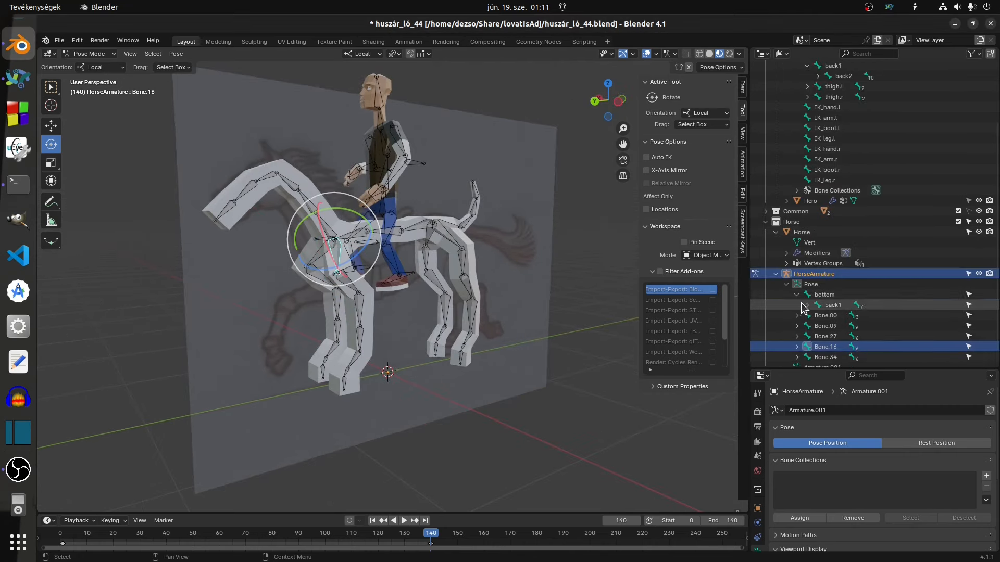
left_click(807, 305)
scroll(805, 307, "down", 2)
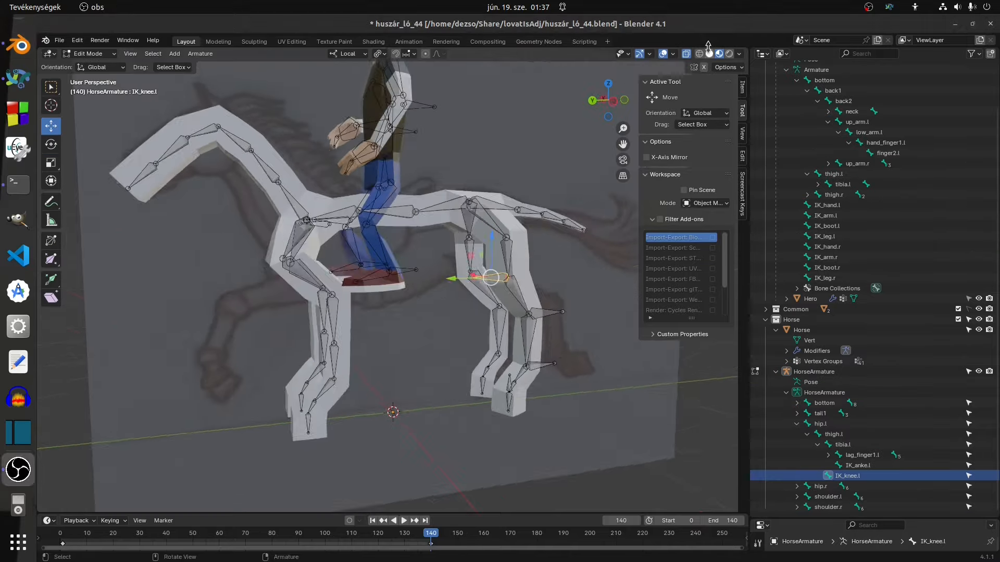
- Collapse the hero armature's bone list in the Outliner
scroll(809, 129, "up", 5)
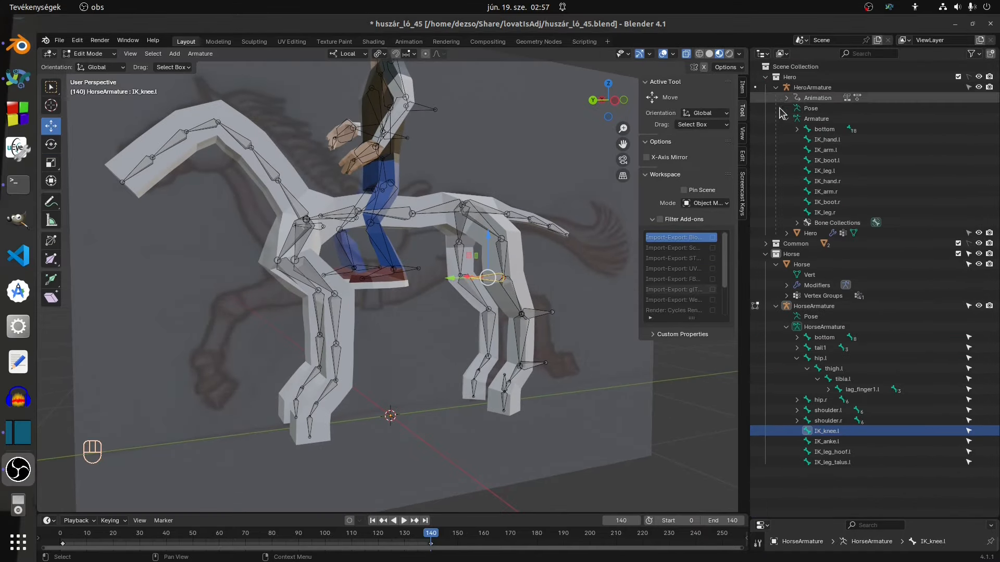
left_click(787, 119)
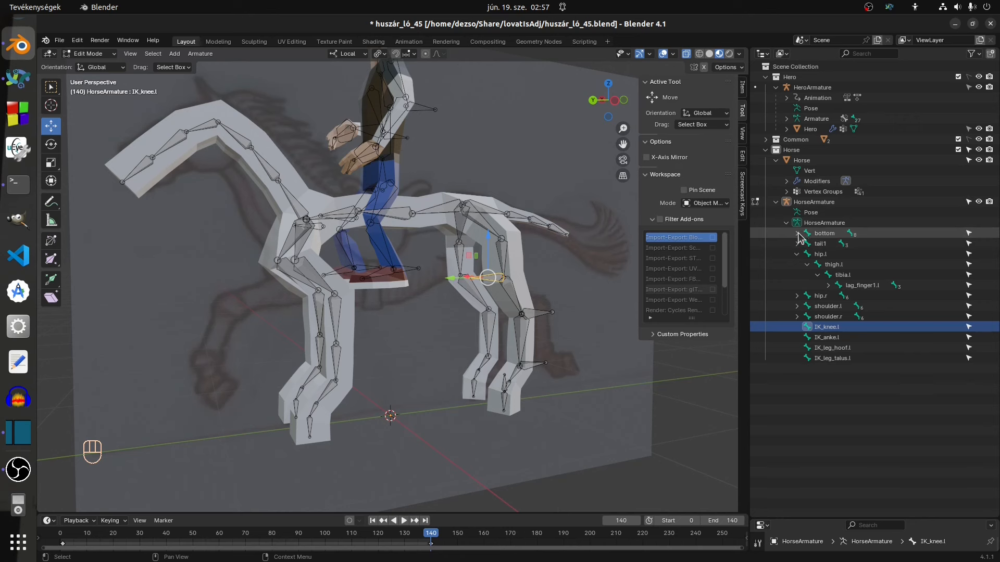
- Expand the horse armature's bottom and tail1 bone hierarchies down to head3 and tail4
left_click(798, 236)
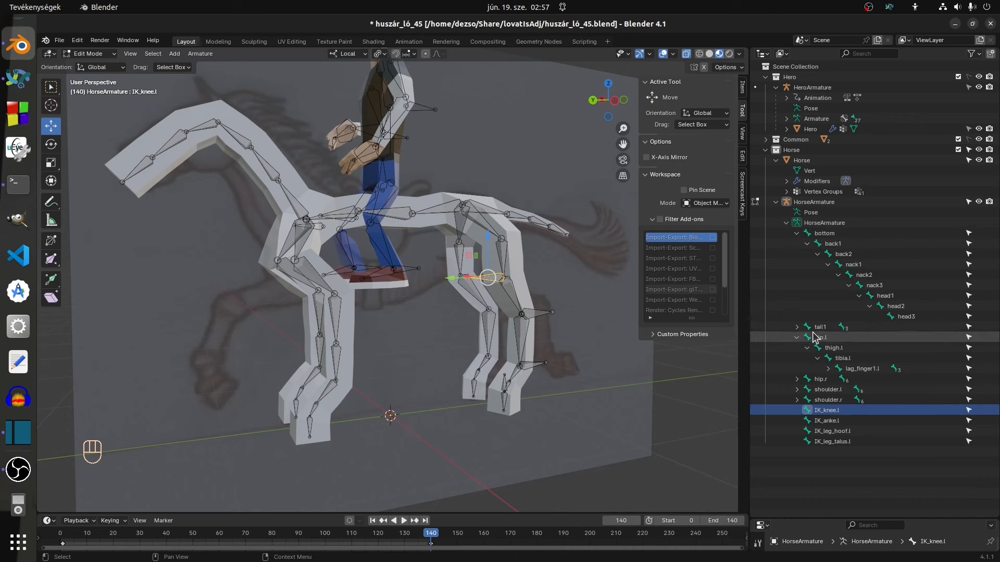
left_click(796, 327)
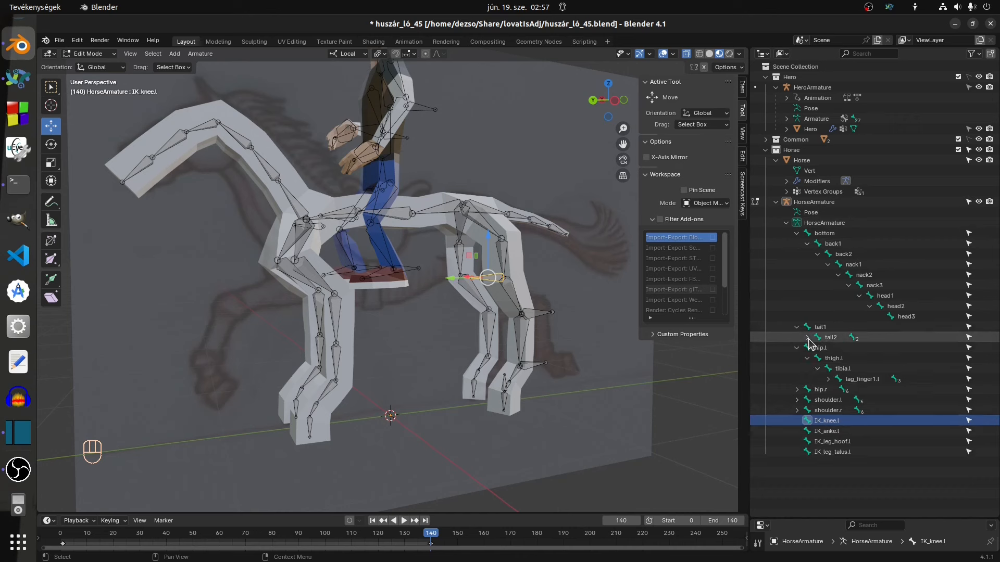
left_click(807, 337)
left_click(817, 348)
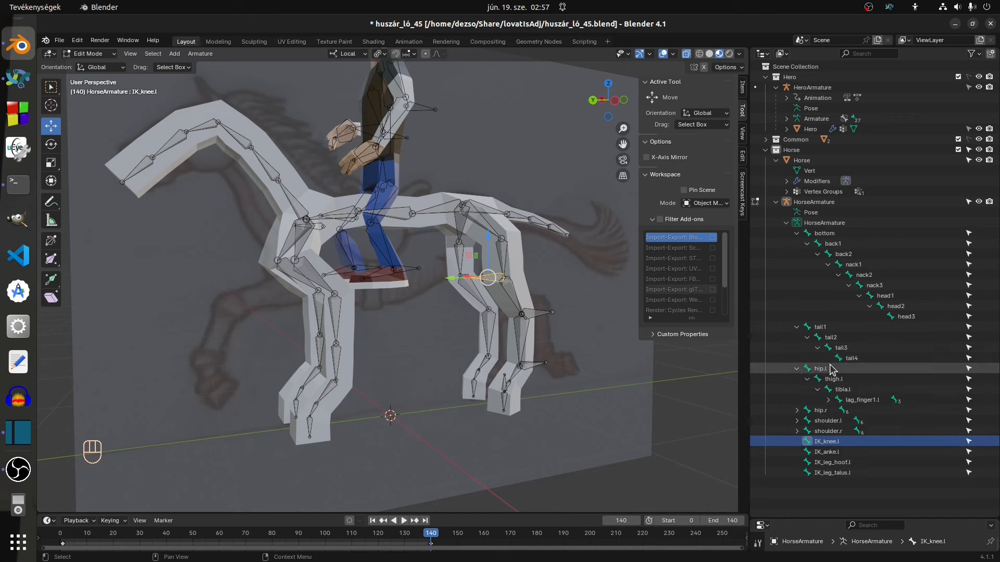
- Expand the hip.r bone hierarchy level by level down to lag_hoof.r
left_click(797, 411)
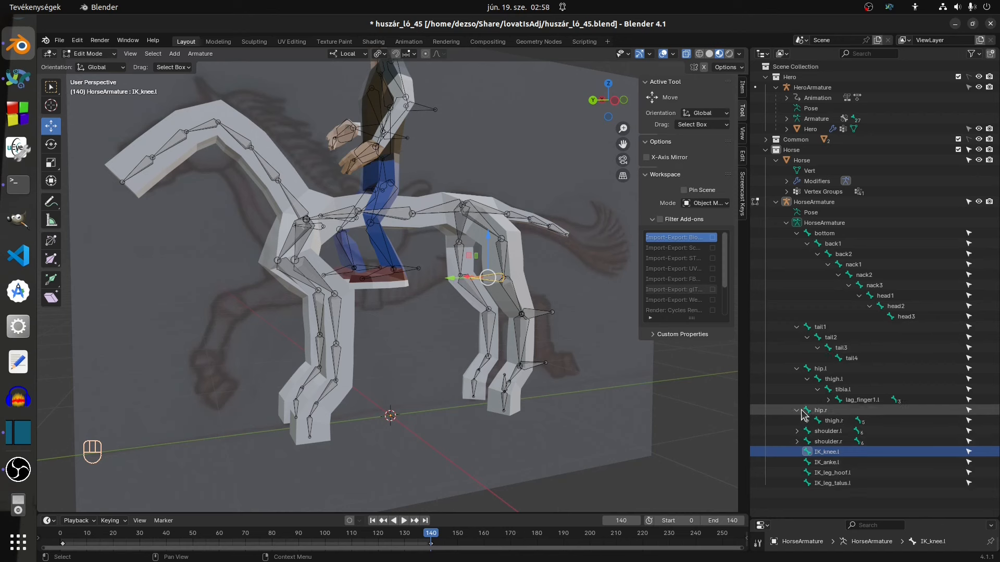
left_click(807, 421)
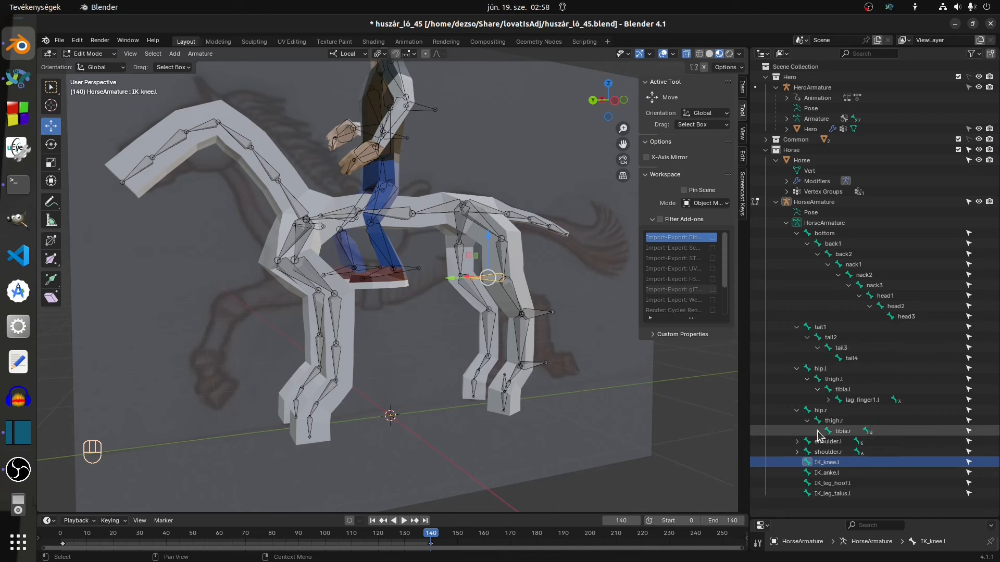
left_click(818, 431)
left_click(828, 441)
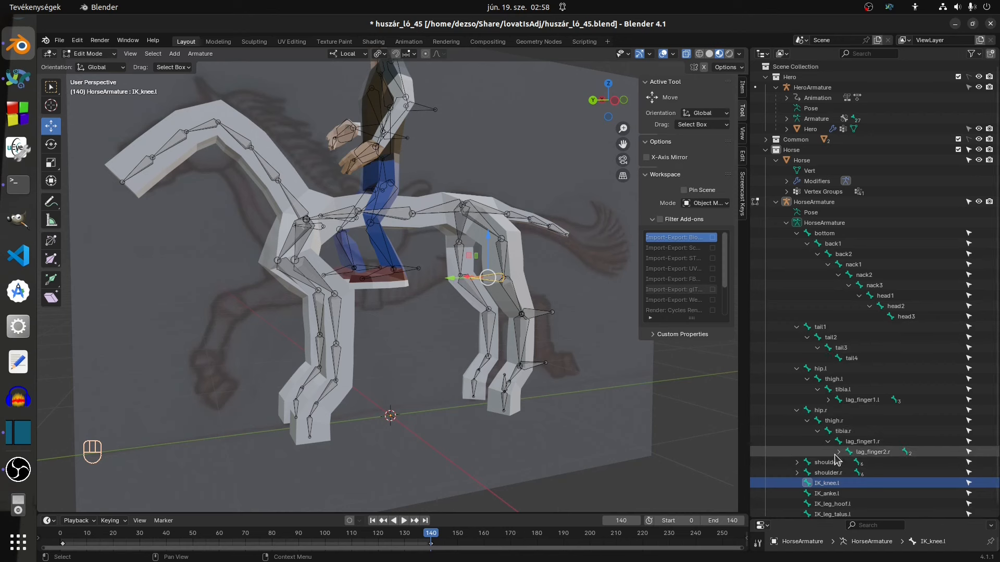
left_click(838, 452)
left_click(849, 463)
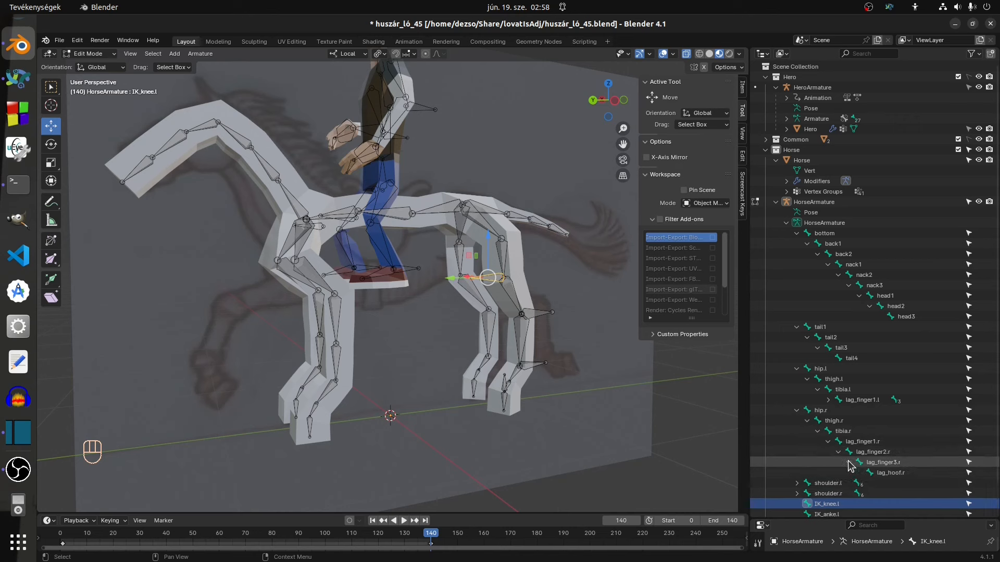
- Highlight the bone chain from bottom to head3 and the tail chain from tail1 to tail4, and collapse both hierarchies
left_click(810, 234)
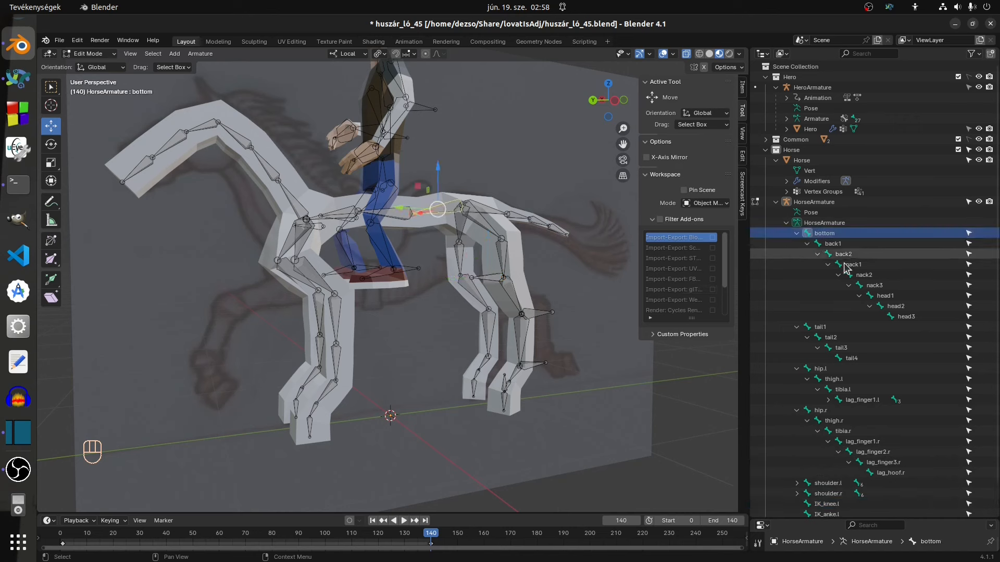
left_click(900, 318, "shift")
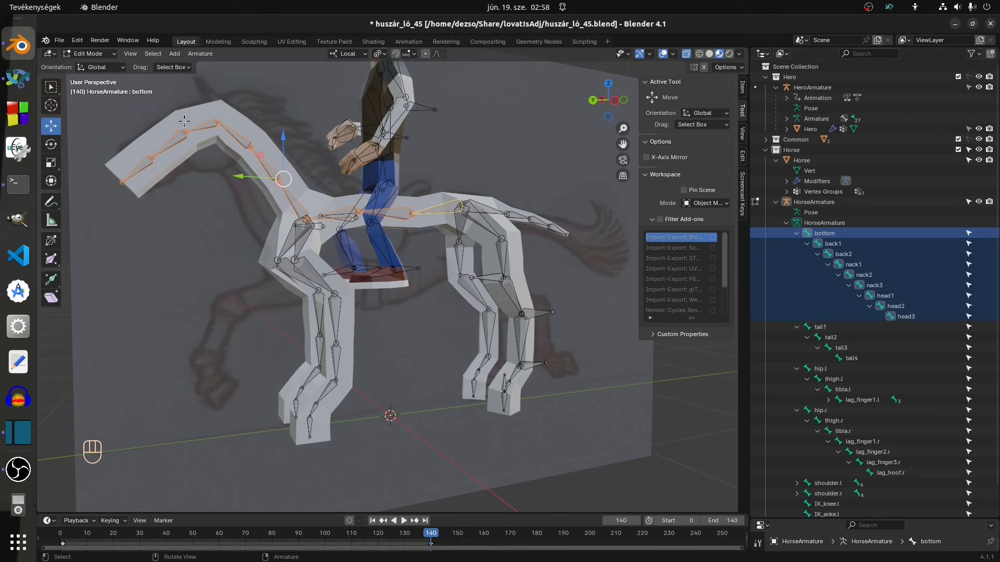
left_click(821, 327)
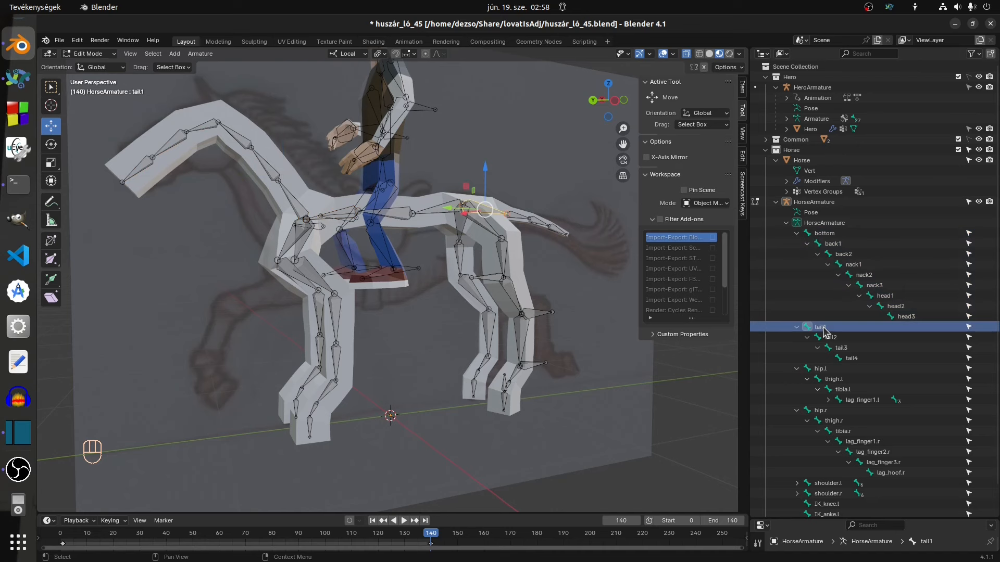
left_click(852, 358, "shift")
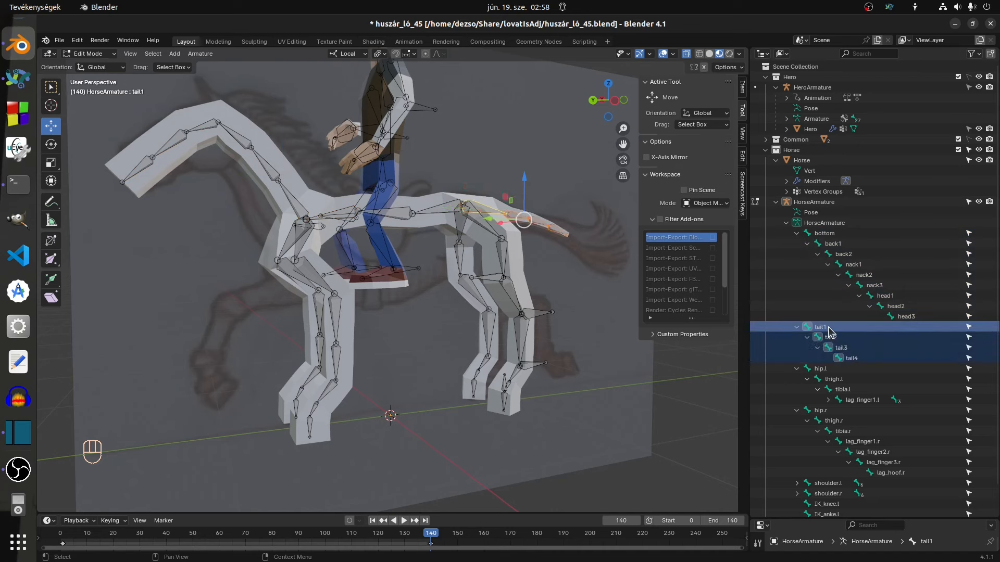
left_click(797, 327)
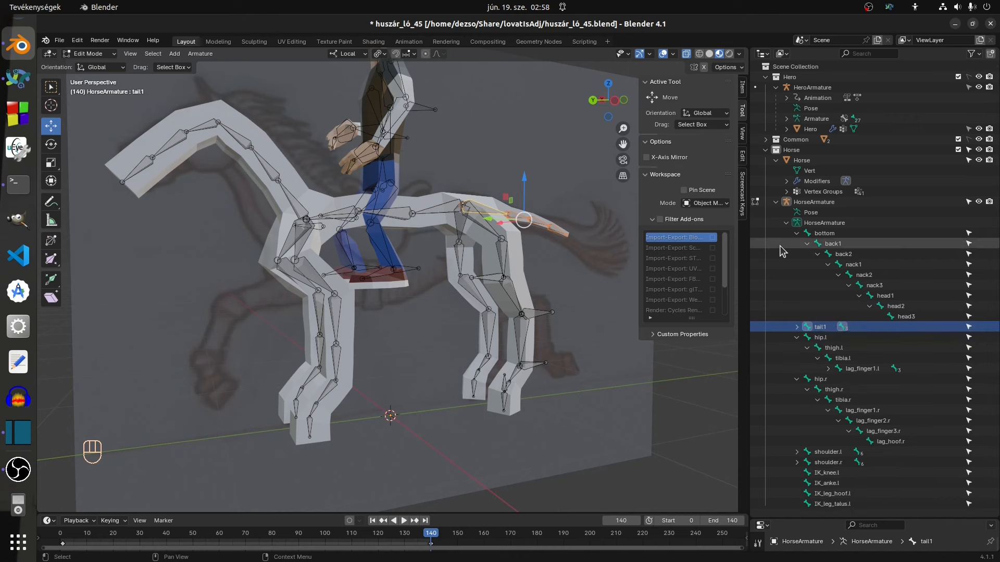
left_click(797, 233)
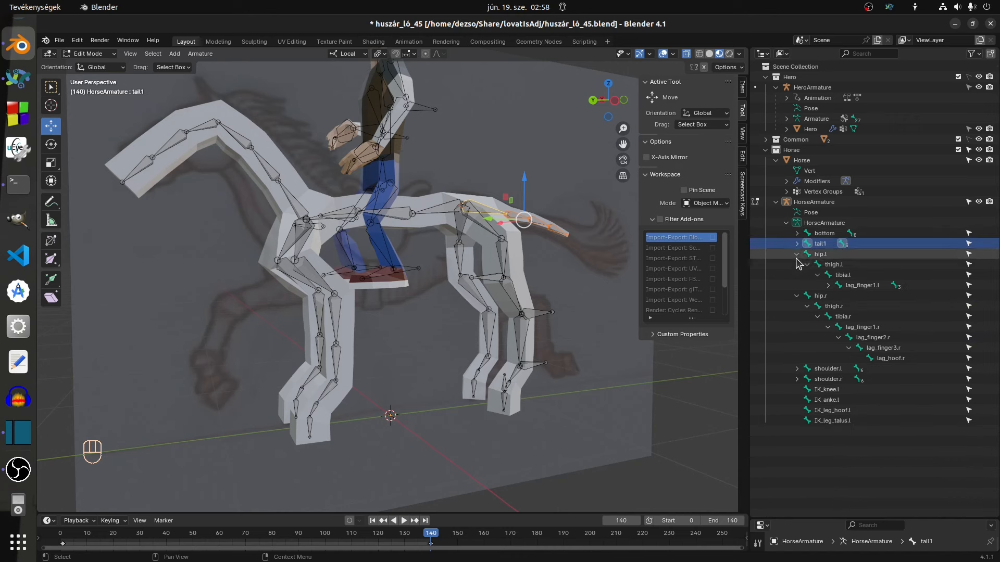
- Highlight the left hind leg chain from thigh.l down to lag_hoof.l, expanding its child bones, and collapse the hip.l hierarchy
left_click(820, 255)
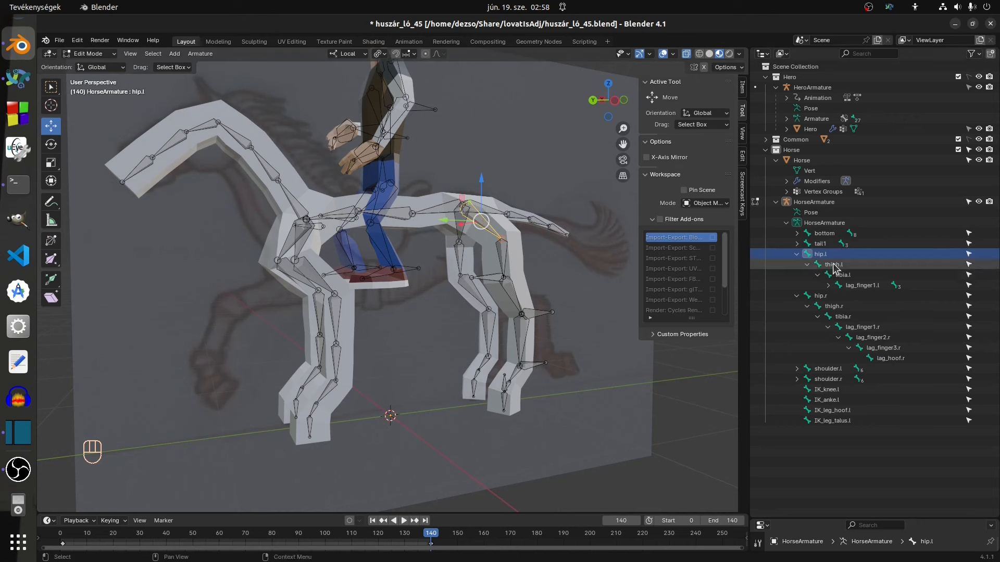
left_click(833, 265)
left_click(855, 287, "shift")
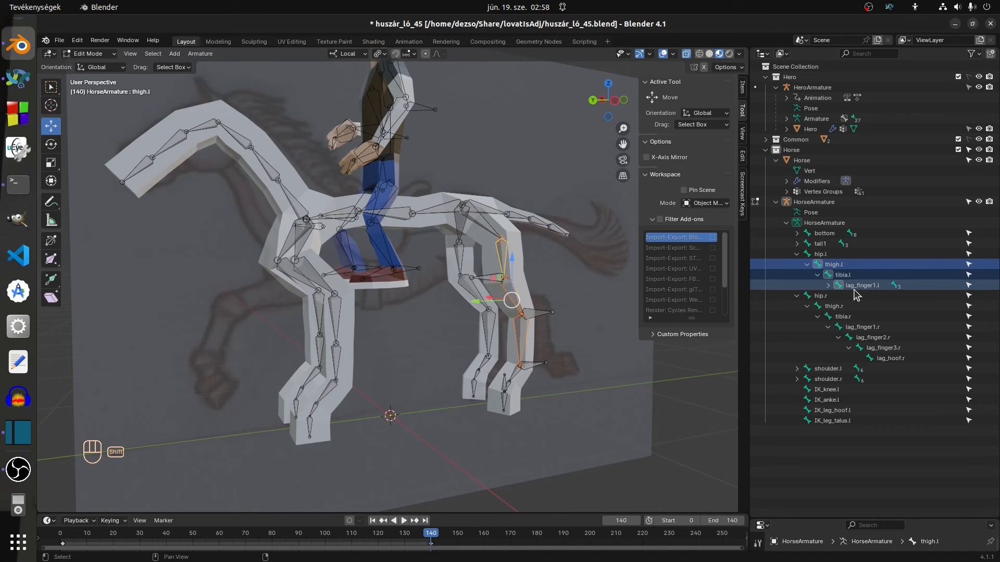
left_click(828, 285)
left_click(838, 296)
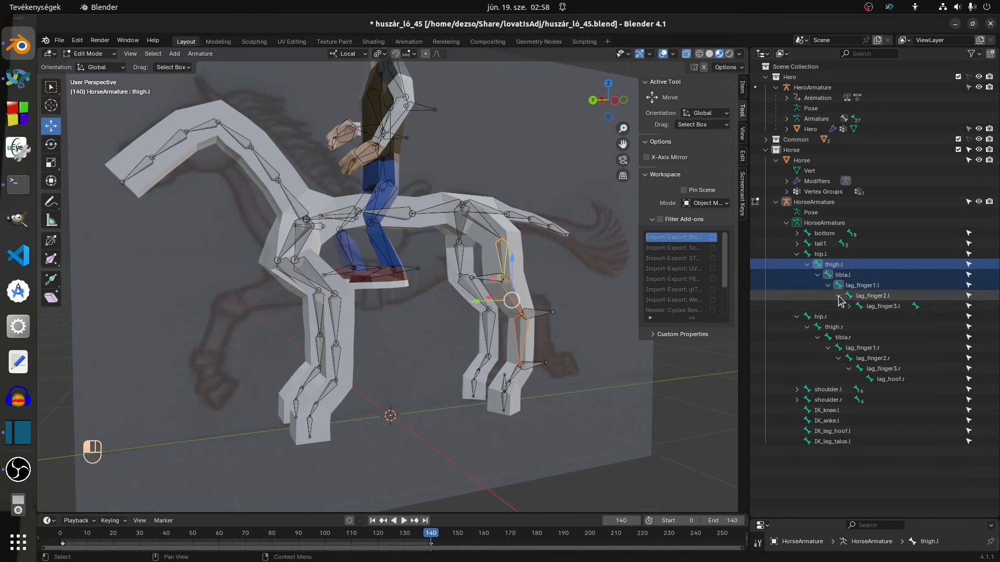
left_click(869, 307, "shift")
left_click(848, 307)
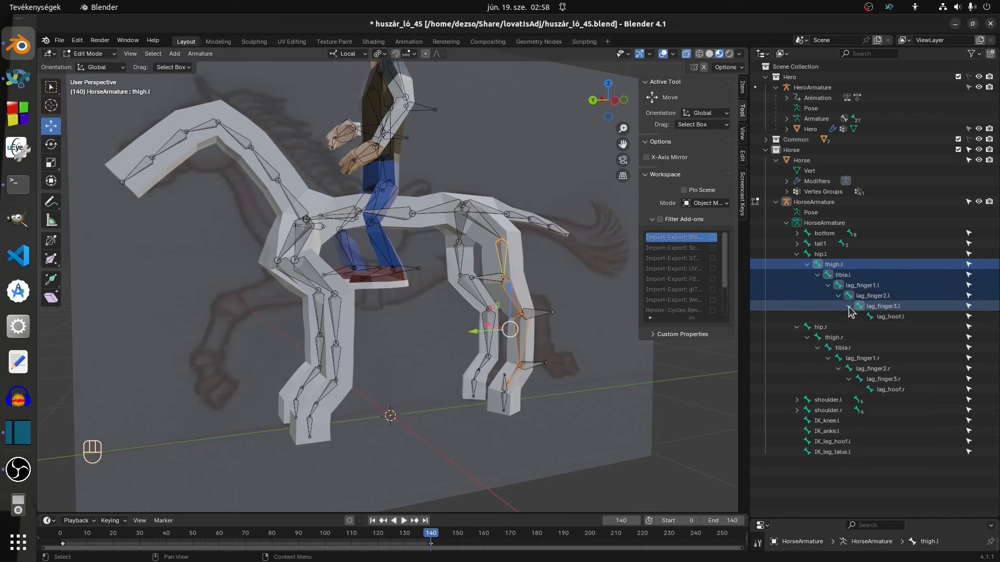
left_click(878, 317, "shift")
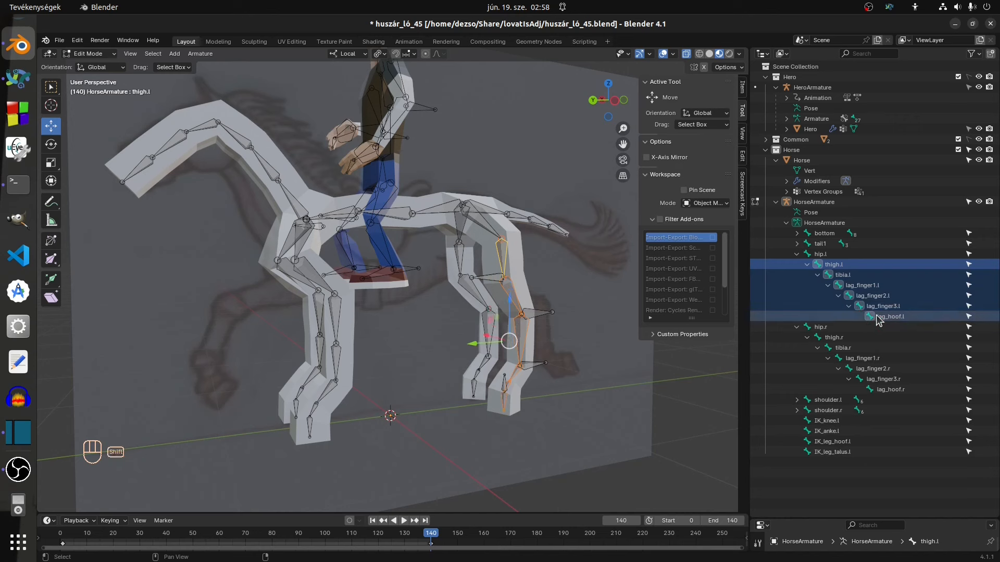
left_click(797, 254)
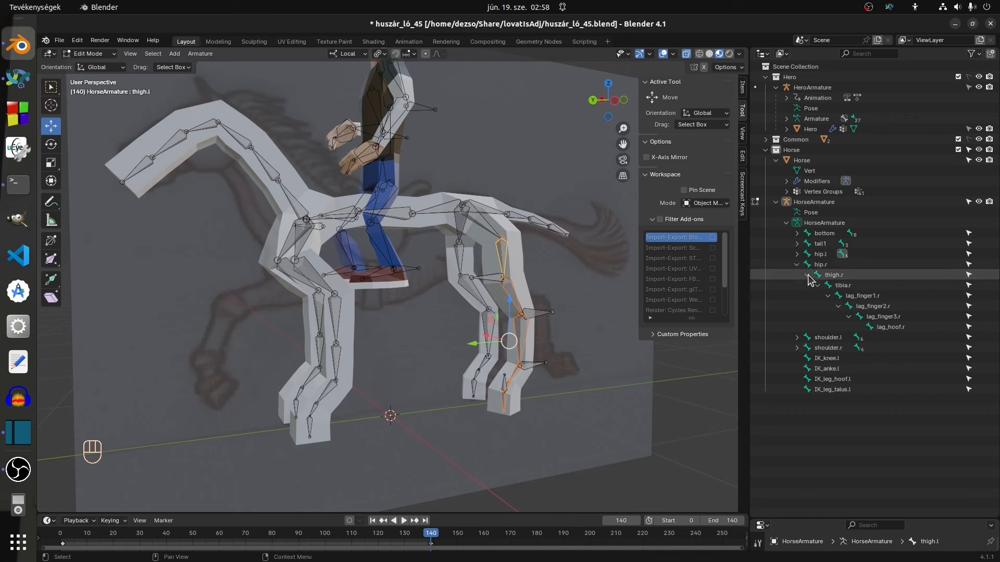
- Highlight the right hind leg chain from hip.r to lag_hoof.r and collapse its hierarchy
left_click(820, 264)
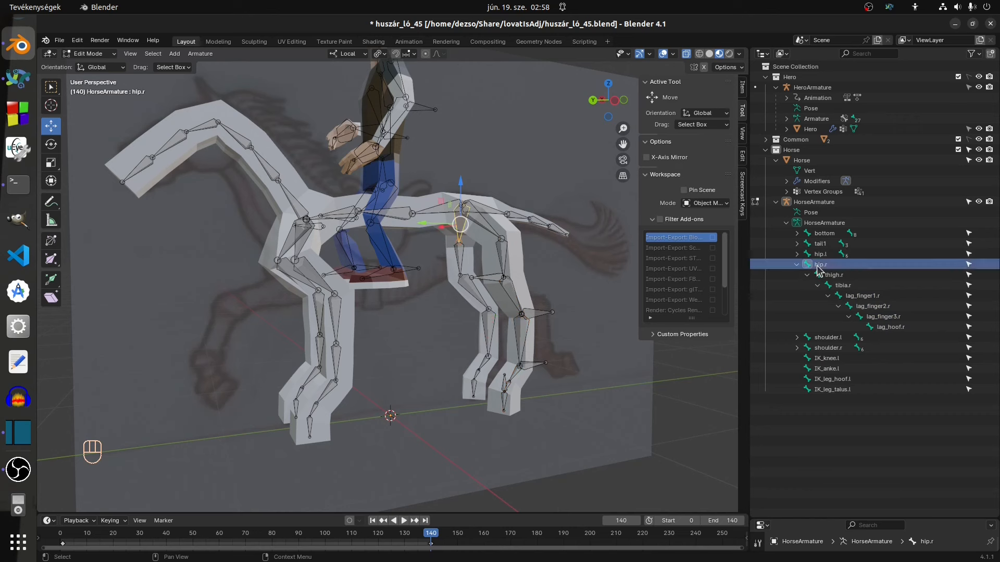
left_click(885, 330, "shift")
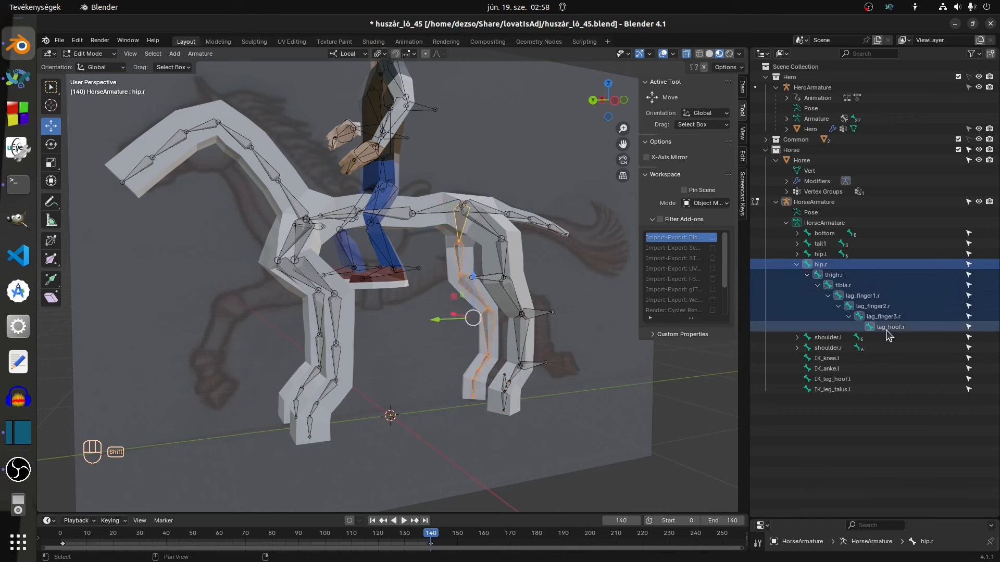
left_click(797, 265)
- Expand the shoulder.l hierarchy, highlight the left front leg chain from shoulder.l to hand_hoof.l, and collapse it
left_click(797, 275)
left_click(815, 277)
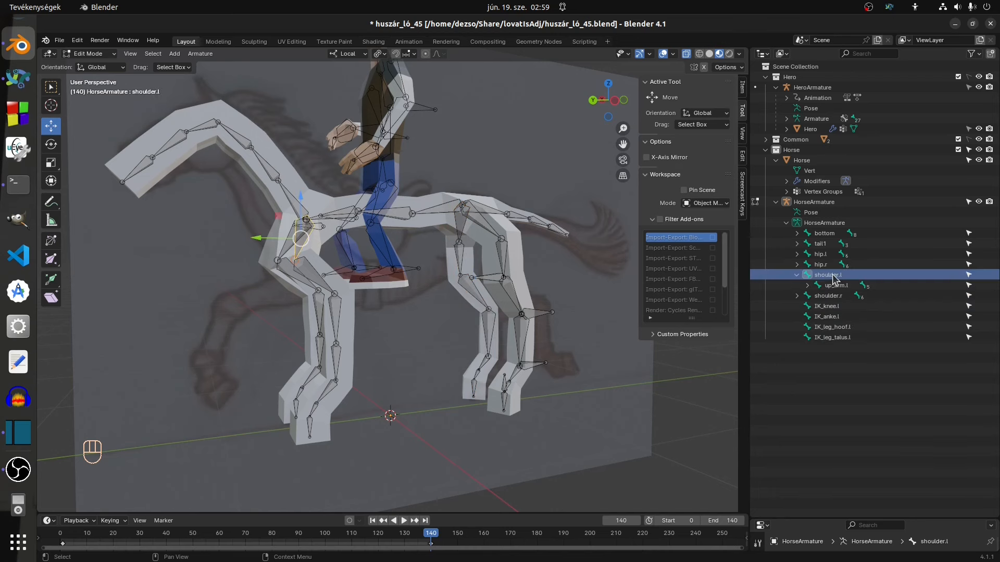
left_click(807, 285)
left_click(818, 296)
left_click(828, 306)
left_click(846, 296)
left_click(838, 317)
left_click(848, 327)
left_click(829, 276)
left_click(886, 337, "shift")
middle_click_drag(386, 367, 427, 367)
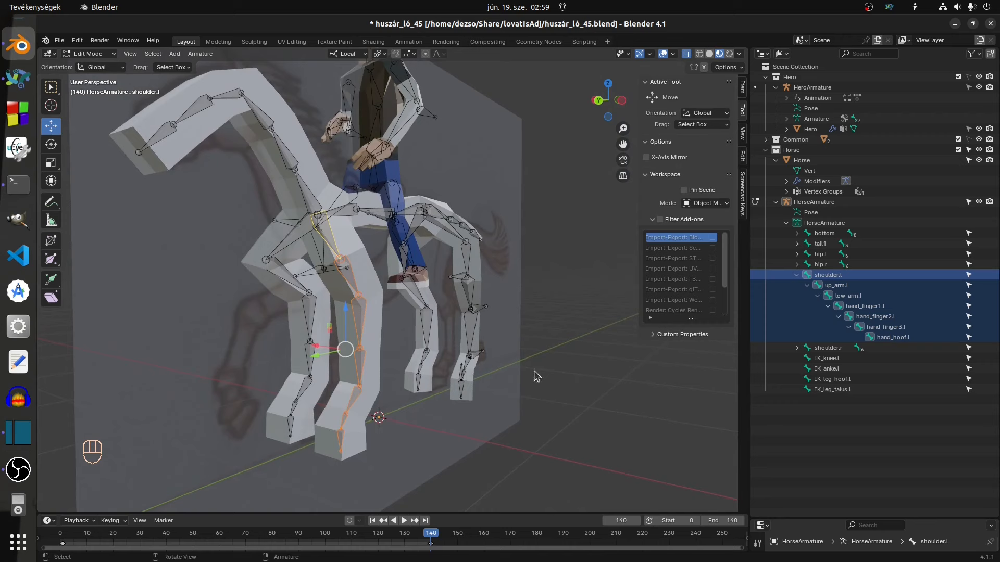
left_click(797, 276)
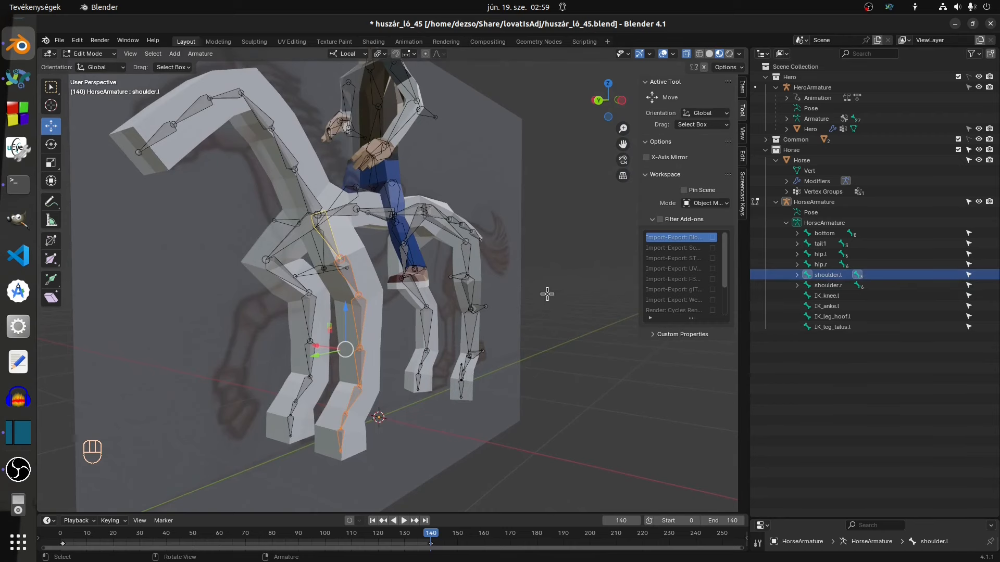
- Select IK_knee.l, IK_leg_hoof.l and IK_leg_talus.l one after another to inspect where these IK bones sit on the left hind leg
middle_click_drag(547, 292, 521, 301)
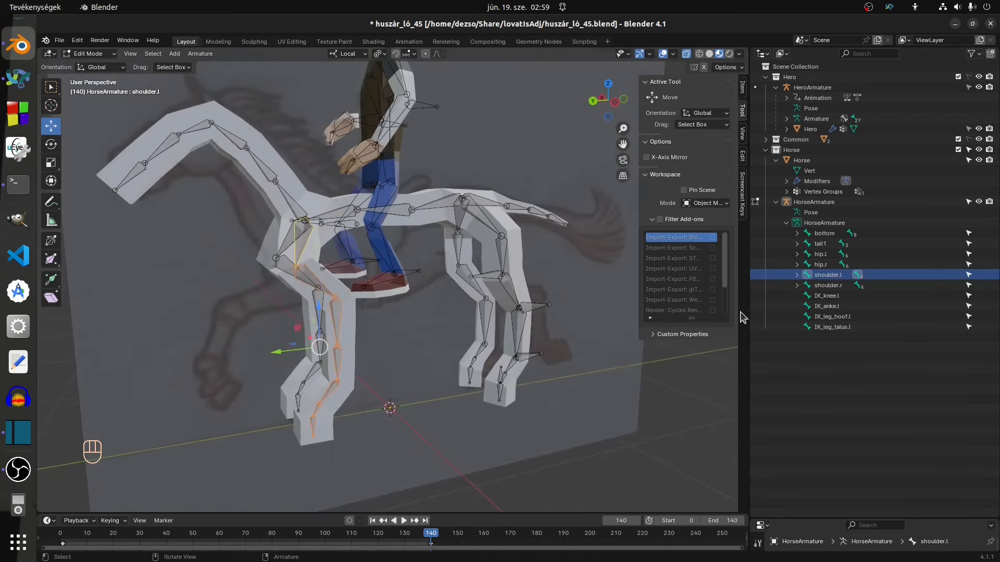
left_click(826, 296)
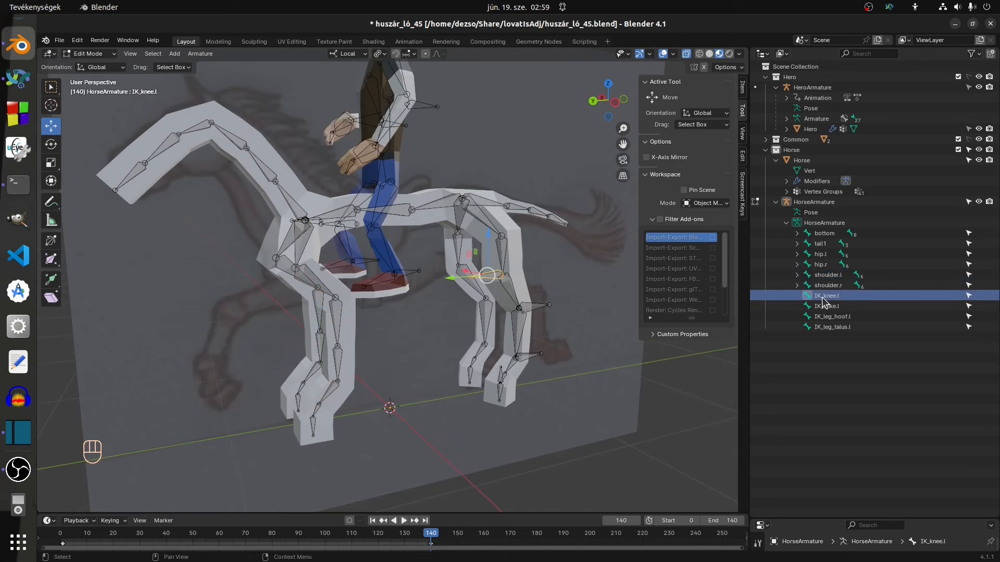
left_click(839, 319)
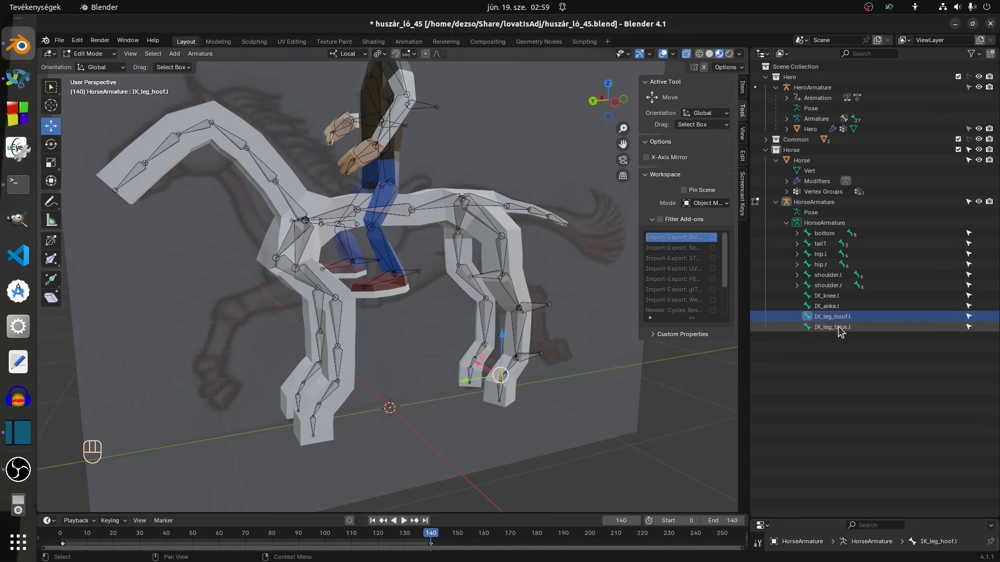
left_click(833, 327)
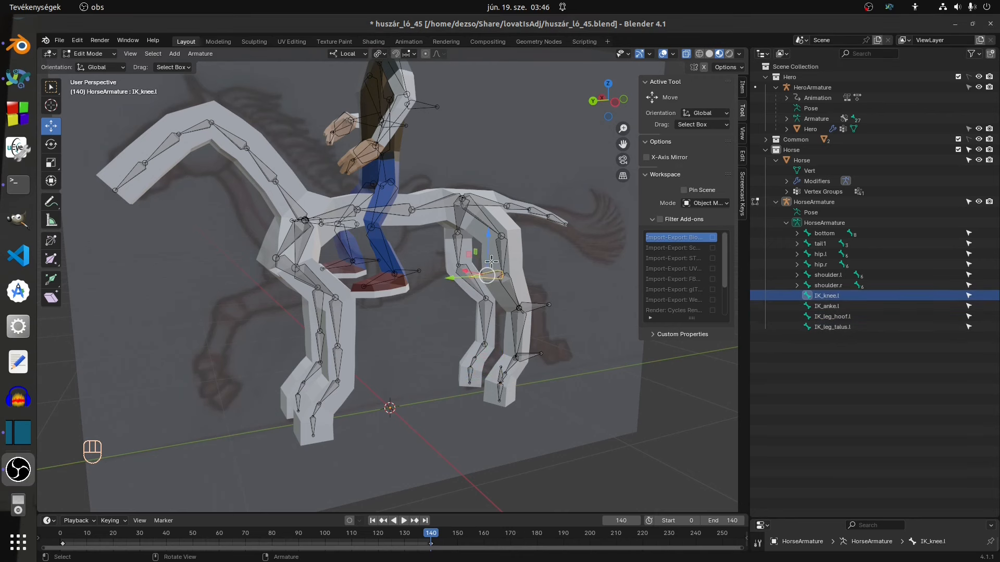
- Select all bones of the horse armature in the back view and open the Recalculate Roll options
left_click(490, 276)
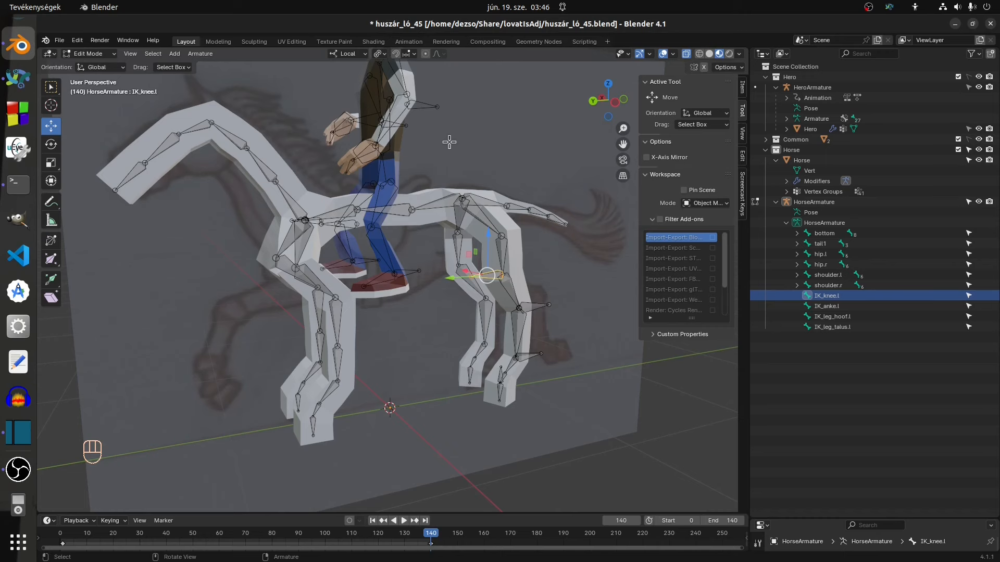
key("ctrl+KP_1")
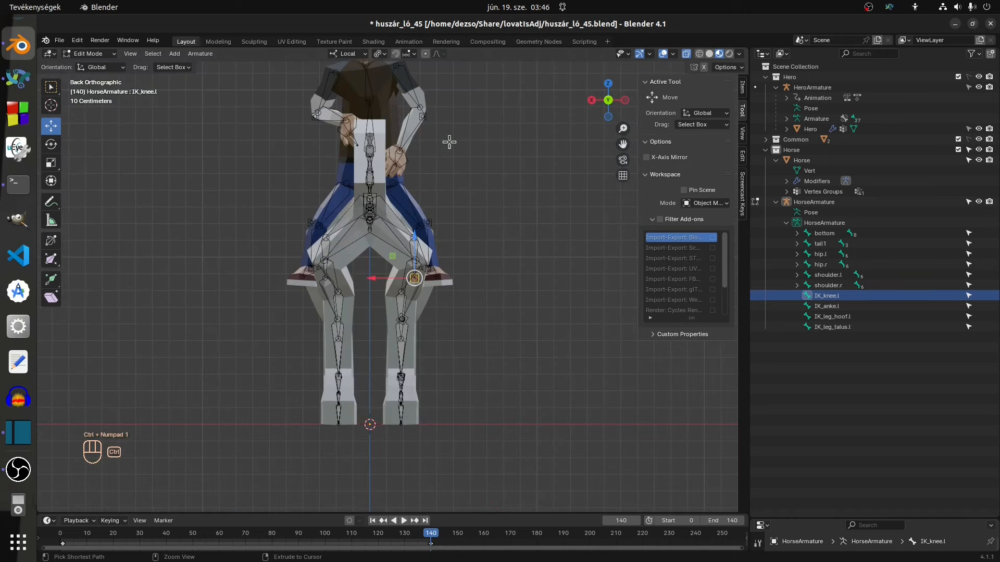
left_click(742, 193)
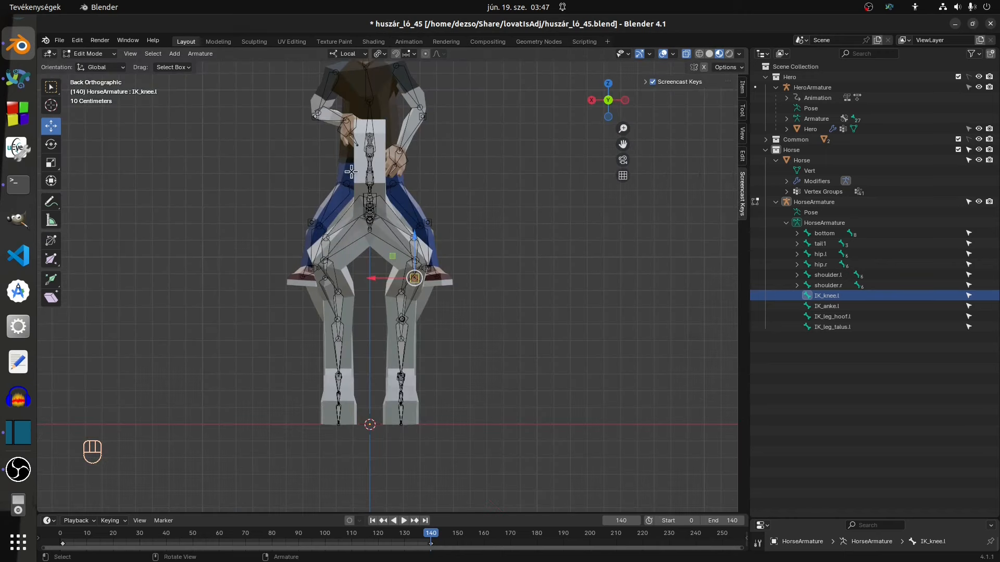
key("a")
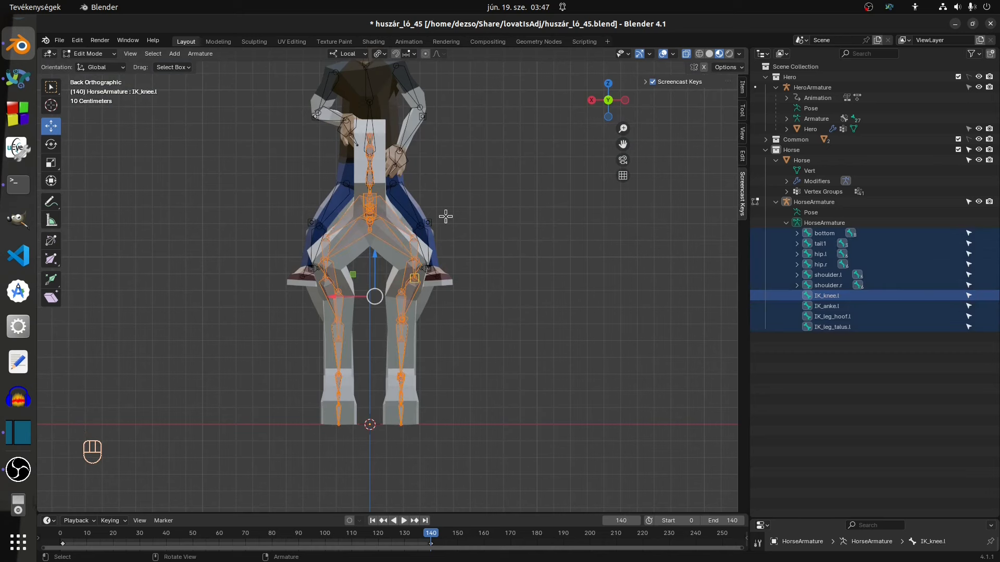
key("shift+n")
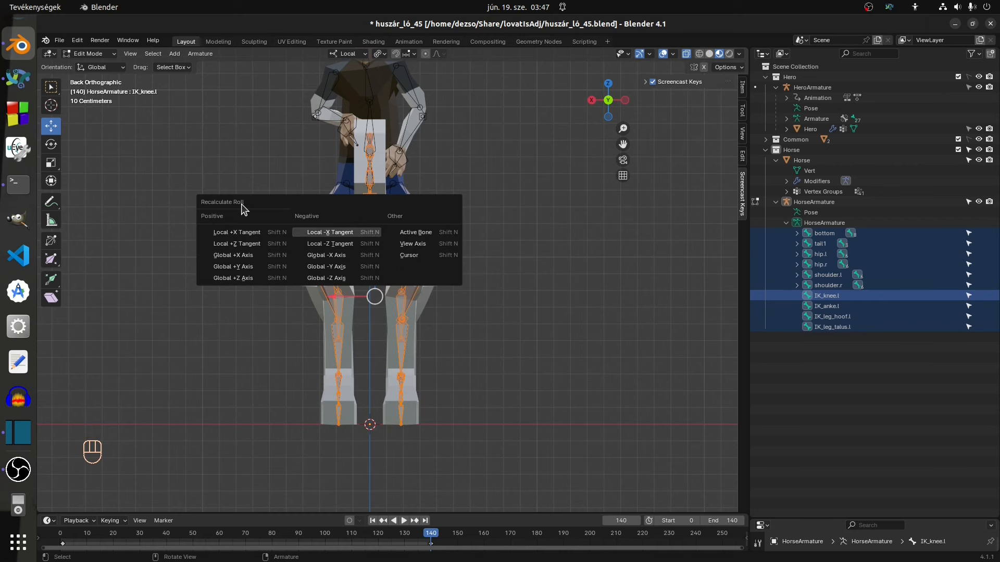
key("shift")
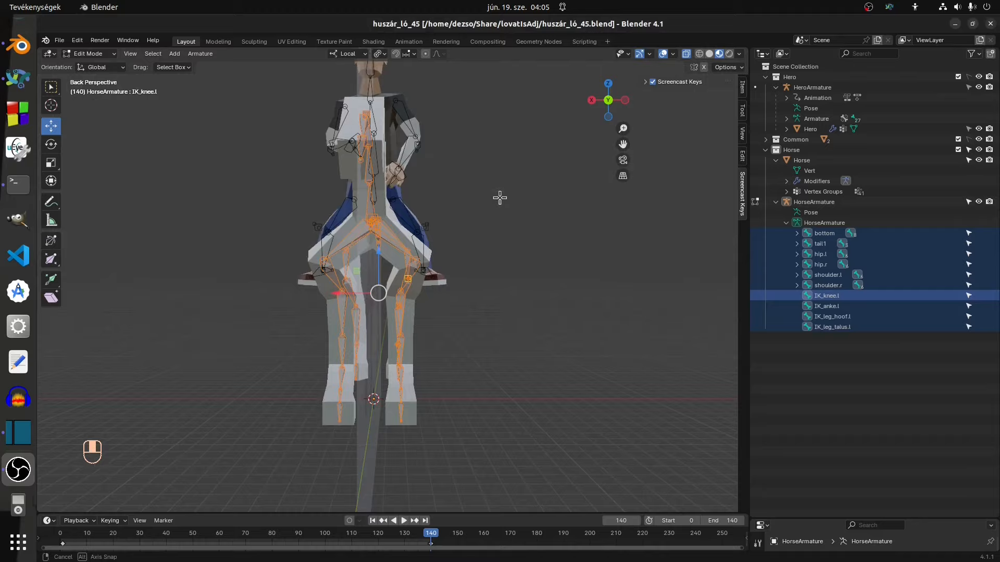
- Turn on the bone Axes in the horse armature's viewport display settings
middle_click_drag(500, 196, 468, 219)
left_click_drag(801, 518, 803, 222)
left_click(798, 406)
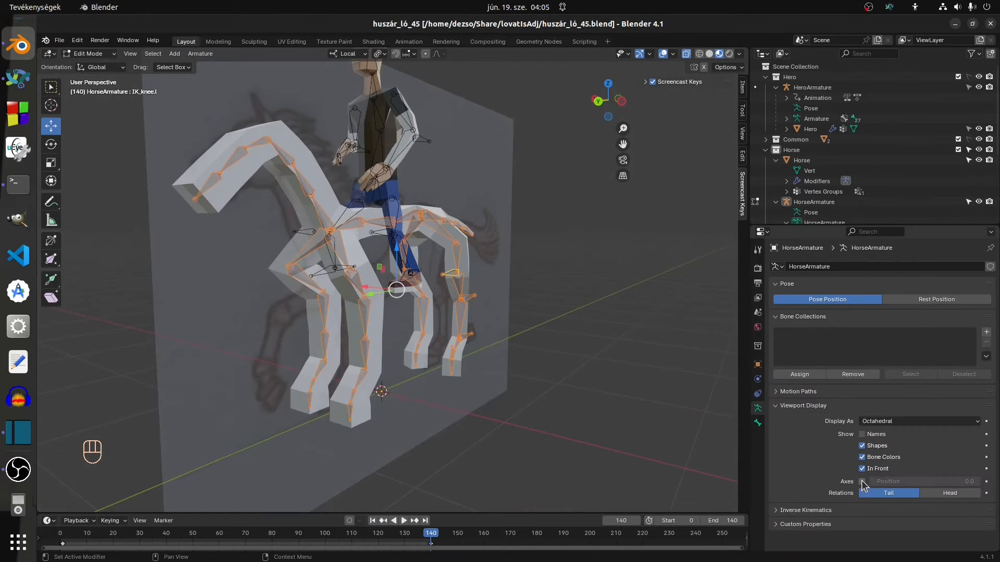
left_click(862, 481)
- Select the left hind leg chain from hip.l to lag_hoof.l and frame it to examine the bone axes
scroll(470, 404, "up", 3)
scroll(471, 404, "up", 2)
middle_click_drag(469, 404, 611, 308)
left_click(478, 210)
scroll(864, 208, "down", 5)
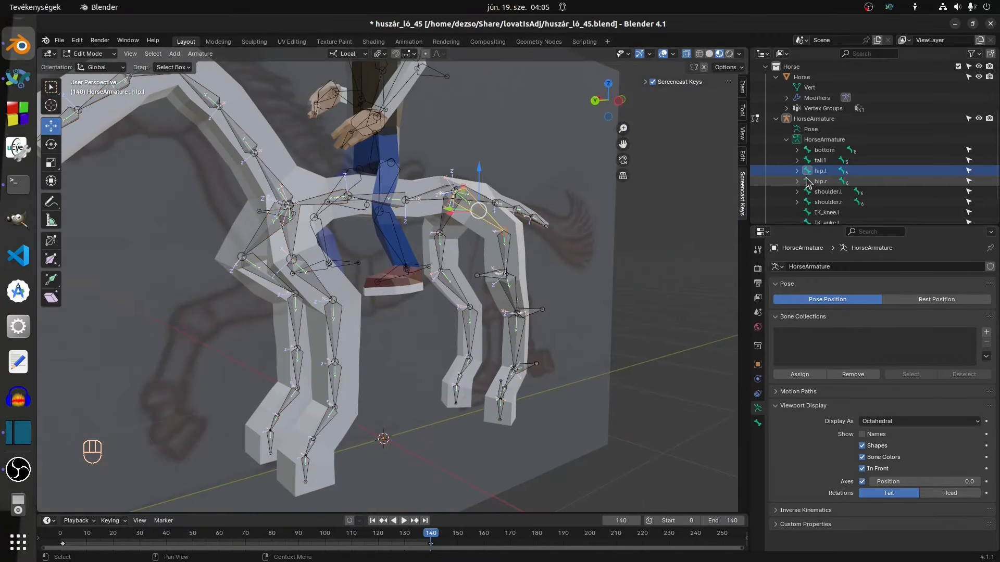
left_click(797, 140)
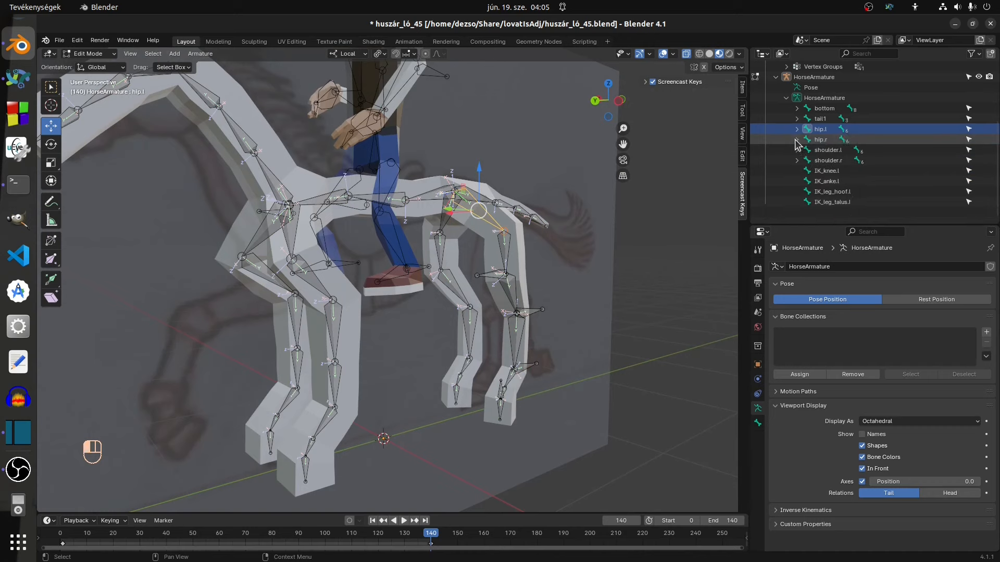
left_click(797, 141)
left_click(893, 203, "shift")
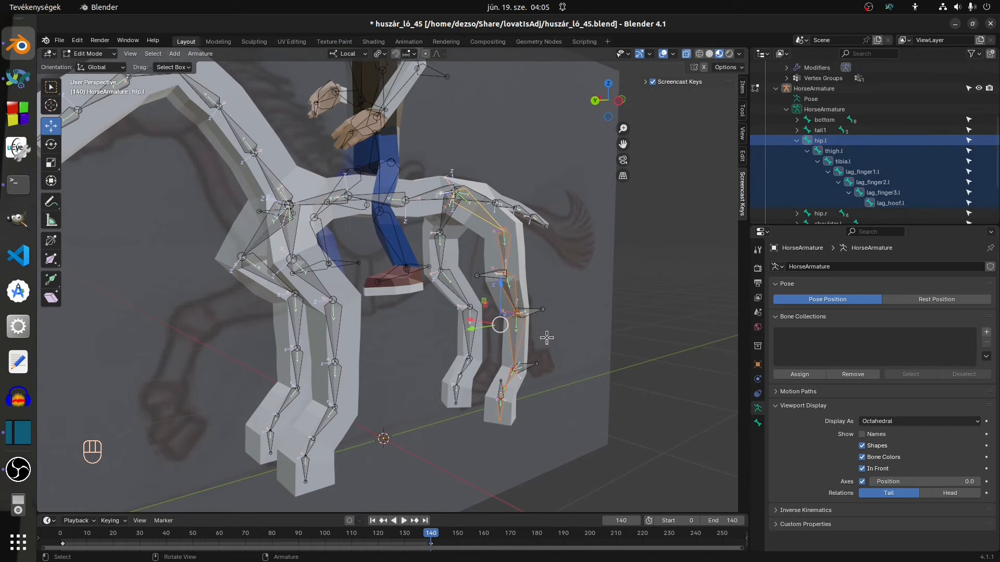
key("KP_Decimal")
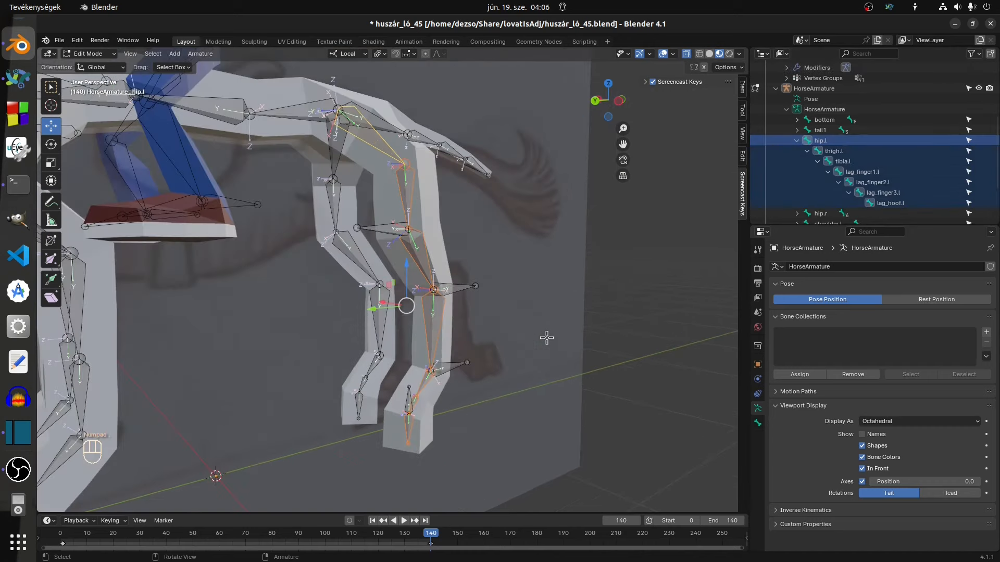
middle_click_drag(546, 338, 521, 284)
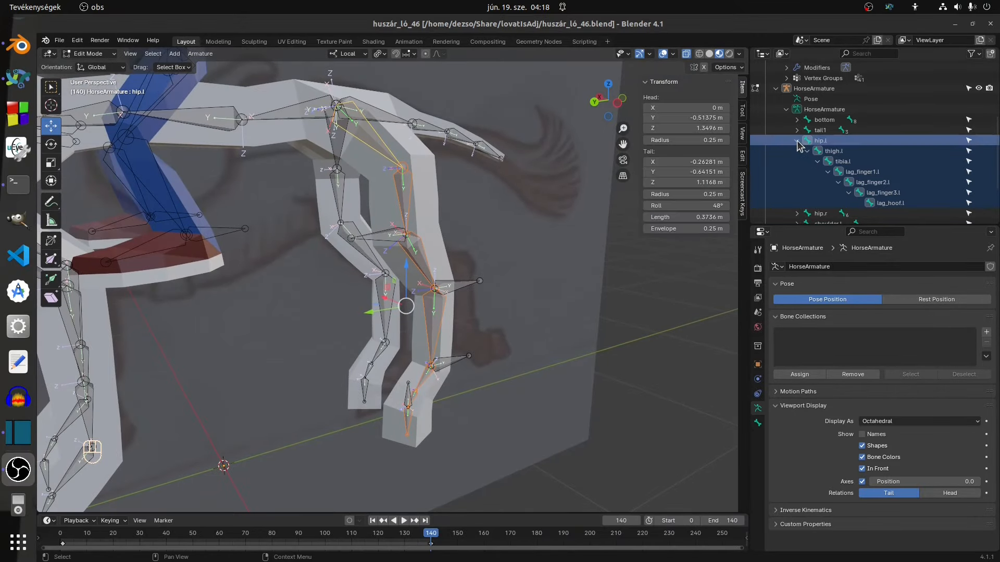
- Try moving the bottom bone upward by about 0.046 m in Pose Mode
left_click(91, 55)
left_click(93, 88)
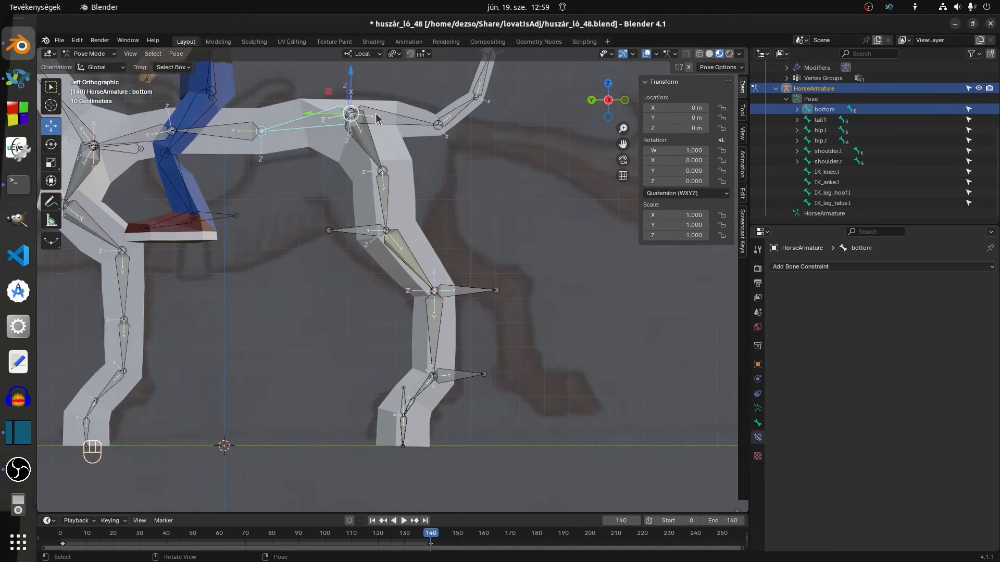
left_click_drag(351, 74, 352, 59)
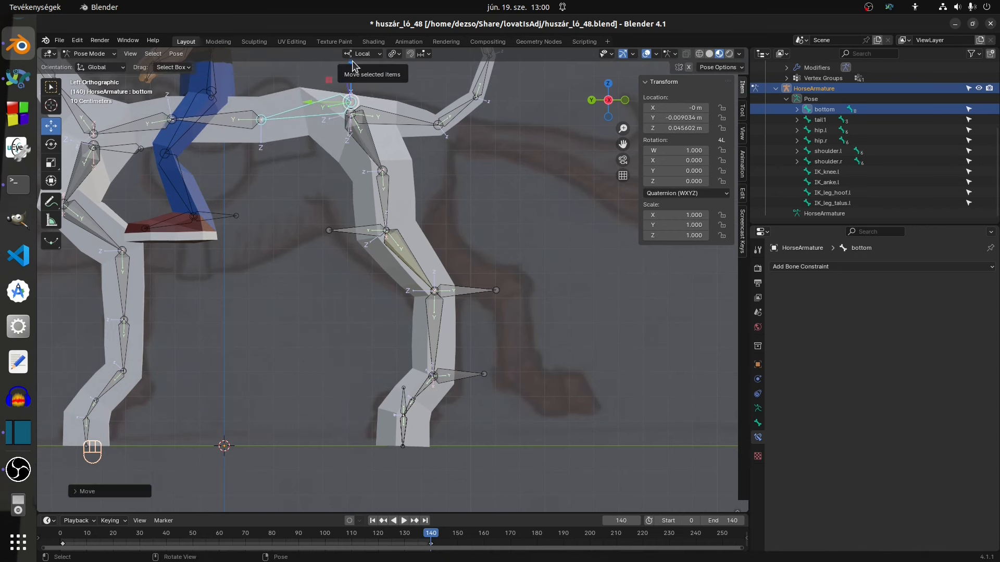
key("ctrl+z")
key("ctrl+z")
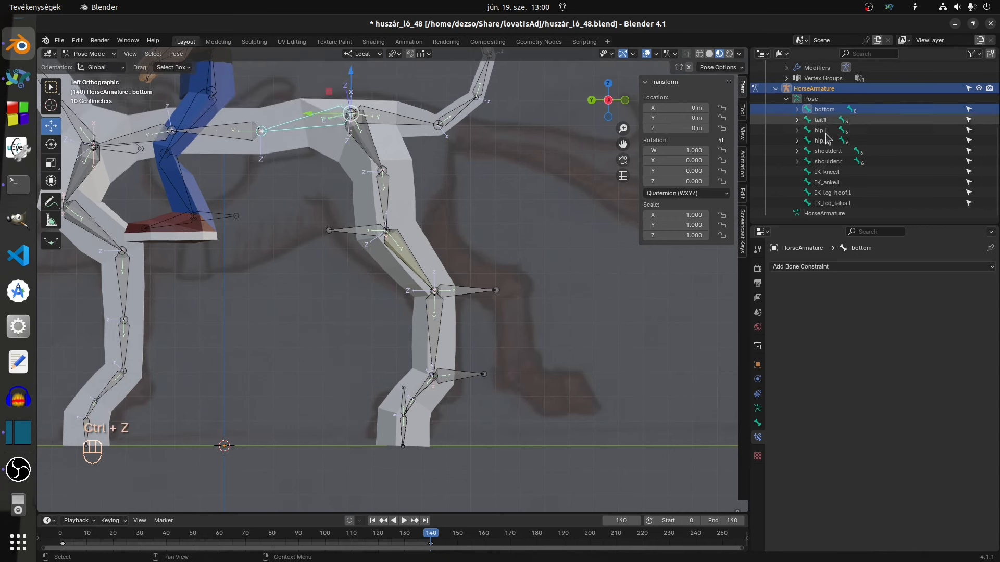
- Subdivide the tail1 bone in Edit Mode and switch the direction of its front half
left_click(820, 120)
left_click(93, 53)
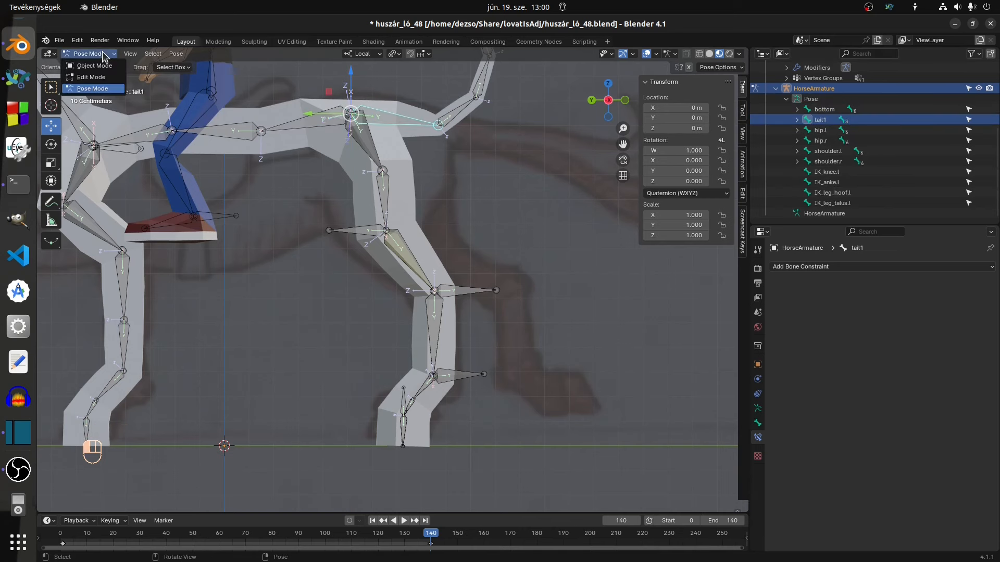
left_click(97, 78)
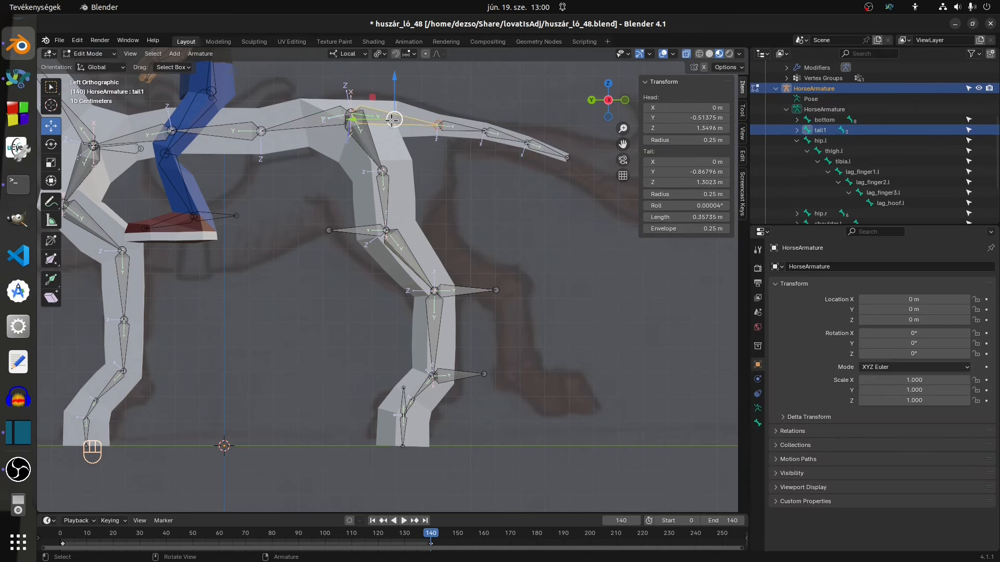
left_click(200, 54)
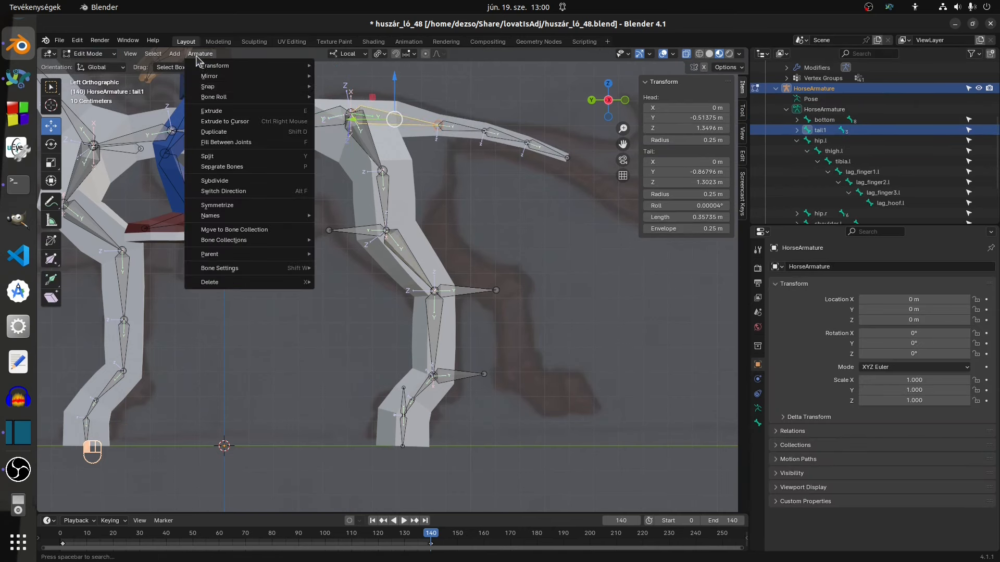
left_click(224, 181)
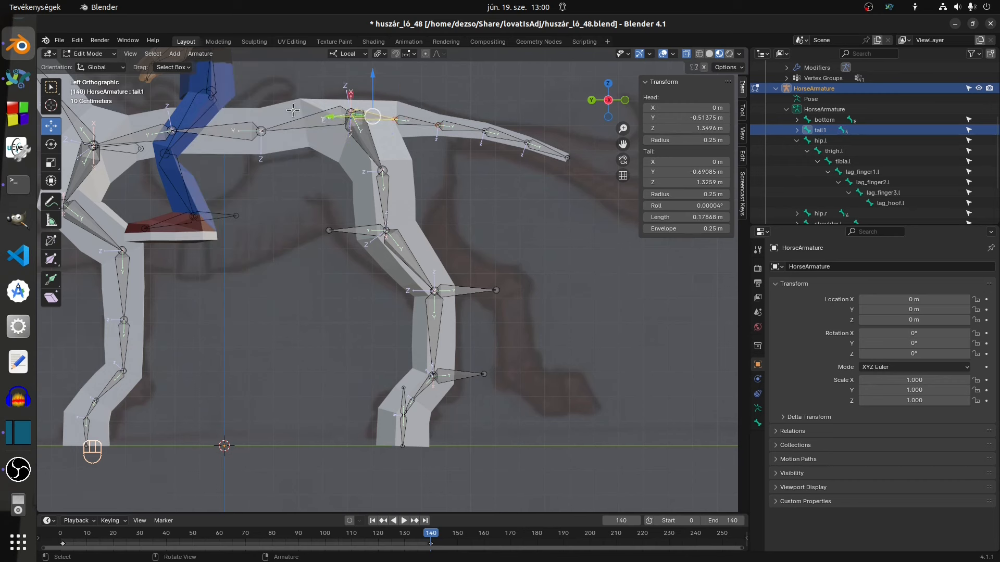
left_click(200, 54)
left_click(225, 192)
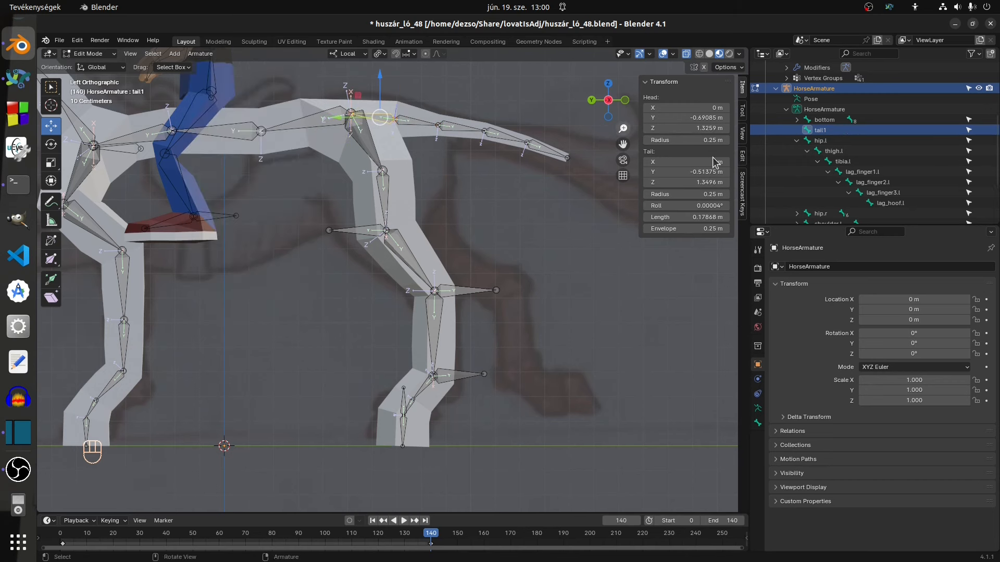
- Rename the reversed front bone tail1 as main
left_click(797, 141)
scroll(807, 135, "down", 1)
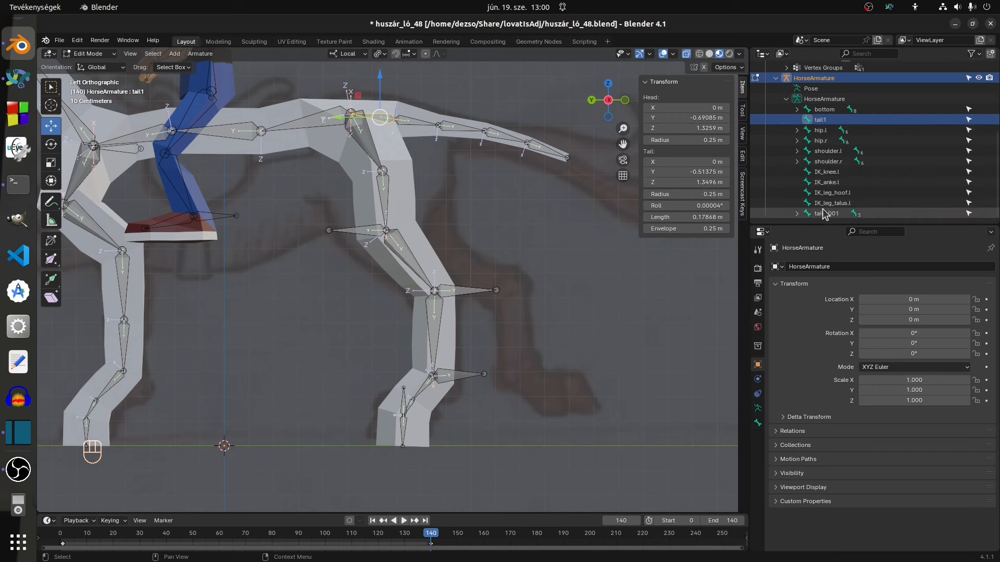
left_click(828, 123)
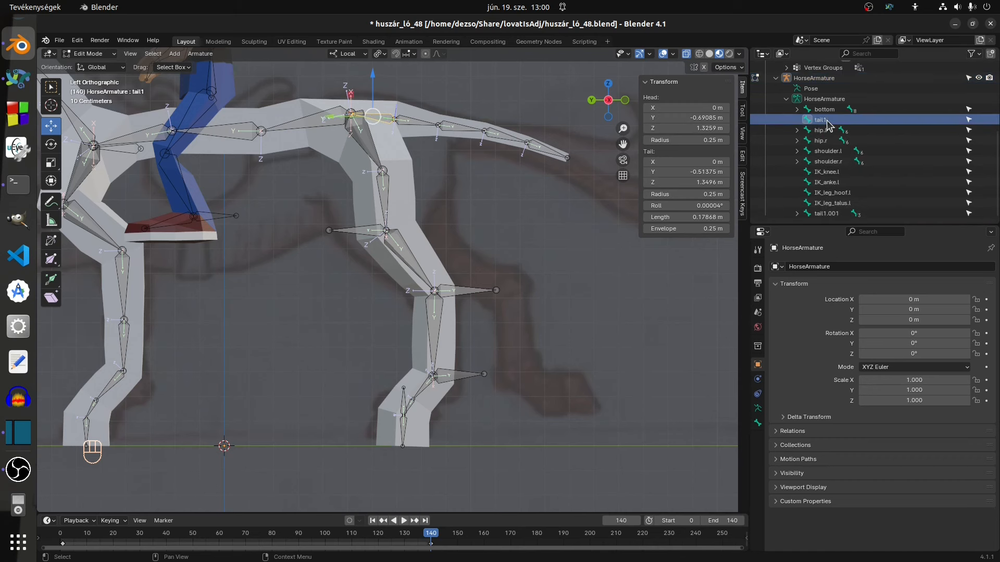
key("F2")
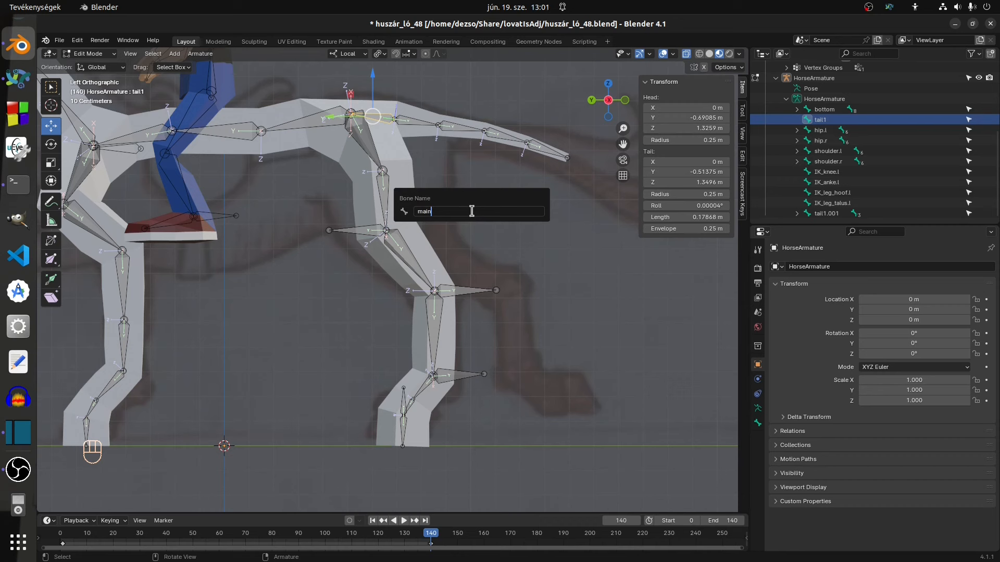
key("Return")
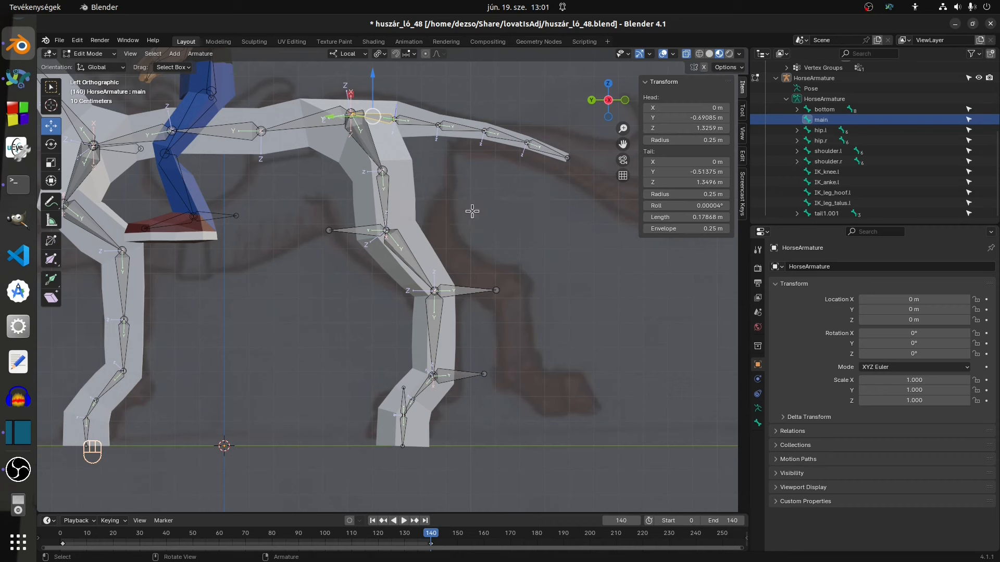
- Rename the tail1.001 bone behind main as tail1
double_click(828, 213)
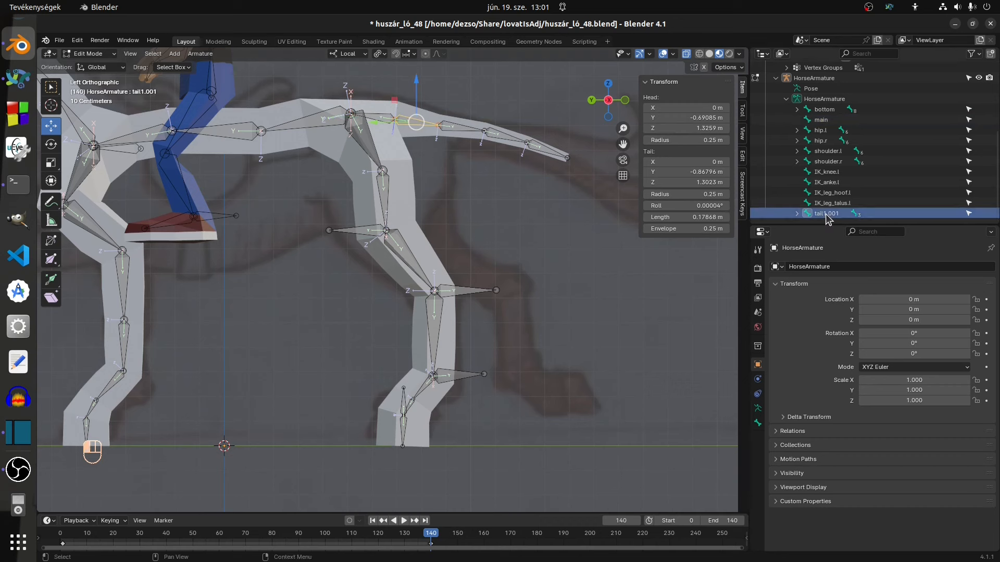
key("Delete")
key("Delete")
key("Delete")
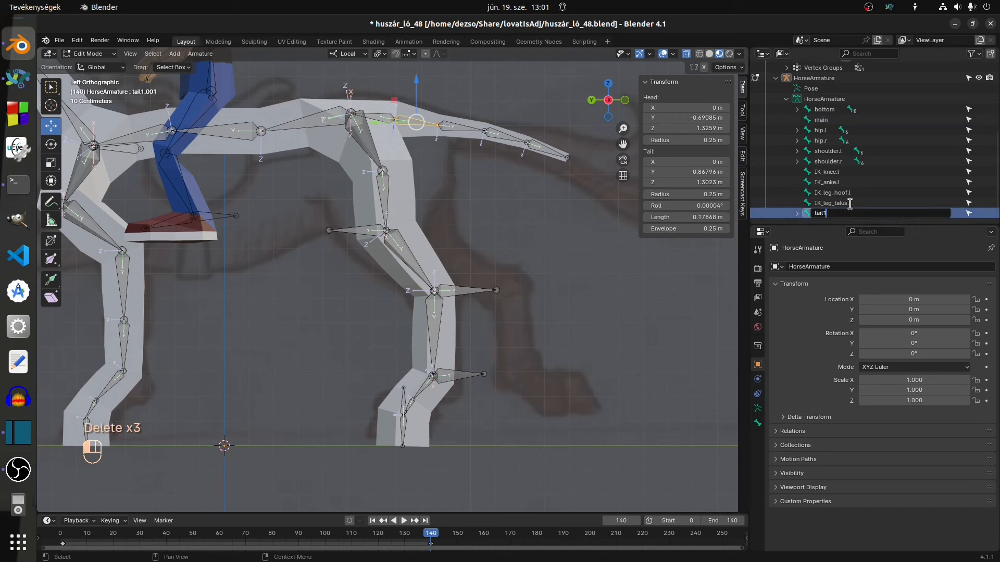
key("Return")
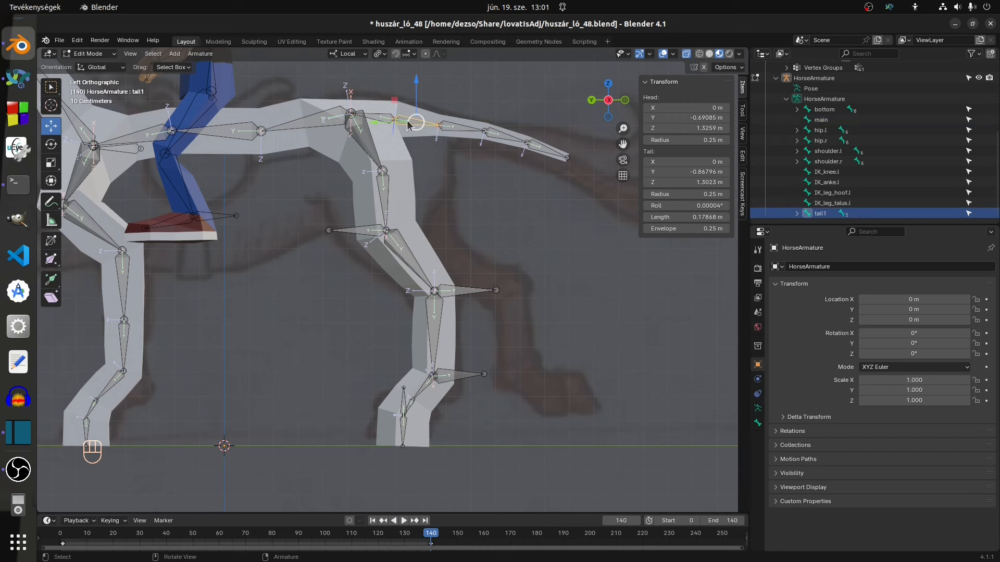
- Parent the tail1 bone to main with Keep Offset, and make main the parent of hip.l as well
left_click(380, 120, "shift")
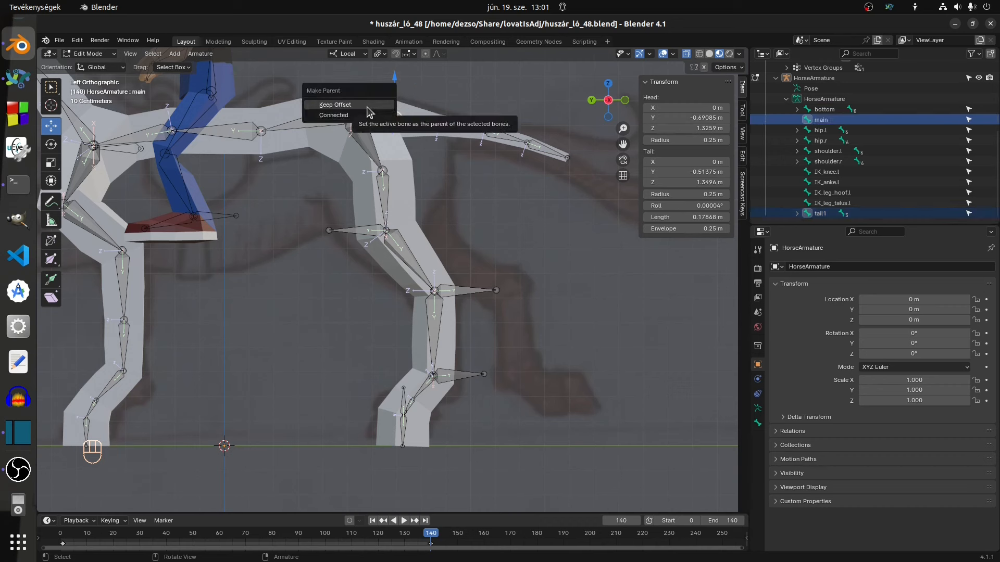
left_click(367, 106)
left_click(388, 111)
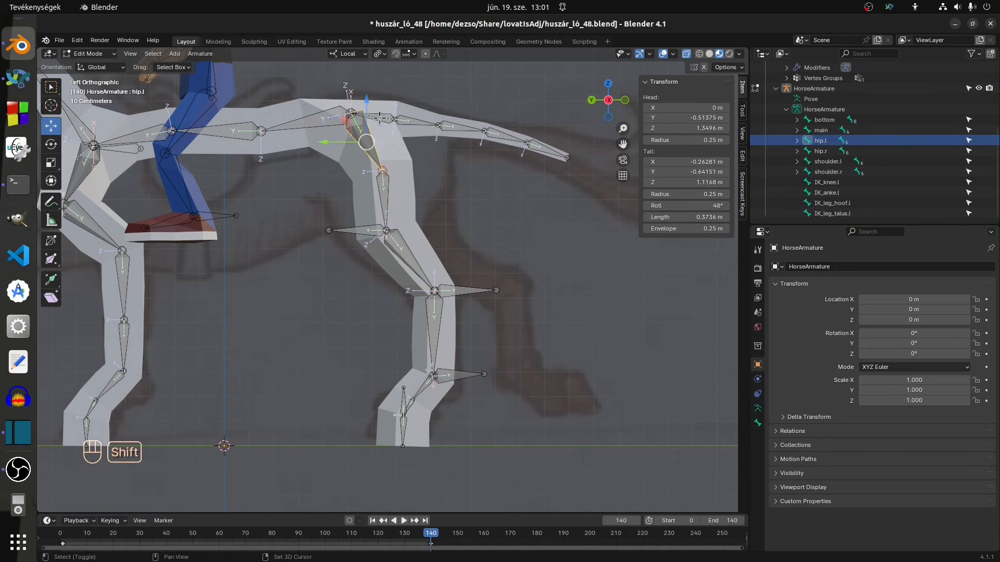
middle_click_drag(380, 118, 403, 208)
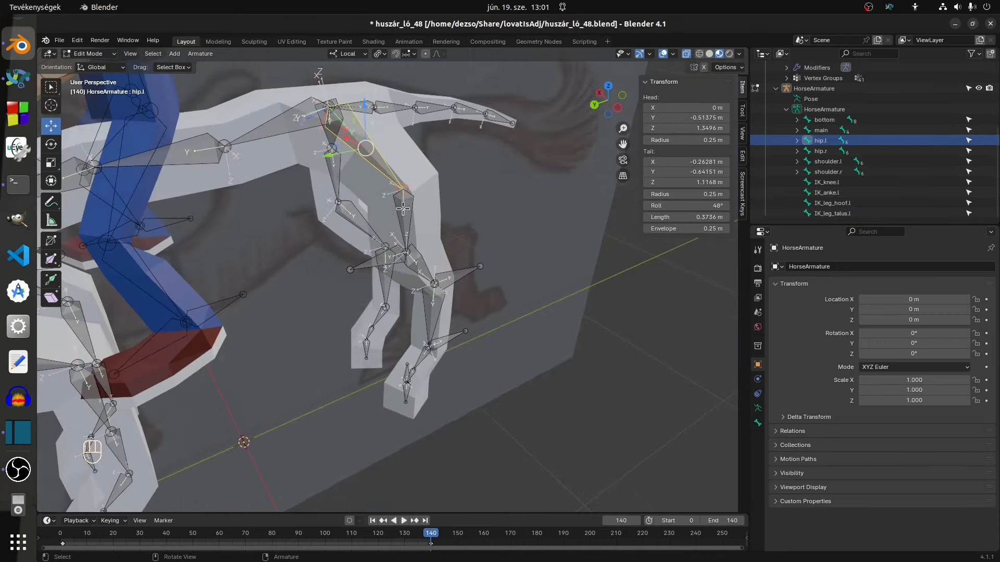
left_click(358, 107, "shift")
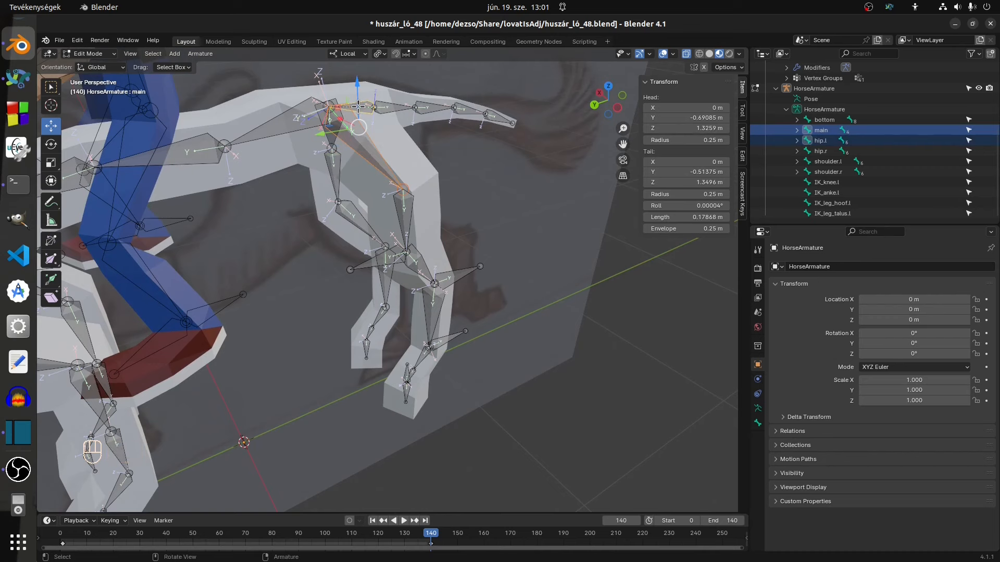
key("ctrl+p")
left_click(344, 139)
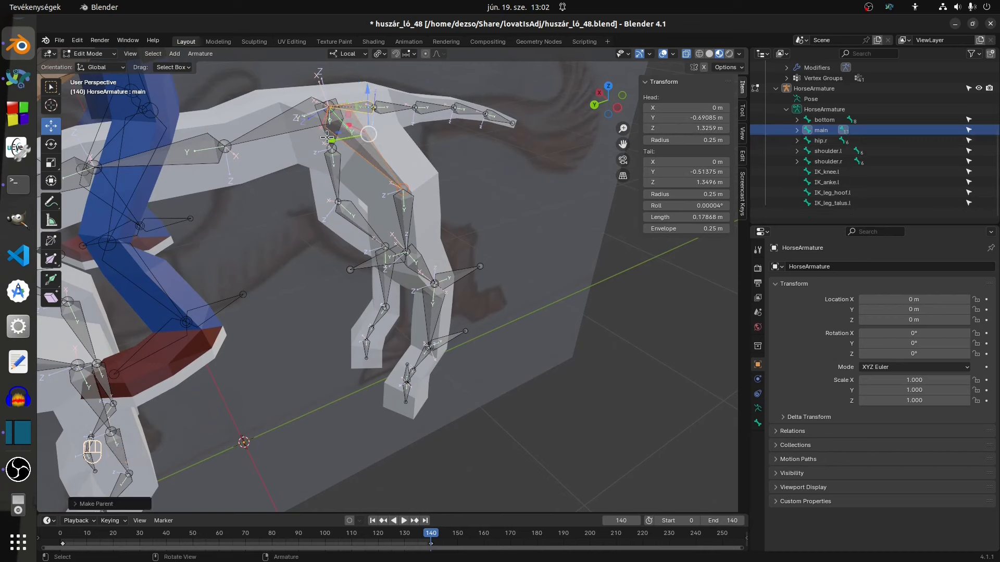
- Parent the hip.r bone to the main bone
left_click(328, 133)
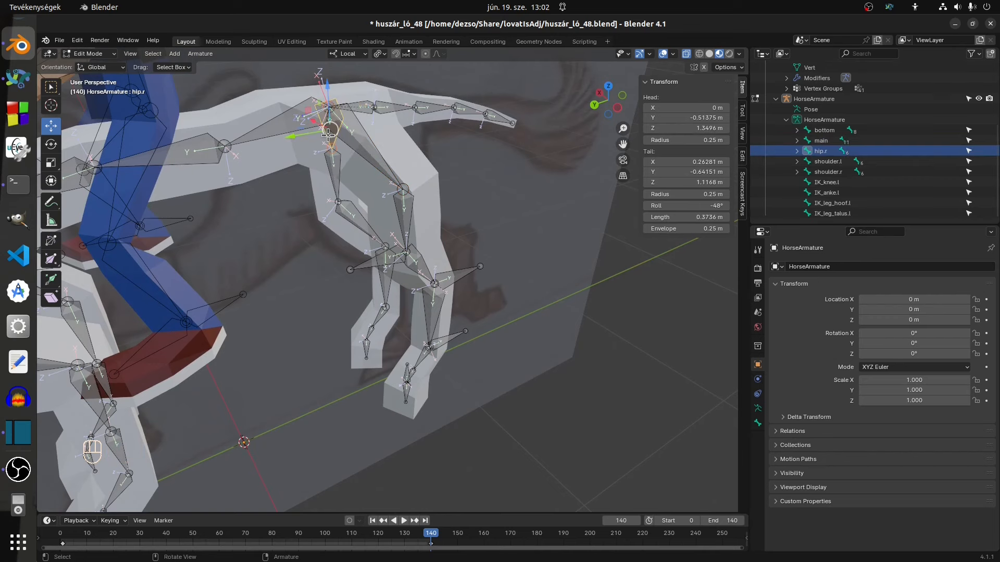
left_click(363, 107, "shift")
key("ctrl+p")
left_click(363, 106)
- Parent the shoulder.l bone to the back2 bone
middle_click_drag(309, 178, 198, 269)
left_click(198, 269)
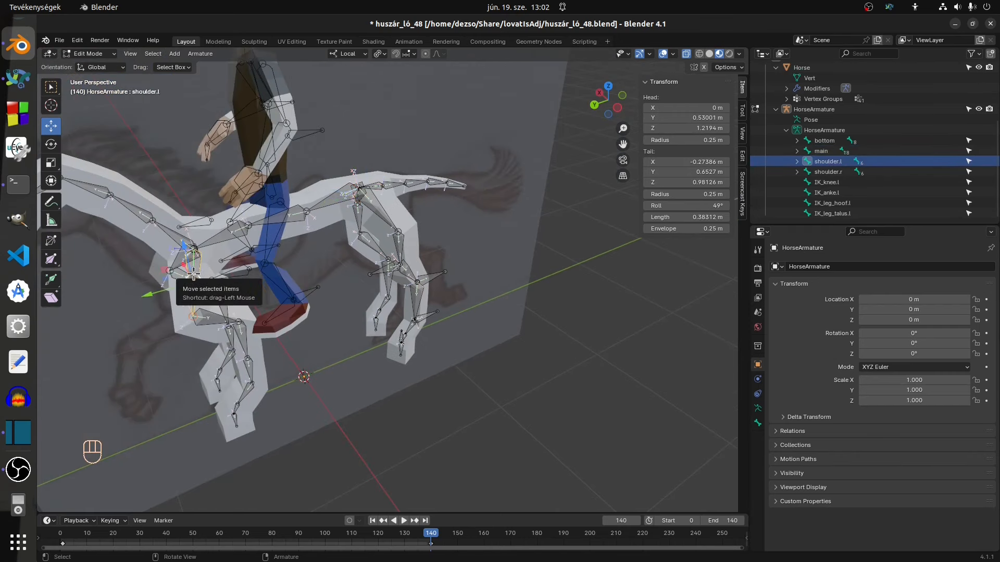
left_click(218, 239, "shift")
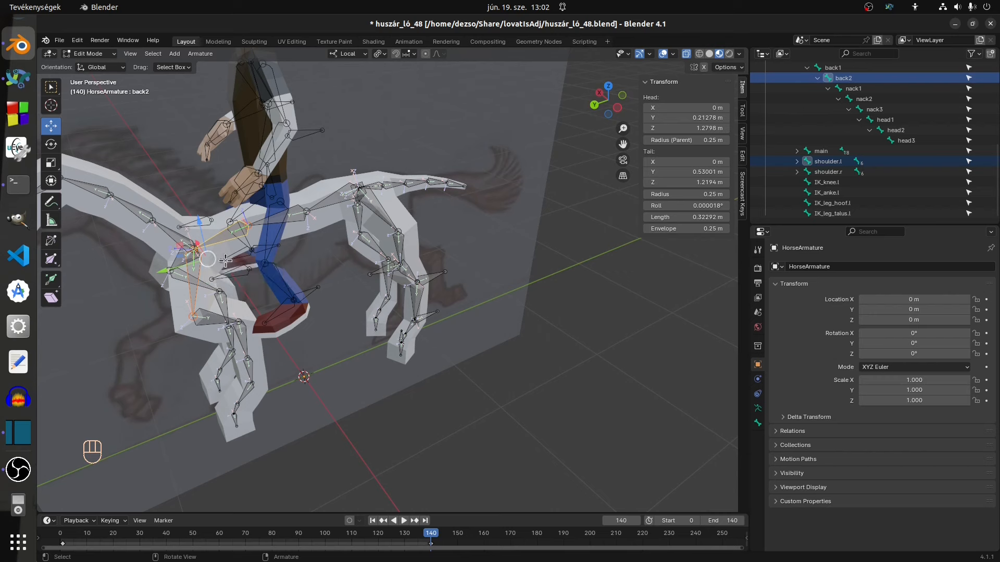
key("ctrl+p")
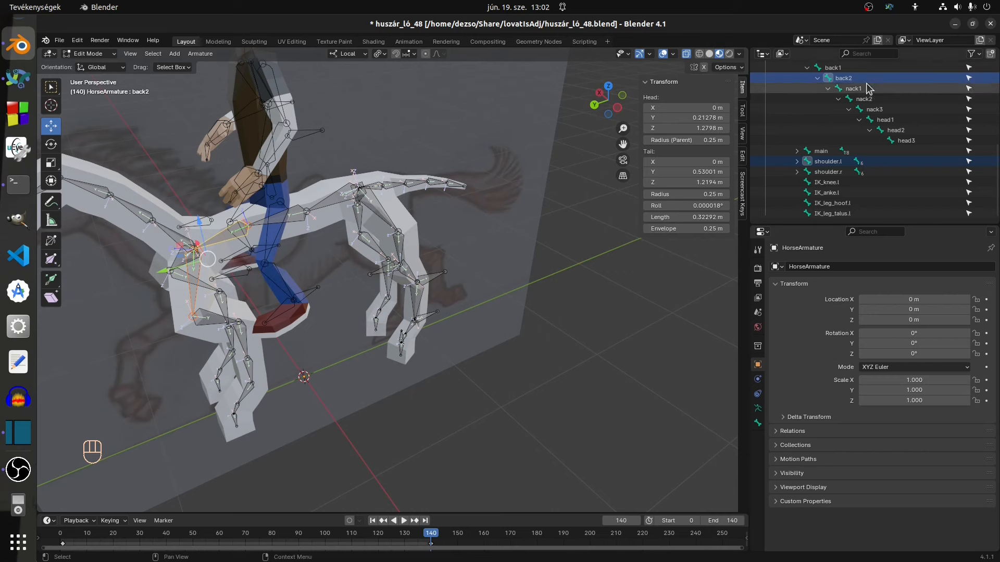
key("ctrl+p")
left_click(207, 255)
- Parent the shoulder.r bone to the back2 bone
left_click(193, 249)
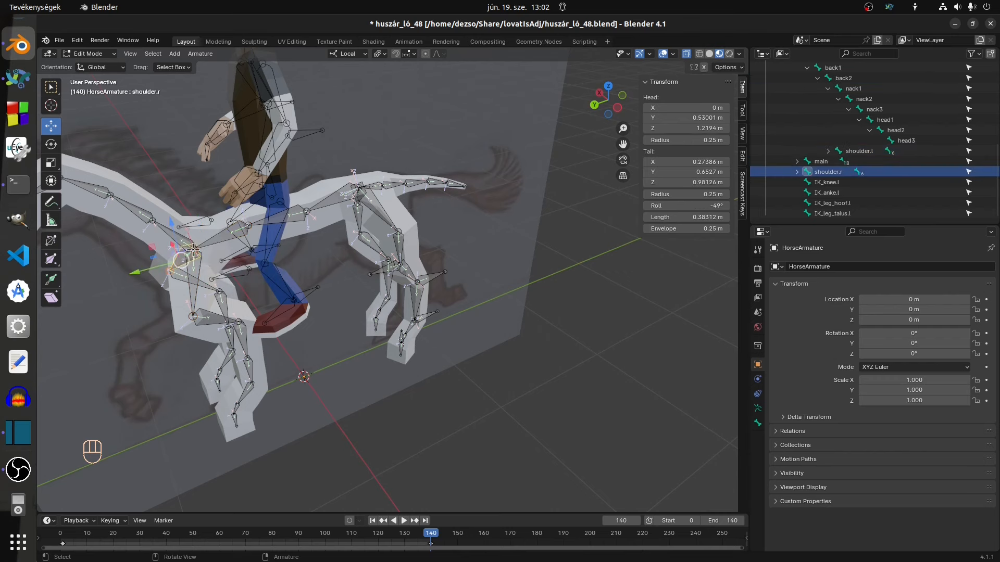
left_click(220, 238, "shift")
key("ctrl+p")
left_click(220, 238)
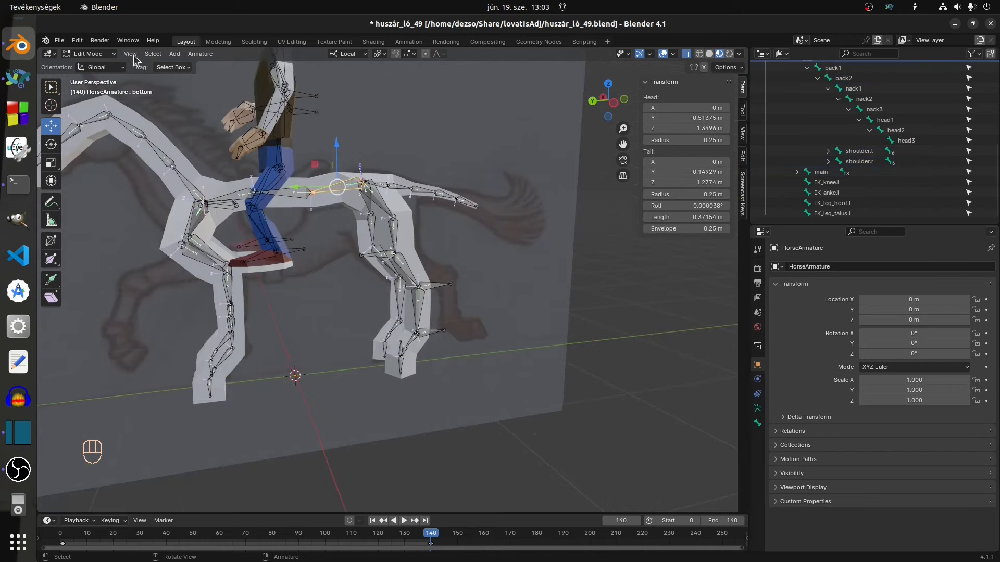
- Switch the horse armature to Pose Mode and add an Inverse Kinematics constraint to the tibia.l bone
left_click(86, 53)
left_click(86, 89)
middle_click_drag(451, 277, 417, 278)
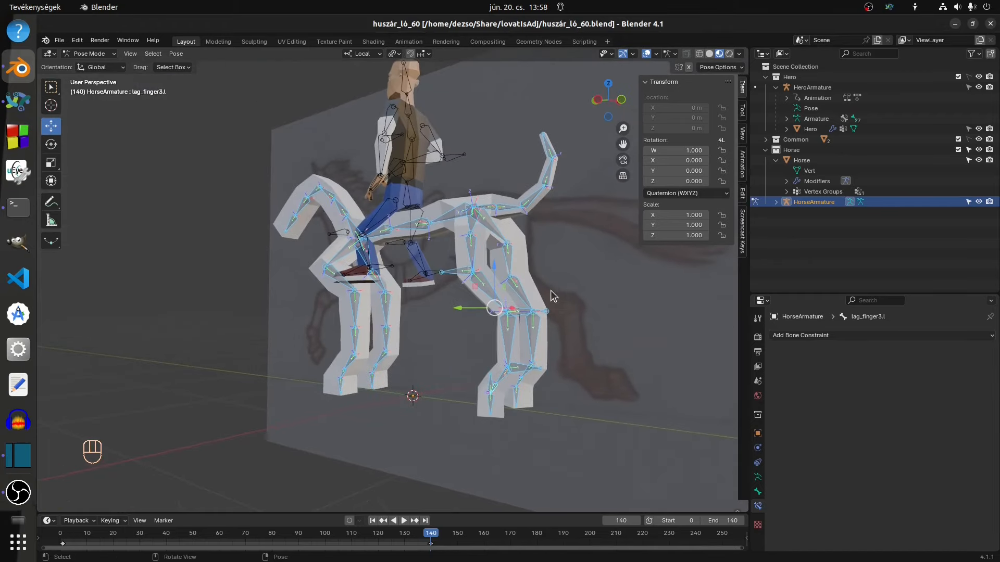
left_click(481, 282)
middle_click_drag(473, 307, 529, 325)
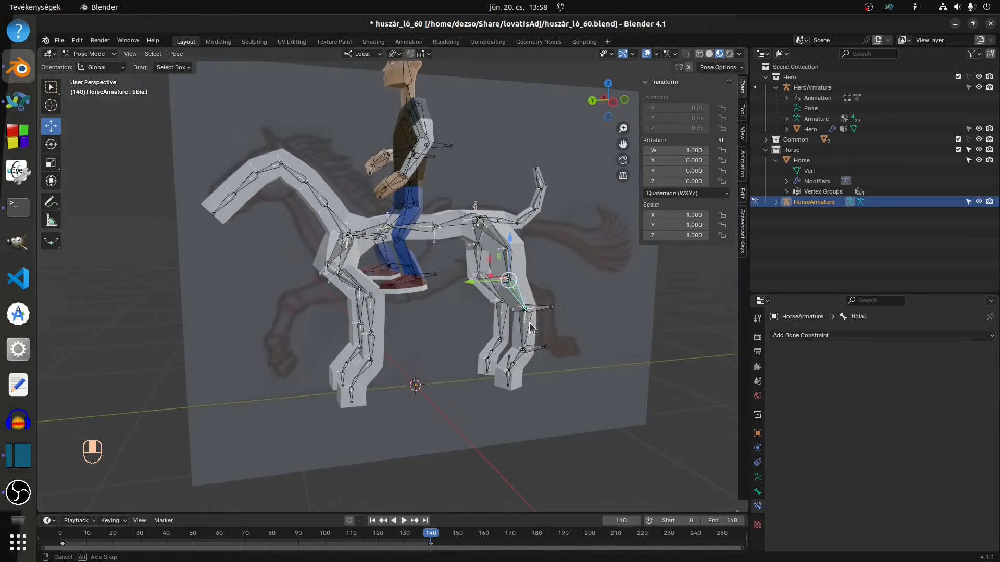
left_click(814, 337)
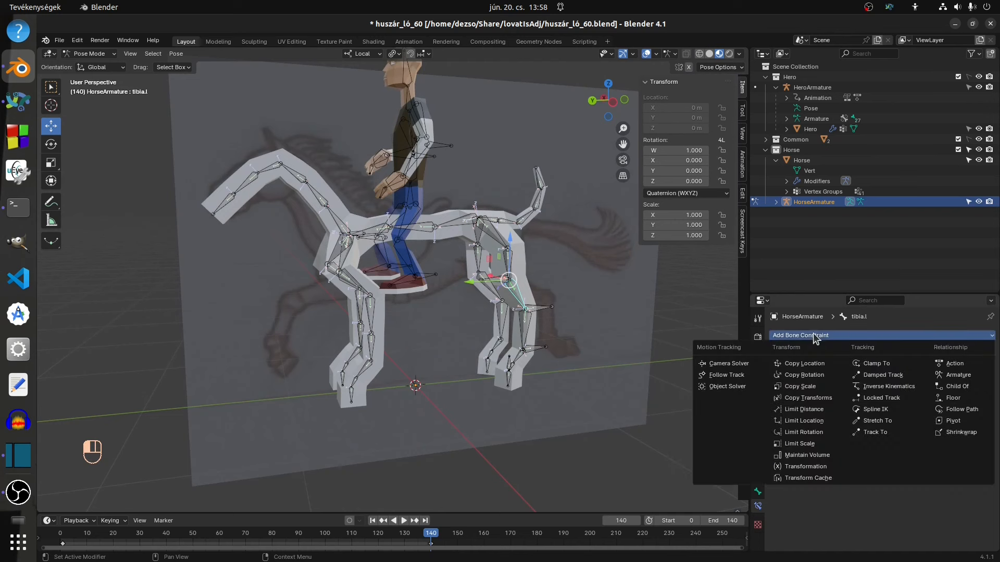
left_click(868, 387)
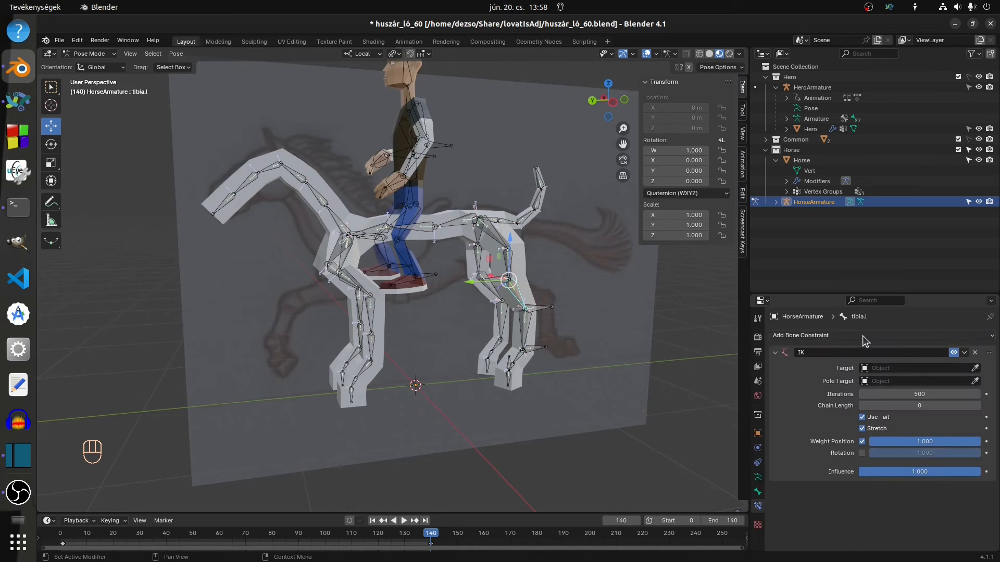
- Set HorseArmature as both the target and the pole target of the tibia.l IK constraint
left_click(891, 368)
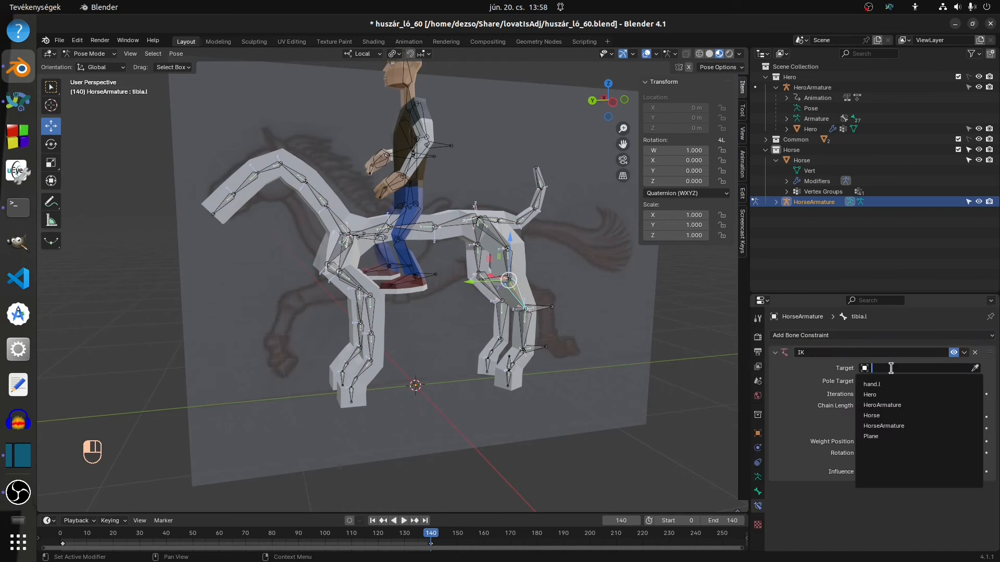
left_click(885, 426)
left_click(910, 394)
left_click(899, 452)
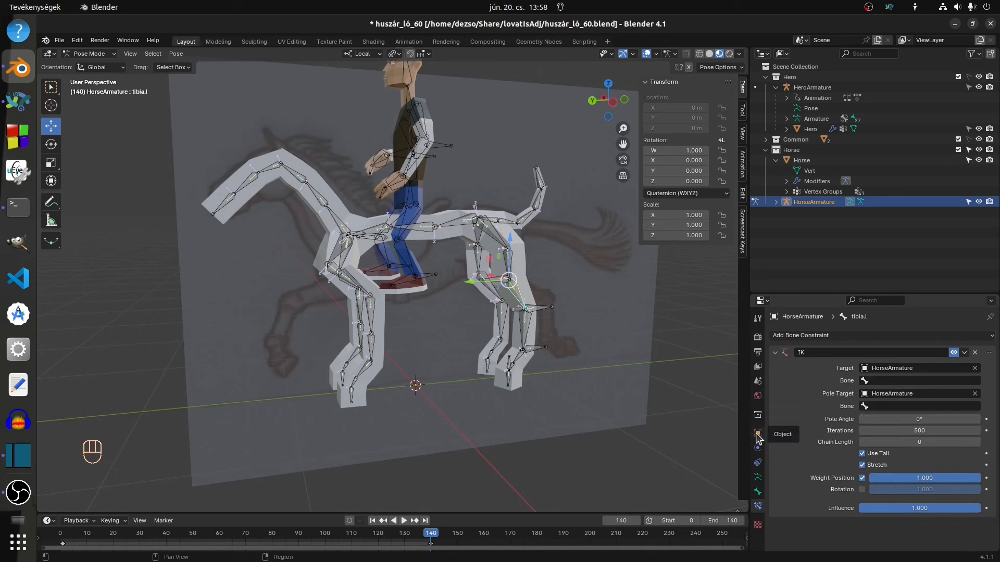
- Turn on the display of bone names for the horse armature and return to the tibia.l constraint settings
left_click(758, 478)
left_click(778, 474)
left_click(866, 459)
left_click(758, 506)
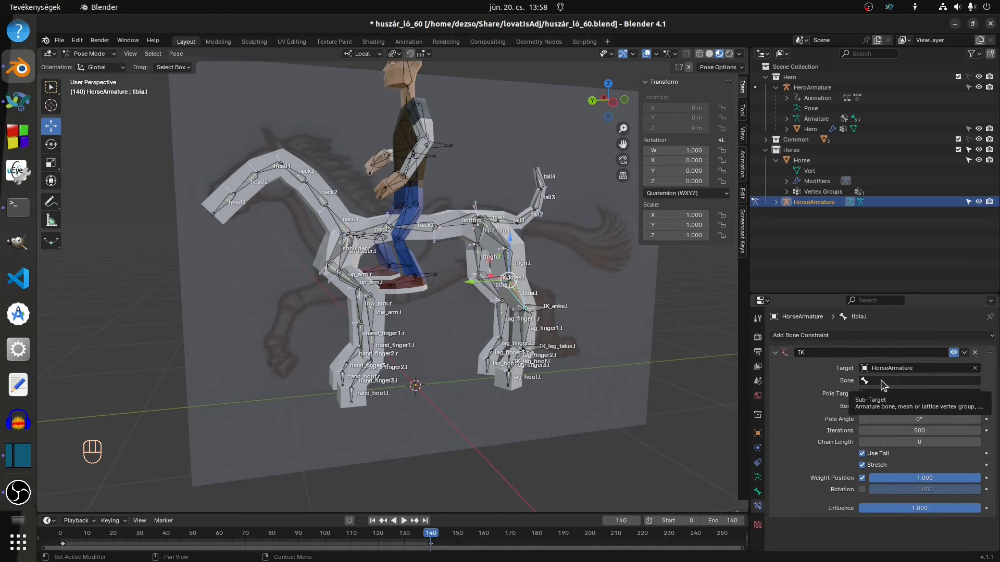
- Set the tibia.l IK constraint's chain length to 2 and its target bone to IK_anke.l
left_click(977, 442)
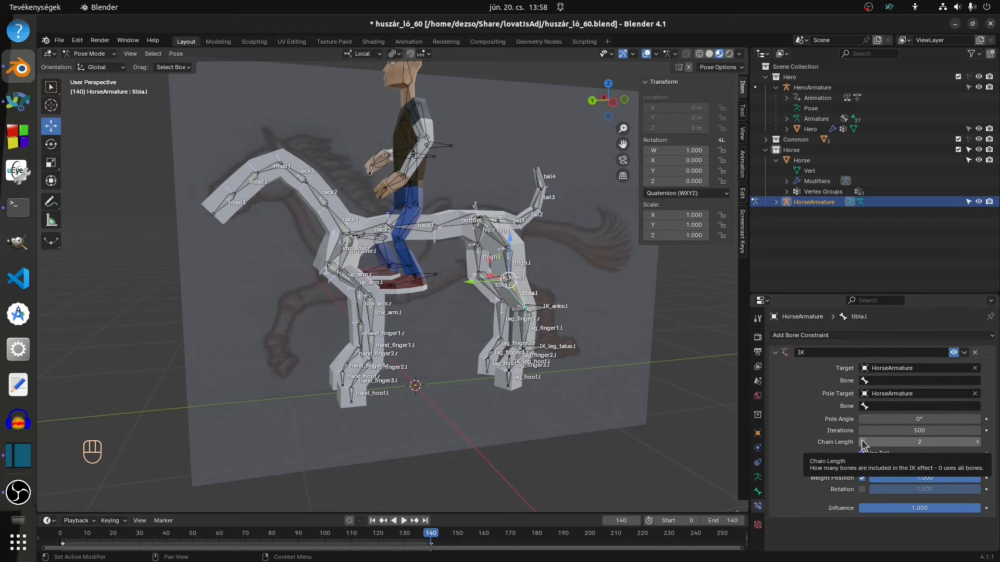
mouse_move(599, 305)
middle_mouse_down()
mouse_move(545, 290)
mouse_move(588, 312)
middle_mouse_up()
scroll(569, 302, "up", 5)
left_click(903, 381)
scroll(903, 448, "down", 15)
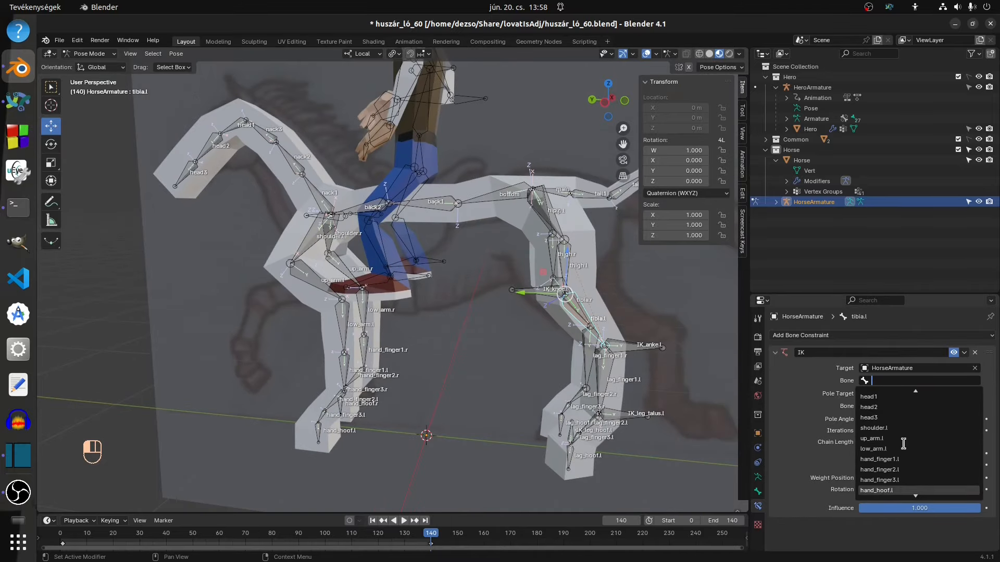
scroll(899, 482, "down", 8)
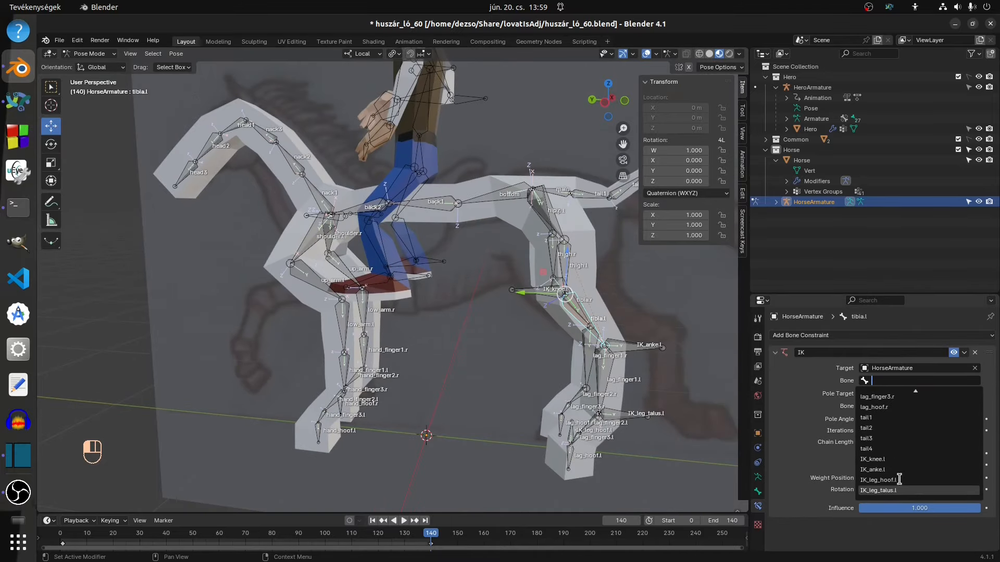
left_click(889, 470)
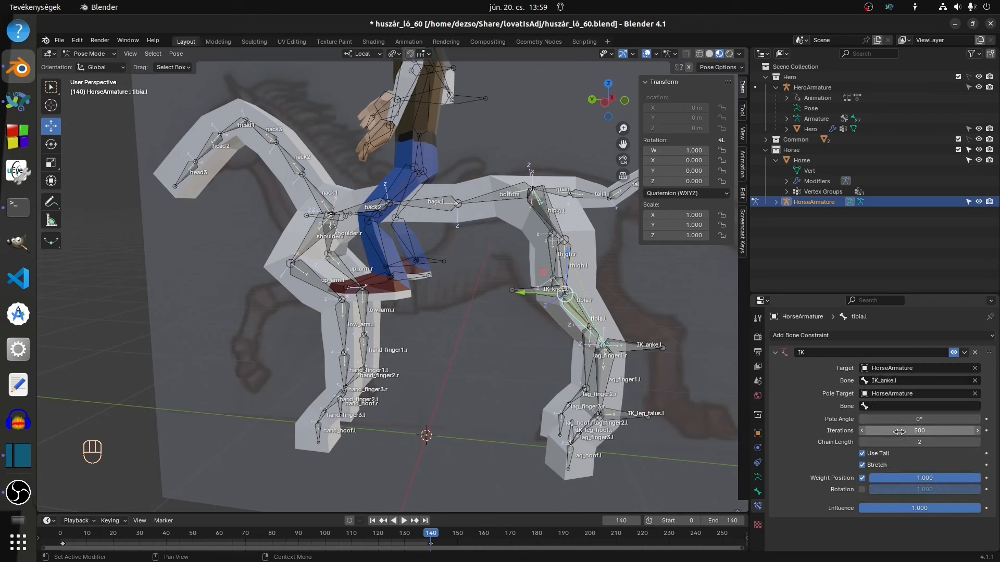
- Set IK_knee.l as the pole target bone of the tibia.l IK constraint
left_click(907, 407)
scroll(889, 469, "down", 20)
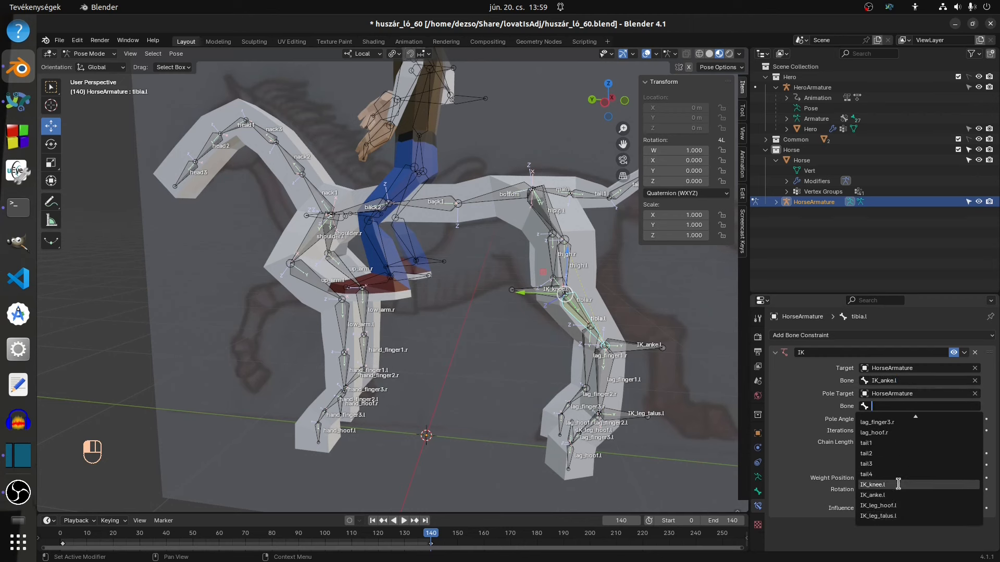
left_click(900, 485)
- Try pole angles of 101.2° and 90° on the tibia.l IK constraint and check the leg's alignment
left_click_drag(915, 420, 959, 420)
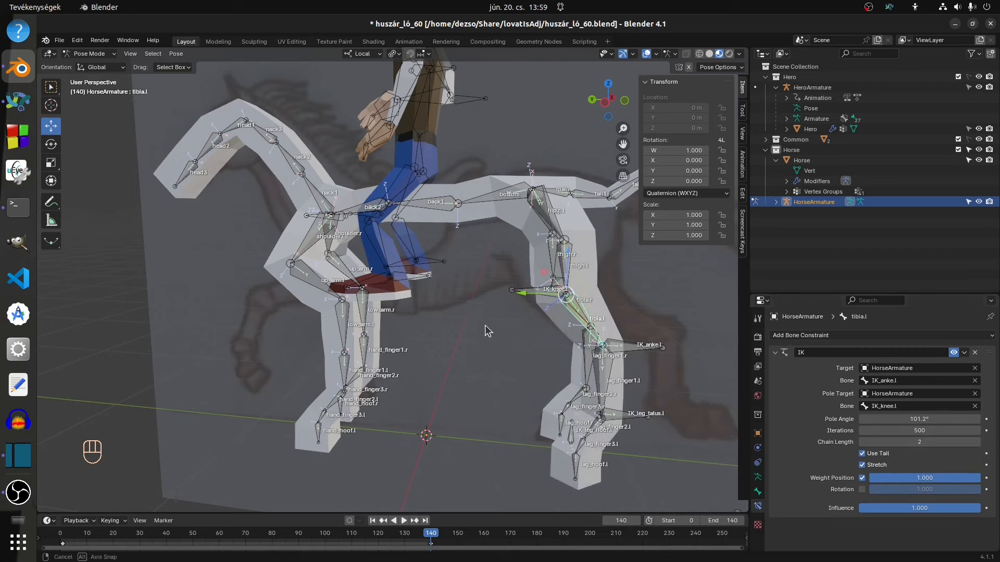
middle_click_drag(487, 331, 607, 351)
scroll(615, 328, "up", 3)
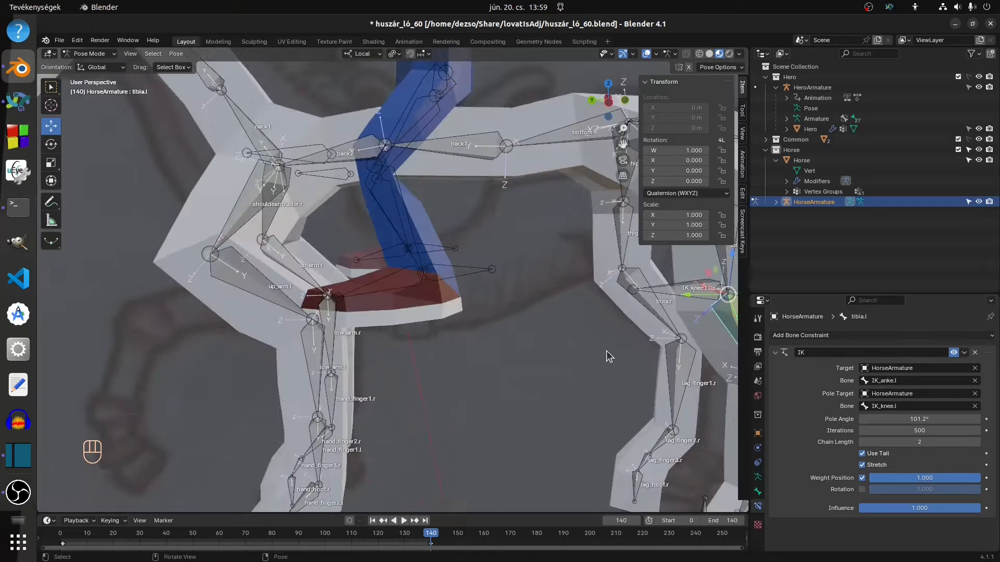
scroll(606, 351, "down", 2)
left_click_drag(925, 419, 925, 419)
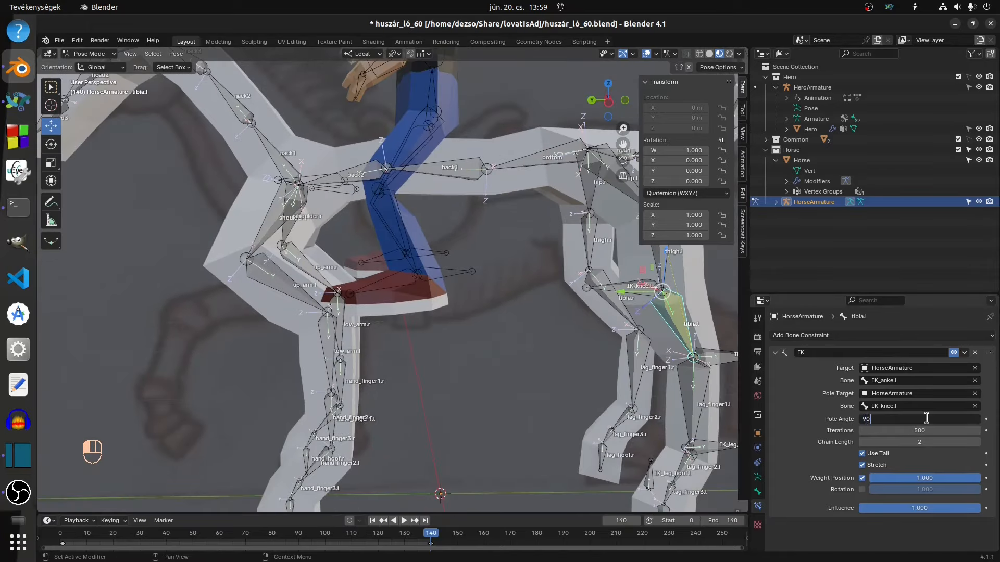
type("90")
key("Return")
mouse_move(594, 347)
middle_mouse_down()
mouse_move(609, 364)
mouse_move(589, 361)
middle_mouse_up()
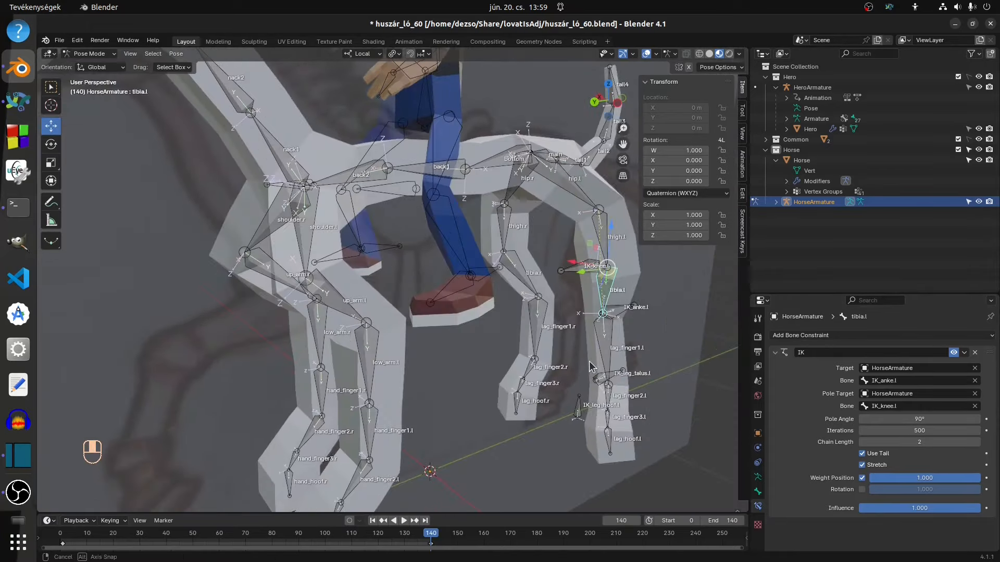
- Set the tibia.l IK constraint's pole angle to about 109.7° while viewing the left hind leg
key("KP_Decimal")
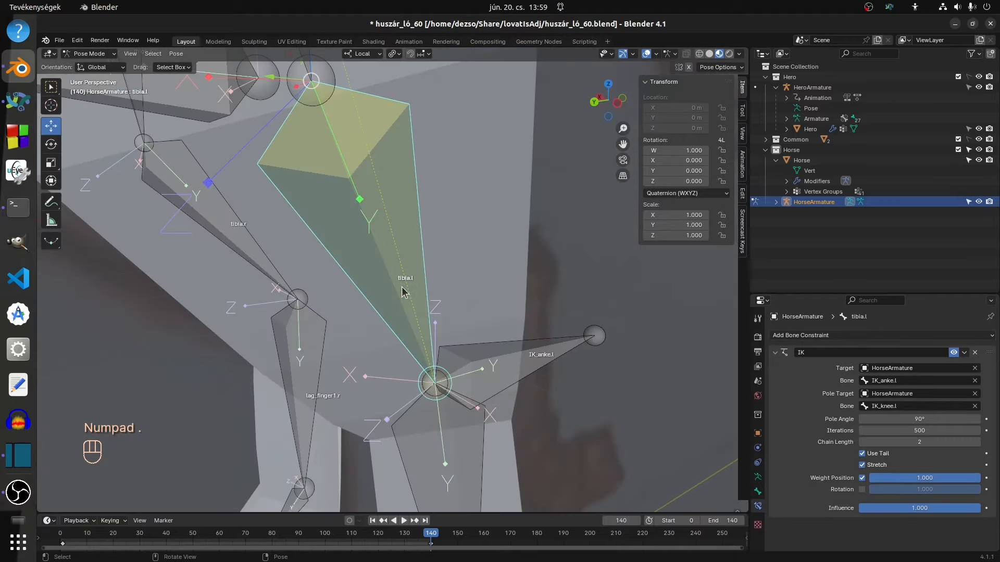
scroll(404, 292, "down", 8)
left_click_drag(919, 420, 939, 419)
scroll(517, 326, "down", 4)
middle_click_drag(517, 326, 395, 320)
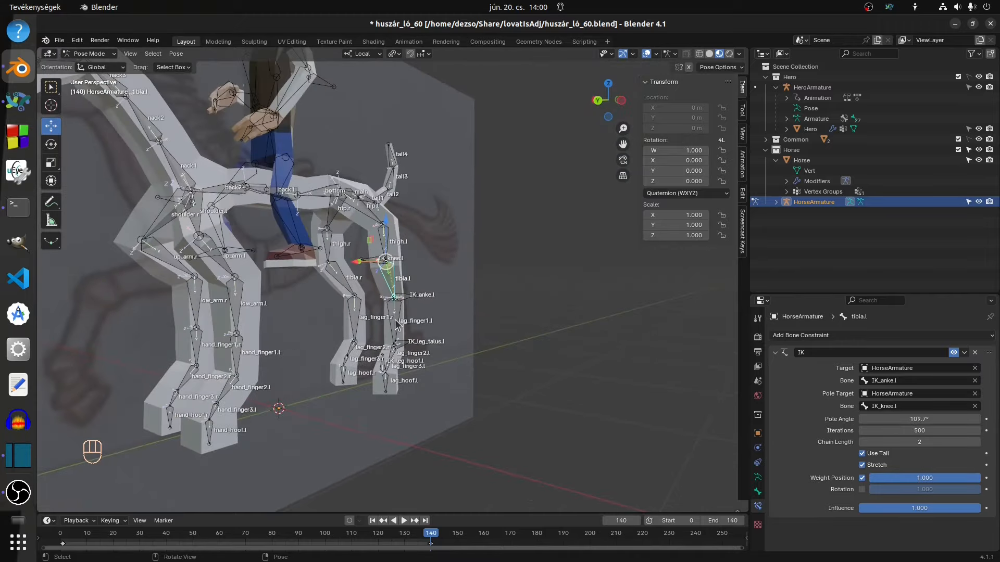
- Add an Inverse Kinematics constraint to the lag_finger1.l bone of the left hind leg
left_click(396, 323)
middle_click_drag(514, 302, 547, 333)
scroll(502, 317, "up", 4)
left_click(781, 336)
left_click(880, 386)
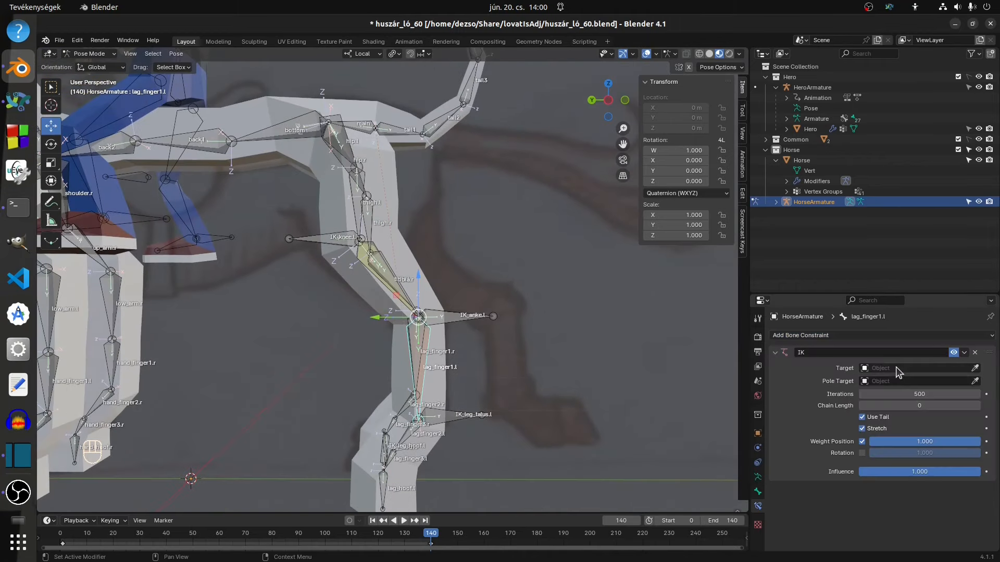
- Target the lag_finger1.l IK constraint at HorseArmature's IK_leg_talus.l bone
left_click(896, 368)
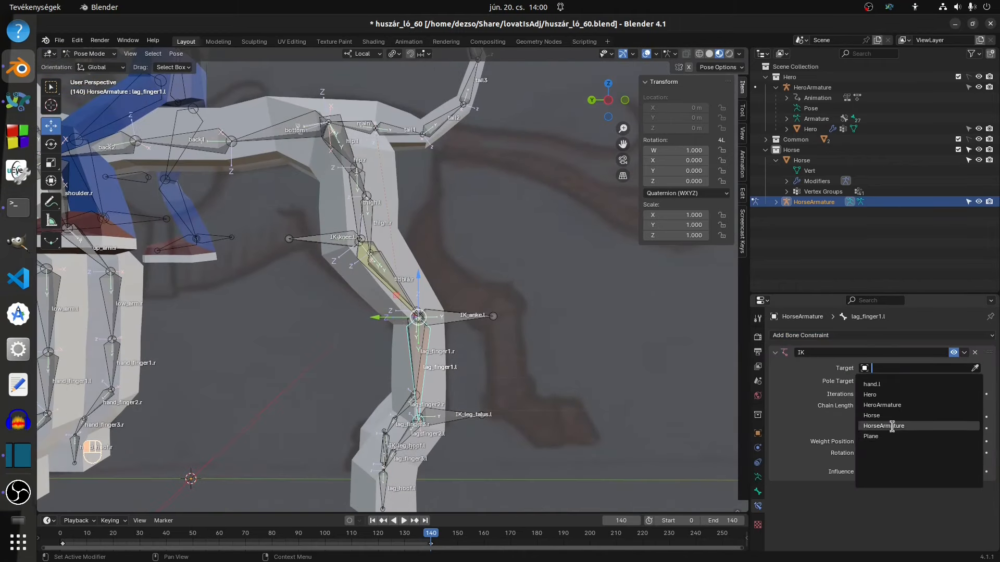
left_click(891, 426)
left_click(891, 382)
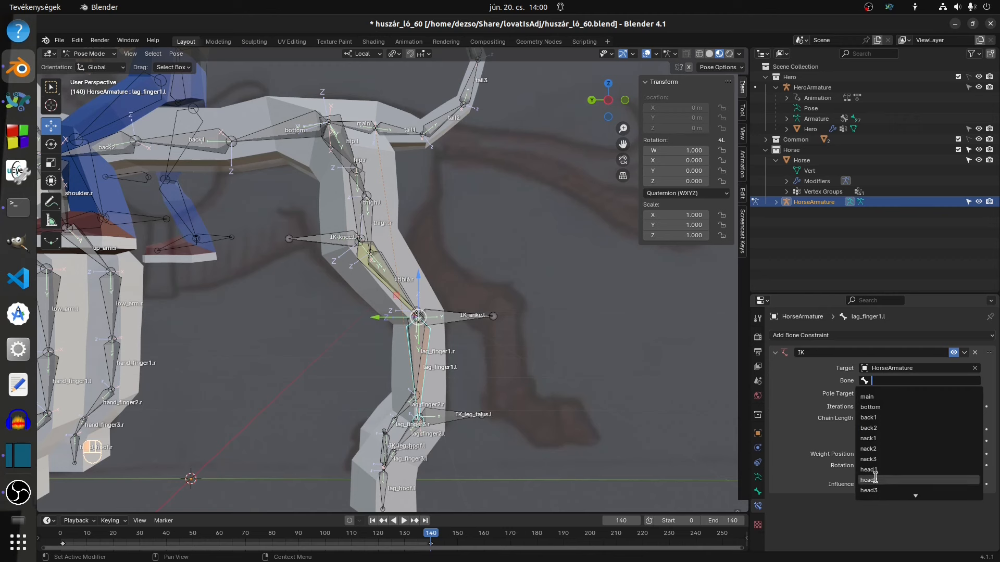
scroll(882, 475, "down", 1)
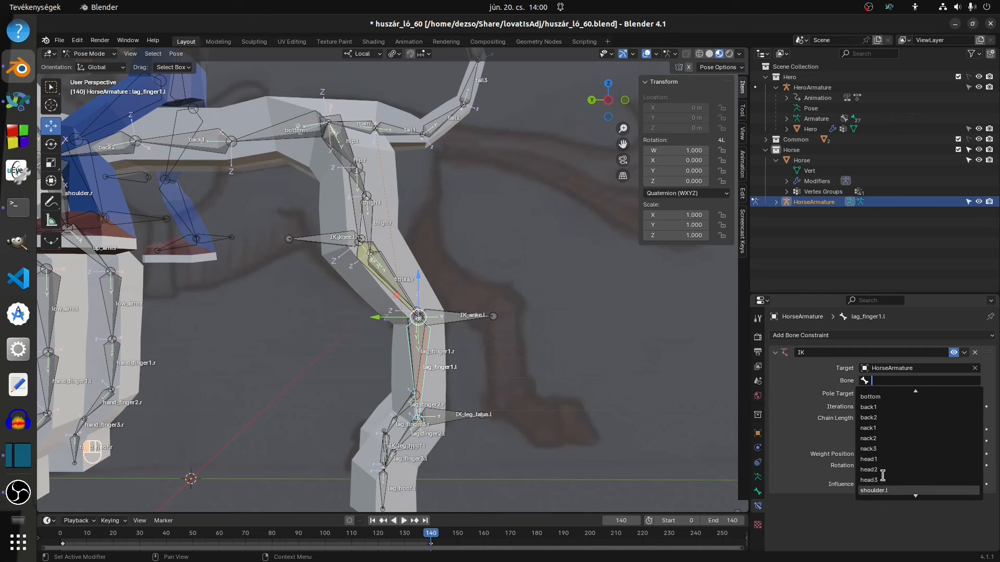
scroll(883, 475, "down", 4)
scroll(883, 475, "down", 2)
left_click(884, 482)
scroll(514, 352, "down", 2)
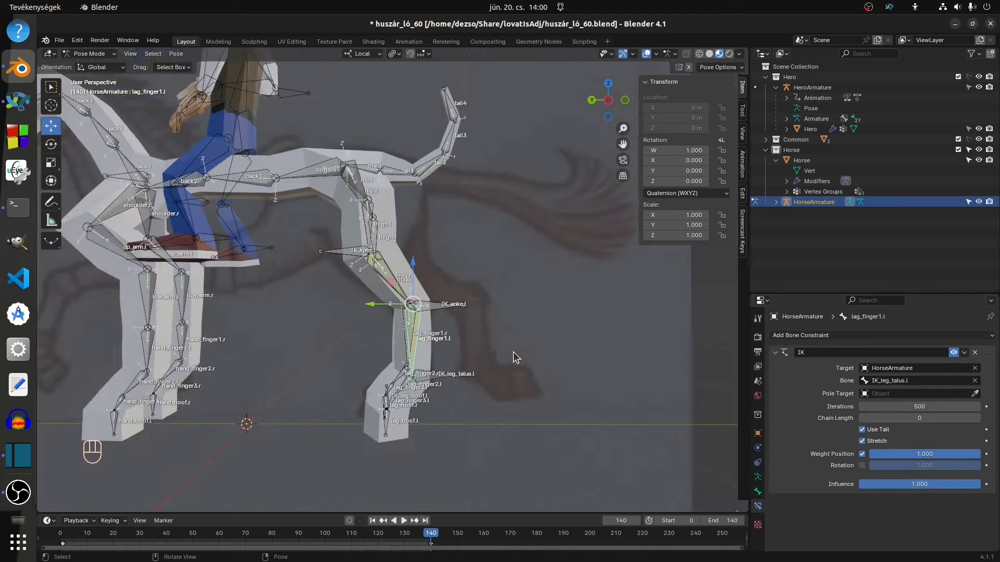
- Set the chain length of the lag_finger1.l IK constraint to 2
scroll(513, 352, "up", 3)
left_click(971, 418)
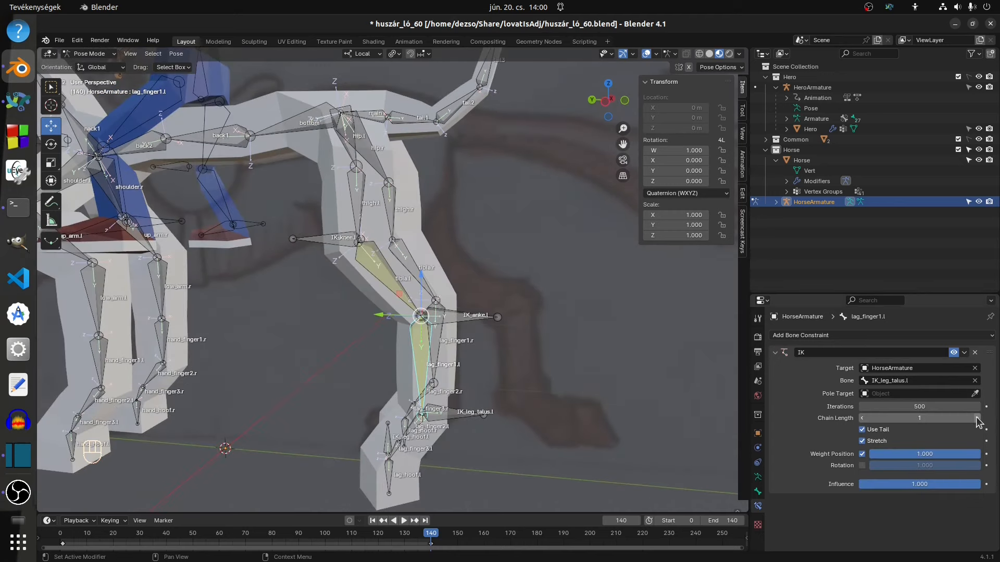
left_click(977, 420)
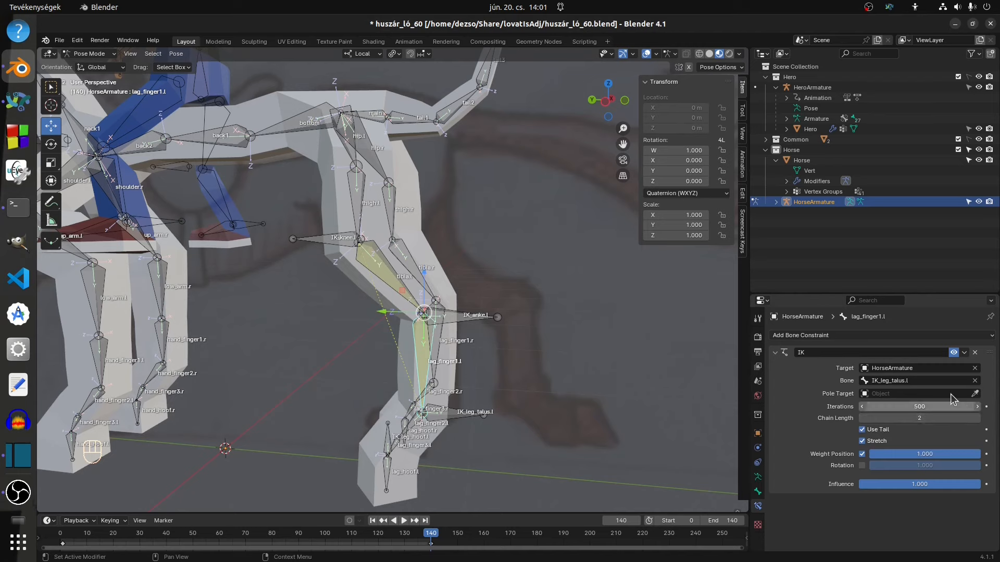
middle_click_drag(557, 333, 625, 344)
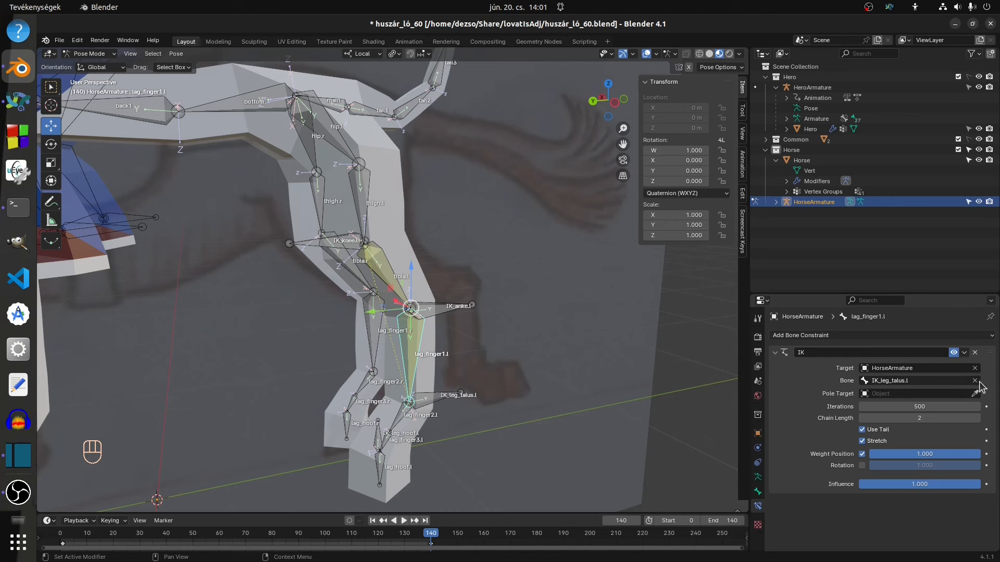
- Set the pole target of the lag_finger1.l IK constraint to HorseArmature with the IK_anke.l bone
left_click(884, 395)
left_click(891, 451)
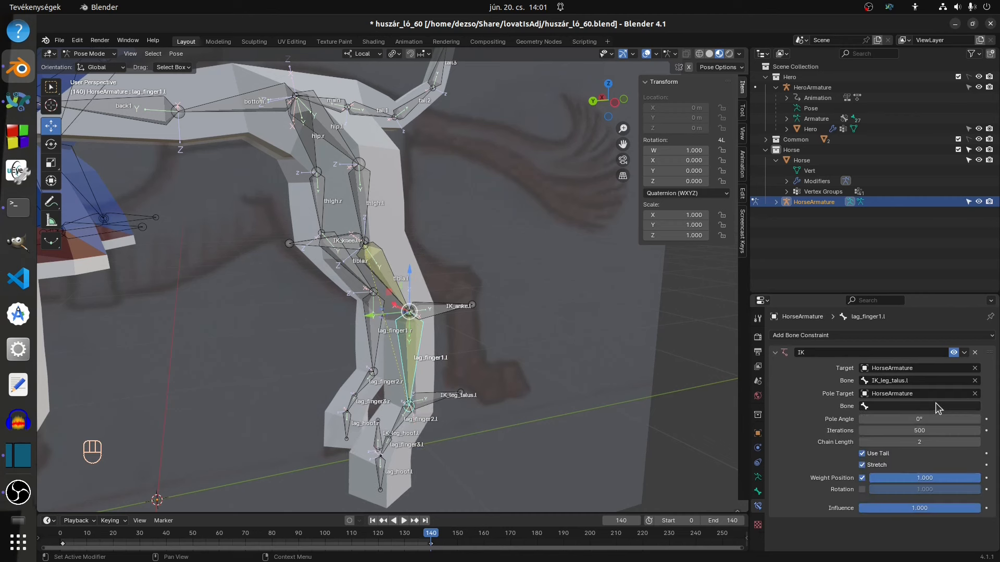
left_click(936, 403)
scroll(896, 474, "down", 20)
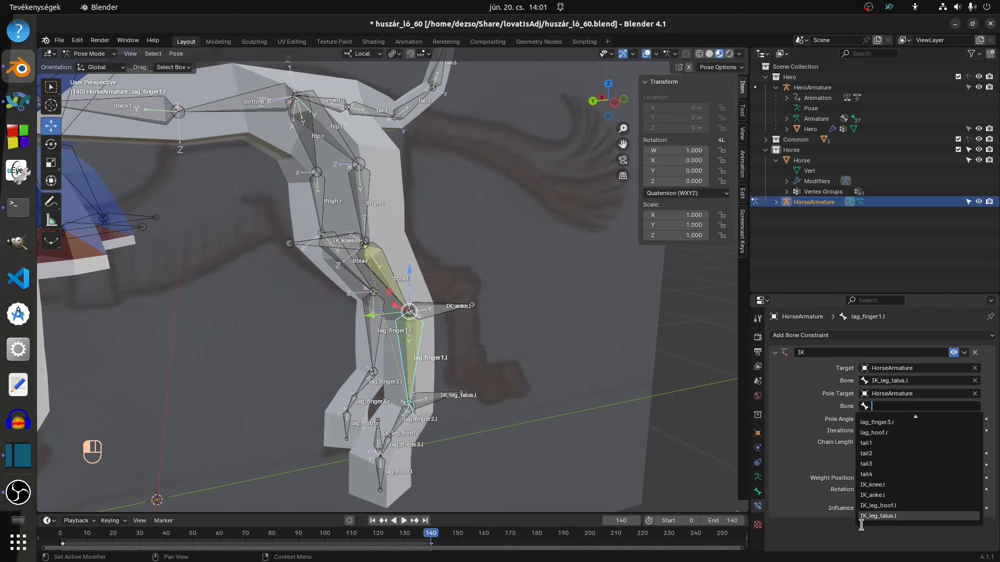
left_click(886, 495)
- Adjust the pole angle of the lag_finger1.l IK constraint to realign the lower left hind leg
middle_click_drag(551, 361, 495, 379)
left_click_drag(919, 419, 869, 419)
middle_click_drag(617, 364, 615, 344)
- Add an Inverse Kinematics constraint to the lag_finger3.l bone with a chain length of 2
left_click(393, 421)
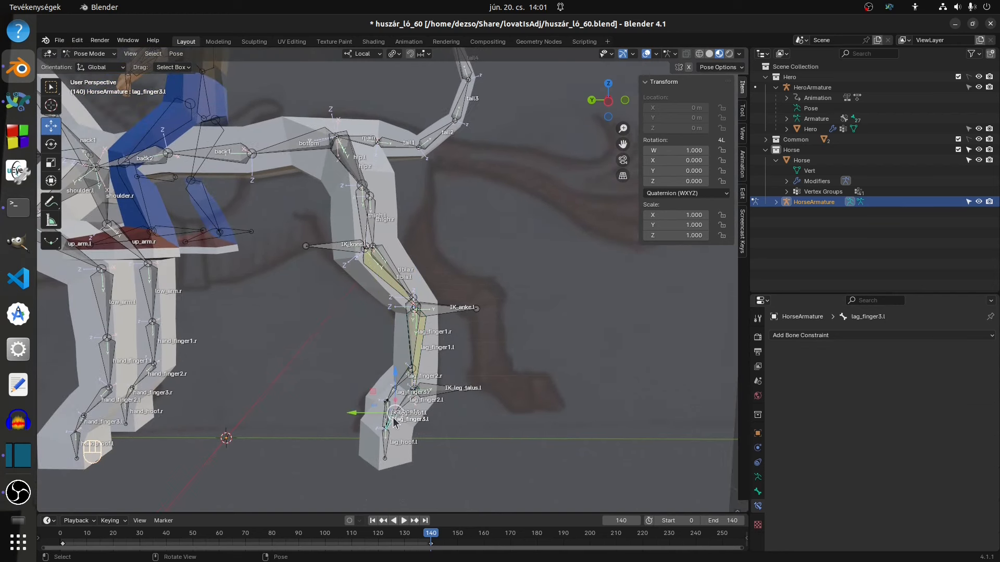
left_click(854, 338)
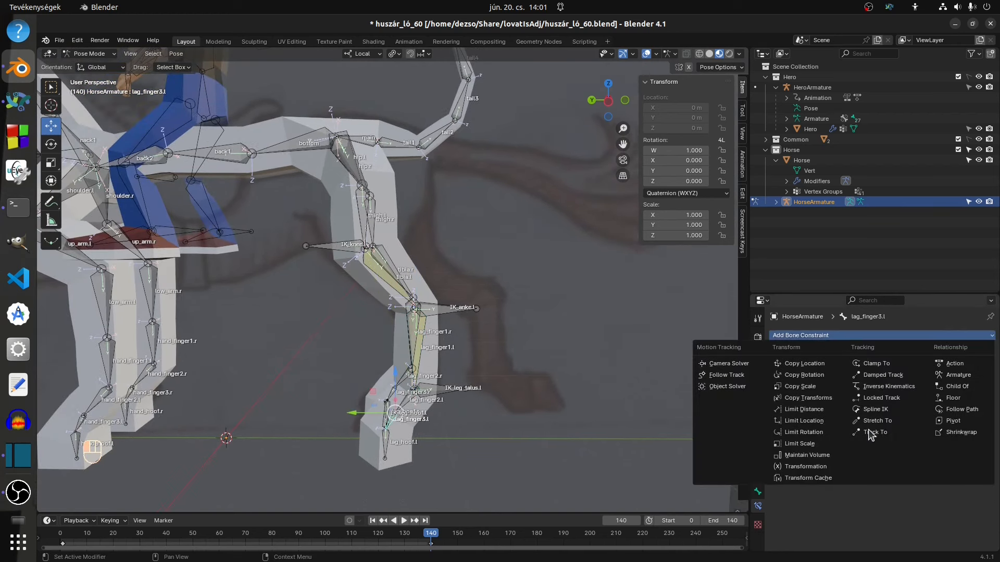
left_click(884, 392)
left_click(977, 406)
middle_click_drag(569, 401, 581, 384)
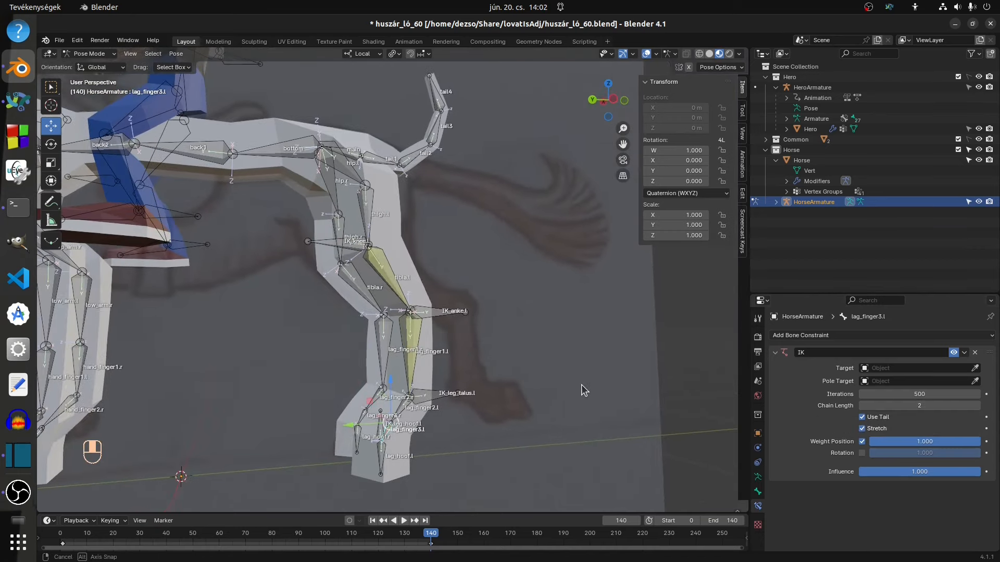
- Target the lag_finger3.l IK constraint at HorseArmature's IK_leg_hoof.l bone
left_click(896, 368)
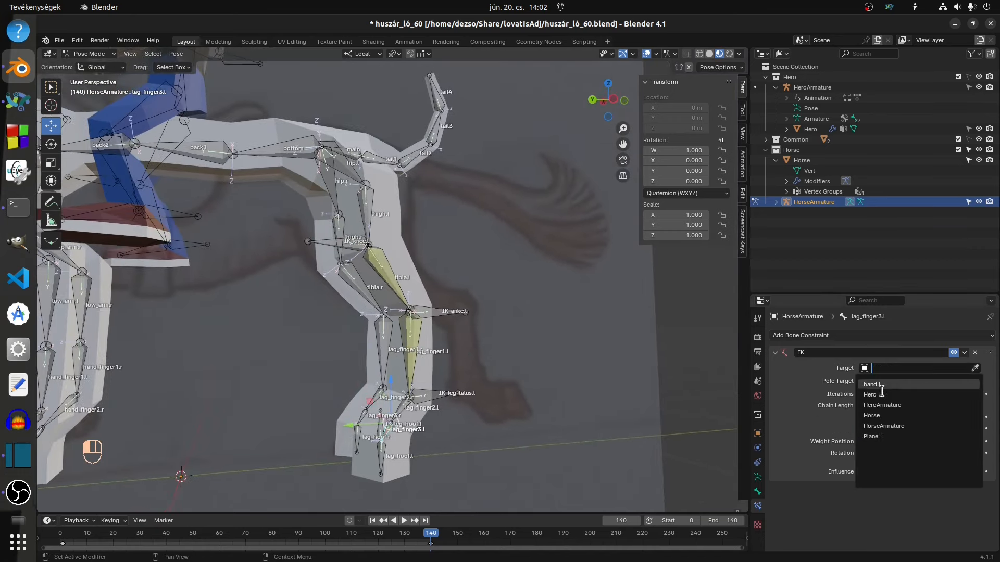
left_click(886, 426)
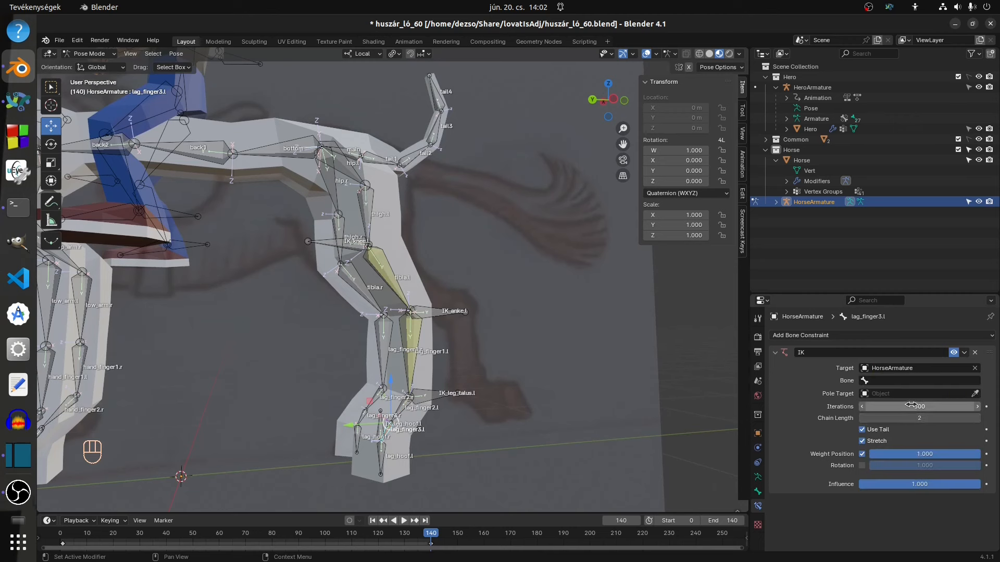
left_click(893, 381)
scroll(892, 475, "down", 5)
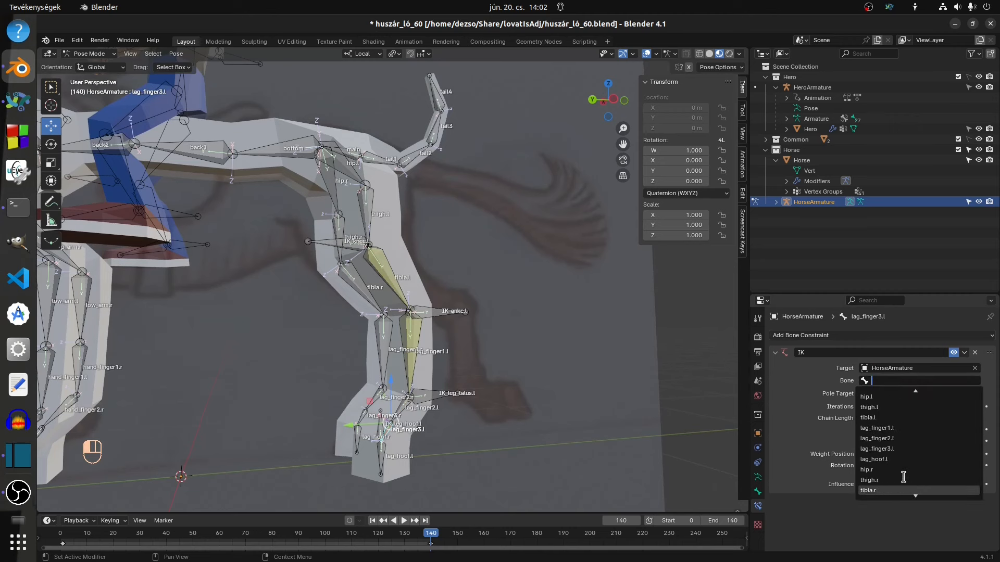
left_click(900, 479)
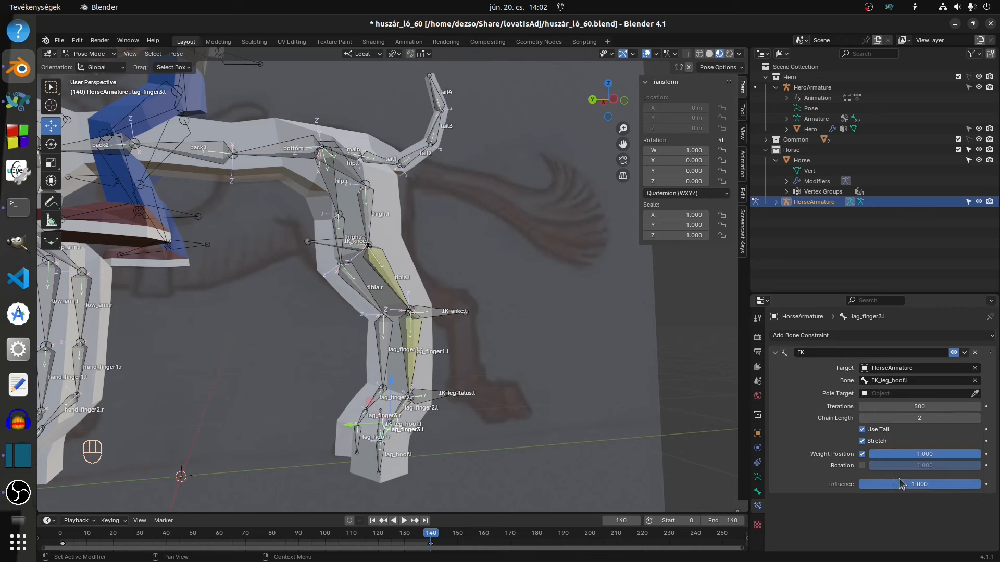
- Add a Copy Rotation constraint to the lag_hoof.l bone, targeting HorseArmature's IK_leg_hoof.l bone
left_click(381, 455)
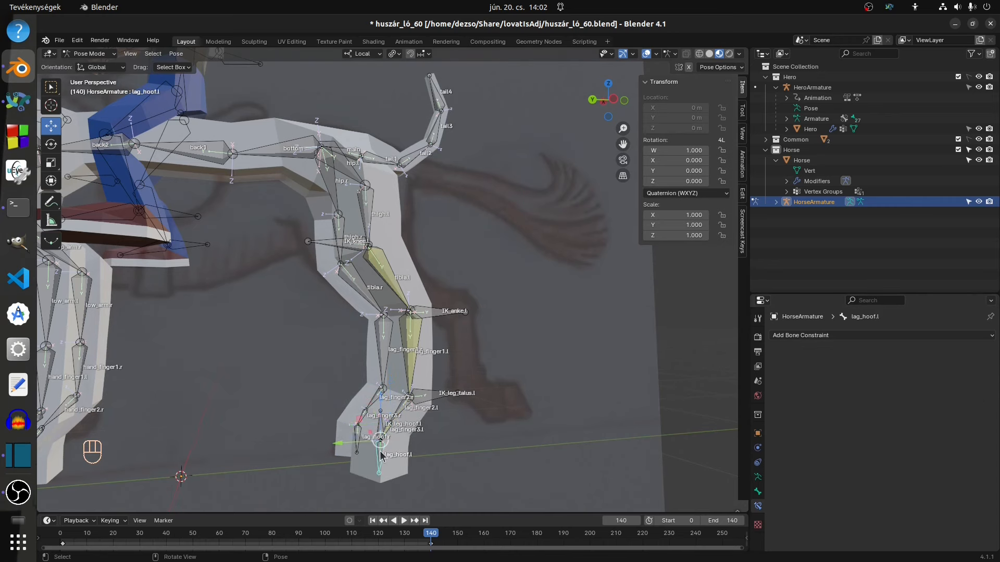
left_click(797, 336)
left_click(812, 376)
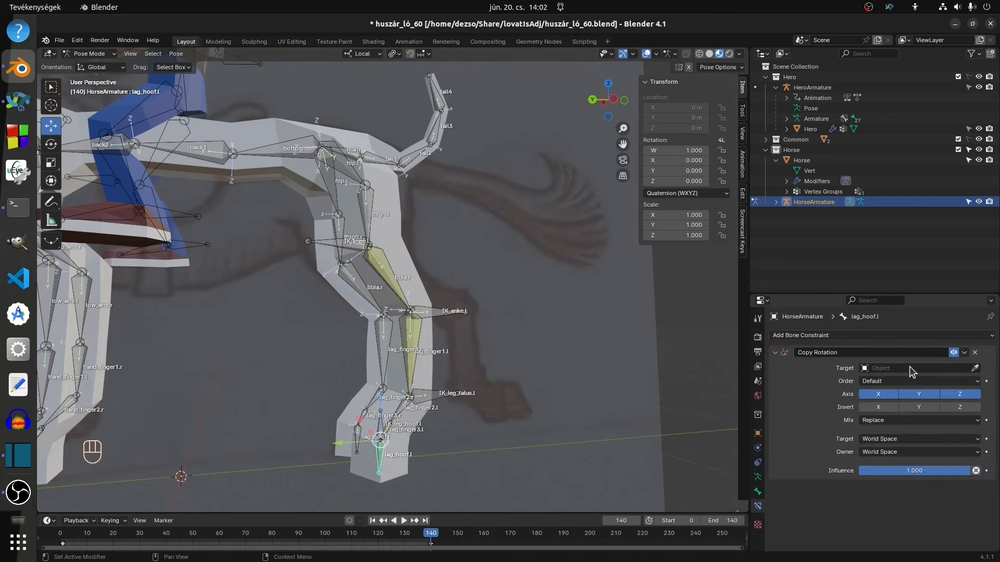
left_click(883, 367)
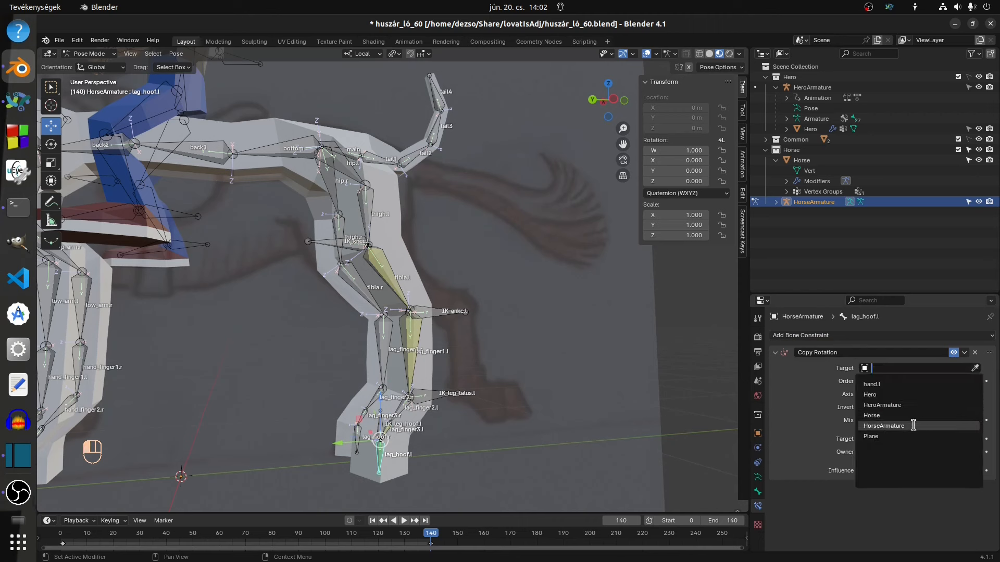
left_click(912, 425)
left_click(882, 380)
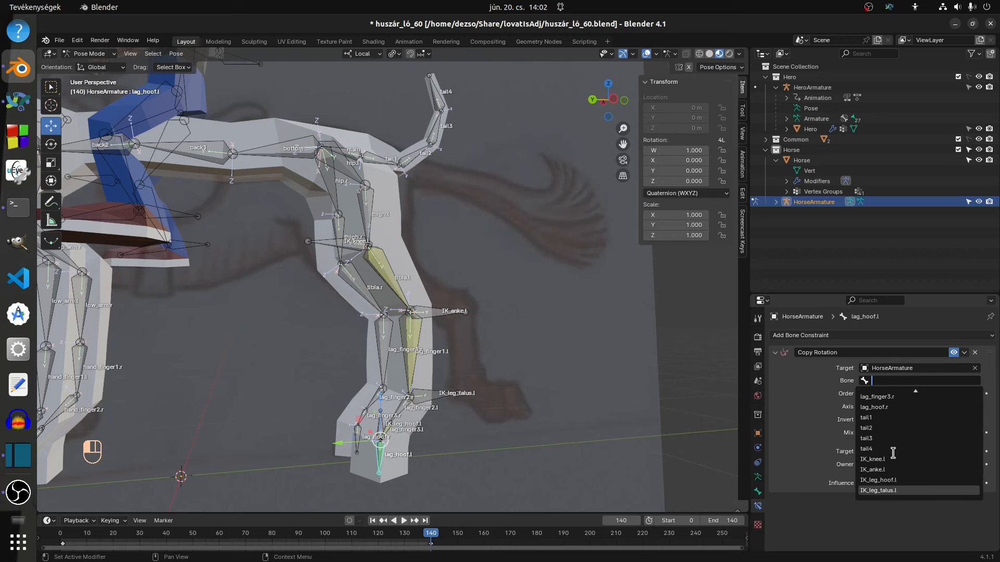
left_click(893, 480)
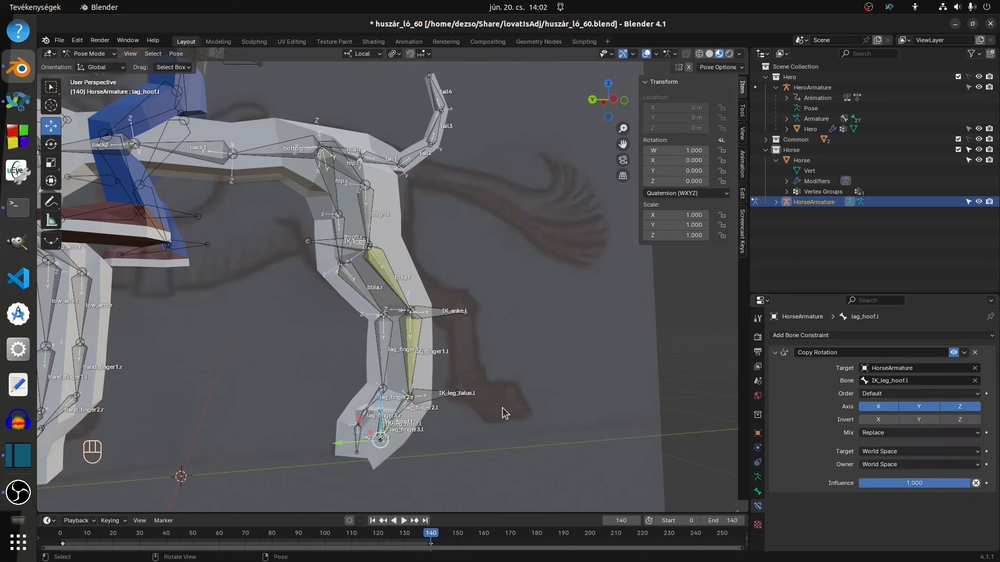
- Set both the target and owner of lag_hoof.l's Copy Rotation constraint to Local Space
middle_click_drag(502, 413, 558, 415)
left_click(886, 451)
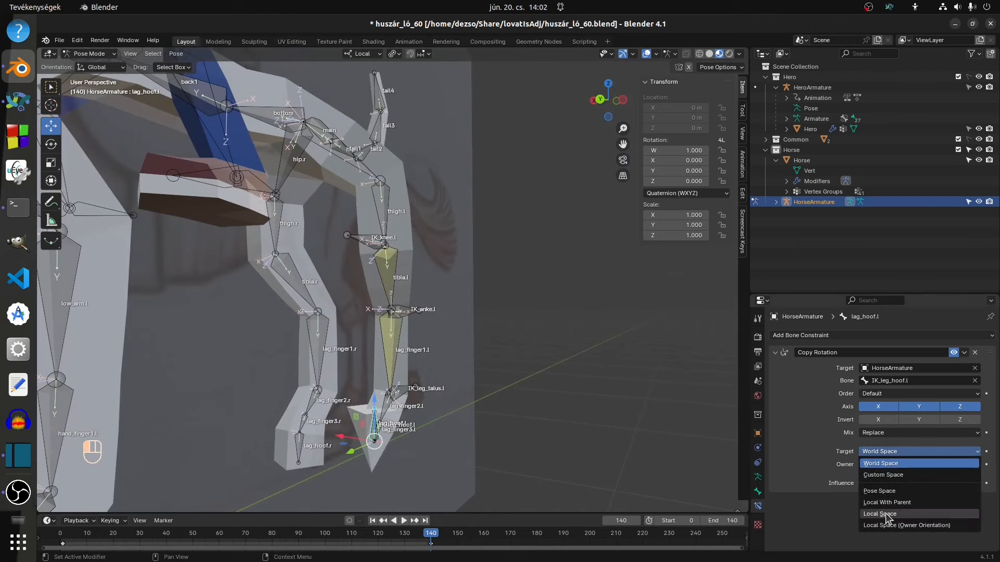
left_click(885, 514)
left_click(892, 464)
left_click(893, 525)
- Test the hoof constraint by rotating IK_leg_hoof.l, and undo the rotation
middle_click_drag(433, 414, 448, 225)
key("KP_Decimal")
scroll(470, 402, "down", 6)
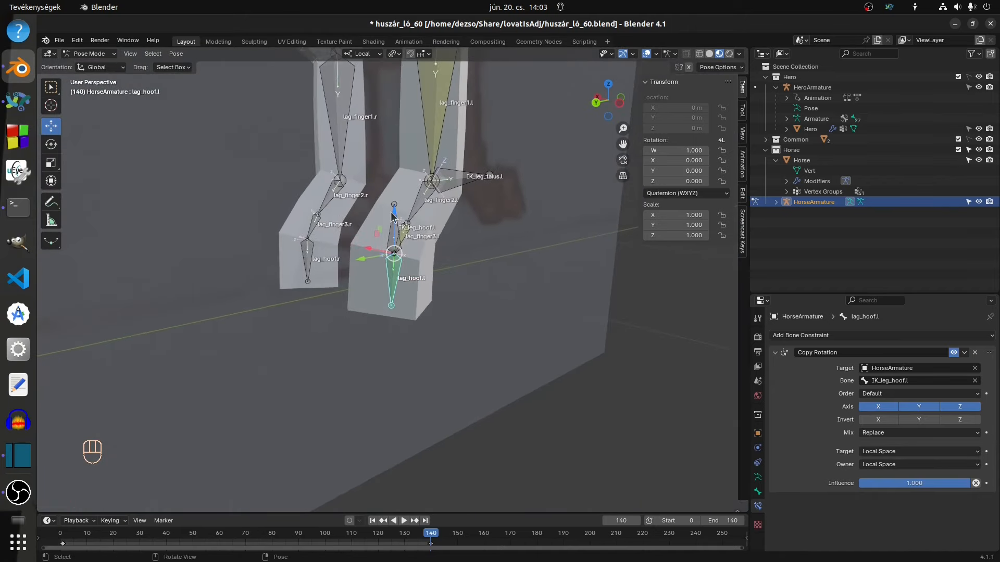
left_click(383, 217)
left_click(51, 147)
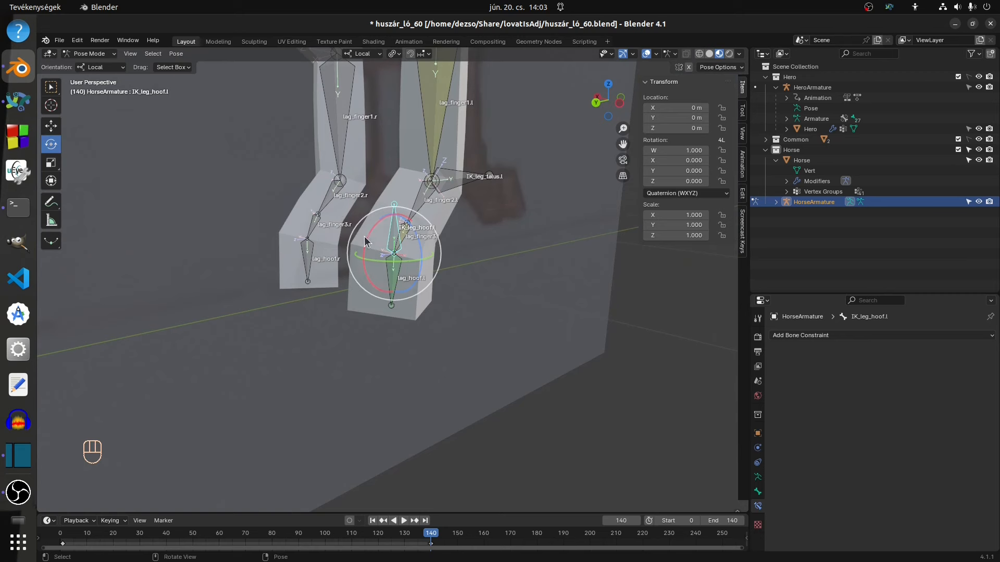
left_click_drag(364, 236, 418, 270)
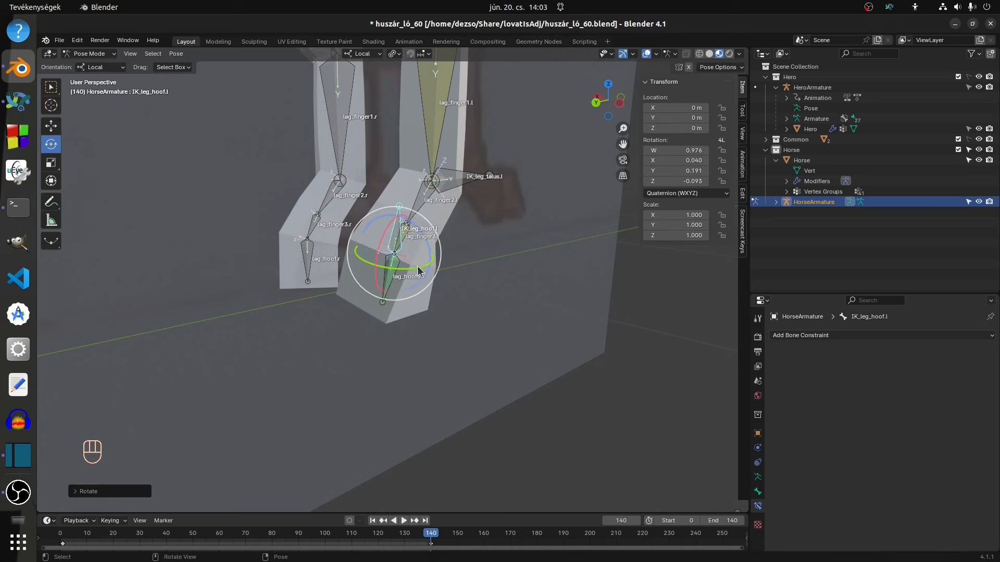
key("ctrl+z")
key("ctrl+z")
- Invert the X and Y axes in the Copy Rotation constraint of lag_hoof.l
middle_click_drag(456, 220, 487, 226)
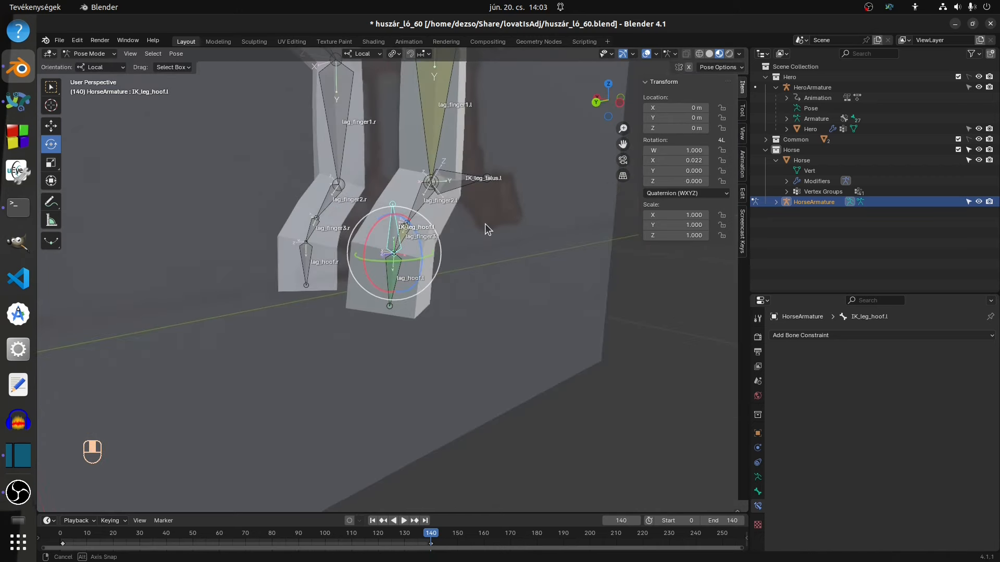
left_click(390, 282)
left_click_drag(871, 421, 911, 418)
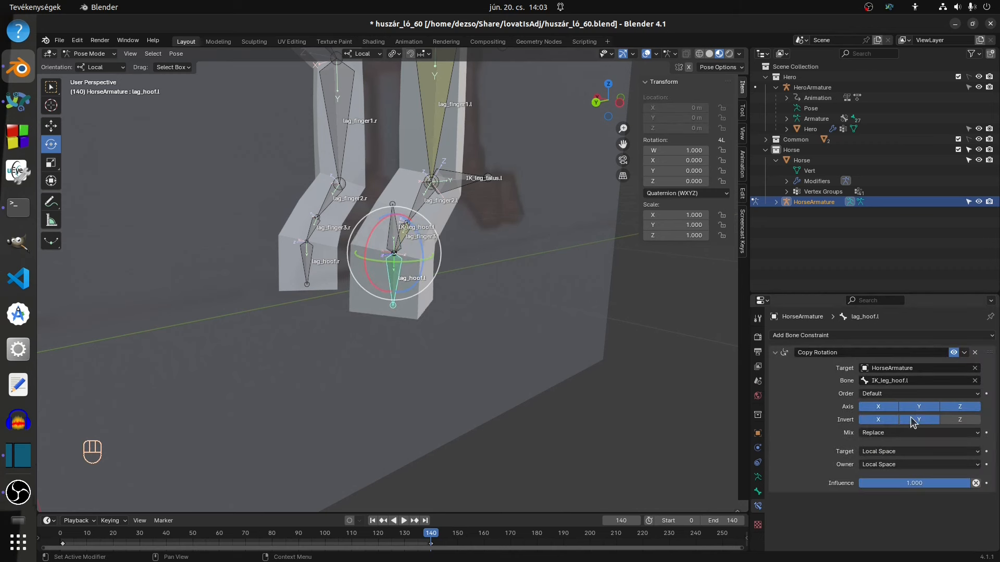
- Test the inverted hoof rotation by rotating IK_leg_hoof.l on several axes, and undo the rotations
left_click(397, 232)
left_click_drag(370, 229, 363, 243)
left_click_drag(407, 268, 422, 230)
key("z")
key("ctrl+z")
key("ctrl+z")
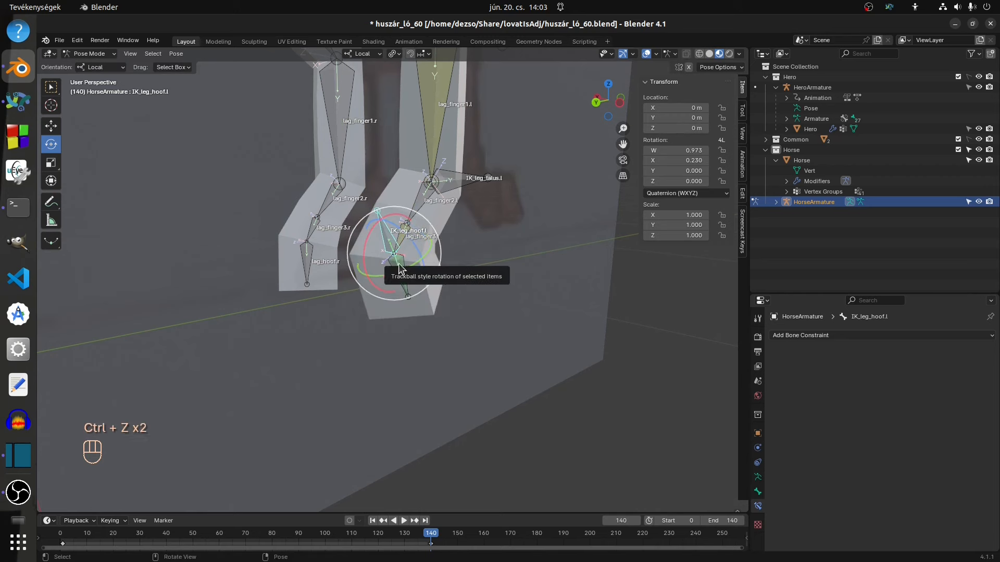
key("ctrl+z")
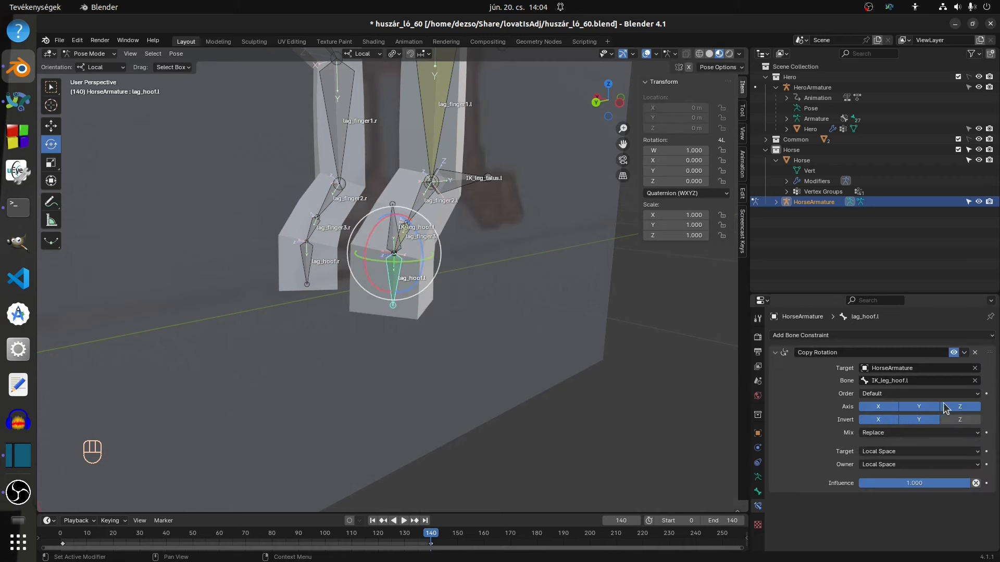
- Test the left hind leg rig by moving IK_anke.l, IK_leg_talus.l and IK_leg_hoof.l together in the left side view
scroll(515, 336, "down", 5)
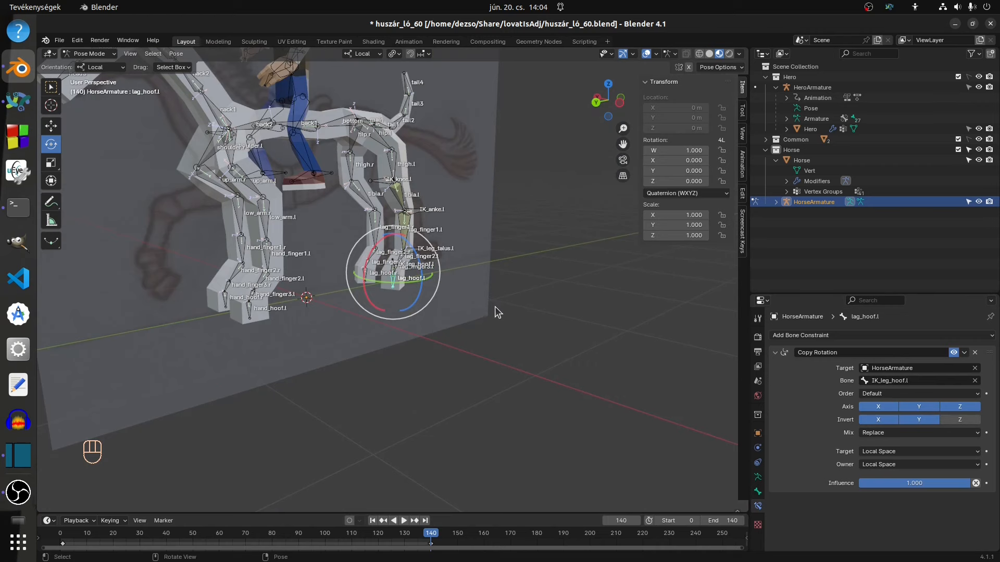
key("ctrl+KP_3")
scroll(488, 309, "up", 5)
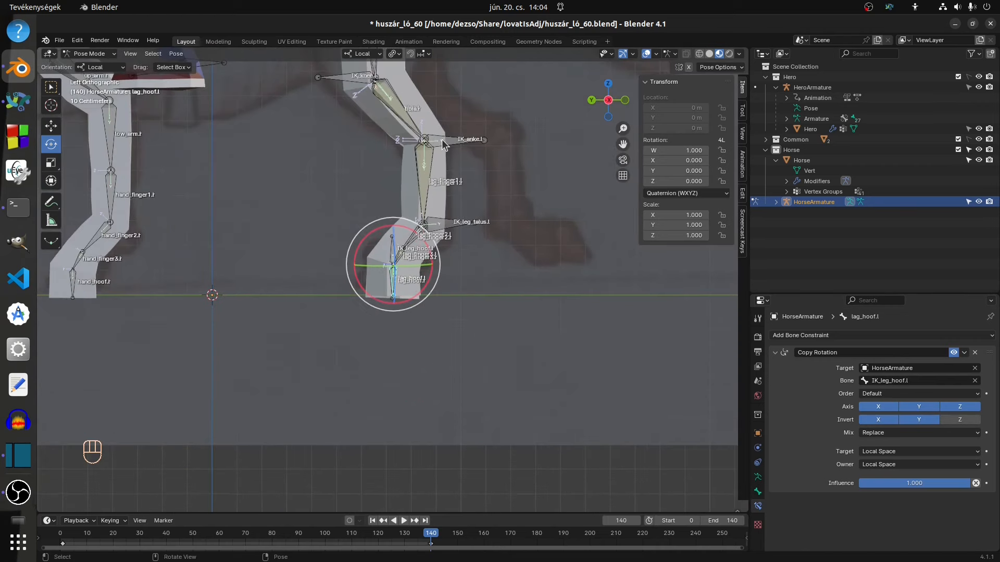
left_click(443, 145)
left_click(444, 225, "shift")
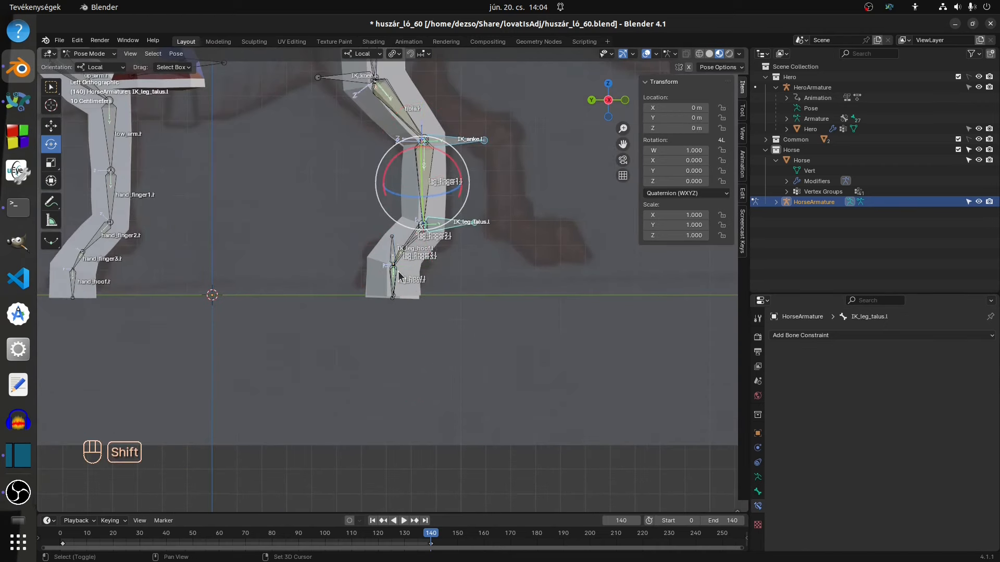
left_click(394, 250, "shift")
left_click(50, 125)
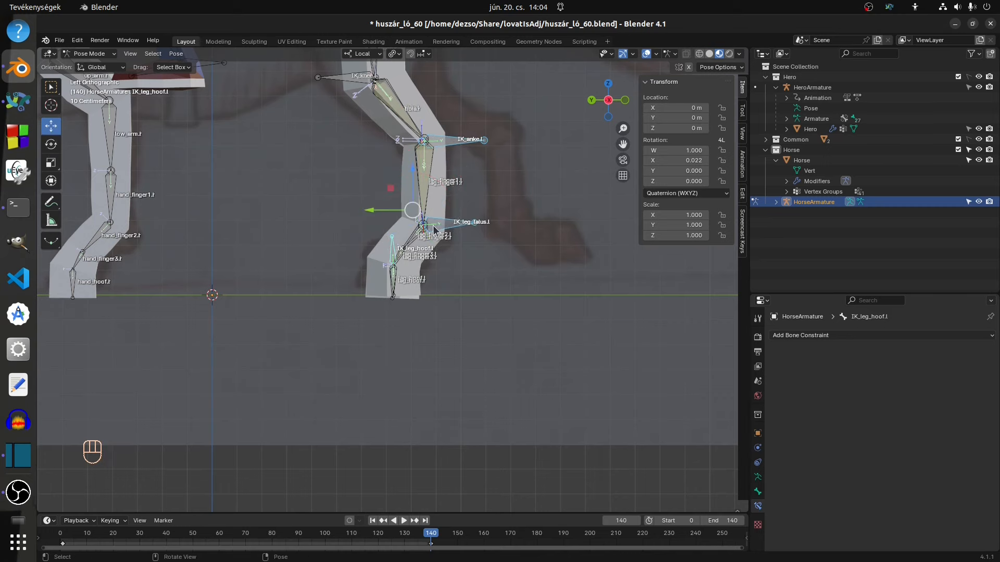
left_click_drag(391, 192, 436, 166)
scroll(437, 167, "down", 3)
middle_click_drag(436, 161, 536, 219)
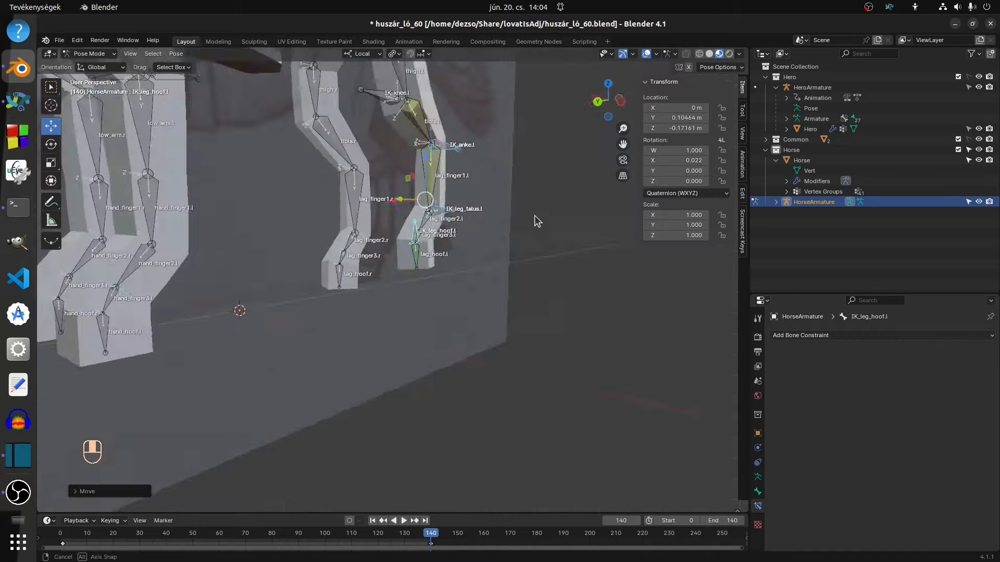
- Test the left hind hoof by posing its IK bones further backward, and undo the pose changes
key("ctrl+KP_3")
left_click(469, 212)
left_click_drag(432, 191, 550, 218)
left_click(430, 236, "shift")
scroll(562, 180, "up", 1)
left_click(50, 144)
scroll(551, 220, "down", 2)
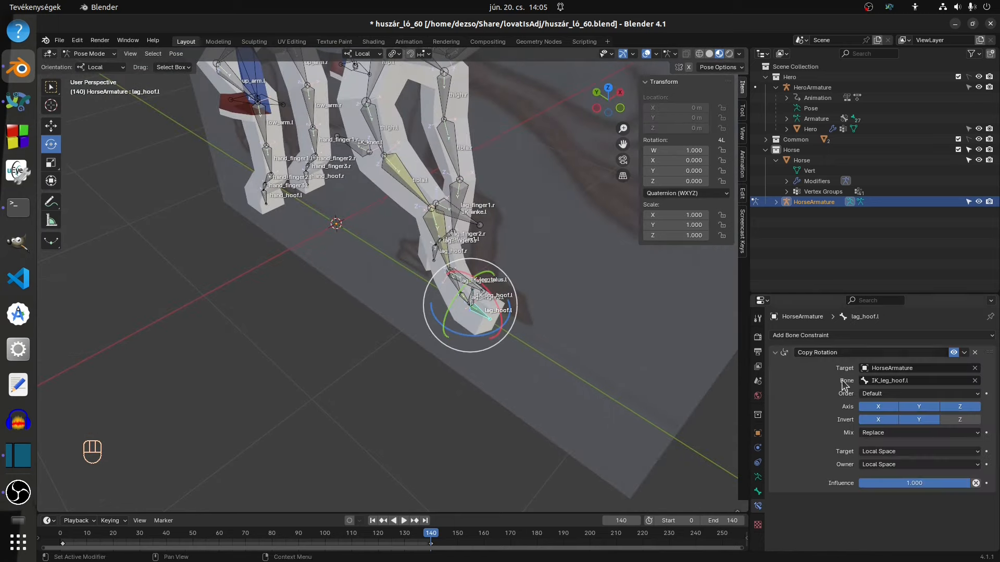
key("ctrl+z")
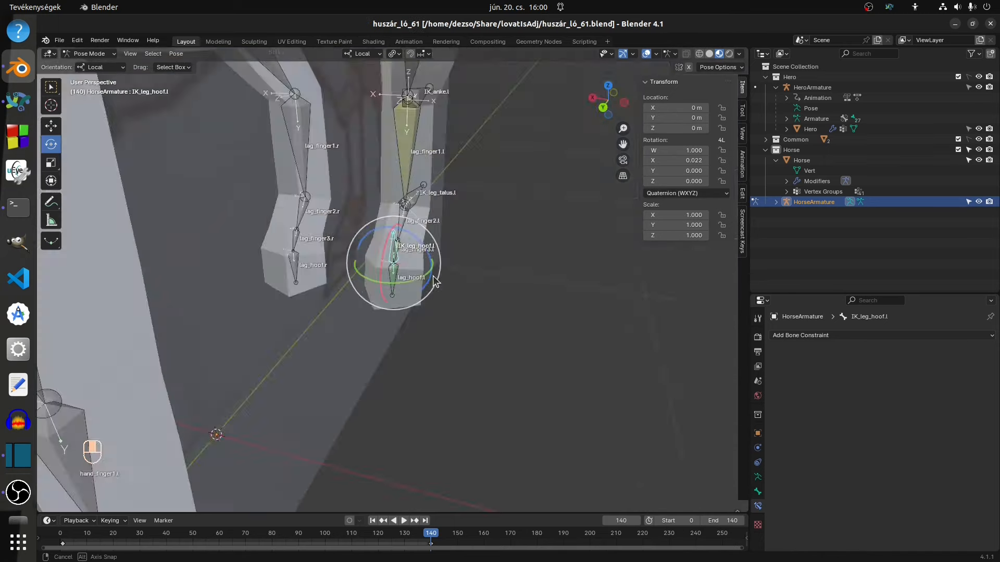
- Select the left hind leg's IK bones, including IK_anke.l and IK_knee.l, and symmetrize them to the right side in Edit Mode
middle_click_drag(395, 270, 420, 188)
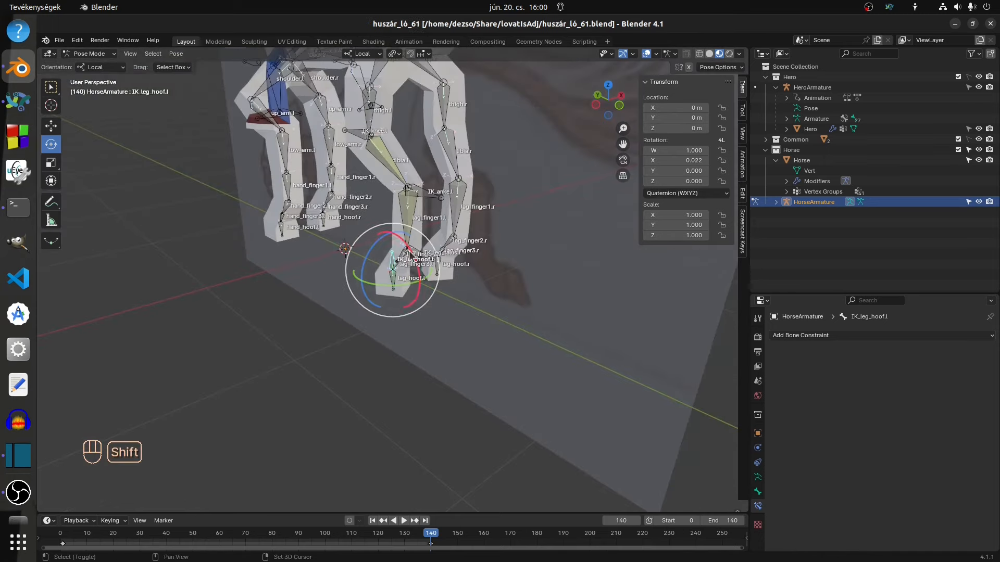
left_click(419, 189, "shift")
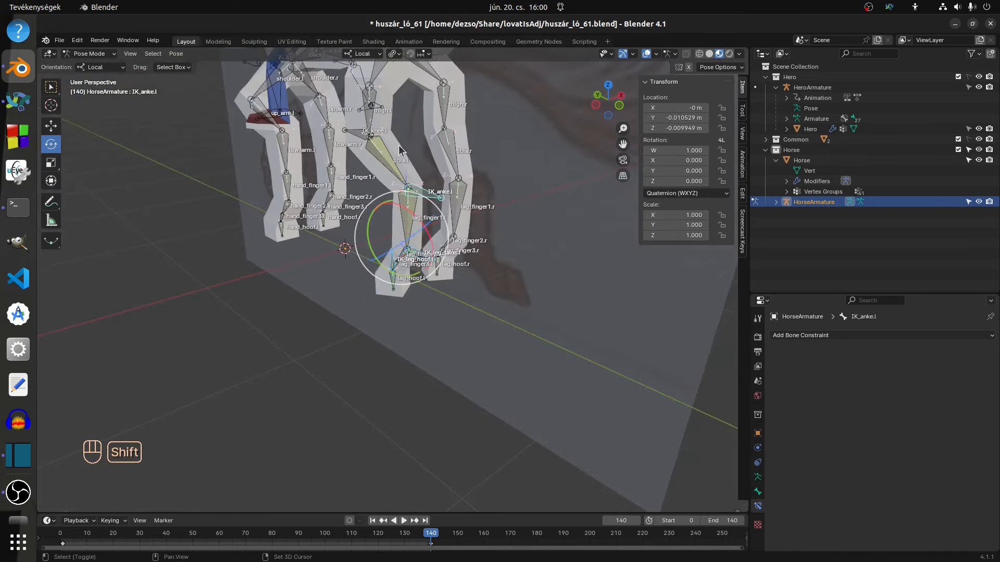
left_click(355, 135, "shift")
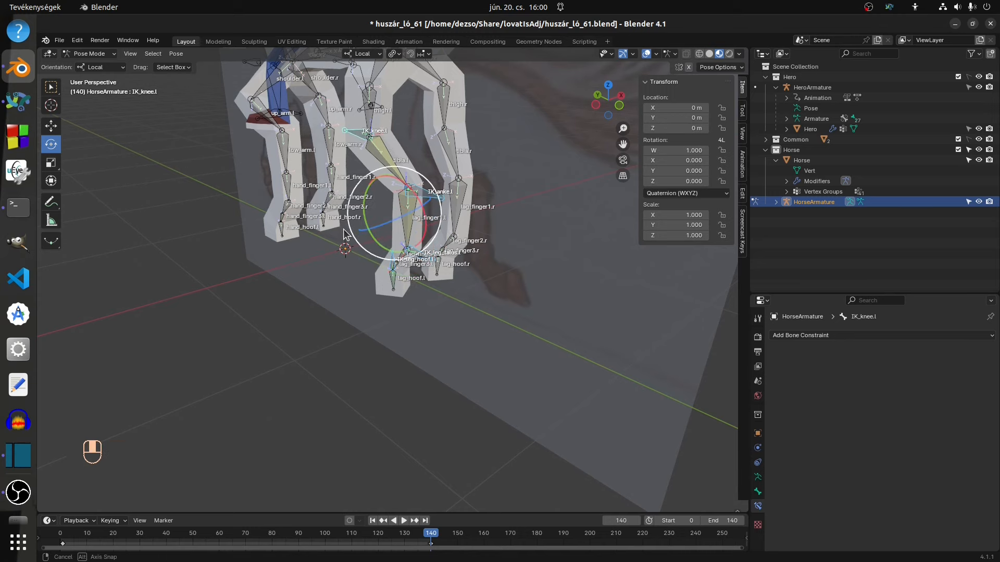
middle_click_drag(344, 235, 467, 237)
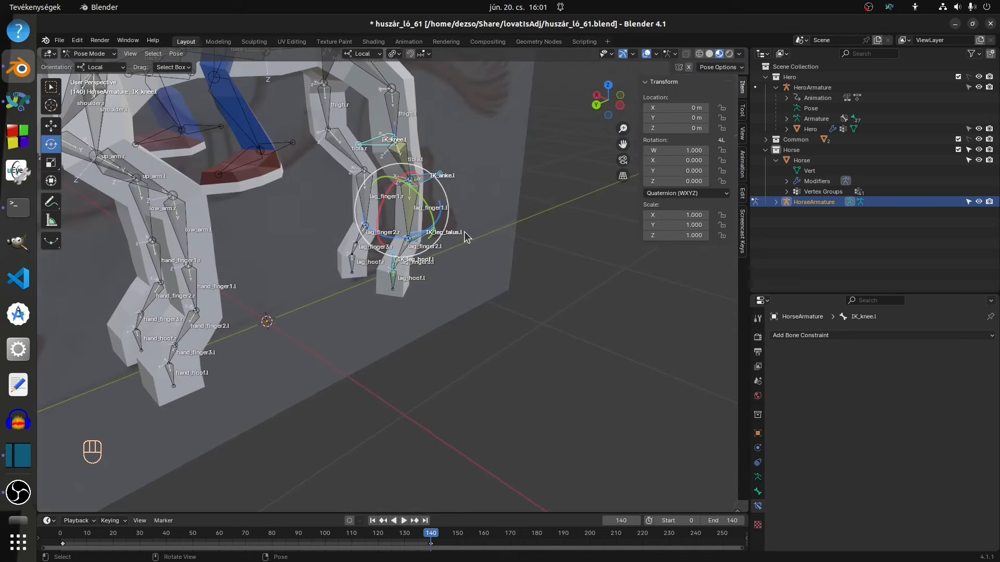
left_click(81, 54)
left_click(85, 77)
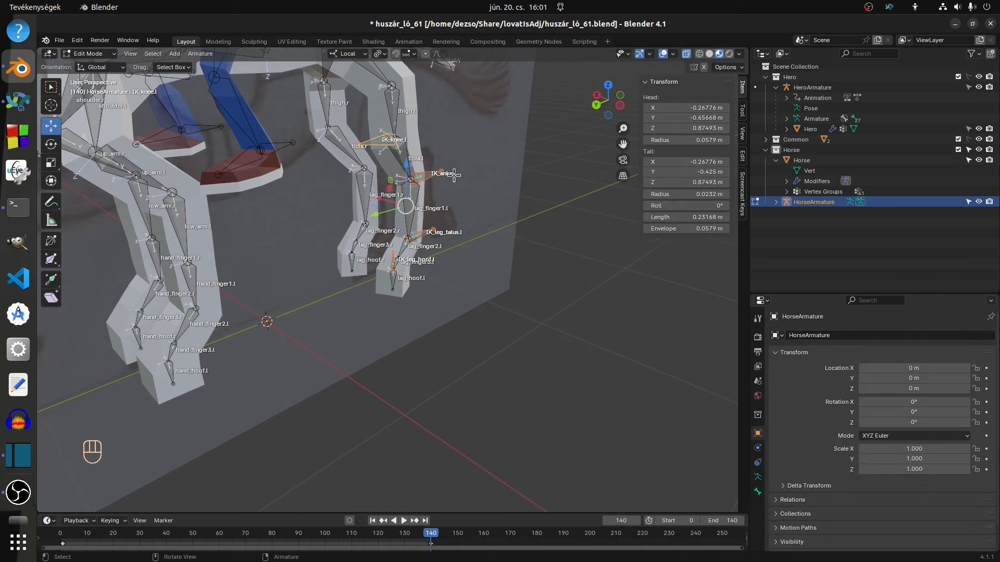
scroll(455, 175, "down", 4)
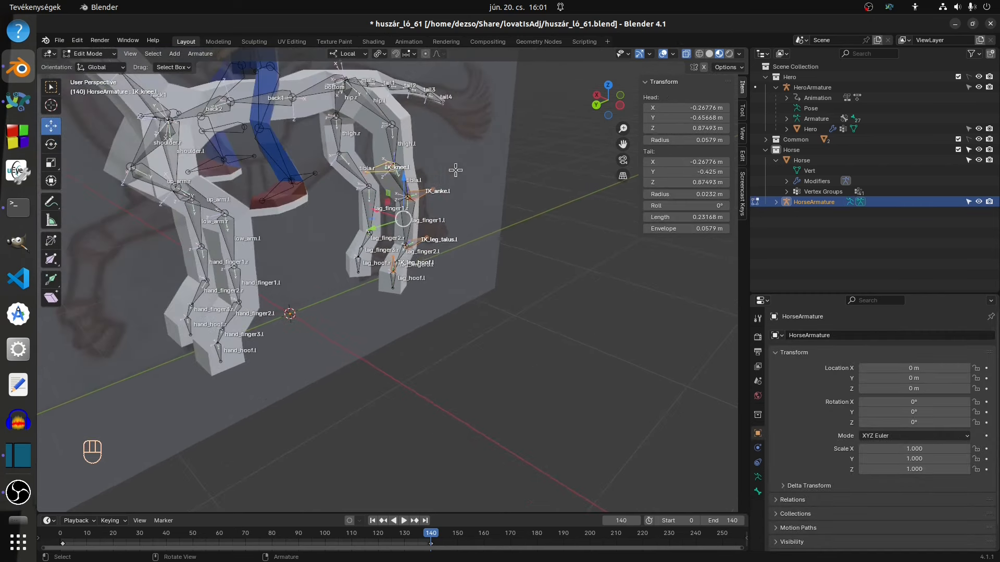
scroll(456, 170, "up", 2)
key("F3")
type("sy")
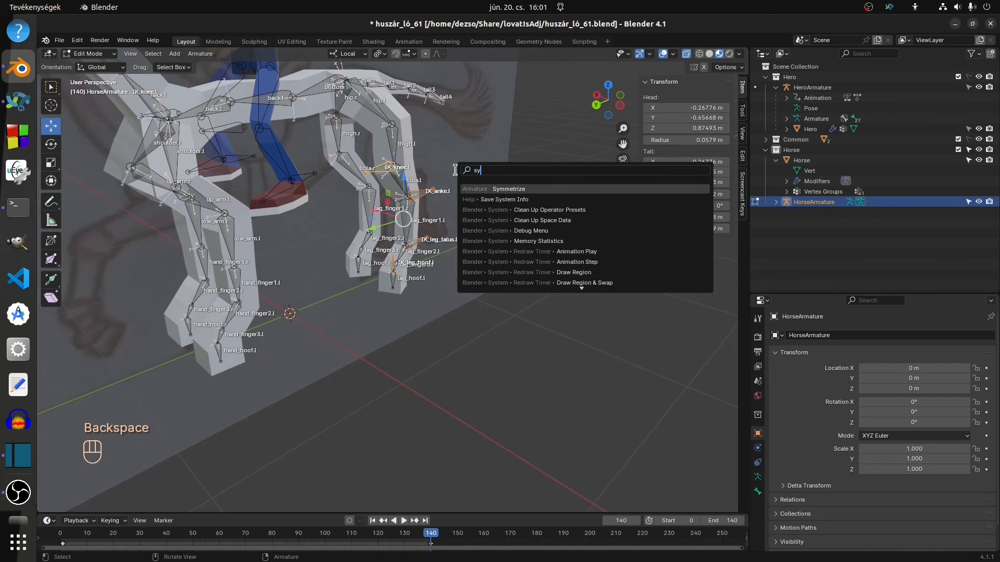
left_click(506, 189)
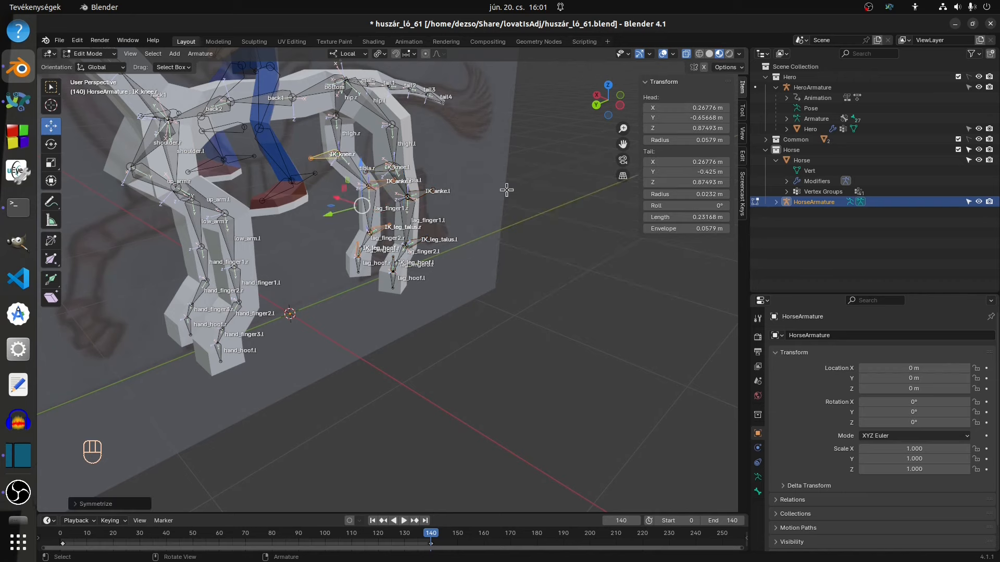
- In Pose Mode, add an Inverse Kinematics constraint to the tibia.r bone, targeting HorseArmature's IK_anke.r bone
middle_click_drag(506, 190, 426, 160)
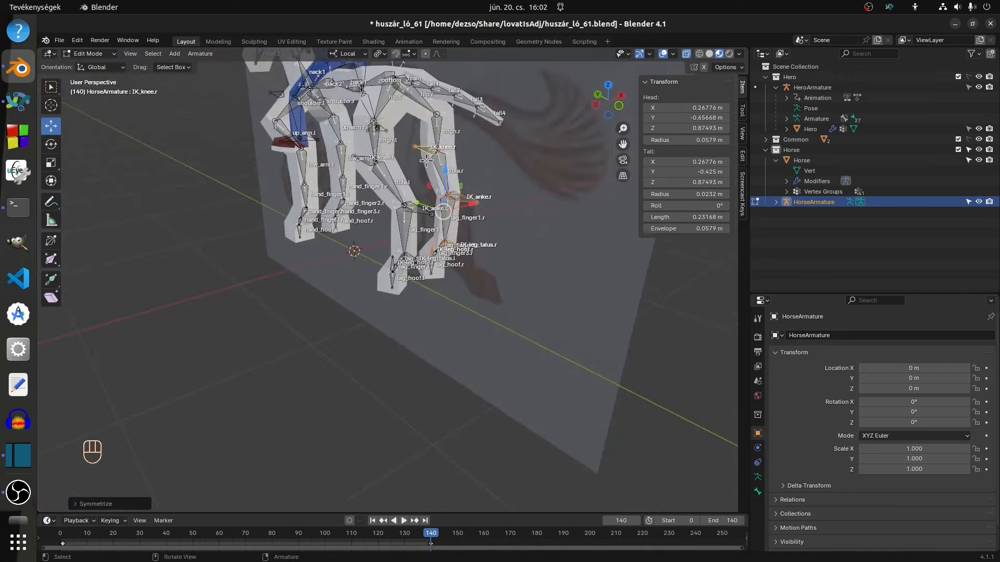
left_click(445, 169)
key("ctrl+Tab")
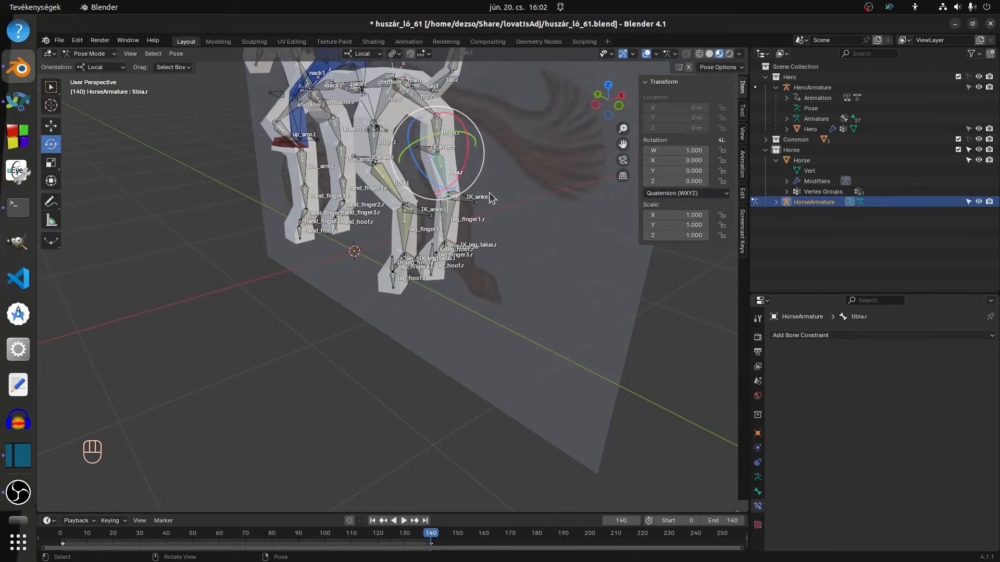
middle_click_drag(460, 167, 359, 157)
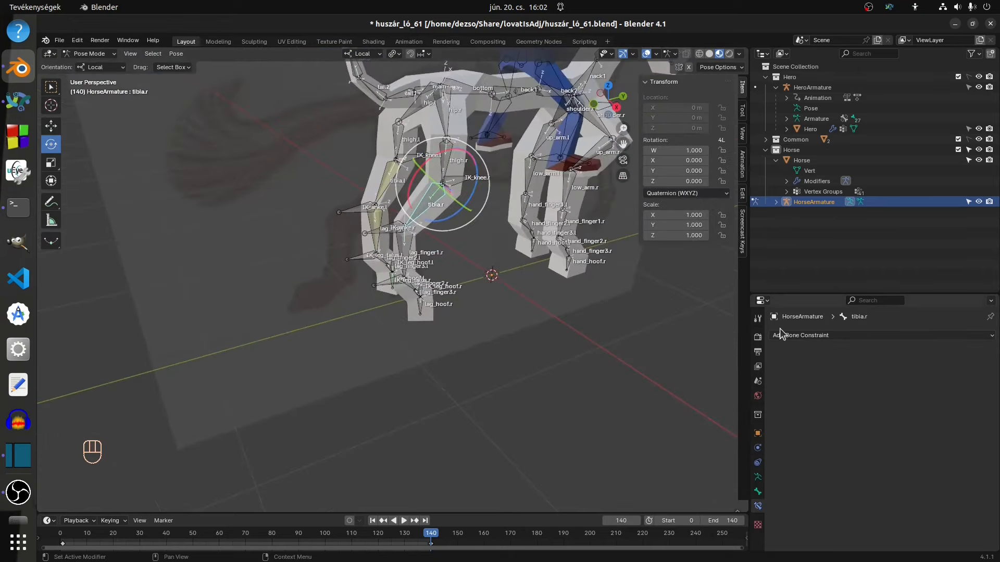
left_click(800, 335)
left_click(889, 386)
left_click(919, 369)
left_click(892, 423)
left_click(889, 379)
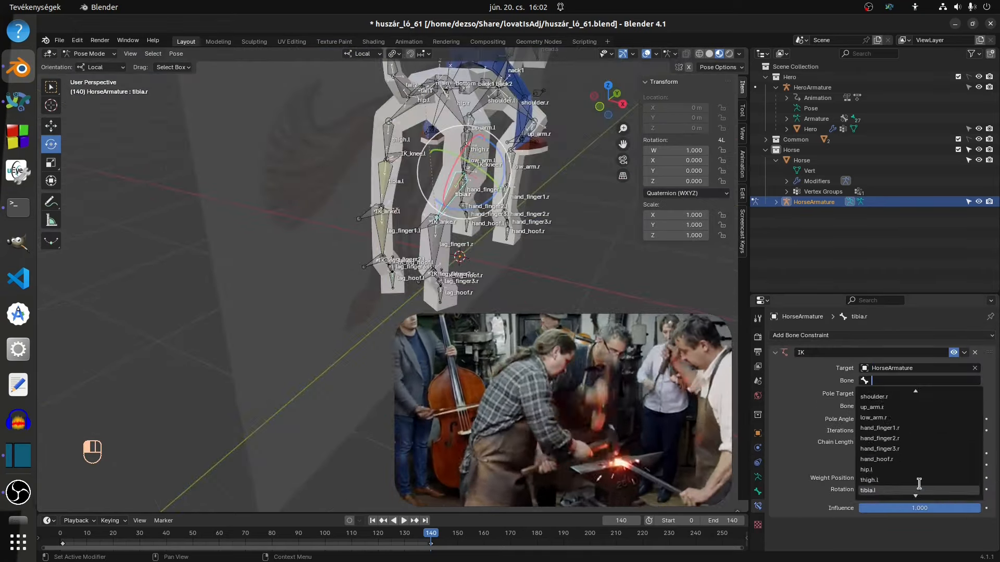
left_click(909, 489)
- Set the pole target of the tibia.r IK constraint to HorseArmature with the IK_knee.r bone
left_click(914, 394)
left_click(896, 449)
left_click(906, 406)
left_click(906, 494)
- Set the tibia.r IK constraint's chain length to 2 and adjust its pole angle to about 61°
double_click(978, 443)
left_click_drag(919, 420, 948, 420)
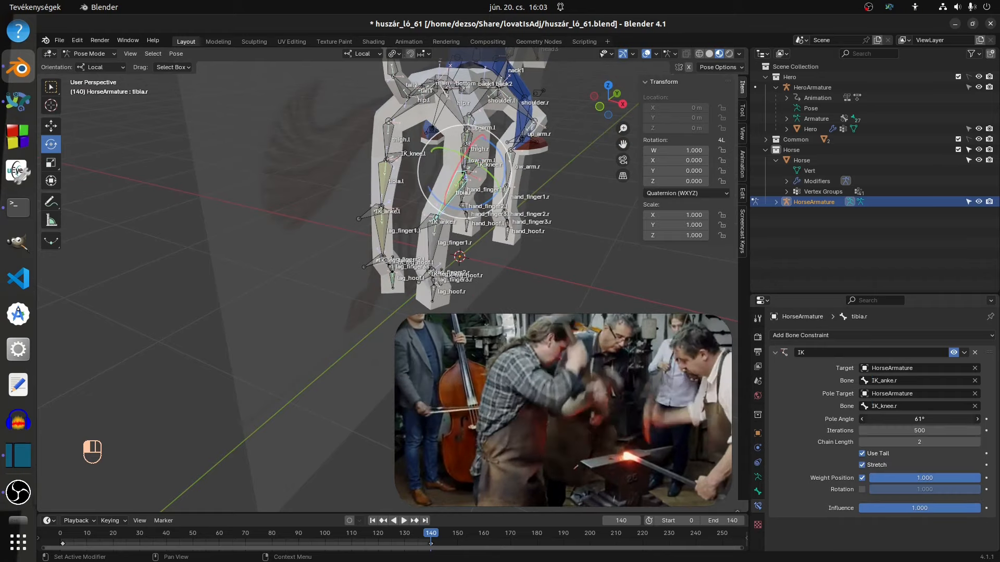
left_click(384, 182)
- Add an Inverse Kinematics constraint to the lag_finger1.r bone with HorseArmature as the target
left_click(435, 242)
left_click(800, 336)
left_click(888, 386)
left_click(919, 368)
left_click(892, 424)
- Set HorseArmature as the lag_finger1.r constraint's pole target, with IK_leg_talus.r as target bone and IK_anke.r as pole bone
left_click(911, 394)
left_click(893, 450)
left_click(891, 381)
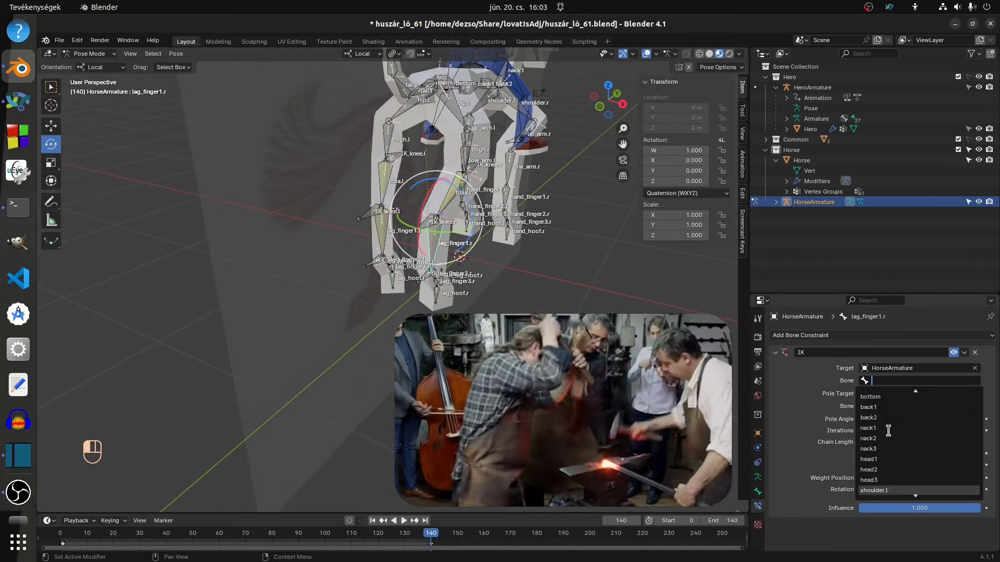
left_click(900, 491)
left_click(892, 406)
scroll(907, 469, "down", 20)
left_click(908, 495)
- Set the lag_finger1.r IK constraint's chain length to 2 and adjust its pole angle to about -117.7°
double_click(977, 442)
middle_click_drag(547, 250, 479, 250)
left_click_drag(919, 419, 885, 419)
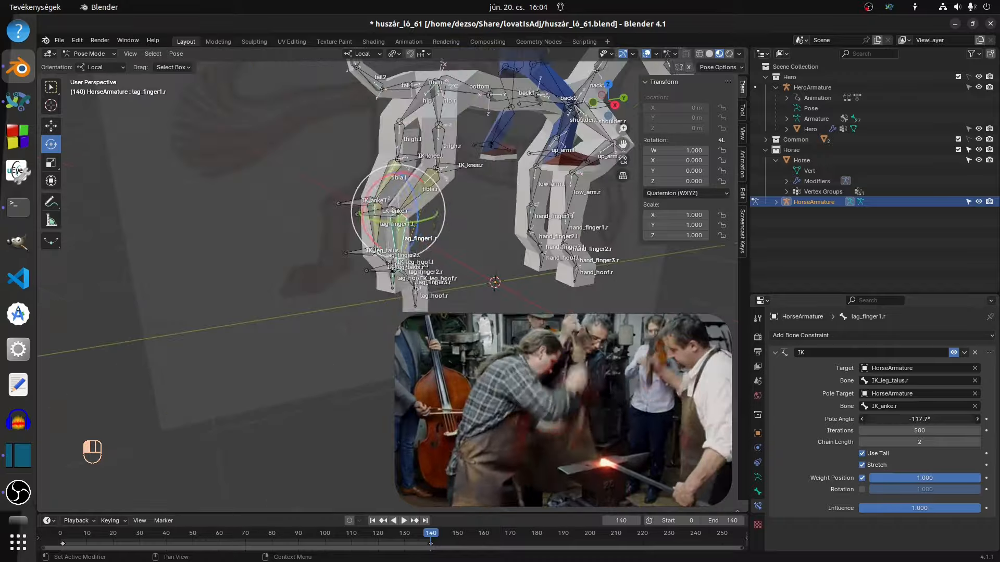
- Add an Inverse Kinematics constraint to the lag_finger3.r bone with HorseArmature as target and IK_leg_hoof.r as target bone
mouse_move(531, 266)
middle_mouse_down()
mouse_move(453, 273)
mouse_move(520, 255)
middle_mouse_up()
left_click(445, 172)
middle_click_drag(588, 292, 679, 296)
left_click(423, 364)
left_click(821, 336)
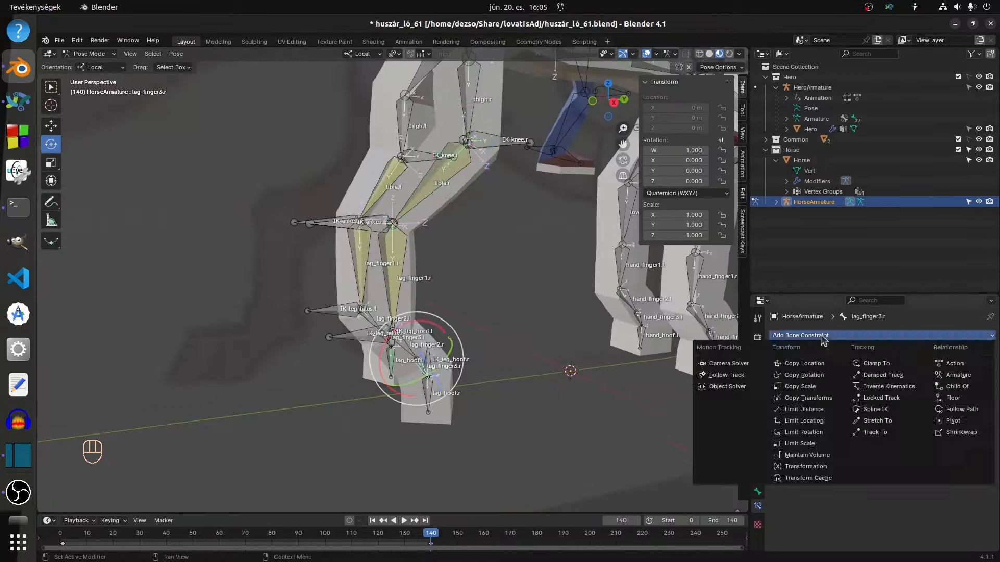
left_click(888, 386)
left_click(911, 369)
left_click(891, 424)
left_click(894, 380)
scroll(904, 469, "down", 20)
left_click(904, 480)
- Increase the lag_finger3.r IK constraint's chain length and compare the setup with lag_finger3.l
middle_click_drag(469, 364, 560, 368)
left_click(417, 398)
left_click(411, 371)
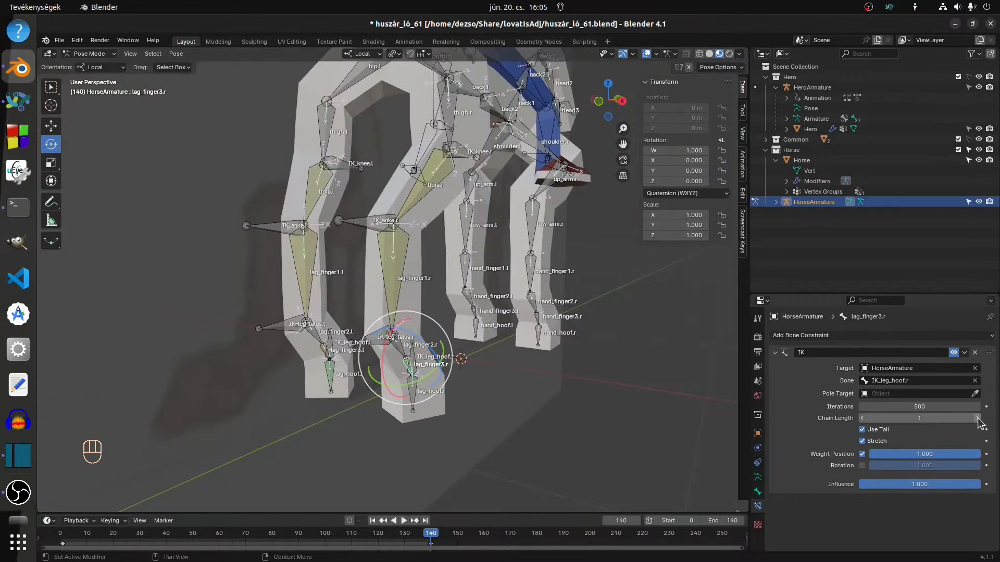
double_click(978, 419)
left_click(337, 364)
left_click(411, 371)
- Add a Copy Rotation constraint to lag_hoof.r targeting a HorseArmature bone and choose its target and owner spaces
left_click(419, 400)
left_click(821, 335)
left_click(810, 375)
left_click(906, 368)
left_click(891, 423)
left_click(894, 380)
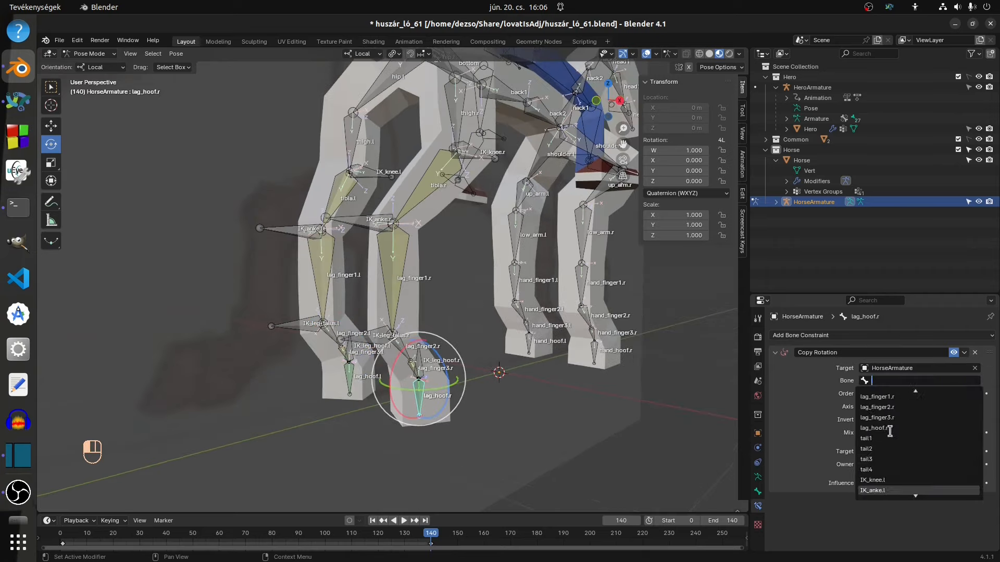
left_click(896, 452)
left_click(880, 514)
left_click(919, 464)
left_click(880, 527)
- Rotate the IK_leg_hoof.r bone to test the right hind hoof, and undo the rotation
left_click(428, 364)
middle_click_drag(469, 334, 547, 328)
left_click_drag(387, 409, 427, 414)
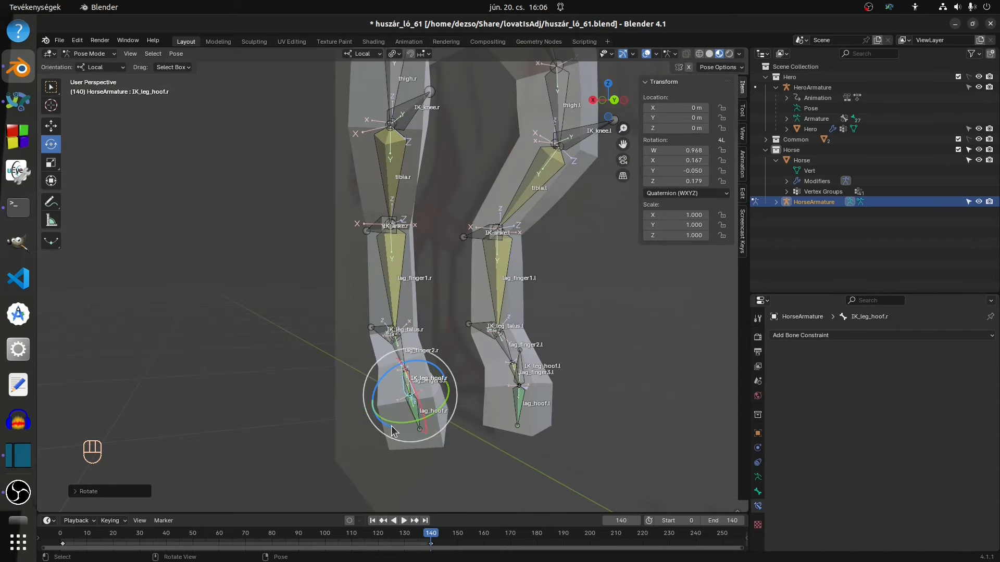
key("ctrl+z")
middle_click_drag(499, 333, 463, 328)
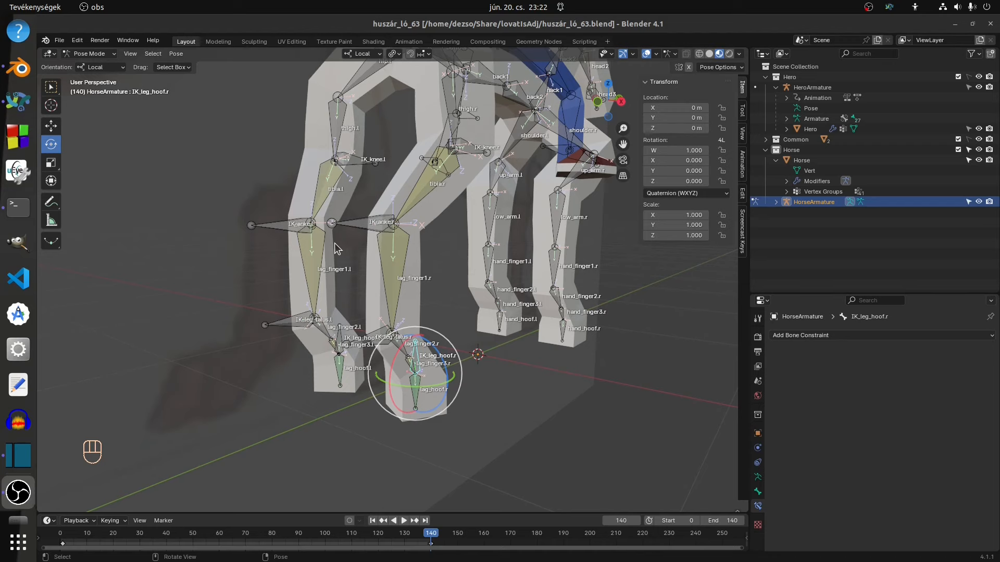
- Select the low_arm.l bone on the horse's front leg and switch HorseArmature to Edit Mode
middle_click_drag(339, 250, 513, 257)
scroll(513, 257, "down", 7)
left_click(287, 276)
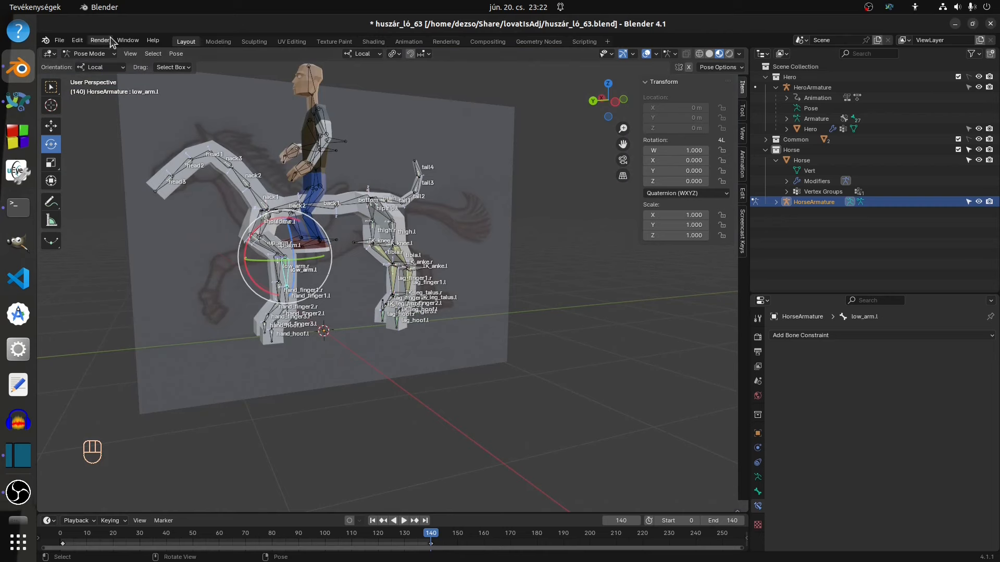
left_click(91, 53)
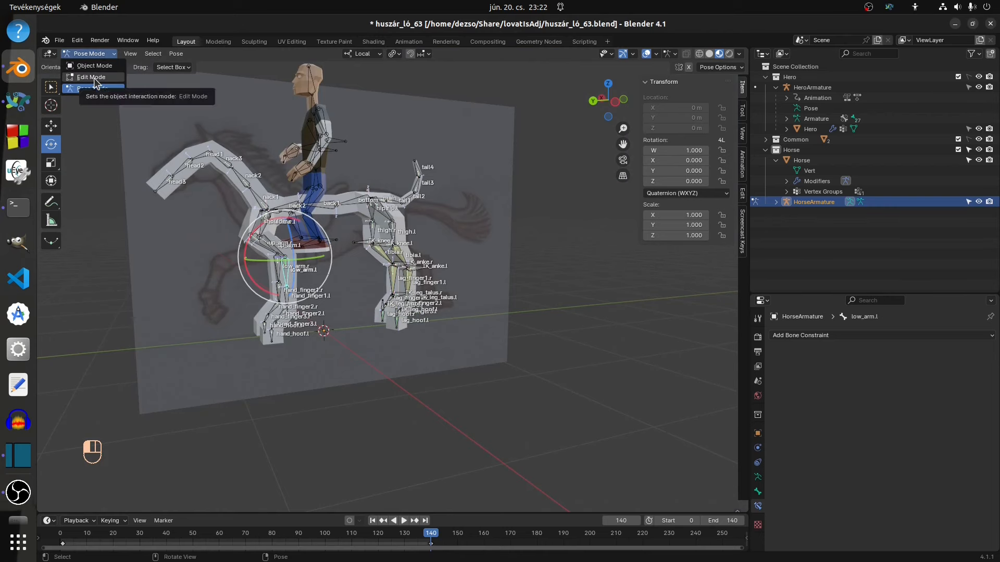
left_click(94, 77)
- In the left orthographic view, extrude a bone about 0.25 m long toward the horse's rear from the end of up_arm.l
middle_click_drag(270, 250, 323, 254)
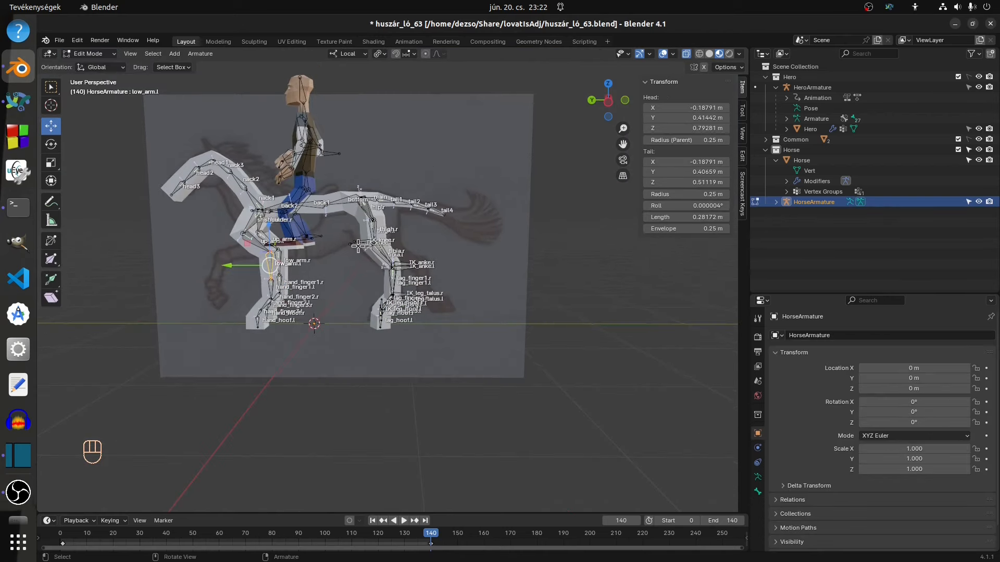
key("KP_Decimal")
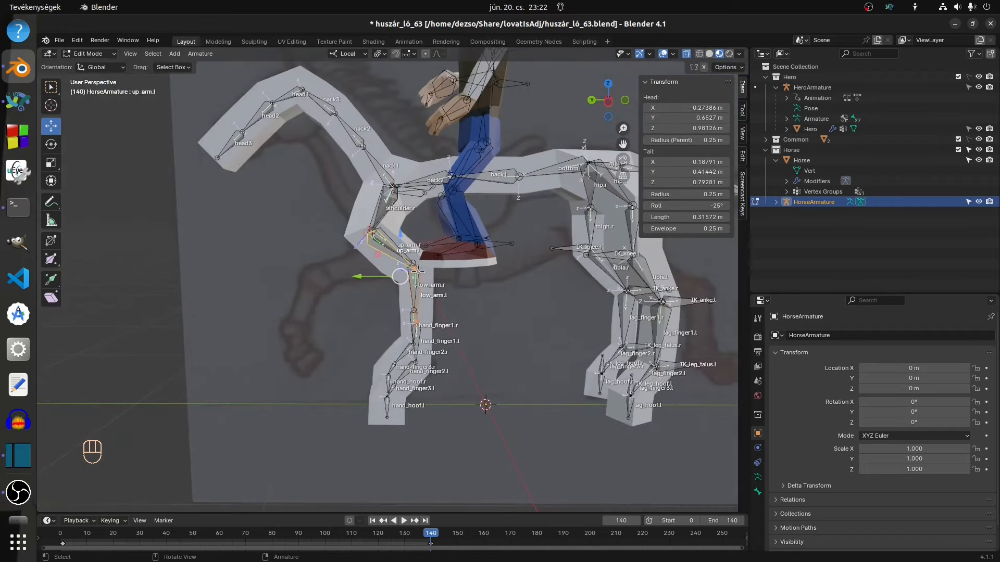
mouse_move(488, 278)
middle_mouse_down()
mouse_move(477, 268)
mouse_move(492, 272)
middle_mouse_up()
key("ctrl+KP_3")
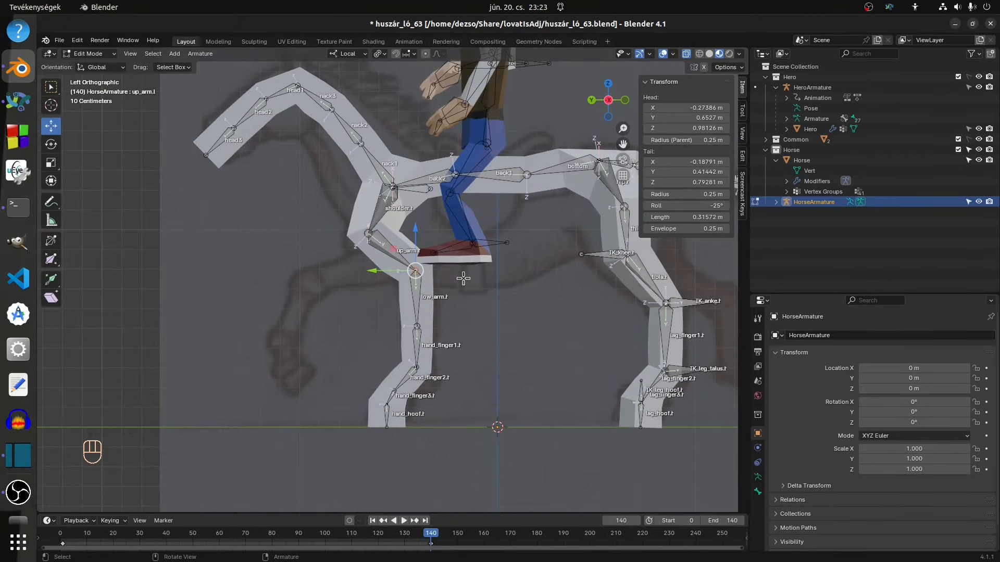
key("e")
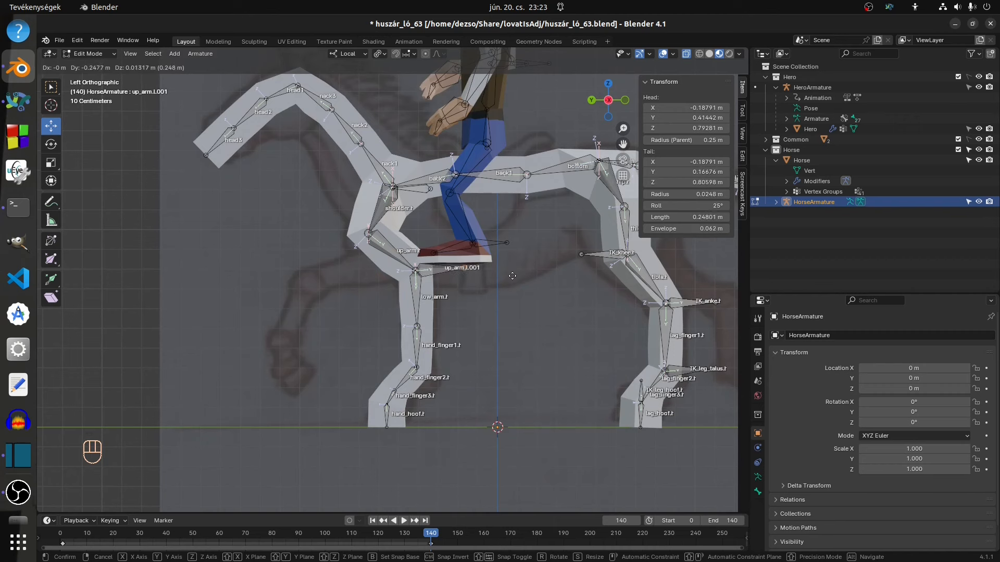
left_click(512, 276)
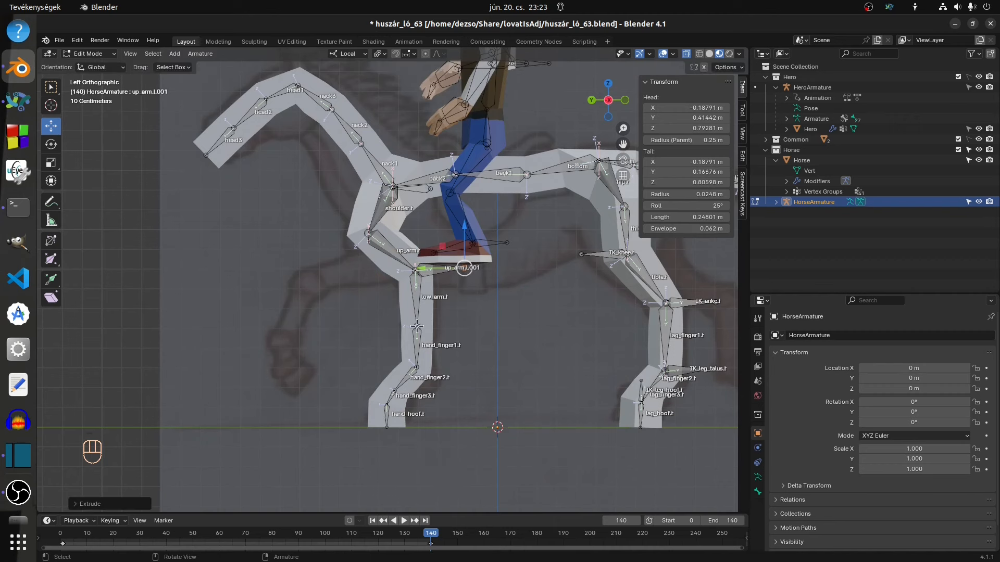
- Extrude forward-pointing bones from the ends of low_arm.l and hand_finger1.l, the hand_finger1.l one about 0.25 m long
key("e")
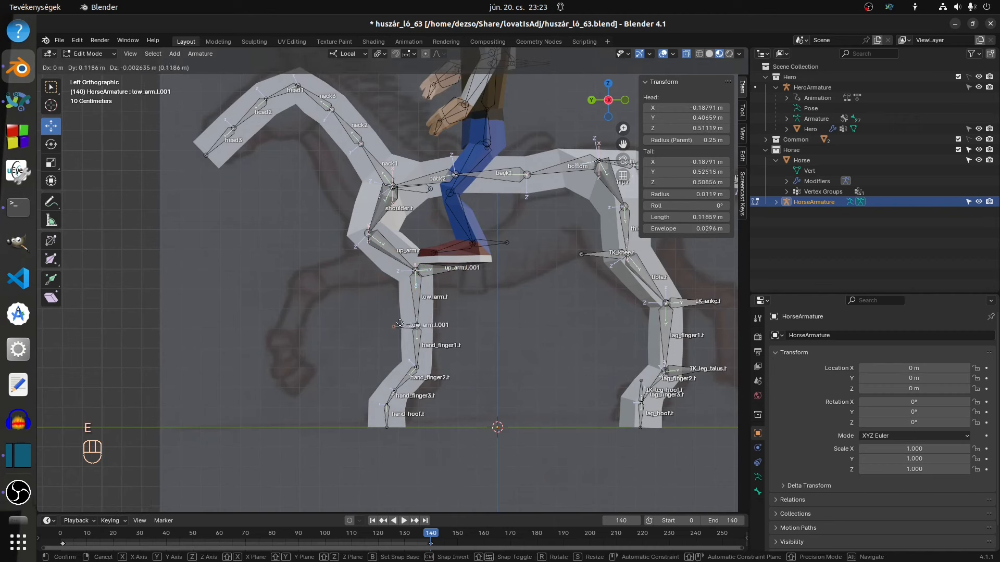
left_click(377, 324)
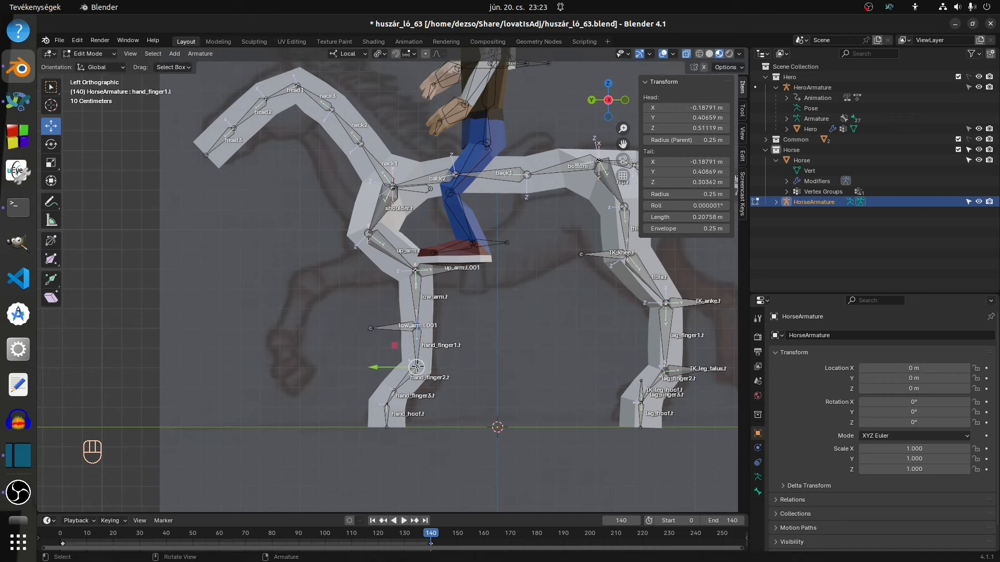
key("e")
left_click(370, 352)
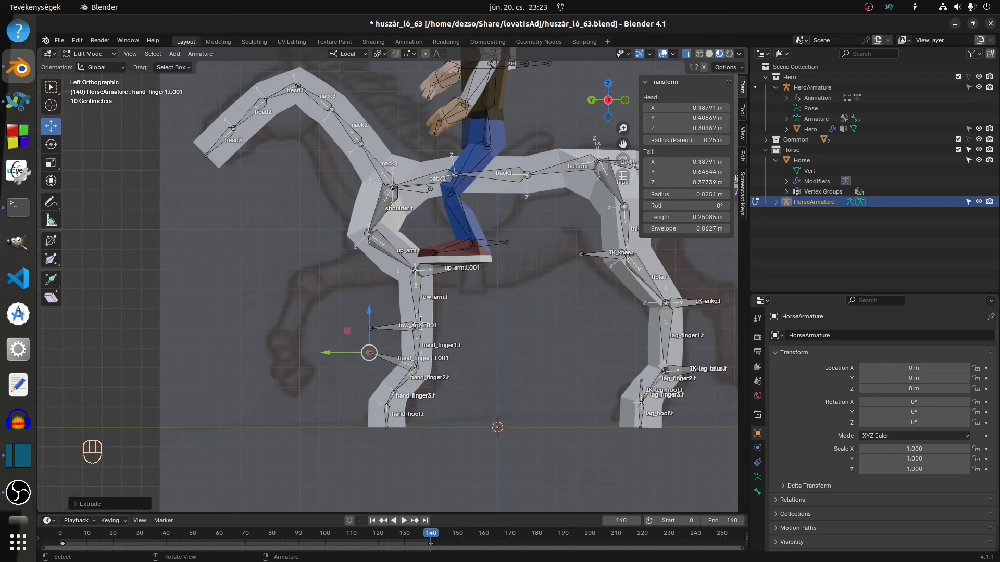
- Extrude a bone about 0.21 m straight up from the end of hand_finger3.l
left_click(386, 404)
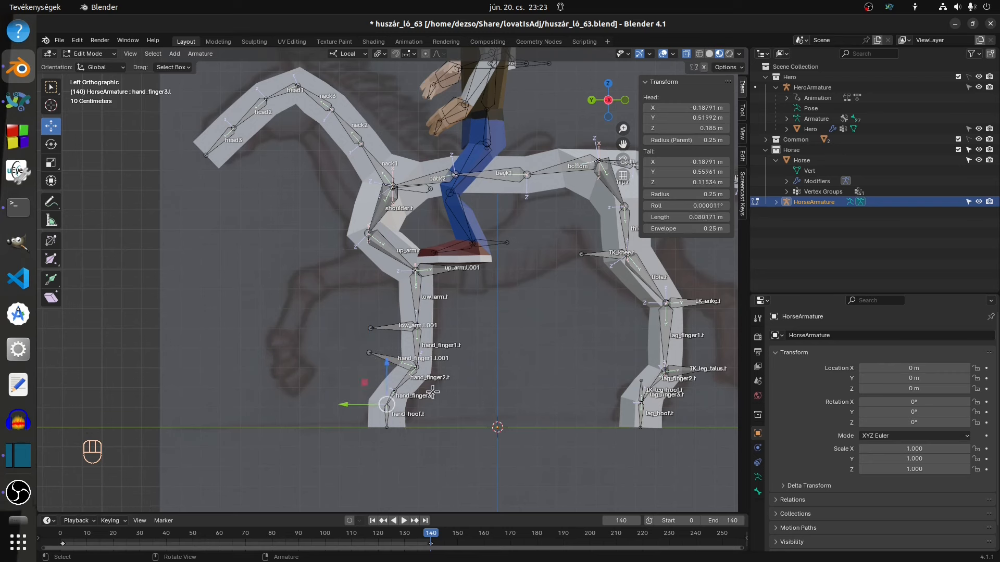
key("e")
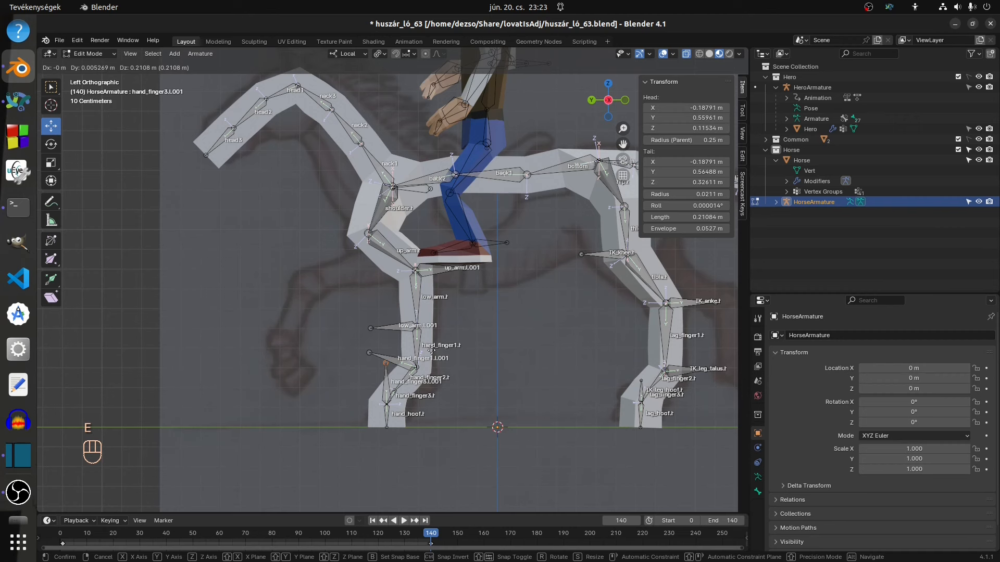
left_click(431, 350)
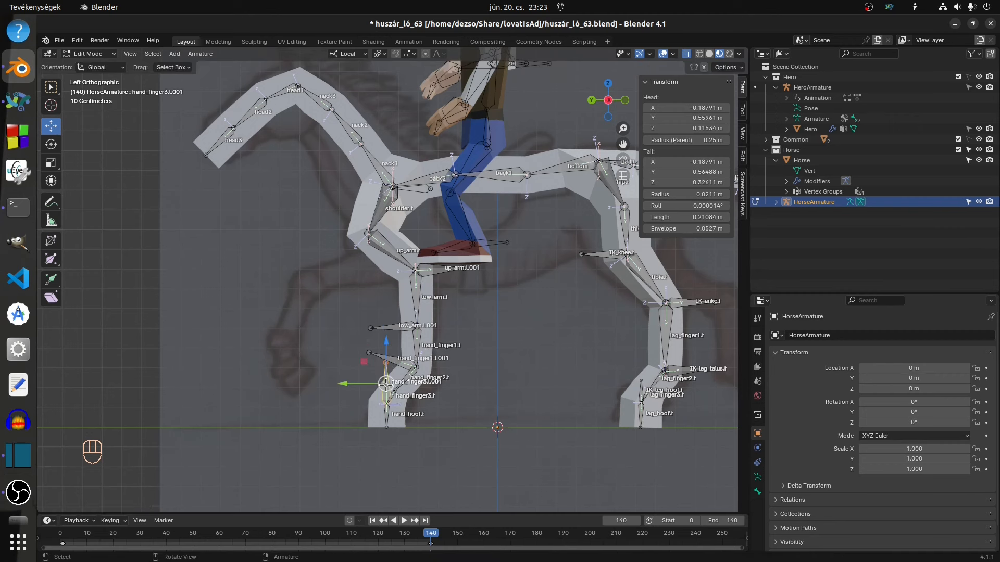
- Clear the parent of the bone extruded from hand_finger3.l and rename it IK_hand_finger3.l
key("alt+p")
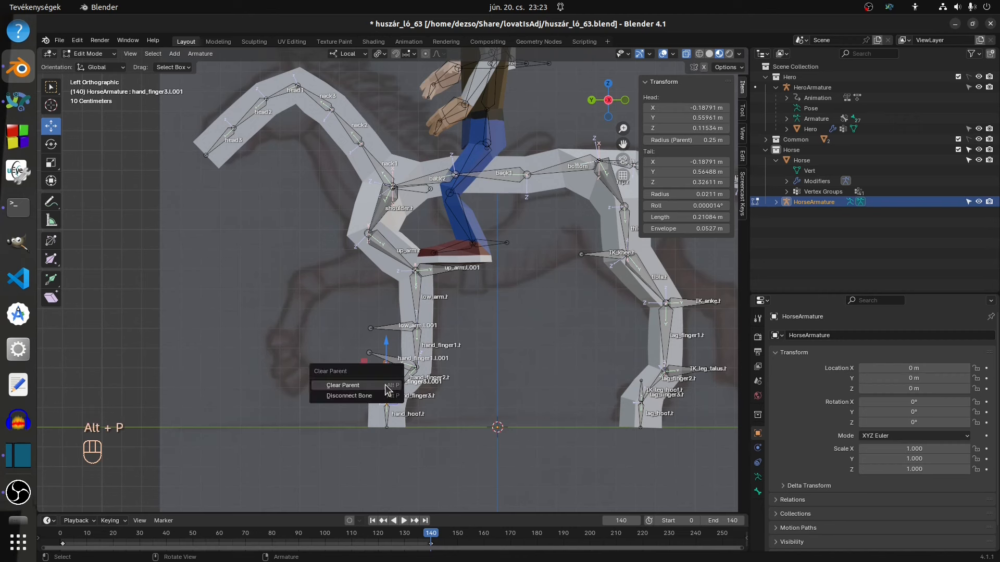
left_click(388, 384)
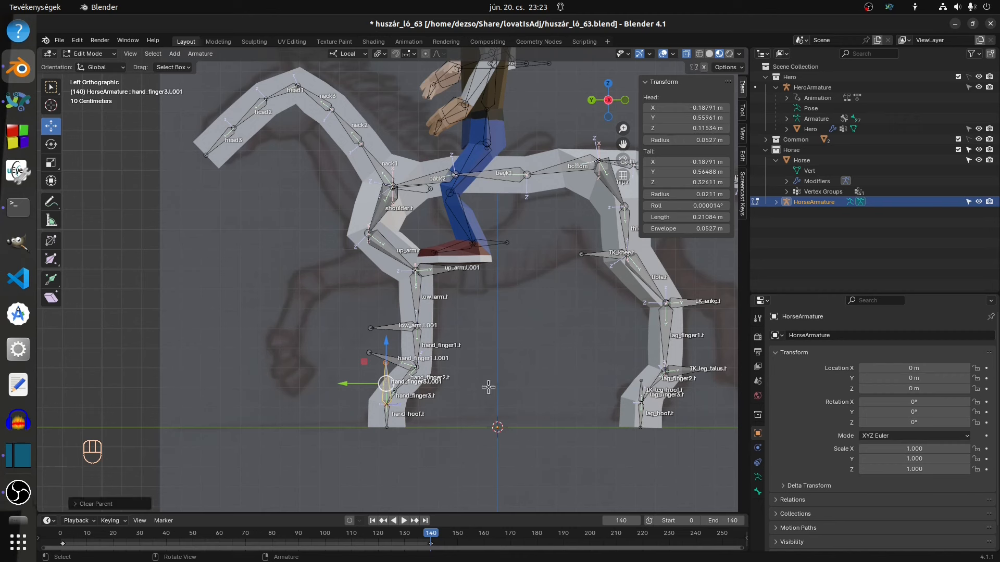
key("F2")
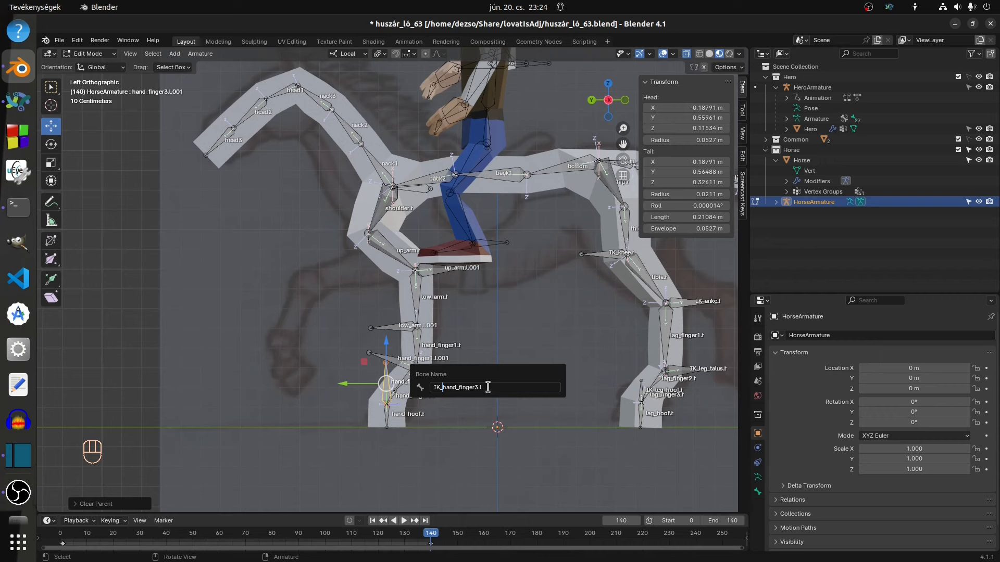
key("Return")
- Clear the parent of the bone extruded from hand_finger1.l and rename it IK_hand_finger1.l
left_click(399, 365)
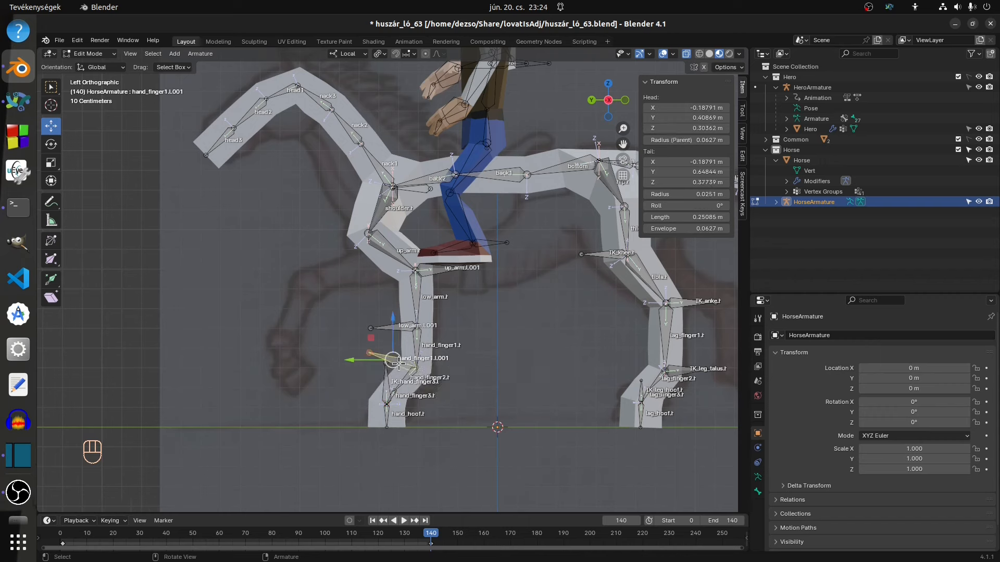
key("alt+p")
left_click(398, 363)
key("F2")
key("End")
key("BackSpace")
key("BackSpace")
key("BackSpace")
key("BackSpace")
key("Home")
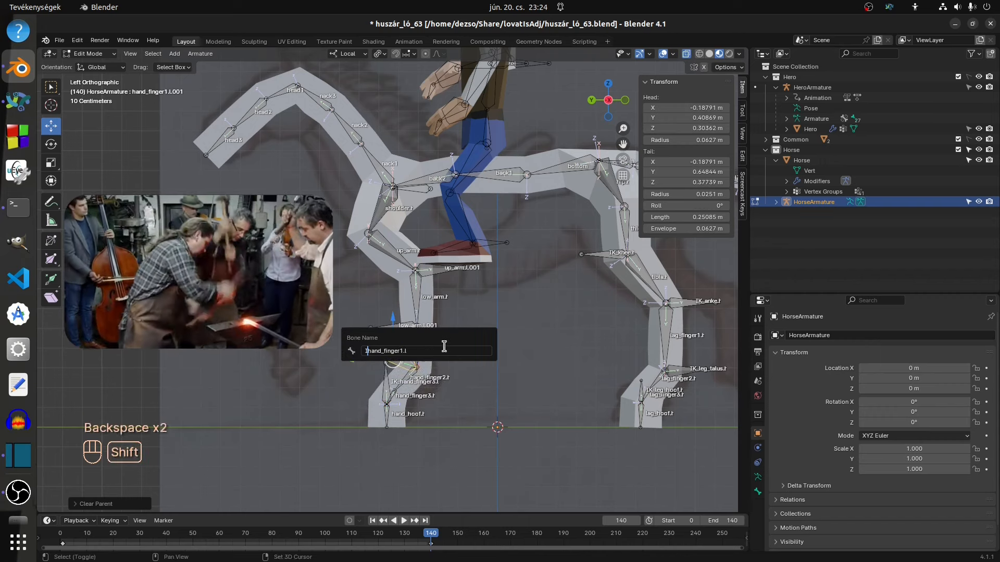
type("IK_")
key("Return")
- Clear the parent of the bone extruded from low_arm.l and rename it IK_low_arm.l
left_click(393, 327)
key("alt+p")
left_click(394, 328)
key("F2")
key("End")
key("BackSpace")
key("BackSpace")
key("BackSpace")
key("BackSpace")
key("Home")
type("IK_")
key("Return")
- Clear the parent of the bone extruded from up_arm.l and rename it IK_up_arm.l
left_click(439, 269)
key("alt+p")
key("F2")
key("End")
key("BackSpace")
key("BackSpace")
key("BackSpace")
key("BackSpace")
key("Home")
type("IK_")
key("Return")
- Return to Pose Mode and add an Inverse Kinematics constraint with chain length 2 to the low_arm.l bone
left_click(90, 54)
left_click(97, 87)
left_click(369, 306)
left_click(881, 336)
left_click(859, 382)
double_click(978, 404)
- Set HorseArmature as the low_arm.l constraint's target and pole target, with IK_low_arm.l as target bone and IK_up_arm.l as pole bone
left_click(914, 368)
left_click(910, 381)
scroll(910, 382, "down", 20)
left_click(892, 470)
left_click(908, 394)
left_click(906, 406)
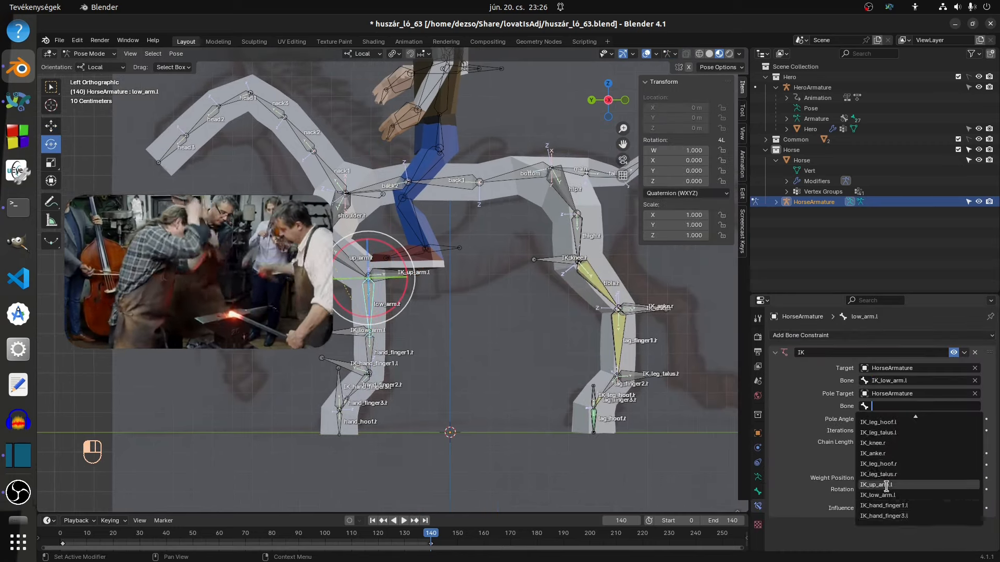
left_click(886, 486)
- Adjust the low_arm.l IK constraint's pole angle to -60°
middle_click_drag(469, 313, 520, 333)
left_click_drag(919, 419, 878, 422)
middle_click_drag(417, 323, 448, 339)
left_click(393, 358)
left_click(394, 282)
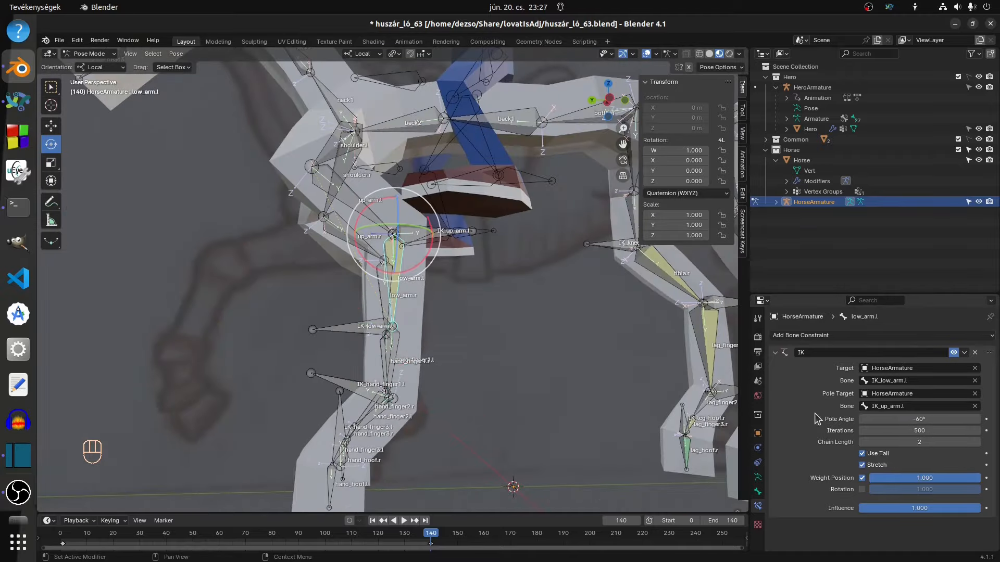
- Add an Inverse Kinematics constraint to hand_finger1.l with HorseArmature as target and pole target, and IK_hand_finger1.l as target bone
left_click(394, 357)
left_click(882, 335)
left_click(914, 368)
left_click(885, 407)
left_click(912, 393)
left_click(919, 381)
left_click(885, 490)
- Choose the pole bone for the hand_finger1.l IK constraint and adjust its pole angle
left_click(919, 406)
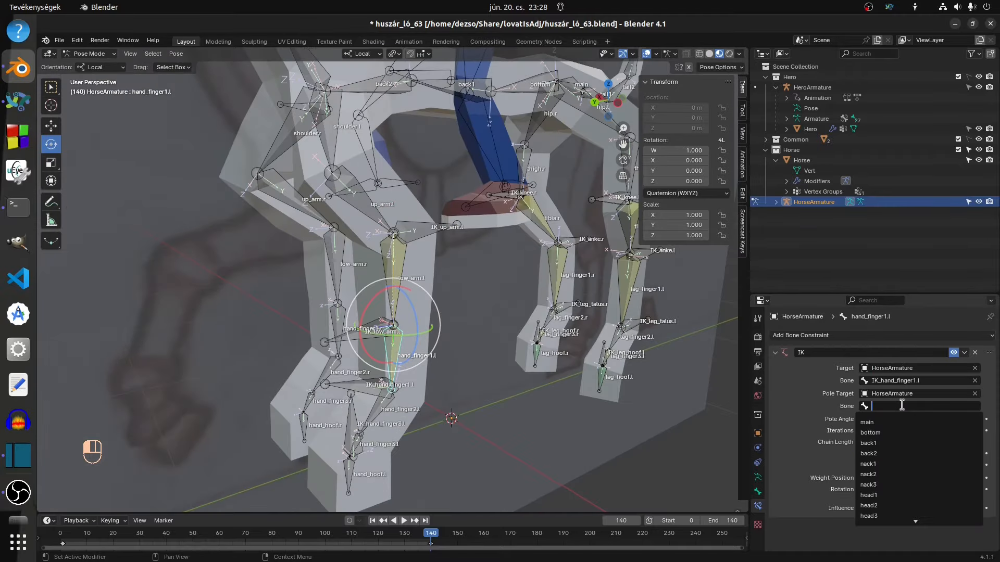
left_click(886, 516)
left_click_drag(919, 419, 924, 419)
- Add an Inverse Kinematics constraint to hand_finger3.l with HorseArmature as target and IK_hand_finger3.l as target bone
left_click(359, 445)
left_click(815, 335)
left_click(880, 382)
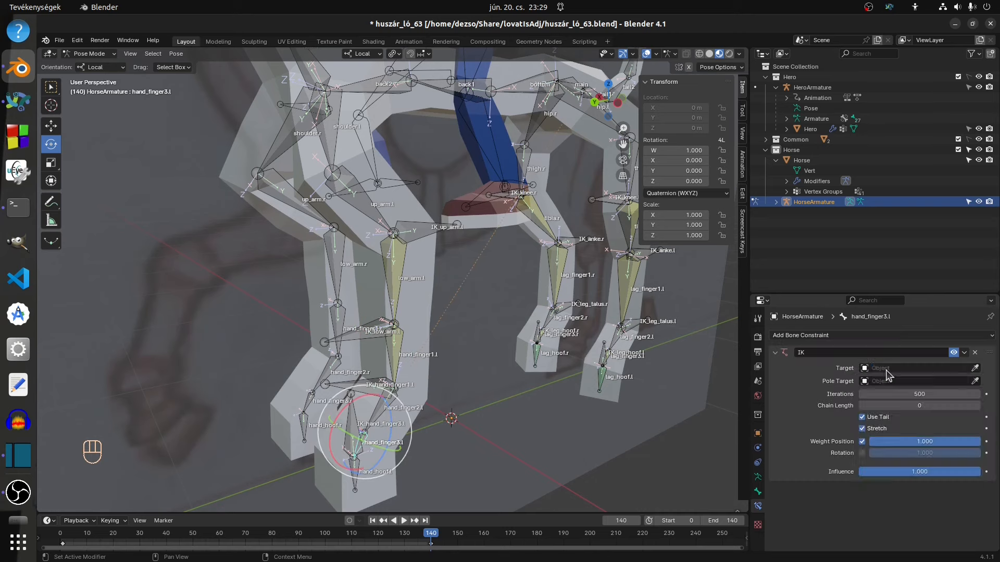
left_click(887, 368)
left_click(884, 426)
left_click(893, 380)
scroll(896, 491, "down", 20)
left_click(895, 491)
- Turn off Inherit Rotation in the hand_hoof.l bone's relations and compare it with a hind hoof bone
left_click(354, 471)
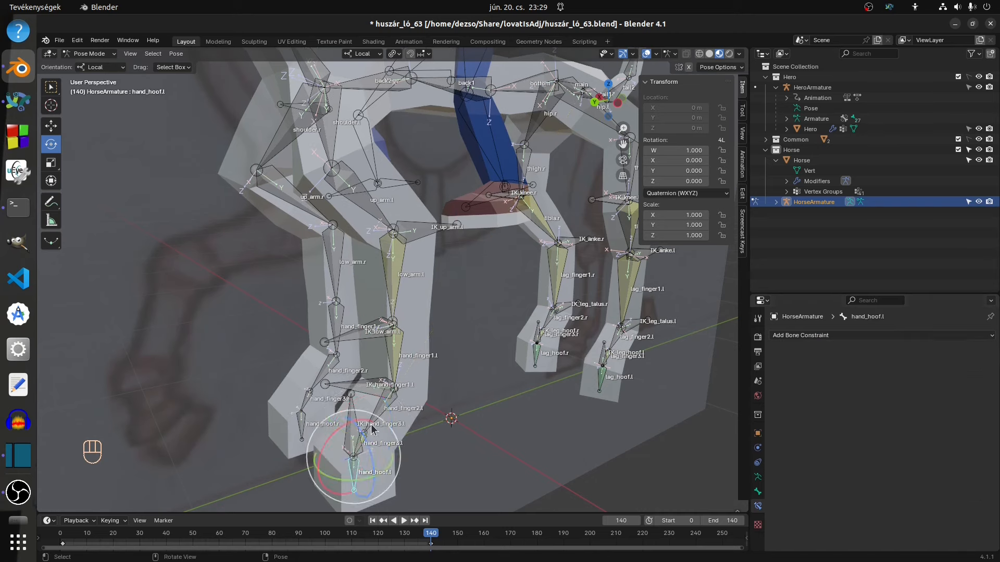
left_click(360, 445)
middle_click_drag(513, 432, 476, 404)
scroll(476, 404, "down", 2)
left_click(356, 423)
left_click(758, 492)
left_click(861, 448)
left_click(590, 399)
left_click(360, 421)
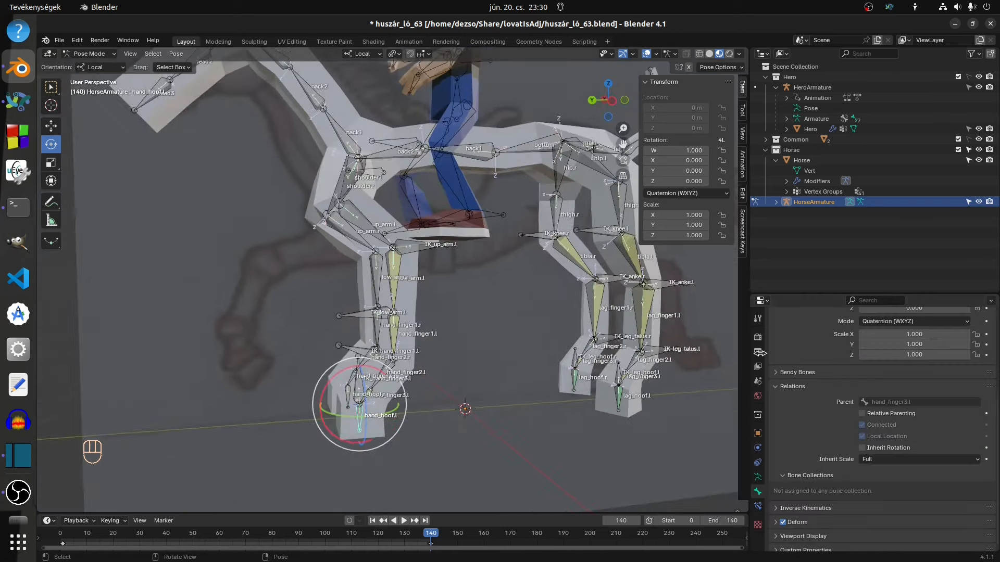
- Add a Copy Rotation constraint to hand_hoof.l with HorseArmature as target and choose its target bone
left_click(757, 506)
left_click(815, 334)
left_click(812, 371)
left_click(893, 380)
left_click(885, 469)
left_click(919, 465)
left_click(885, 528)
- Try rotating the left front leg's control bones and undo the changes
left_click(370, 381)
scroll(365, 443, "up", 3)
left_click_drag(376, 308, 370, 314)
left_click_drag(402, 345, 433, 333)
key("ctrl+z")
left_click(411, 360)
left_click(359, 297)
key("ctrl+z")
- Lift the left front leg forward by moving its IK control bones in a side view, and save incrementally as huszár_ló_64
key("ctrl+KP_3")
left_click(50, 126)
left_click_drag(391, 239, 278, 203)
left_click(279, 223)
left_click(458, 155)
left_click_drag(402, 135, 399, 133)
left_click(302, 187)
left_click_drag(304, 163, 311, 148)
key("ctrl+alt+s")
- Bend the raised left front leg further by moving its control bones upward, including IK_hand_finger1.l
left_click(281, 238)
mouse_move(312, 239)
middle_mouse_down()
mouse_move(412, 250)
mouse_move(328, 245)
middle_mouse_up()
left_click(364, 198)
left_click(318, 226)
left_click(319, 174)
left_click_drag(317, 136, 321, 115)
left_click(255, 222)
left_click_drag(275, 188, 277, 156)
key("ctrl+KP_3")
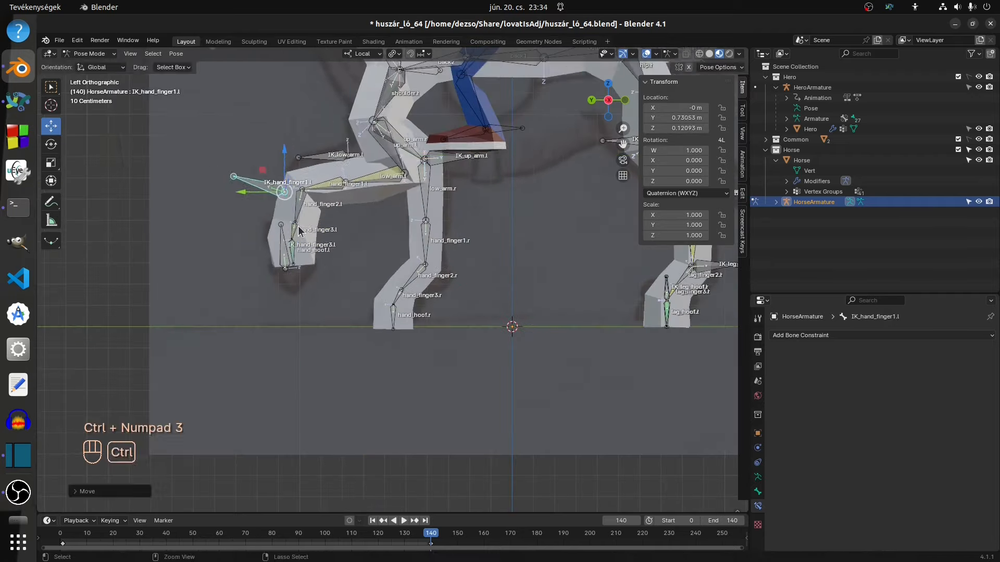
- Reposition the raised leg's lower control bones in the side view, moving IK_hand_finger3.l to change the hoof's position
left_click(307, 161)
left_click_drag(328, 127, 333, 117)
left_click(282, 247, "shift")
left_click_drag(279, 186, 255, 202)
left_click_drag(241, 265, 261, 248)
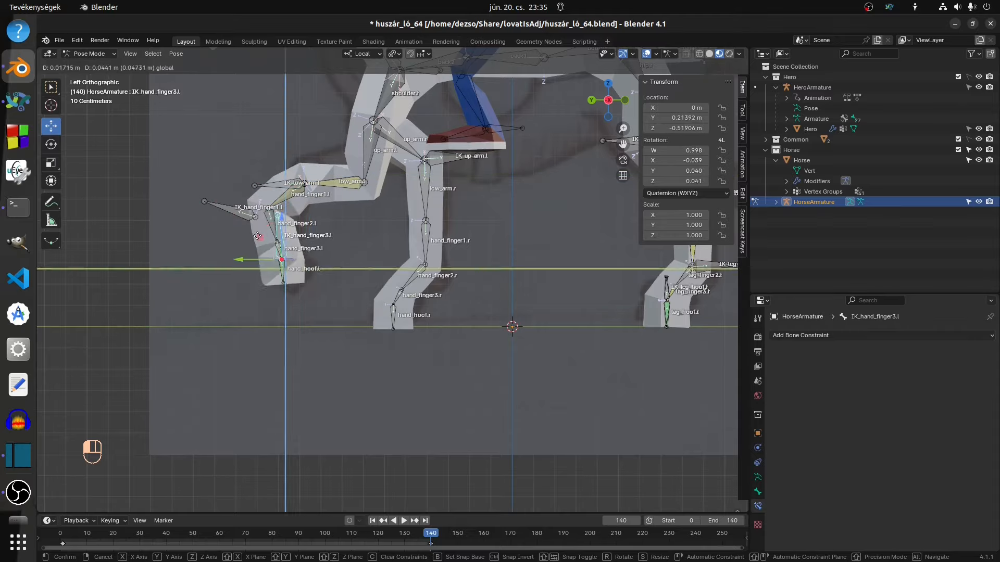
- Shift IK_up_arm.l sideways and rotate IK_low_arm.l to test how the raised left front leg bends
left_click(51, 144)
left_click(464, 154)
middle_click_drag(365, 219, 458, 255)
left_click(51, 126)
left_click_drag(357, 152, 378, 153)
middle_click_drag(417, 229, 333, 219)
left_click(51, 144)
left_click_drag(261, 203, 292, 159)
- Move IK_low_arm.l vertically and reposition the raised leg's other control bones, including IK_hand_finger1.l
left_click(51, 126)
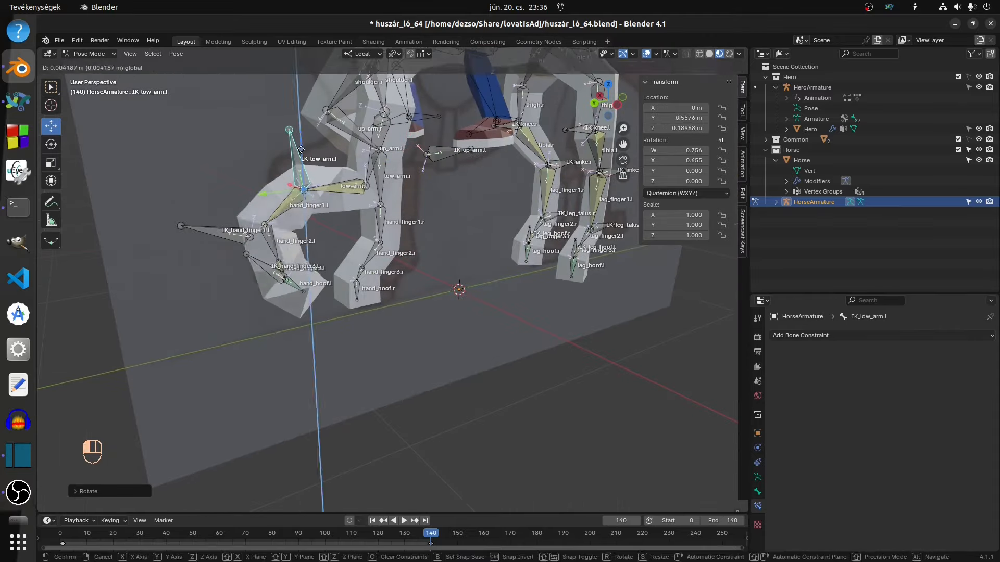
middle_click_drag(333, 230, 360, 246)
key("ctrl+KP_3")
left_click_drag(401, 135, 338, 164)
left_click(360, 181)
mouse_move(406, 218)
middle_mouse_down()
mouse_move(334, 234)
mouse_move(406, 216)
middle_mouse_up()
left_click(301, 184)
left_click(253, 222)
left_click_drag(252, 206, 278, 209)
- Lower the left front leg back to a standing stance by moving its IK control bones
left_click(610, 103)
left_click(315, 175)
left_click_drag(337, 178, 398, 245)
left_click(51, 144)
left_click(51, 126)
left_click(389, 282)
left_click_drag(365, 299, 391, 267)
left_click(51, 144)
middle_click_drag(354, 292, 228, 288)
- Shift IK_up_arm.l sideways along the X axis to align the standing left front leg
left_click(51, 126)
left_click(404, 179)
middle_click_drag(458, 260, 333, 250)
left_click_drag(419, 181, 435, 182)
middle_click_drag(365, 250, 468, 252)
left_click_drag(386, 180, 401, 180)
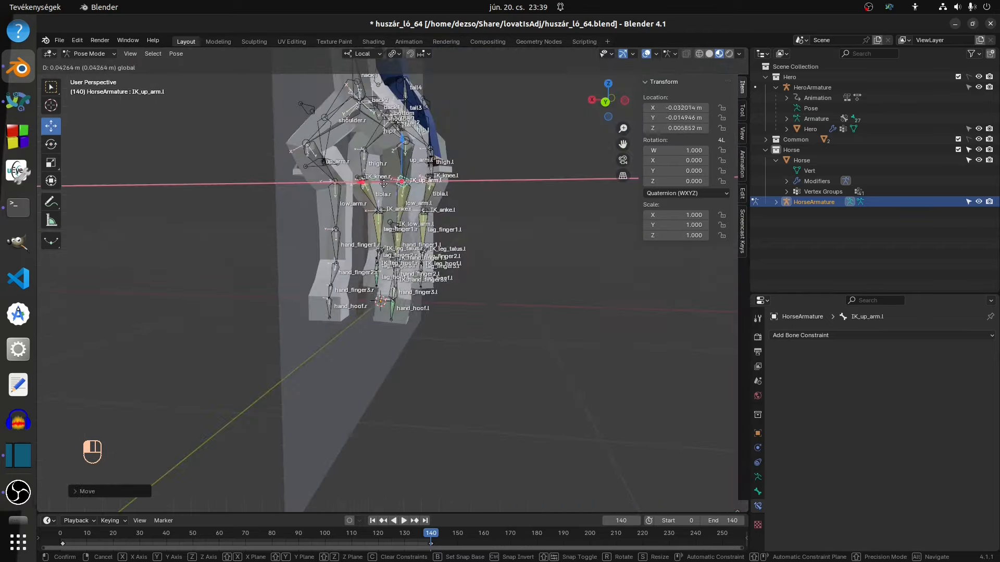
- Turn on auto keying and keyframe the left front leg's control bones at frame 80
middle_click_drag(459, 250, 344, 248)
scroll(416, 219, "up", 2)
left_click(435, 159)
left_click(432, 229)
left_click(349, 521)
left_click(395, 281)
right_click(370, 203)
mouse_move(430, 536)
left_mouse_down()
mouse_move(272, 537)
mouse_move(431, 537)
left_mouse_up()
left_click(370, 202)
left_click(391, 200, "shift")
- Recalculate bone roll on the left front leg in Edit Mode and return to Pose Mode
middle_click_drag(487, 244, 547, 245)
key("Tab")
left_click(393, 315)
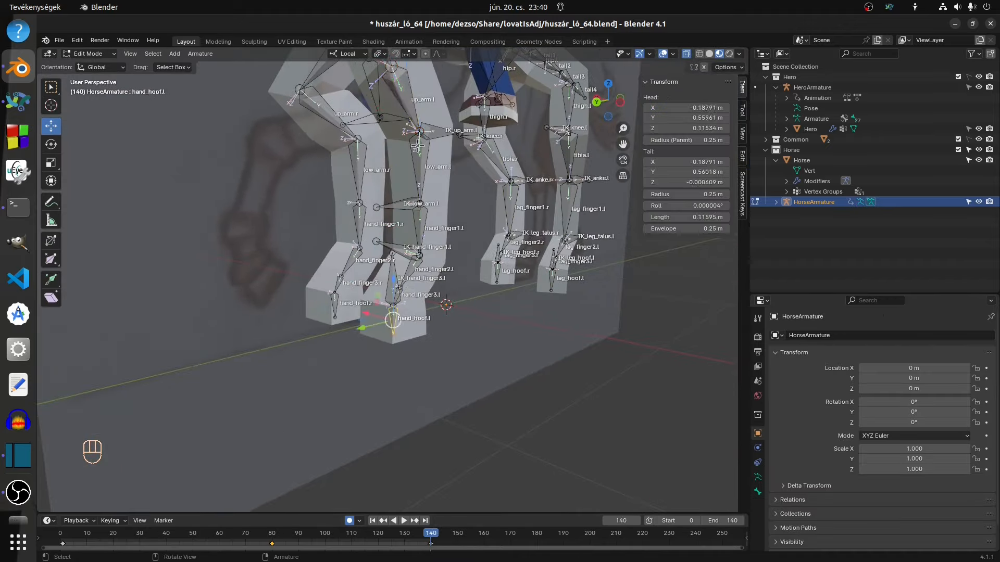
key("ctrl+l")
key("ctrl+KP_1")
key("shift+n")
left_click(495, 240)
key("Tab")
- Move IK_up_arm.l sideways at frame 140 and adjust the pole angle of the low_arm.l IK constraint
middle_click_drag(498, 195, 618, 283)
left_click(393, 137)
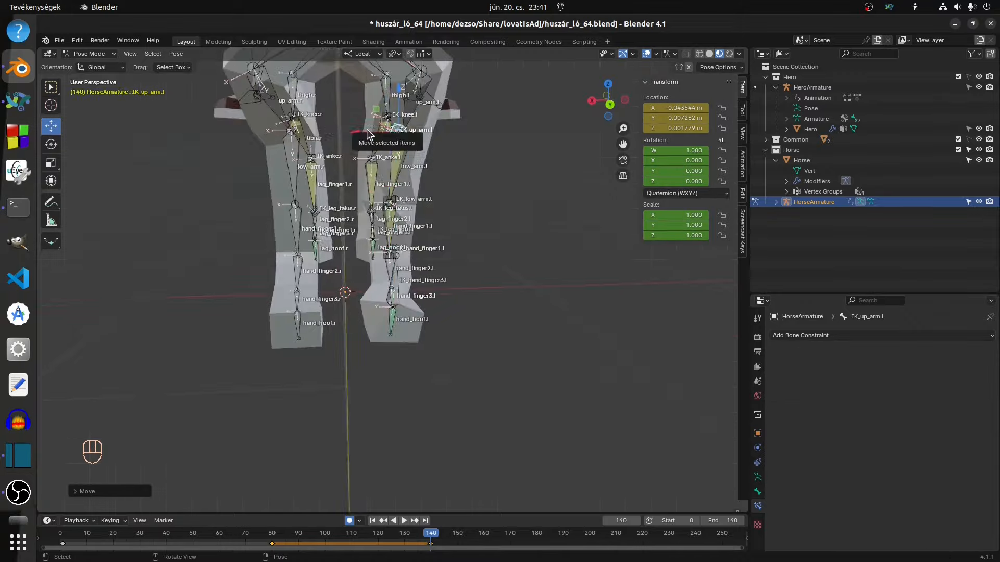
key("ctrl+KP_1")
left_click_drag(359, 139, 352, 138)
middle_click_drag(391, 234, 521, 250)
left_click(432, 166)
mouse_move(919, 419)
left_mouse_down()
mouse_move(932, 419)
mouse_move(909, 420)
mouse_move(932, 419)
left_mouse_up()
key("KP_Decimal")
scroll(511, 239, "down", 5)
- Pose the left front leg raised forward at frame 140 with IK_low_arm.l, IK_hand_finger1.l and IK_hand_finger3.l, and scrub the timeline to check it
left_click(391, 326)
middle_click_drag(469, 271, 526, 260)
left_click(362, 308)
mouse_move(430, 536)
left_mouse_down()
mouse_move(272, 537)
mouse_move(431, 537)
left_mouse_up()
left_click(375, 364)
left_click(357, 348)
left_click(433, 248, "shift")
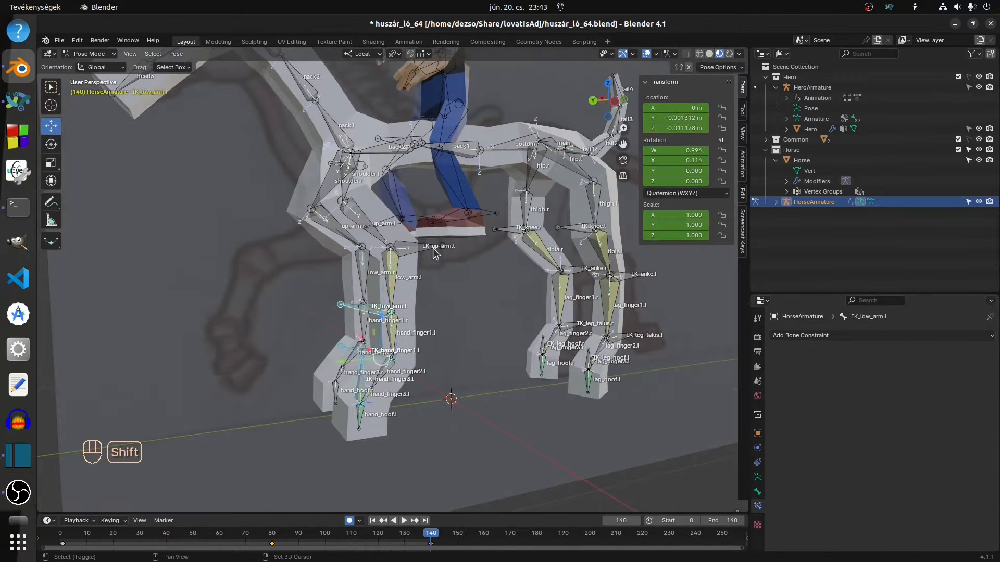
key("ctrl+KP_1")
left_click_drag(383, 333, 278, 315)
left_click(230, 301)
middle_click_drag(177, 296, 233, 308)
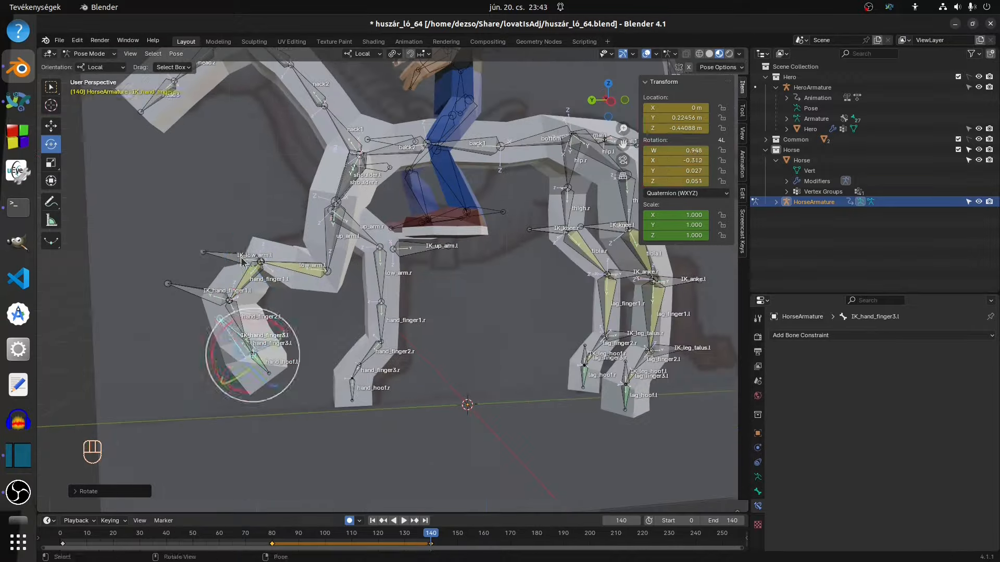
middle_click_drag(447, 293, 484, 477)
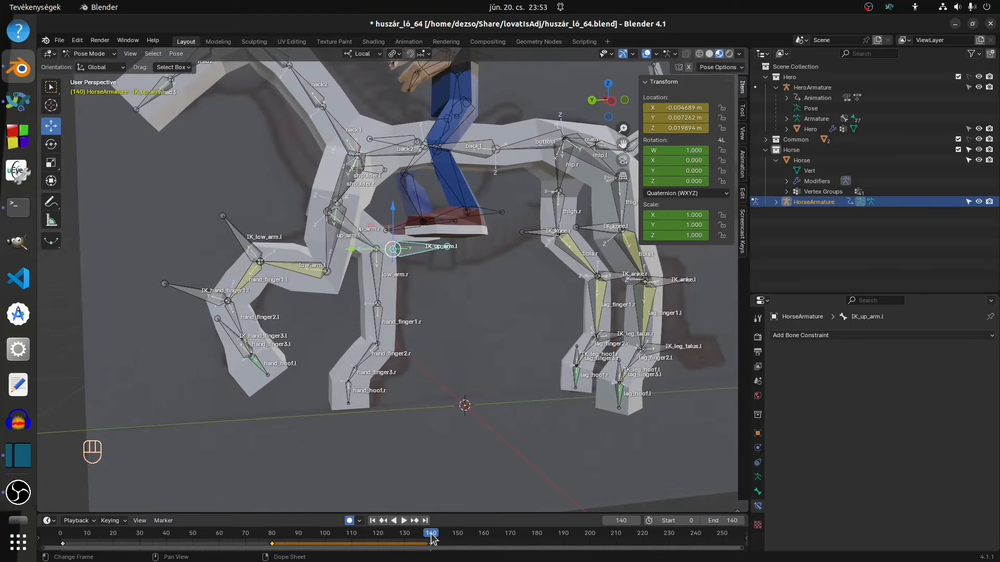
left_click_drag(424, 538, 430, 559)
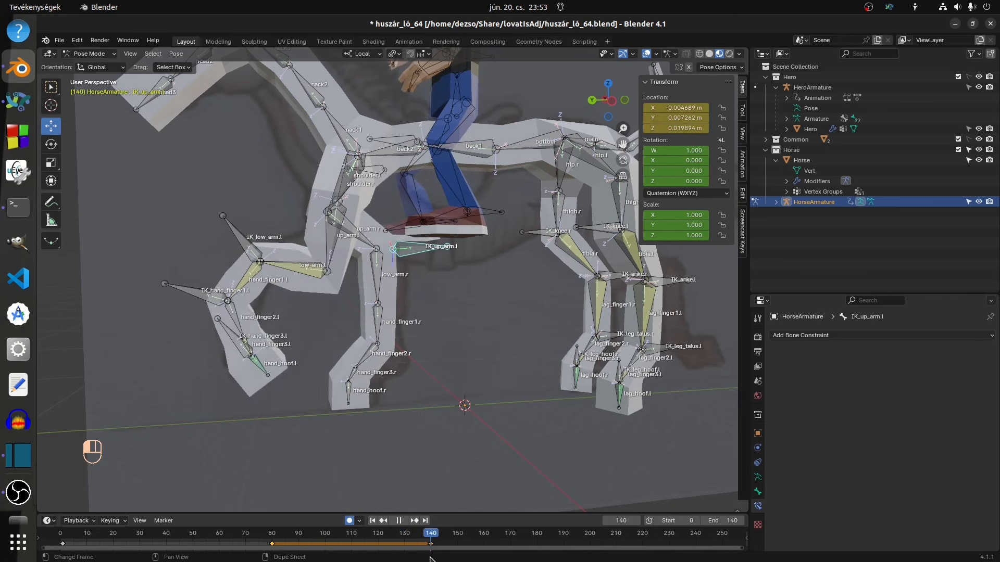
- Symmetrize IK_up_arm.l, IK_low_arm.l, IK_hand_finger1.l and IK_hand_finger3.l in Edit Mode to create the right front leg's controls
left_click(94, 54)
left_click(93, 77)
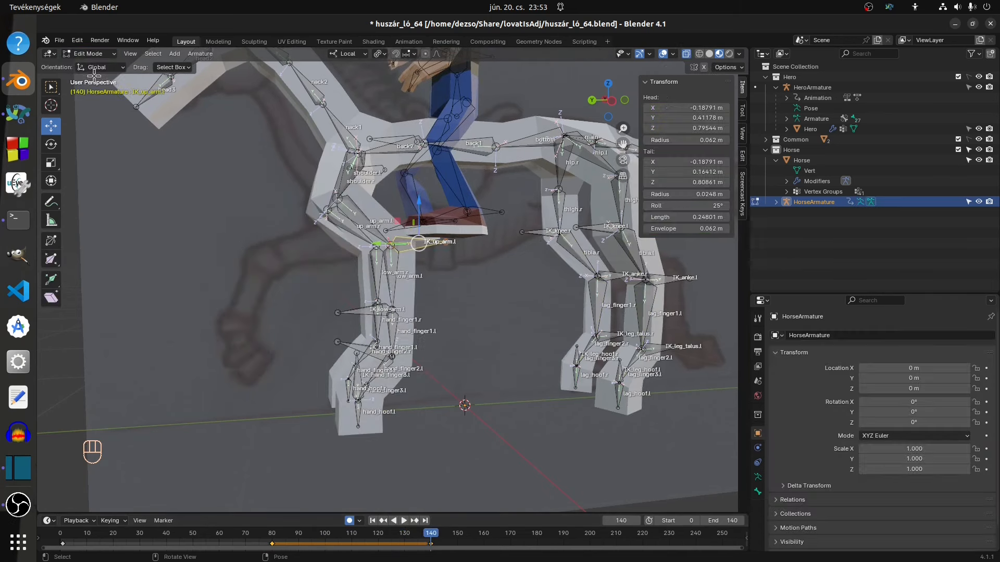
mouse_move(291, 326)
middle_mouse_down()
mouse_move(276, 325)
mouse_move(291, 327)
middle_mouse_up()
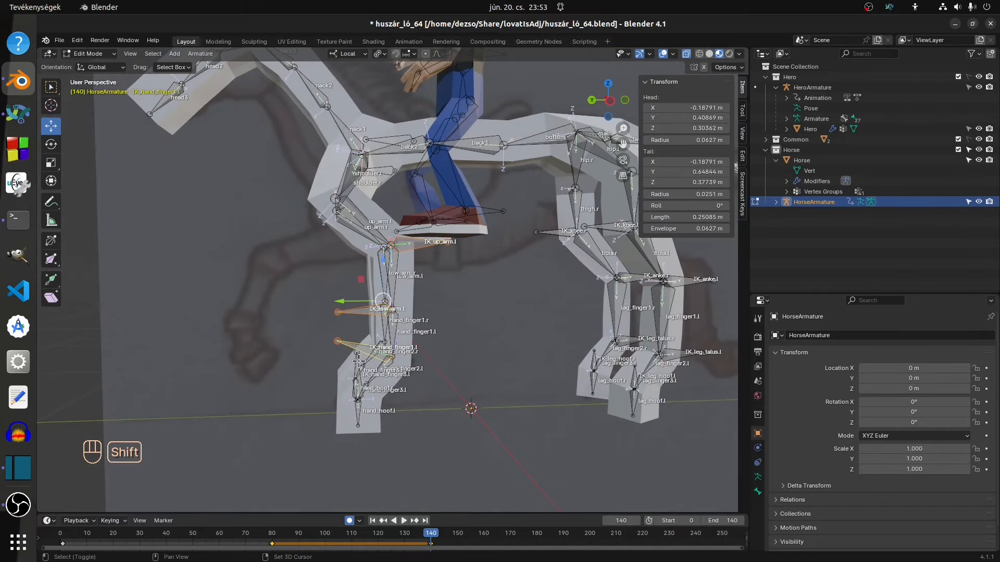
left_click(201, 55)
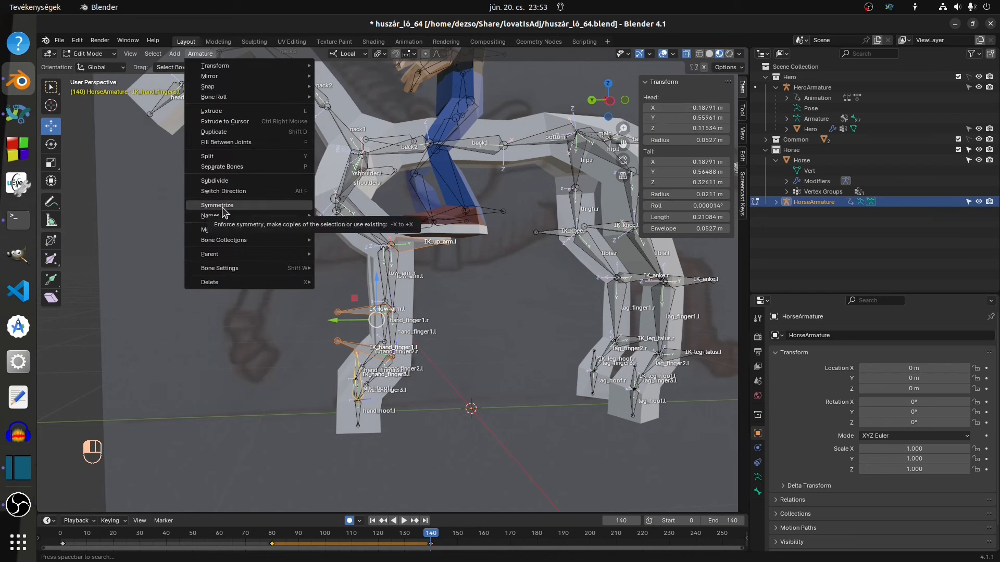
left_click(223, 206)
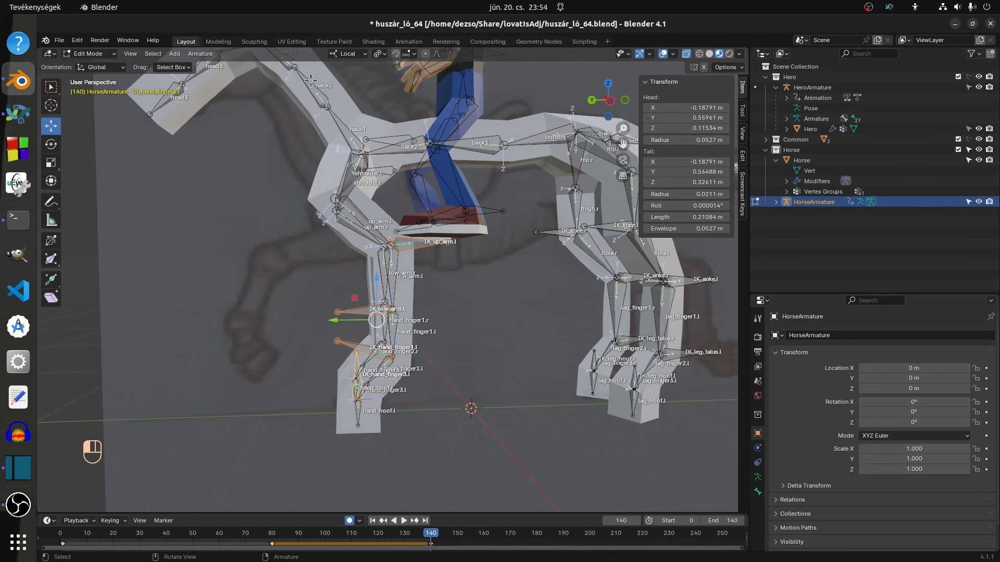
left_click(776, 203, "shift")
scroll(822, 208, "down", 10)
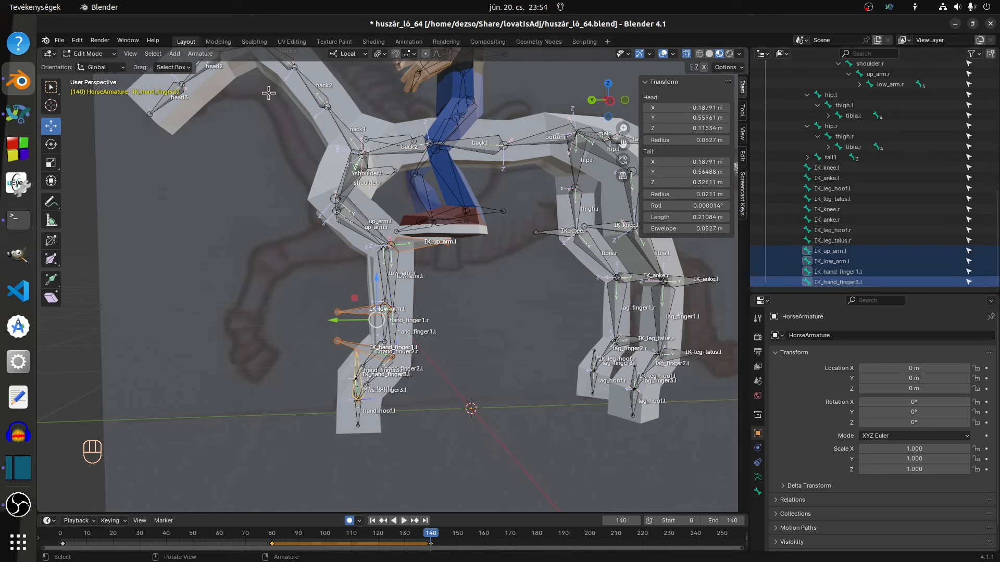
left_click(197, 54)
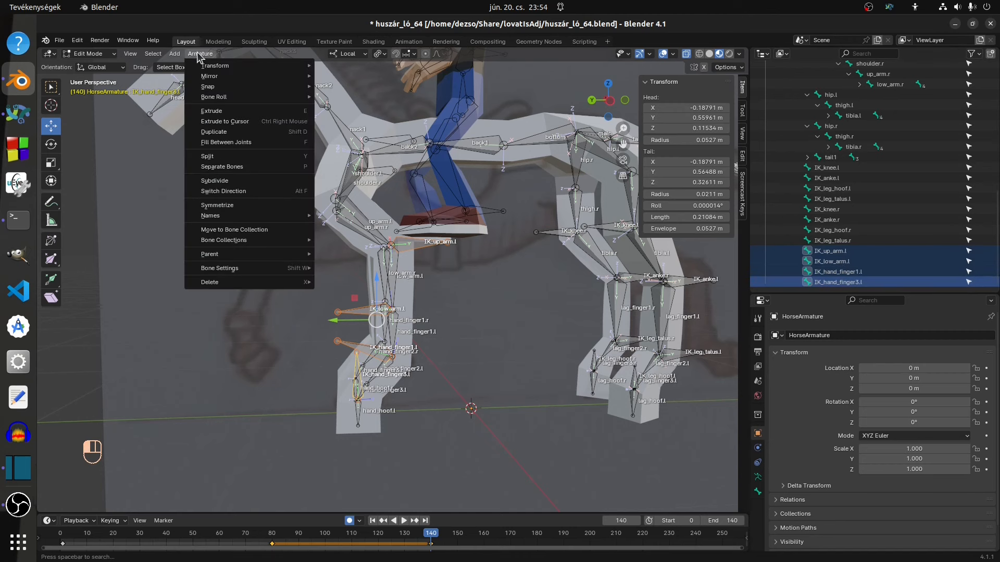
left_click(222, 206)
middle_click_drag(330, 319, 468, 318)
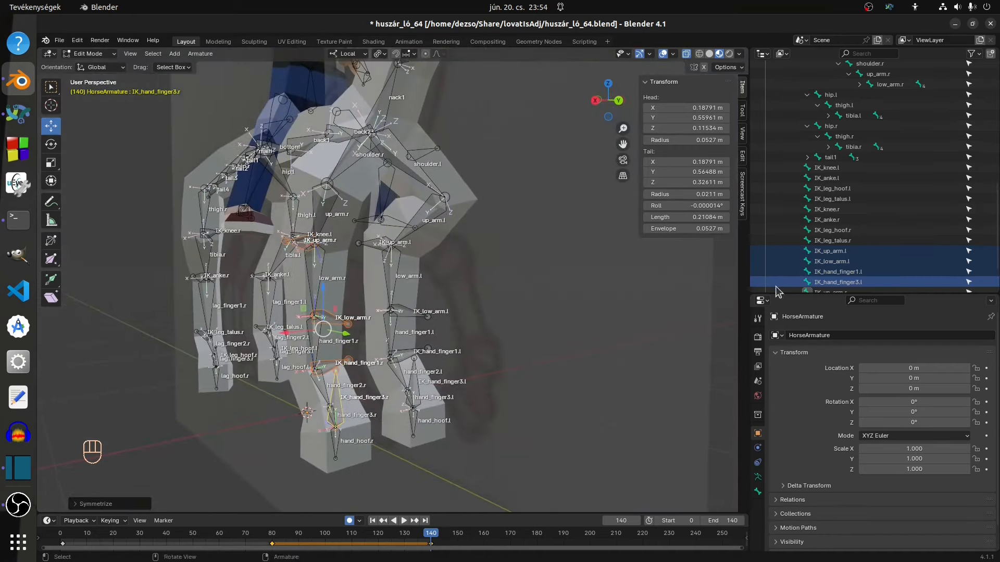
scroll(899, 213, "down", 2)
- Add an Inverse Kinematics constraint to low_arm.r with HorseArmature as both target and pole target
mouse_move(518, 259)
middle_mouse_down()
mouse_move(548, 264)
mouse_move(520, 268)
middle_mouse_up()
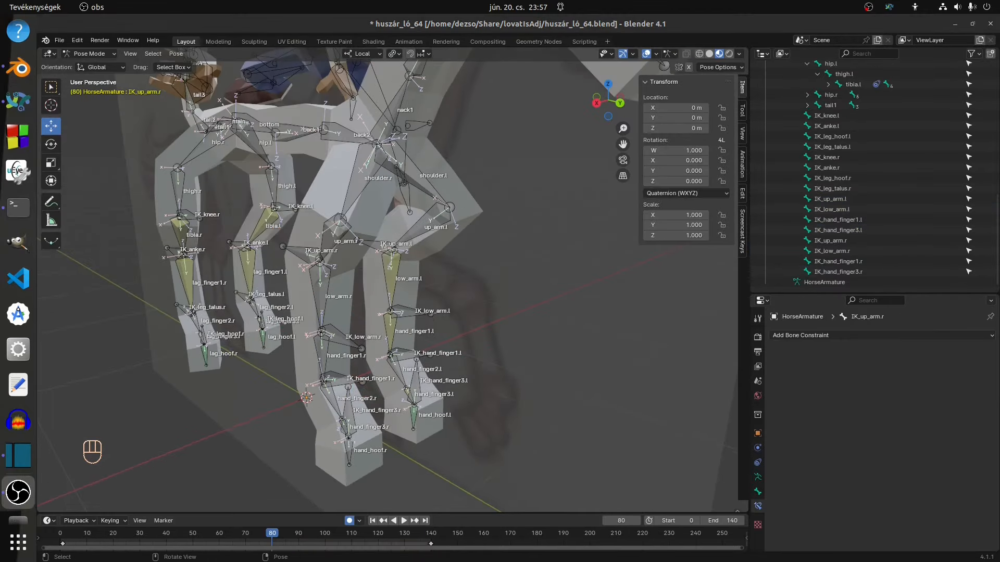
mouse_move(486, 317)
middle_mouse_down()
mouse_move(478, 318)
mouse_move(497, 298)
mouse_move(478, 303)
middle_mouse_up()
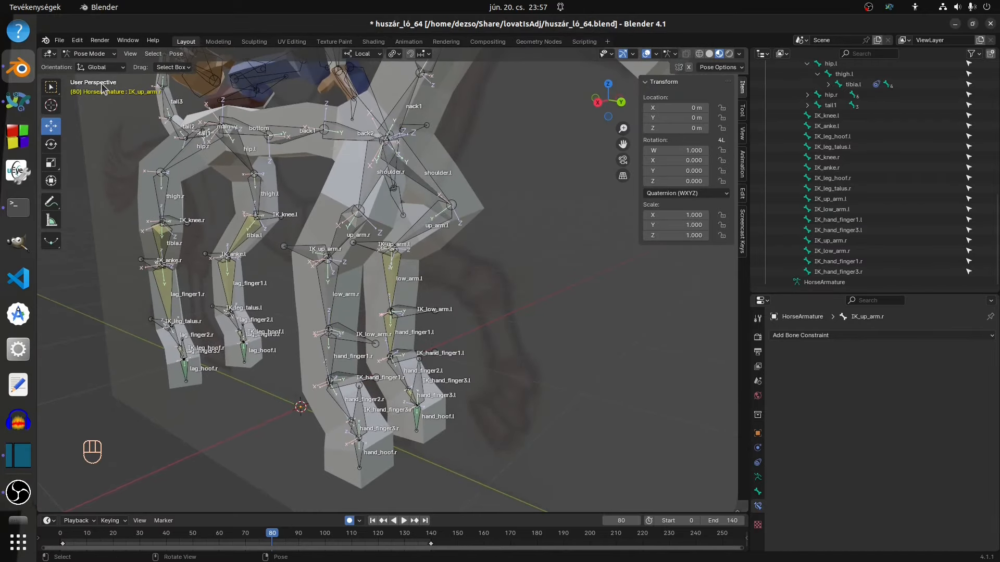
left_click(330, 284)
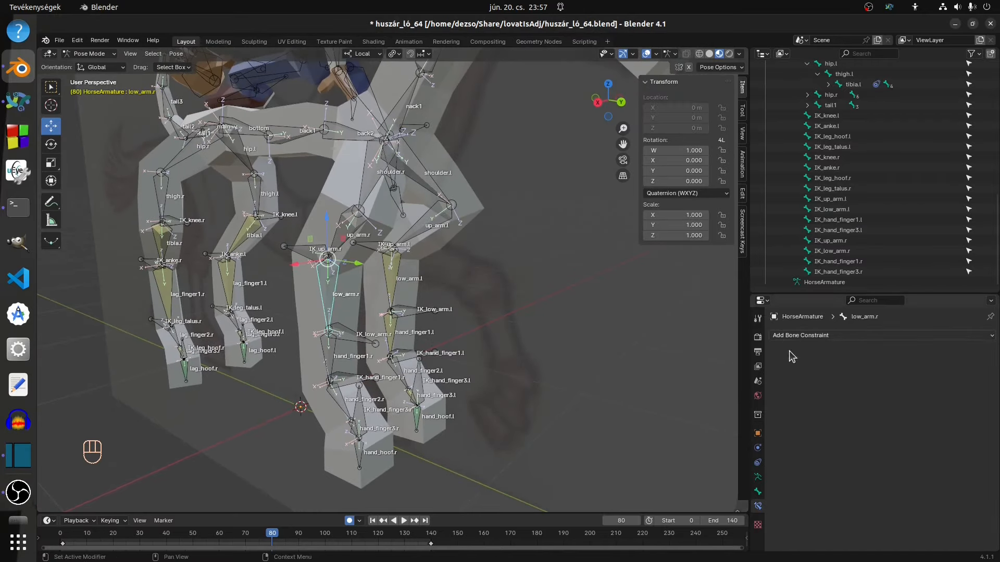
left_click(814, 337)
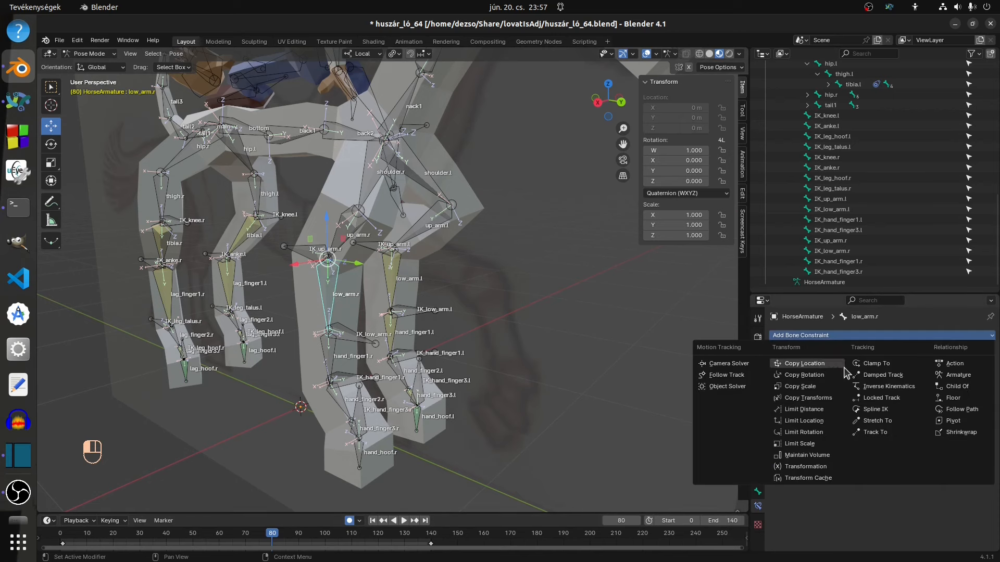
left_click(879, 390)
left_click(900, 368)
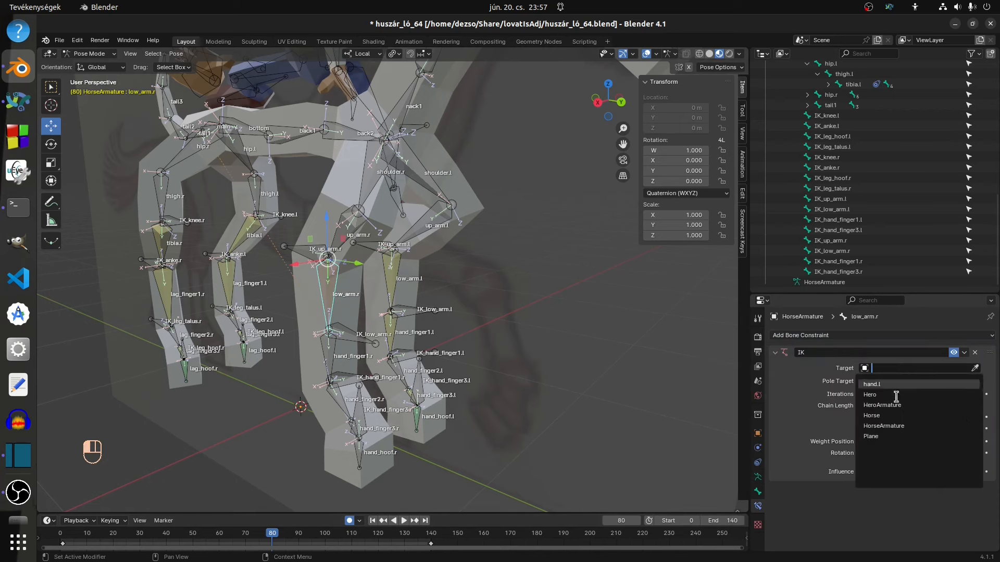
left_click(892, 425)
left_click(902, 395)
left_click(893, 451)
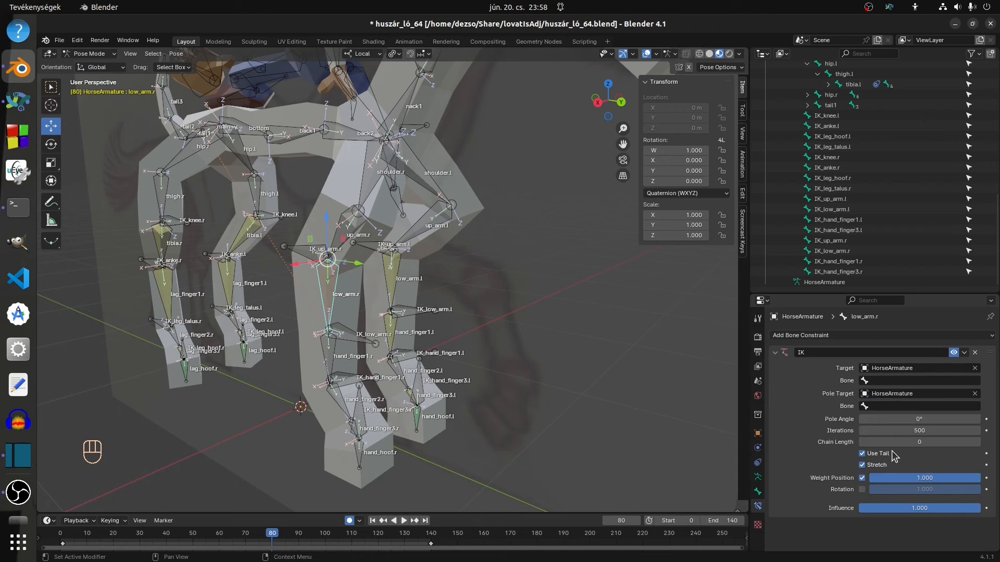
- Choose IK_low_arm.r as the low_arm.r IK target bone and set the chain length to 2
left_click(896, 381)
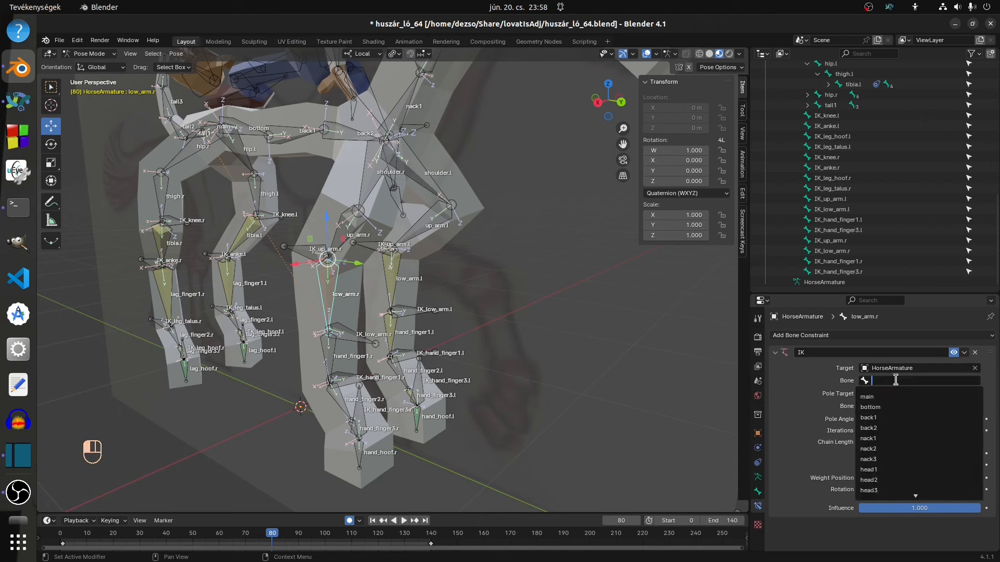
scroll(882, 448, "down", 20)
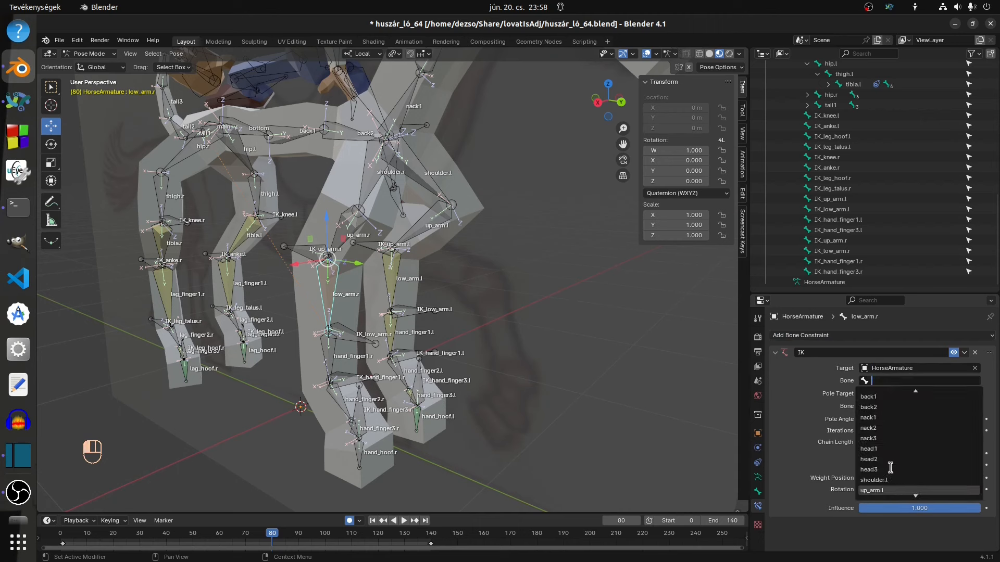
scroll(882, 448, "down", 13)
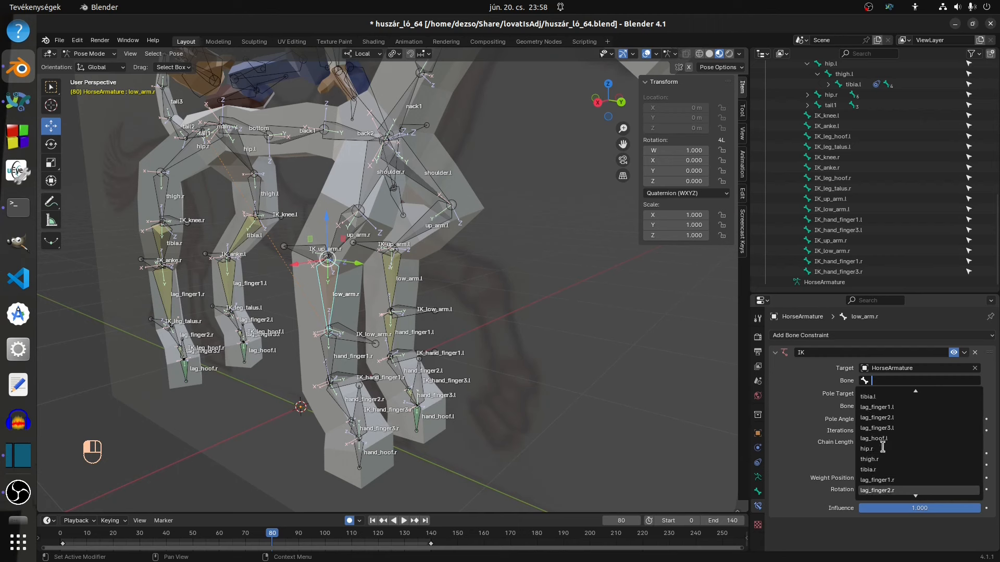
scroll(888, 490, "down", 3)
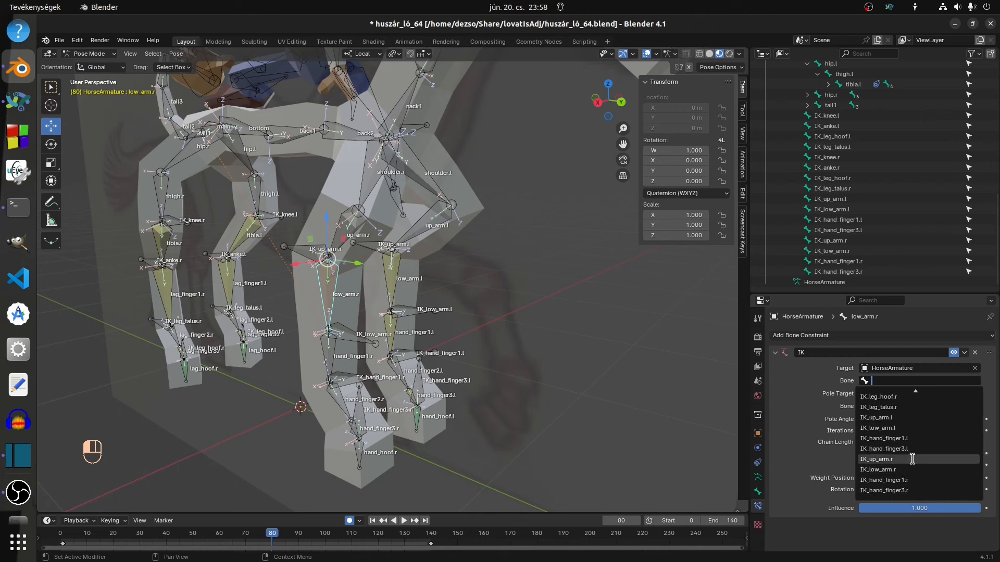
left_click(896, 470)
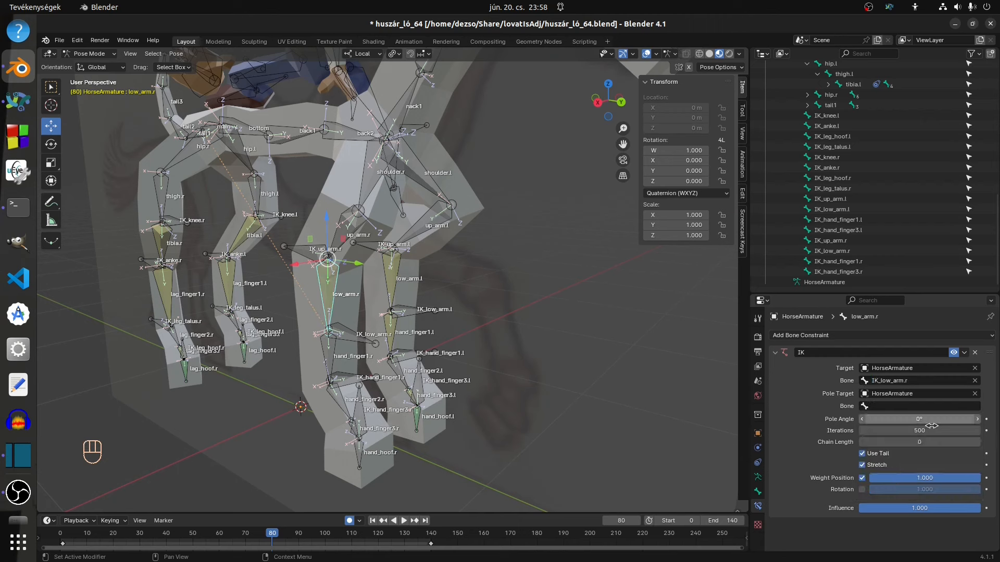
left_click(977, 442)
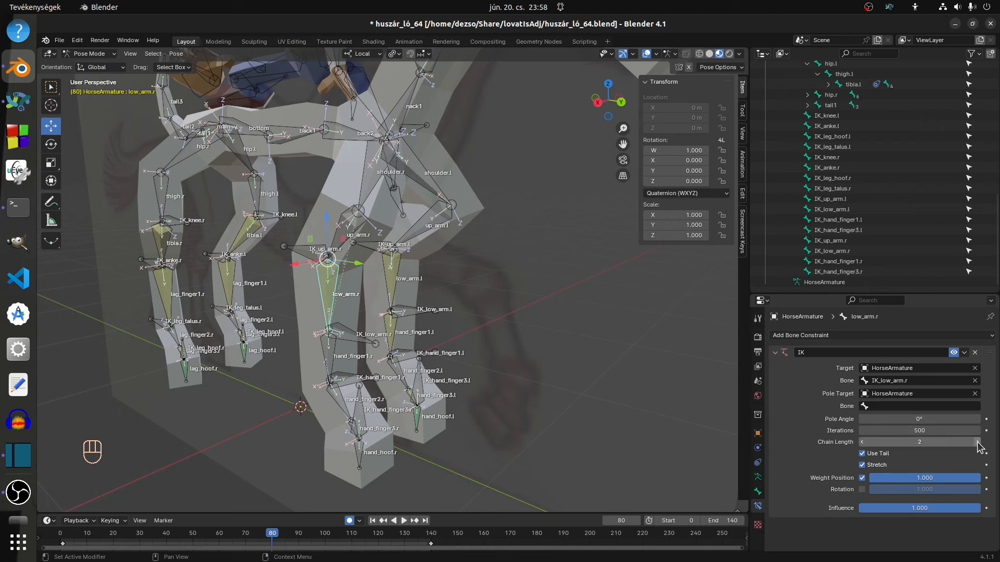
- Choose IK_up_arm.r as the pole bone, set the pole angle to -120.6°, and compare the constraint with low_arm.l's
left_click(898, 406)
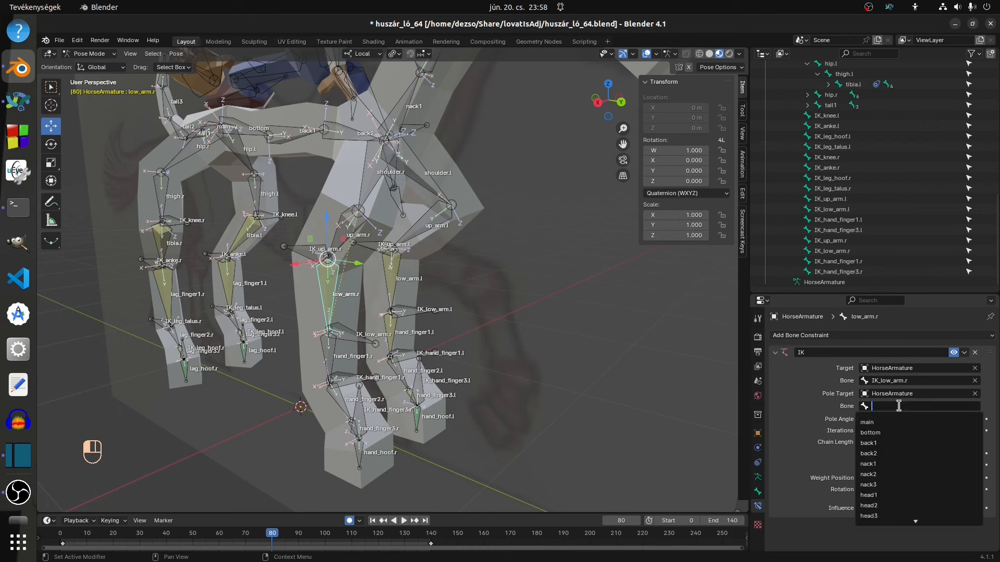
scroll(889, 474, "down", 15)
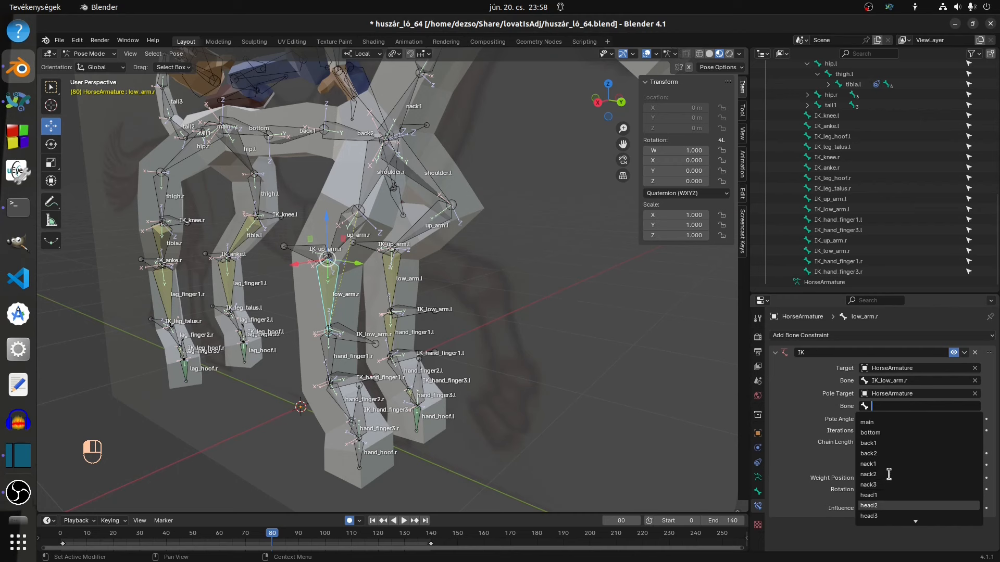
scroll(889, 474, "down", 20)
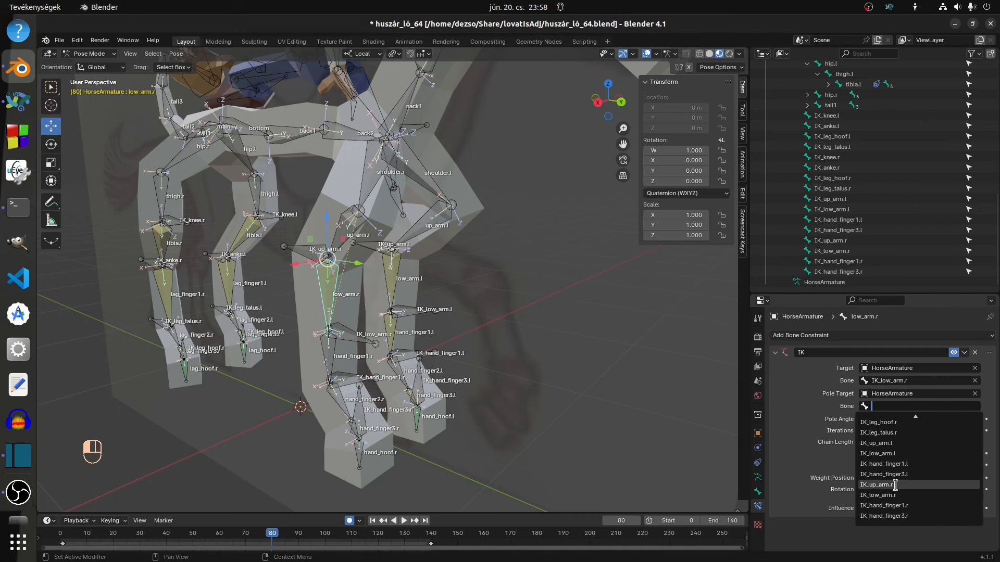
left_click(892, 484)
left_click_drag(920, 419, 867, 419)
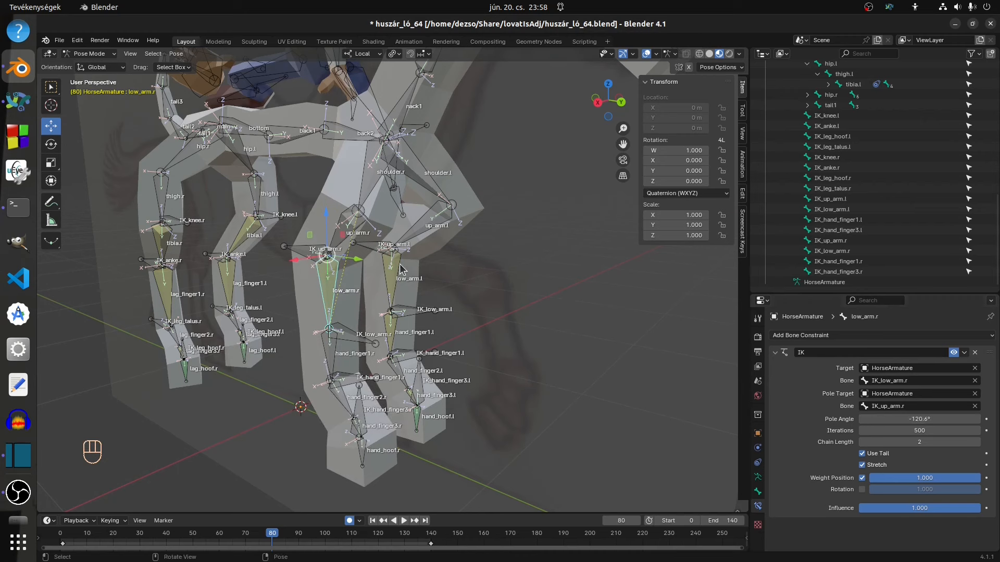
left_click(392, 272)
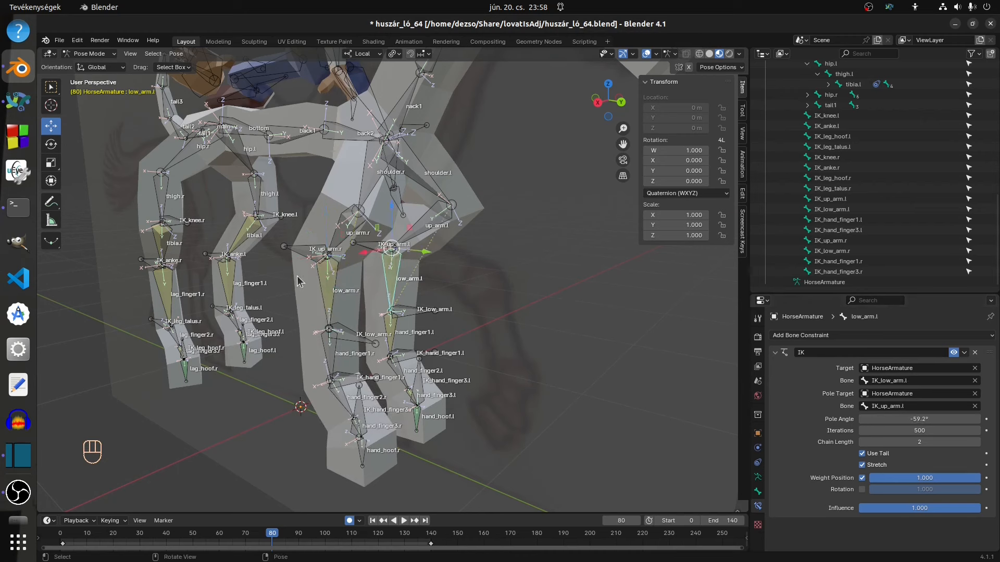
left_click(329, 285)
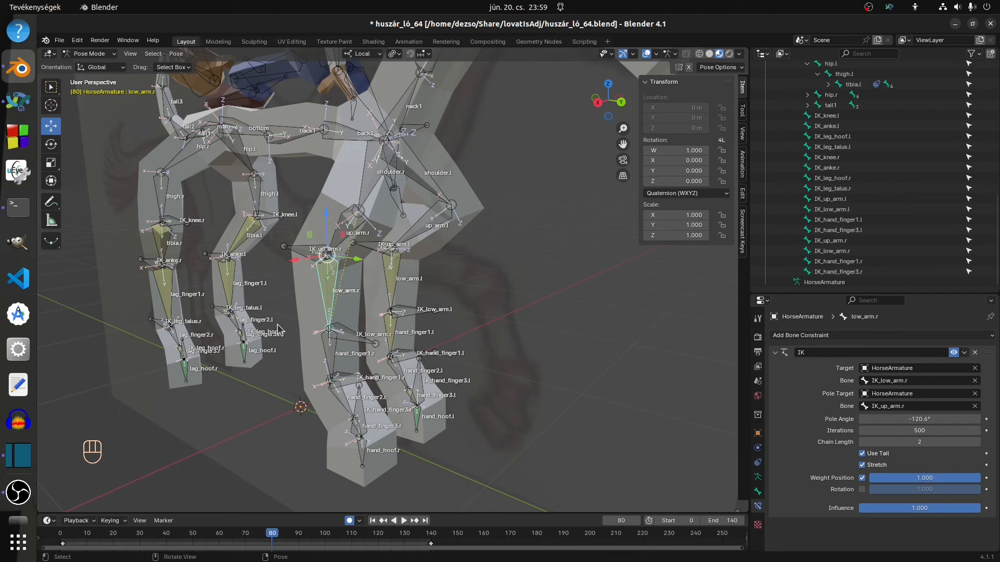
- Add an Inverse Kinematics constraint to hand_finger1.r with chain length 2 and HorseArmature as both target and pole target
left_click(329, 360)
left_click(880, 335)
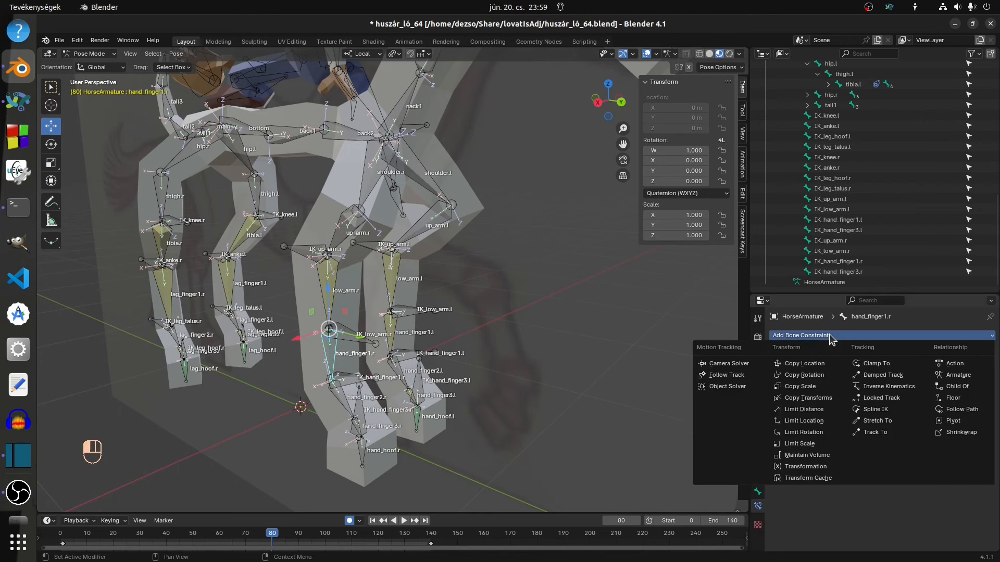
left_click(879, 388)
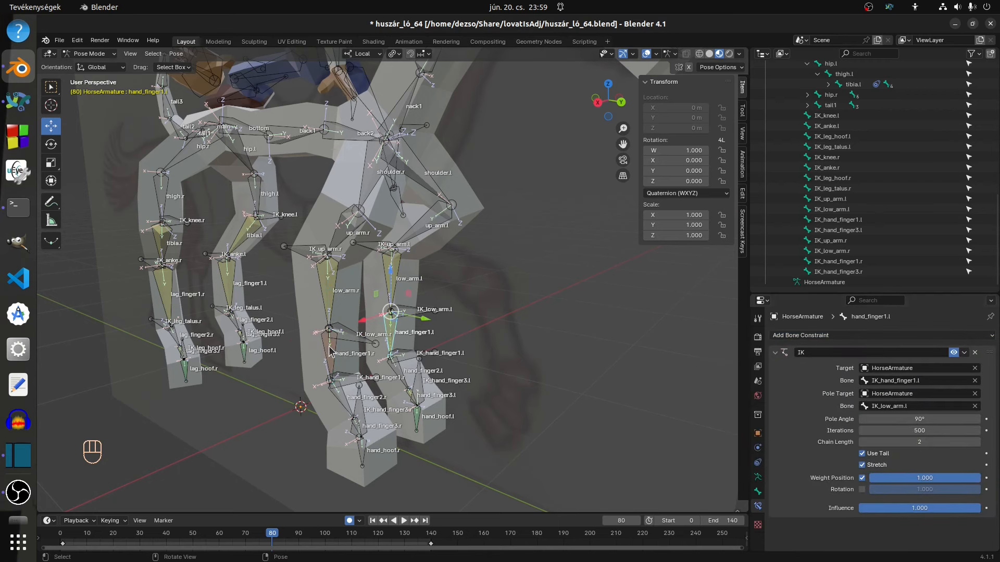
left_click(977, 405)
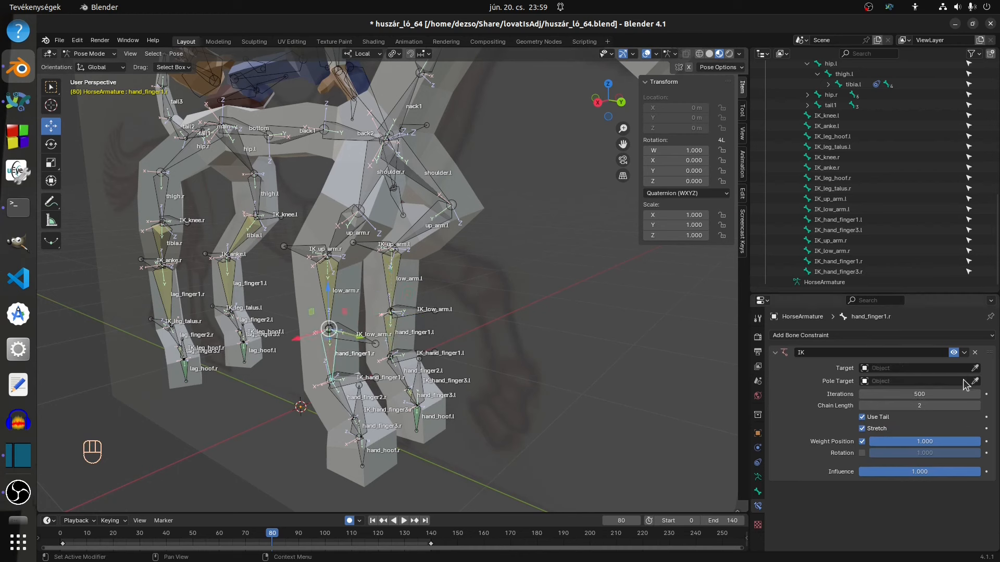
left_click(893, 369)
left_click(885, 426)
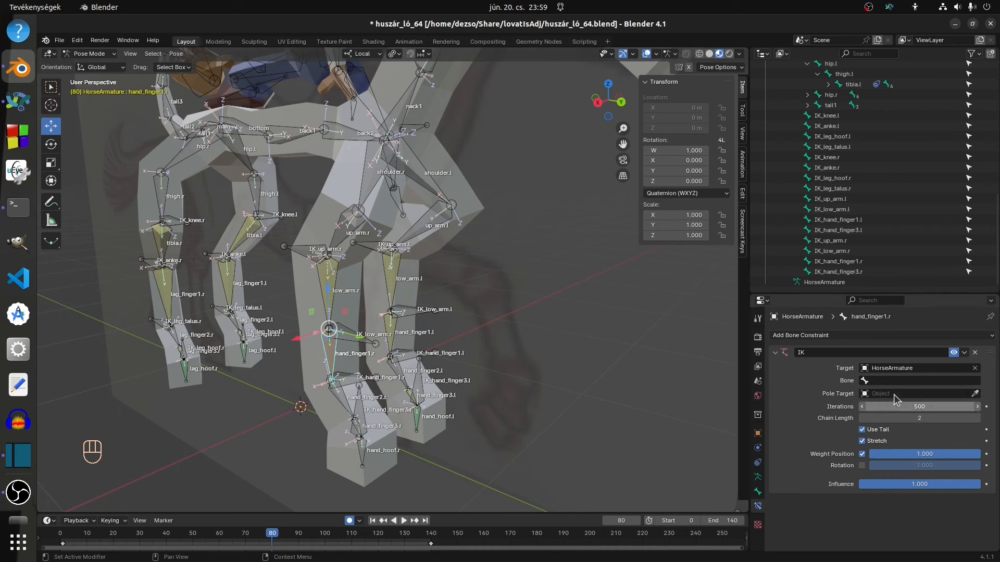
left_click(894, 393)
left_click(893, 452)
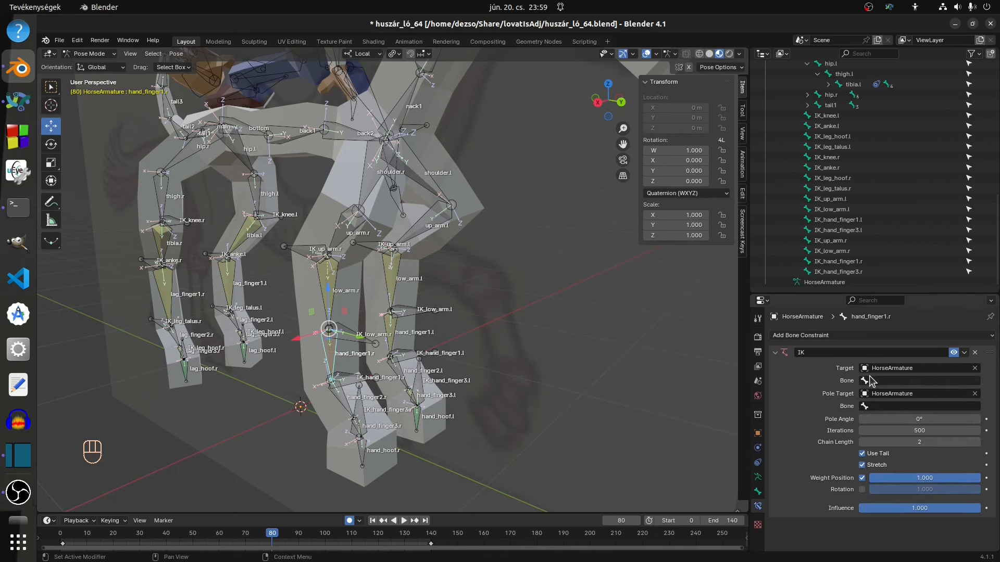
- Choose IK_hand_finger1.r as the hand_finger1.r IK target bone and IK_low_arm.r as its pole bone
left_click(919, 381)
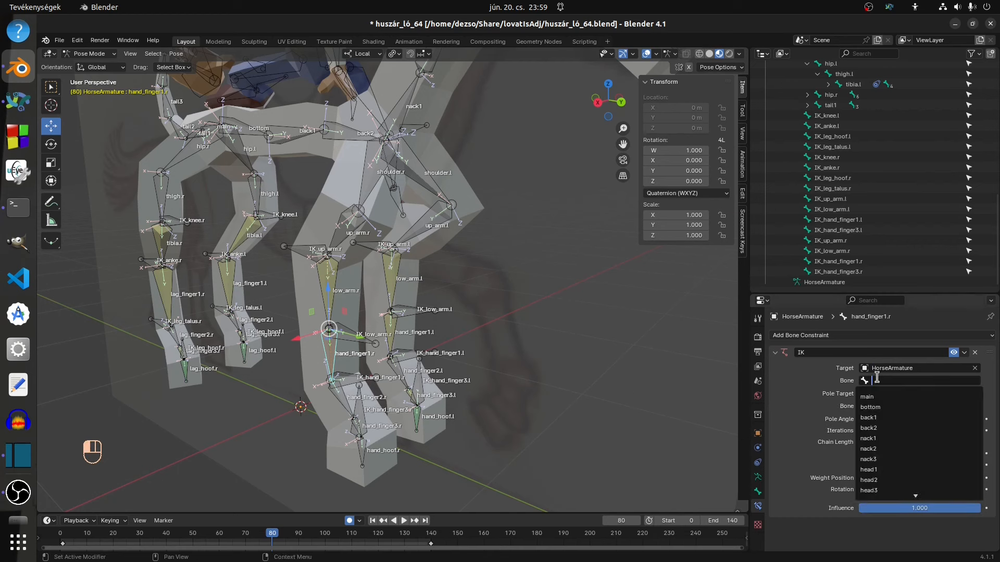
scroll(907, 464, "down", 20)
scroll(904, 463, "down", 14)
left_click(903, 478)
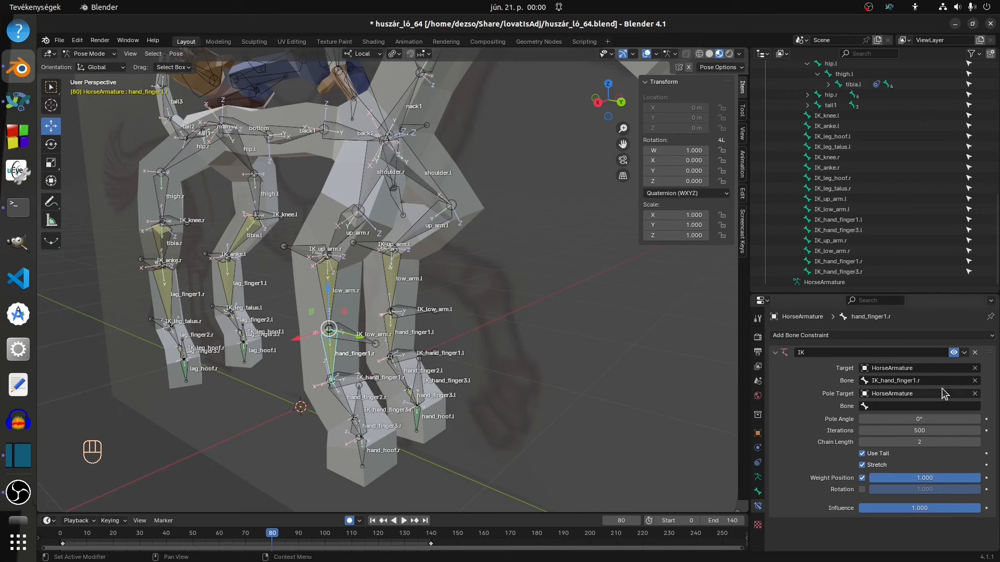
left_click(908, 405)
scroll(905, 469, "down", 15)
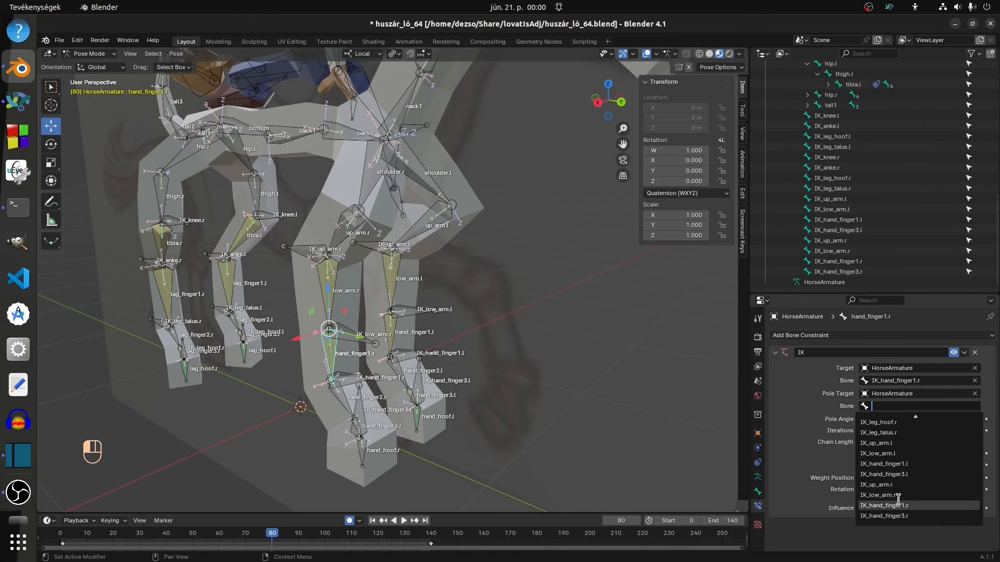
left_click(897, 495)
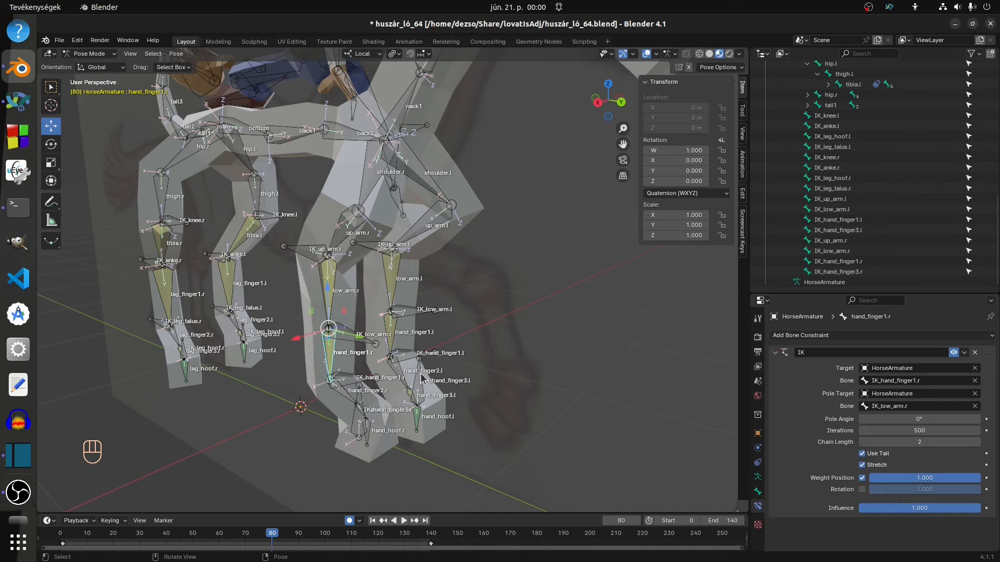
- Set the hand_finger1.r IK pole angle to 60°, comparing its constraint with hand_finger1.l's
left_click_drag(920, 419, 961, 419)
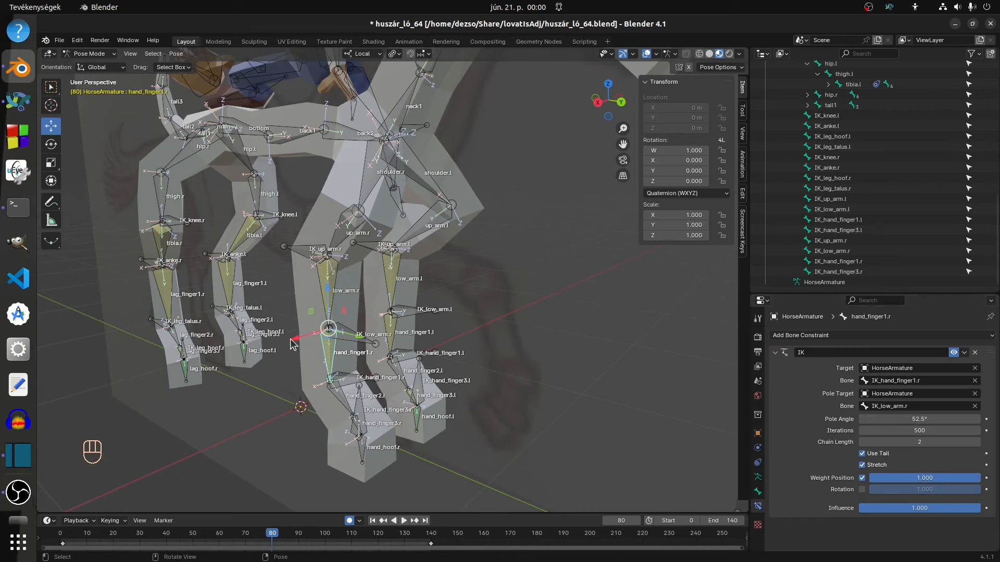
left_click(392, 334)
left_click(327, 359)
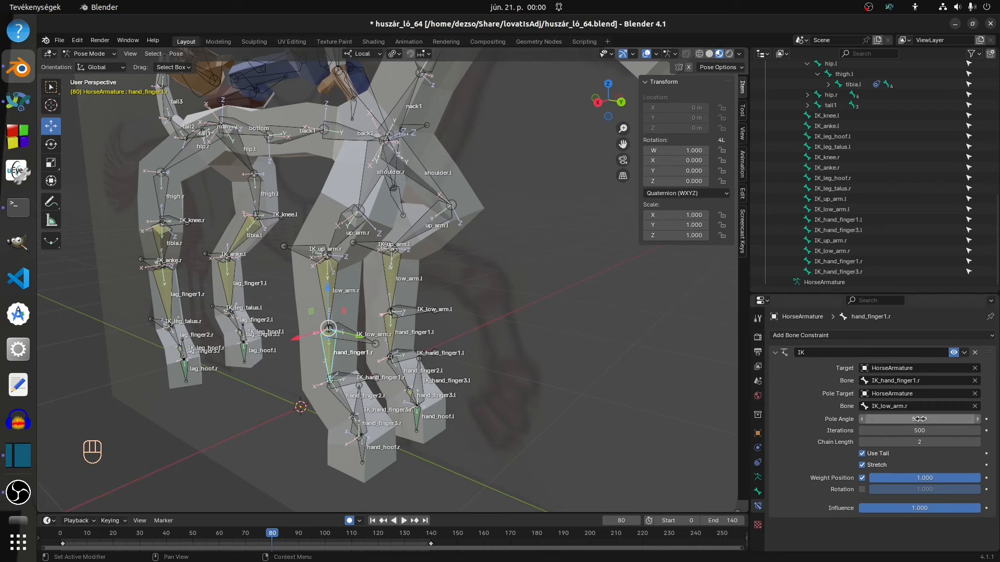
mouse_move(919, 420)
left_mouse_down()
mouse_move(972, 419)
mouse_move(926, 419)
left_mouse_up()
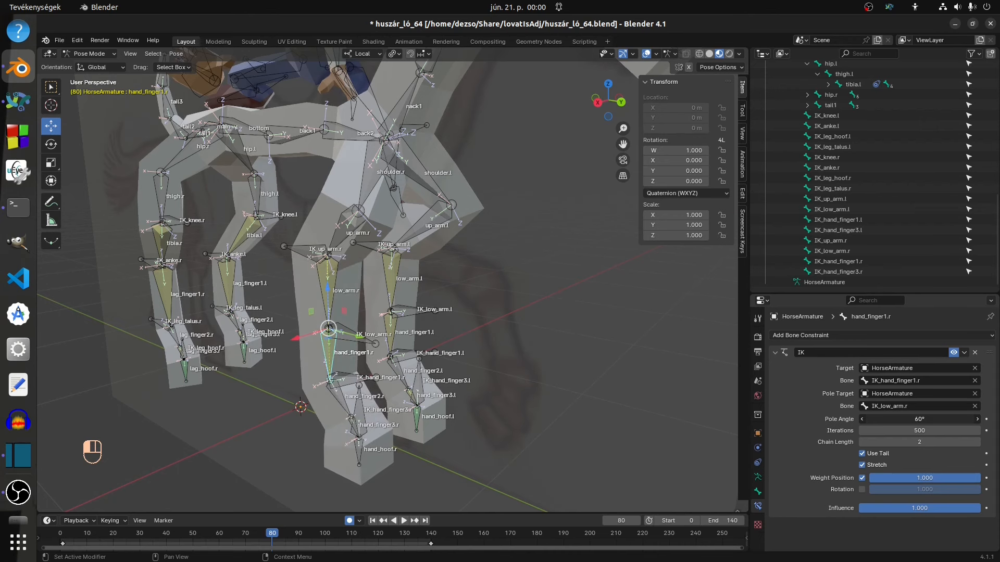
- Check the bone relations of hand_finger1.l and turn off Inherit Rotation for hand_finger1.r
left_click(392, 333)
left_click(757, 492)
scroll(879, 494, "down", 5)
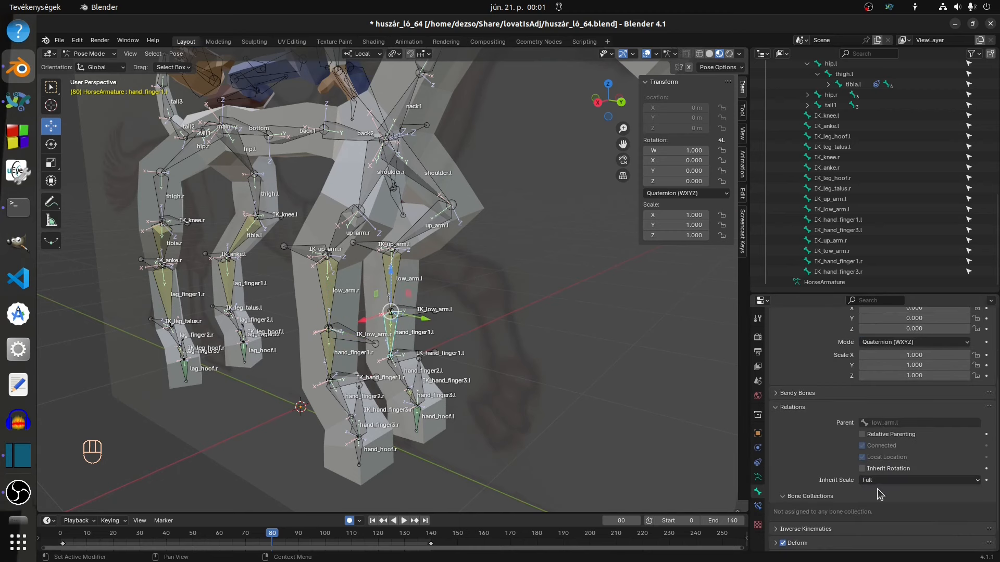
left_click(329, 352)
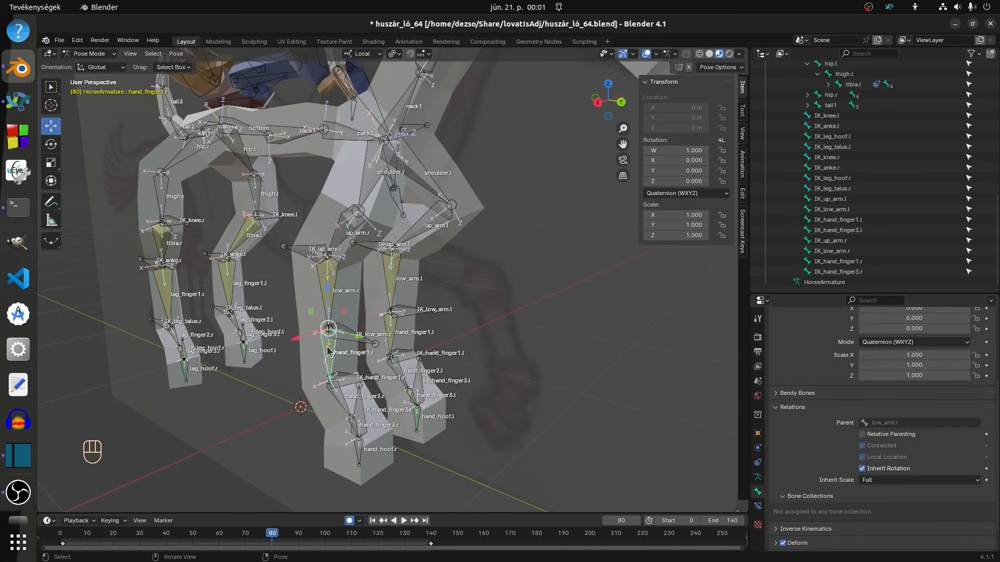
left_click(862, 469)
- Add an Inverse Kinematics constraint to hand_finger3.r with HorseArmature as the target
left_click(352, 425)
middle_click_drag(475, 384, 495, 374)
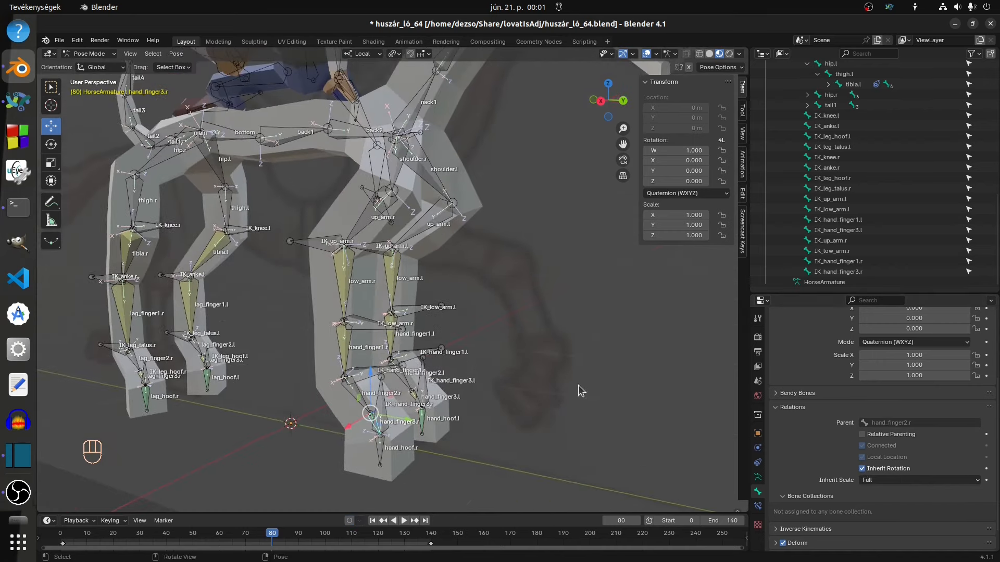
left_click(758, 506)
left_click(844, 337)
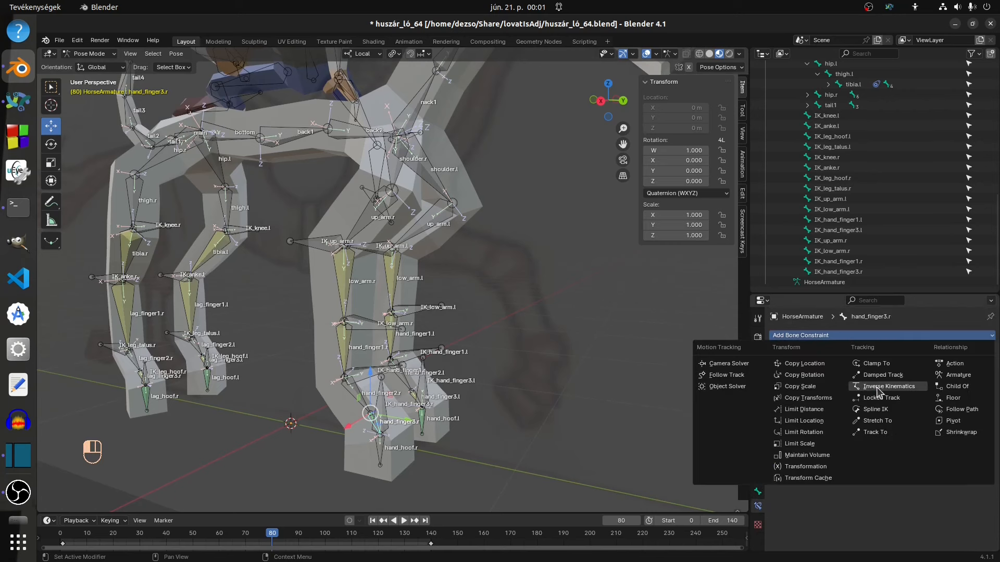
left_click(879, 392)
left_click(914, 368)
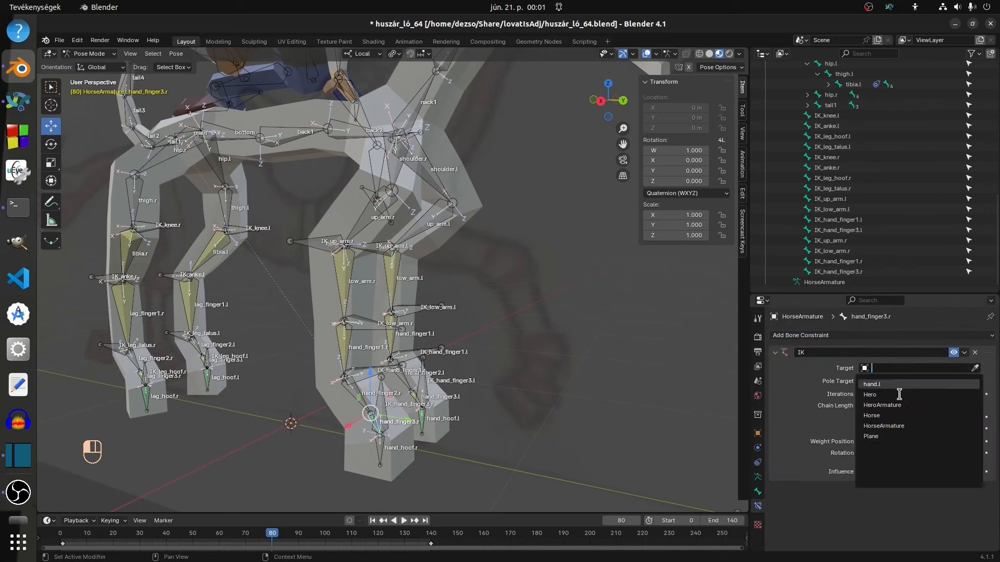
left_click(889, 426)
- Choose IK_hand_finger3.r as the hand_finger3.r IK target bone and set the chain length to 2
left_click(892, 381)
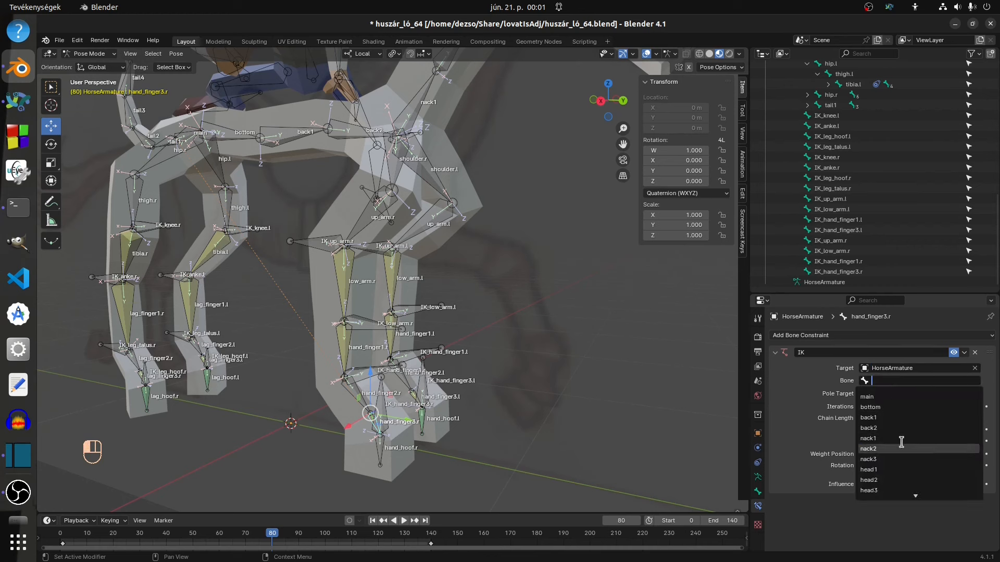
scroll(902, 441, "down", 15)
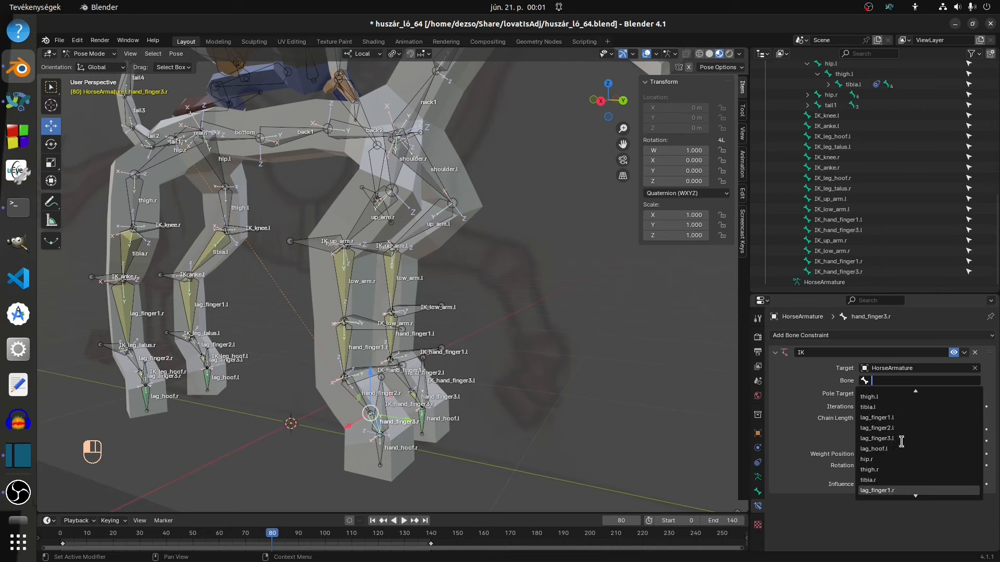
left_click(903, 491)
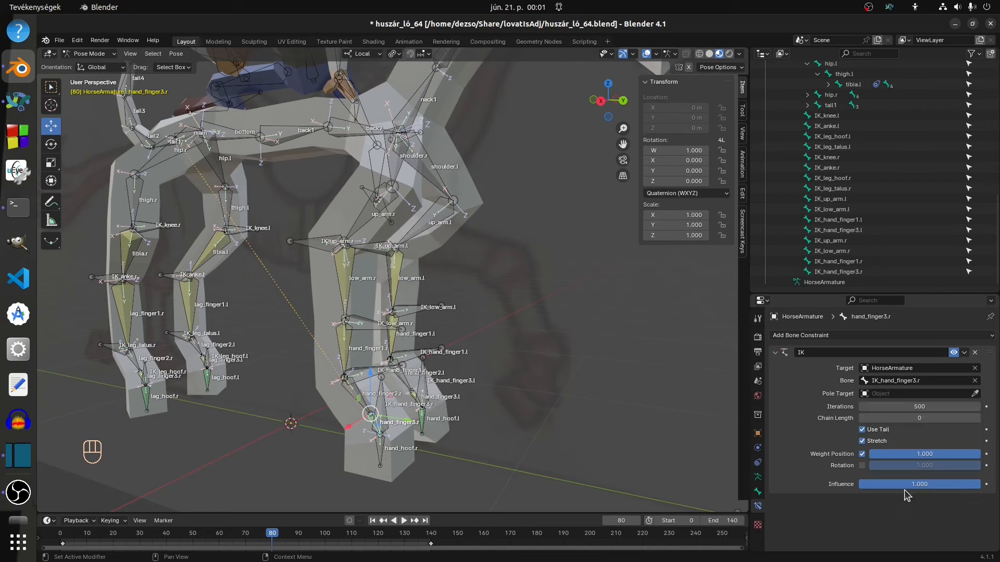
mouse_move(527, 368)
middle_mouse_down()
mouse_move(467, 376)
mouse_move(543, 348)
mouse_move(523, 370)
mouse_move(531, 368)
middle_mouse_up()
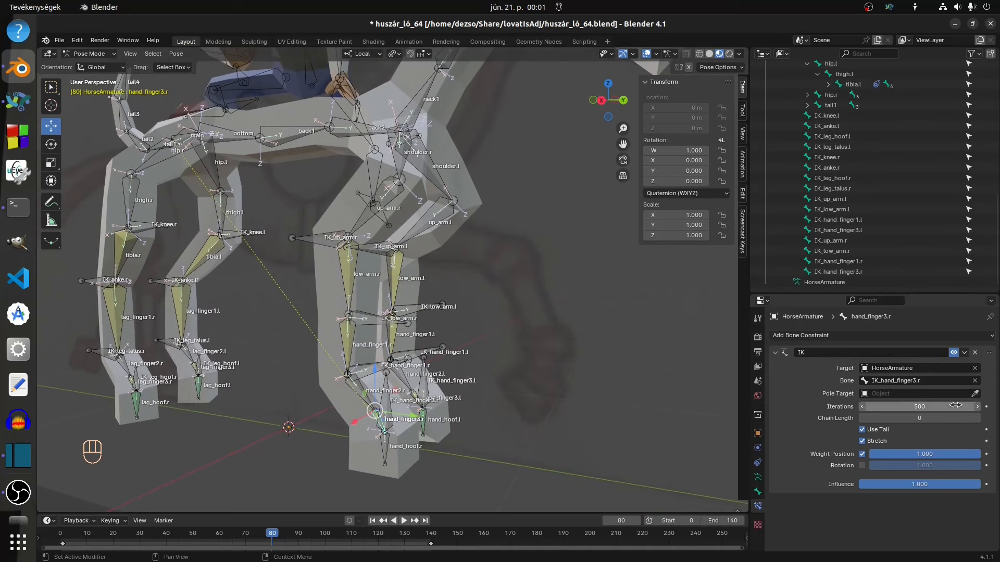
left_click(979, 419)
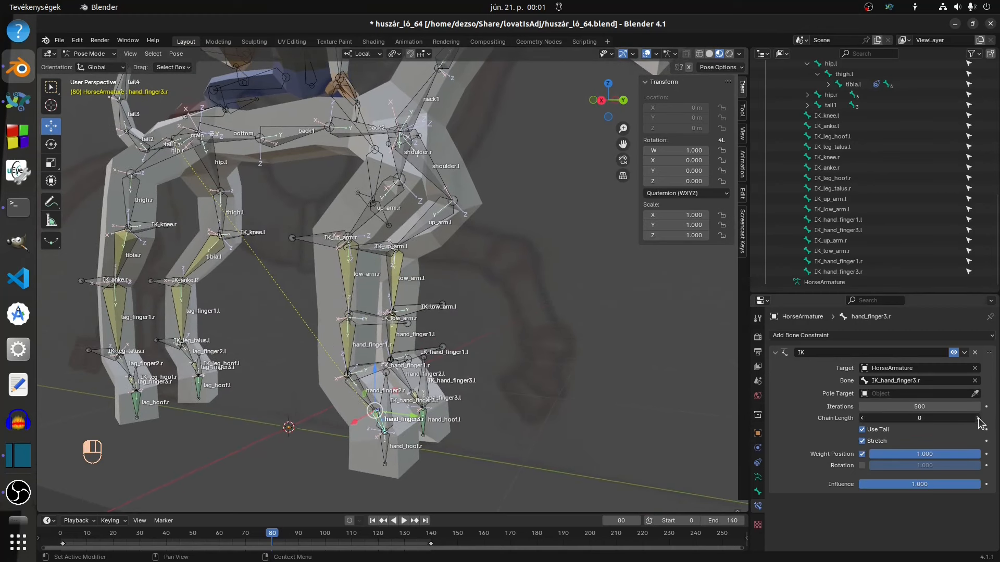
left_click(978, 419)
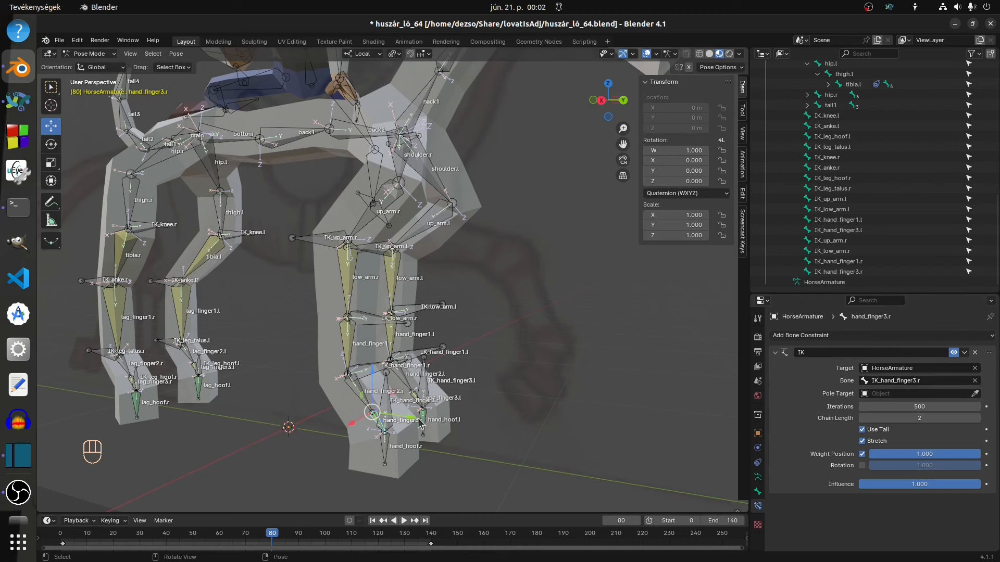
- Add a Copy Rotation constraint to hand_hoof.r with HorseArmature as the target
left_click(386, 451)
left_click(791, 336)
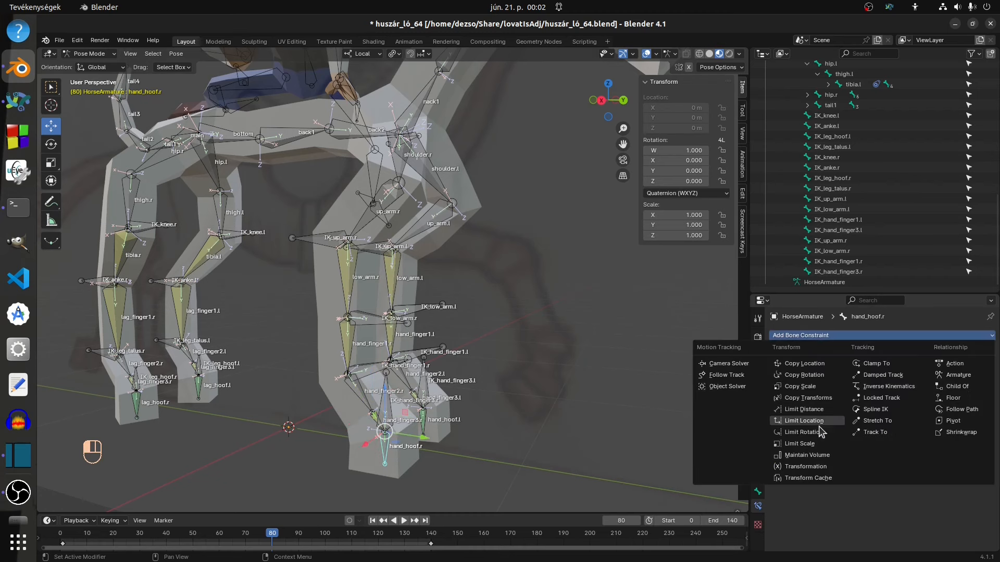
left_click(805, 375)
left_click(897, 370)
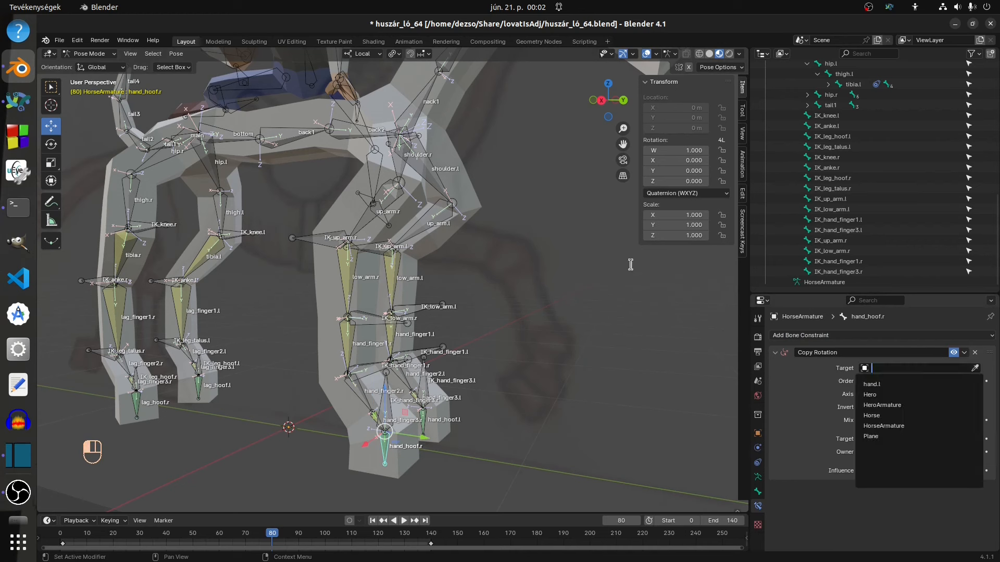
left_click(891, 426)
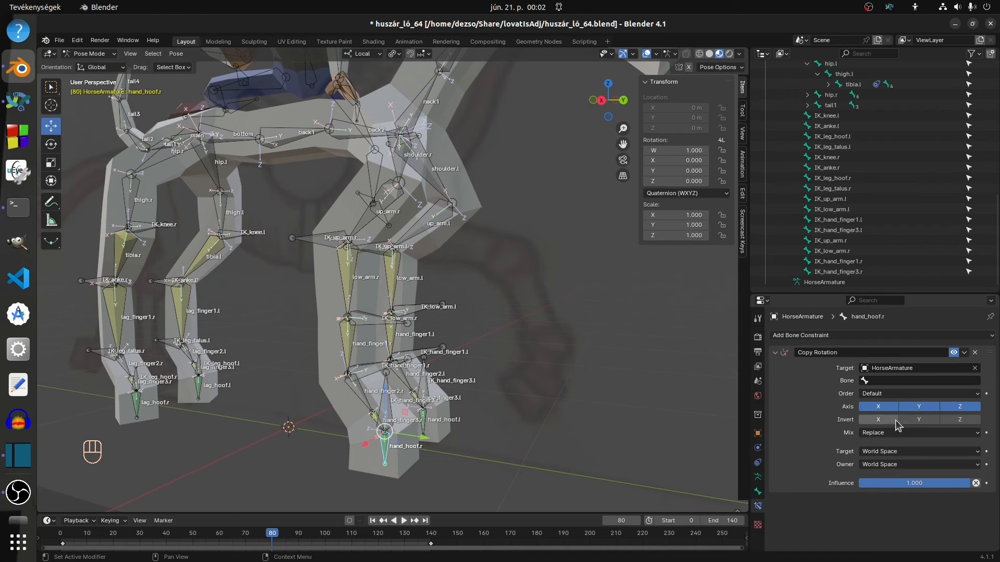
- Invert the Y and Z axes in hand_hoof.r's Copy Rotation and set both target and owner to Local Space
left_click(919, 420)
left_click(957, 419)
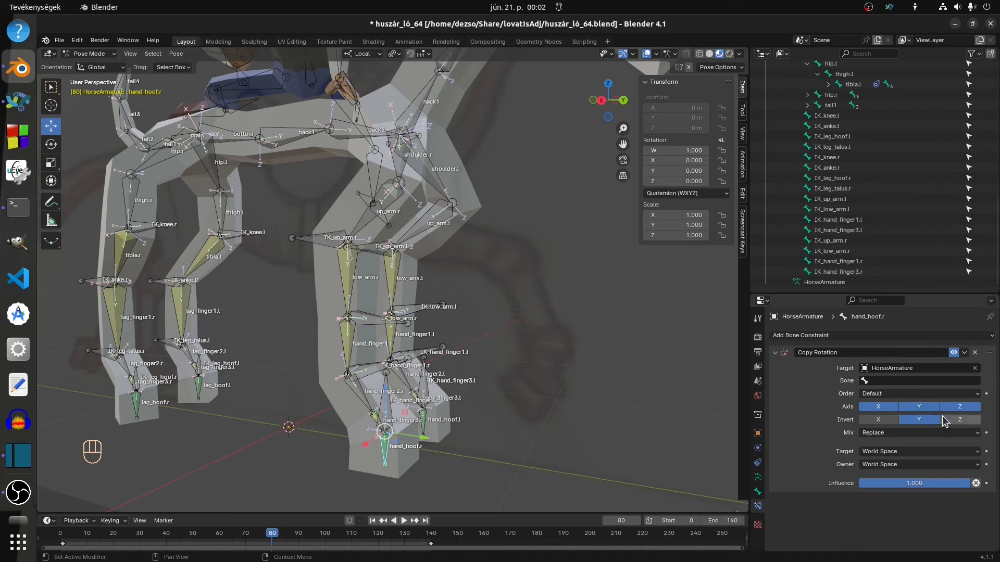
left_click(905, 451)
left_click(906, 514)
left_click(905, 464)
left_click(894, 527)
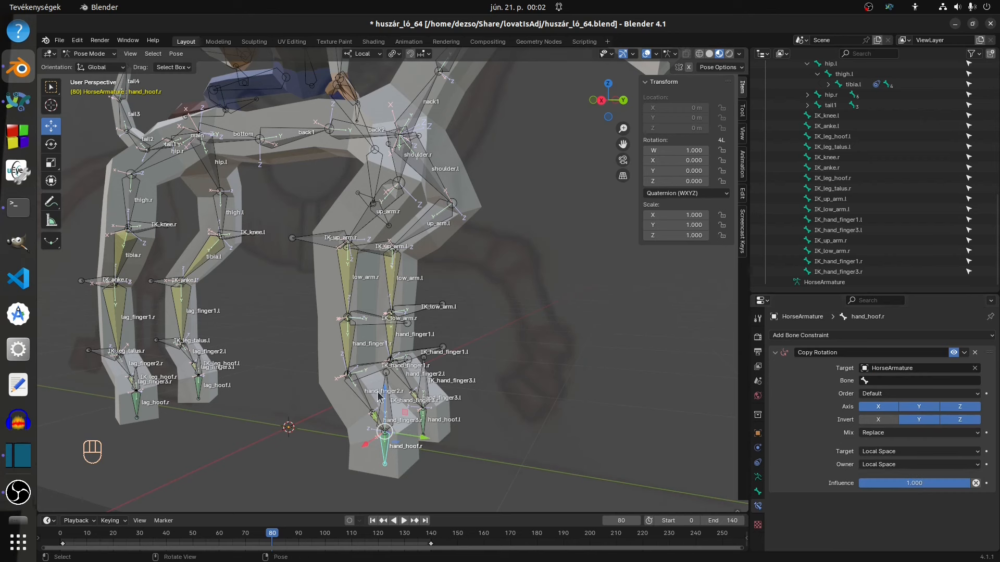
- Rotate IK_hand_finger3.r slightly about its local X axis with the Rotate tool to test the hoof
left_click(389, 406)
left_click(50, 144)
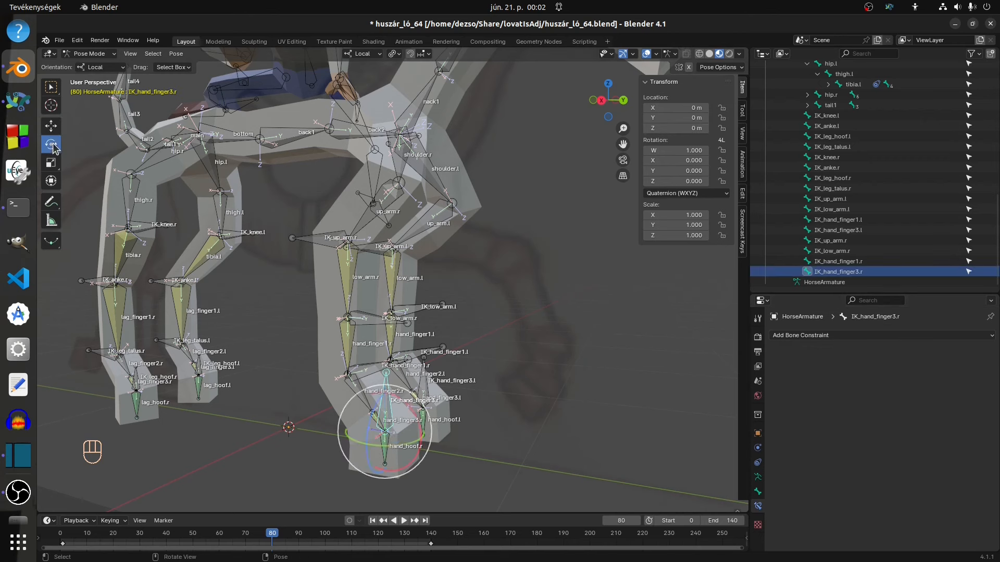
left_click_drag(417, 412, 407, 411)
- Choose IK_hand_finger3.r as the target bone of hand_hoof.r's Copy Rotation constraint
left_click(385, 452)
left_click(904, 381)
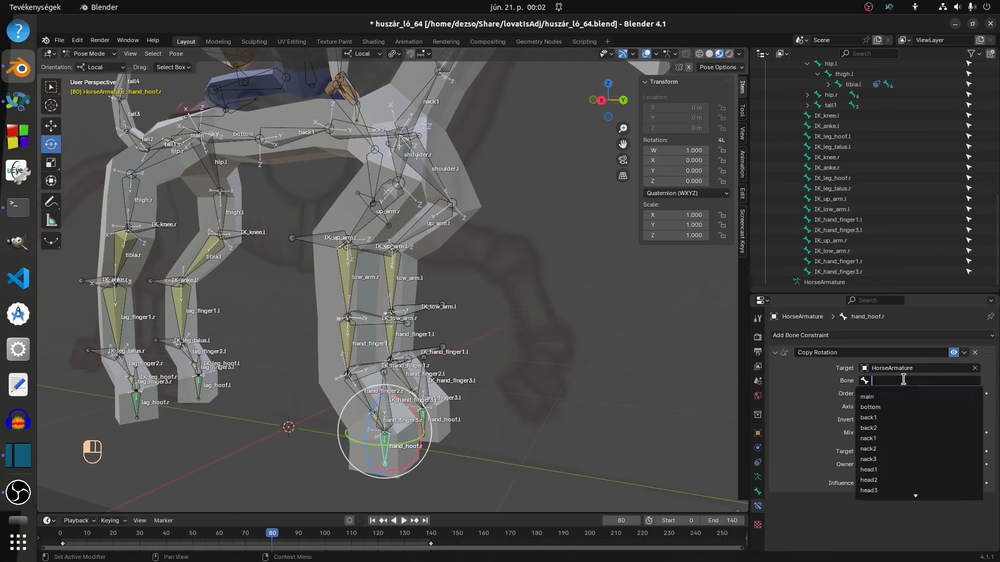
scroll(914, 445, "down", 10)
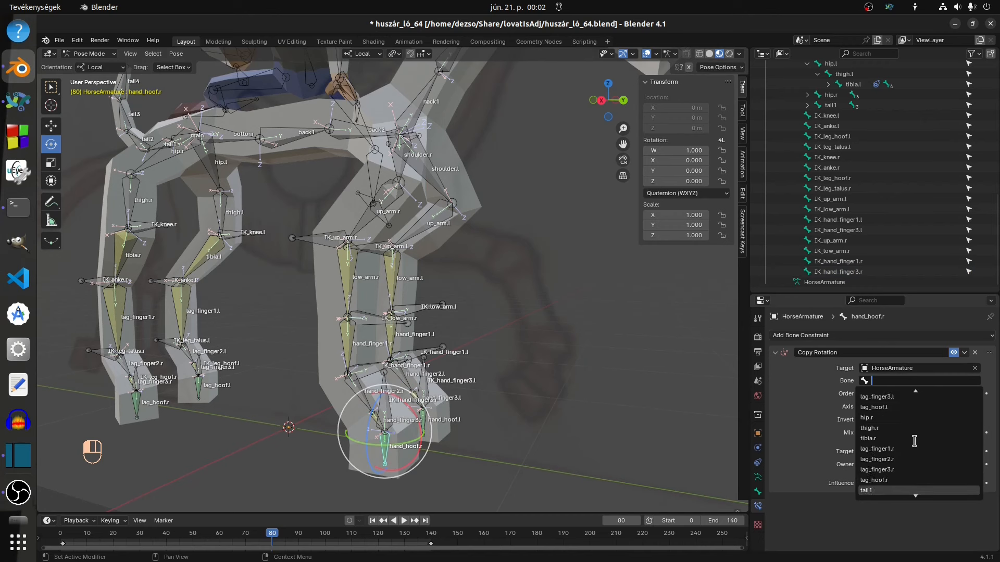
left_click(912, 490)
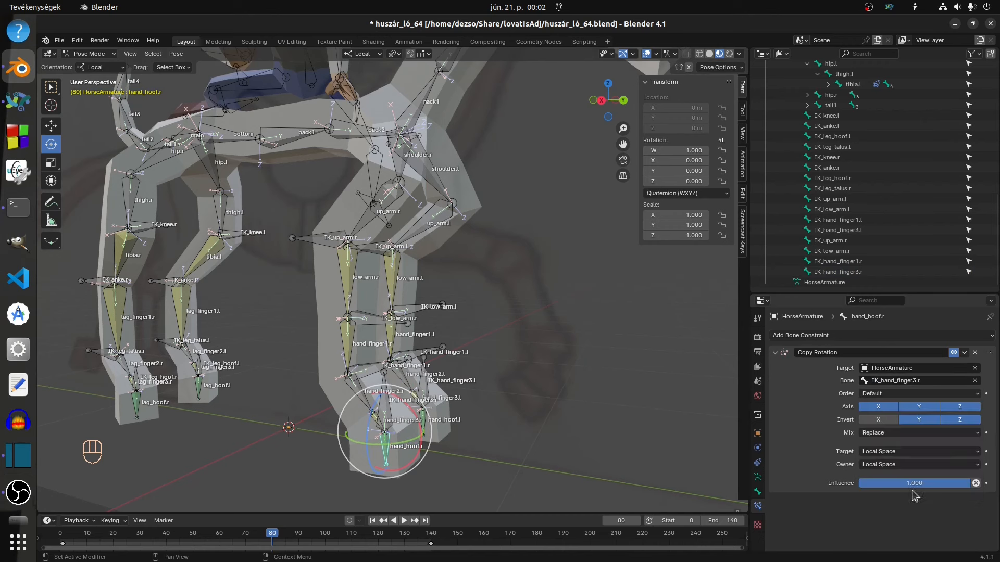
- Test the hoof's Copy Rotation by rotating IK_hand_finger3.r about several axes, undo the rotations and switch to the right side view
left_click(404, 404)
left_click_drag(410, 407, 397, 416)
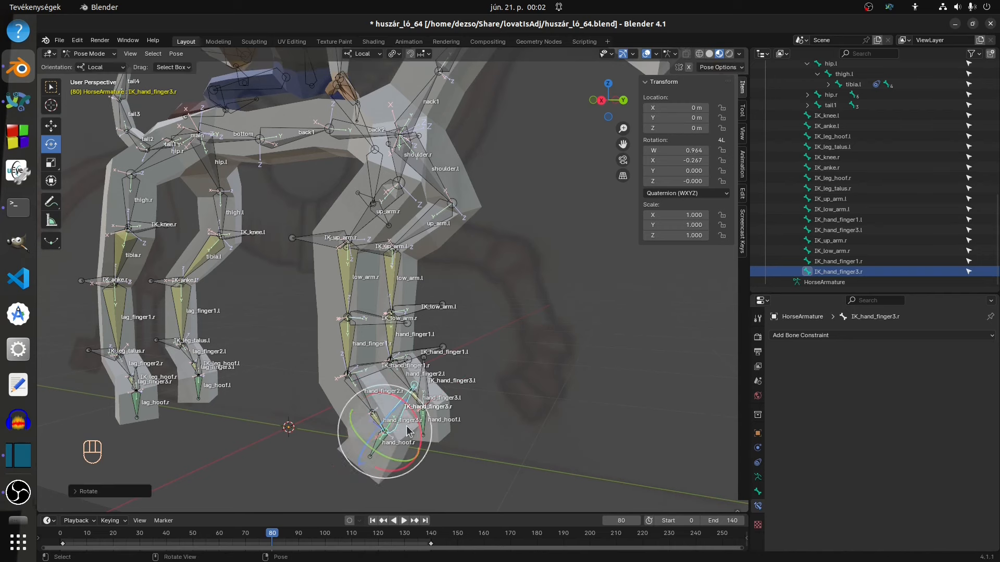
middle_click_drag(489, 422, 394, 427)
left_click_drag(319, 423, 321, 451)
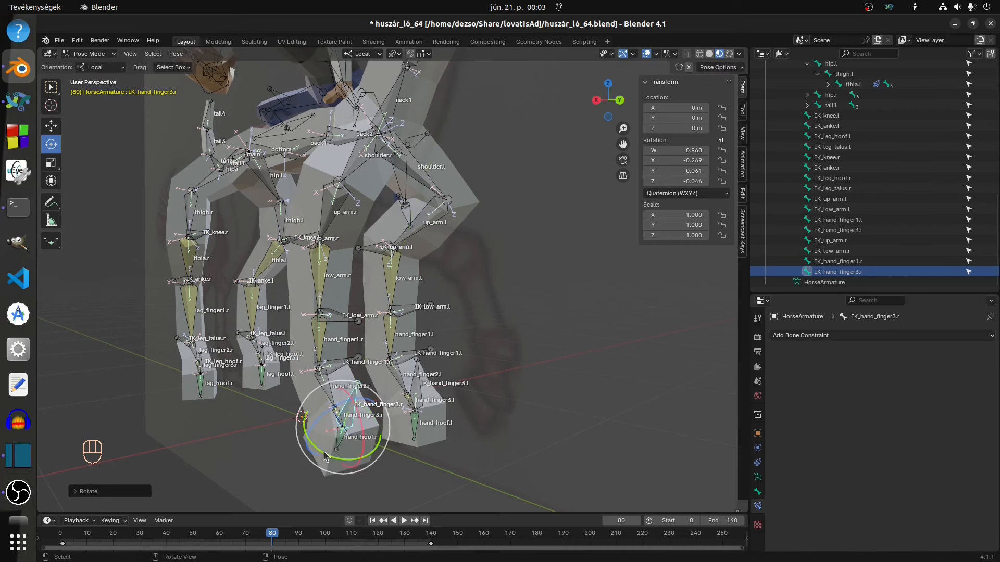
key("KP_3")
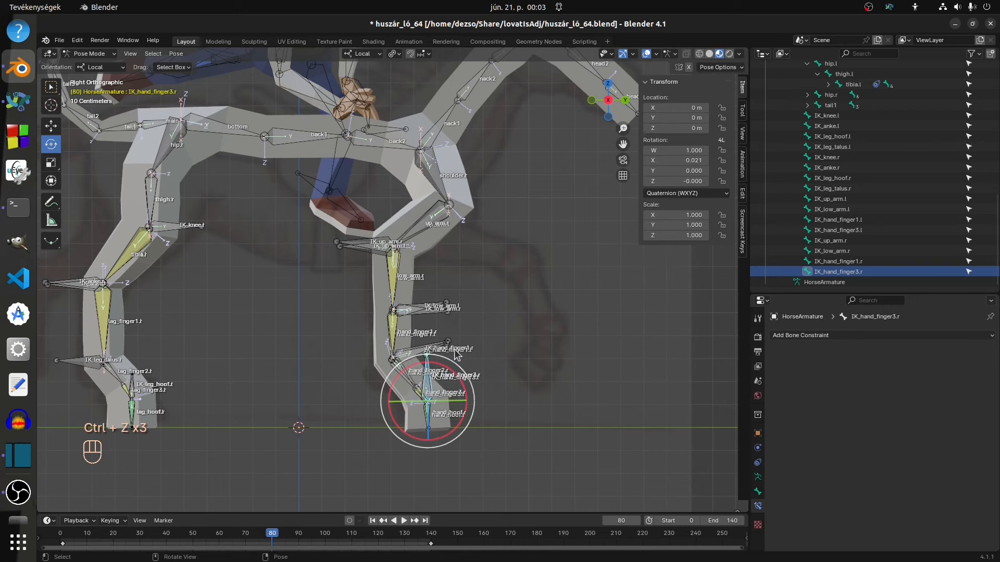
- Insert a keyframe at frame 80 for IK_hand_finger3.r, IK_hand_finger1.r and IK_low_arm.r
middle_click_drag(504, 373, 478, 350)
left_click(422, 357, "shift")
left_click(423, 355, "shift")
left_click(419, 348, "shift")
left_click_drag(272, 538, 364, 538)
left_click(431, 400)
left_click(423, 381, "shift")
left_click(422, 344, "shift")
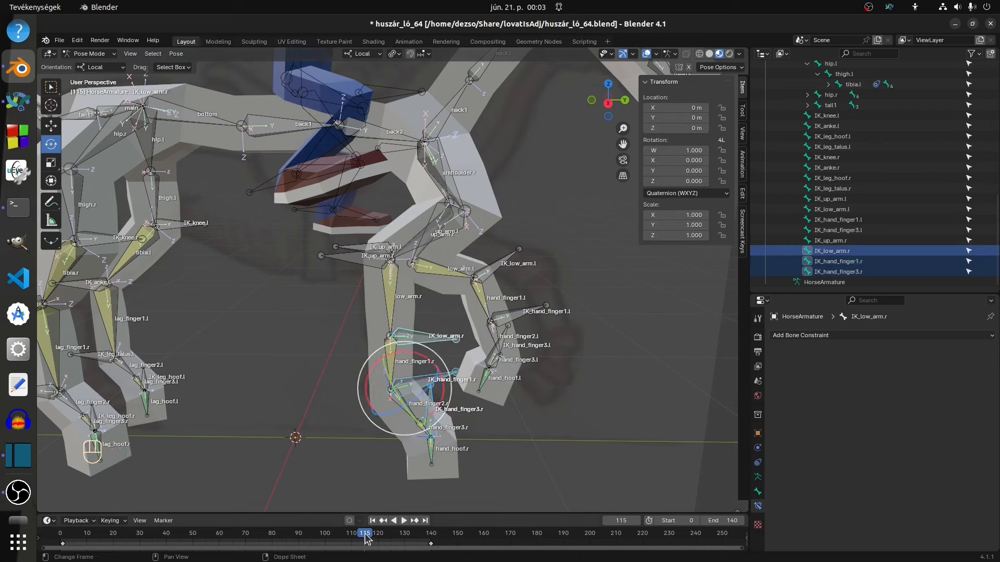
left_click(404, 520)
left_click_drag(421, 539, 272, 546)
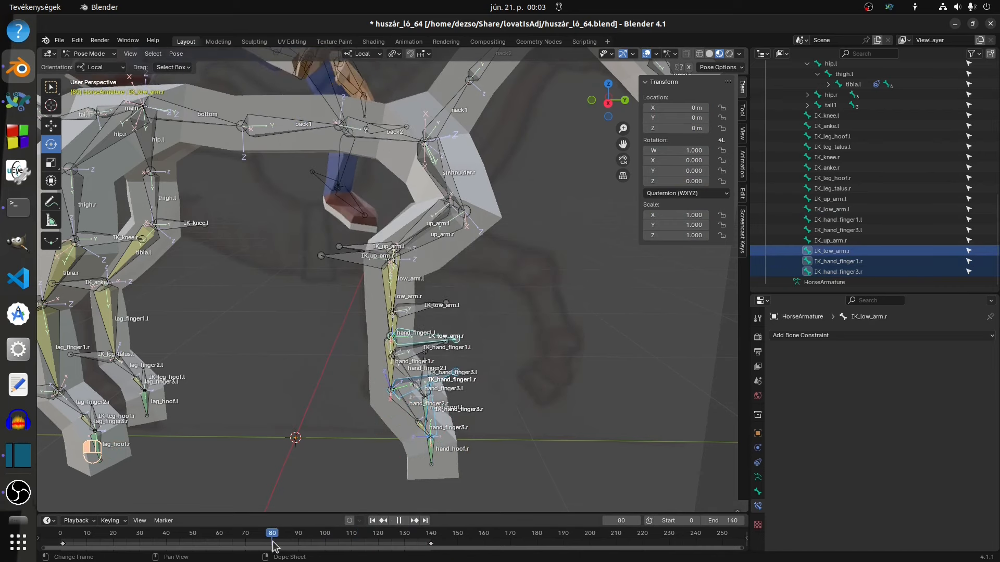
key("space")
middle_click_drag(555, 333, 512, 338)
right_click(352, 339)
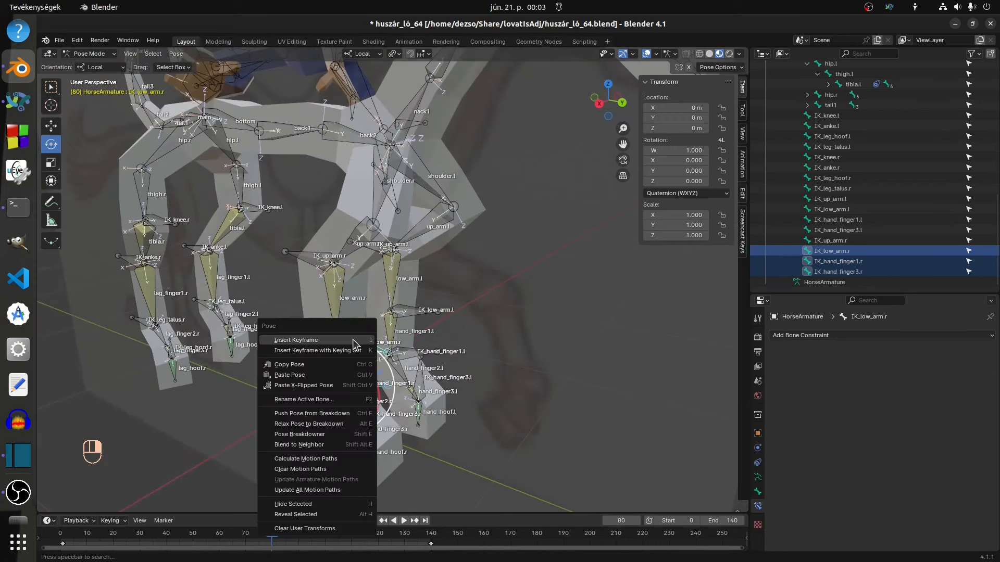
left_click(352, 339)
- Move the three selected right front leg IK bones forward and up at frame 140 to match the raised left leg
key("space")
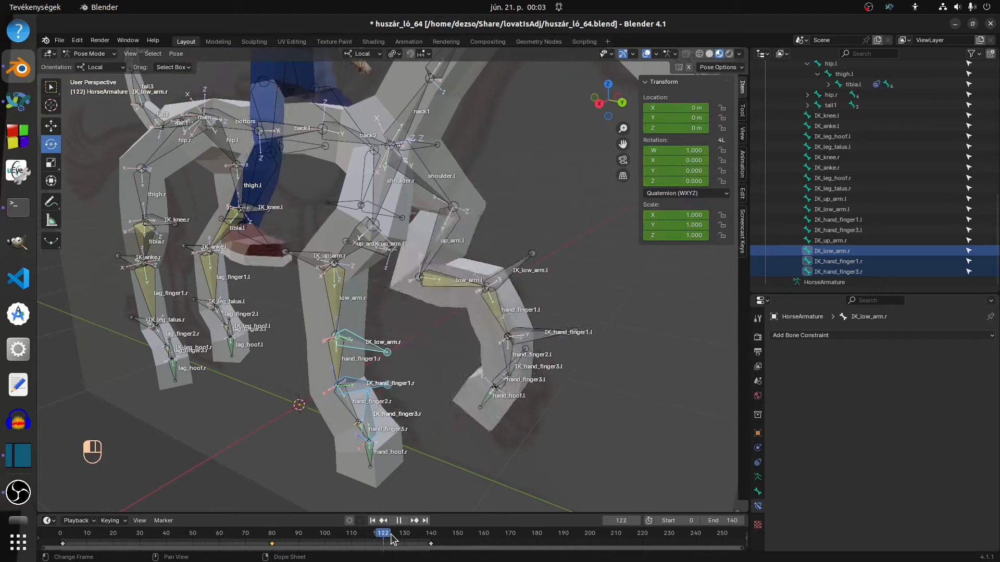
left_click_drag(391, 539, 433, 539)
key("space")
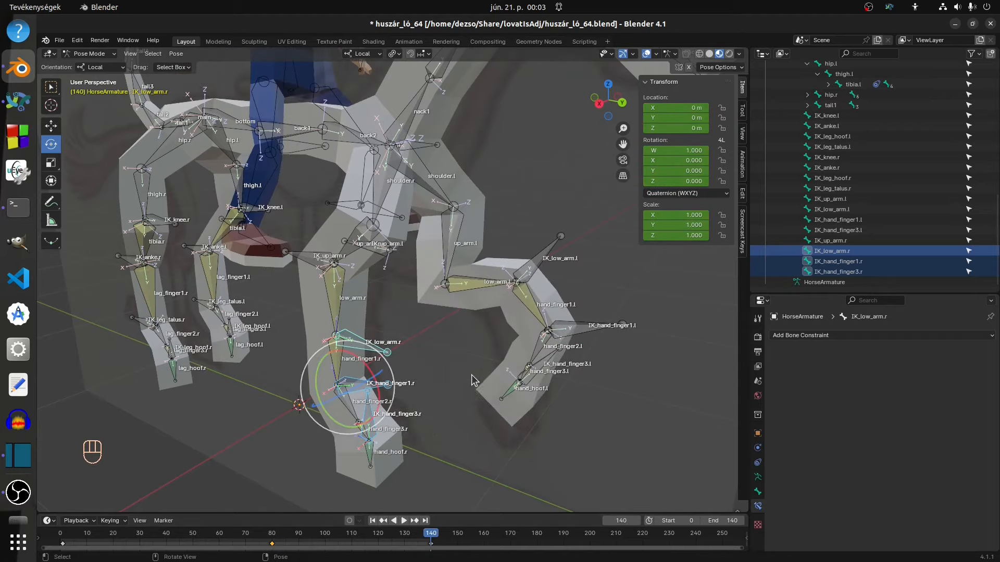
middle_click_drag(474, 380, 471, 303)
key("KP_3")
key("shift+space")
key("g")
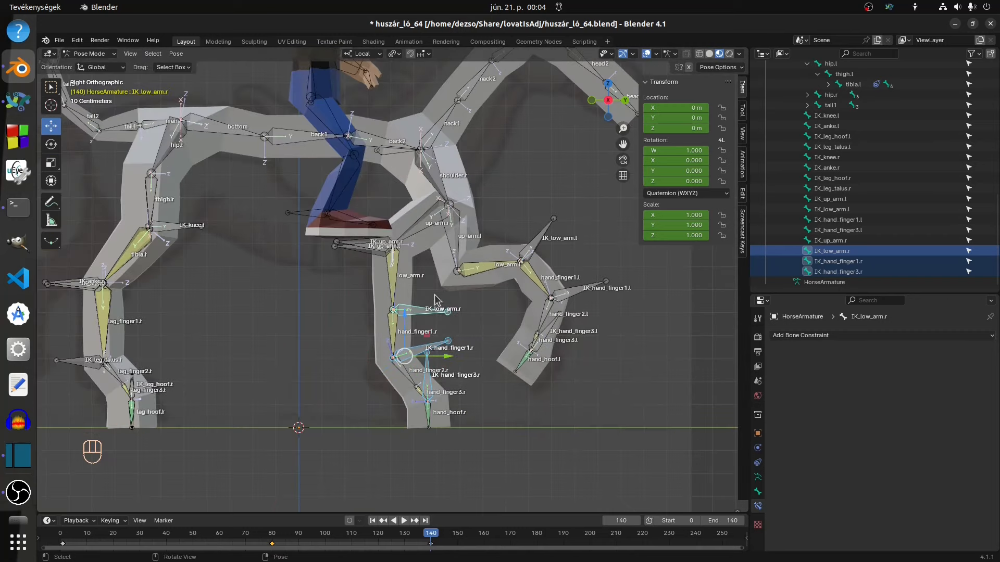
left_click_drag(429, 334, 574, 275)
left_click(533, 293)
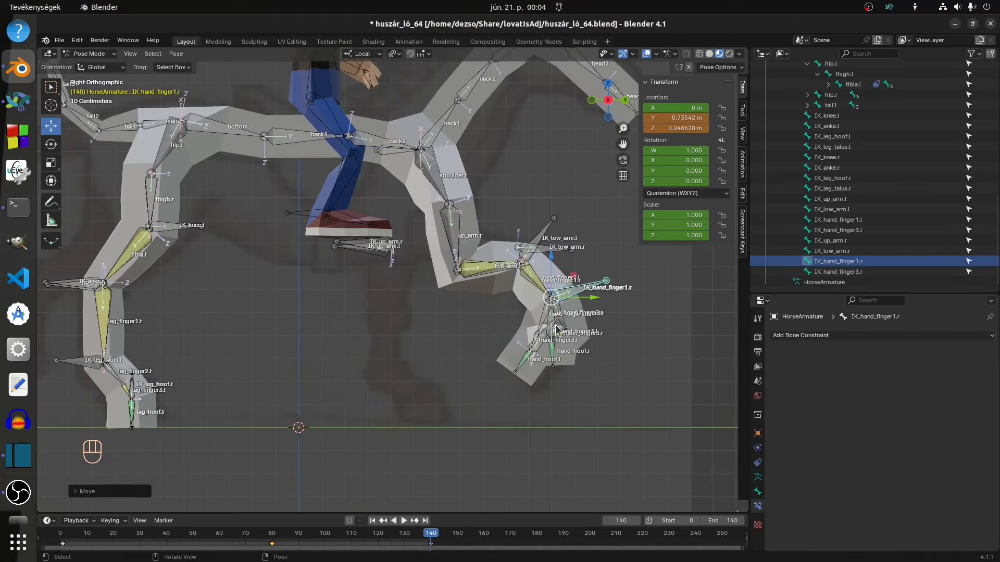
- Rotate IK_hand_finger3.r at frame 140 so the right hoof bends back like the left one
left_click(556, 328)
key("shift+space")
key("r")
left_click_drag(557, 327, 570, 338)
middle_click_drag(630, 301, 574, 325)
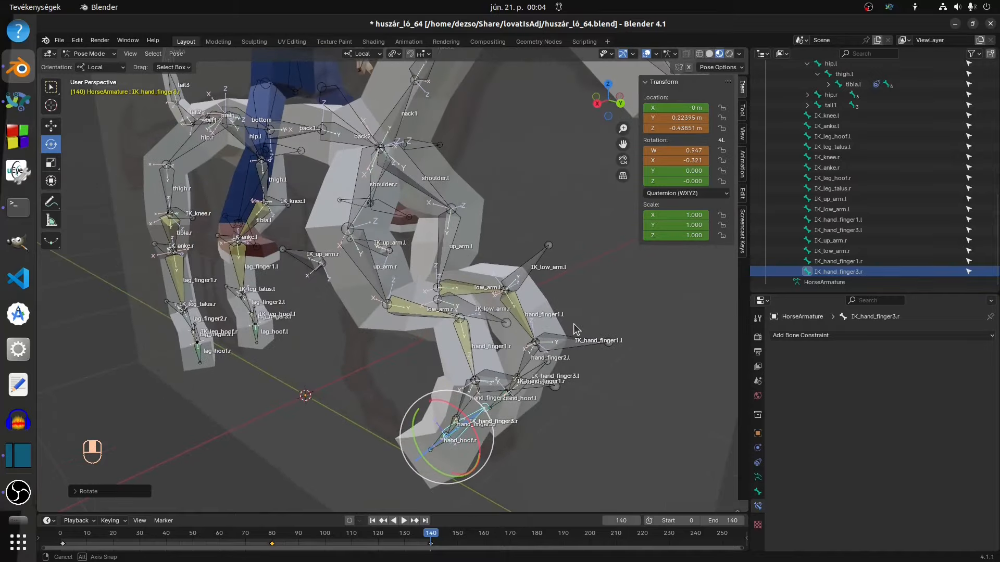
- Set the IK pole angle of hand_finger1.r to 90° to straighten the twisted right lower leg
left_click(398, 312)
middle_click_drag(399, 312, 466, 251)
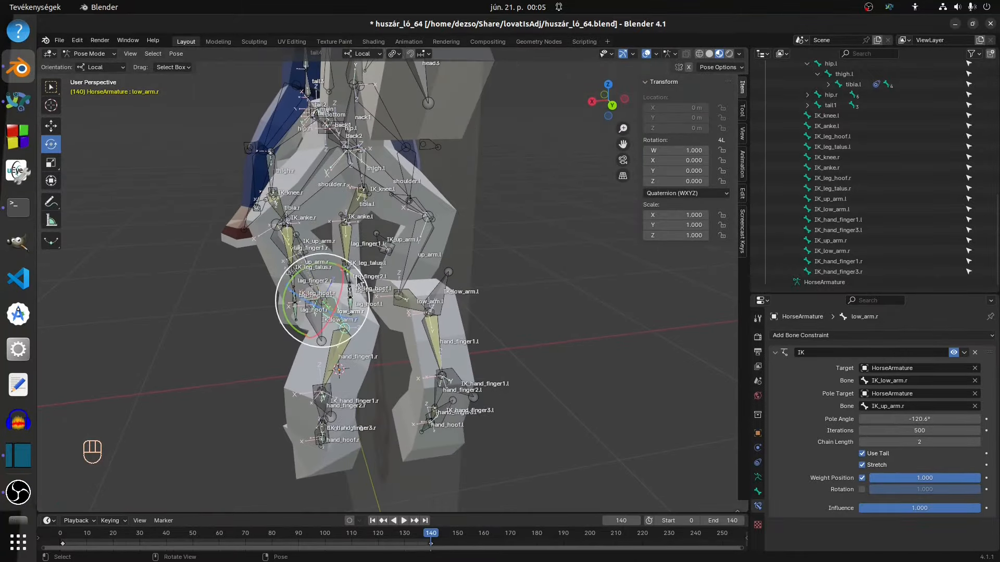
left_click(344, 347)
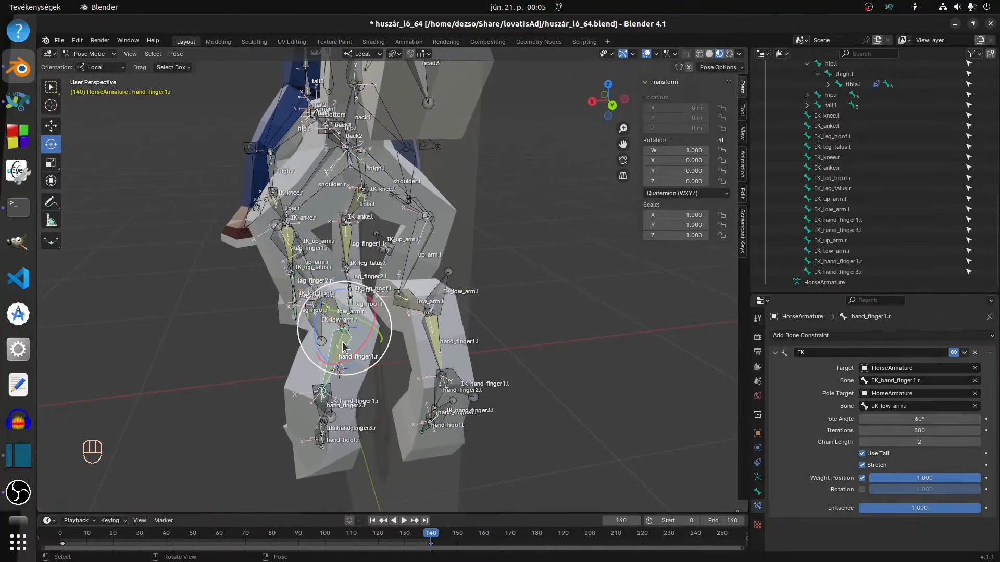
left_click_drag(917, 419, 938, 419)
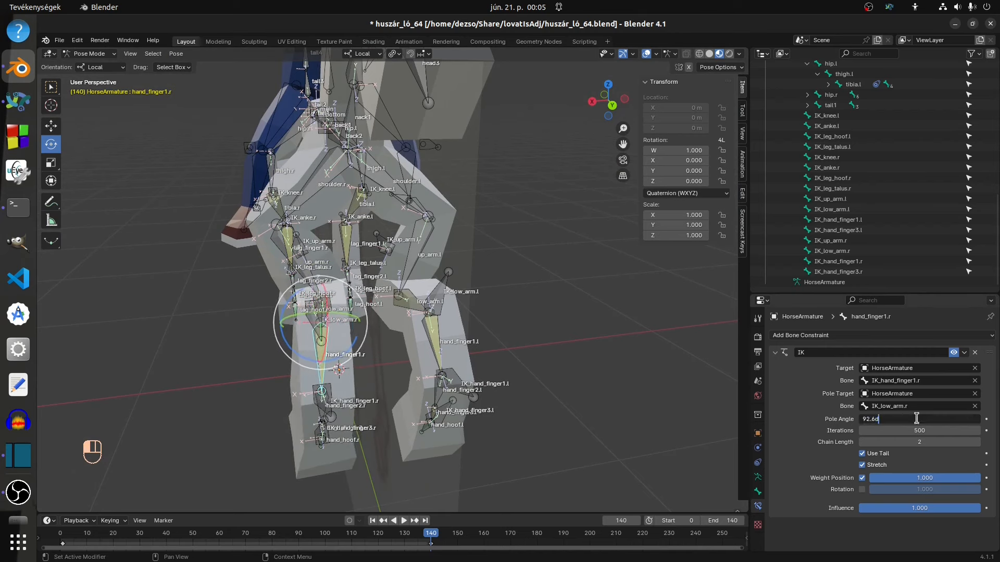
key("Return")
left_click(434, 338)
left_click(324, 358)
middle_click_drag(338, 360, 418, 339)
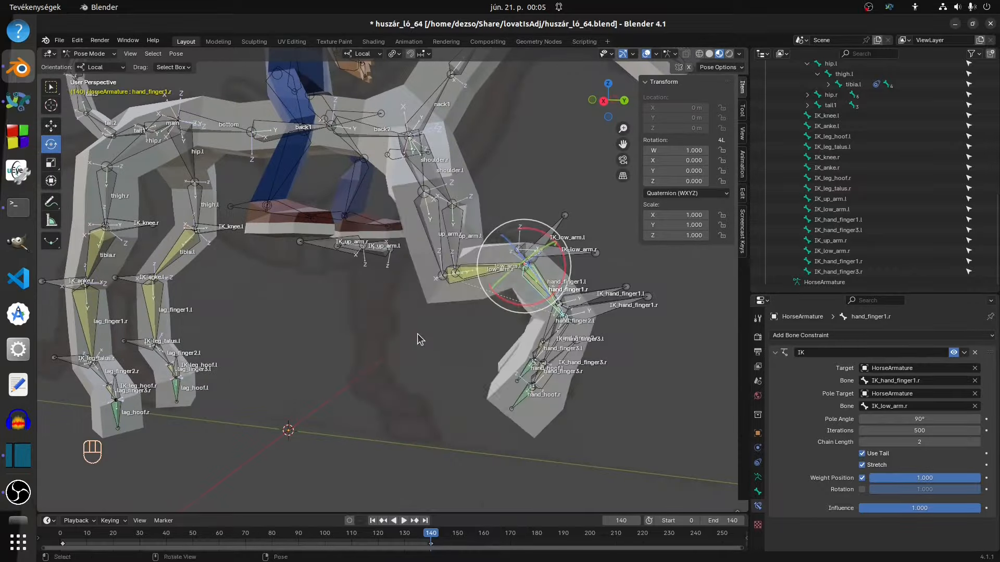
- Enable auto keying and move IK_low_arm.r, IK_hand_finger1.r and IK_hand_finger3.r together toward the raised left leg at frame 140
left_click_drag(431, 536, 272, 534)
middle_click_drag(372, 359, 413, 338)
left_click(454, 367)
middle_click_drag(496, 370, 442, 338)
left_click(353, 318)
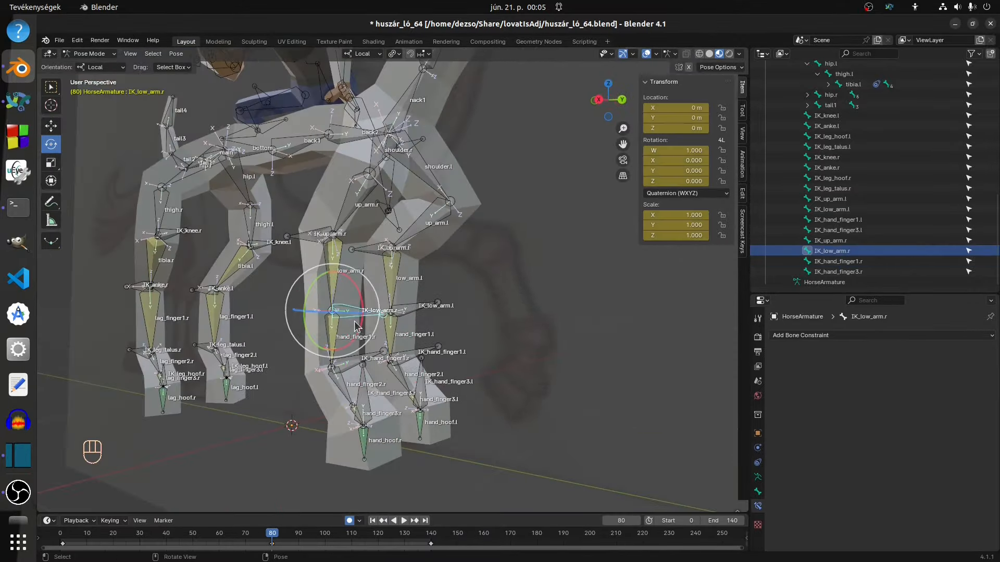
left_click(361, 364, "shift")
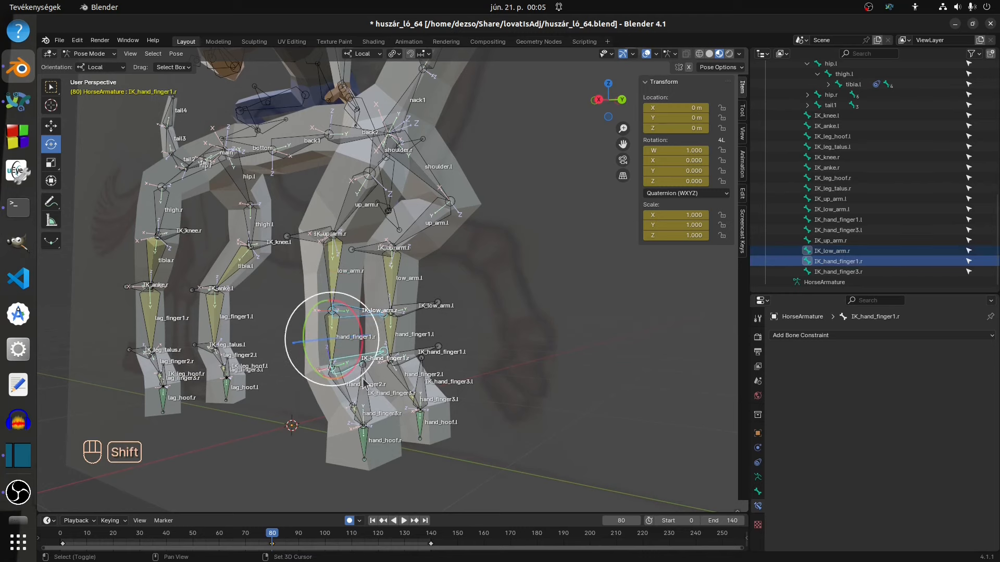
left_click(366, 403, "shift")
key("KP_3")
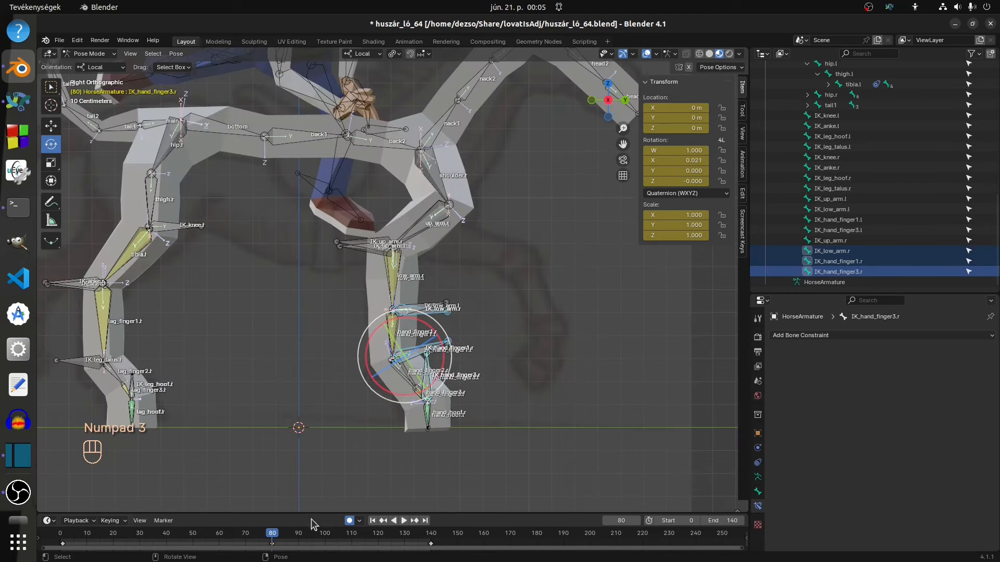
left_click_drag(269, 538, 430, 547)
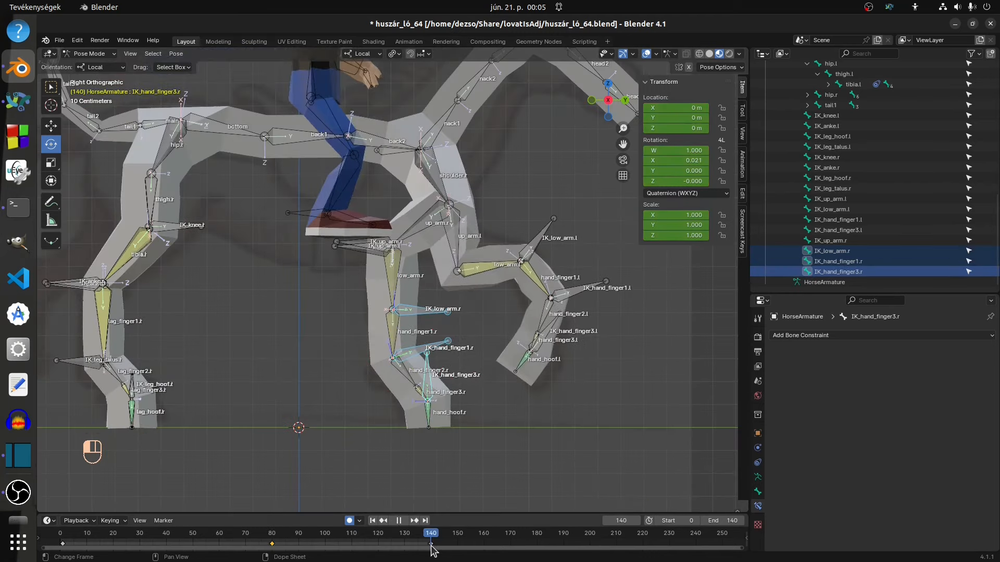
left_click(52, 128)
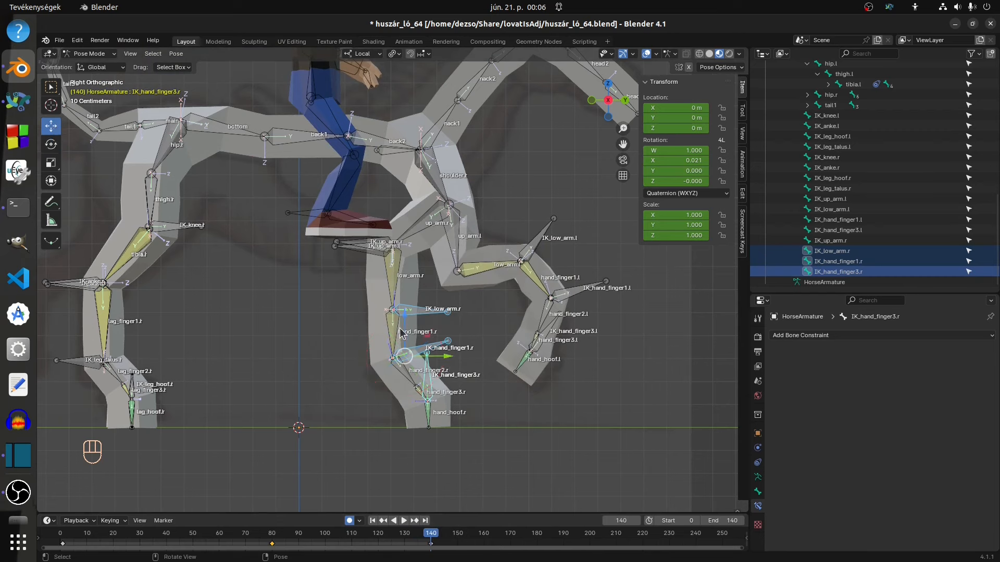
left_click_drag(427, 336, 554, 288)
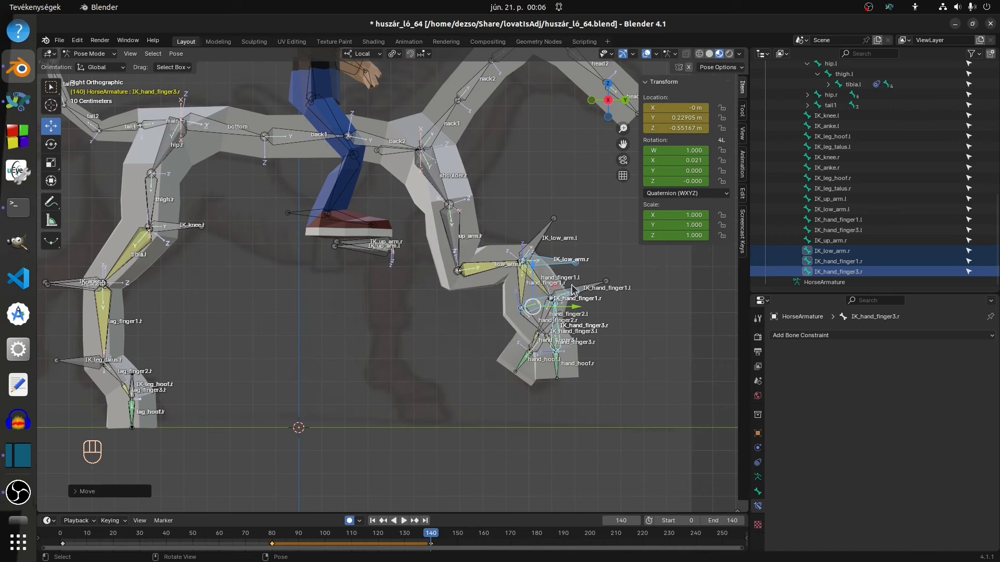
- Align IK_hand_finger1.r and IK_hand_finger3.r individually with their left-leg counterparts at frame 140 using the Move and Rotate tools
left_click(861, 263)
left_click_drag(545, 289, 575, 276)
left_click(833, 272)
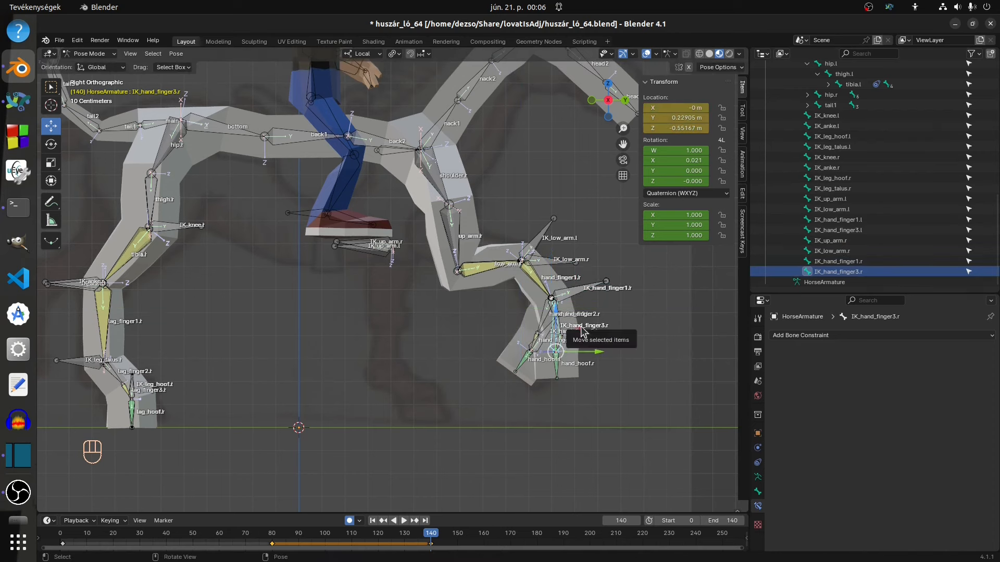
mouse_move(582, 331)
left_mouse_down()
mouse_move(555, 331)
mouse_move(580, 345)
left_mouse_up()
left_click(61, 138)
- Set the IK pole angle of low_arm.r to -122.7° at frame 80 and compare it with low_arm.l
middle_click_drag(613, 236, 442, 277)
scroll(526, 254, "down", 6)
scroll(526, 254, "up", 6)
left_click_drag(437, 536, 272, 559)
middle_click_drag(218, 302, 336, 301)
left_click(324, 289)
middle_click_drag(493, 301, 513, 295)
left_click_drag(919, 419, 914, 419)
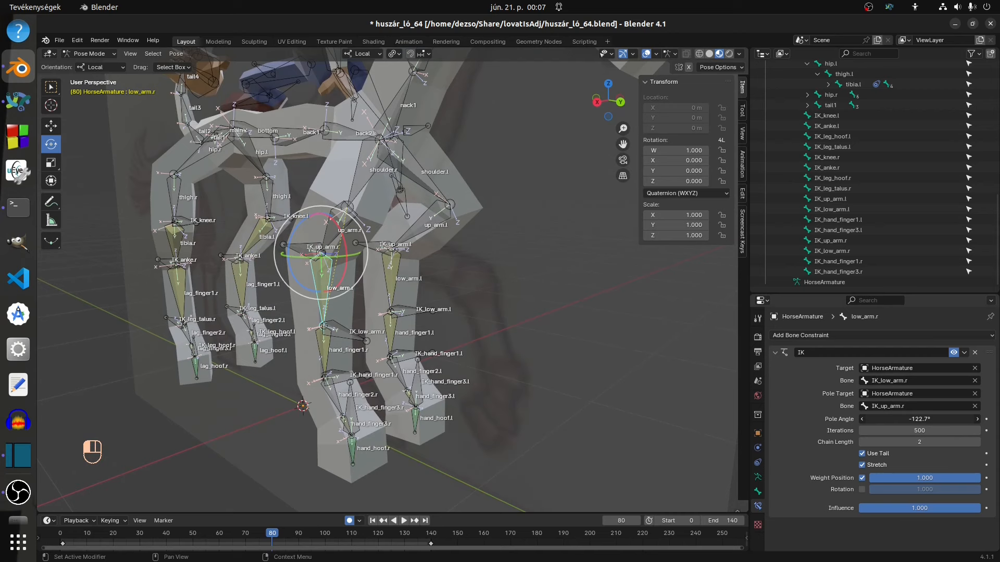
left_click_drag(914, 419, 914, 419)
left_click(394, 275)
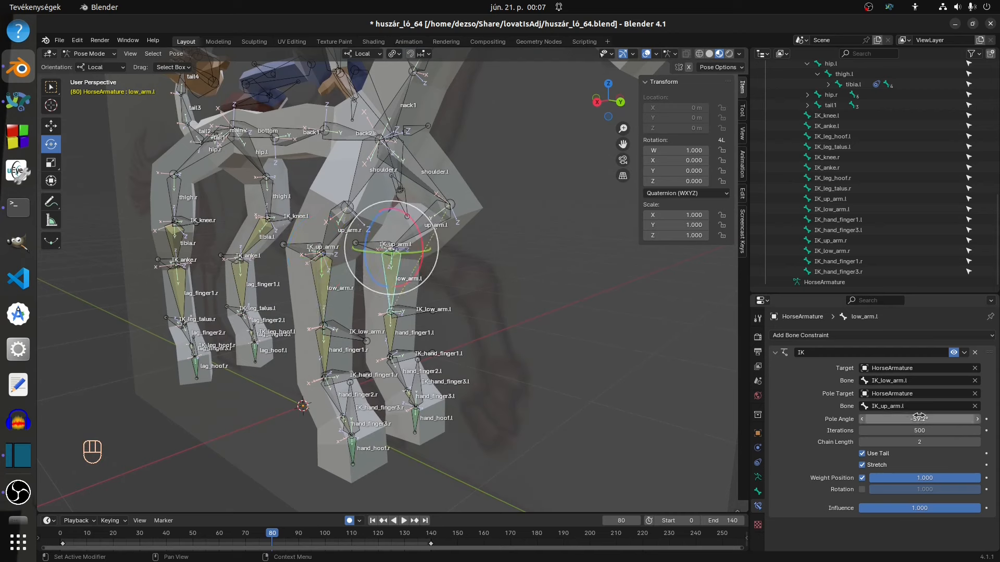
left_click(324, 285)
mouse_move(533, 297)
middle_mouse_down()
mouse_move(473, 308)
mouse_move(577, 292)
mouse_move(545, 307)
middle_mouse_up()
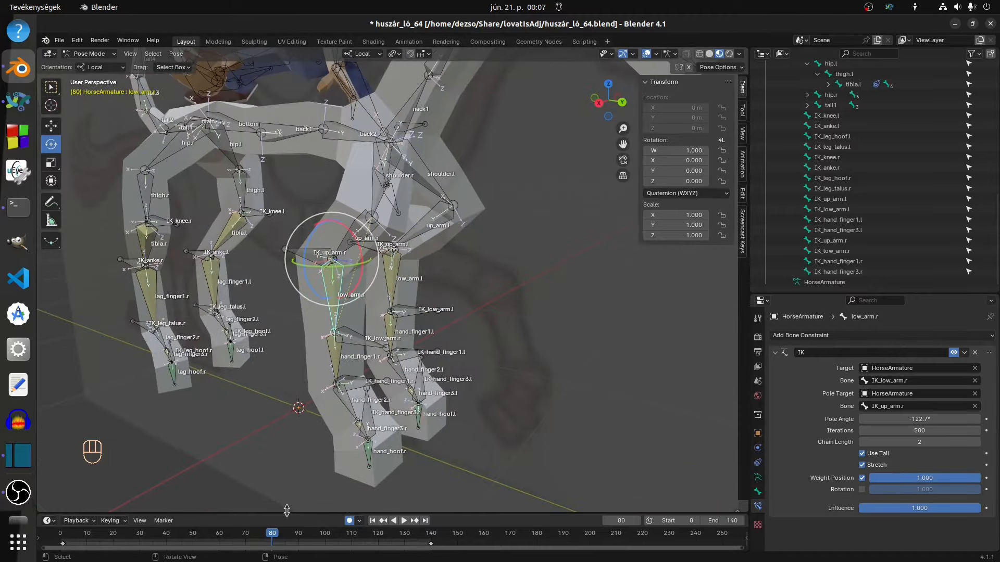
- Save the project as a new version named huszár_ló_65.blend
mouse_move(275, 536)
left_mouse_down()
mouse_move(458, 555)
mouse_move(241, 544)
mouse_move(430, 549)
mouse_move(271, 547)
left_mouse_up()
left_click(57, 42)
left_click(78, 125)
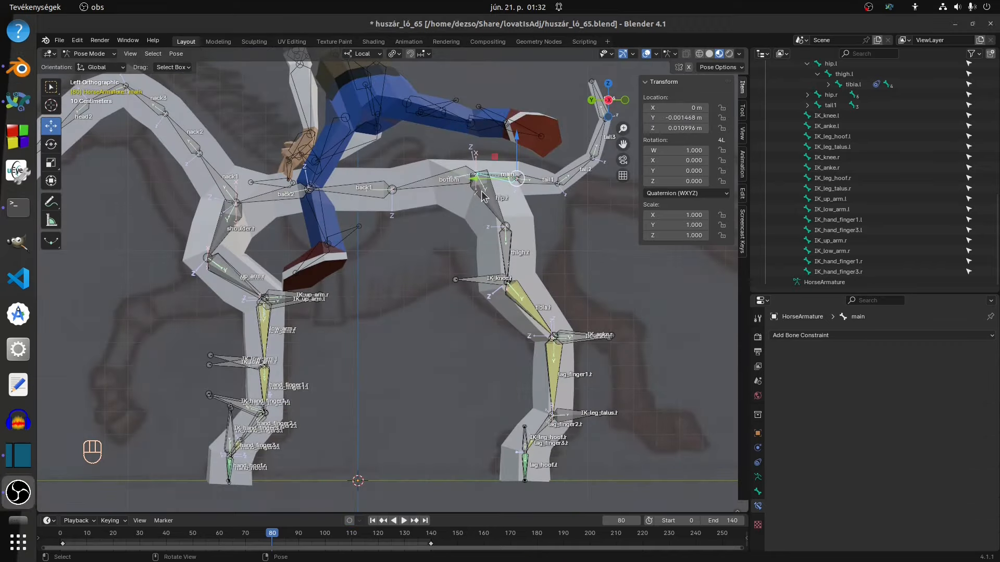
- Select all horse armature bones and open the Animation workspace at frame 80
left_click(485, 196)
key("a")
key("KP_Decimal")
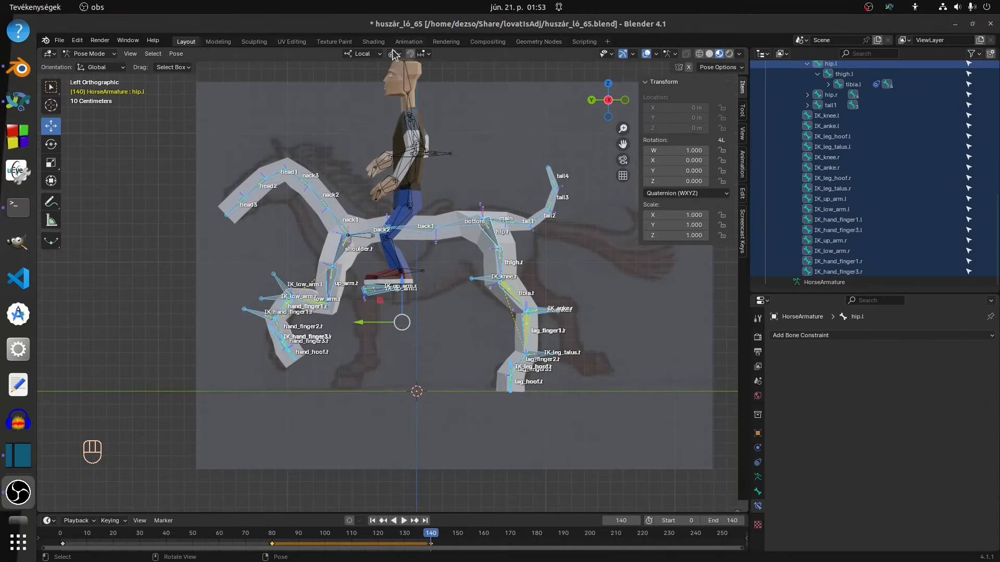
left_click(408, 43)
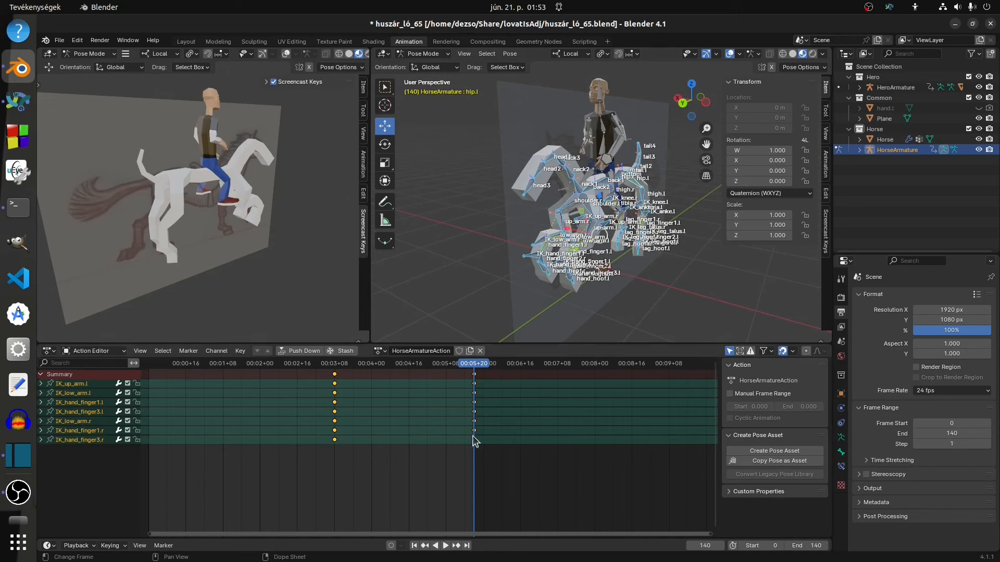
left_click_drag(474, 365, 333, 366)
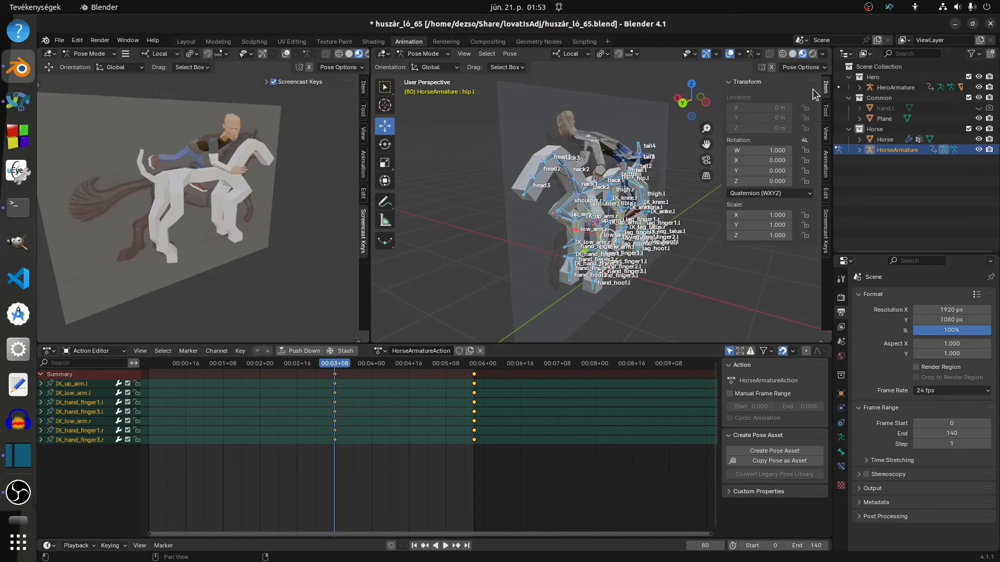
- Expand the HorseArmature pose hierarchy and select all IK bones from IK_knee.l to IK_hand_finger3.r
left_click(859, 150)
left_click(870, 171)
scroll(870, 171, "down", 3)
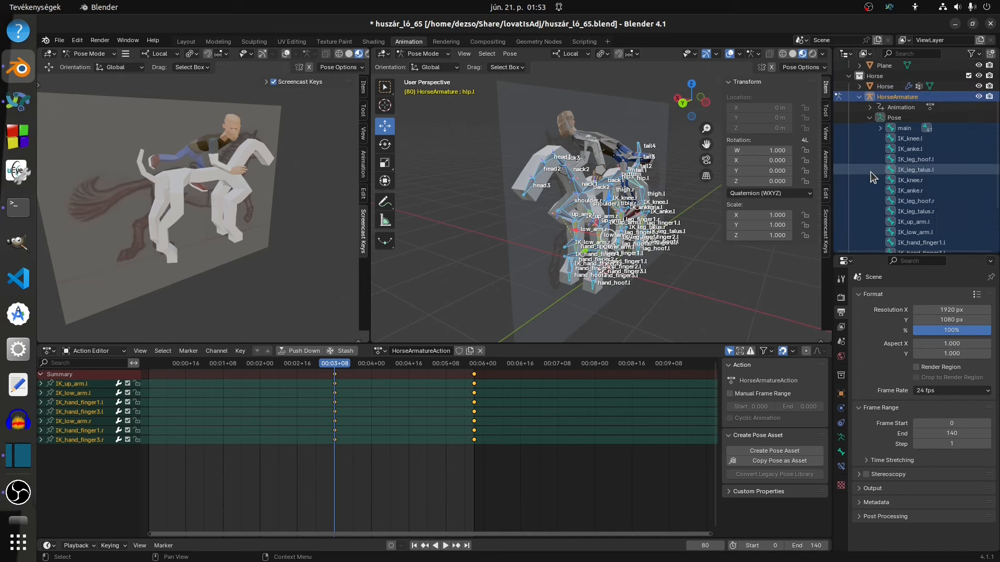
left_click(911, 139)
scroll(954, 149, "down", 3)
left_click(957, 232, "shift")
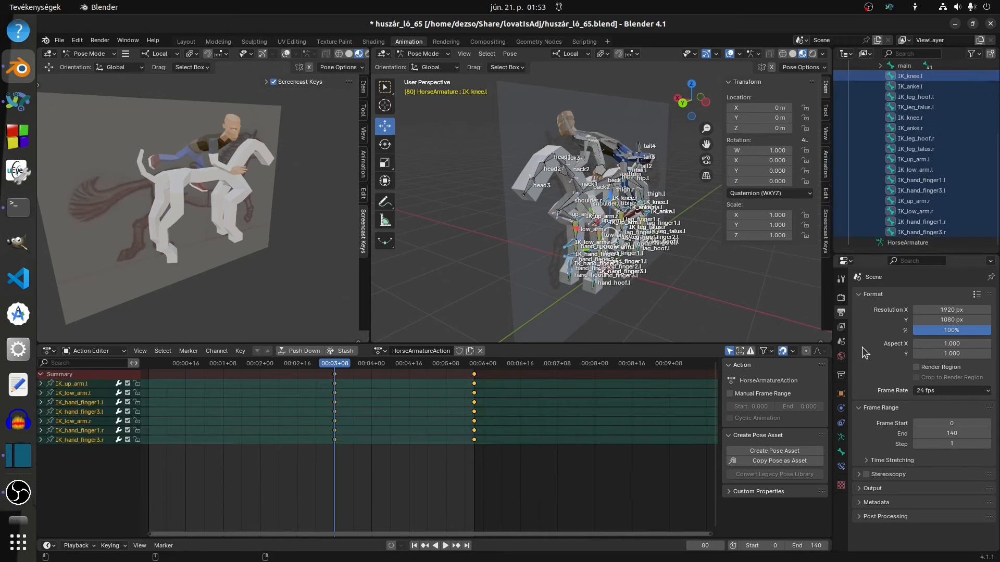
- Turn off the display of bone names for the horse armature
left_click(840, 439)
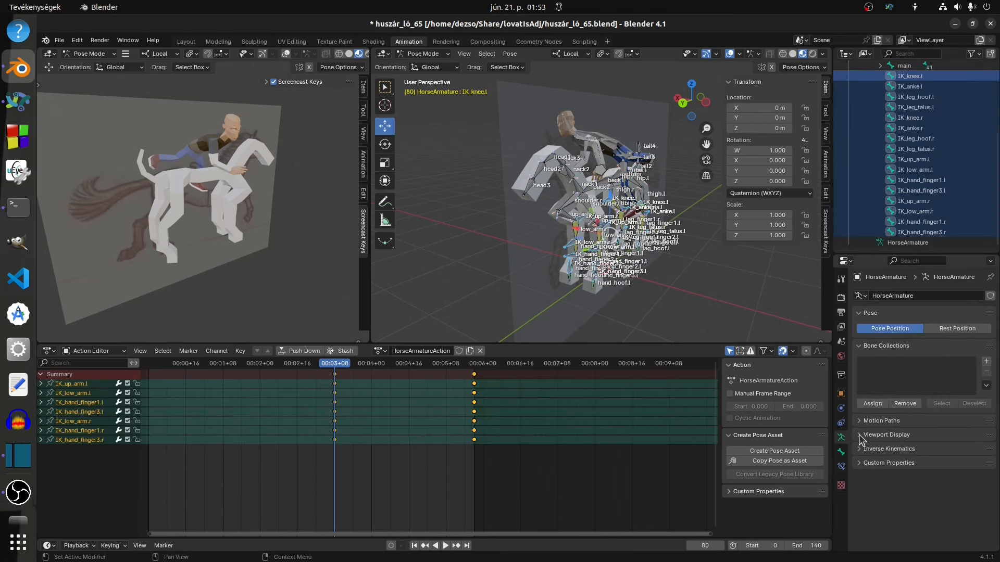
left_click(858, 436)
left_click(912, 463)
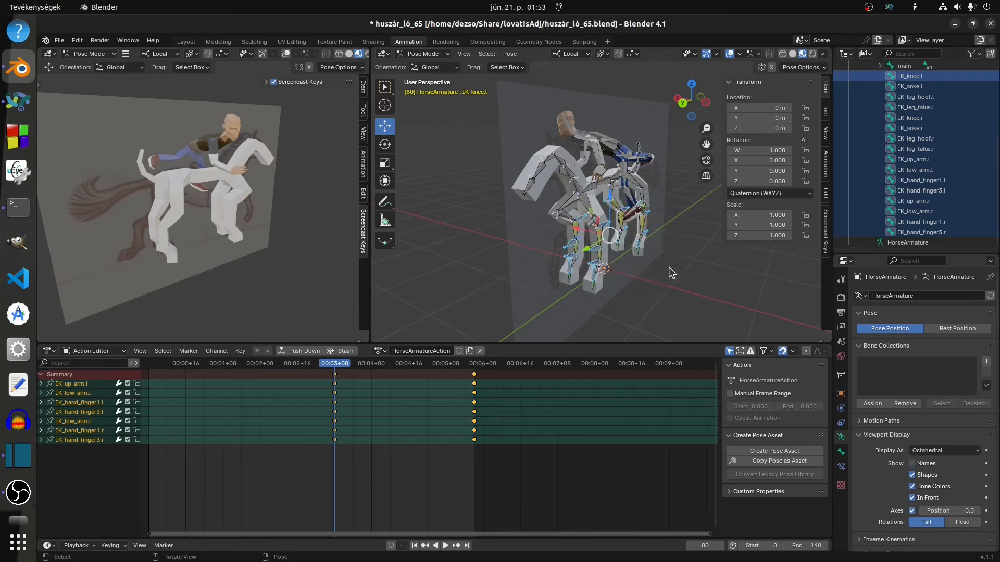
middle_click_drag(668, 276, 648, 263)
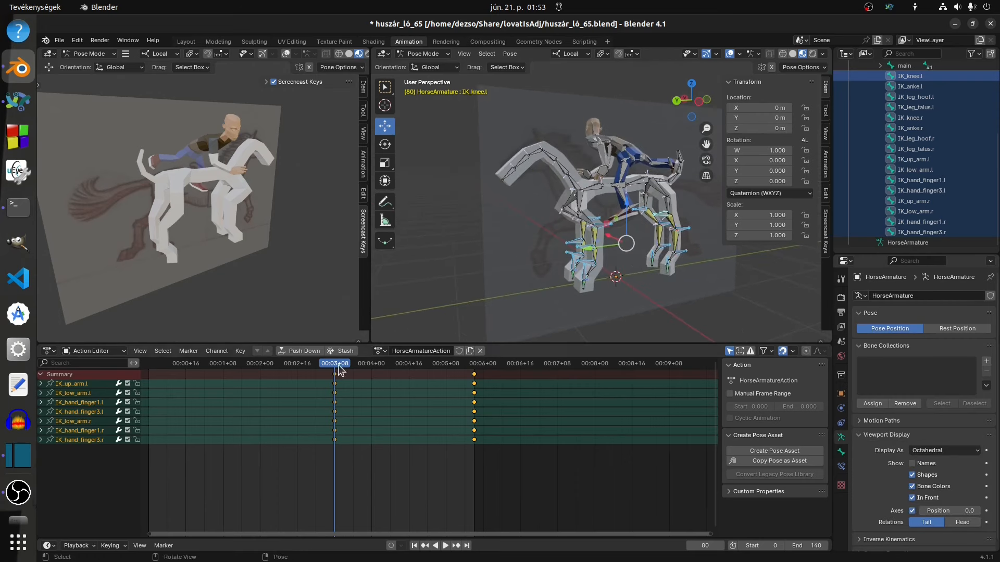
- Switch the Action Editor's time scale from seconds to frames and scrub through the animation
left_click_drag(338, 363, 66, 355)
left_click(139, 351)
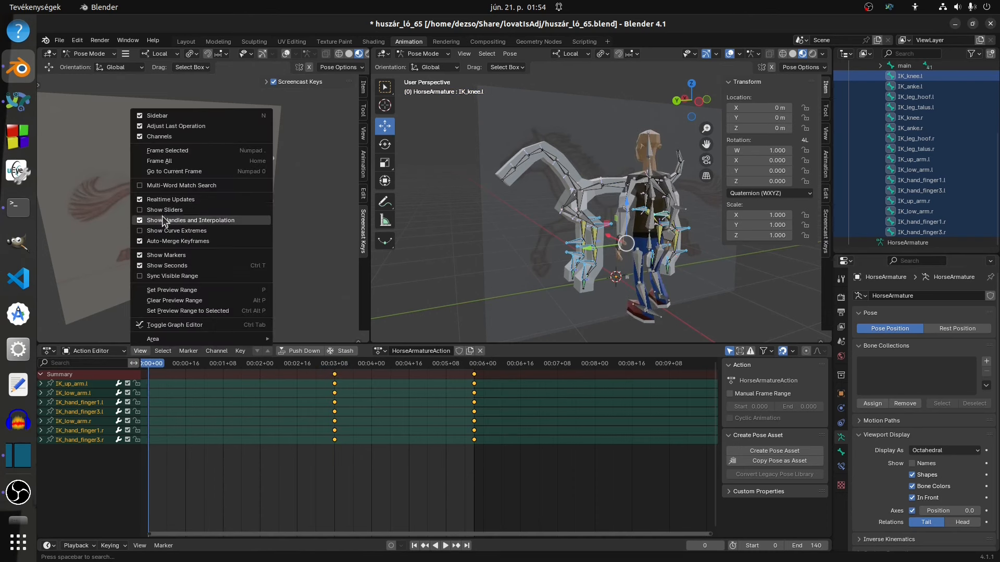
left_click(219, 266)
left_click_drag(179, 367, 449, 407)
- Delete the keyframes at frame 140 and move the keyframes at frame 80 to frame 0
left_click(473, 374)
key("Delete")
left_click_drag(336, 373, 149, 387)
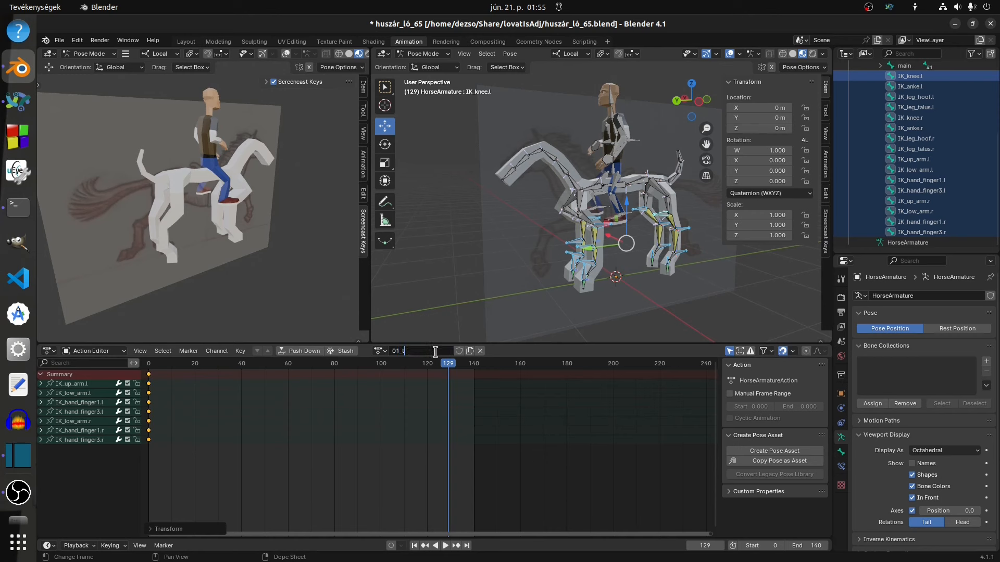
- Rename the horse action as 00_Tpos and enable its fake user
key("Return")
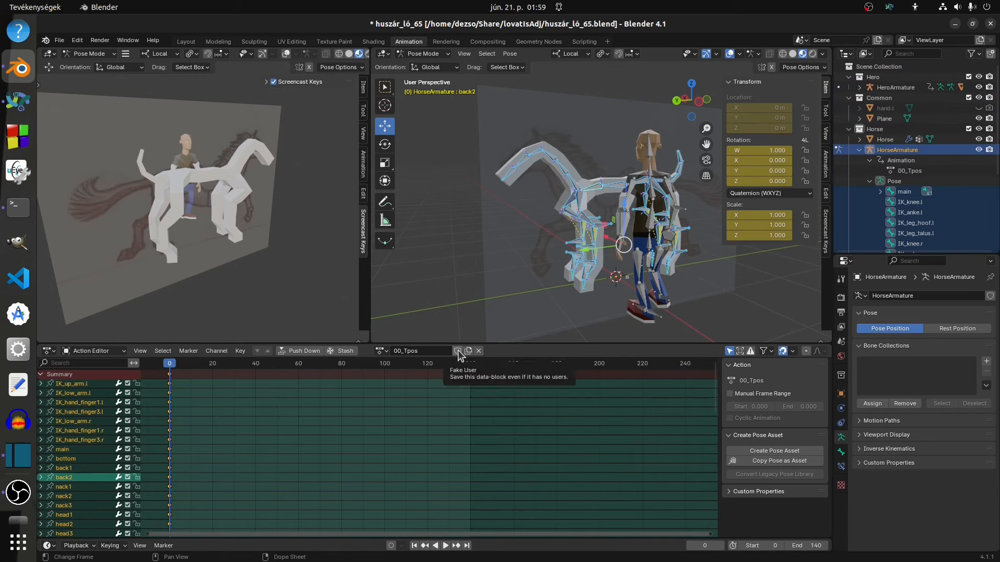
left_click(457, 351)
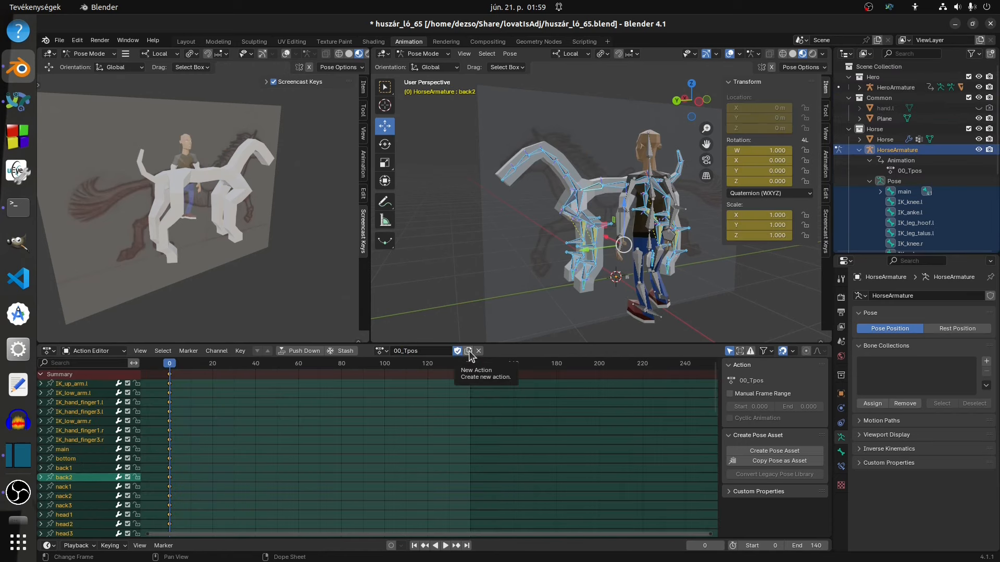
- Create a new horse action named 01_galop and switch the horse armature to Object Mode
left_click(468, 351)
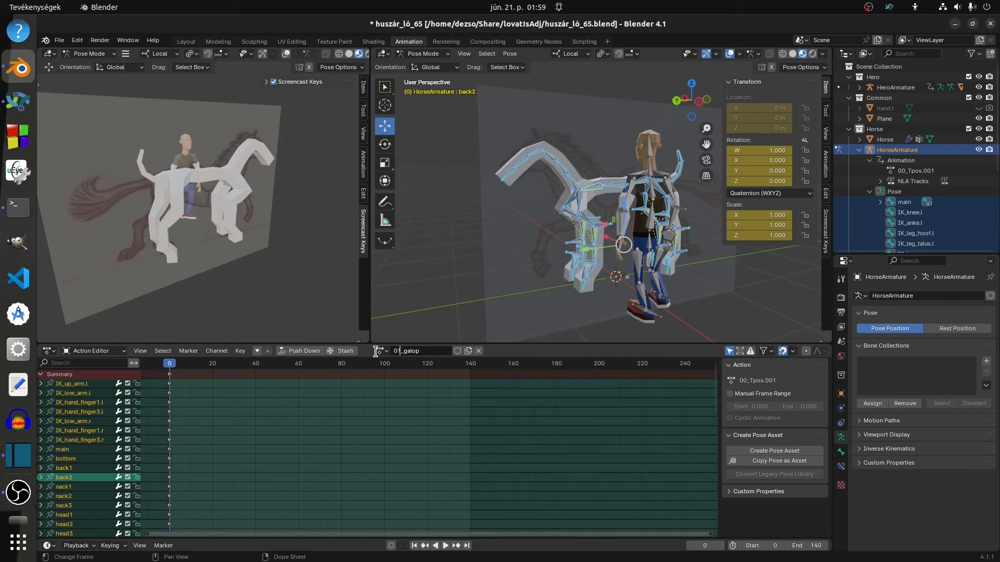
left_click(883, 121)
left_click(974, 54)
left_click(900, 87)
left_click(859, 120)
left_click(424, 55)
left_click(424, 66)
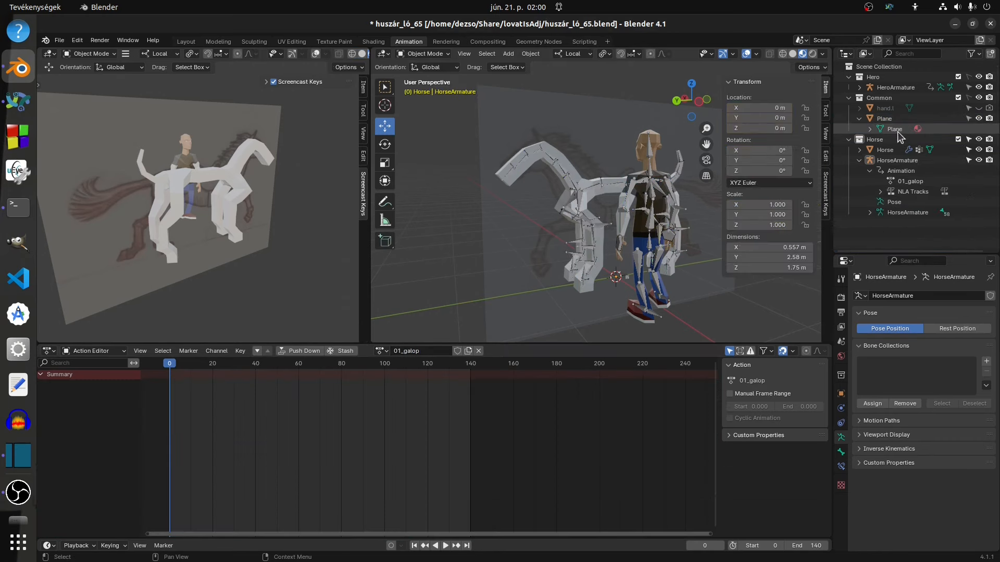
- Set the movie texture in the Plane's paravan material to 100 frames and offset 1, with Cyclic and Auto Refresh enabled
left_click(888, 118)
left_click(899, 130)
left_click(917, 129)
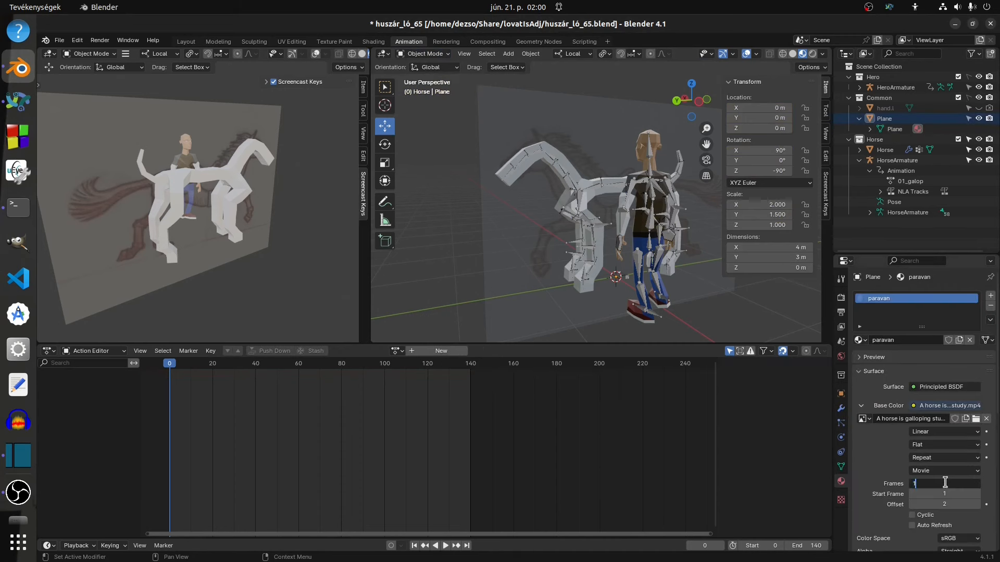
key("Return")
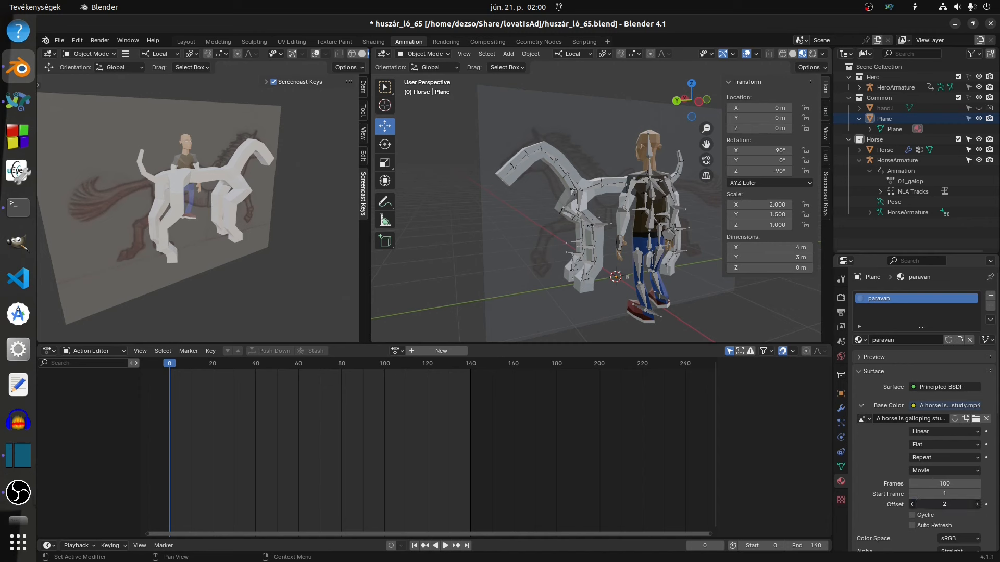
key("Return")
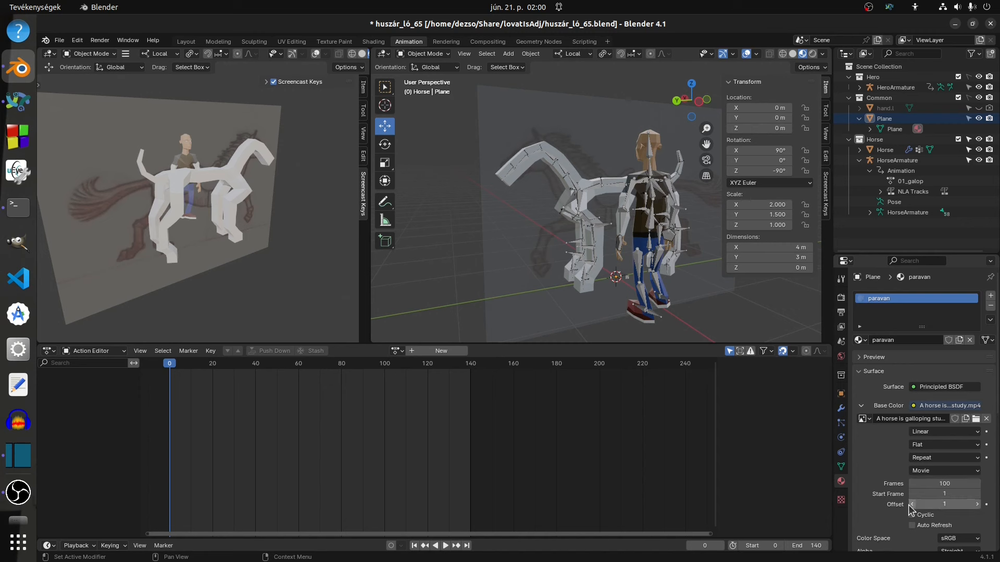
left_click(912, 526)
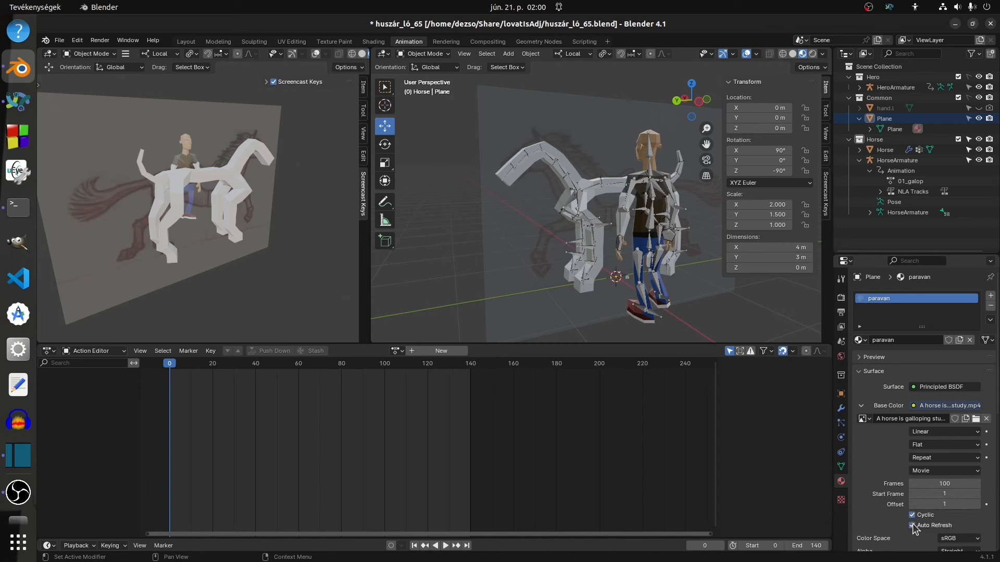
- Play the animation in the left orthographic view to check the reference video on the plane
left_click(446, 545)
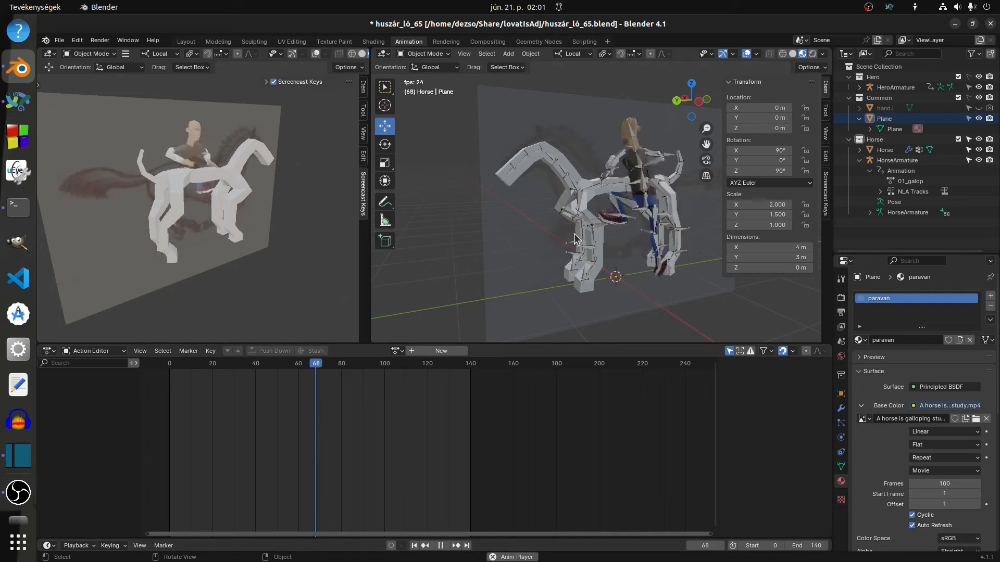
key("ctrl+KP_3")
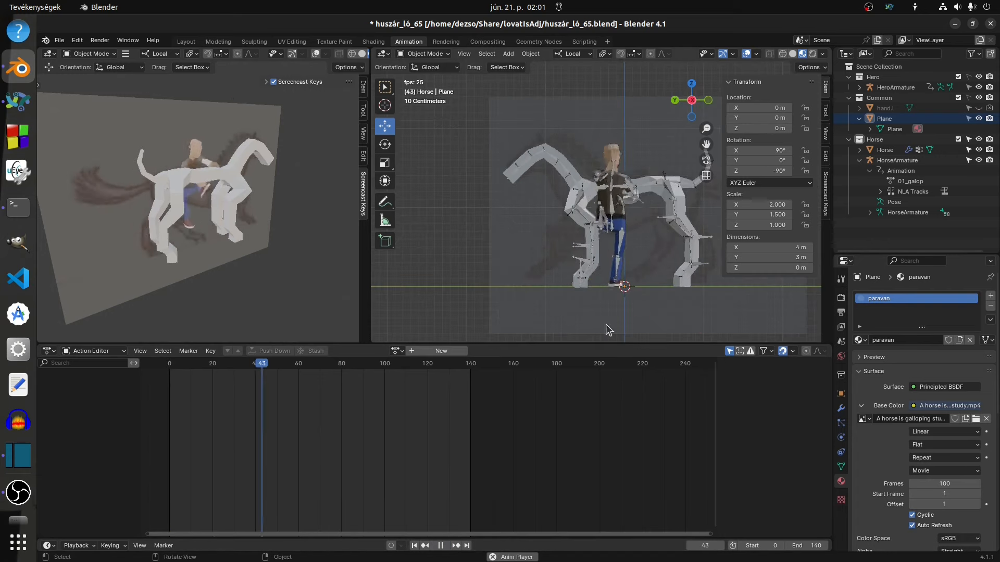
left_click(440, 546)
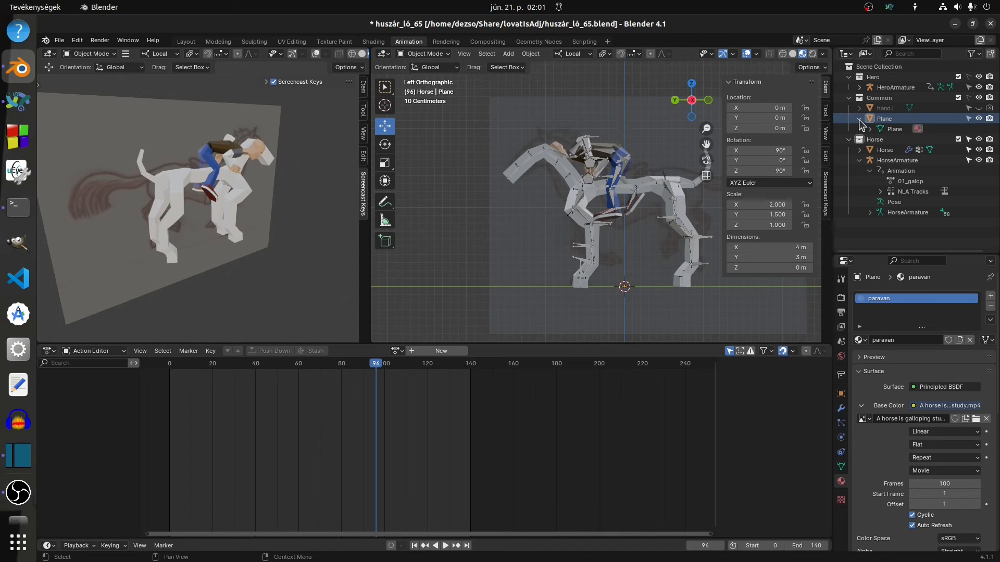
- Go to frame 120, enable the fake user of the hero's 03_mount action, and create a new action from it named 04_galop
left_click(882, 89)
left_click(859, 88)
left_click(896, 98)
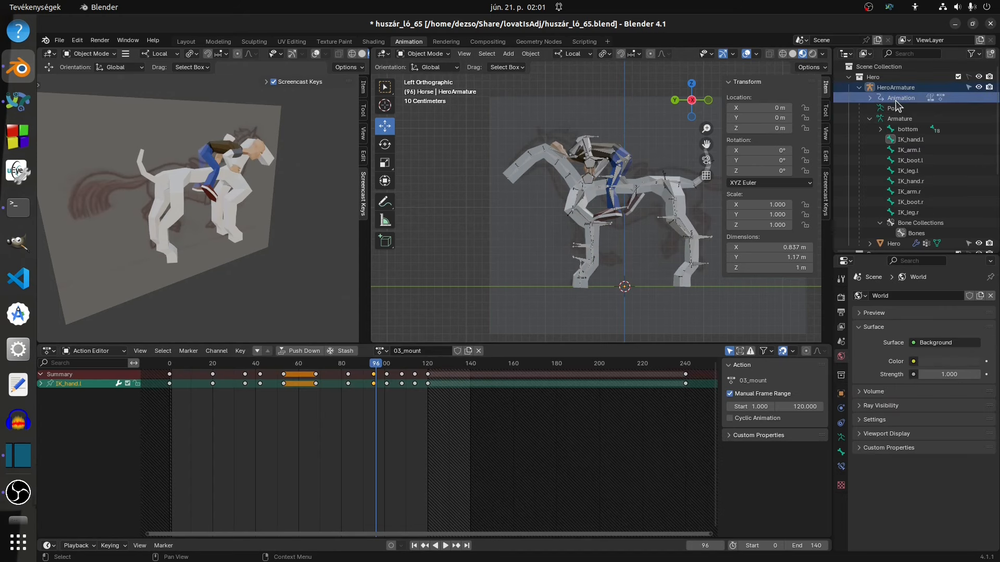
right_click(896, 104)
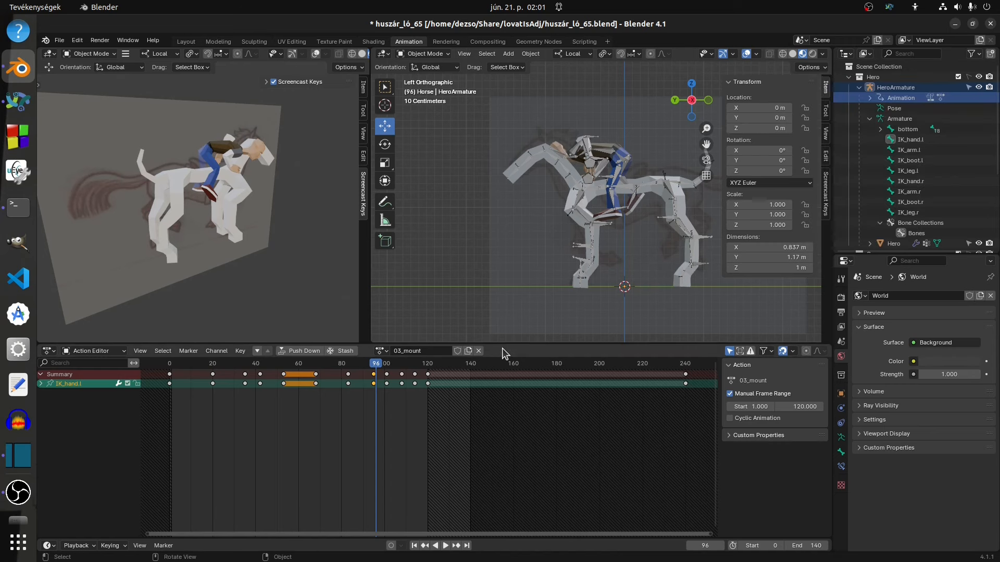
left_click_drag(376, 364, 427, 363)
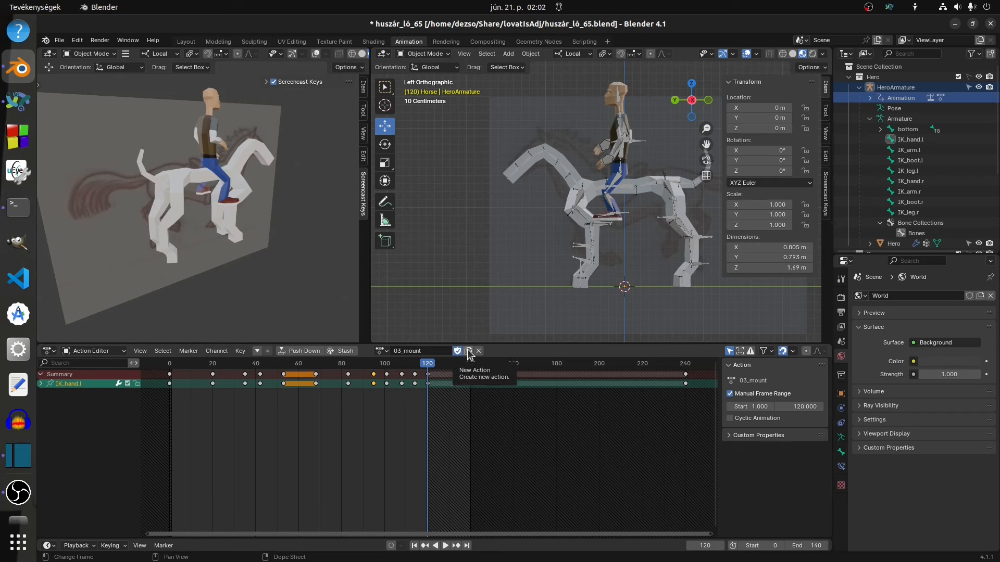
left_click(468, 352)
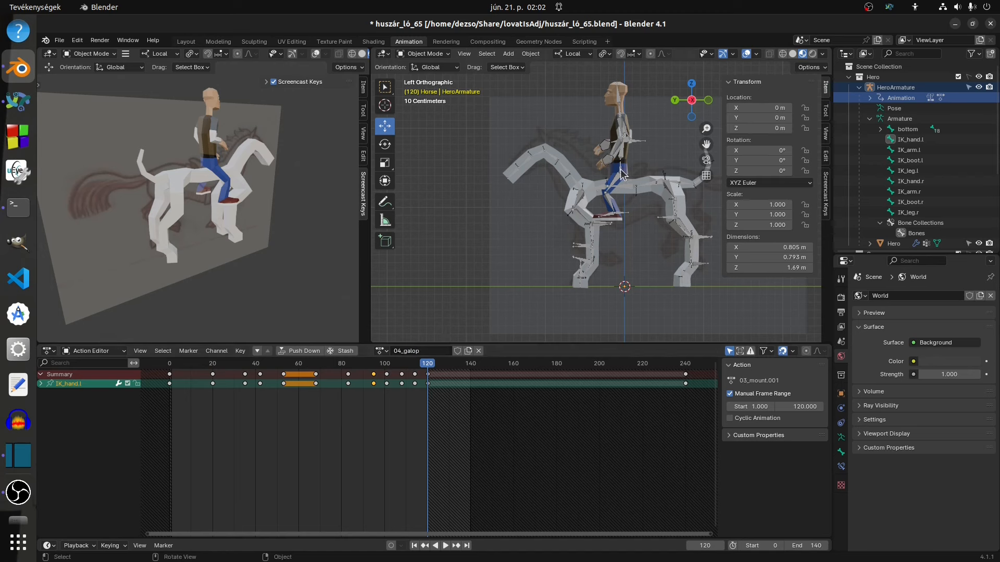
- Select all the hero's bones in Pose Mode and move their 04_galop keyframes at frame 120 to frame 0
left_click(423, 54)
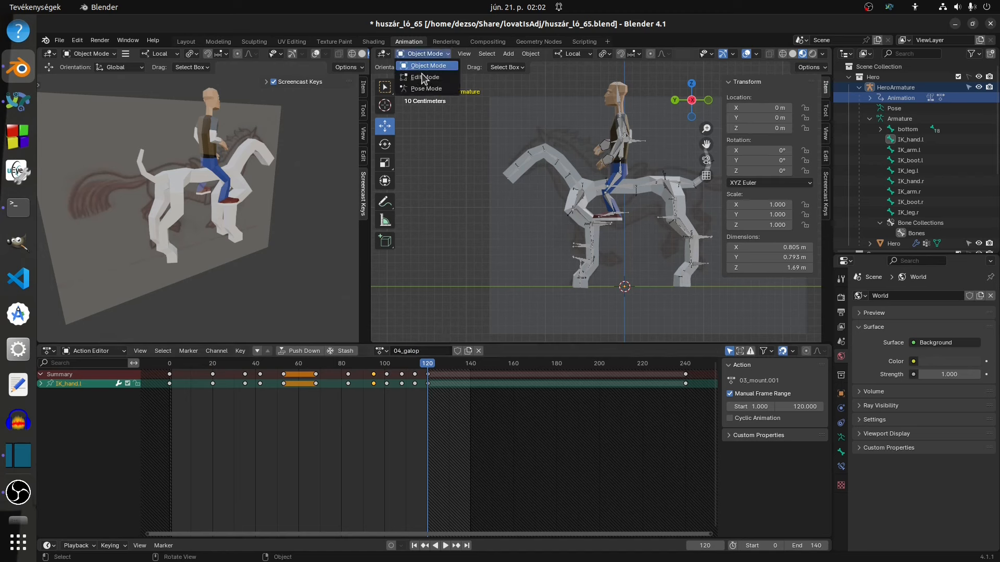
left_click(425, 92)
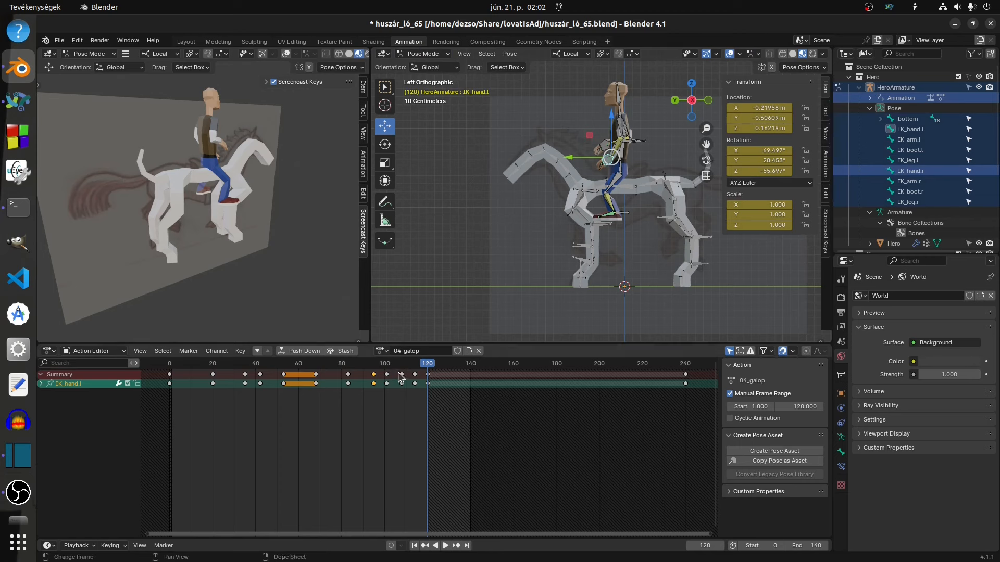
key("a")
mouse_move(427, 363)
left_mouse_down()
mouse_move(436, 365)
mouse_move(427, 364)
left_mouse_up()
left_click(429, 374)
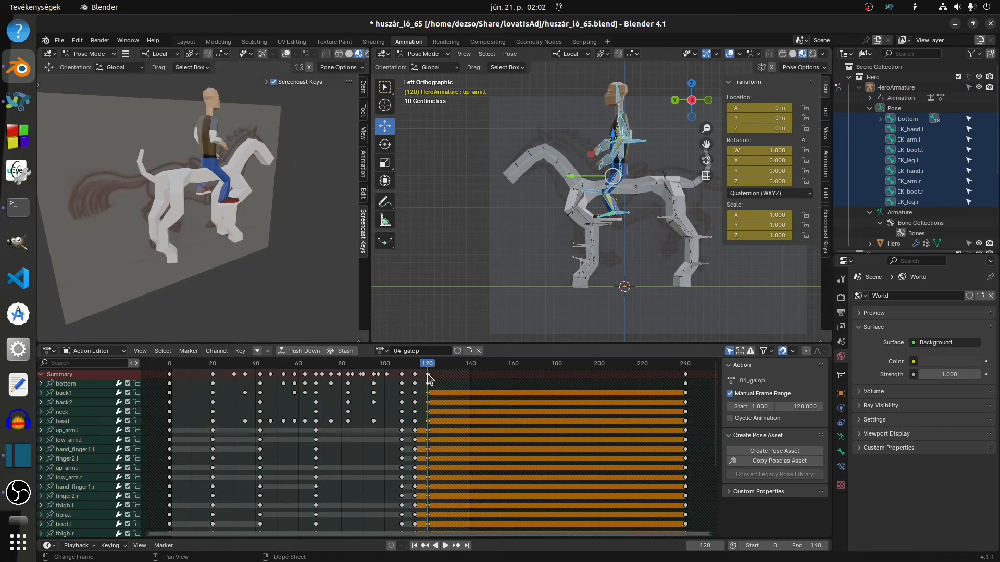
right_click(620, 120)
left_click_drag(427, 374, 202, 384)
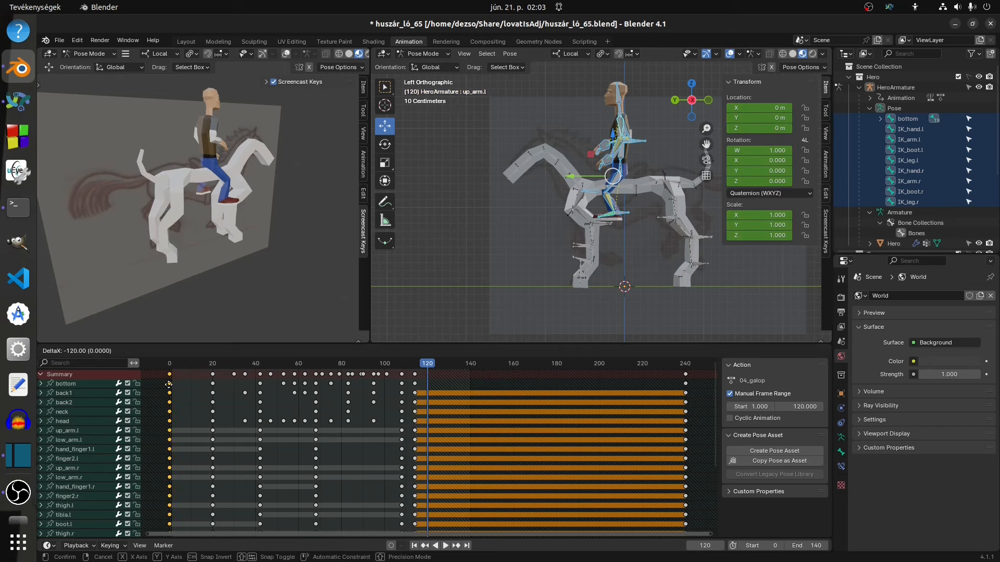
- Delete all the hero's 04_galop keyframes between frame 0 and frame 240
left_click_drag(169, 384, 423, 376)
left_click(197, 364)
key("Delete")
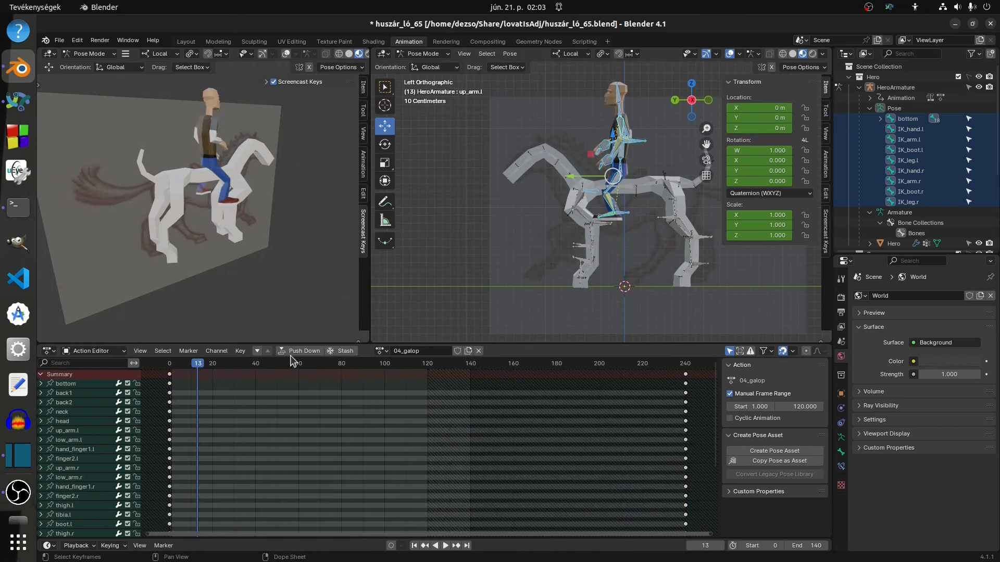
- Return to frame 0 and save the file as a new incremental version
left_click_drag(200, 362, 169, 387)
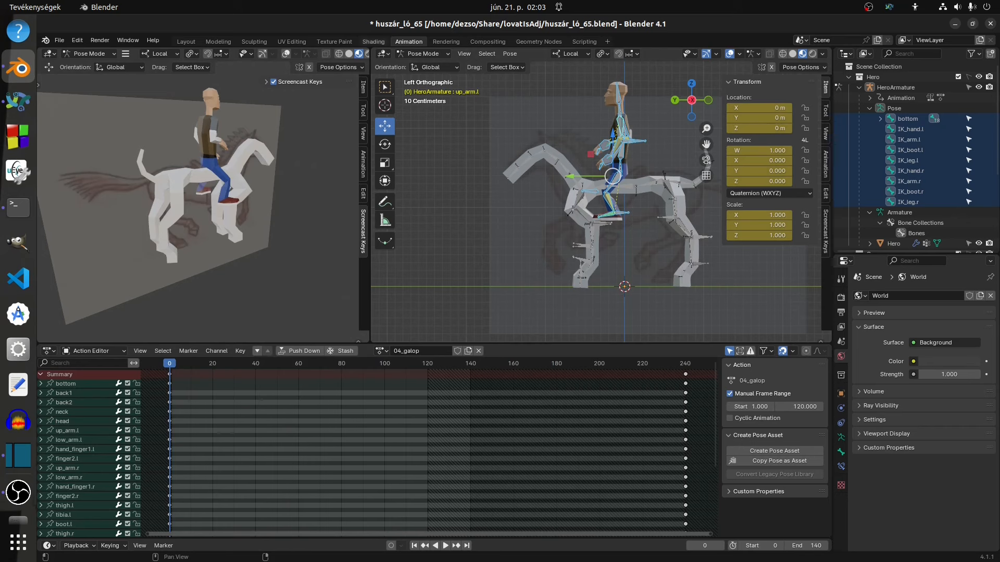
left_click(59, 40)
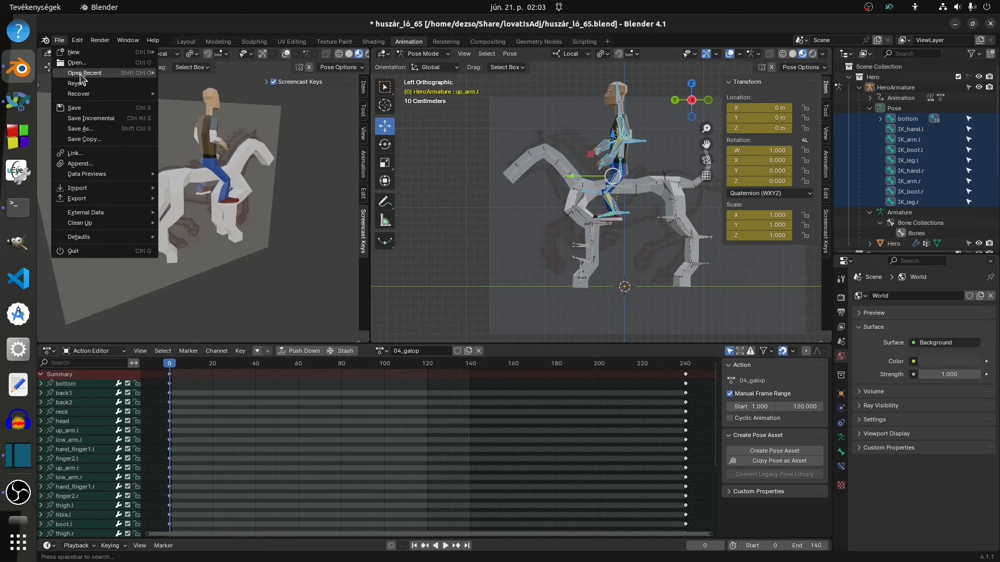
left_click(98, 121)
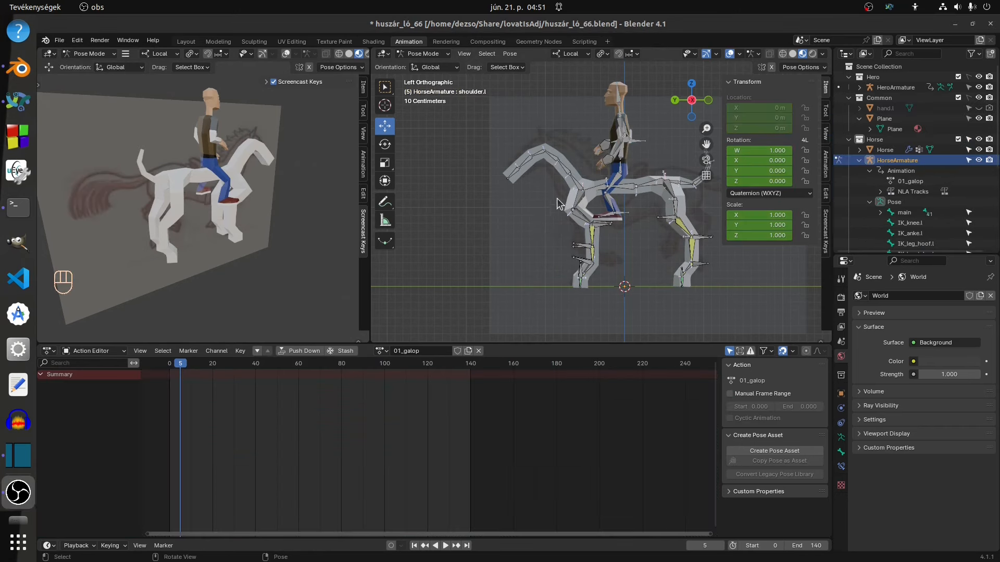
- Move the keyframes of all the horse's bones in 01_galop from frame 0 to frame 2 and paste a copy of them
left_click(579, 207)
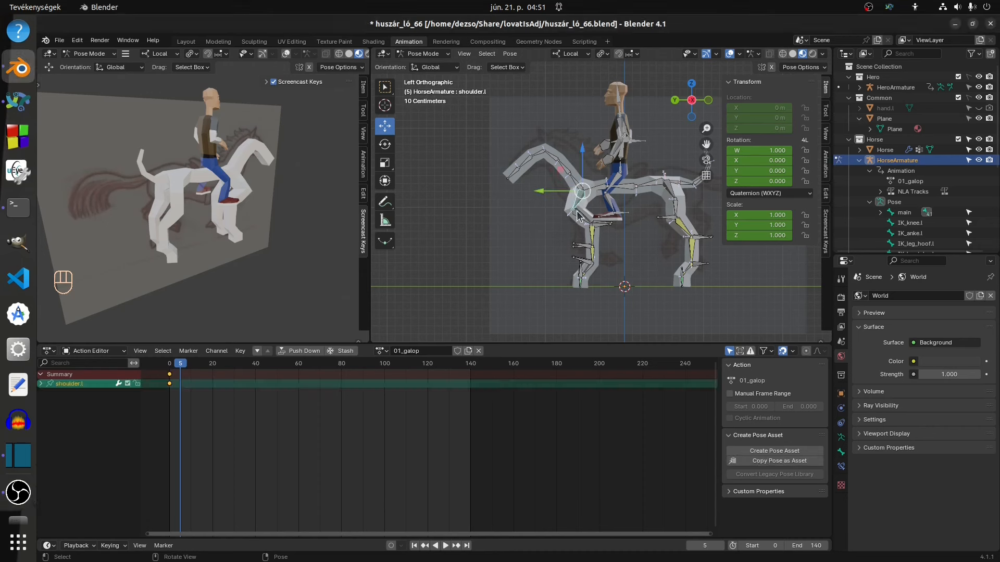
key("a")
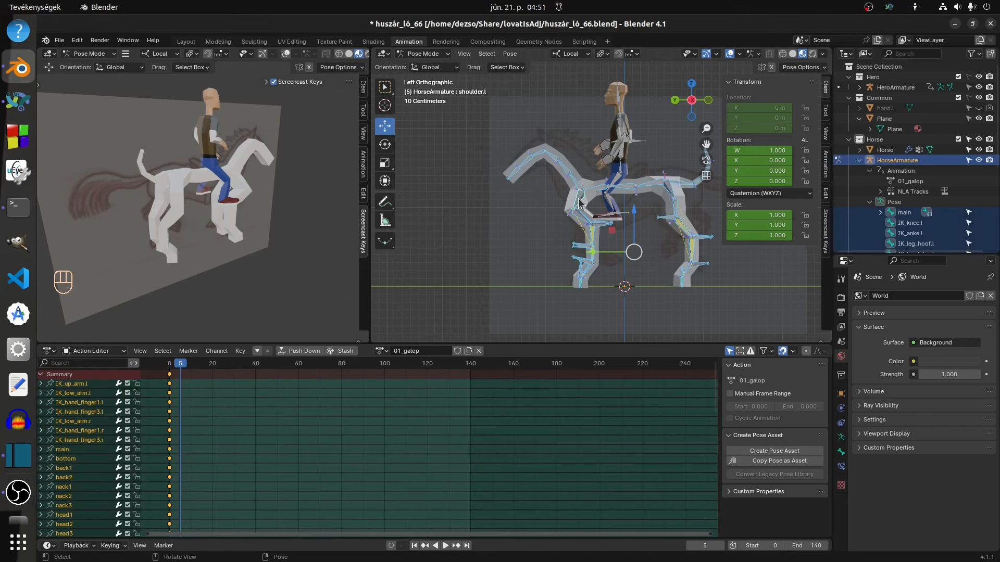
left_click_drag(183, 367, 178, 367)
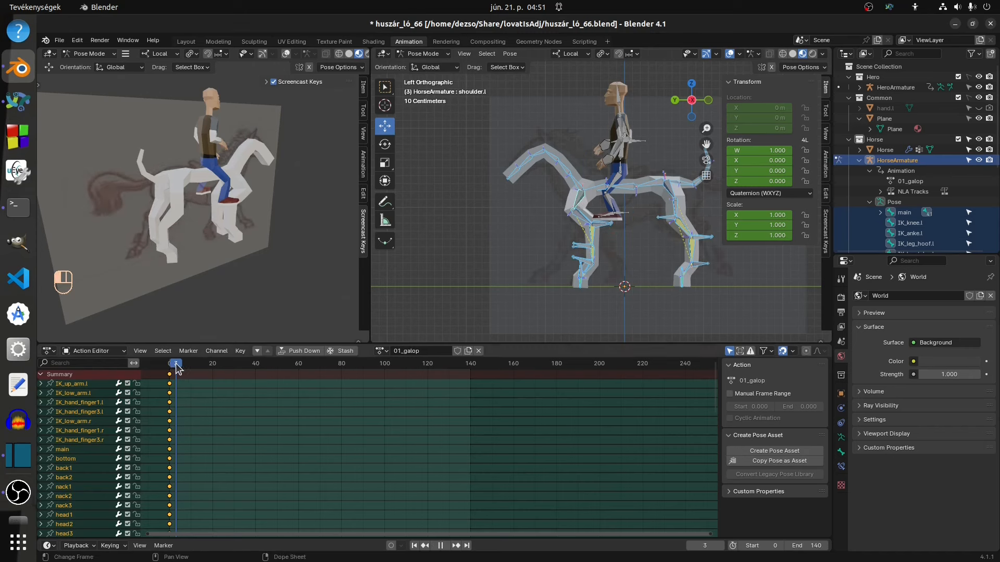
left_click_drag(177, 368, 169, 371)
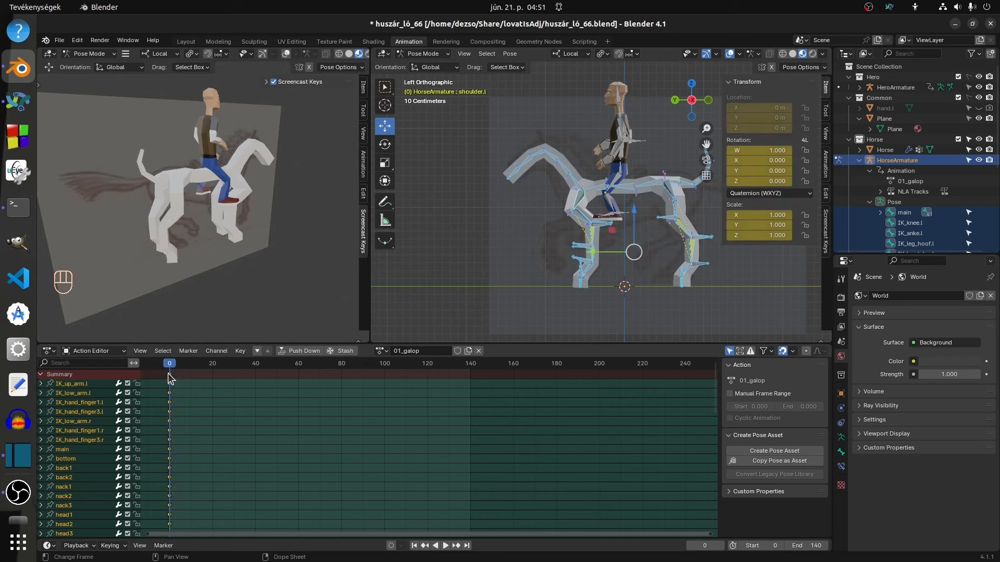
mouse_move(169, 374)
left_mouse_down()
mouse_move(204, 366)
mouse_move(174, 366)
mouse_move(204, 370)
mouse_move(174, 379)
mouse_move(173, 367)
left_mouse_up()
left_click(175, 374)
key("ctrl+v")
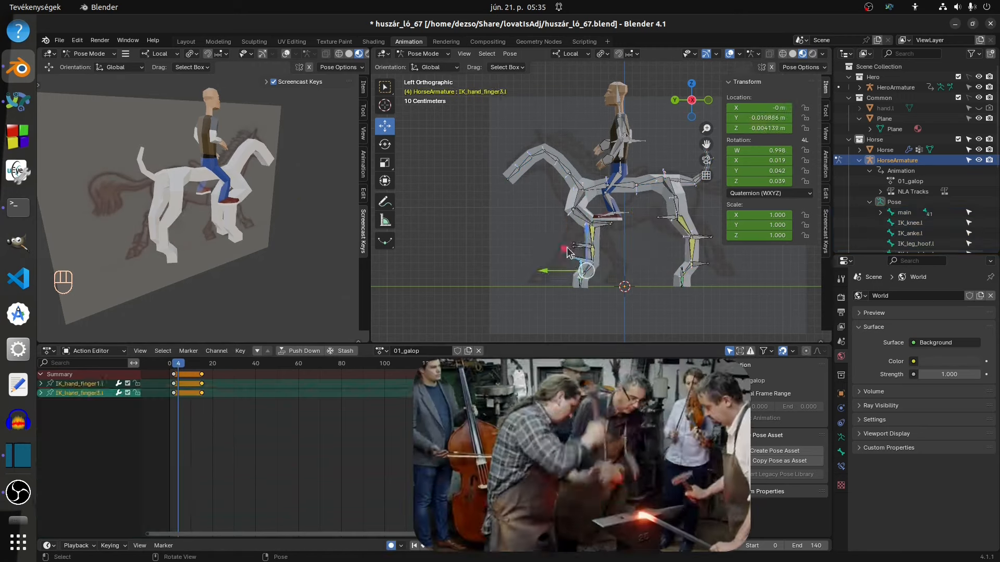
- Move and rotate the horse's front-leg IK bones on successive frames to match the galloping reference video, with auto keying on
left_click_drag(202, 366, 204, 366)
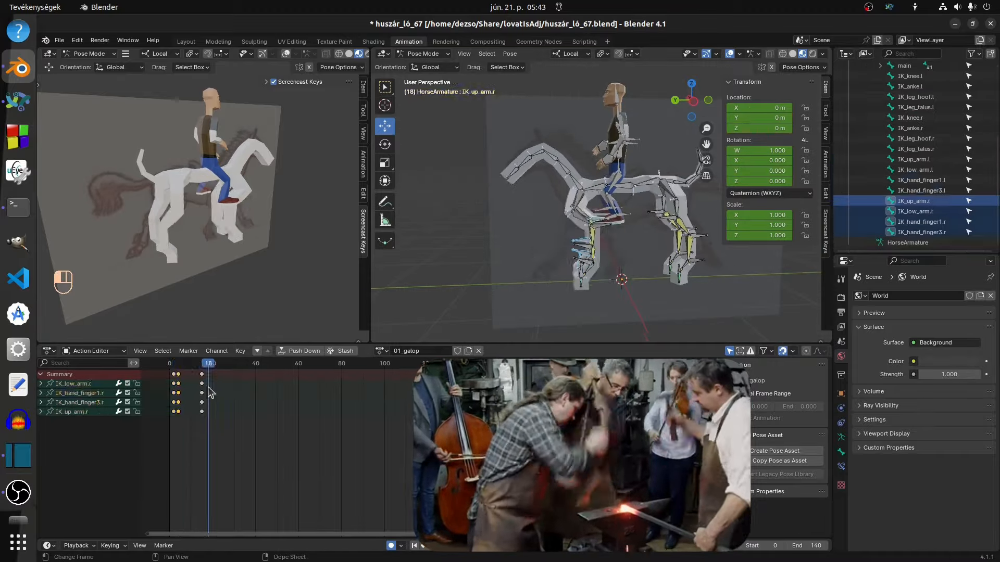
key("r")
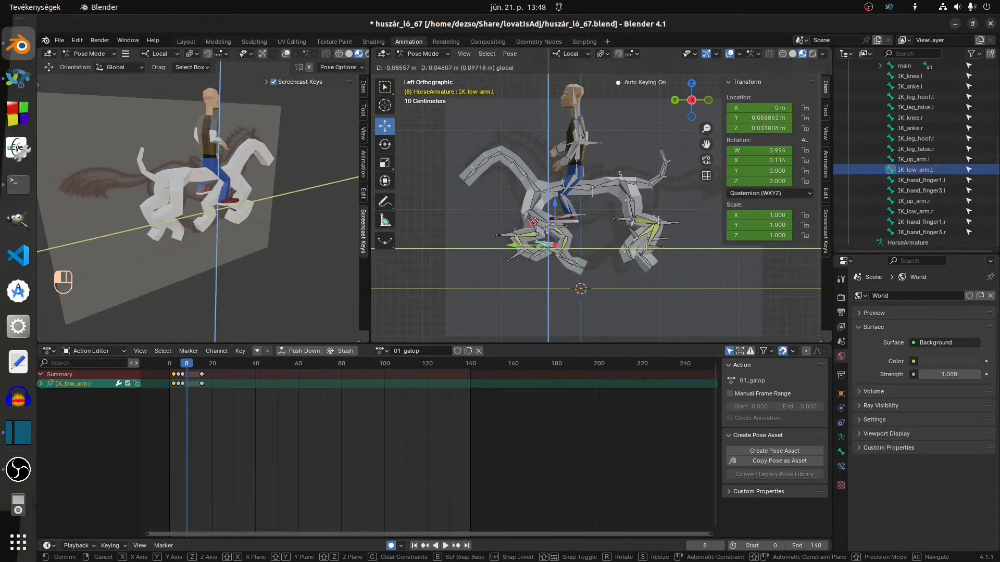
key("r")
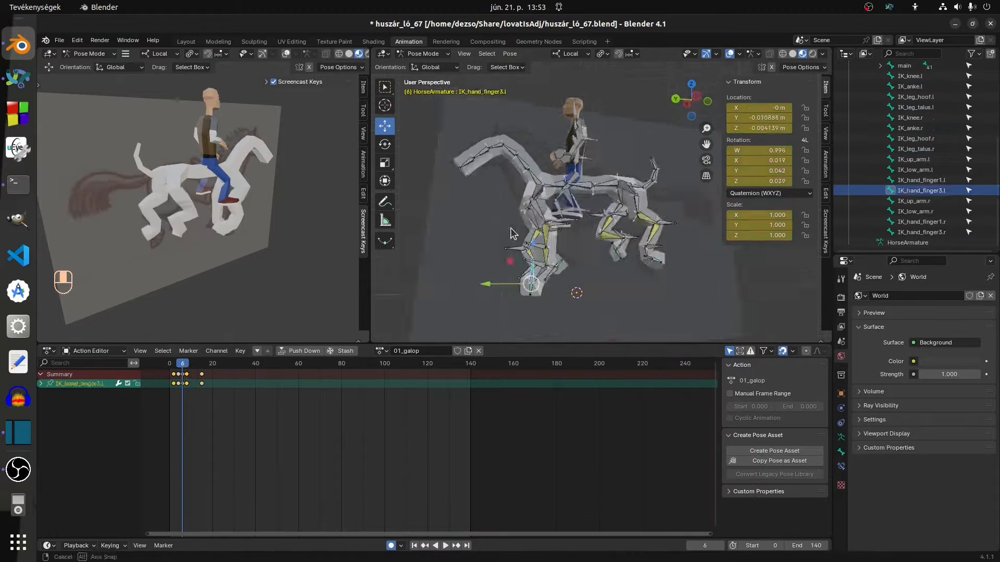
left_click(897, 210, "shift")
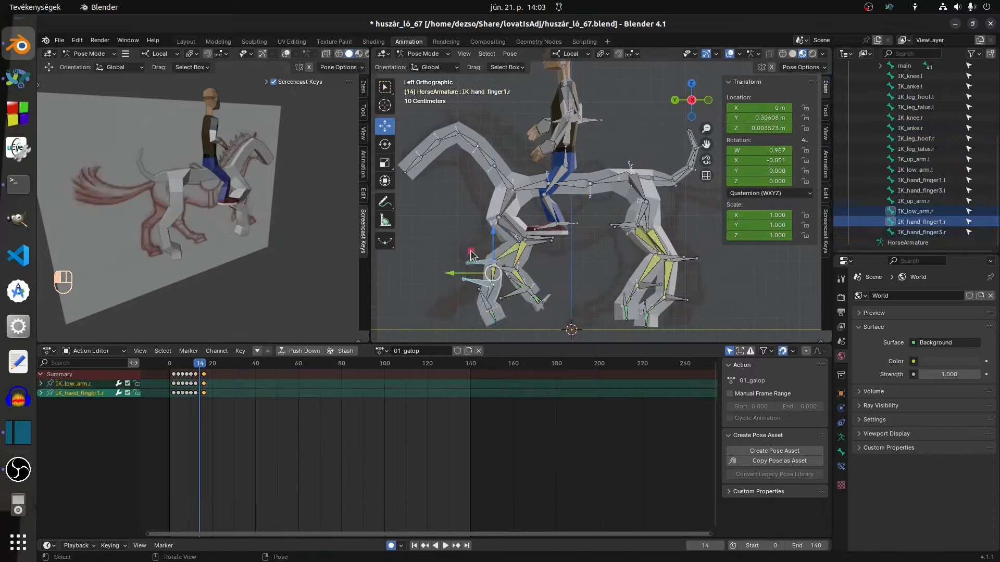
key("g")
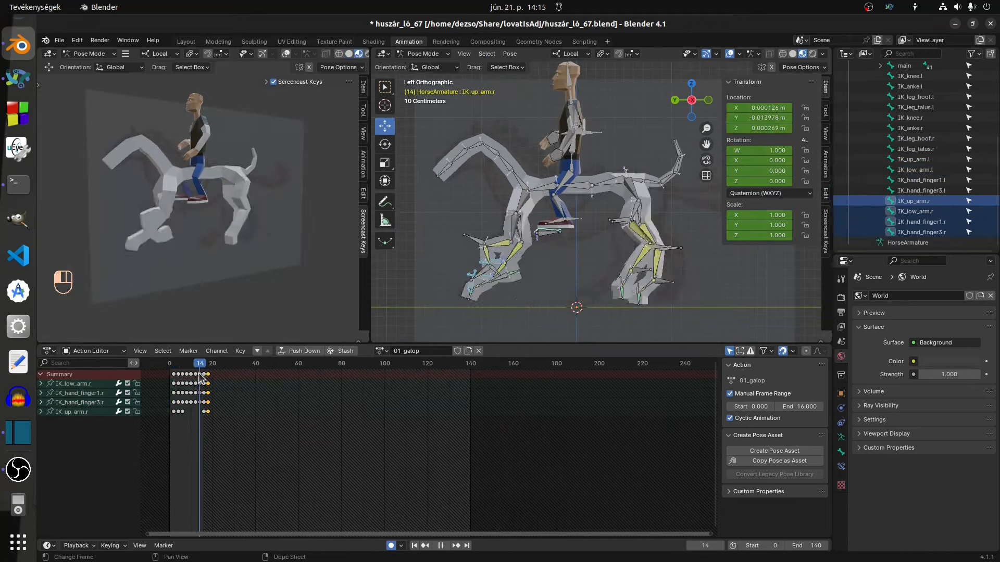
- Make the F-curves of all the horse's bones cyclic in the 01_galop action
key("Escape")
key("a")
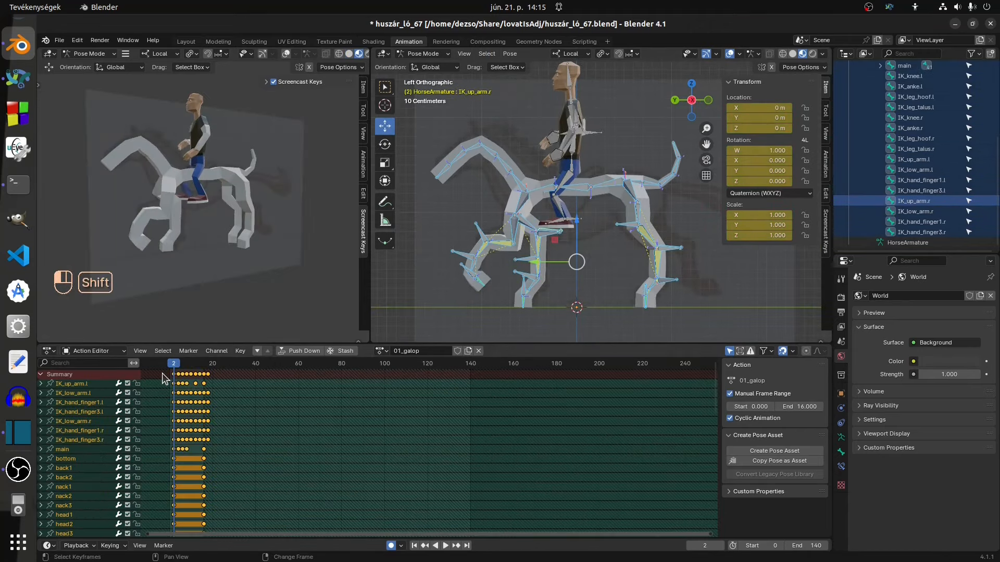
key("shift+e")
left_click(159, 415)
- Play back the horse's gallop cycle and inspect it from another side of the horse
left_click(445, 545)
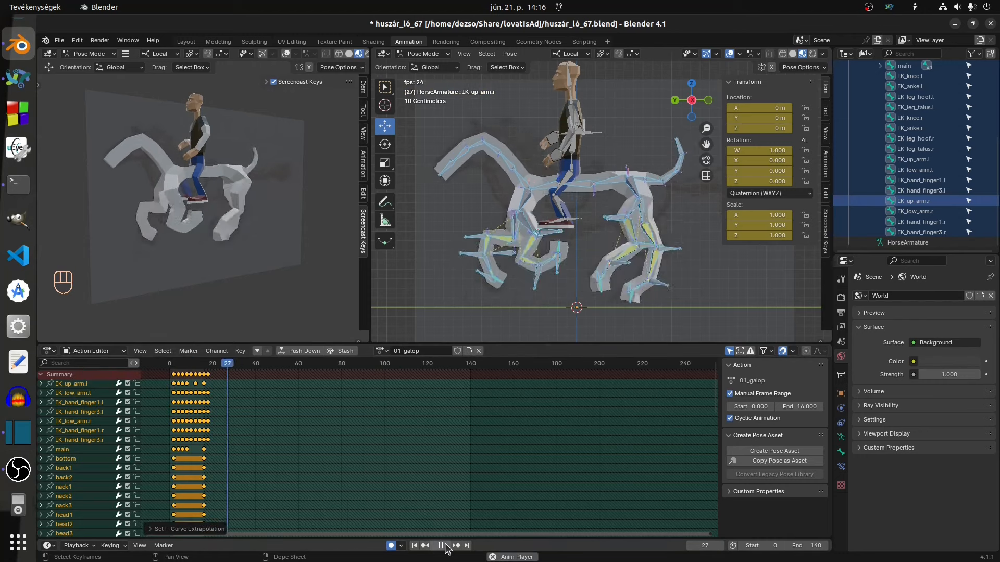
left_click(445, 546)
left_click(191, 364)
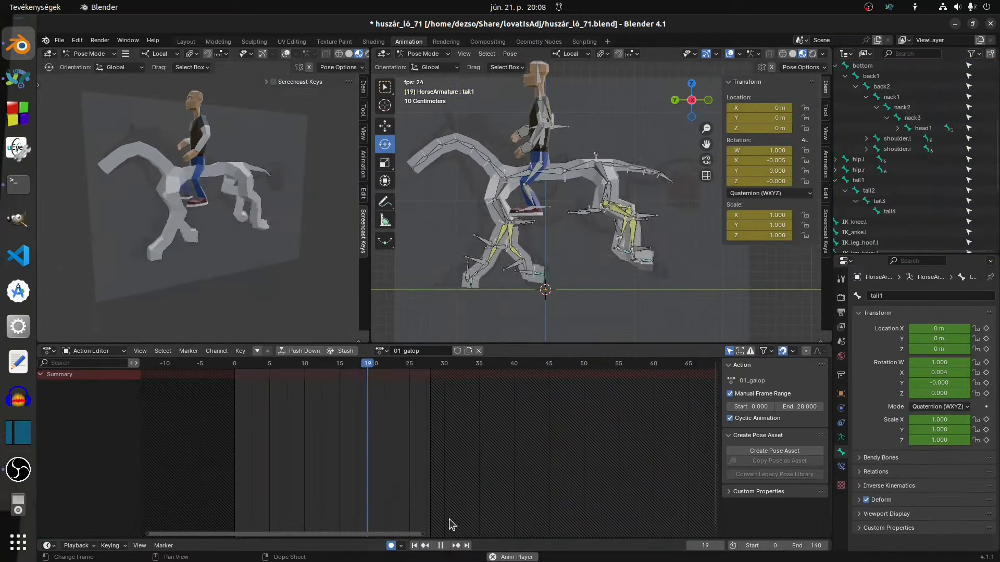
middle_click_drag(270, 183, 346, 233)
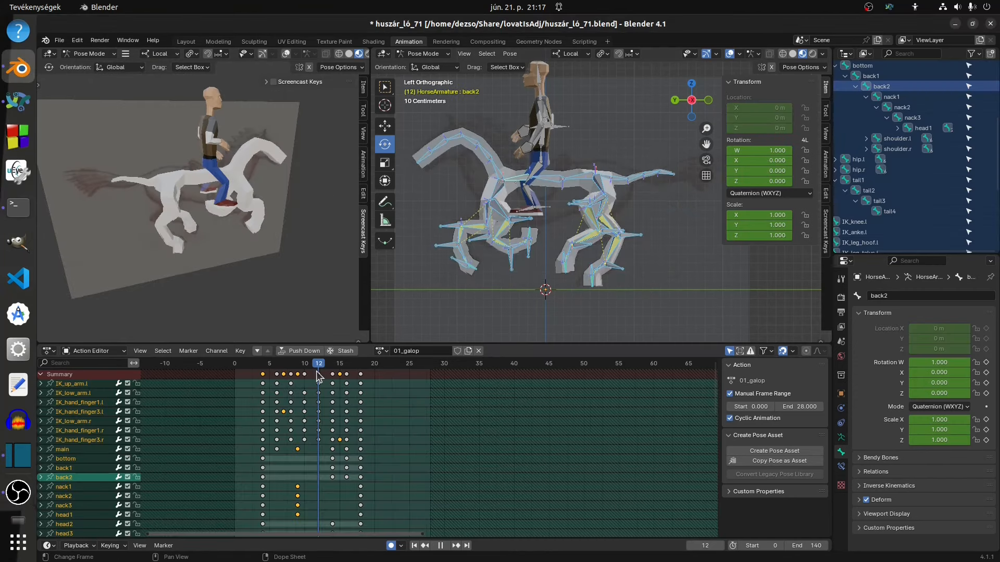
- Rearrange the copied keyframes of all the horse's bones in 01_galop so one cycle, starting from the frame 12 pose, spans frames 0 to 14
mouse_move(316, 370)
left_mouse_down()
mouse_move(257, 373)
mouse_move(360, 367)
mouse_move(320, 363)
left_mouse_up()
left_click(360, 374)
key("ctrl+v")
key("i")
left_click_drag(416, 364, 318, 363)
left_click(318, 373)
key("ctrl+c")
key("ctrl+v")
key("Delete")
left_click_drag(255, 370, 234, 373)
key("a")
left_click_drag(318, 365, 333, 366)
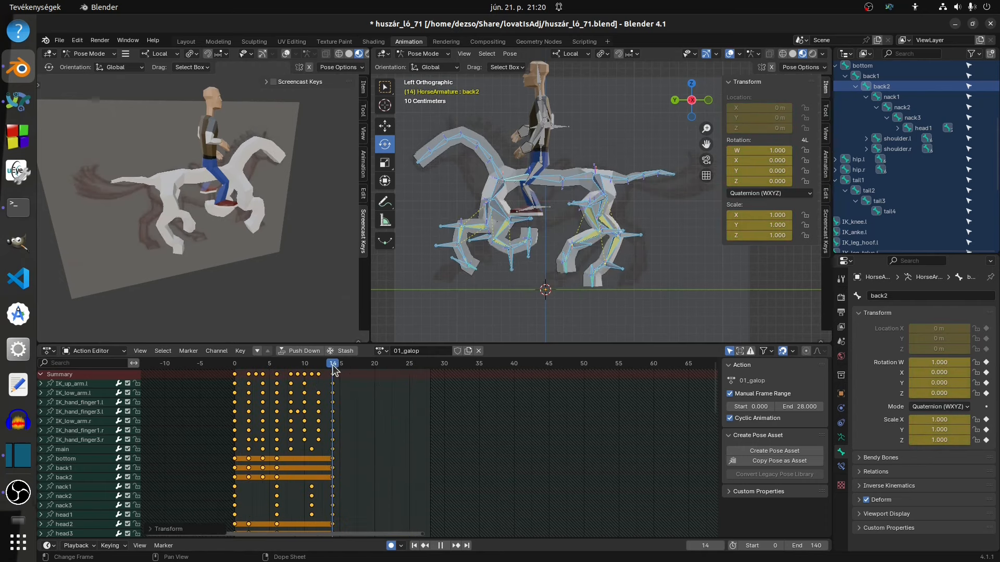
- Play back the shifted horse gallop and compare it with the reference video
left_click(447, 546)
left_click(286, 379)
left_click_drag(255, 365, 242, 368)
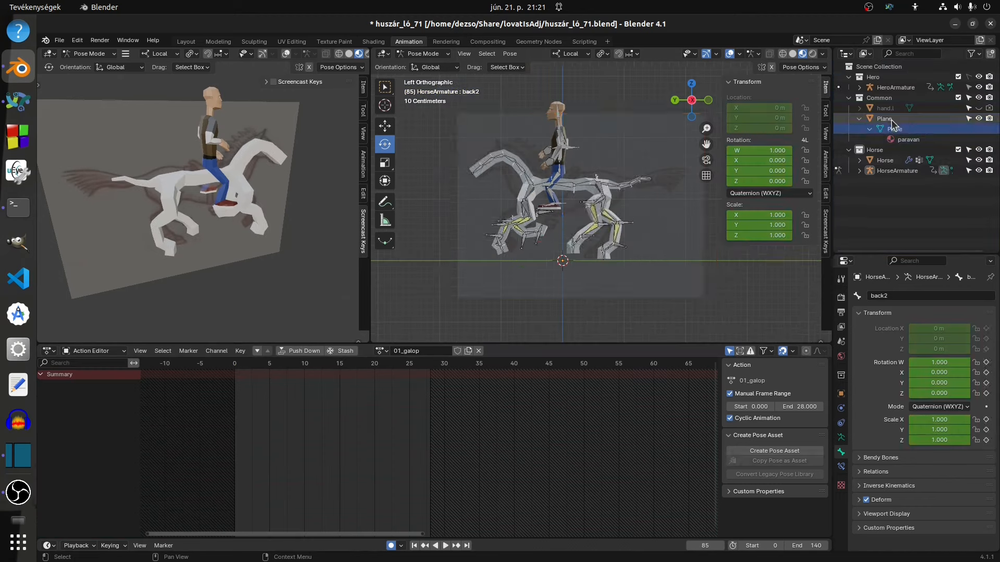
- Set the frame offset of the reference video in the Plane's paravan material to 16 and play back the match with the horse
left_click(884, 119)
left_click(840, 481)
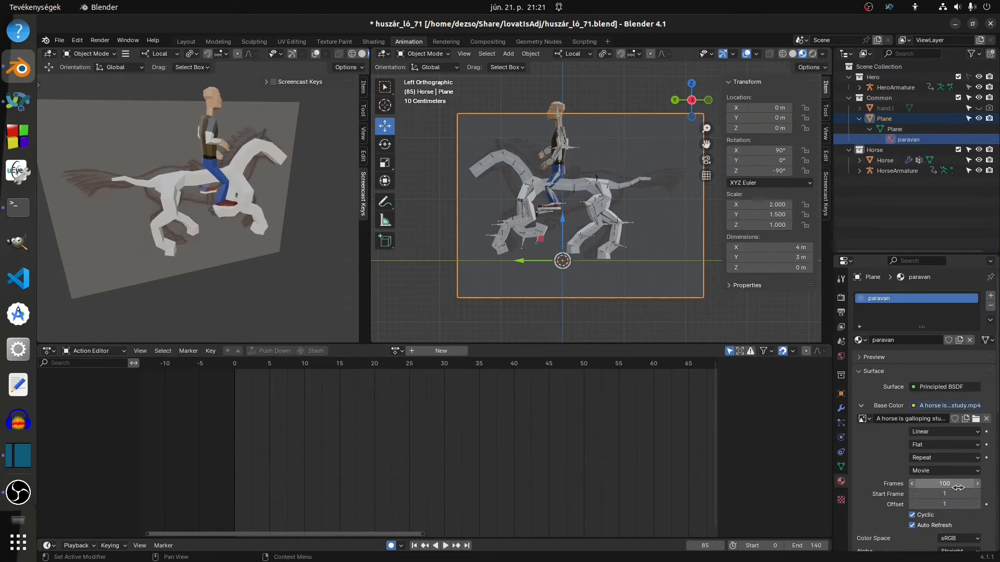
left_click(948, 504)
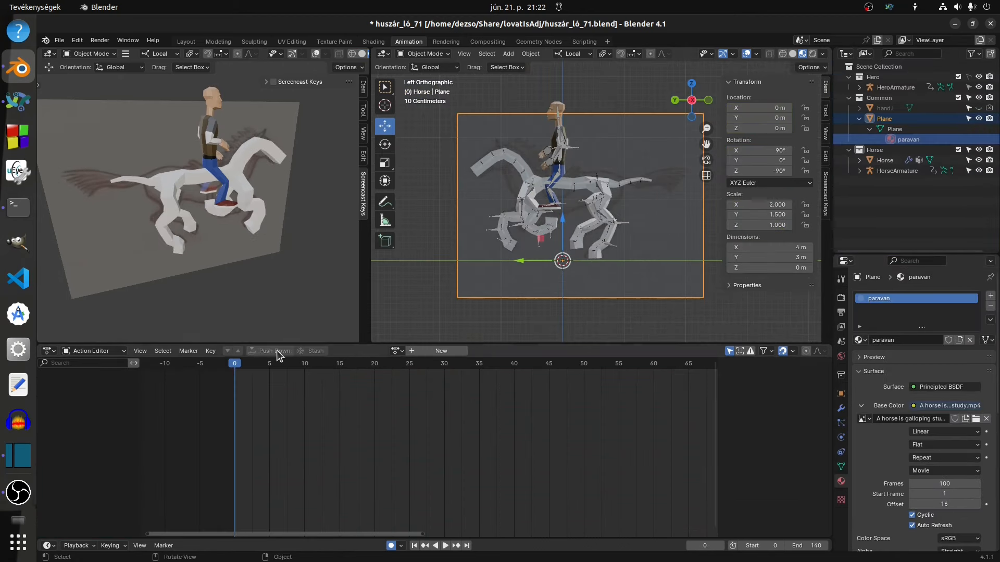
key("space")
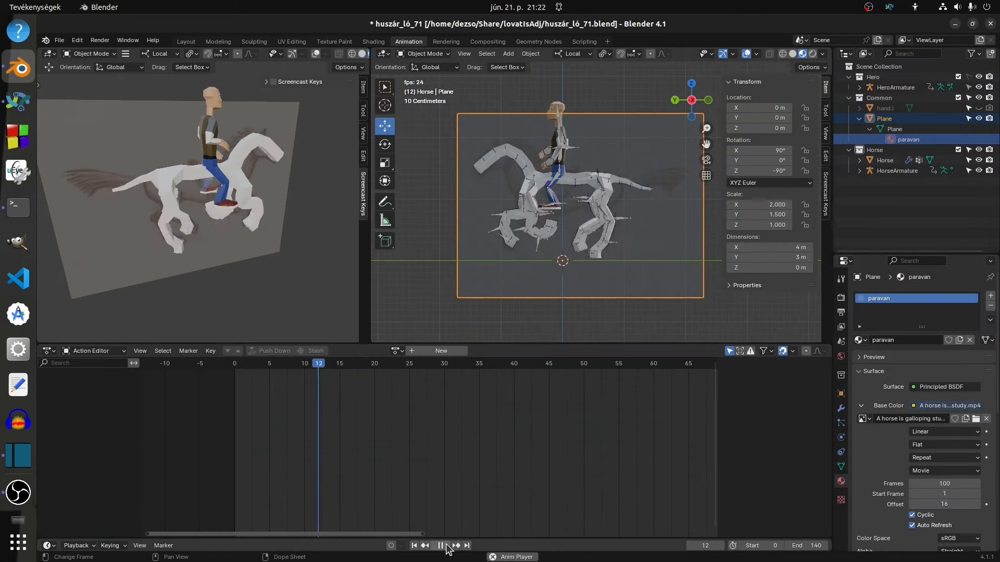
key("Escape")
- Make the Common collection unselectable and the Hero collection selectable, and select the rider's armature
left_click(969, 98)
left_click(849, 98)
left_click(969, 77)
left_click(859, 88)
left_click(560, 138)
left_click(560, 138)
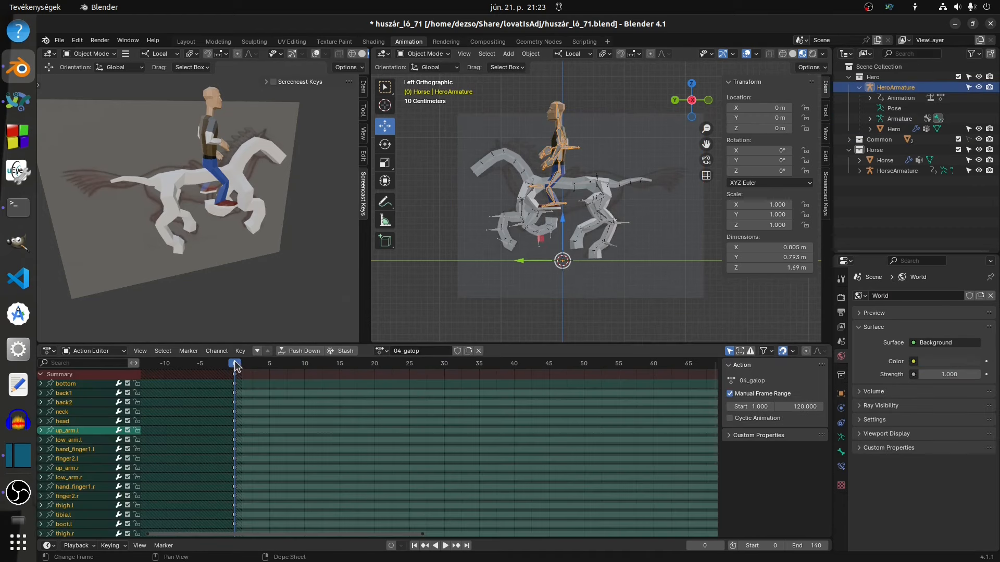
- Inspect the horse's 01_galop keyframes and its main bone at frame 14 in Pose Mode, and return to Object Mode
key("space")
left_click_drag(351, 383, 330, 387)
left_click(889, 172)
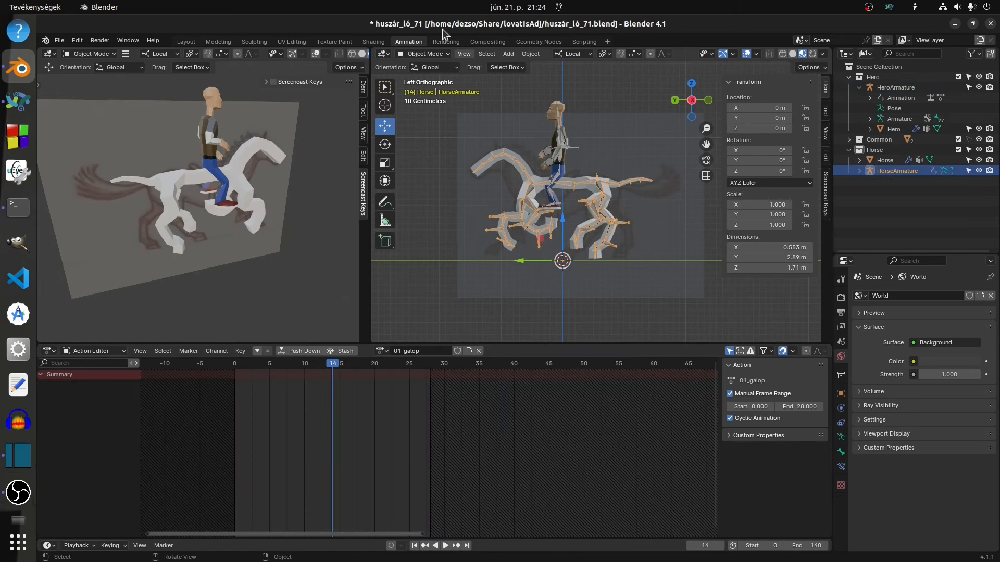
key("ctrl+Tab")
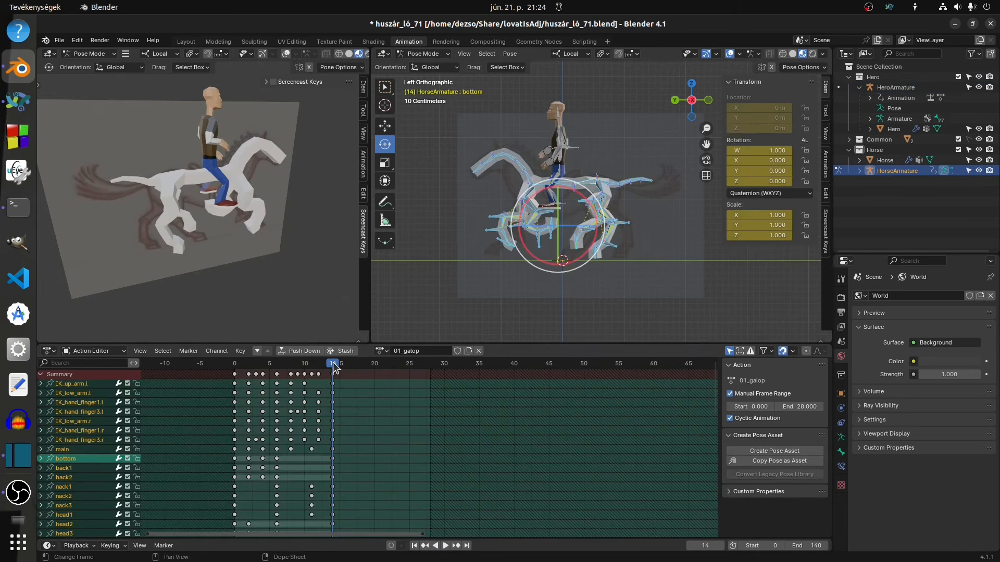
left_click(608, 187)
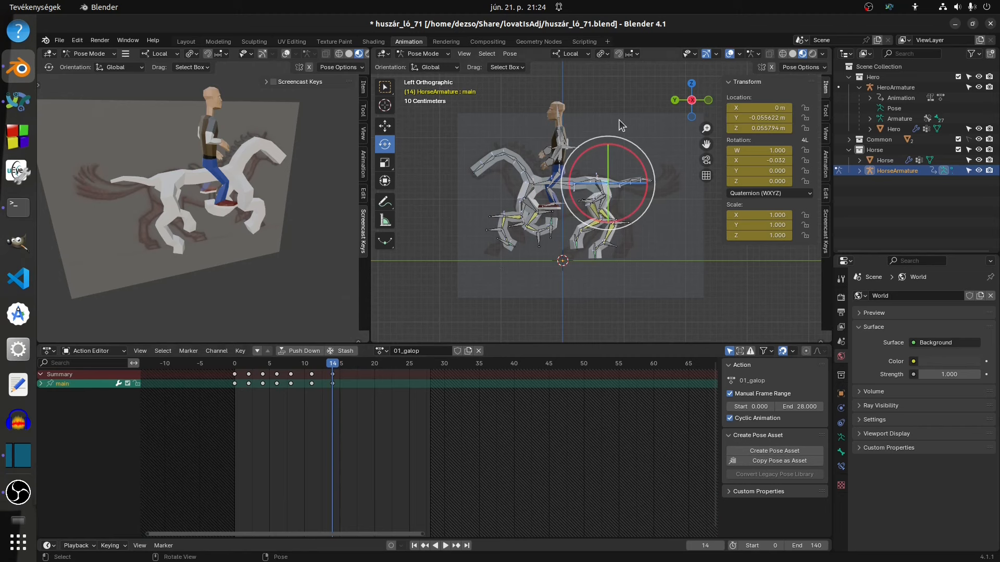
left_click(560, 172)
left_click(439, 54)
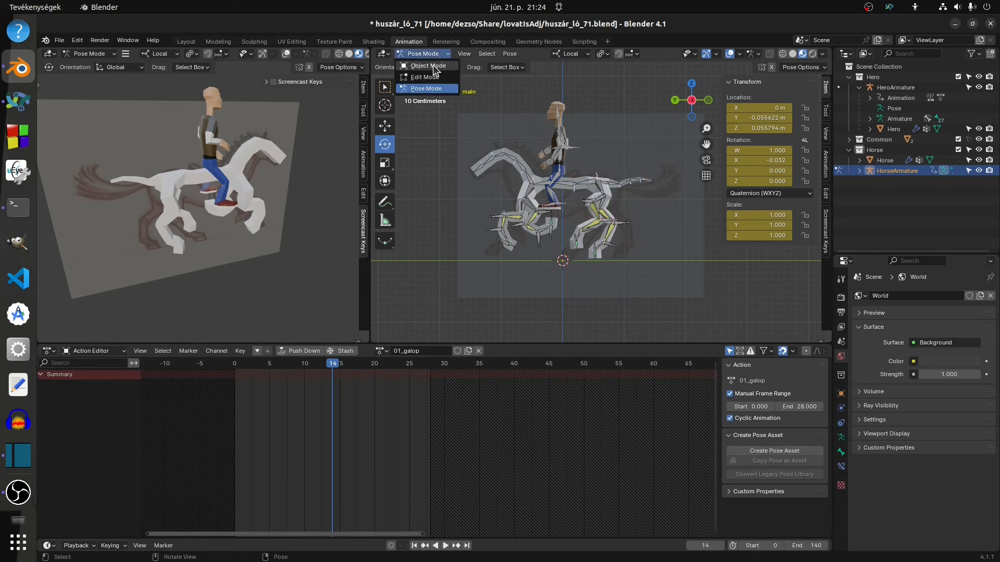
left_click(423, 66)
- Turn on auto keying and put the rider's armature into Pose Mode
left_click(562, 134)
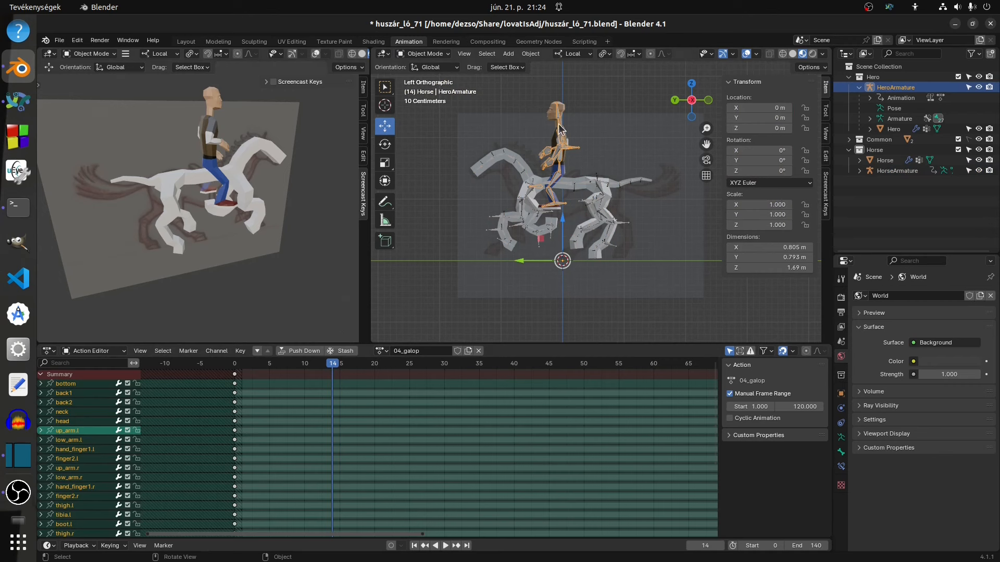
left_click(391, 547)
left_click(598, 157)
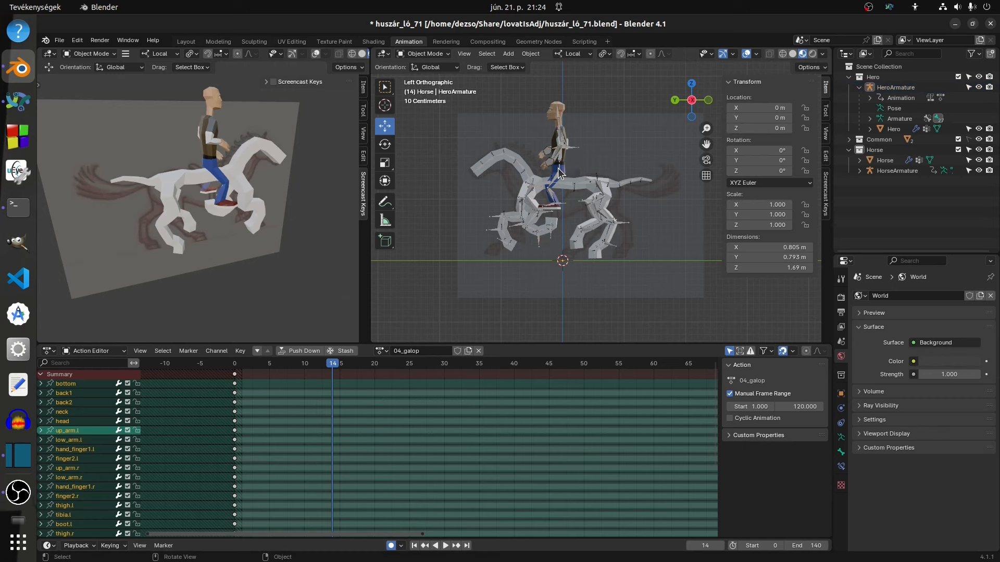
left_click(421, 54)
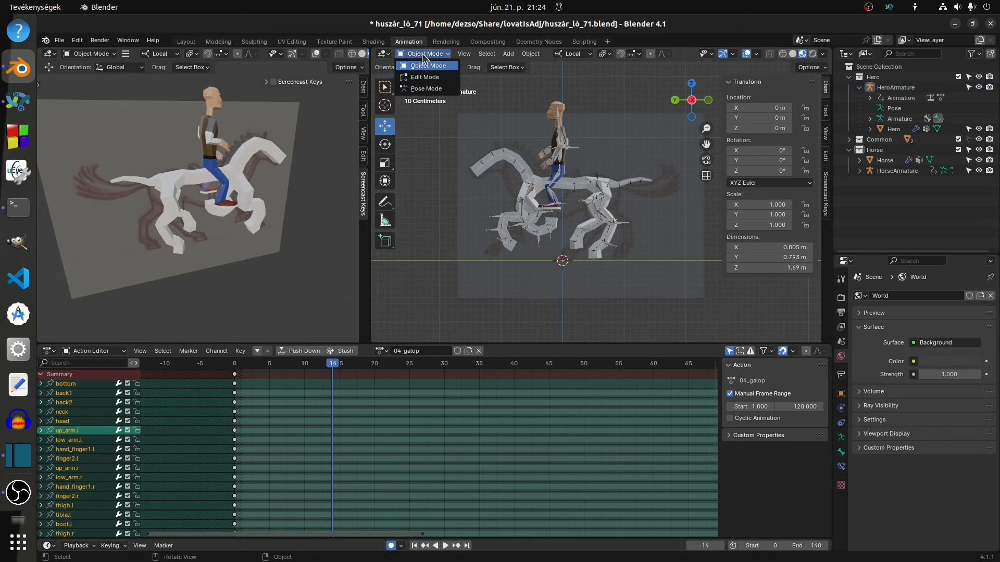
left_click(426, 88)
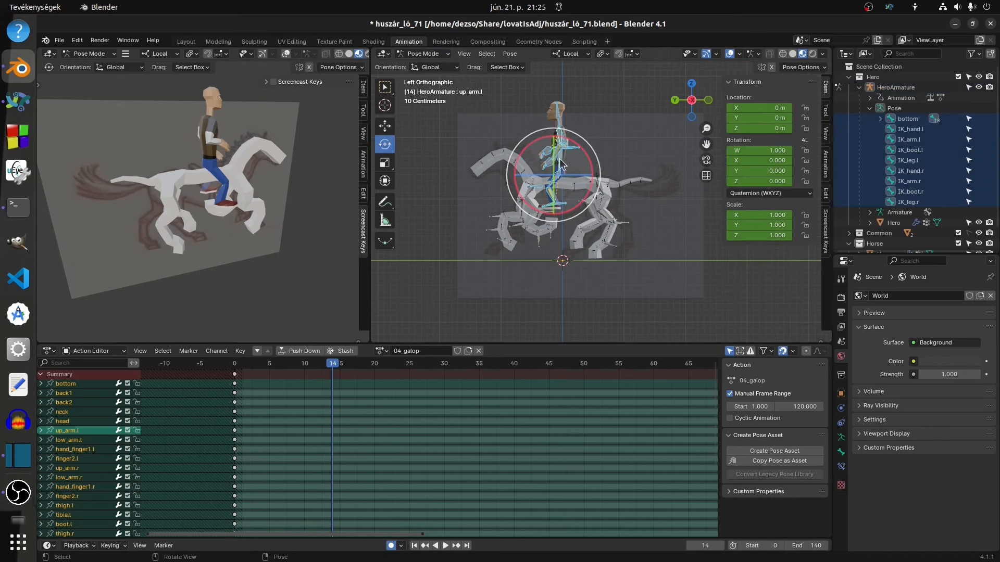
- Move all the rider's bones to follow the horse's back at frames 14, 10 and 5, lowering them about 0.06 m at frame 5
left_click(385, 126)
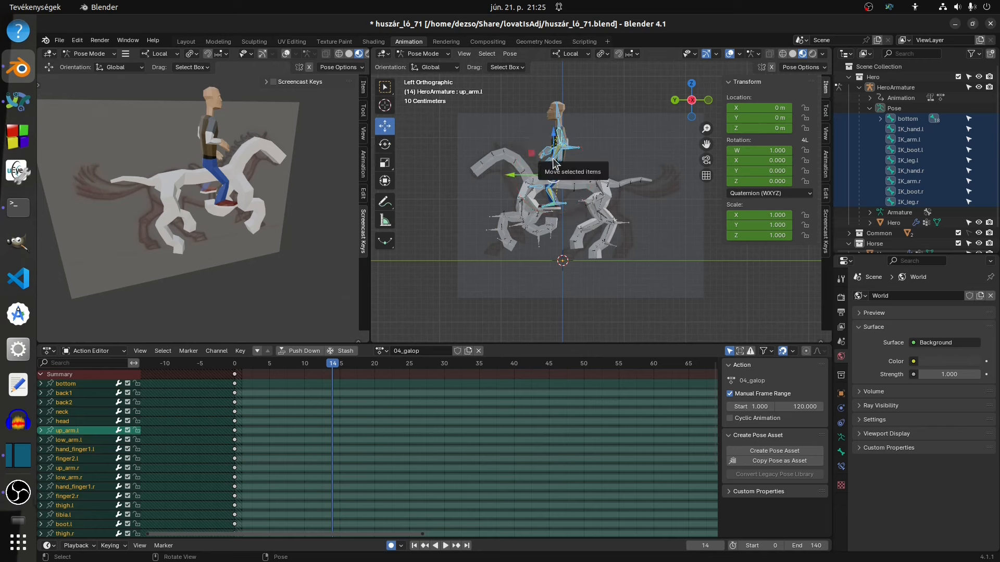
left_click_drag(554, 132, 554, 134)
left_click_drag(332, 366, 302, 369)
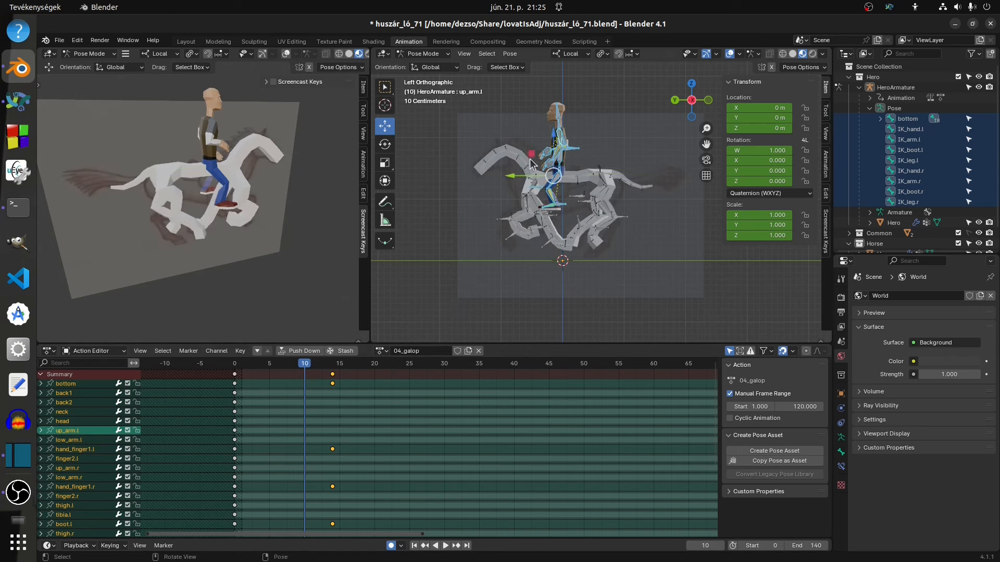
left_click_drag(531, 155, 531, 150)
left_click_drag(301, 366, 269, 382)
key("g")
key("z")
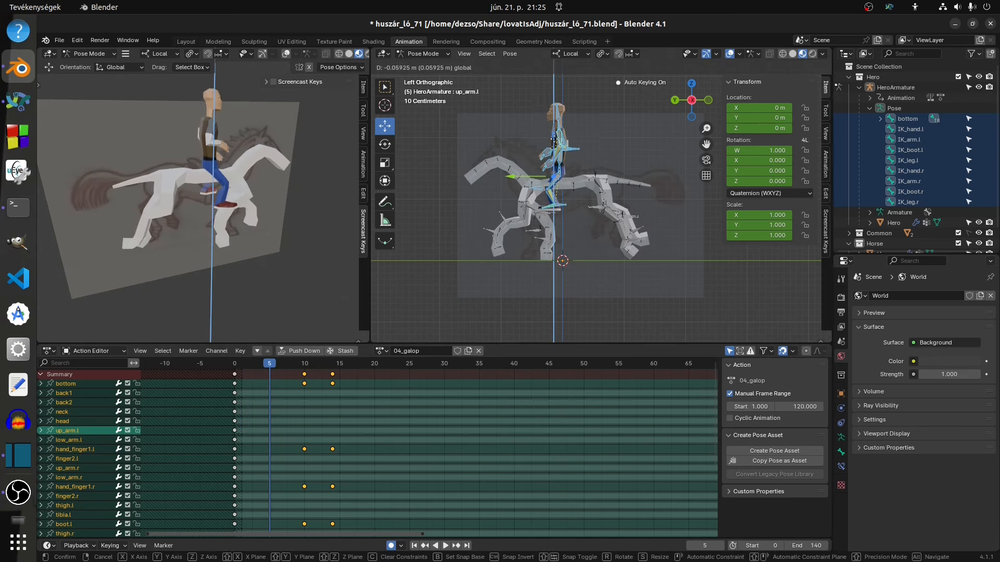
left_click(554, 139)
- Raise all the rider's bones slightly at frame 12 and check the motion up to frame 14
key("space")
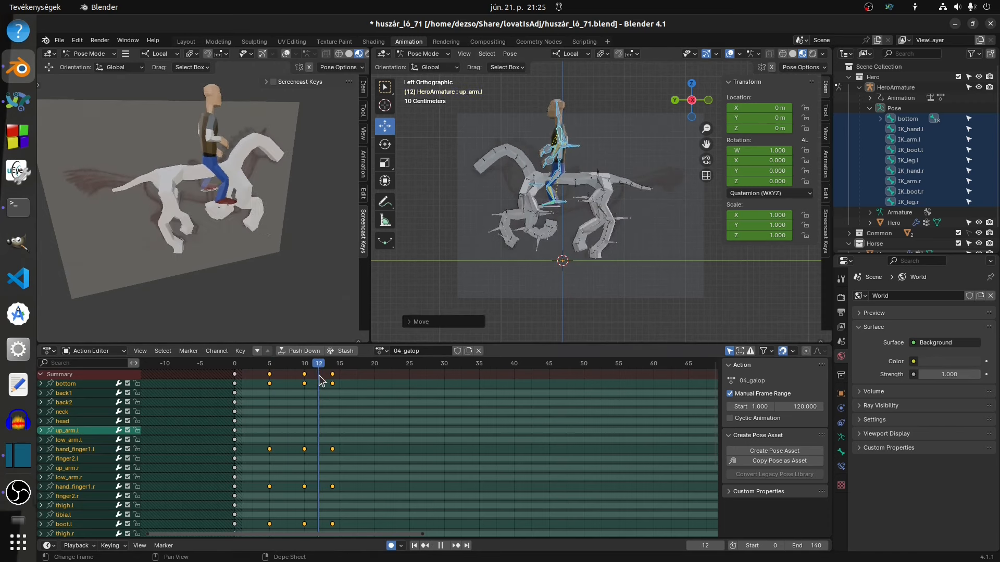
key("space")
left_click_drag(553, 133, 553, 127)
left_click_drag(308, 366, 333, 392)
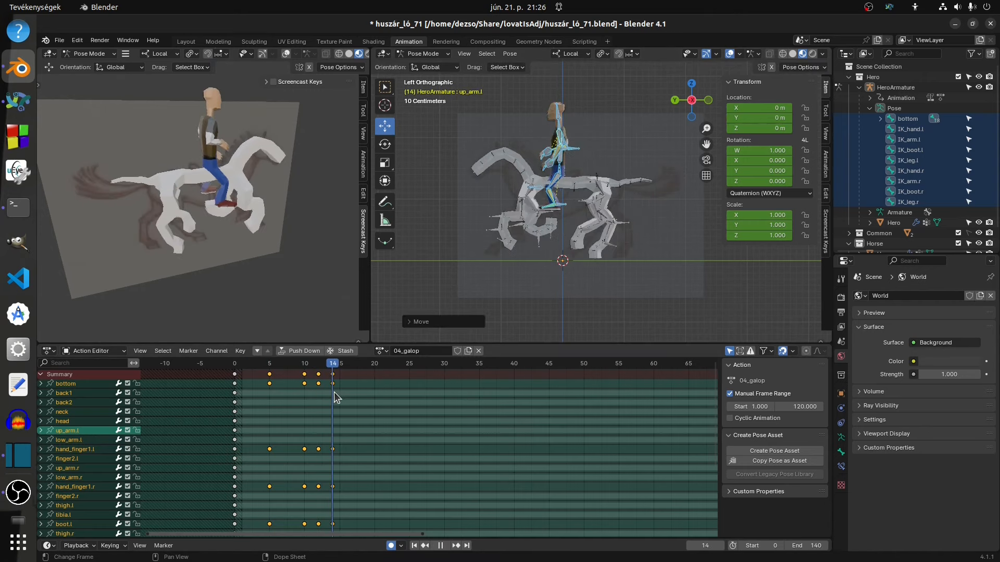
- Insert a keyframe for all the rider's bones at frame 14 and delete the 04_galop keyframes at frame 240
left_click_drag(422, 538, 738, 534)
left_click_drag(665, 533, 515, 533)
left_click_drag(593, 532, 721, 527)
left_click_drag(286, 535, 415, 523)
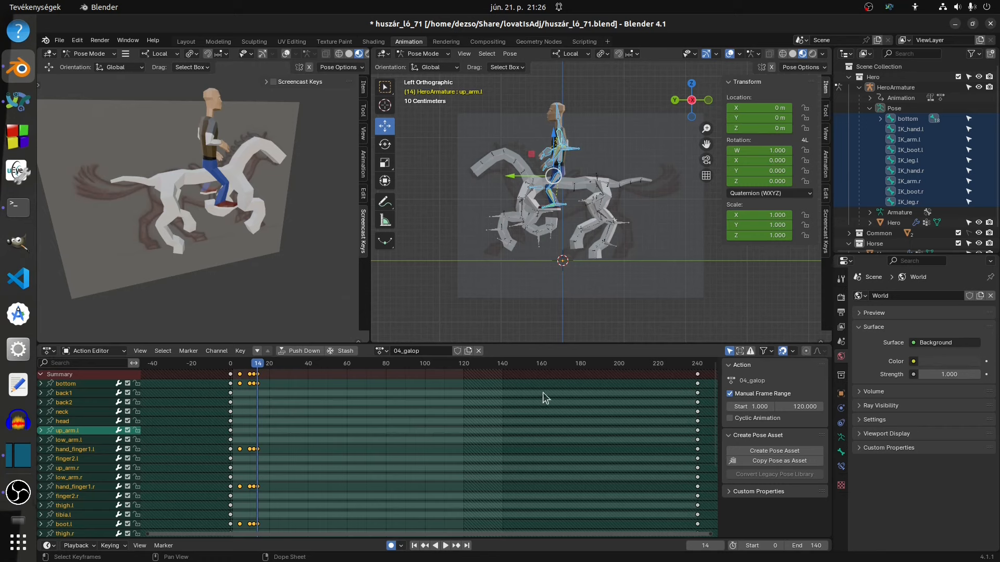
left_click(258, 373)
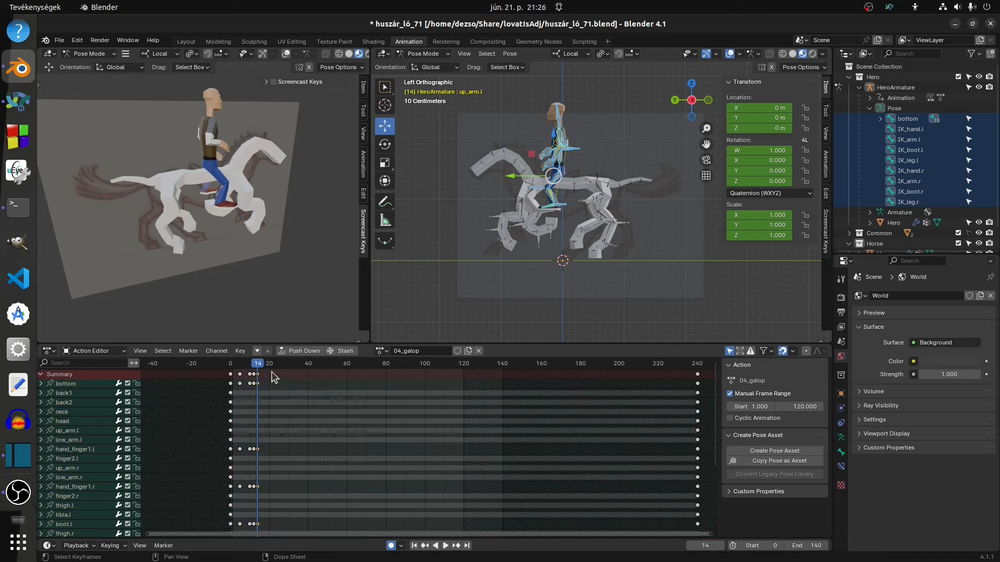
key("space")
left_click_drag(258, 367, 258, 398)
right_click(567, 150)
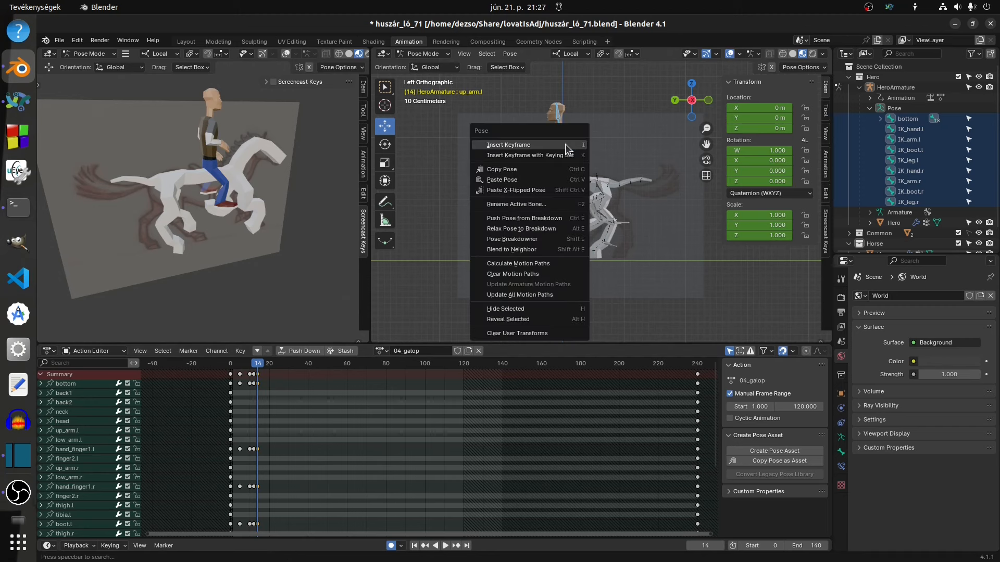
left_click(564, 143)
left_click(698, 374)
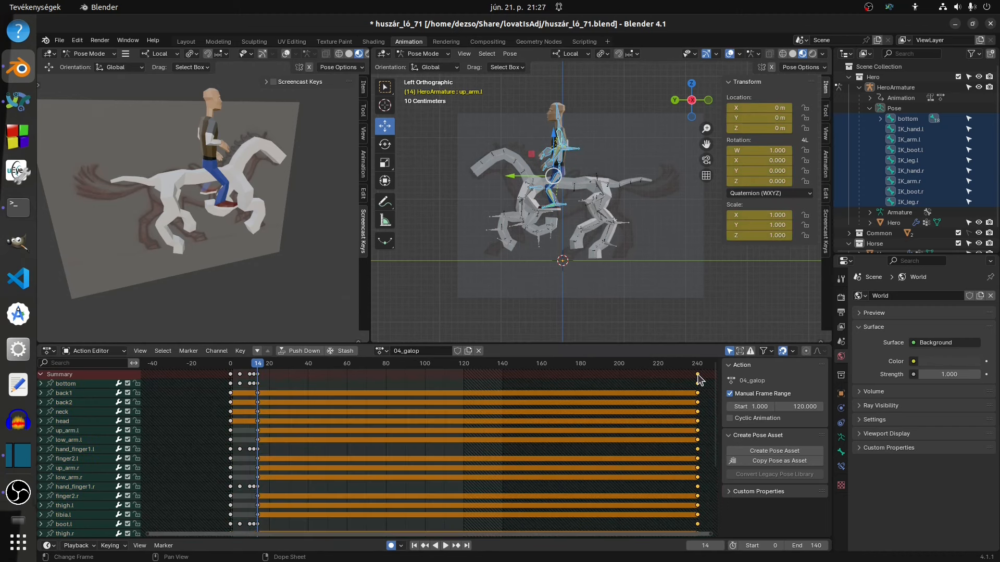
key("Delete")
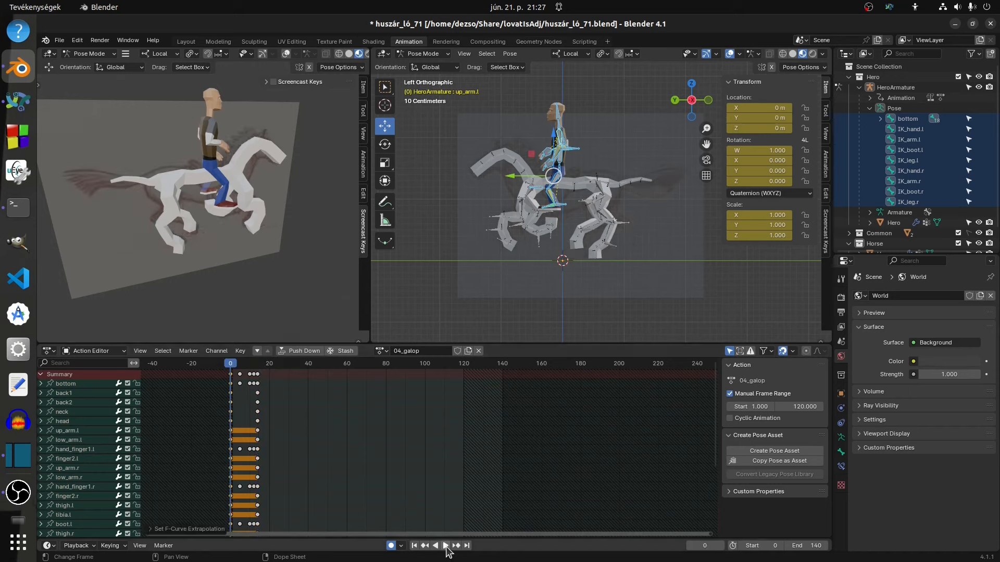
- Make the F-curves of all the rider's bones in 04_galop cyclic and play back the horse and rider together
left_click(446, 546)
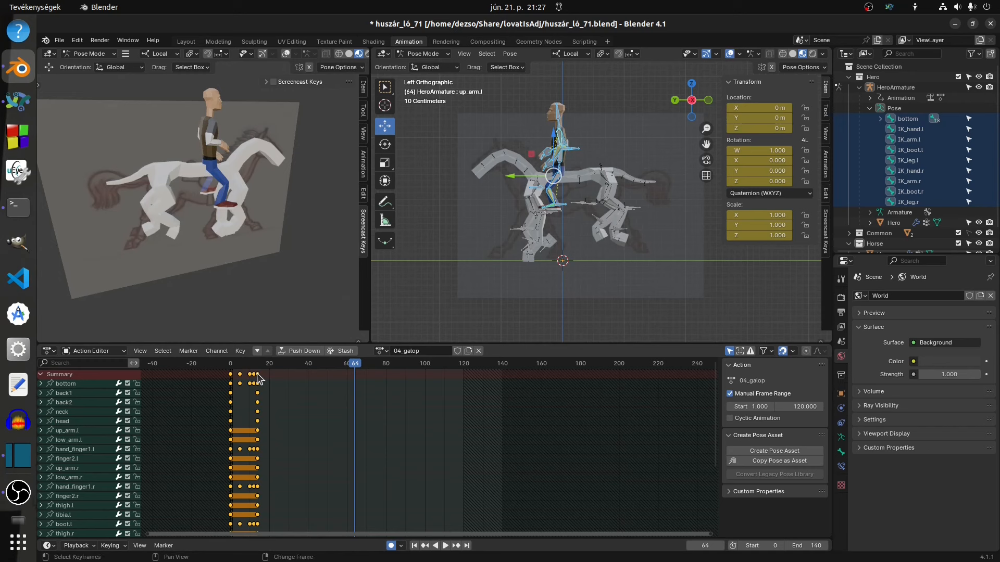
key("shift+e")
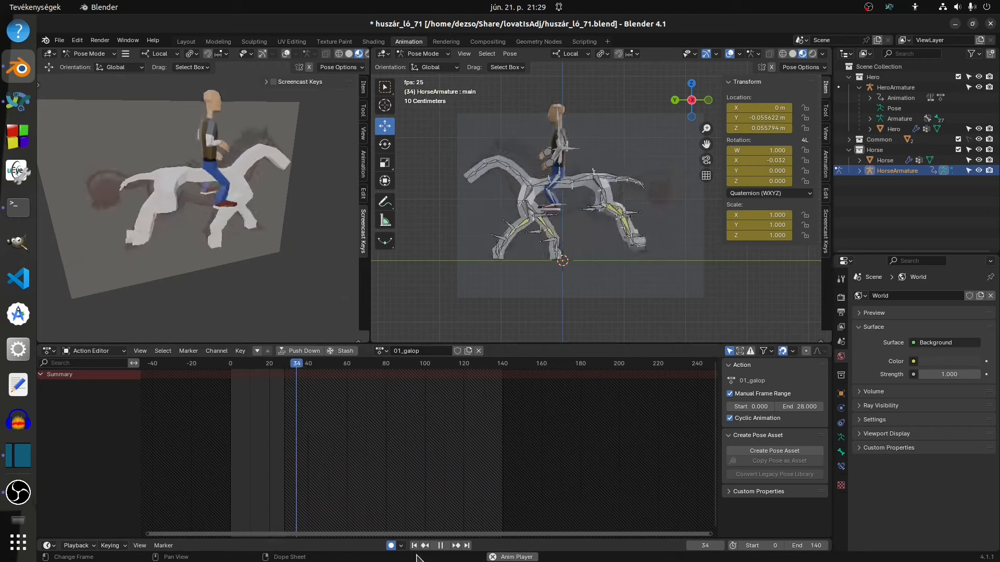
left_click(441, 547)
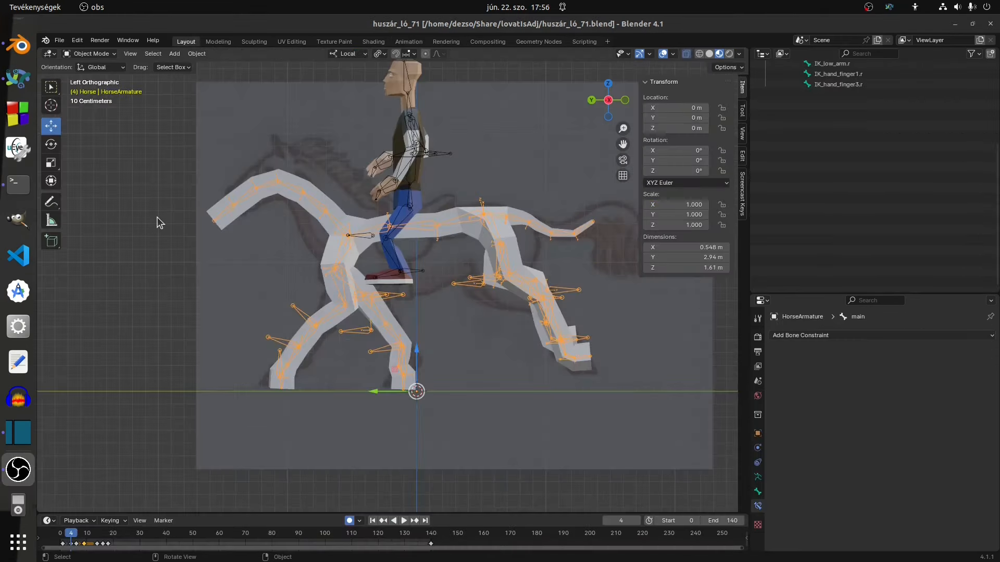
- Select the Horse mesh during playback and turn on its wireframe in the viewport display settings
middle_click_drag(158, 217, 237, 237)
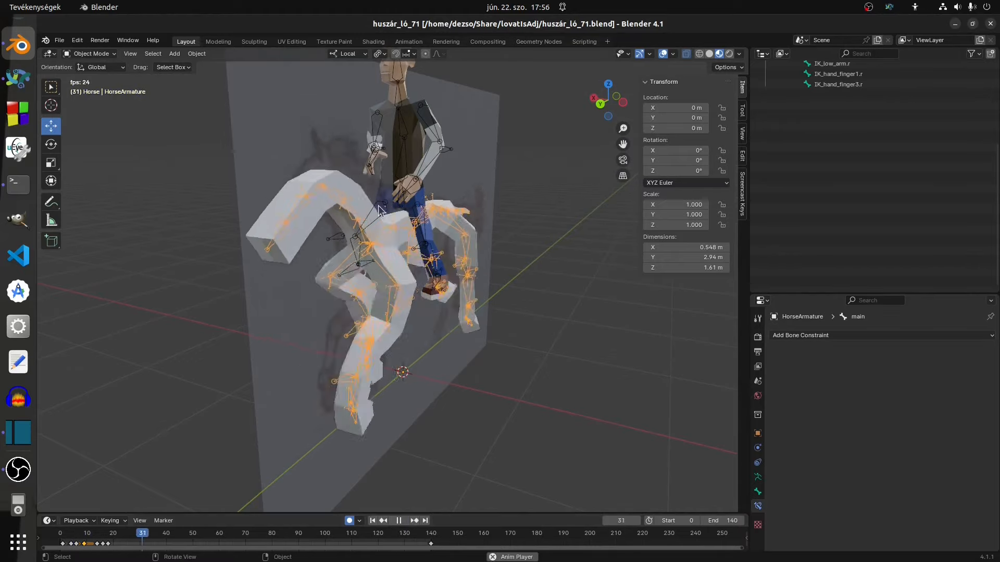
left_click(272, 196)
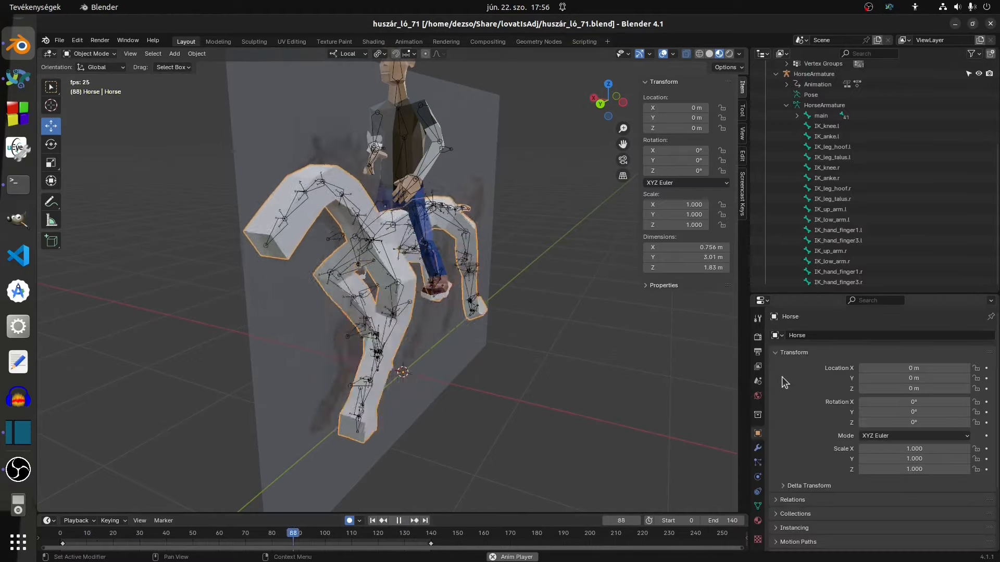
scroll(791, 451, "down", 4)
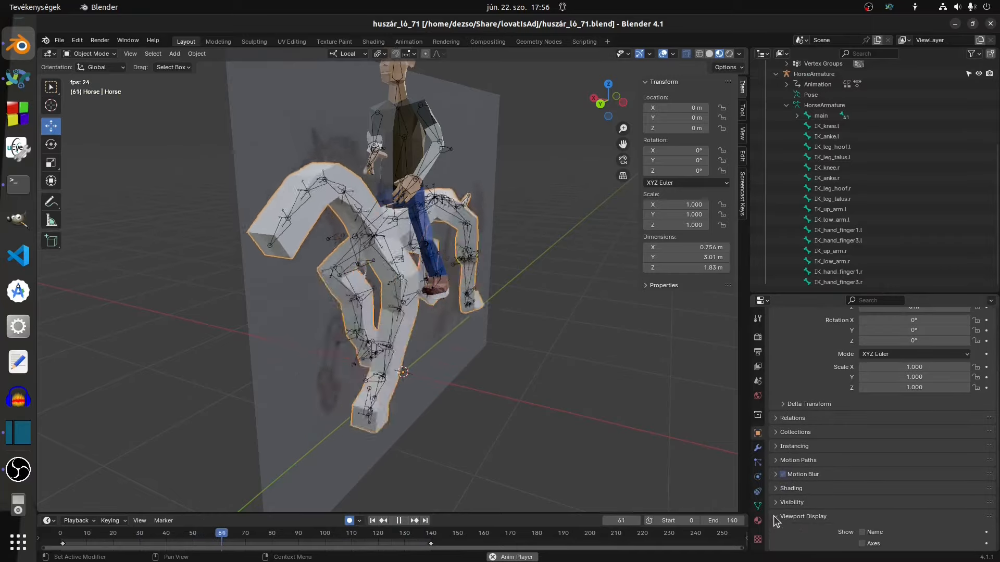
scroll(839, 506, "down", 4)
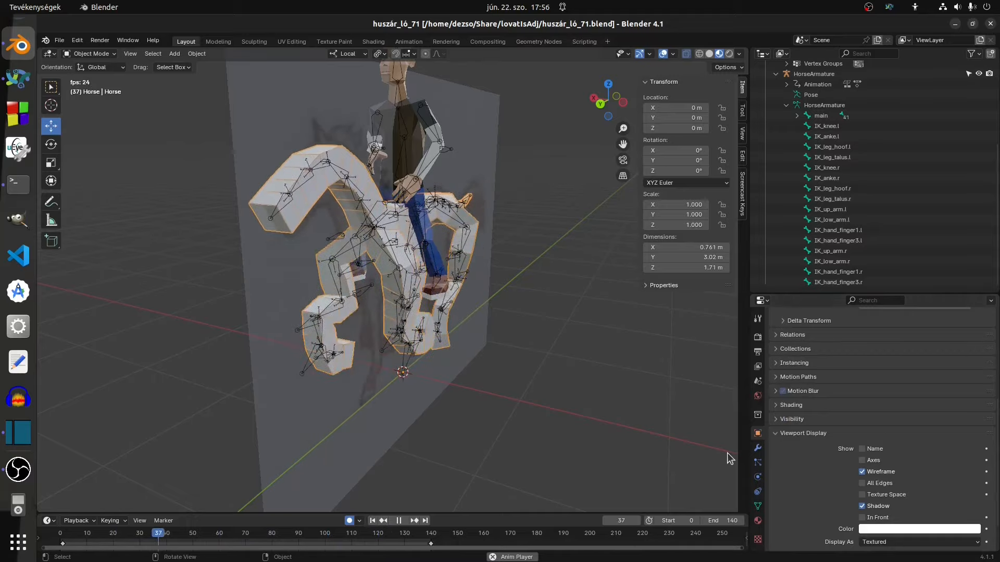
scroll(802, 458, "down", 2)
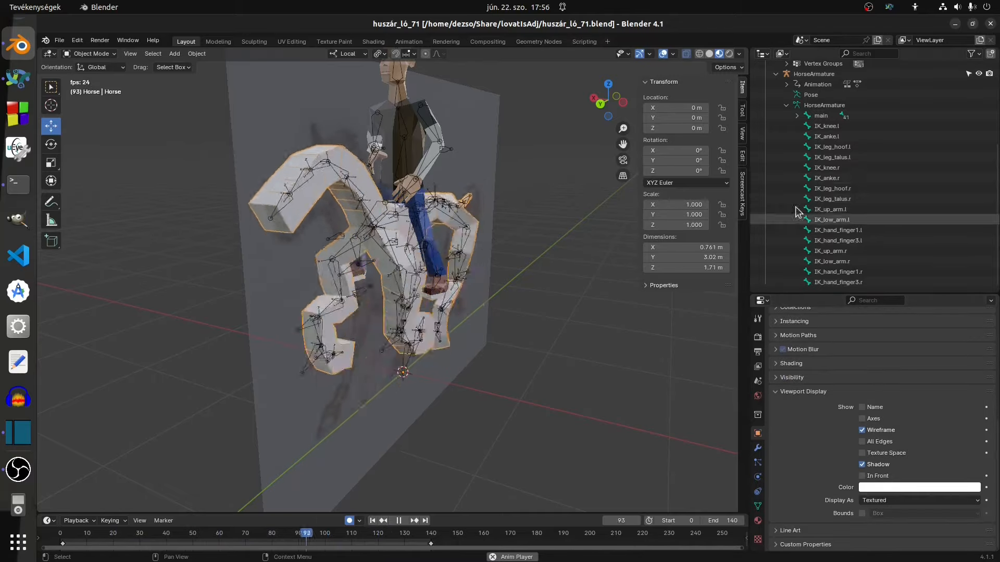
scroll(799, 214, "up", 5)
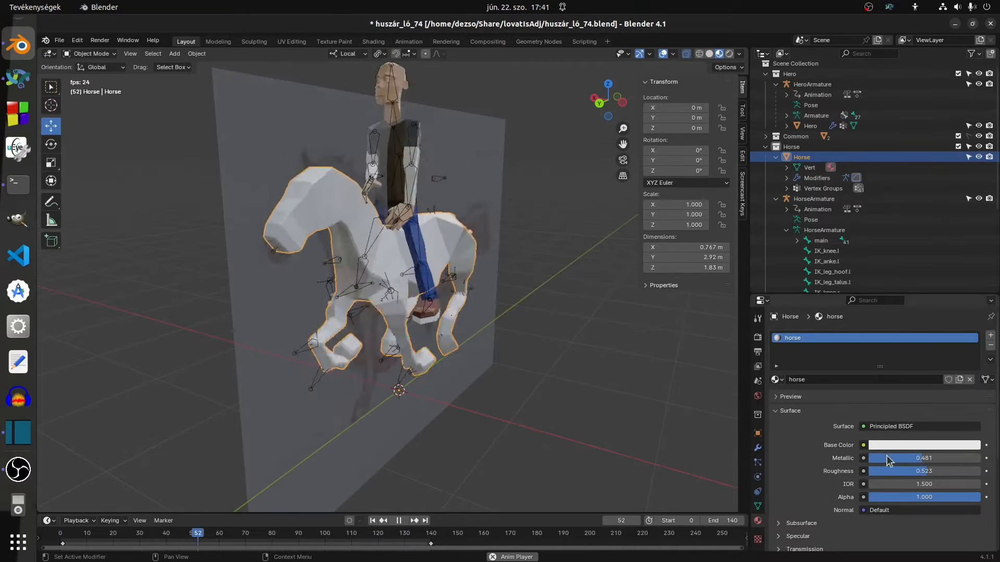
- Examine the Horse mesh's material, object and modifier settings in huszár_ló_74
mouse_move(887, 461)
left_mouse_down()
mouse_move(873, 461)
mouse_move(886, 461)
left_mouse_up()
left_click(758, 433)
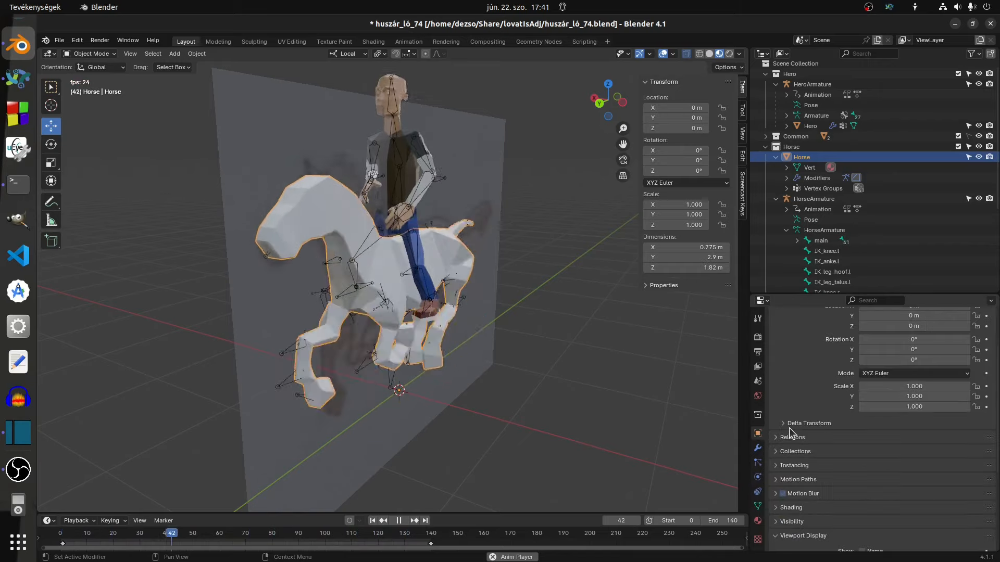
left_click(757, 449)
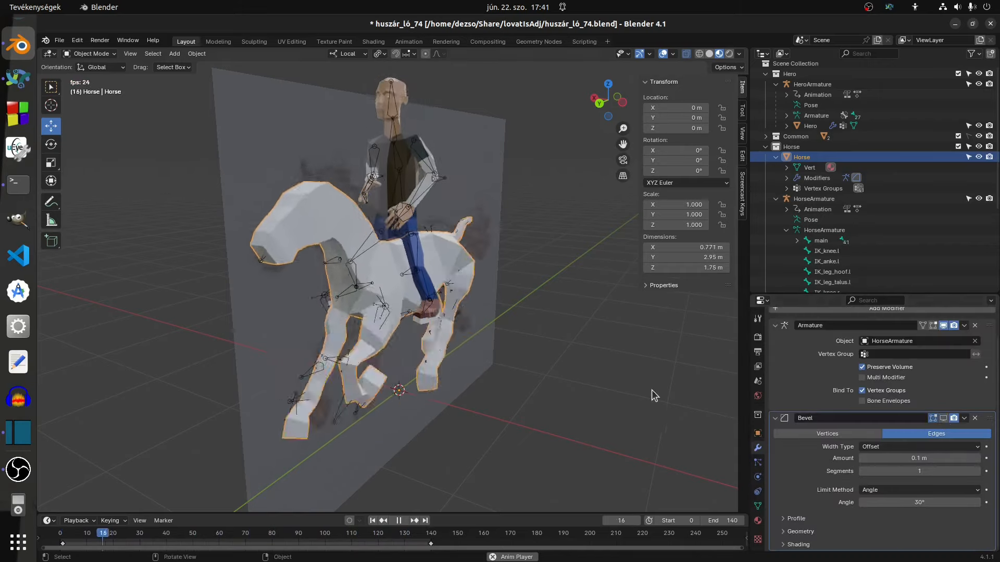
- Enable Wireframe in the Horse mesh's viewport display and view the playing gallop from another side
left_click(757, 434)
left_click(862, 443)
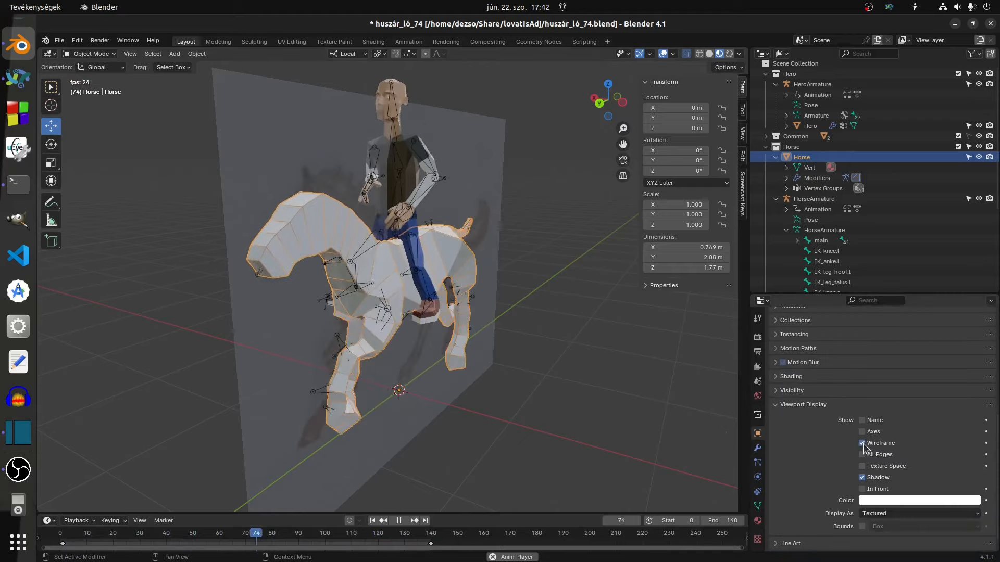
middle_click_drag(540, 260, 364, 279)
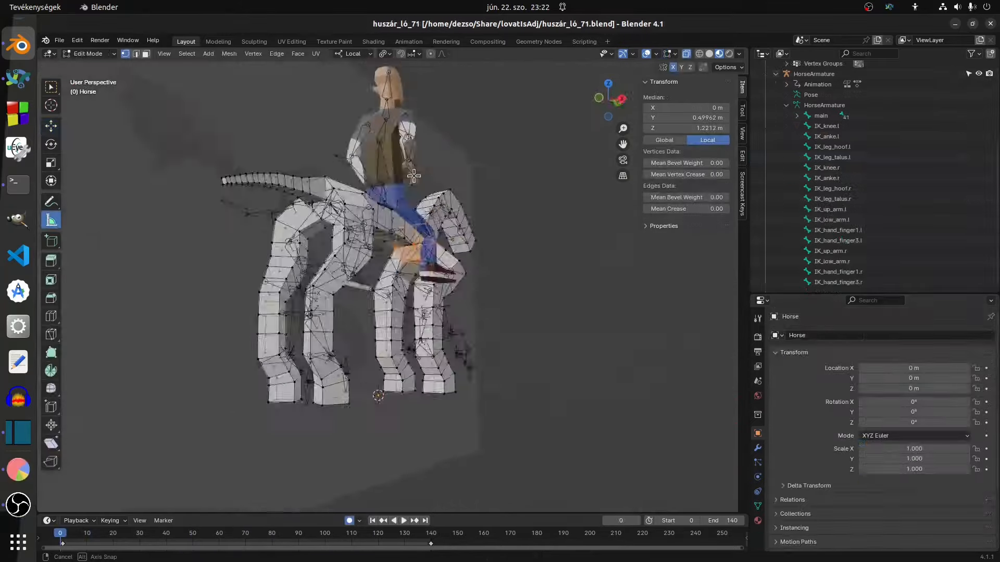
- Rotate the selected sole vertices of the horse's front hoof by about 47° in the top view
middle_click_drag(413, 176, 106, 197)
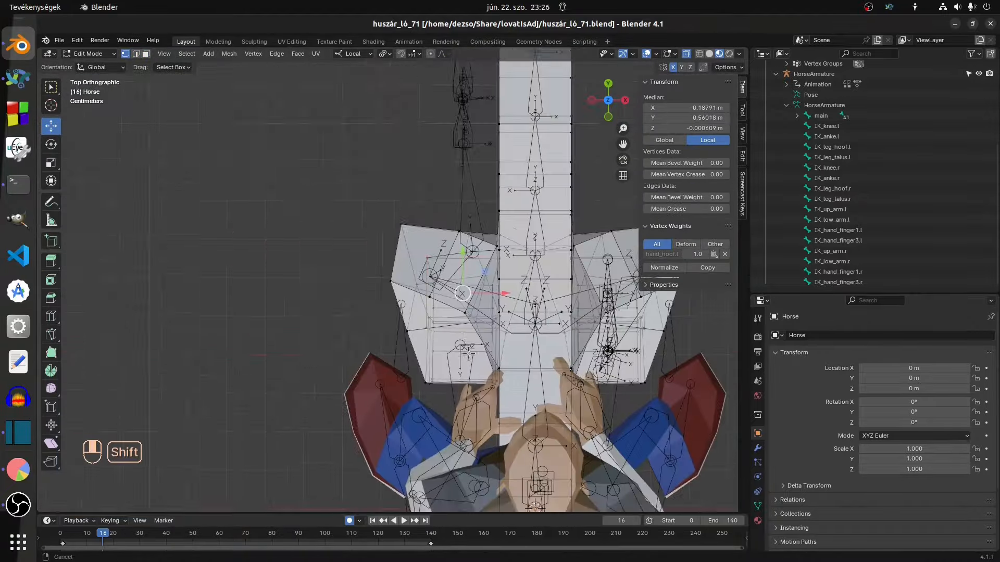
middle_click_drag(468, 353, 440, 368, "shift")
left_click(51, 144)
middle_click_drag(442, 313, 424, 244)
key("KP_7")
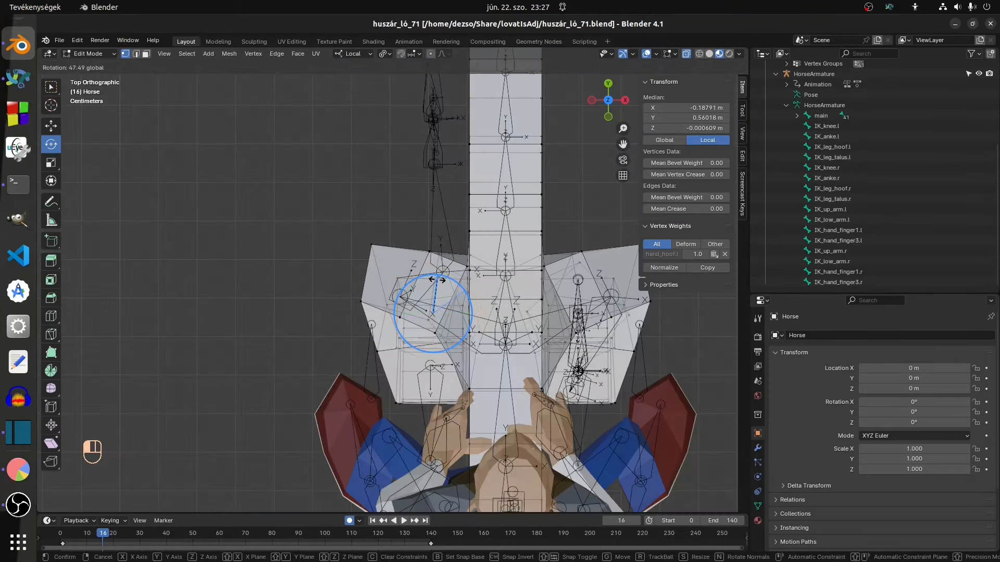
key("ctrl+KP_3")
key("KP_Decimal")
- Set the transform orientation to View and frame the selected front hoof vertices from the front
middle_click_drag(447, 234, 381, 253)
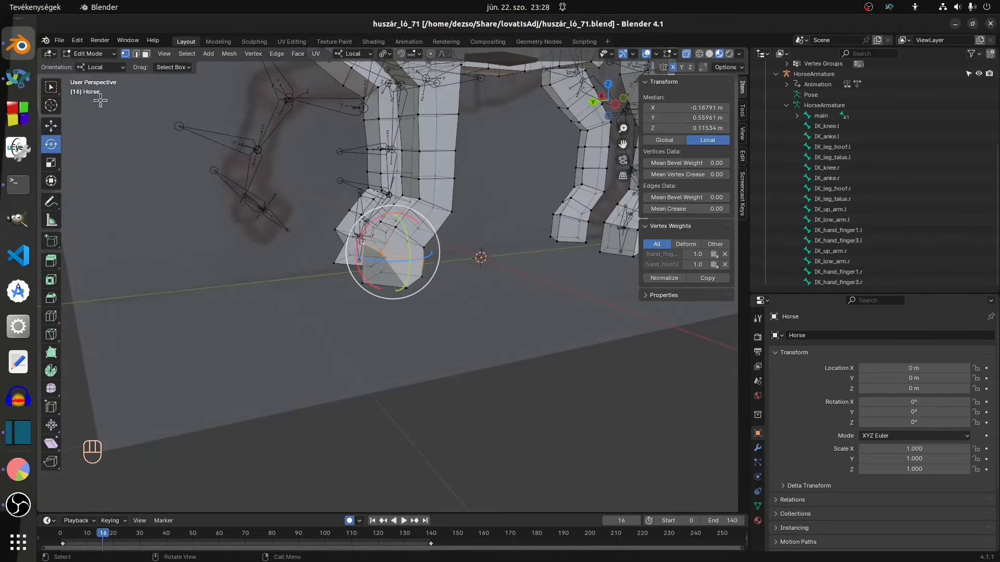
left_click(101, 68)
left_click(101, 118)
middle_click_drag(391, 273, 374, 286)
key("KP_Decimal")
middle_click_drag(437, 192, 380, 311)
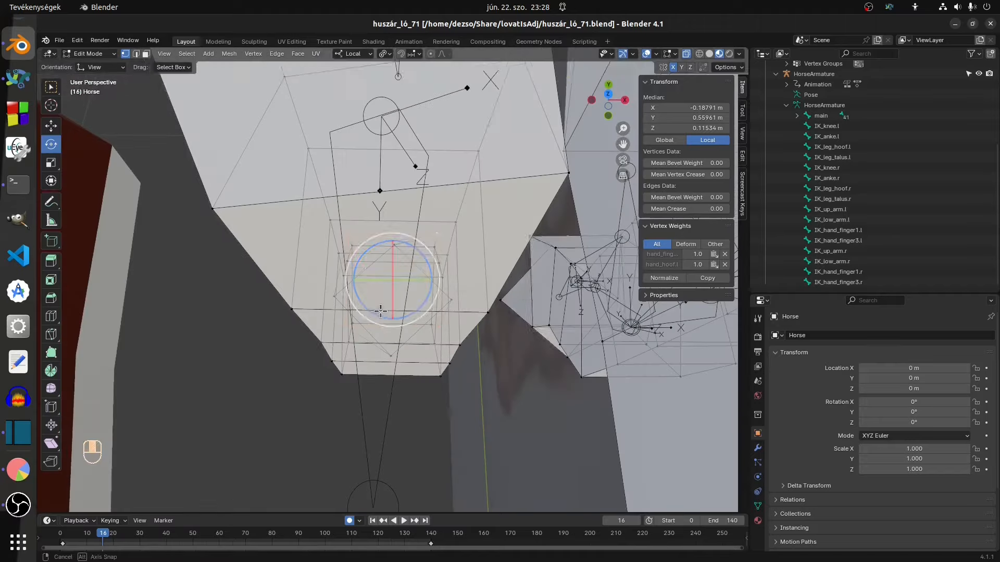
- Select the vertex ring above the front hoof and rotate it about 43° in the view plane
left_click(451, 301, "shift")
middle_click_drag(411, 281, 364, 229)
left_click(383, 253)
left_click(443, 256, "shift")
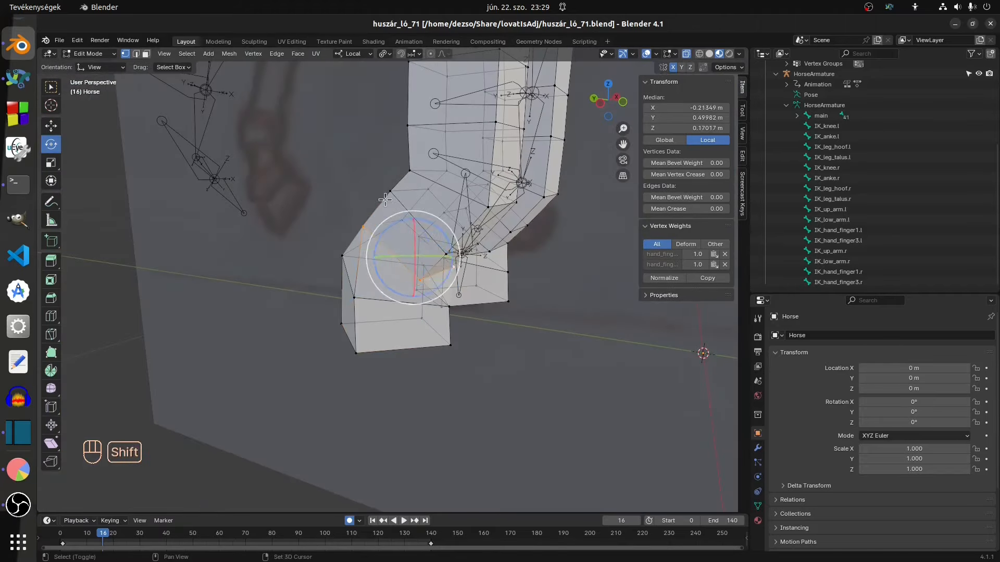
middle_click_drag(443, 208, 367, 258)
key("KP_Decimal")
left_click_drag(411, 250, 392, 239)
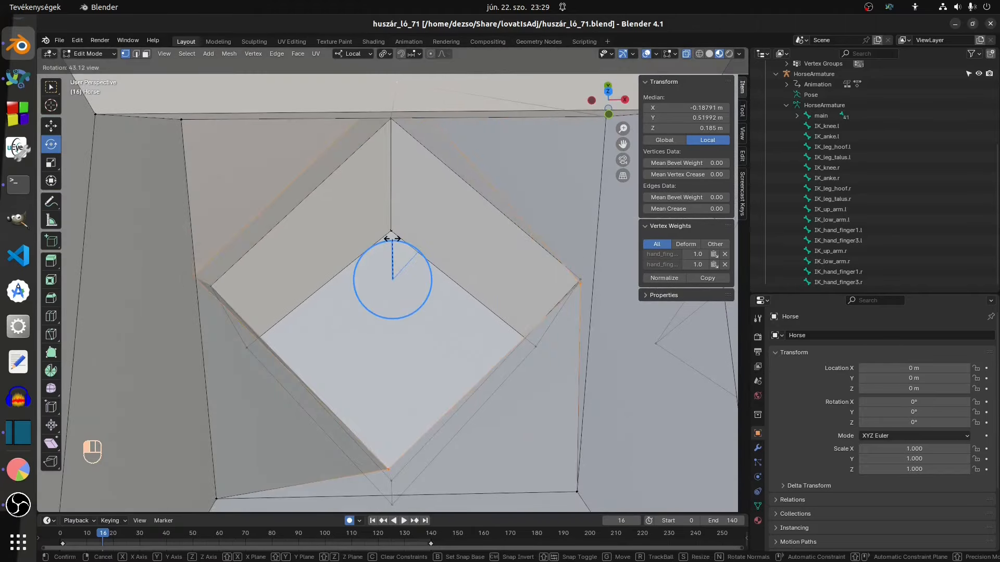
- Undo the last two edits on the front hoof and activate the Rotate tool for its vertex ring
key("ctrl+z")
key("ctrl+z")
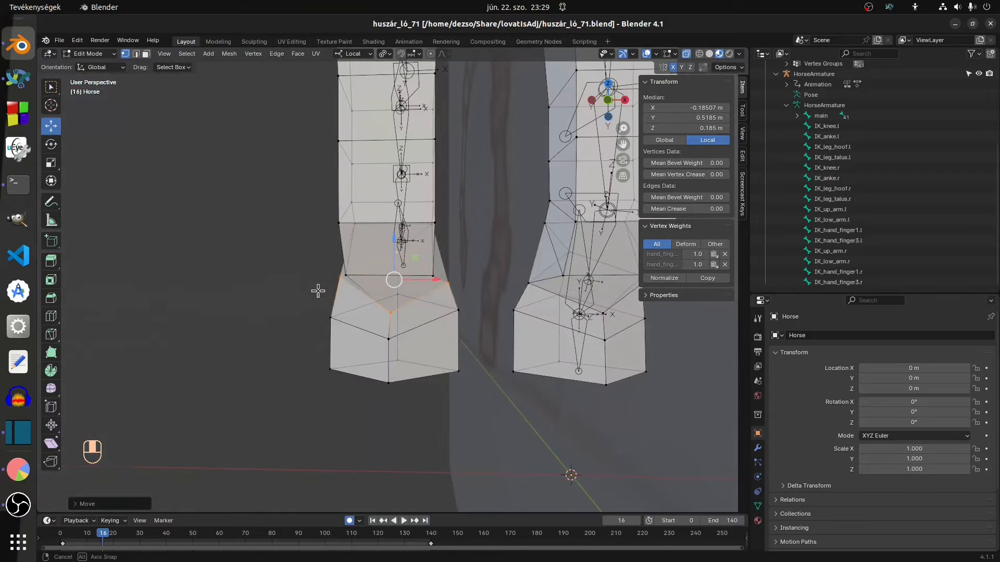
key("KP_Decimal")
middle_click_drag(539, 247, 498, 261)
left_click(51, 145)
middle_click_drag(417, 219, 420, 251)
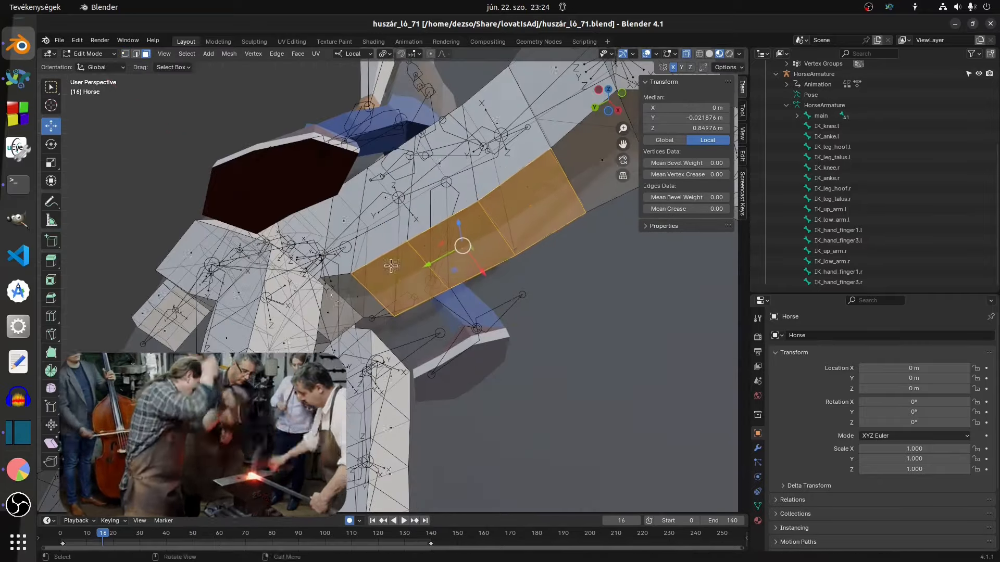
- Switch to vertex selection and select the sole vertices of the horse's front hoof
key("ctrl+KP_3")
middle_click_drag(438, 245, 670, 73)
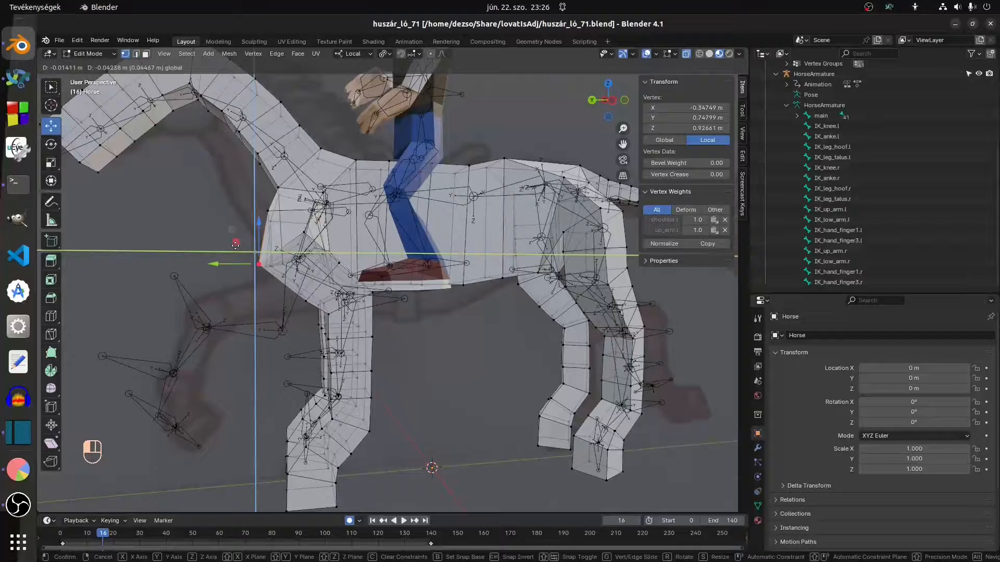
key("1")
left_click(439, 427, "shift")
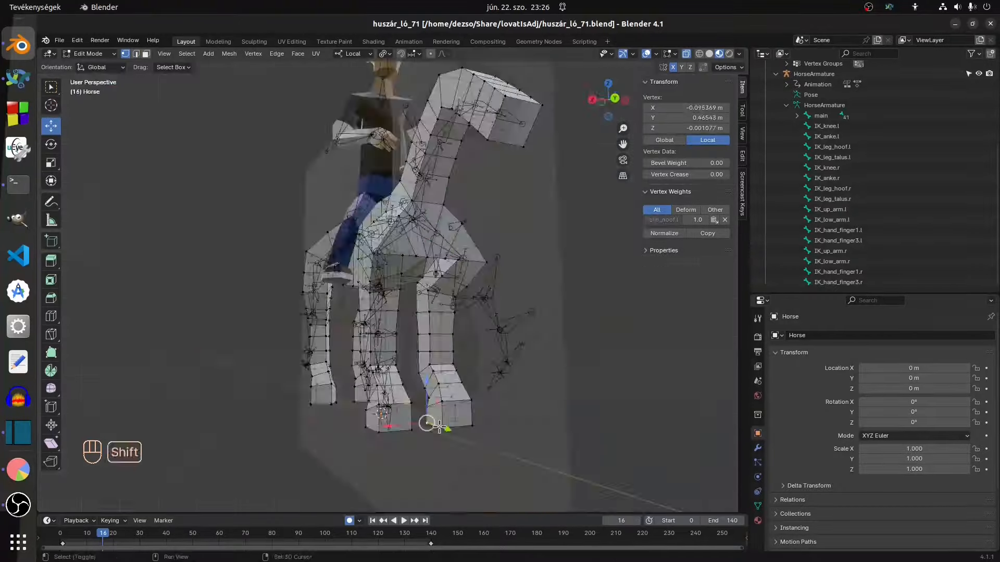
key("KP_7")
key("ctrl+KP_3")
key("KP_Decimal")
left_click(421, 262, "shift")
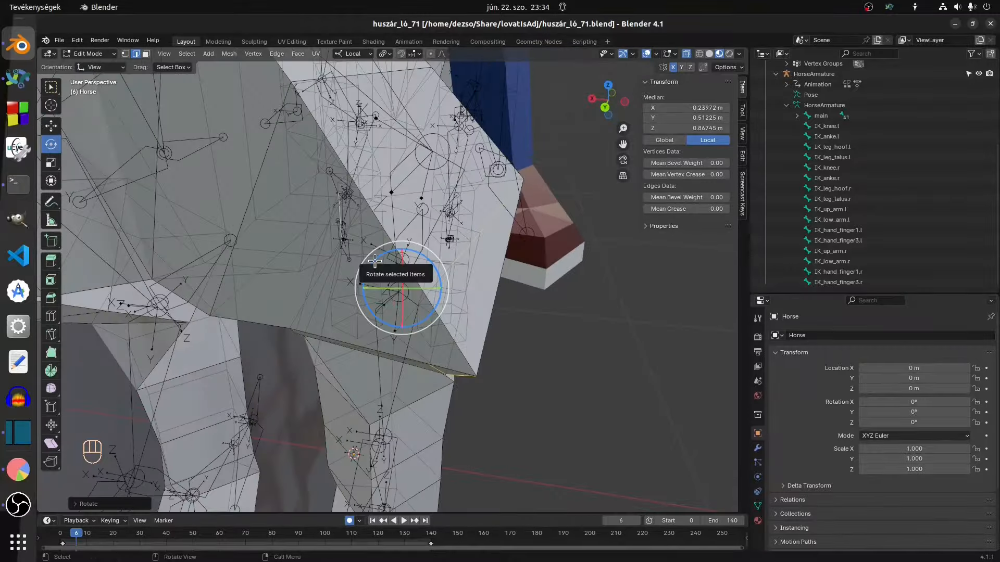
- Select and scale the vertex rings along the horse's front leg to reshape its knee and lower leg
left_click(174, 68)
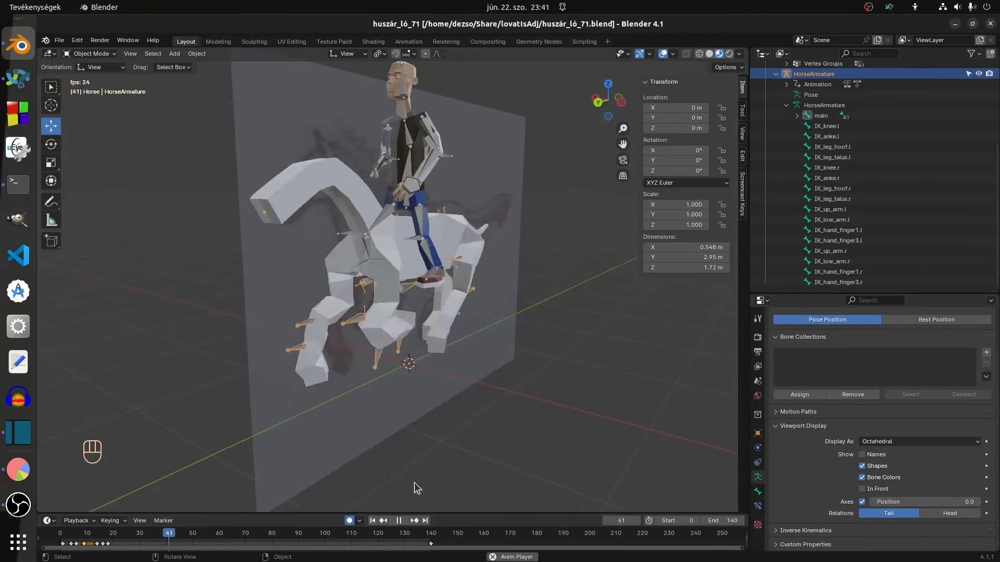
middle_click_drag(414, 484, 391, 285)
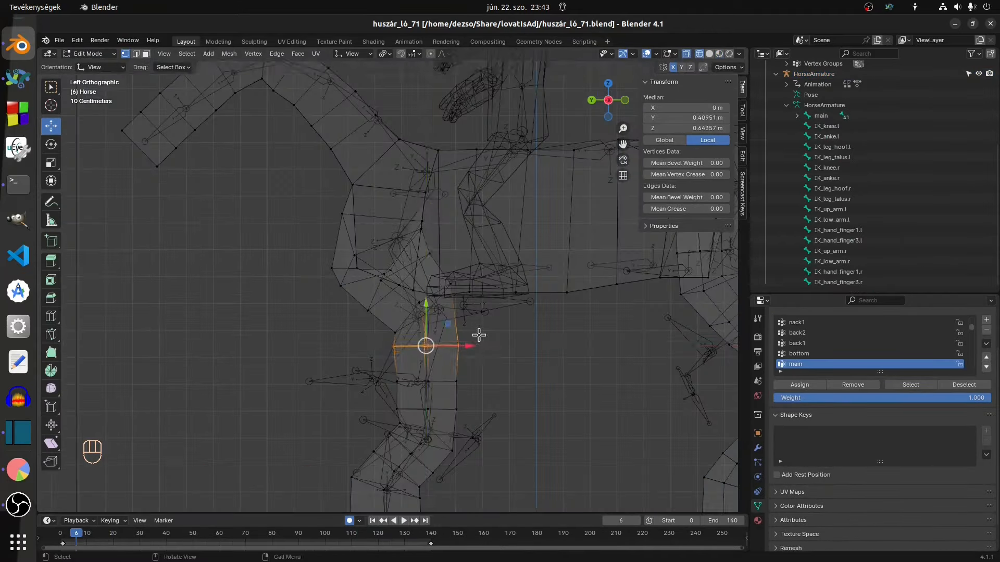
left_click_drag(381, 335, 450, 355)
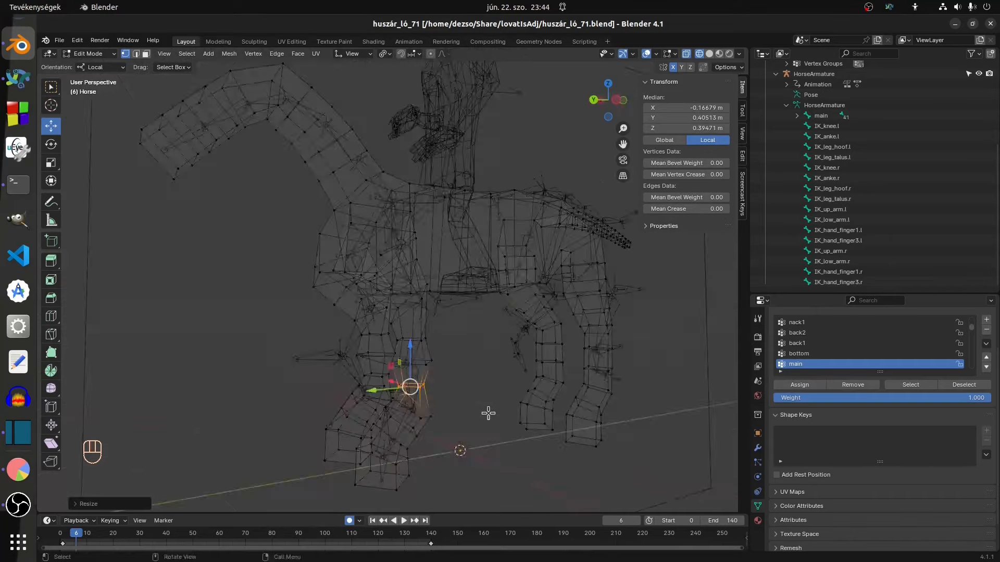
key("KP_3")
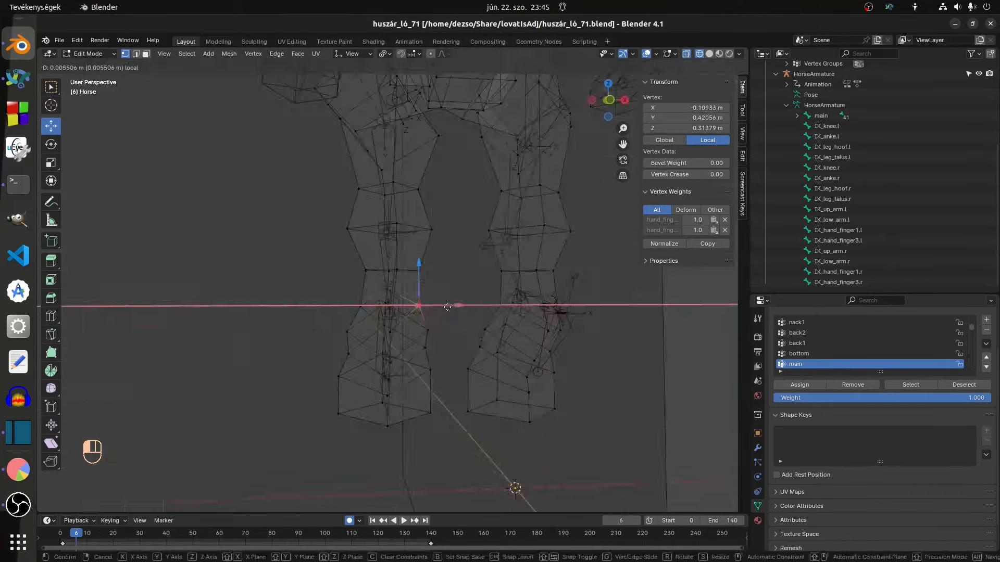
key("ctrl+KP_3")
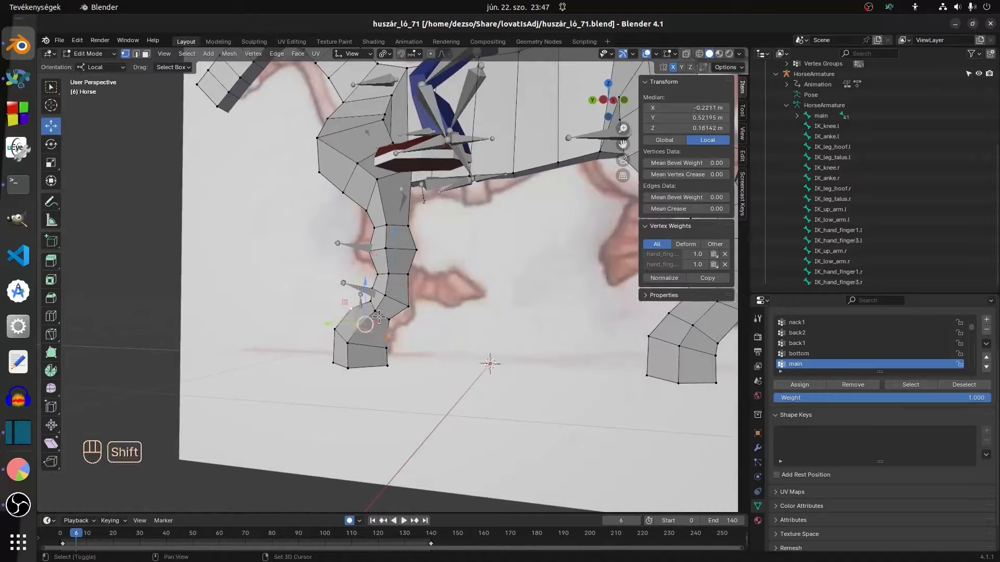
key("s")
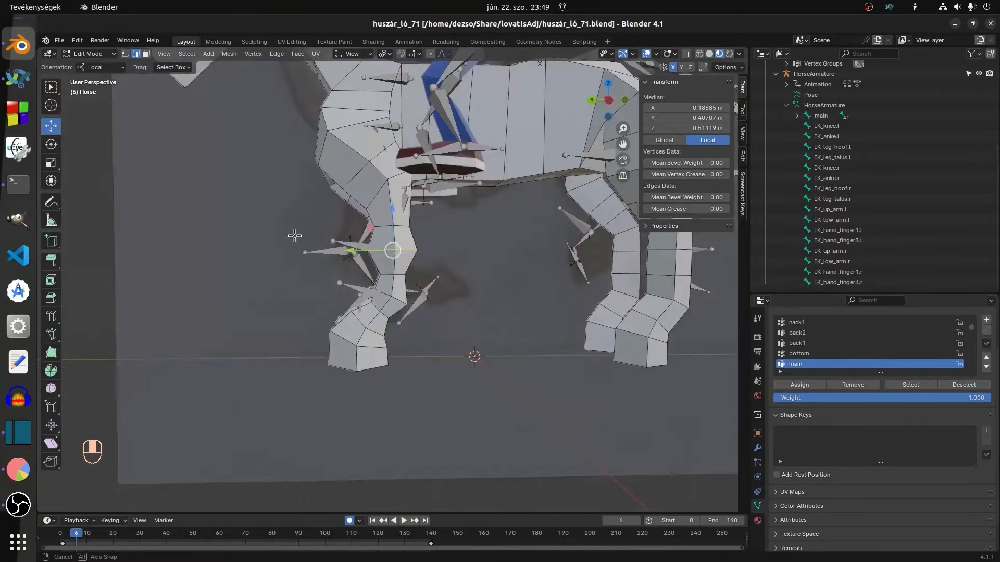
left_click_drag(292, 232, 428, 247)
key("ctrl+KP_3")
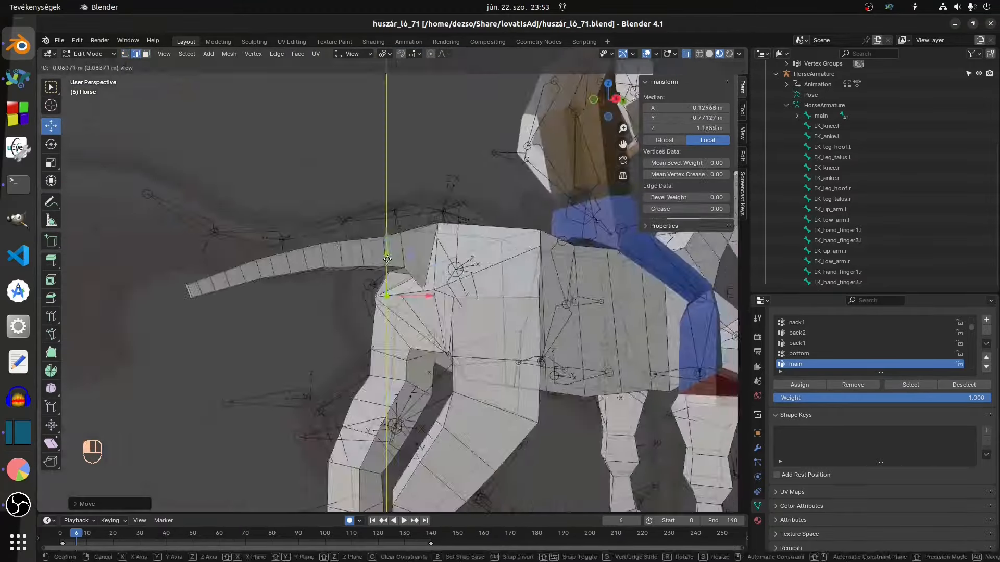
- Reposition the selected body vertices and move the vertices on the underside of the horse's neck in side view
left_click_drag(662, 108, 672, 108)
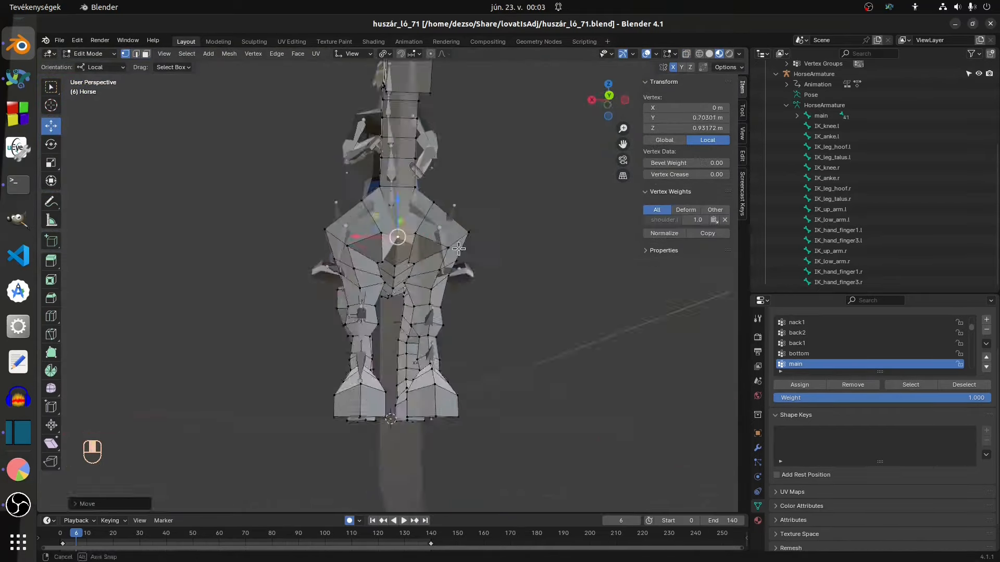
key("ctrl+KP_3")
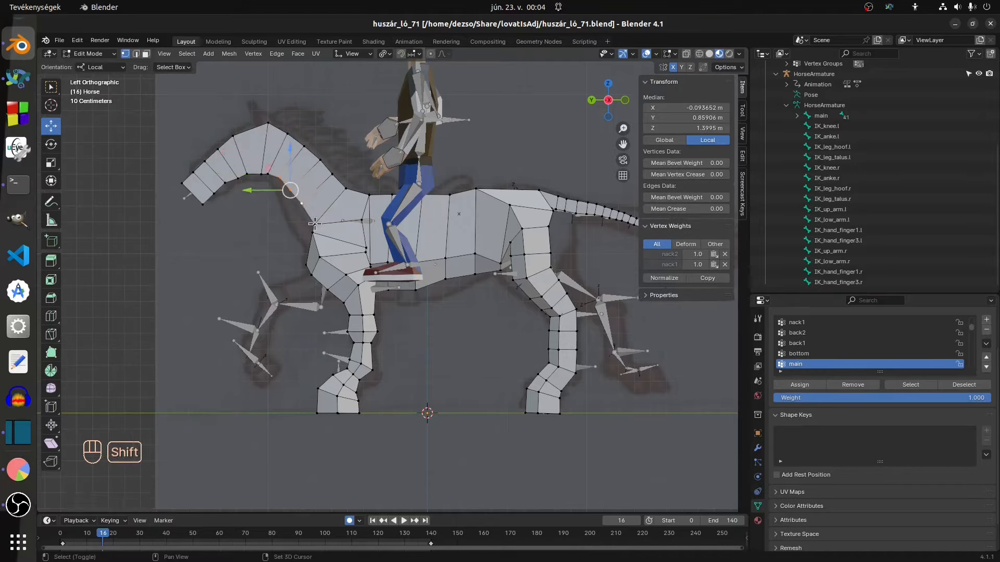
key("g")
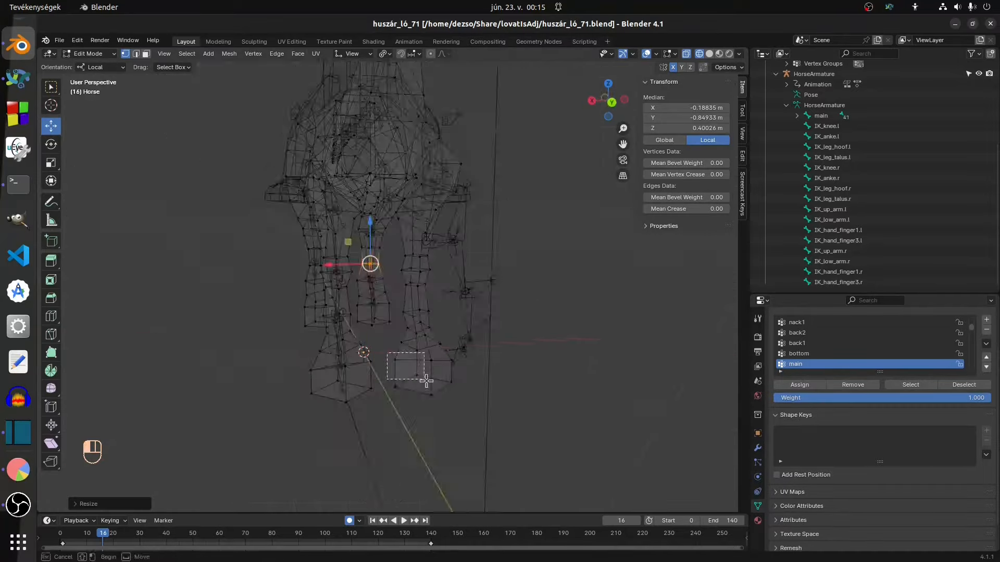
- Shift the selected vertices of the horse's lower leg slightly sideways, checking the shape from the rear
left_click_drag(336, 300, 353, 299)
mouse_move(541, 188)
middle_mouse_down()
mouse_move(505, 195)
mouse_move(413, 174)
middle_mouse_up()
key("ctrl+KP_1")
left_click_drag(367, 172, 359, 172)
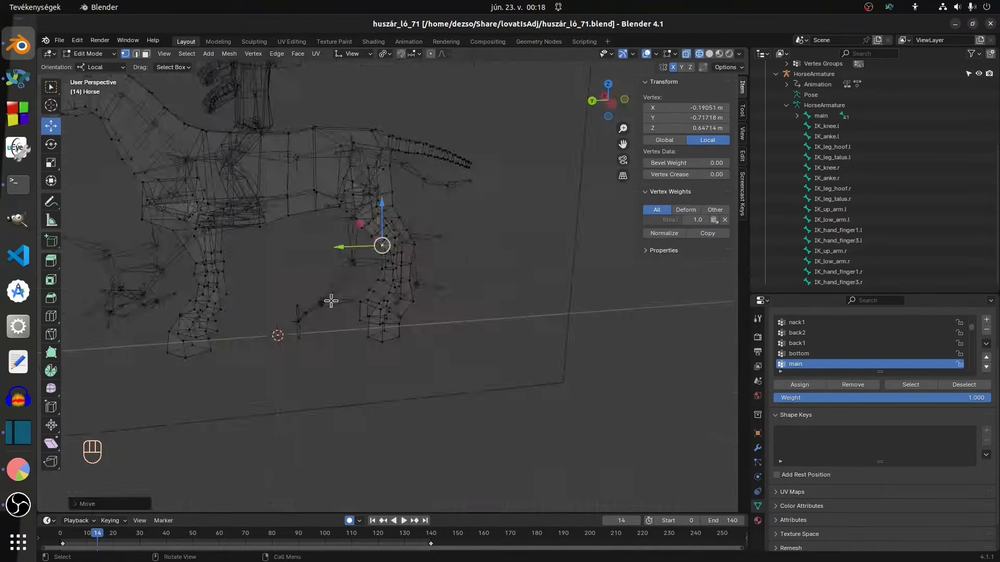
- Switch the viewport to Material Preview shading and select a single vertex of the Horse mesh
left_click(719, 54)
left_click(126, 53)
left_click(380, 286)
mouse_move(380, 209)
middle_mouse_down()
mouse_move(431, 186)
mouse_move(313, 190)
mouse_move(432, 198)
middle_mouse_up()
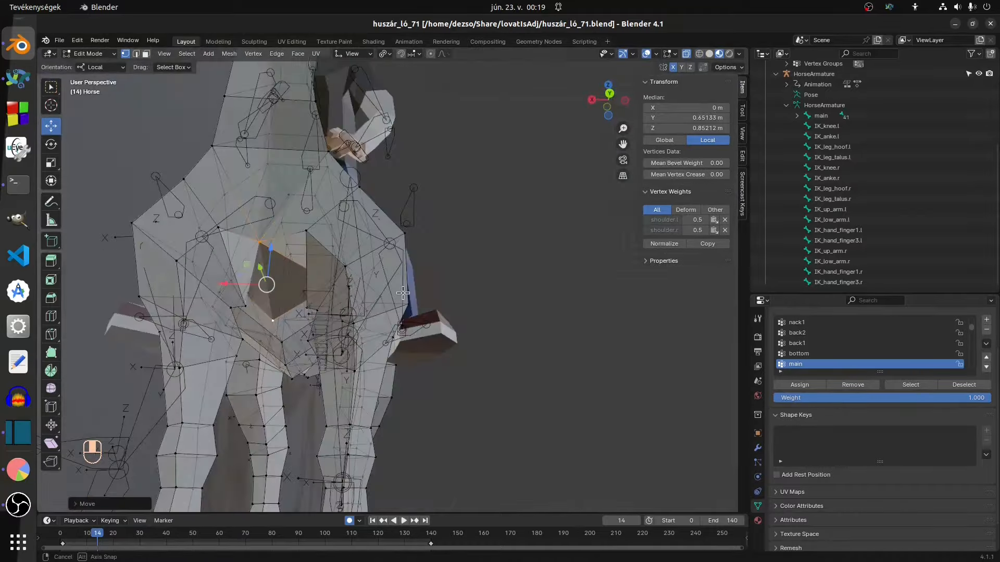
- Move the selected chest vertices slightly in side view and play the animation to check the shape
key("ctrl+KP_3")
left_click_drag(443, 314, 438, 314)
scroll(437, 314, "down", 3)
key("space")
left_click(73, 543)
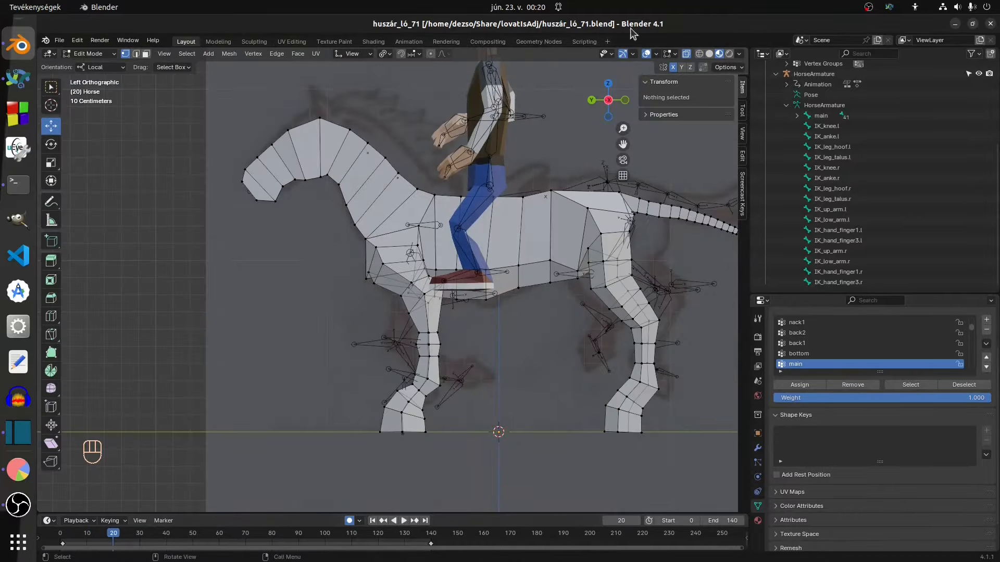
- Move the chest and flank vertices of the horse slightly forward, matching the outline in side view
middle_click_drag(500, 234, 427, 271)
left_click_drag(442, 283, 436, 281)
middle_click_drag(435, 281, 572, 260)
left_click_drag(598, 268, 592, 266)
key("ctrl+KP_3")
- Scrub through the gallop, nudge the selected flank vertices slightly forward and return to frame 1
key("space")
left_click(109, 537)
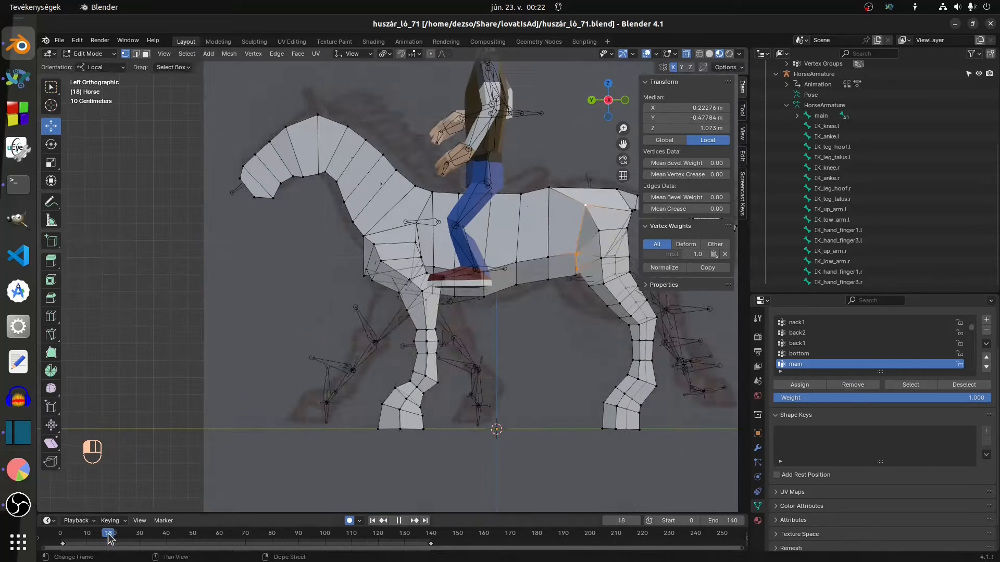
left_click_drag(109, 536, 73, 537)
key("space")
left_click_drag(557, 224, 552, 225)
left_click(63, 536)
- Select the horse's belly vertices, move them slightly downward, and pick two vertices on the haunch
left_click_drag(527, 276, 425, 314)
left_click_drag(469, 261, 469, 269)
scroll(540, 210, "down", 1)
left_click(589, 261)
left_click(588, 237, "shift")
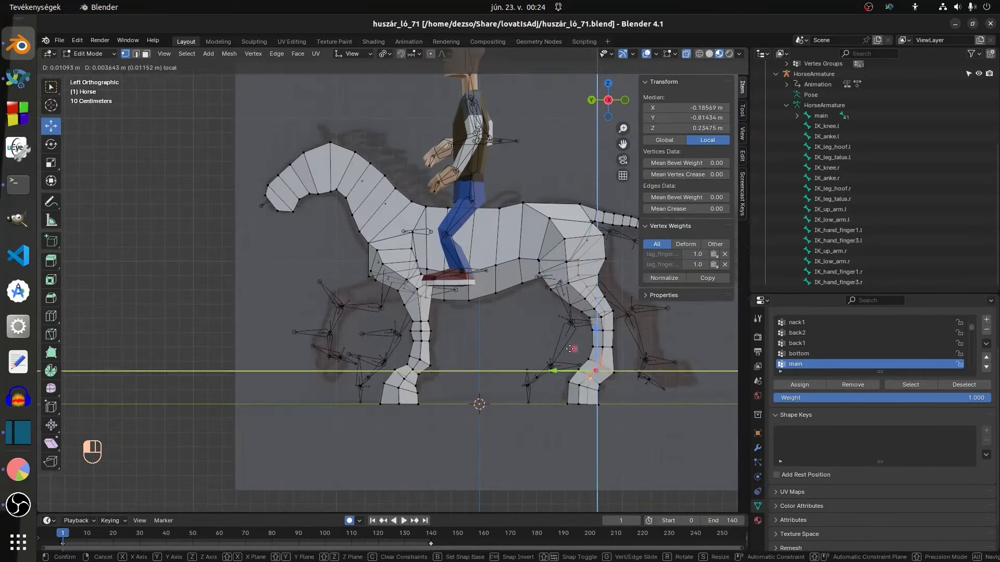
- Adjust the hind pastern vertices and move the toe vertices of the hind hoof slightly backward
left_click_drag(570, 348, 571, 350)
left_click_drag(574, 379, 591, 413)
left_click_drag(537, 396, 540, 396)
- Move the toe vertices of the front hoof slightly backward and lower the front pastern vertices a little
left_click_drag(374, 377, 390, 413)
left_click_drag(341, 395, 346, 395)
left_click_drag(402, 350, 439, 374)
left_click_drag(393, 341, 394, 346)
- Check the reshaped front leg from several angles and save the file huszár_ló_71
left_click(404, 379)
middle_click_drag(478, 380, 547, 380)
left_click(569, 389)
key("ctrl+KP_3")
left_click(59, 41)
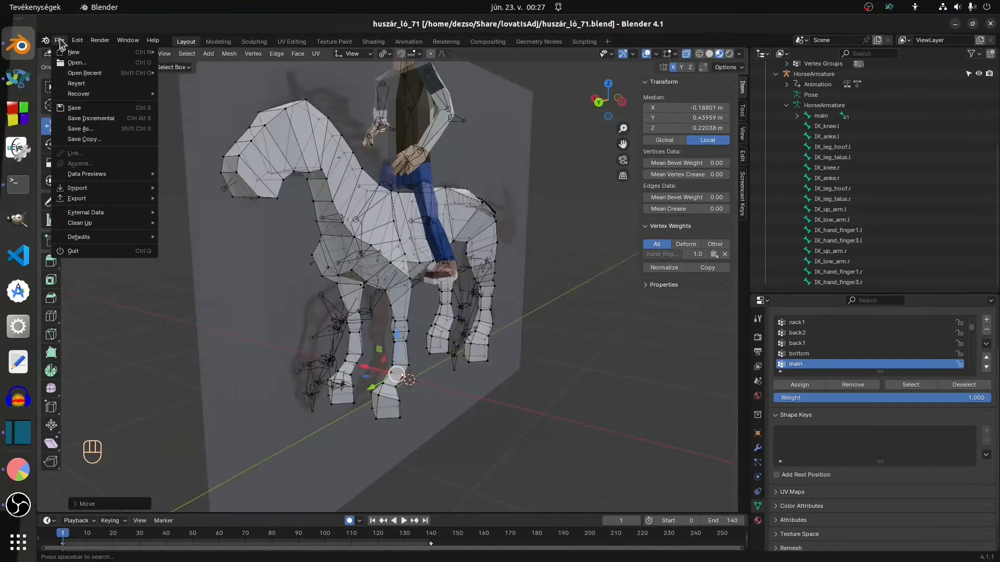
left_click(72, 111)
- Return the Horse to Object Mode and play back the gallop while viewing it from several sides
left_click(89, 54)
left_click(104, 68)
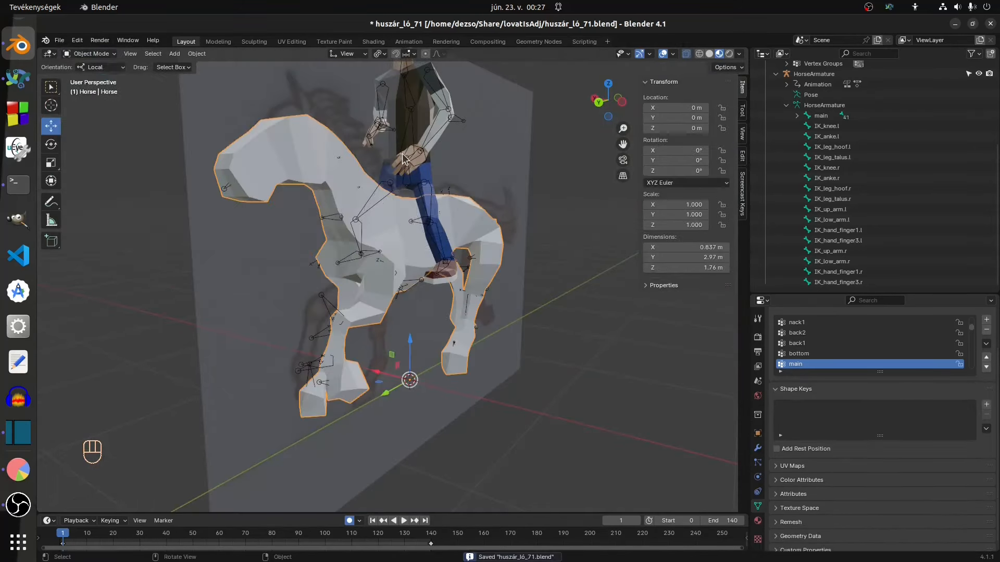
mouse_move(254, 242)
middle_mouse_down()
mouse_move(283, 252)
mouse_move(258, 262)
mouse_move(263, 232)
middle_mouse_up()
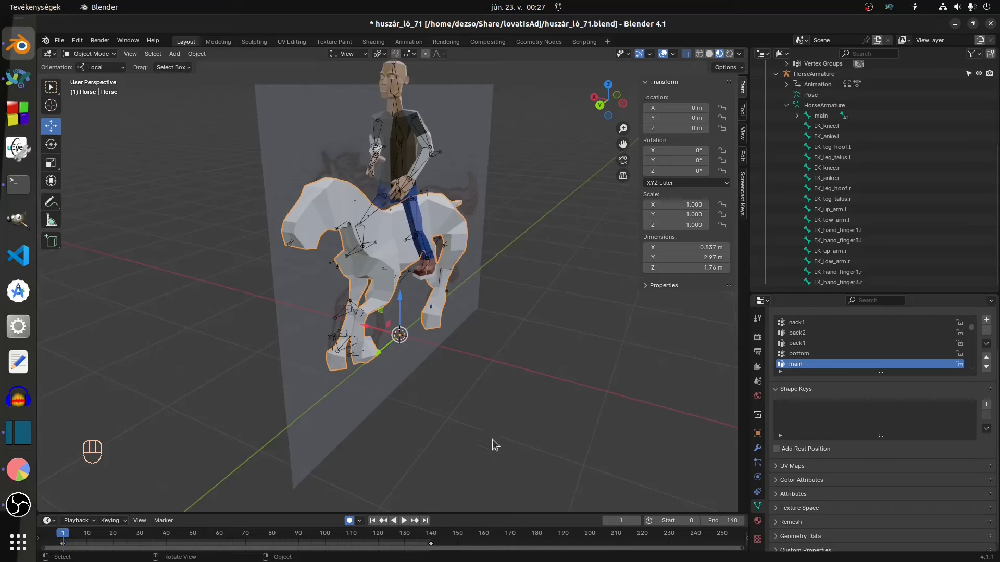
left_click(404, 521)
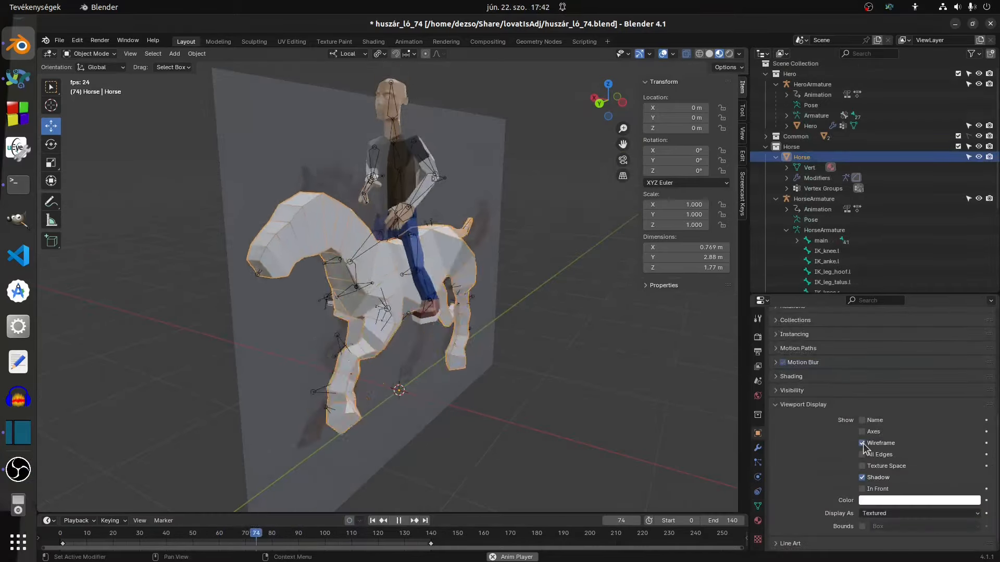
middle_click_drag(540, 260, 142, 261)
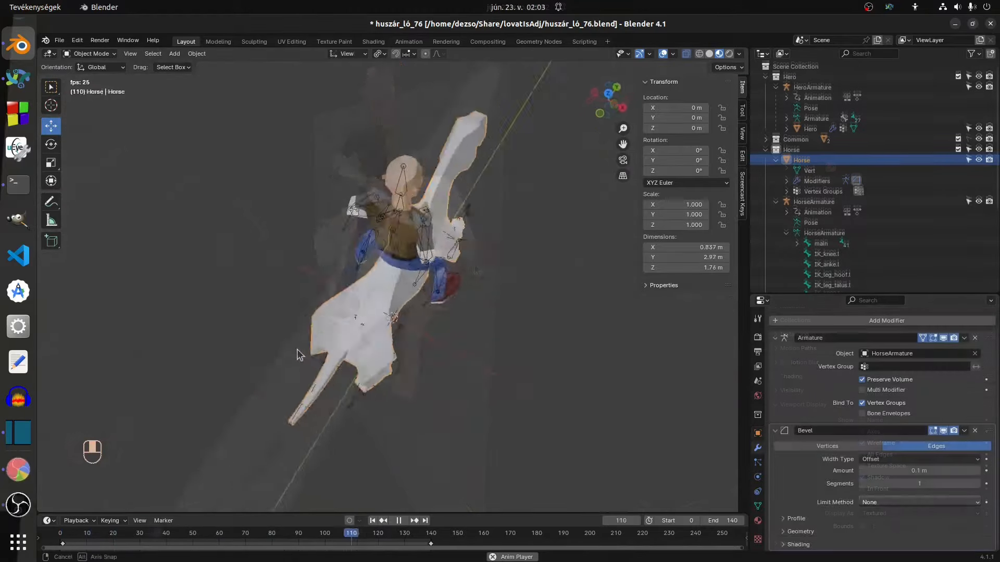
middle_click_drag(297, 349, 660, 313)
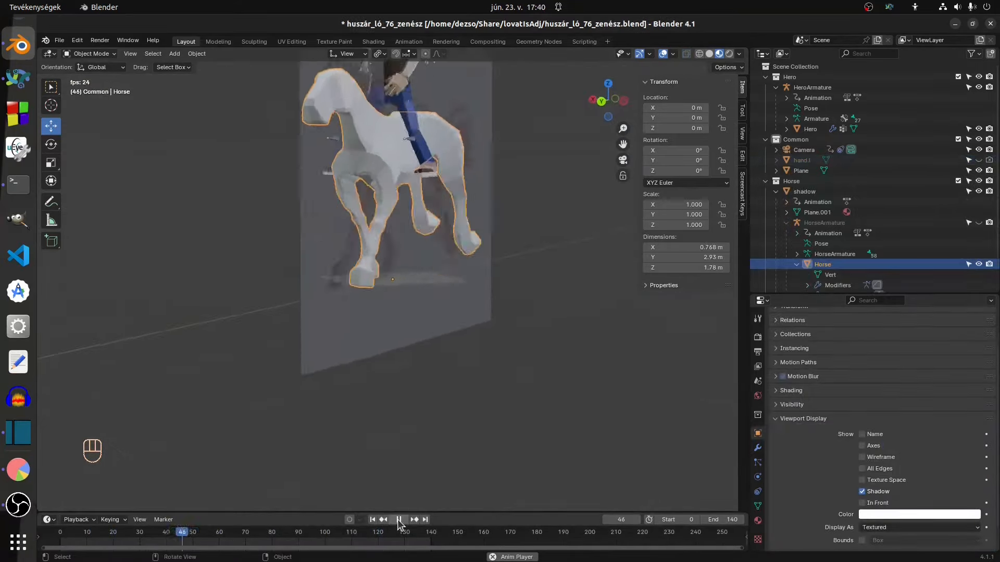